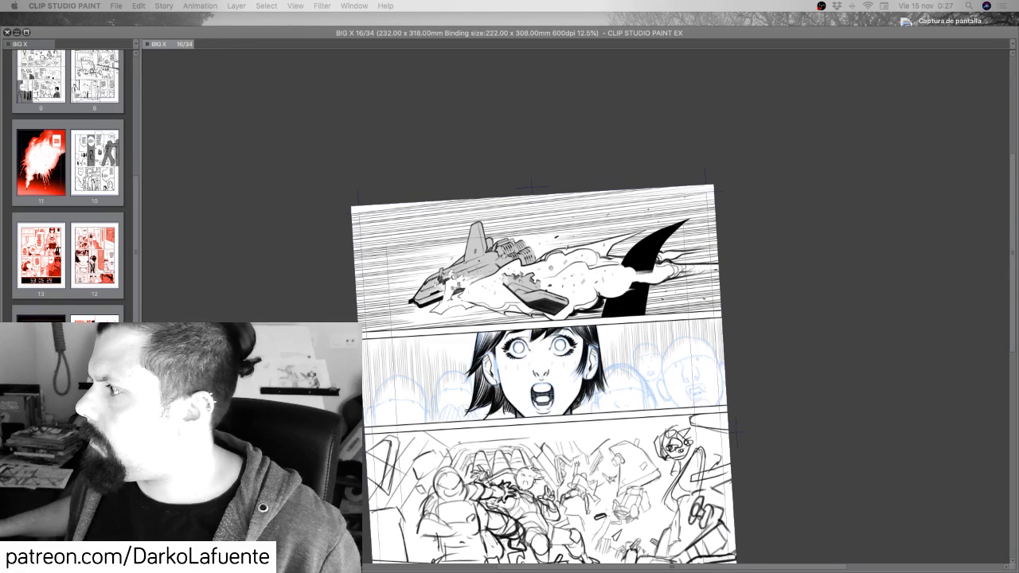
Bring back the tool and layer palettes around the page canvas.
key(Tab)
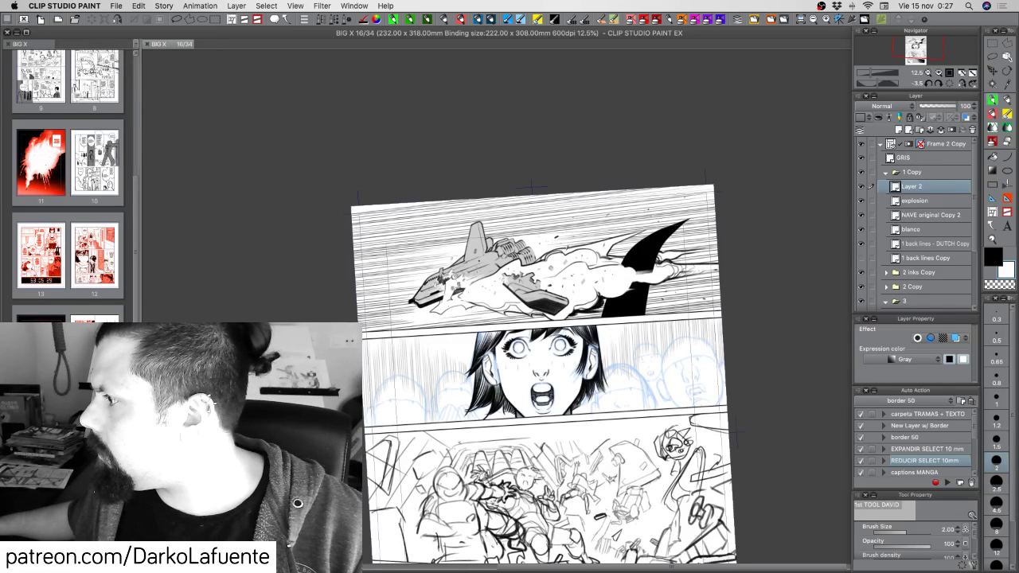
key(Tab)
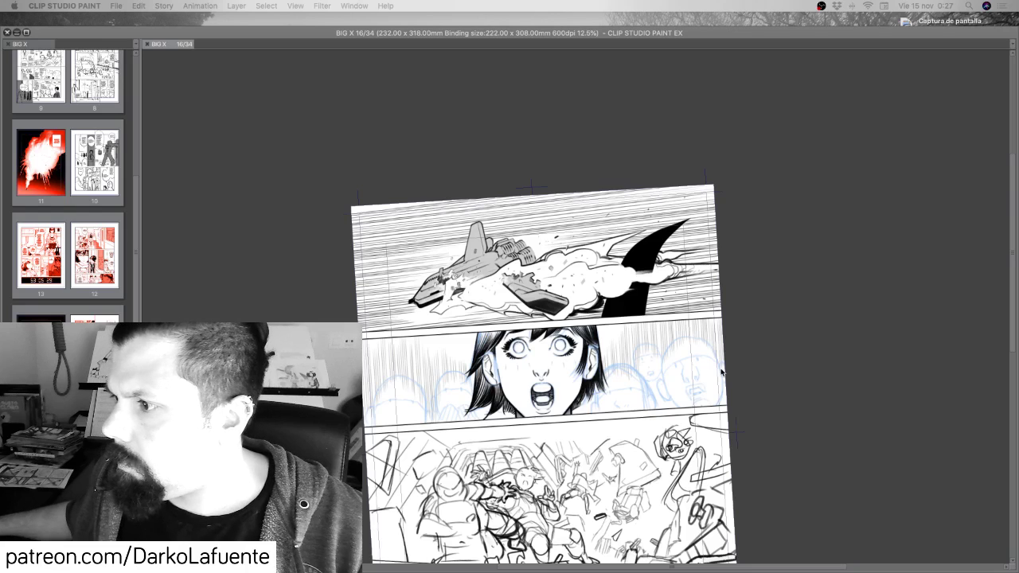
key(Tab)
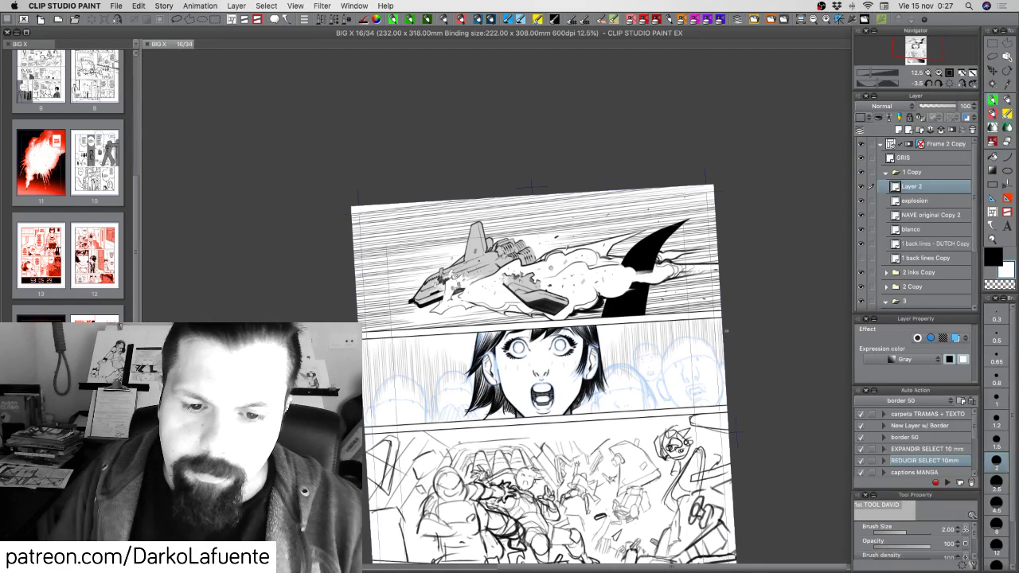
drag(585, 214, 615, 223)
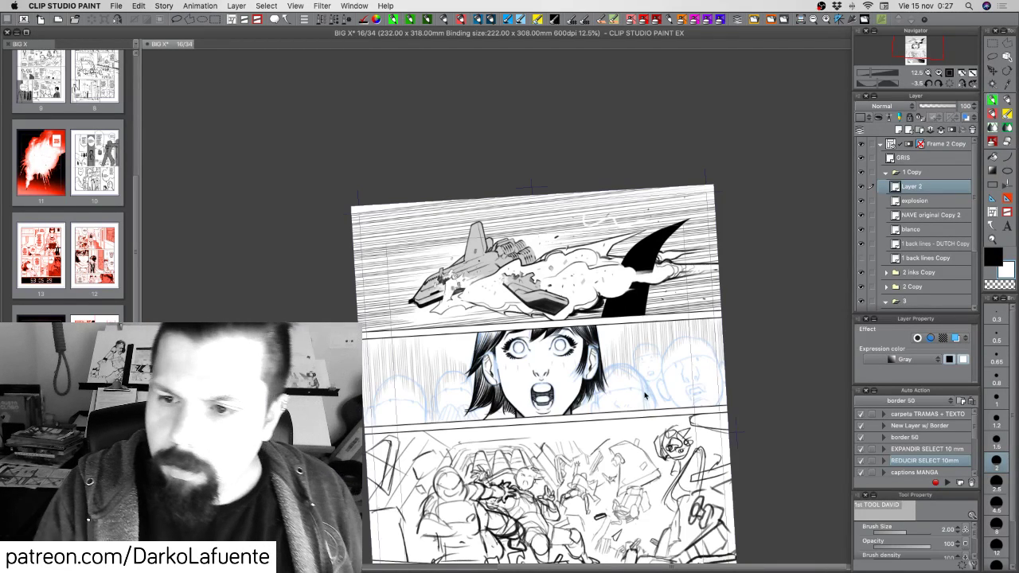
key(super+z)
key(c)
key(c)
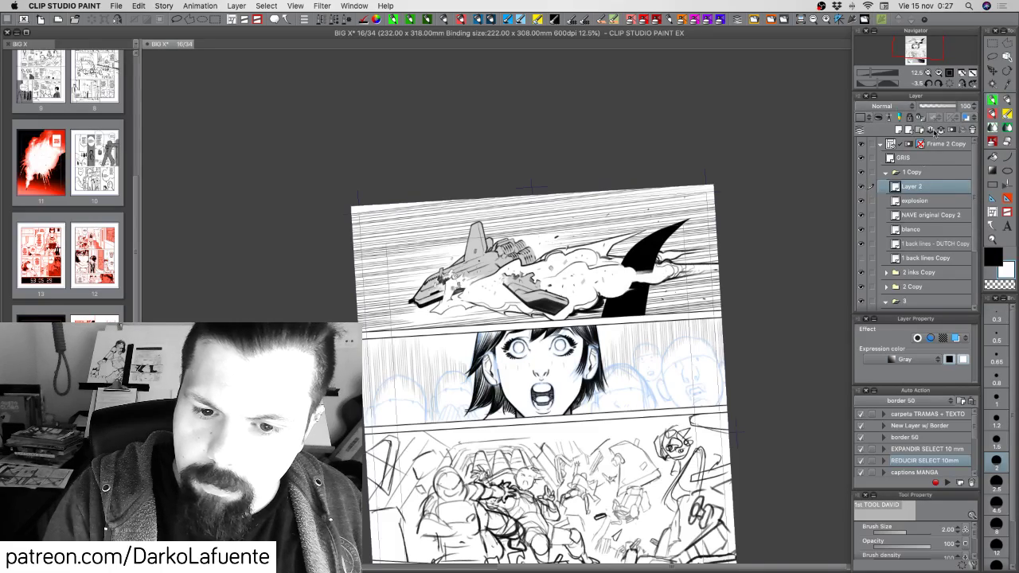
Add a new raster layer above Layer 2 in the 1 Copy folder, straighten the page view and save the page.
click(938, 73)
key(r)
drag(629, 247, 634, 260)
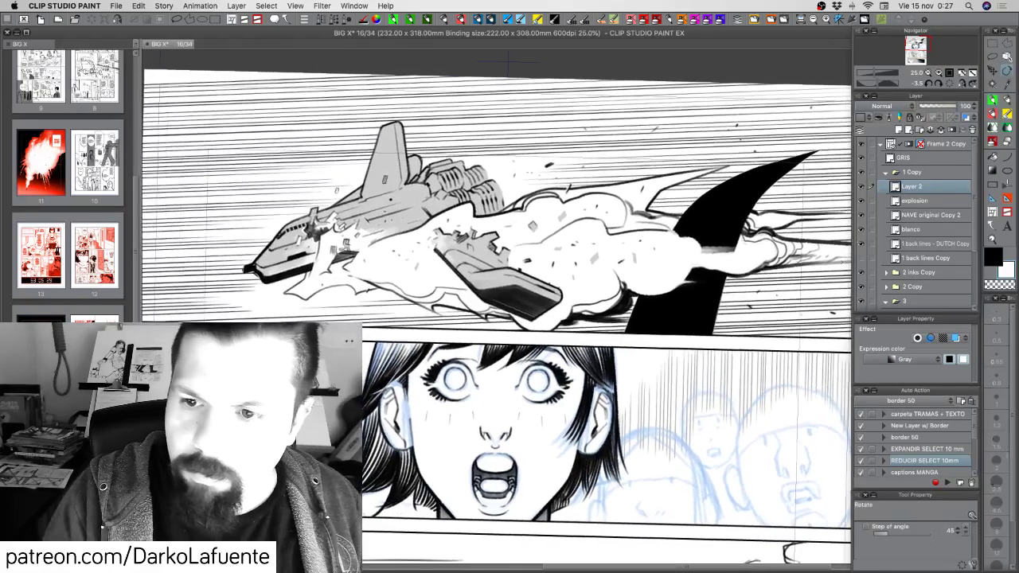
key(p)
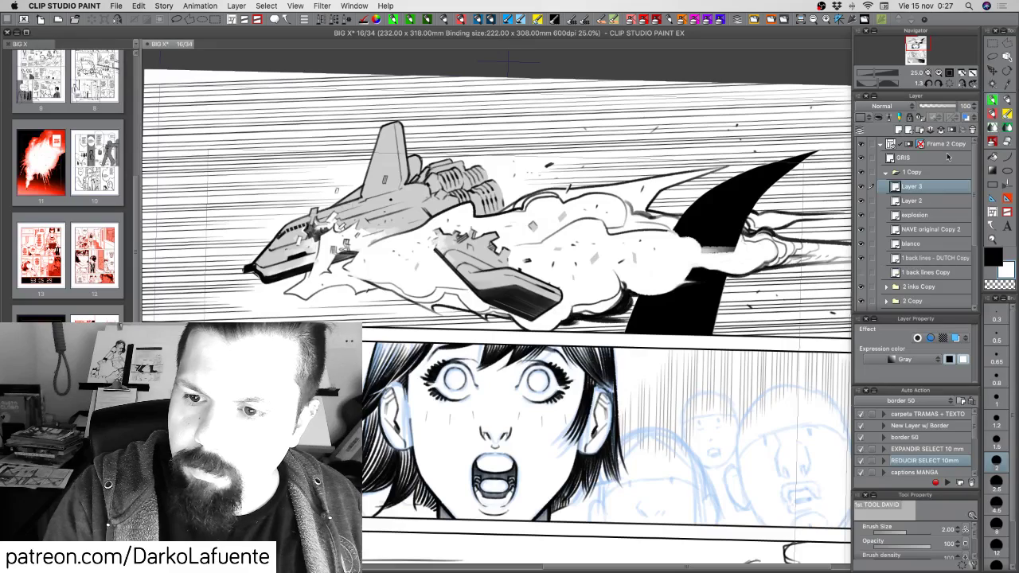
click(898, 129)
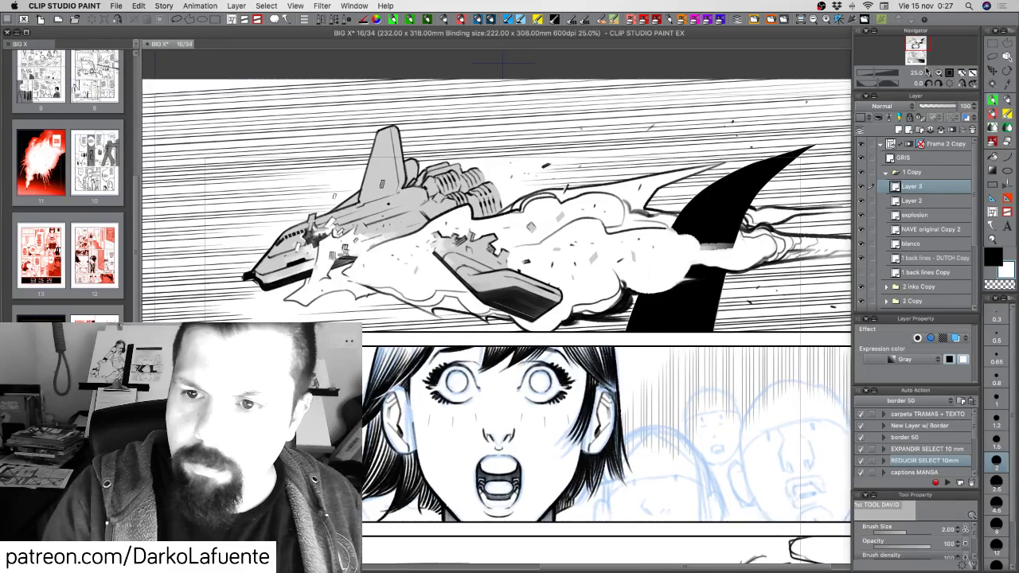
click(927, 73)
drag(716, 302, 684, 318)
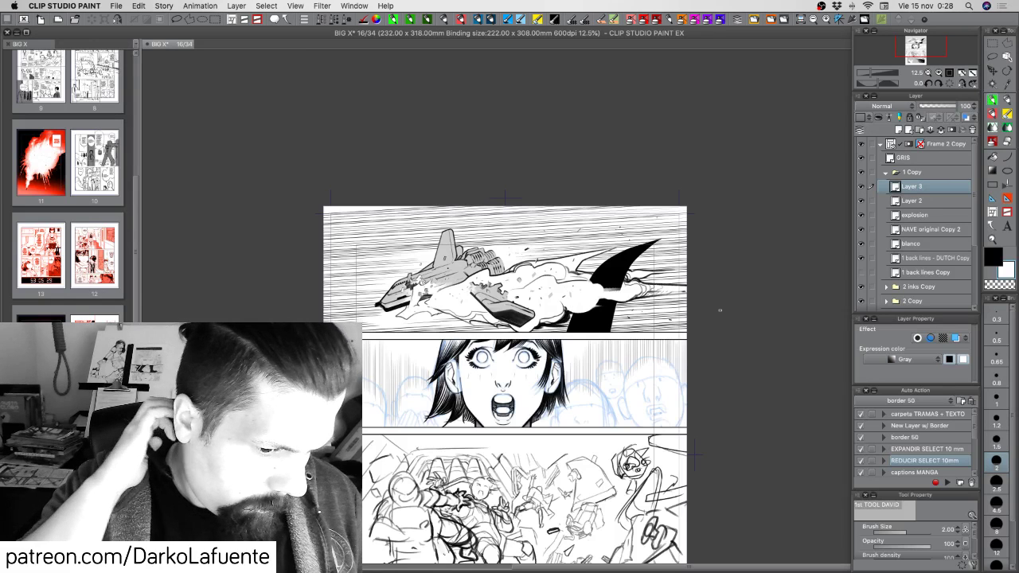
key(super+s)
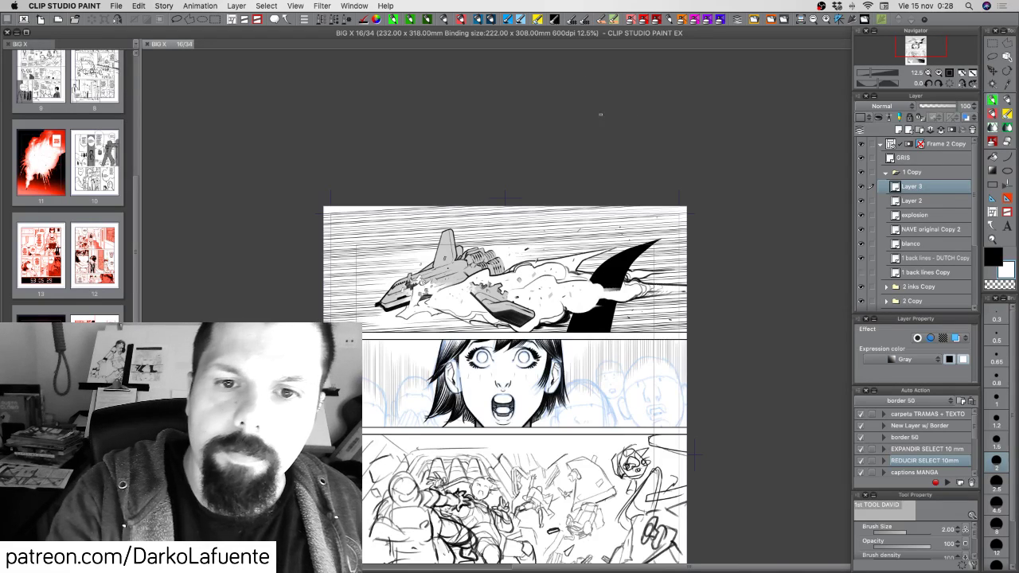
Spatter white specks over the explosion, speed lines and black fin in the first panel with the Tone scraping 2 brush.
click(650, 21)
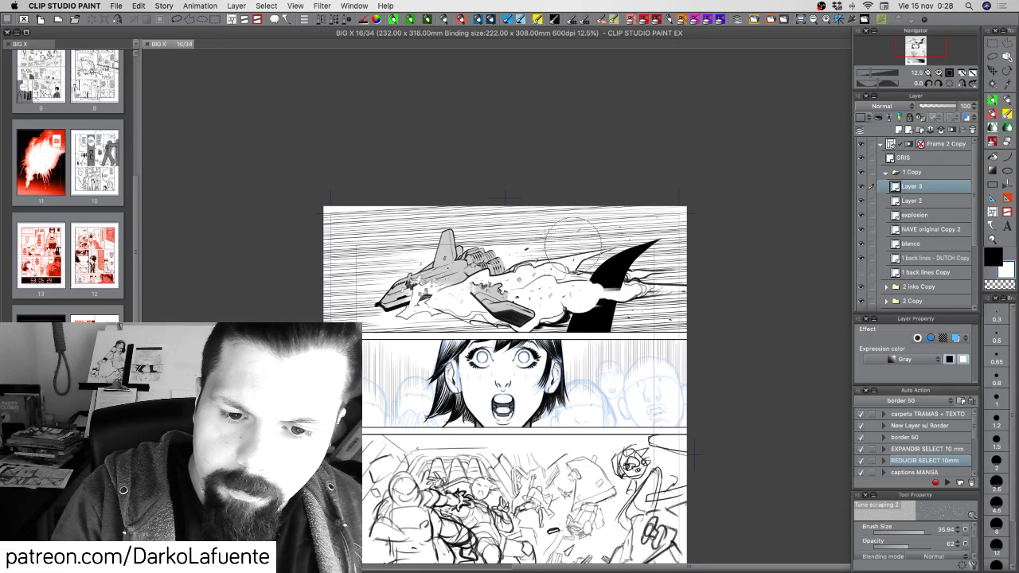
drag(573, 246, 544, 259)
mouse_move(584, 286)
mouse_down()
mouse_move(683, 296)
mouse_move(612, 301)
mouse_move(578, 280)
mouse_move(549, 293)
mouse_move(579, 280)
mouse_move(585, 301)
mouse_up()
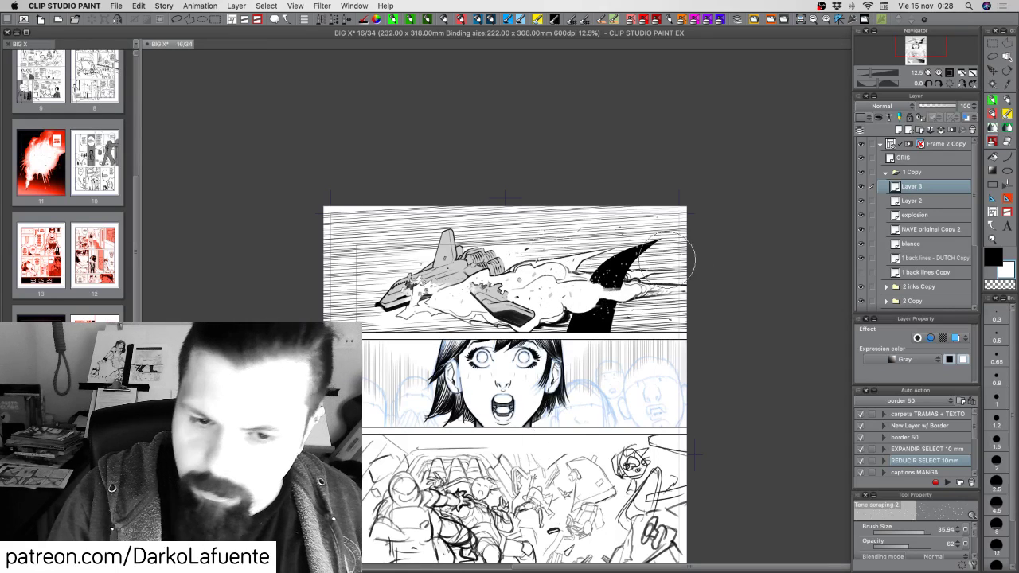
mouse_move(590, 225)
mouse_down()
mouse_move(547, 232)
mouse_move(557, 211)
mouse_move(537, 208)
mouse_move(506, 257)
mouse_up()
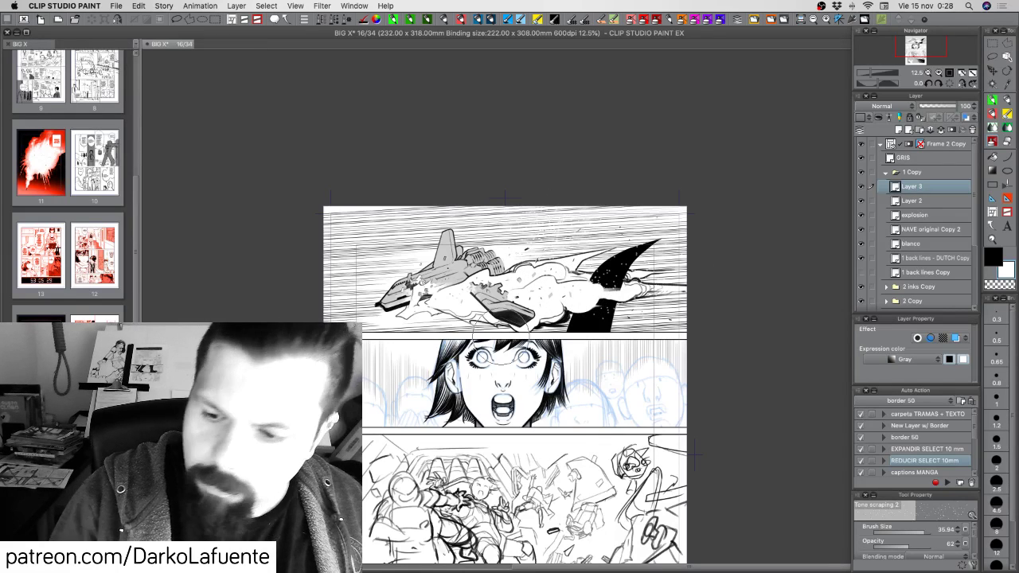
Raise the spatter brush opacity to 100 and move Layer 3 out of the 1 Copy folder to above the GRIS layer.
drag(914, 547, 938, 548)
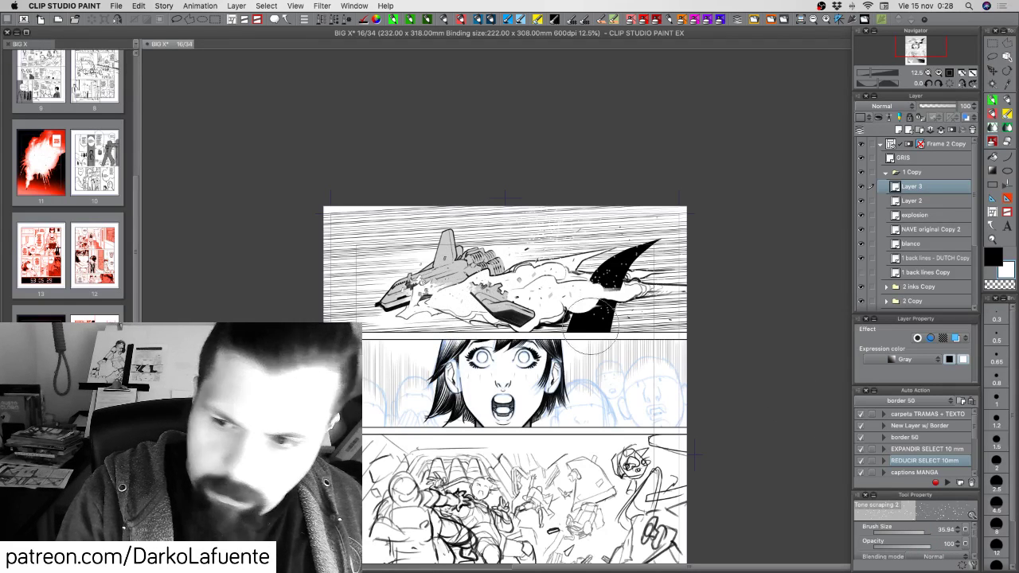
drag(937, 188, 931, 160)
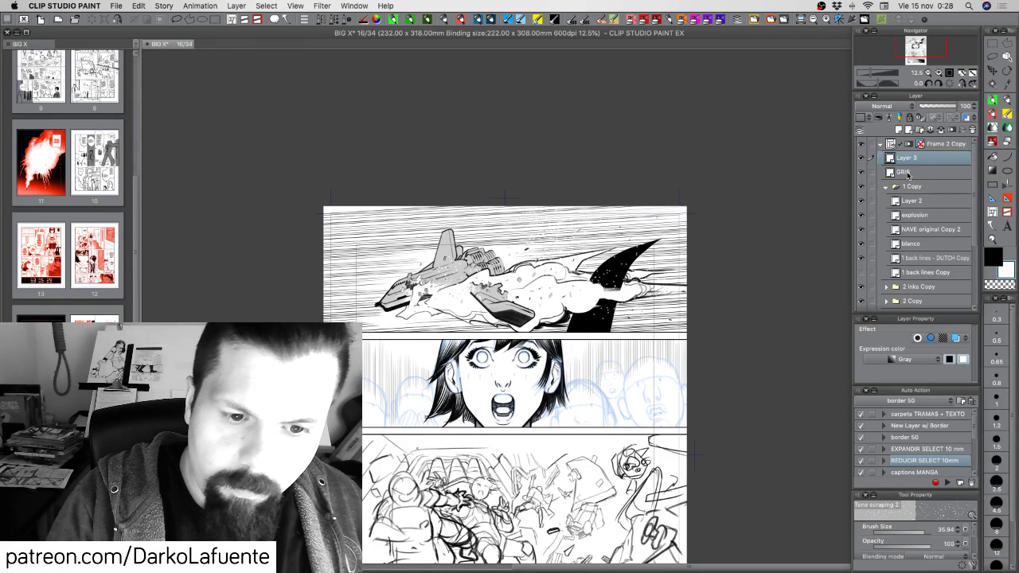
Switch to the Tone scraping brush and set its particle size to 0.38 and brush size to 7.11.
click(643, 20)
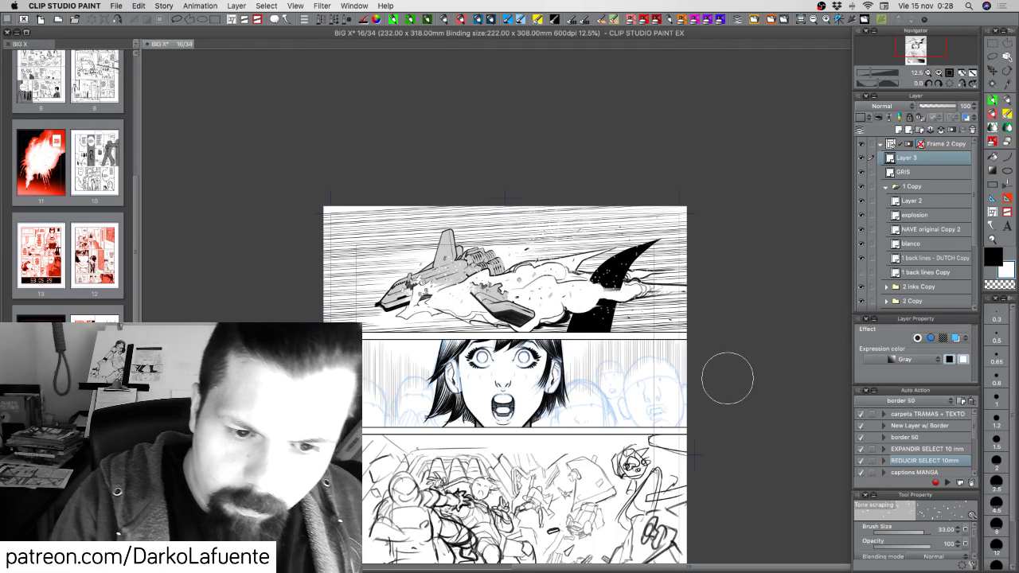
scroll(973, 541, down, 5)
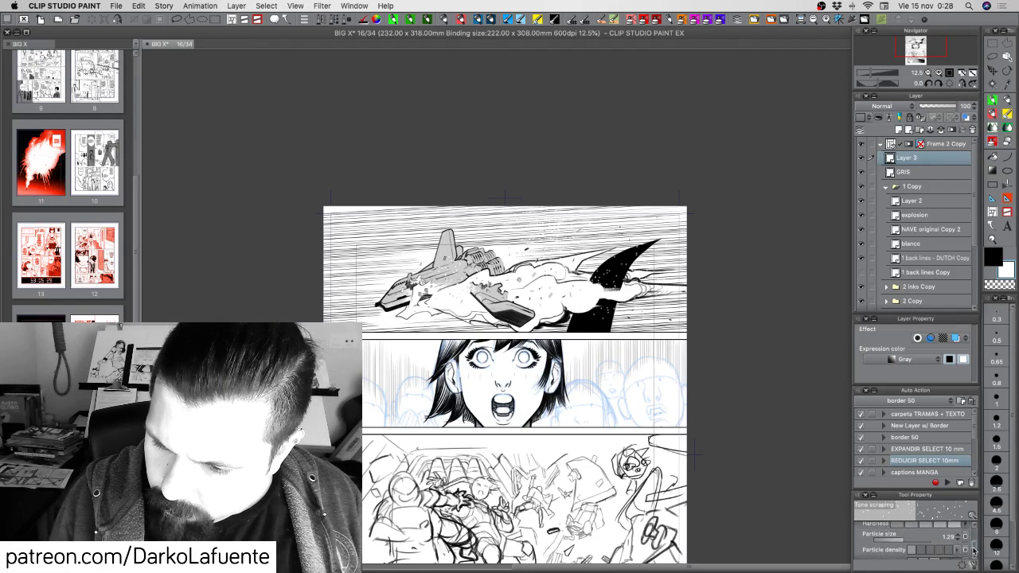
click(897, 541)
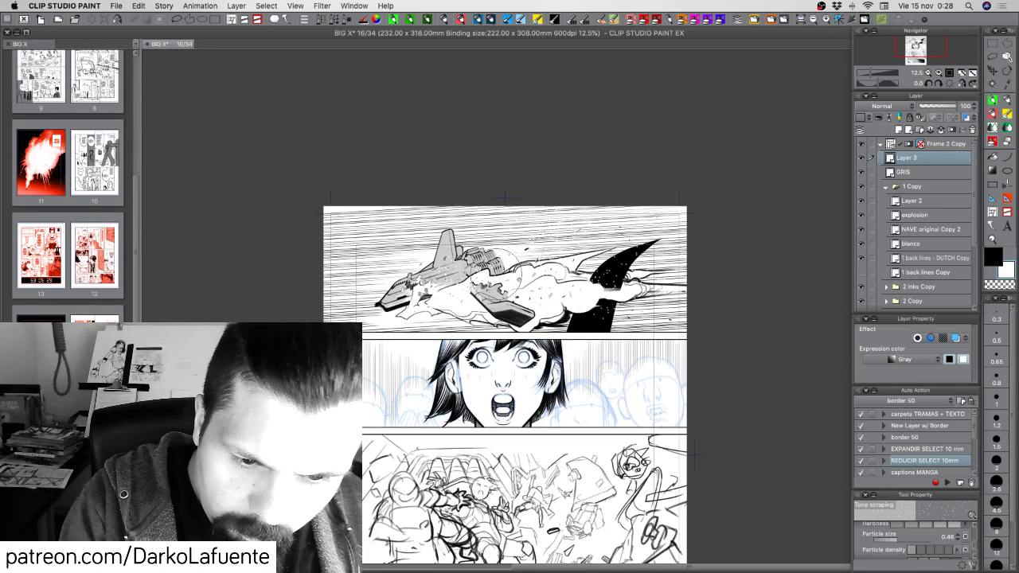
key(super+z)
key(super+bracketright)
key(super+bracketright)
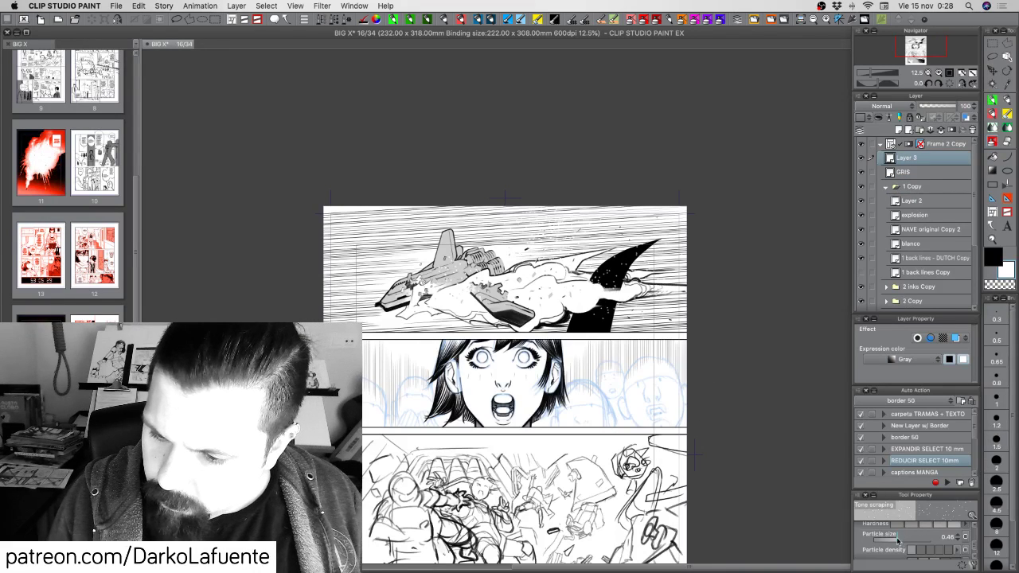
drag(897, 541, 894, 543)
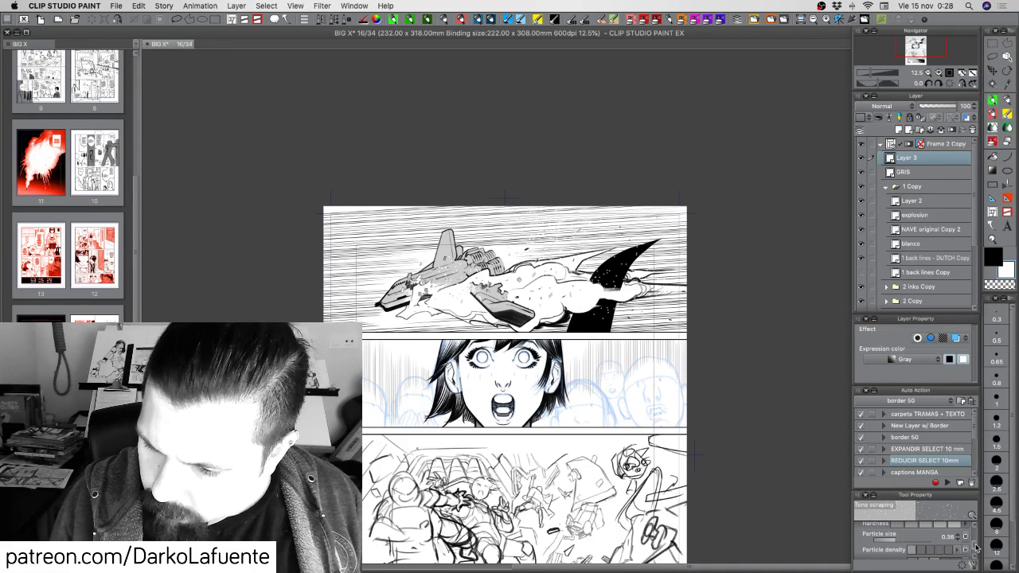
scroll(975, 537, up, 3)
drag(924, 535, 914, 533)
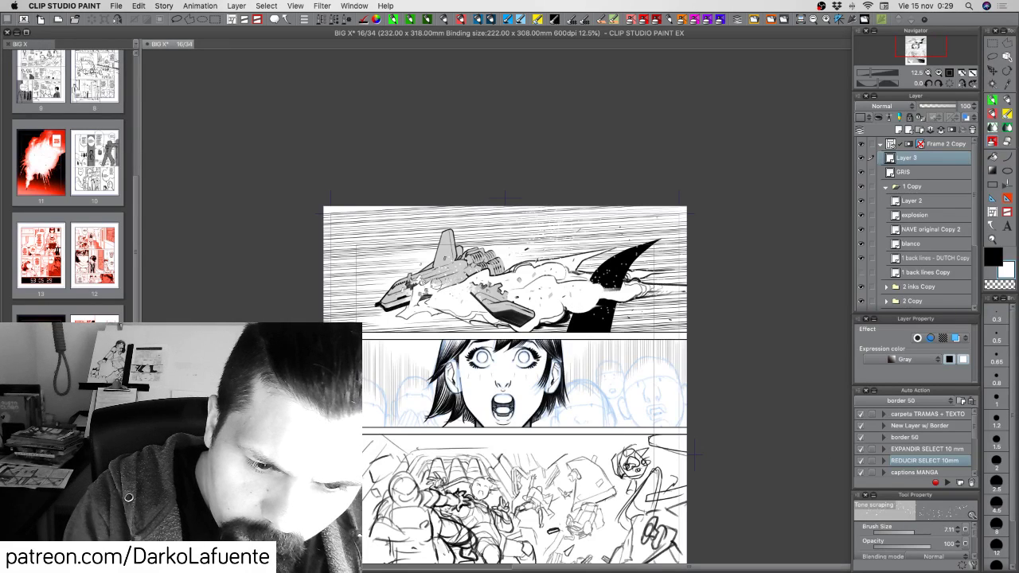
Examine the white spatter on the ship, explosion and black fin up close and at full-page scale.
click(937, 72)
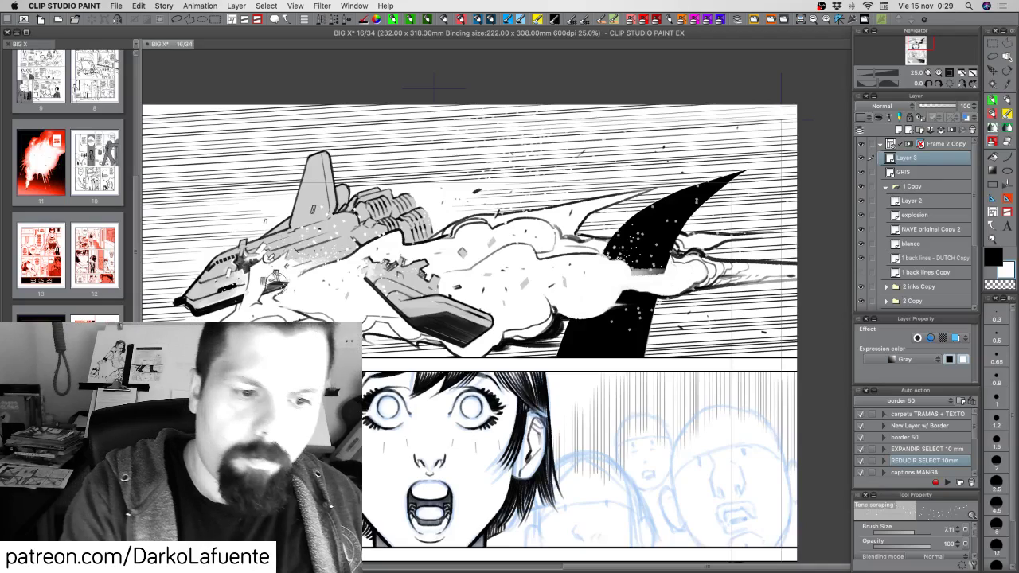
click(927, 73)
drag(664, 390, 698, 382)
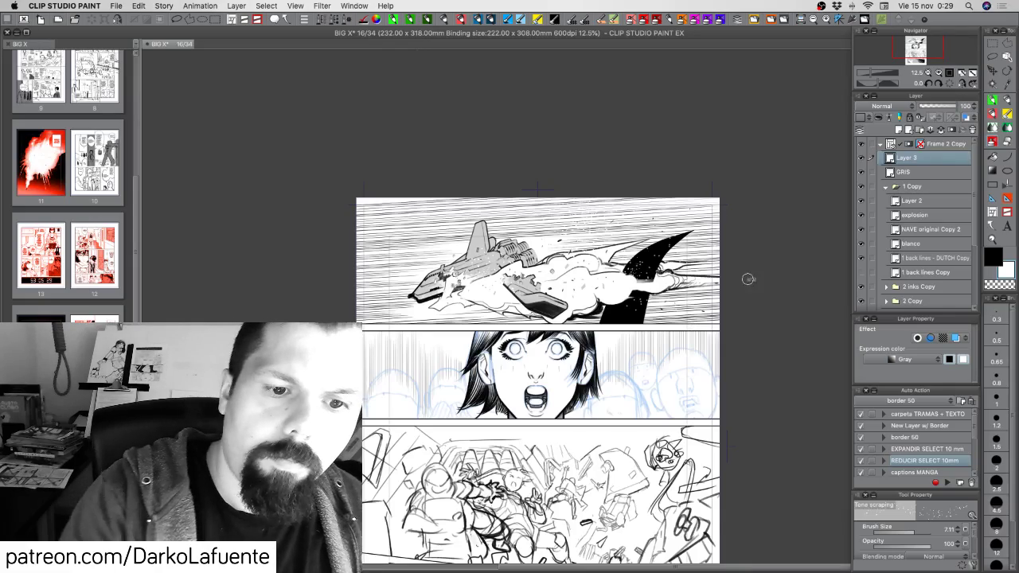
key(r)
drag(749, 277, 749, 307)
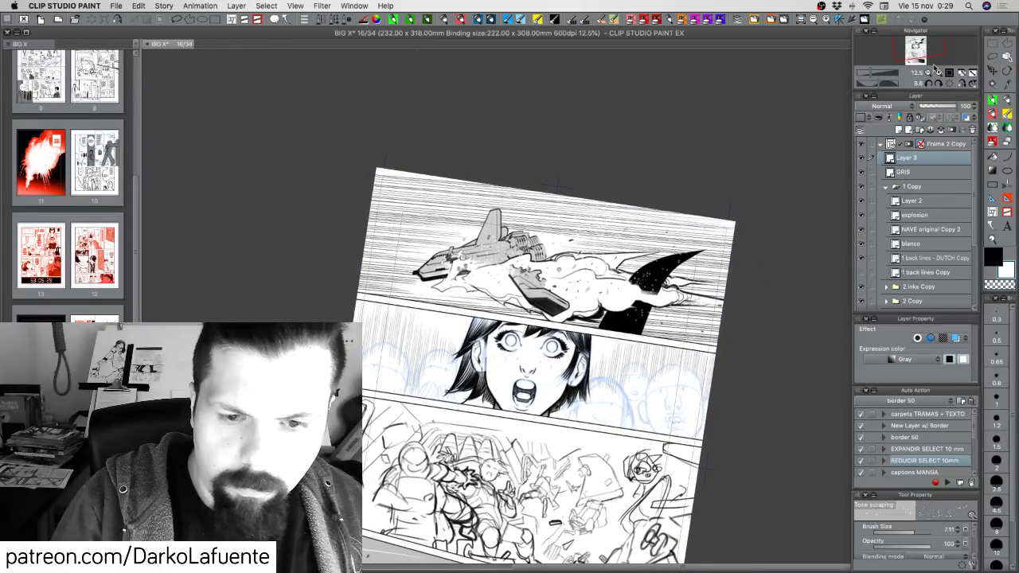
click(938, 72)
drag(753, 206, 701, 322)
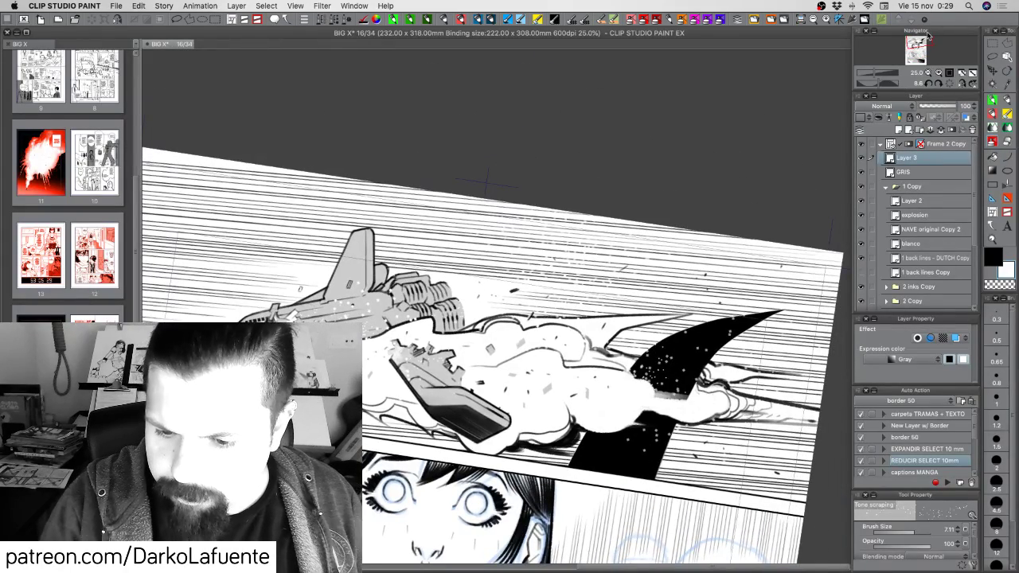
click(938, 73)
drag(834, 294, 703, 330)
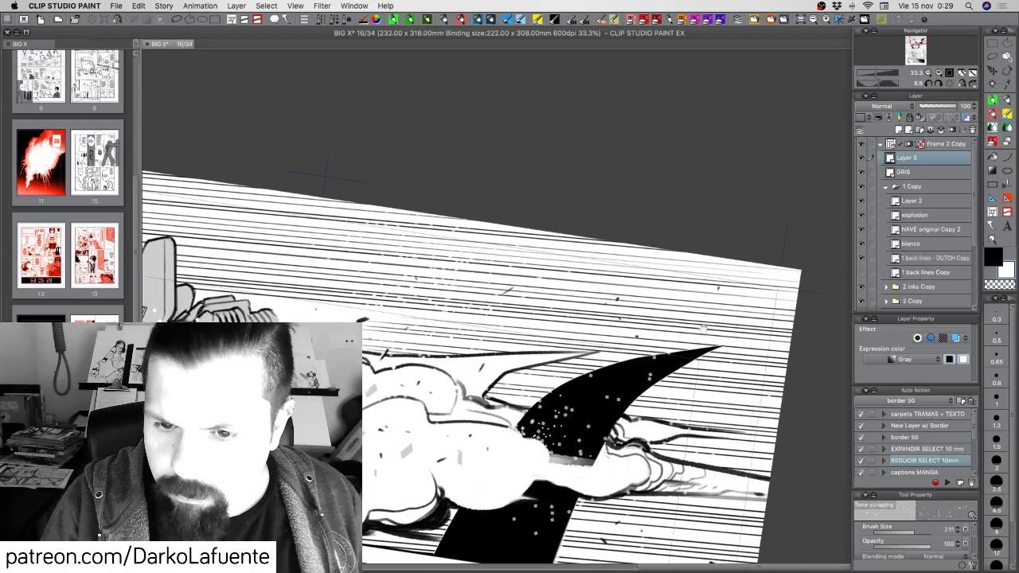
click(937, 73)
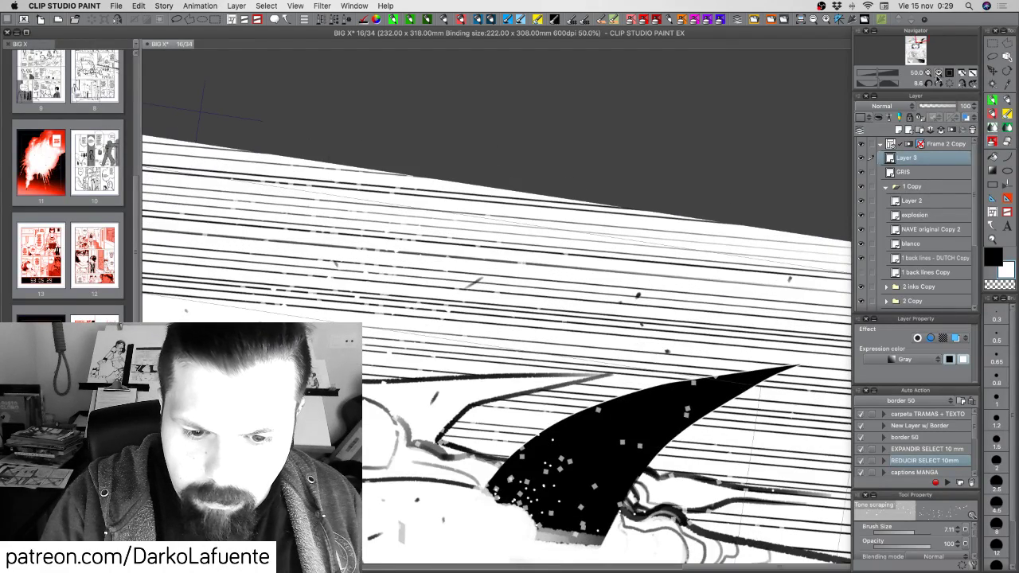
drag(448, 424, 728, 343)
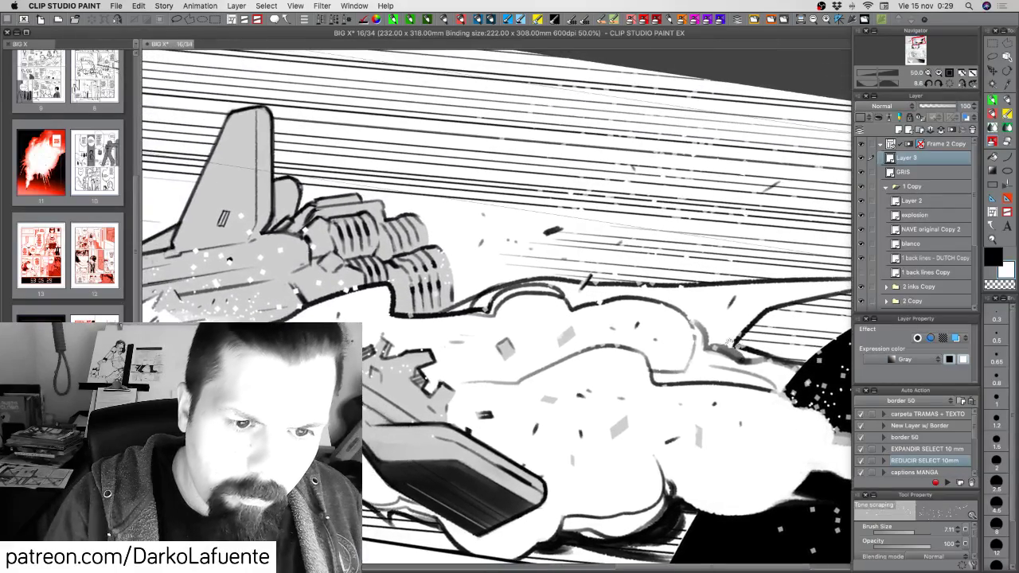
click(927, 72)
click(928, 72)
click(928, 72)
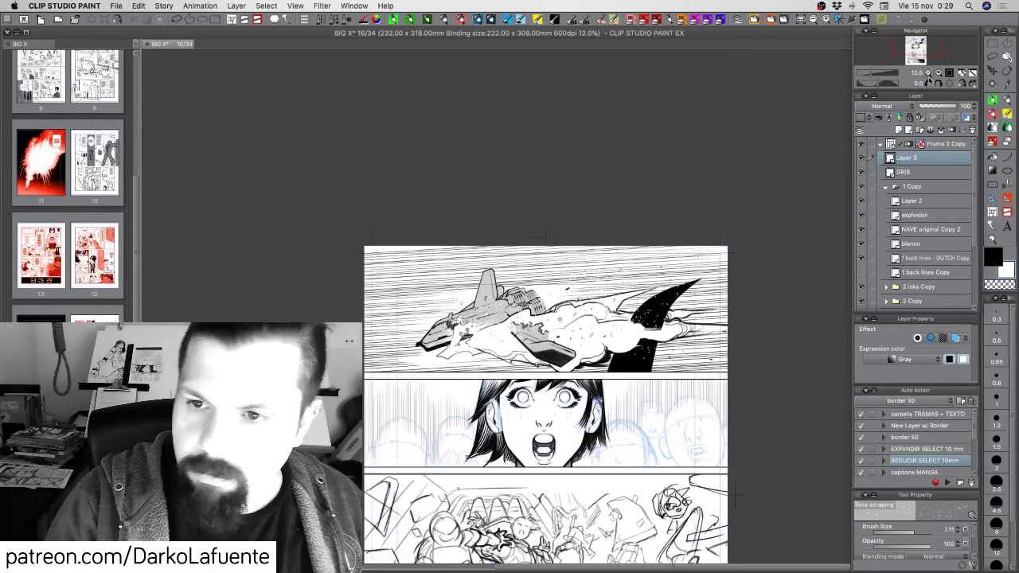
click(927, 72)
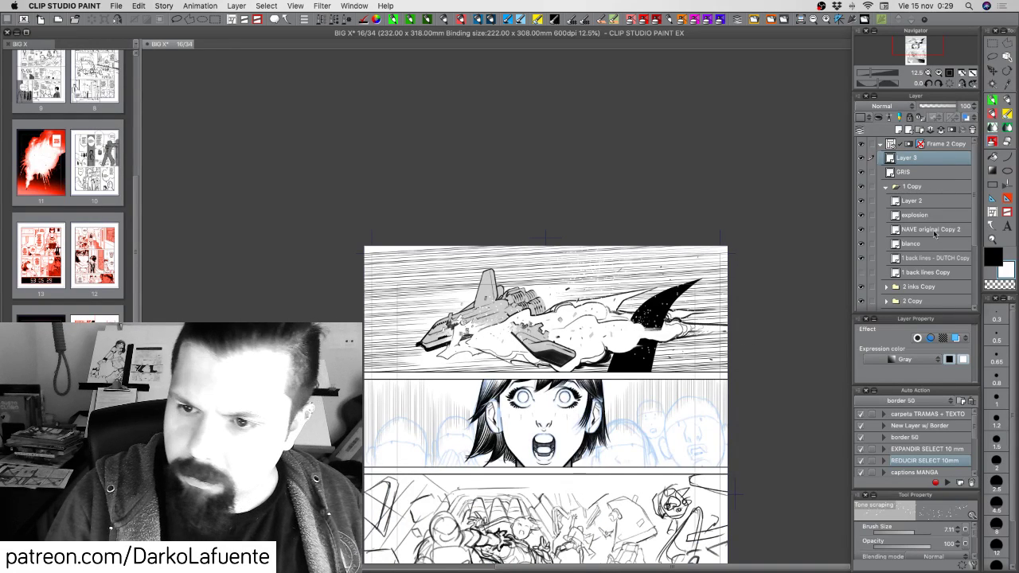
Collapse the 1 Copy folder and briefly hide it to check which artwork it holds.
click(885, 186)
click(860, 186)
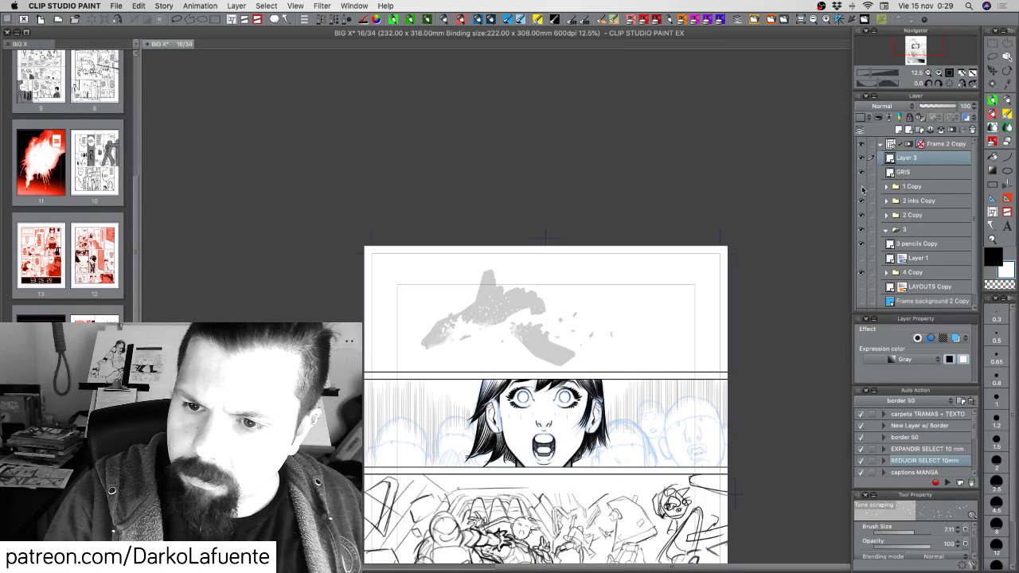
click(860, 186)
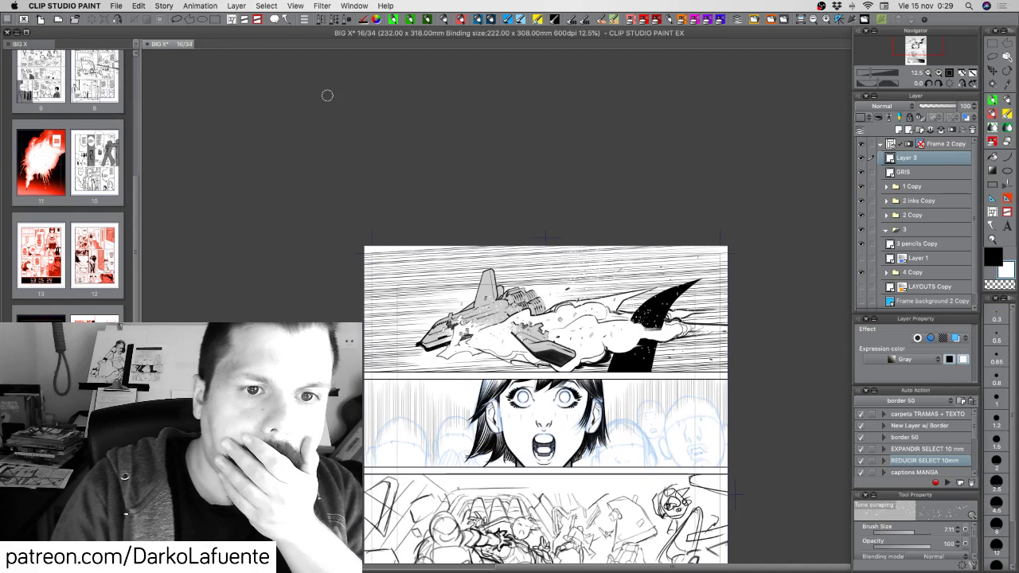
Rename Layer 3 as "white splatter" and save the page.
double_click(906, 158)
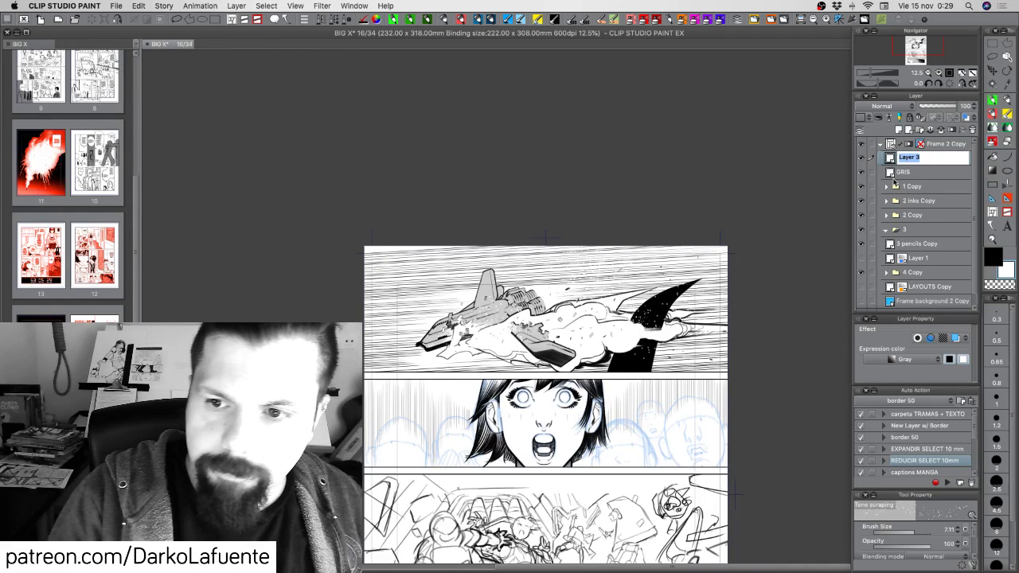
text(white splatter)
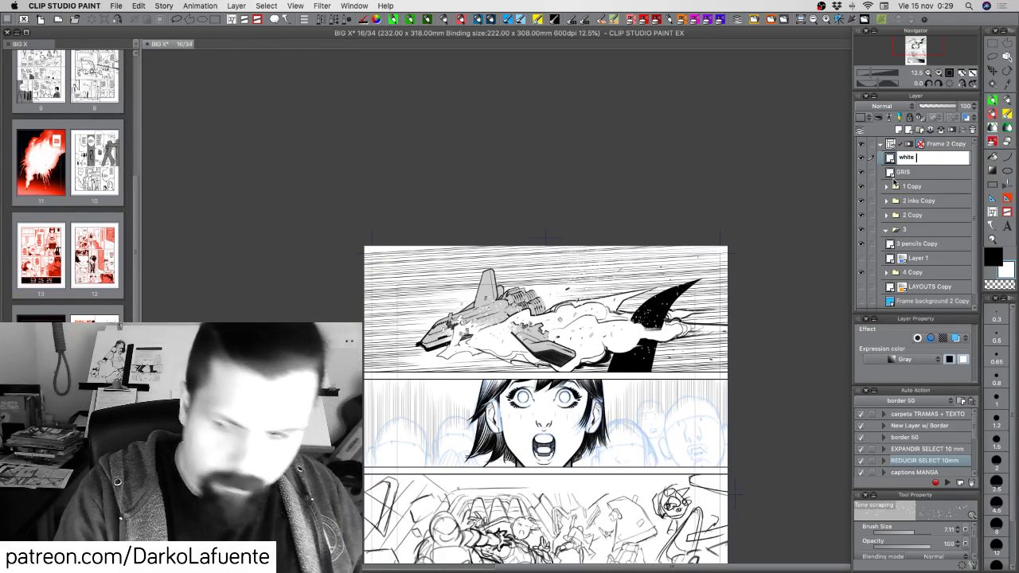
key(Return)
key(super+s)
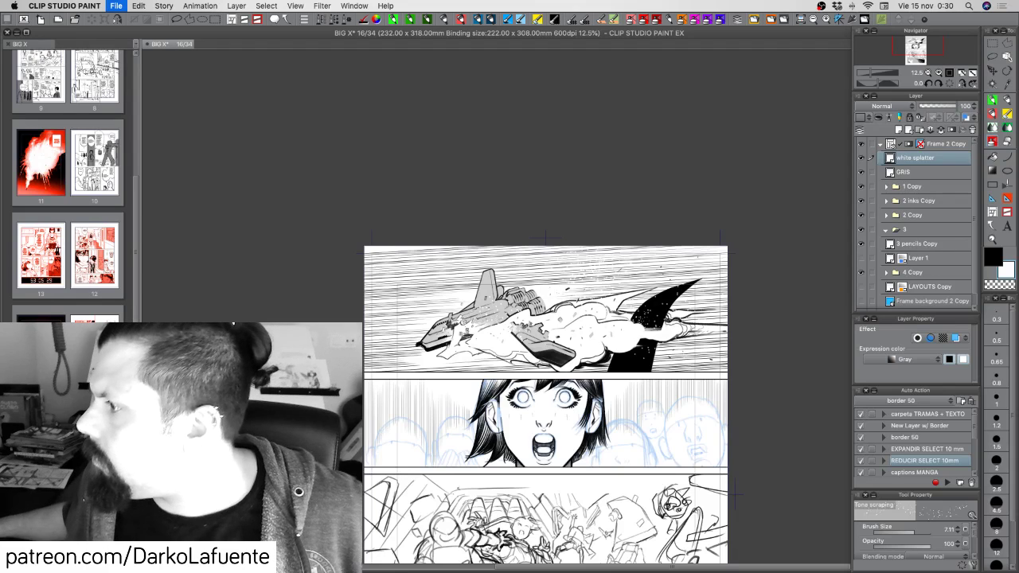
key(super+Tab)
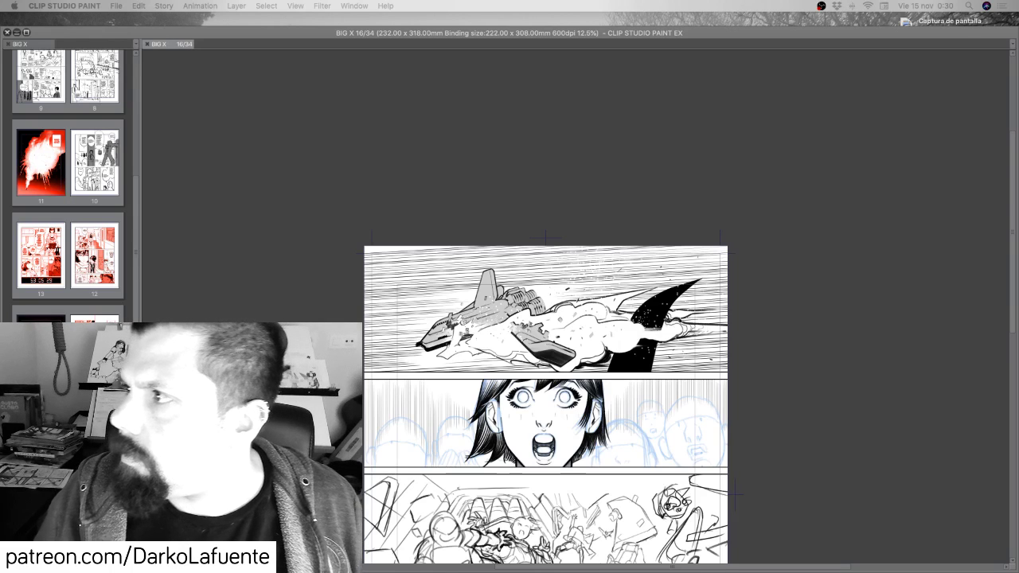
key(Tab)
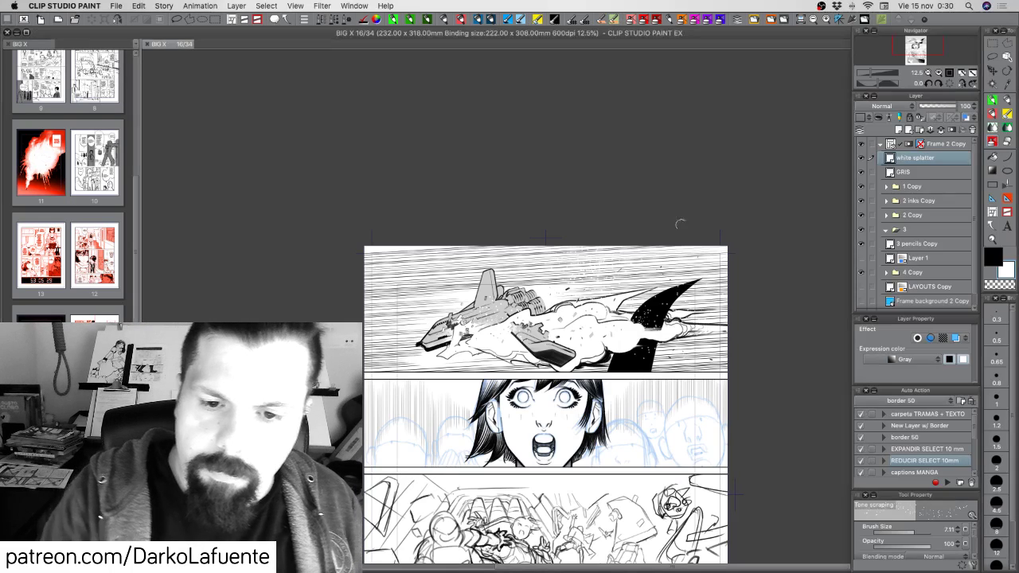
Briefly hide the 2 inks Copy folder and the 3 pencils Copy layer to check which artwork they hold.
drag(608, 423, 612, 371)
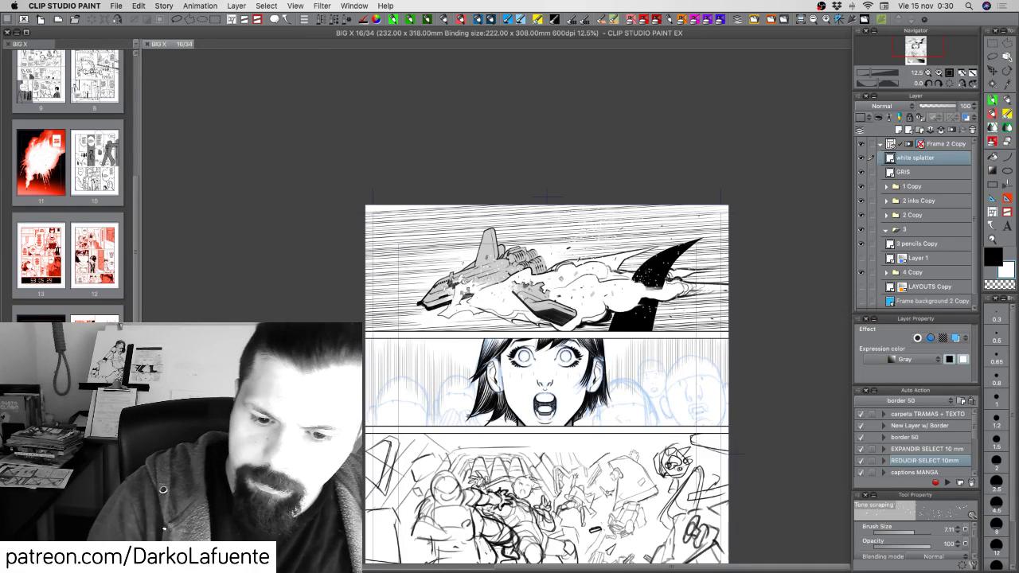
scroll(630, 457, down, 5)
scroll(576, 345, up, 2)
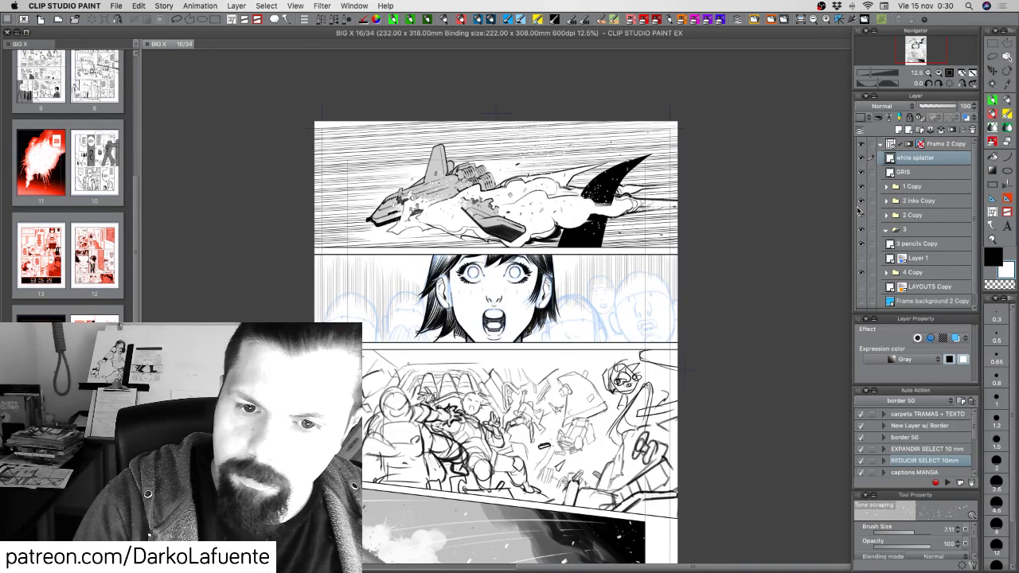
click(860, 200)
click(860, 201)
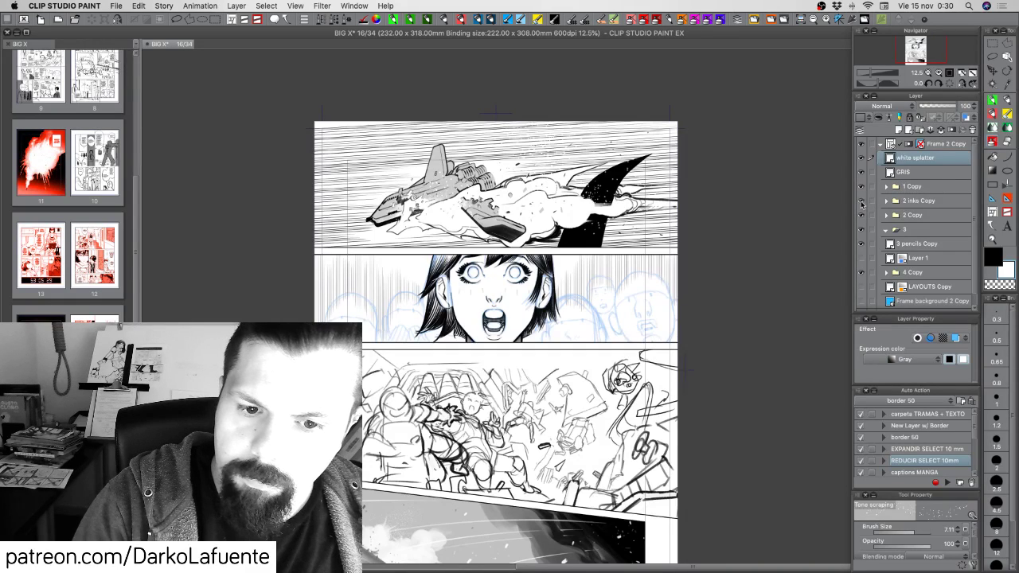
click(861, 200)
click(860, 200)
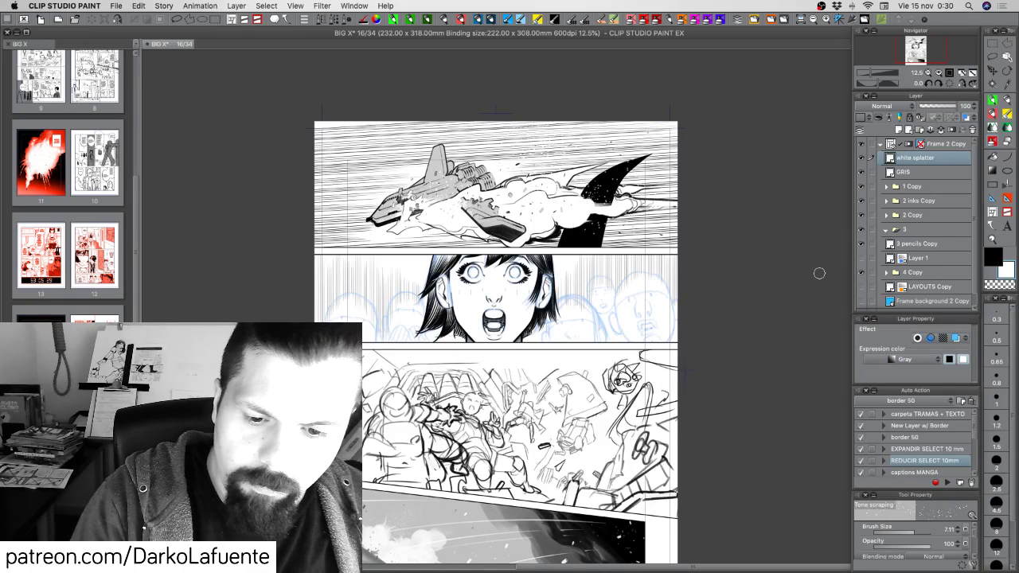
scroll(534, 456, down, 3)
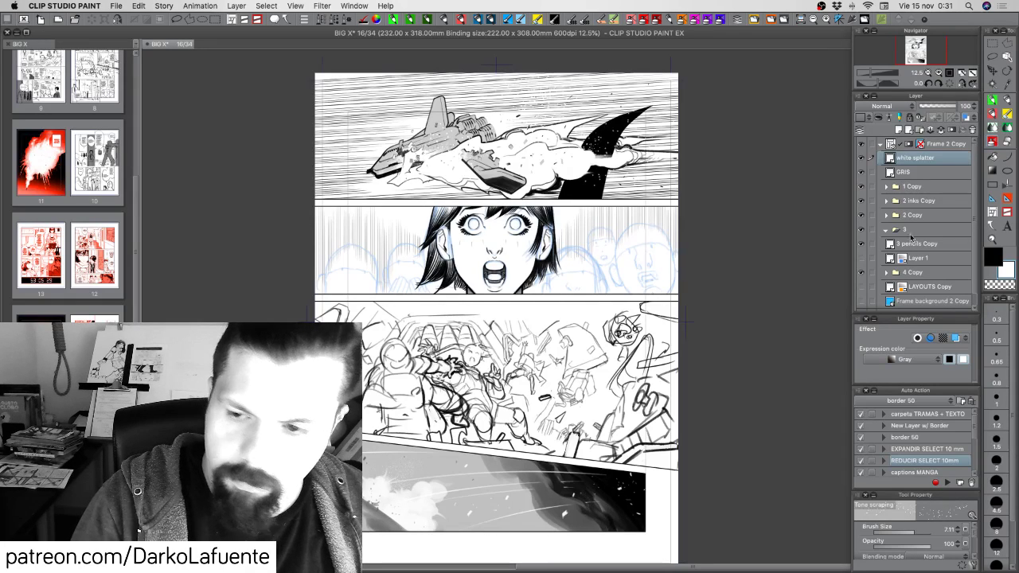
click(861, 244)
click(861, 244)
On the 3 pencils Copy layer, lasso the sketched head at the third panel's upper right, shrink it and move it left among the debris.
click(916, 244)
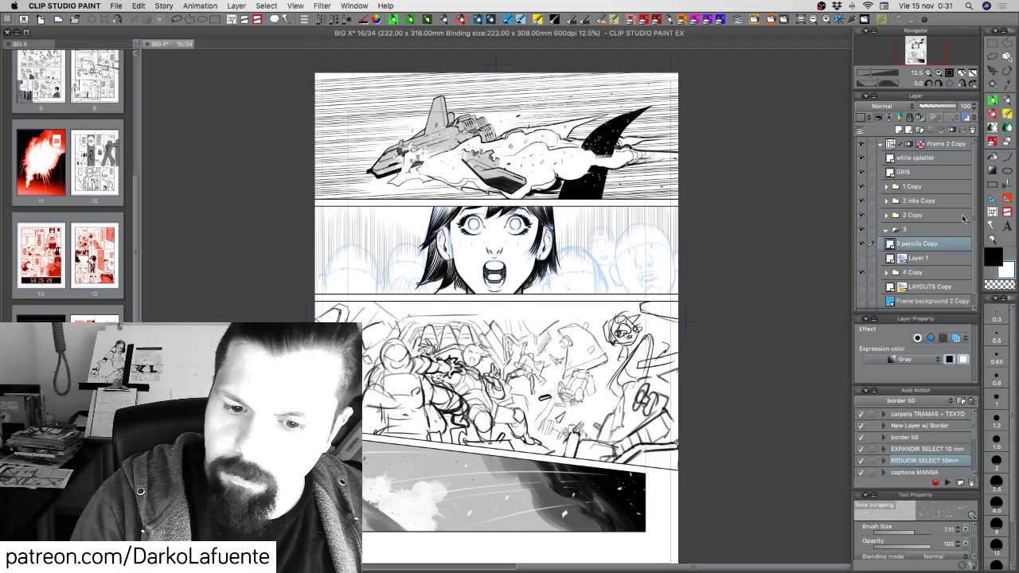
click(992, 56)
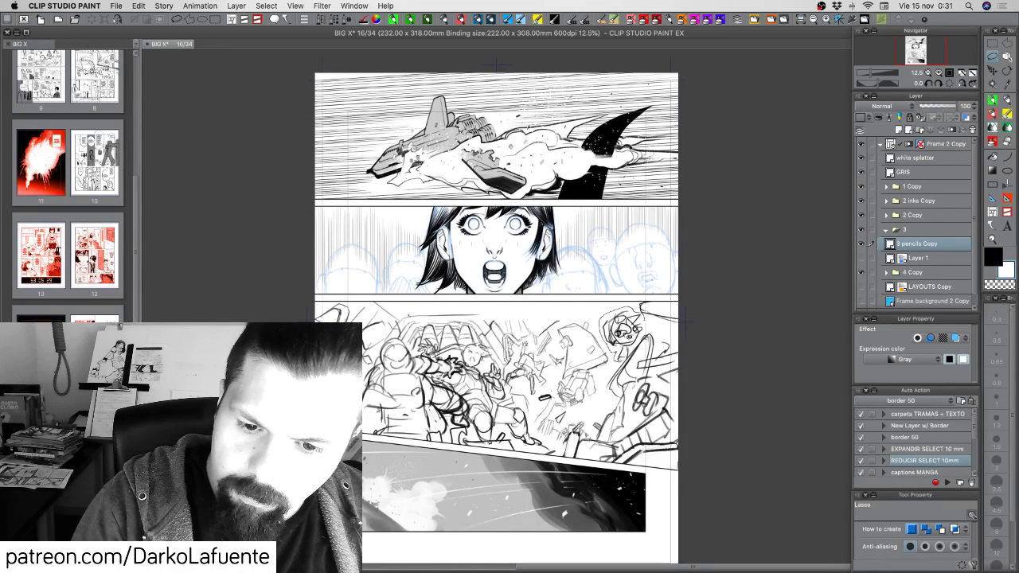
mouse_move(645, 340)
mouse_down()
mouse_move(606, 317)
mouse_move(647, 336)
mouse_up()
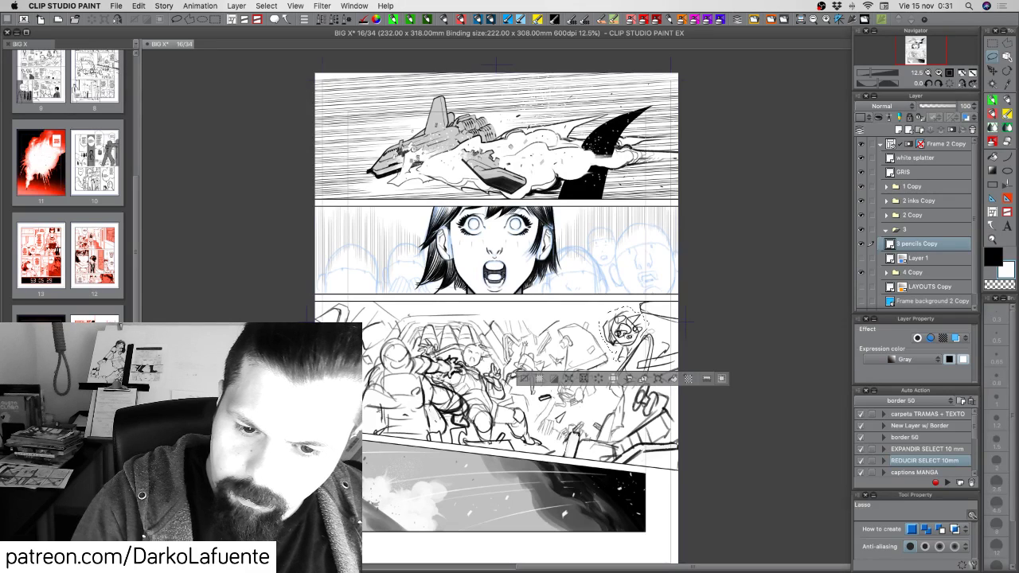
key(super+t)
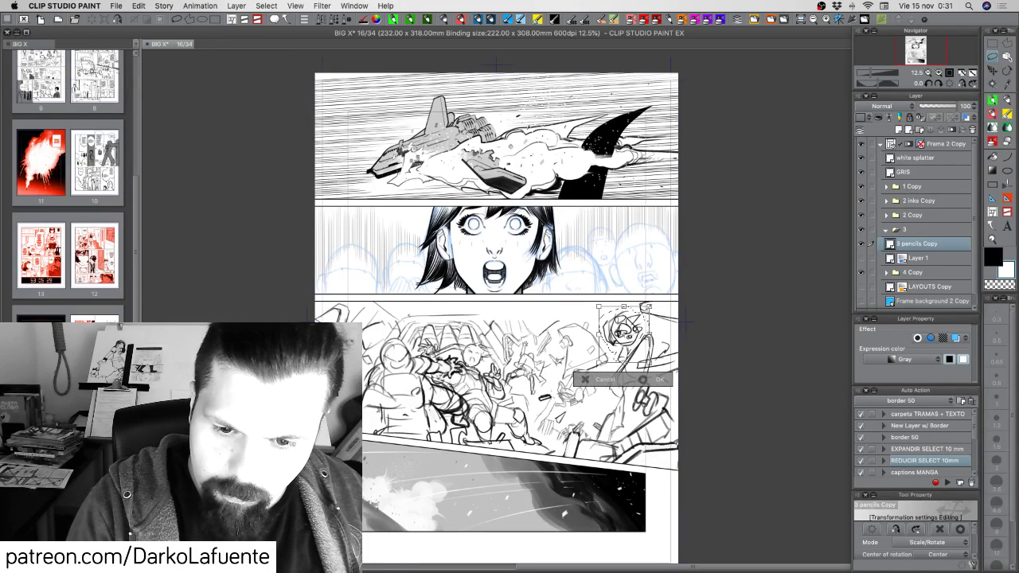
mouse_move(643, 313)
mouse_down()
mouse_move(600, 337)
mouse_move(625, 312)
mouse_move(600, 342)
mouse_move(616, 312)
mouse_move(603, 339)
mouse_up()
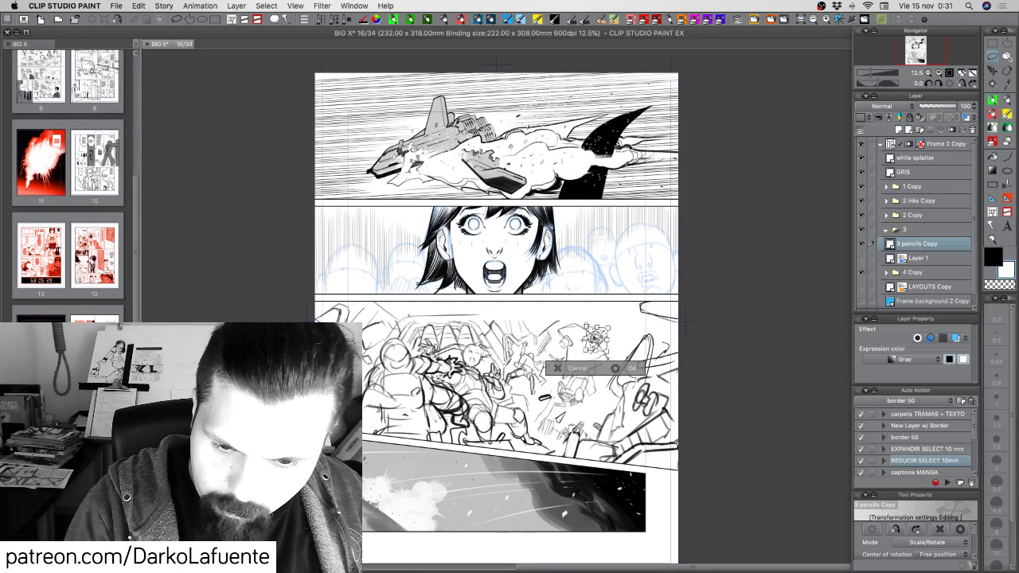
click(633, 368)
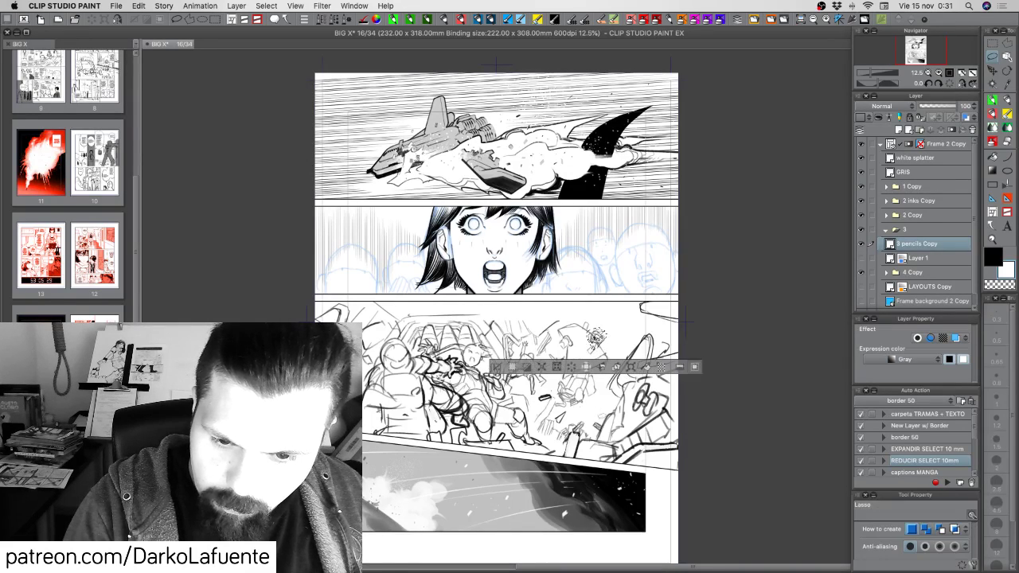
key(super+d)
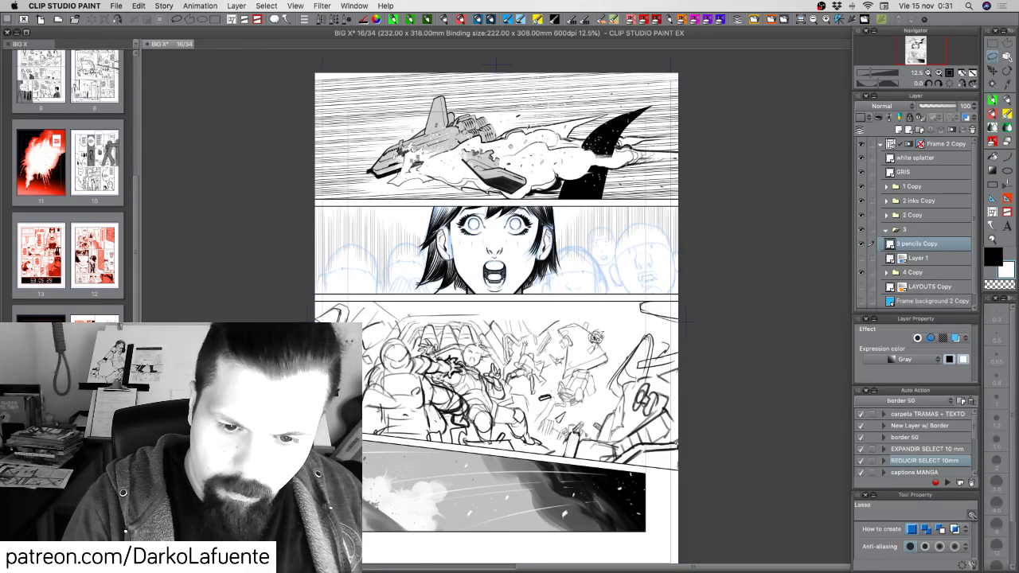
Lasso the small rounded debris sketch in the third panel and move it to the empty space near the panel's upper right corner.
drag(559, 338, 557, 347)
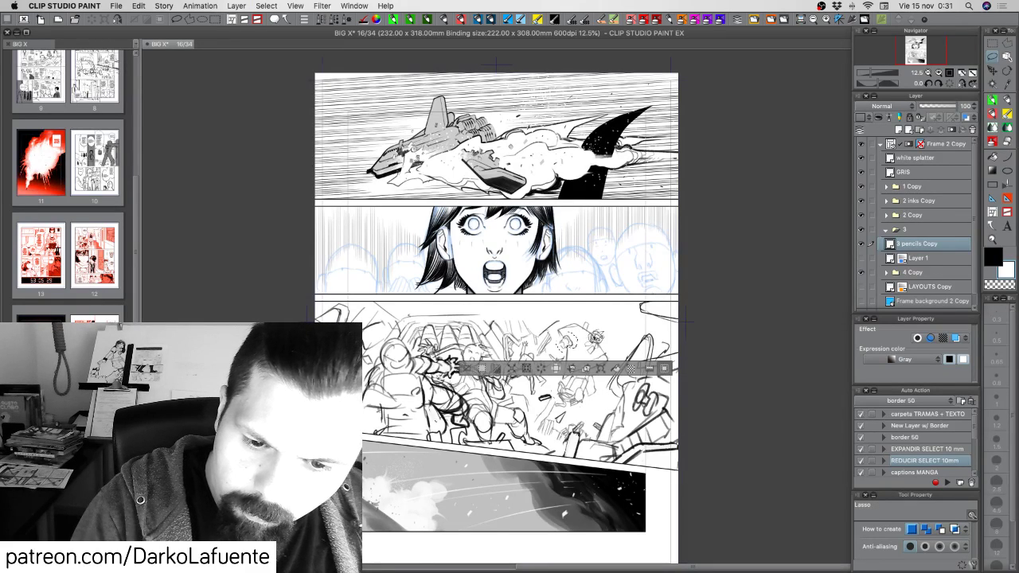
click(992, 70)
mouse_move(566, 340)
mouse_down()
mouse_move(617, 317)
mouse_move(637, 333)
mouse_move(641, 308)
mouse_move(627, 321)
mouse_up()
key(super+t)
click(659, 361)
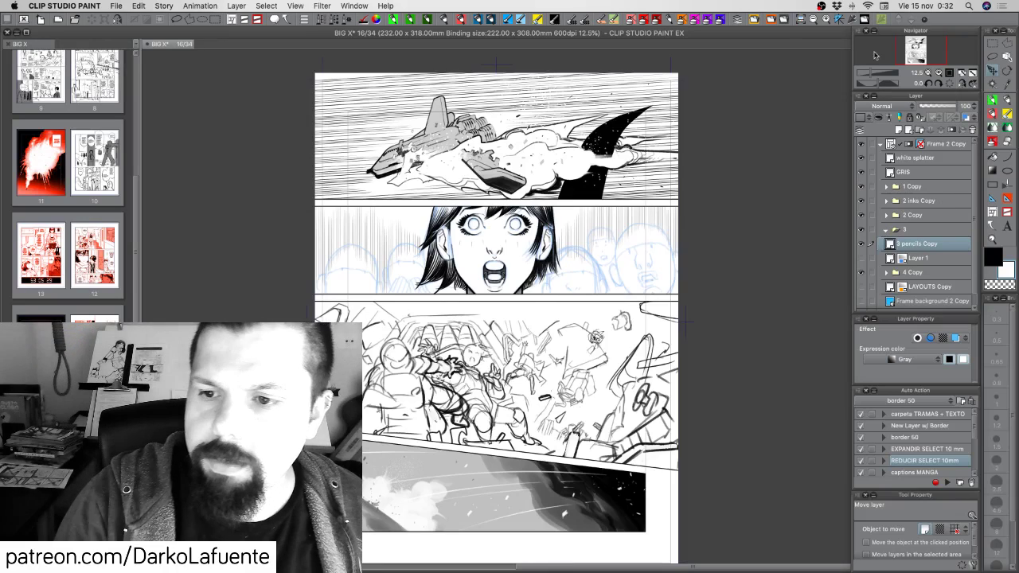
Add a new layer above the 3 pencils Copy layer with the pencils tinted orange, and set the 1st TOOL DAVID pen to brush size 1.5.
click(771, 22)
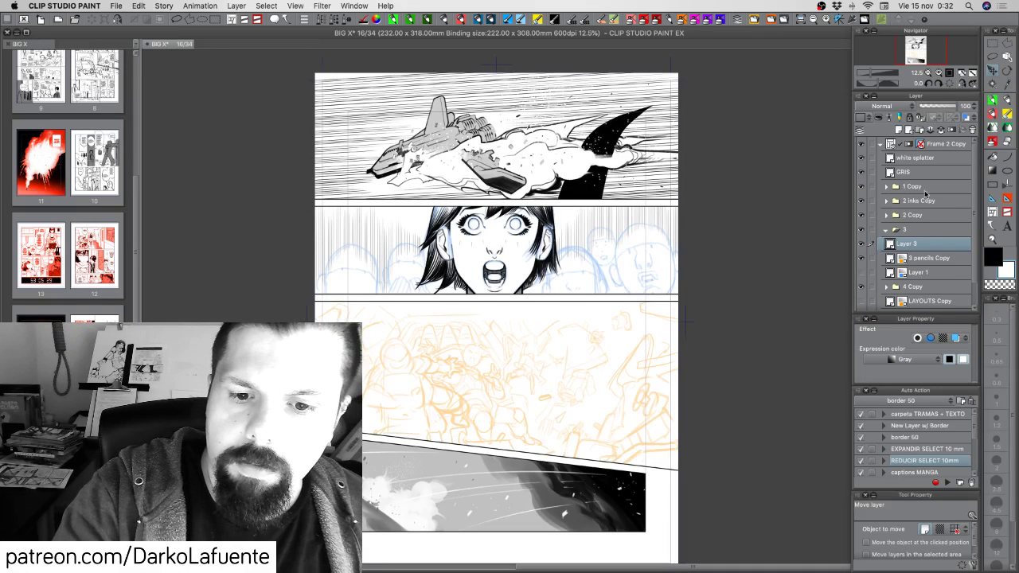
click(992, 101)
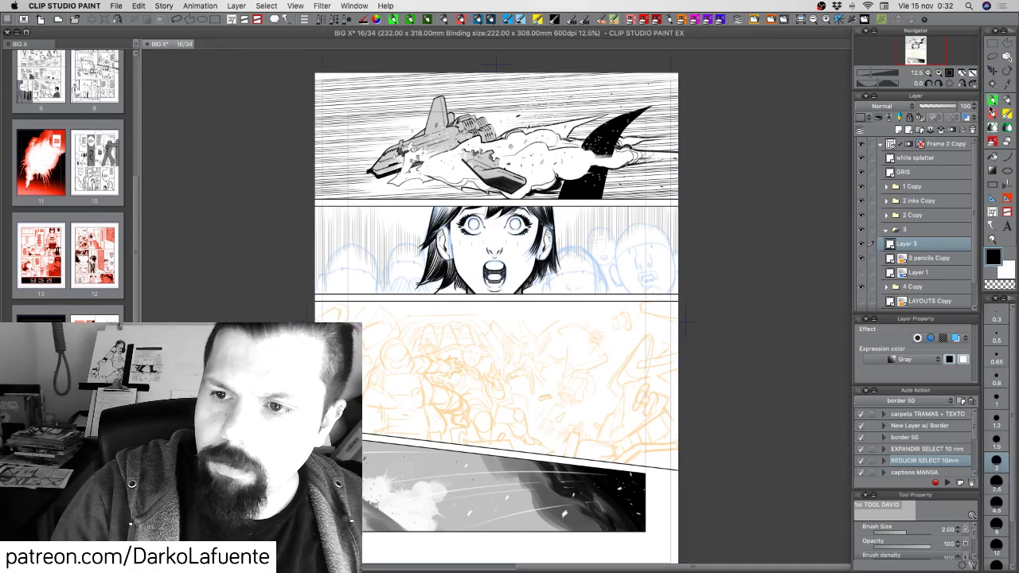
click(825, 20)
drag(621, 396, 734, 311)
drag(673, 353, 639, 301)
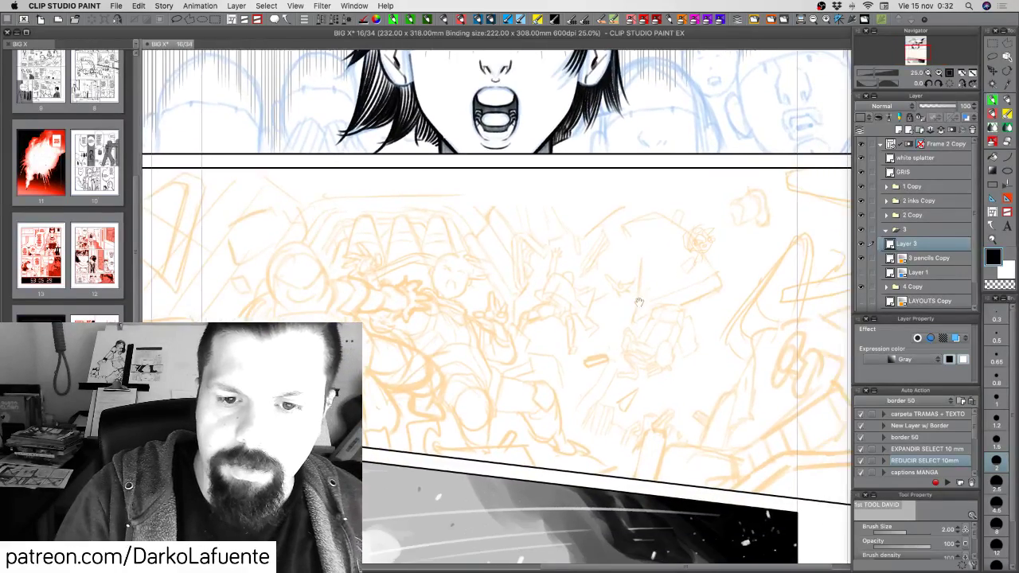
drag(680, 372, 667, 328)
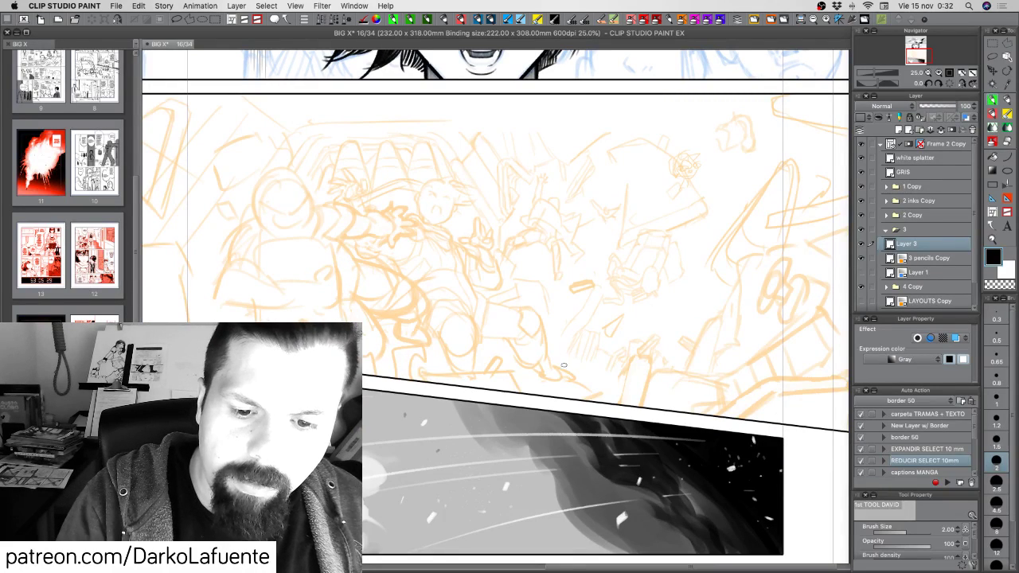
drag(763, 374, 671, 381)
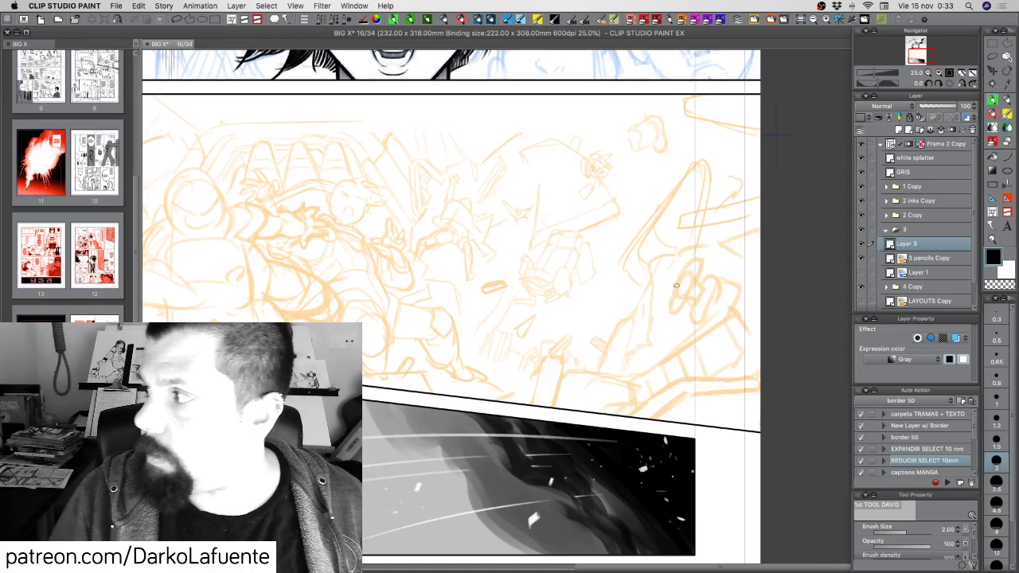
click(996, 422)
click(997, 438)
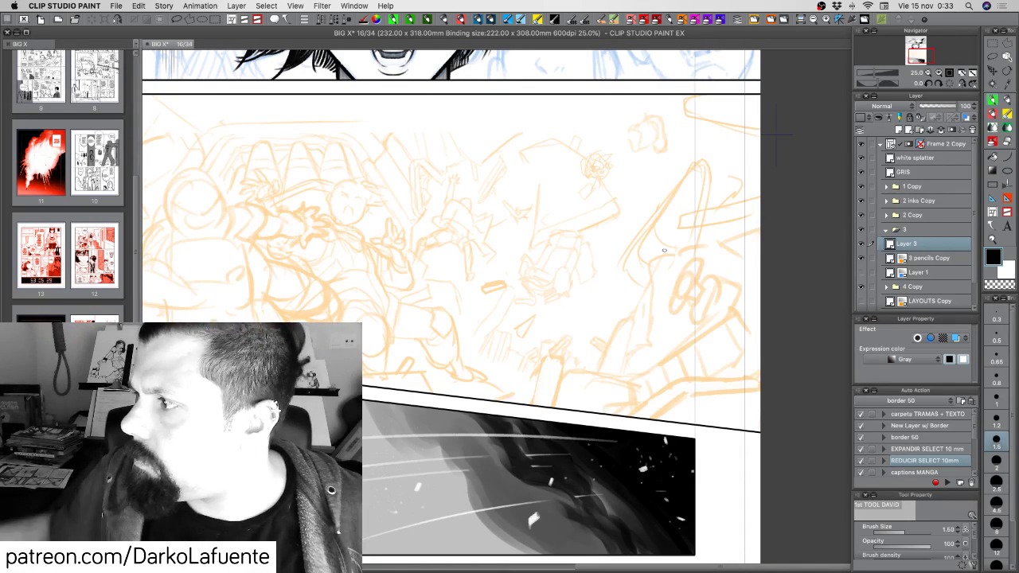
key(super+shift+5)
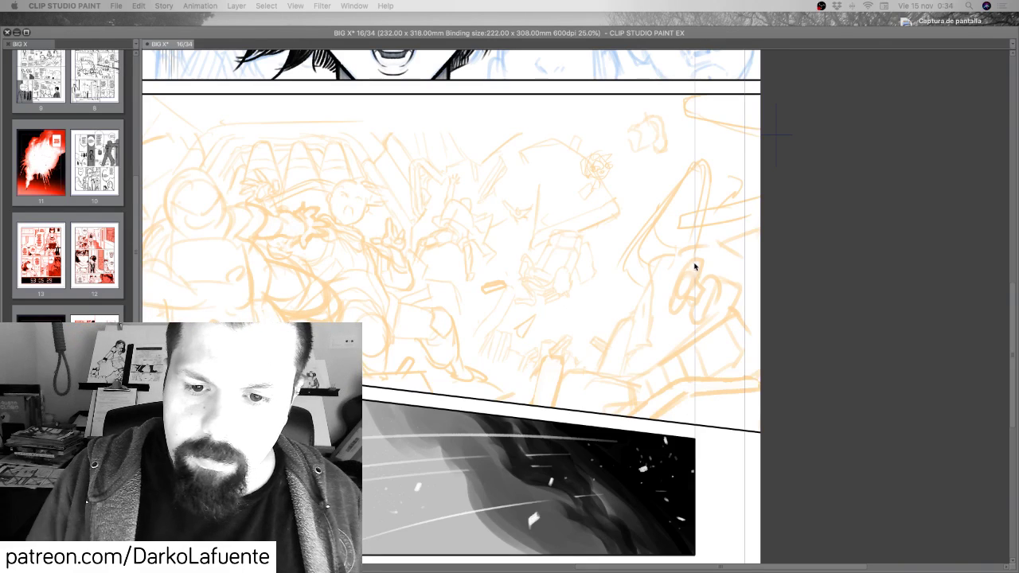
key(Tab)
Ink the outline of the narrow rounded piece at the third panel's lower right on Layer 3, undoing the strokes that miss the sketch.
mouse_move(702, 260)
mouse_down()
mouse_move(683, 271)
mouse_move(673, 299)
mouse_move(681, 291)
mouse_up()
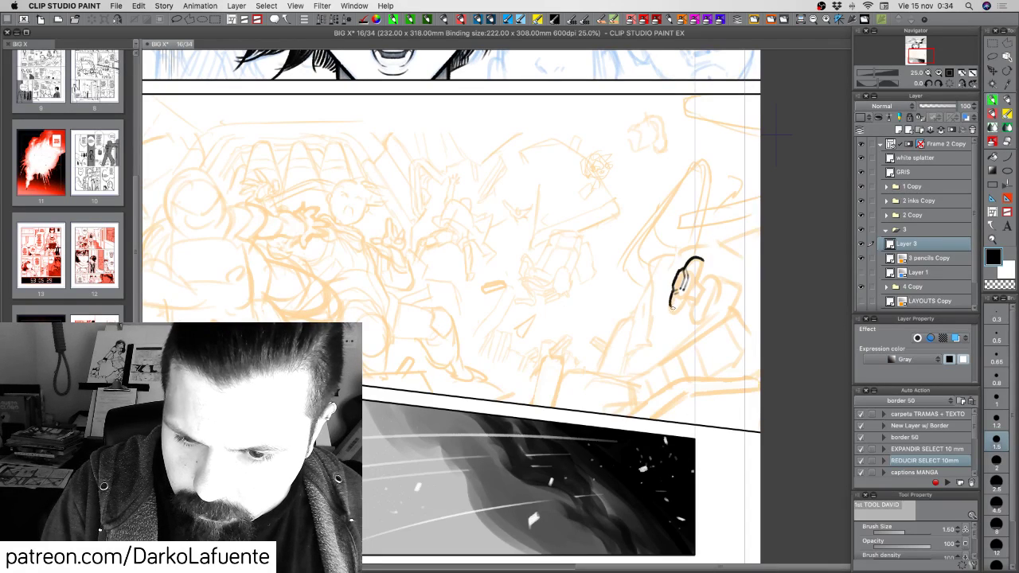
drag(672, 307, 676, 309)
drag(702, 259, 683, 308)
key(super+z)
key(c)
key(c)
key(super+z)
key(super+z)
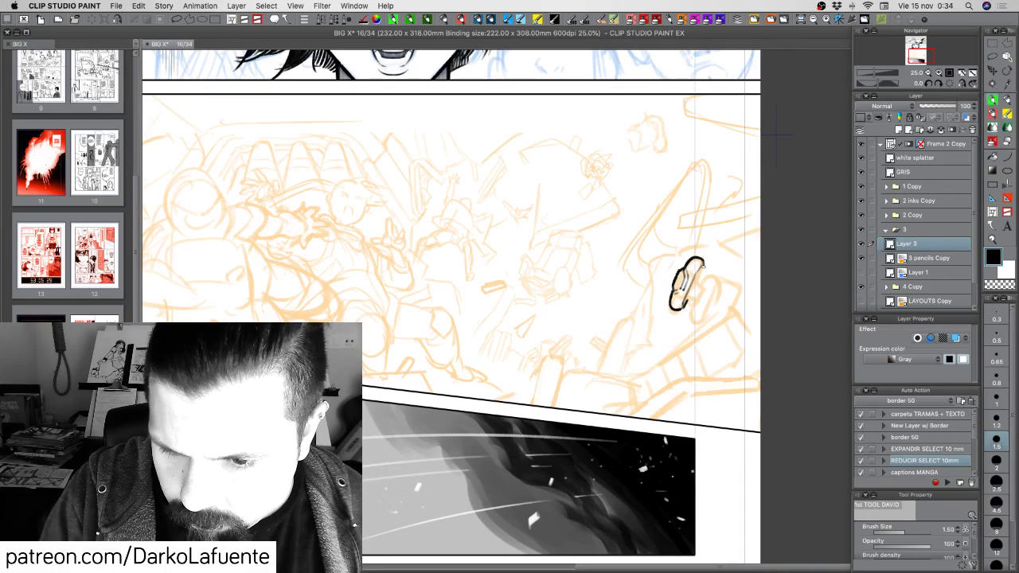
drag(702, 263, 699, 276)
Close the open side of the rounded piece's outline, clean its line ends and ink the short connecting lines beside it.
drag(670, 328, 602, 359)
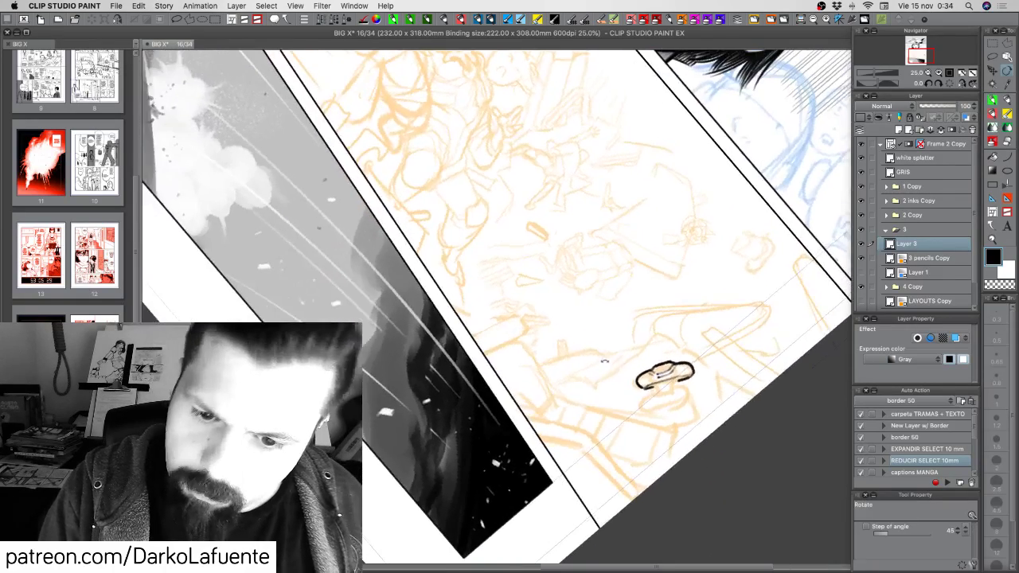
key(c)
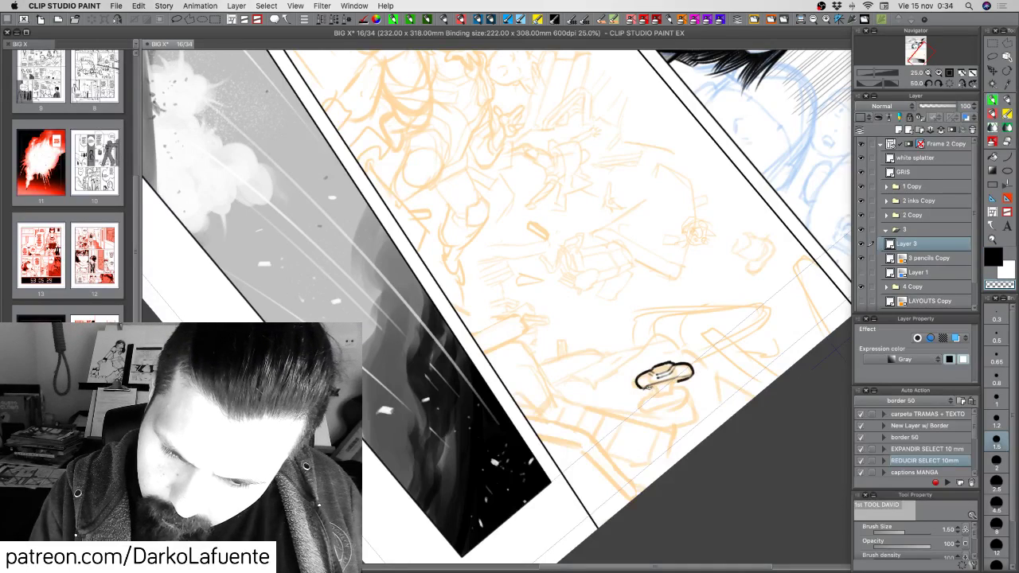
drag(647, 390, 653, 388)
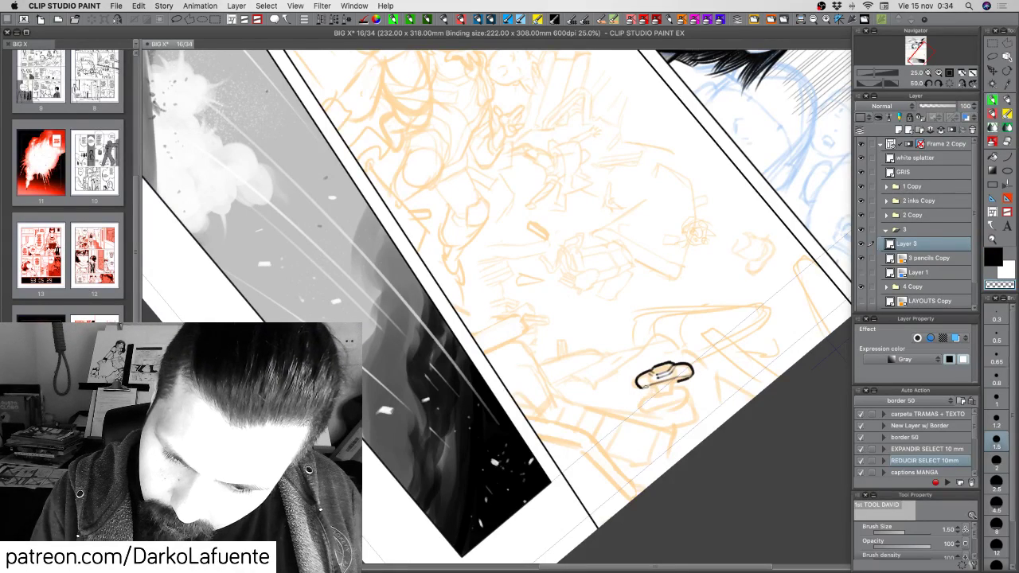
key(c)
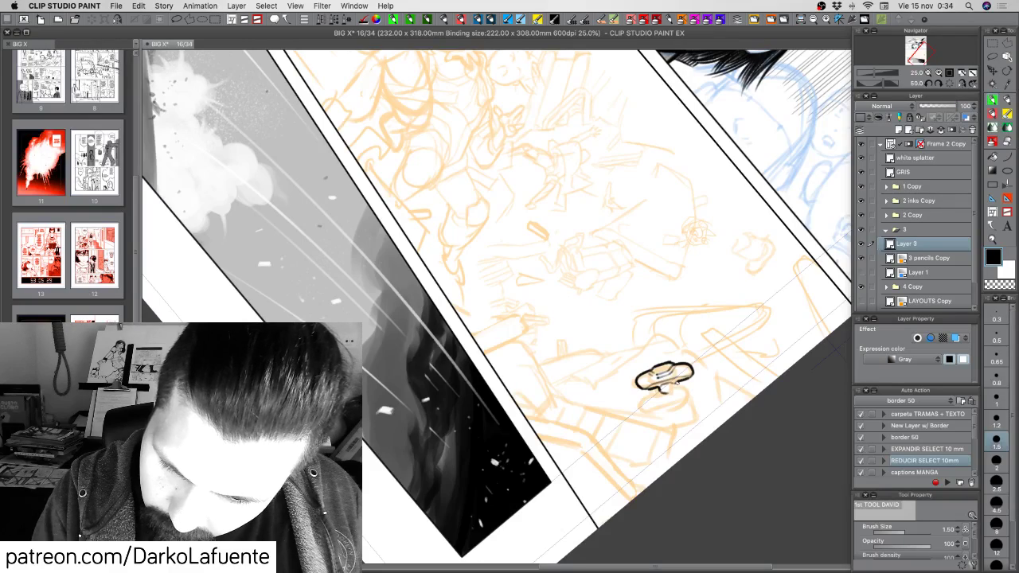
key(r)
mouse_move(673, 390)
mouse_down()
mouse_move(749, 292)
mouse_move(739, 272)
mouse_up()
key(p)
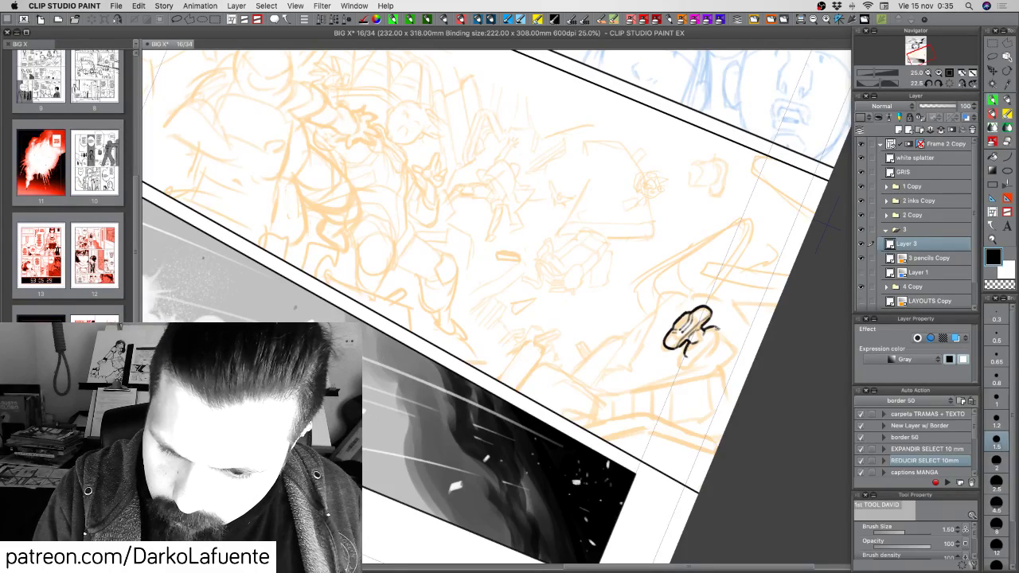
Ink the curved double collar beside the narrow rounded piece at the third panel's lower right and clean its line ends.
mouse_move(744, 350)
mouse_down()
mouse_move(731, 254)
mouse_move(696, 294)
mouse_up()
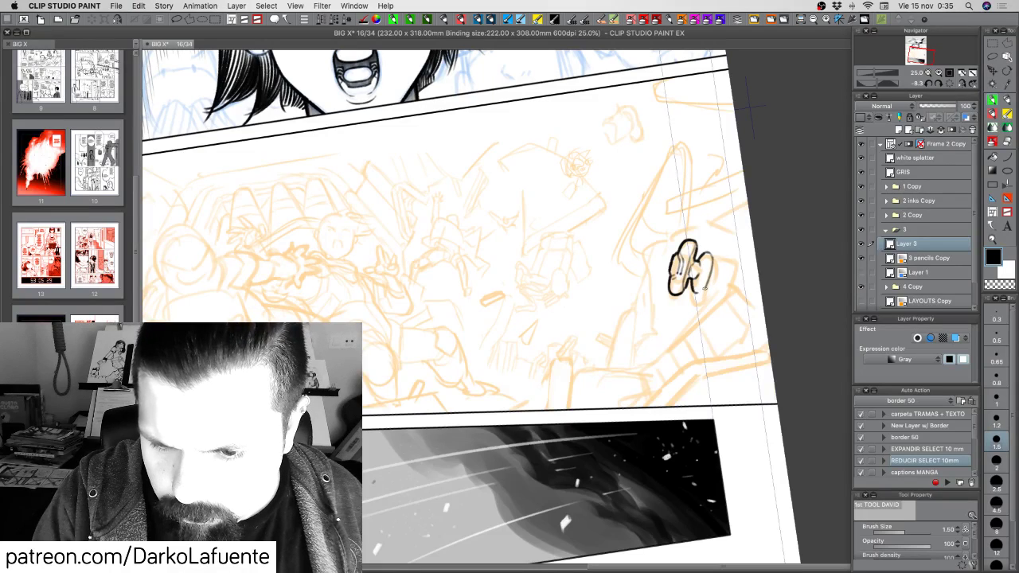
mouse_move(705, 253)
mouse_down()
mouse_move(718, 251)
mouse_move(706, 291)
mouse_up()
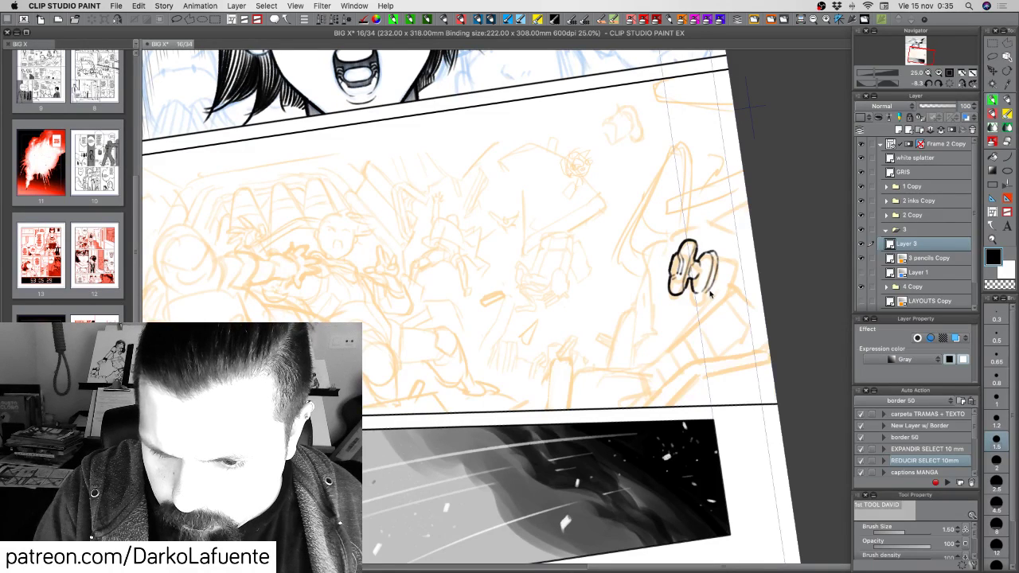
key(c)
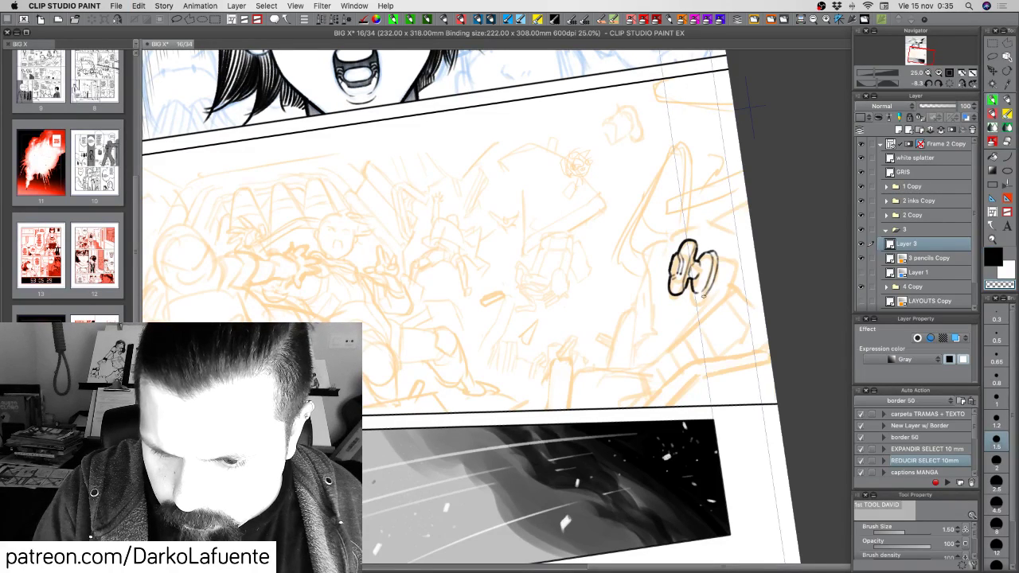
key(c)
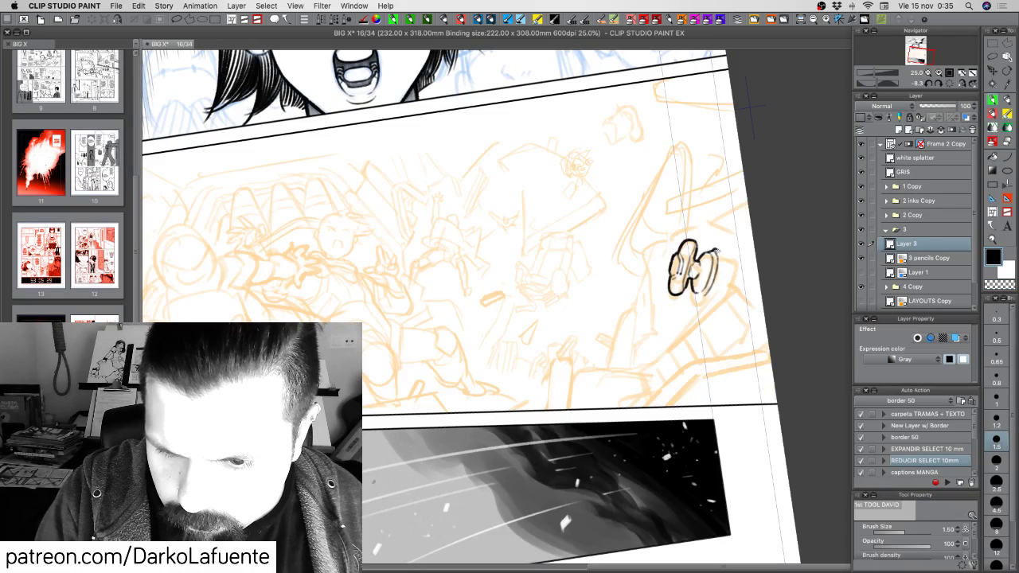
mouse_move(715, 250)
mouse_down()
mouse_move(686, 370)
mouse_move(628, 398)
mouse_up()
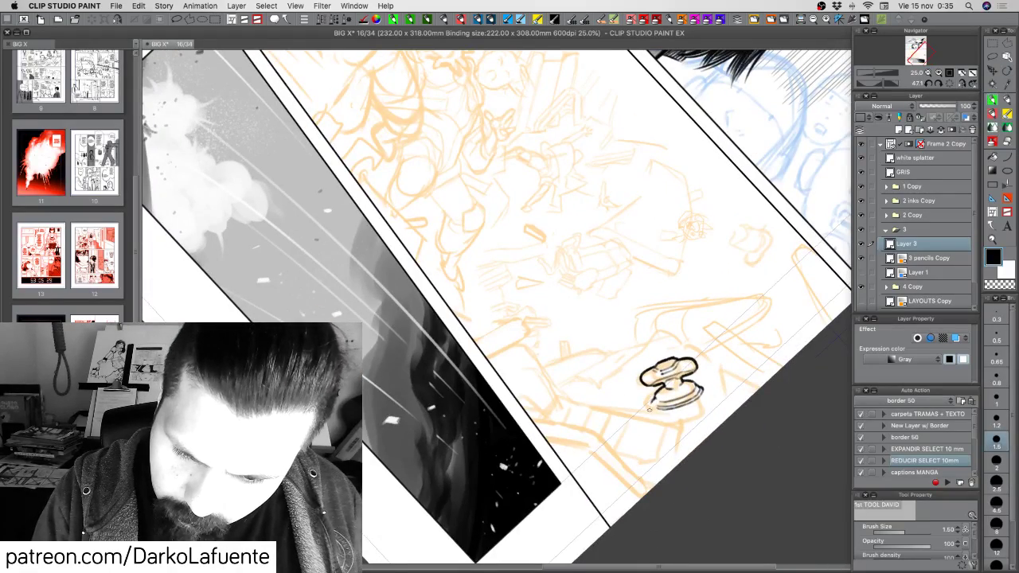
Add concentric curves around the collar's base, undoing the strokes that miss the sketch.
drag(645, 440, 612, 425)
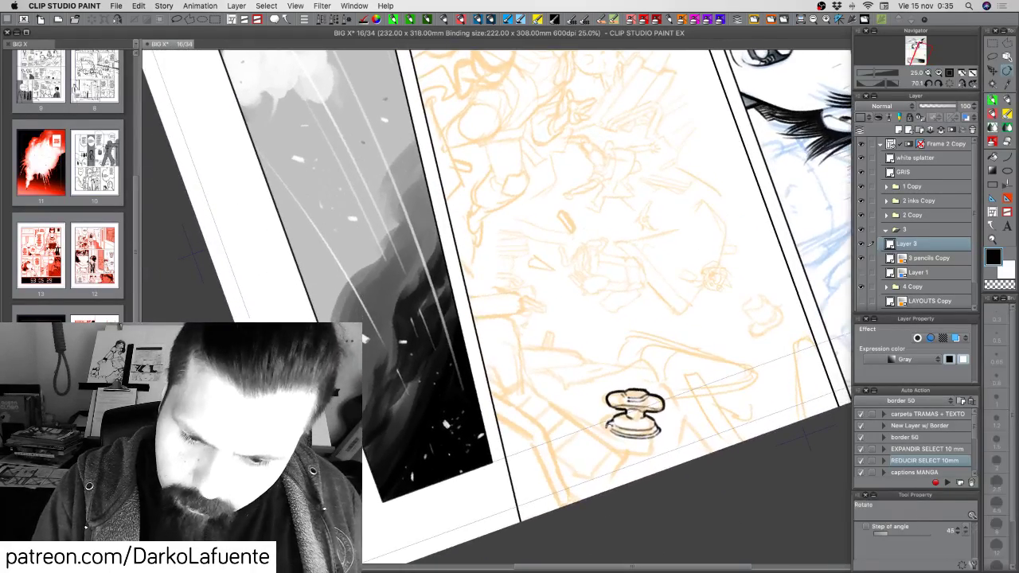
click(990, 104)
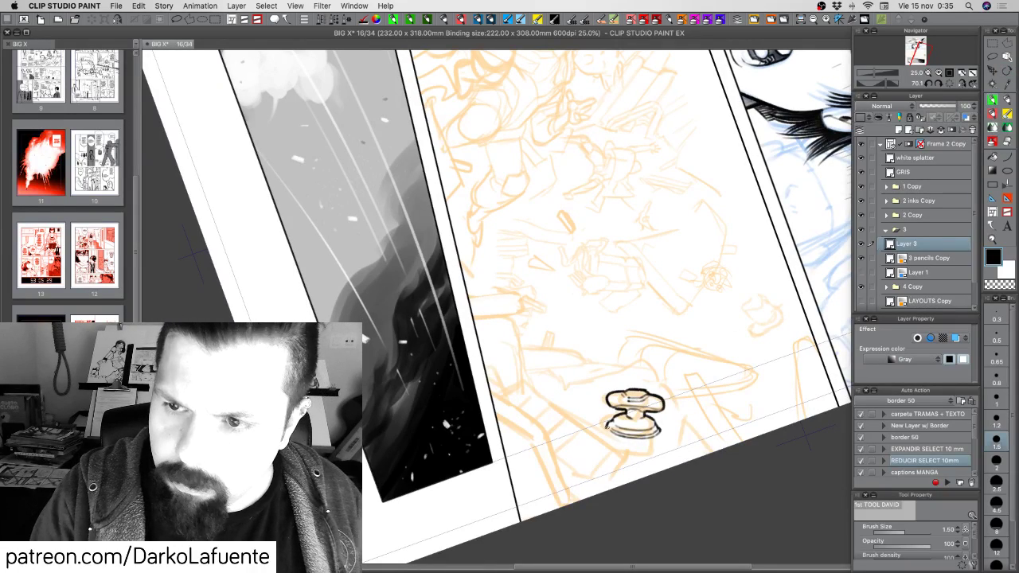
mouse_move(603, 432)
mouse_down()
mouse_move(660, 429)
mouse_move(720, 247)
mouse_move(737, 227)
mouse_up()
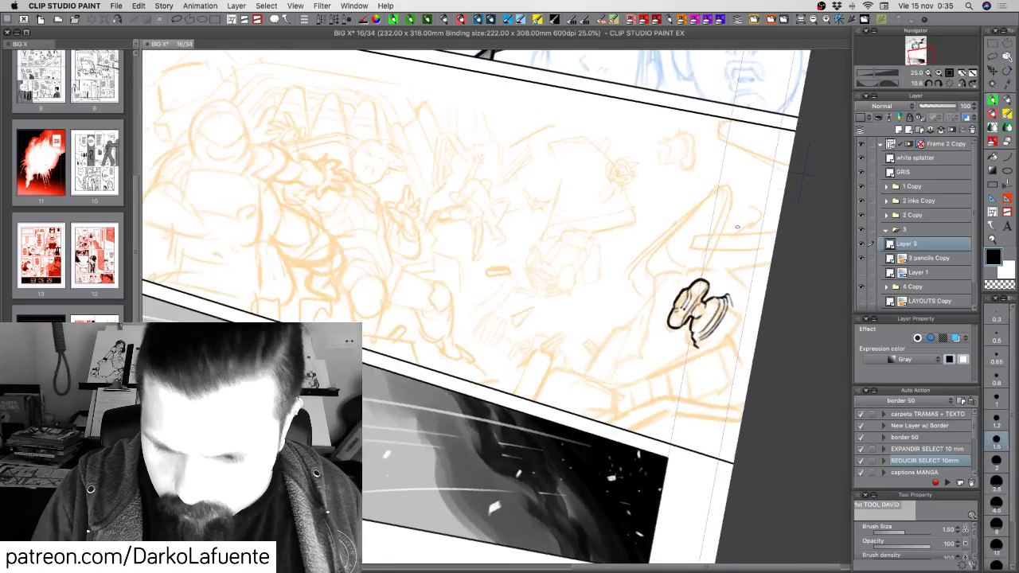
drag(730, 309, 711, 345)
key(super+z)
mouse_move(730, 310)
mouse_down()
mouse_move(710, 343)
mouse_move(711, 290)
mouse_up()
key(super+z)
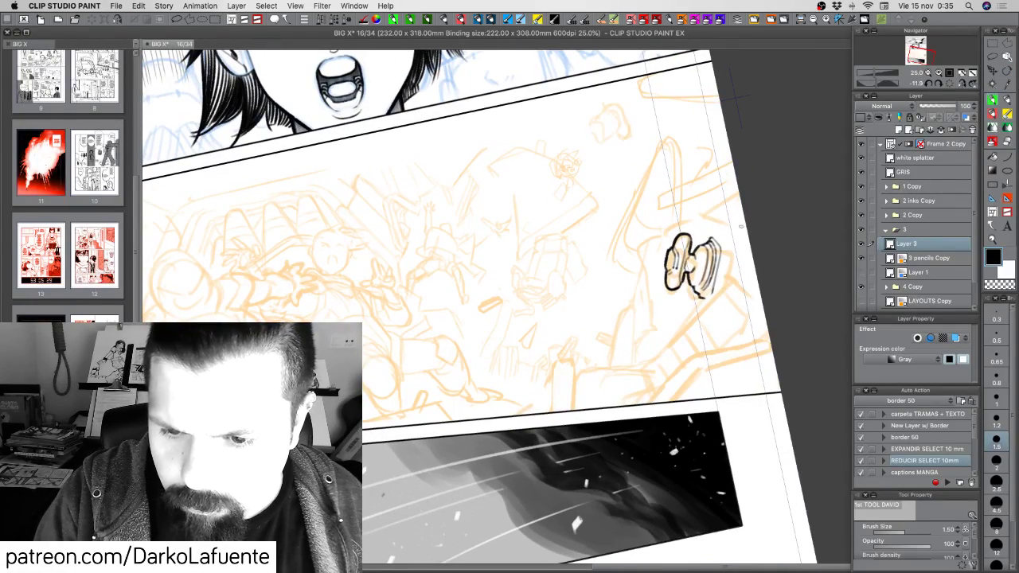
Ink the straight edge from the collar to the page border and the long diagonal edge of the box-shaped part below it.
mouse_move(740, 226)
mouse_down()
mouse_move(691, 208)
mouse_move(732, 201)
mouse_up()
key(ctrl+z)
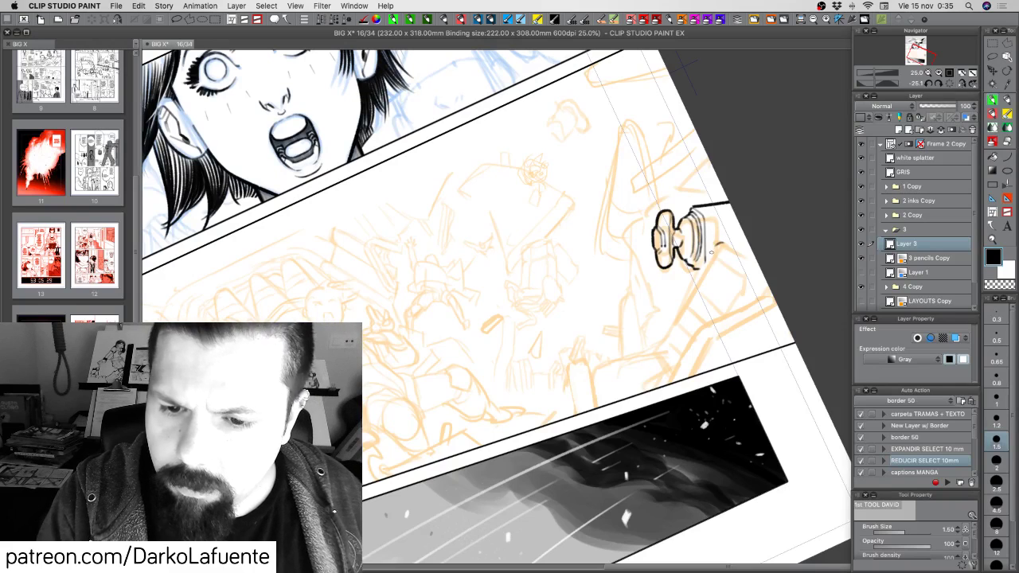
drag(715, 245, 657, 355)
mouse_move(690, 266)
mouse_down()
mouse_move(731, 256)
mouse_move(705, 267)
mouse_up()
key(c)
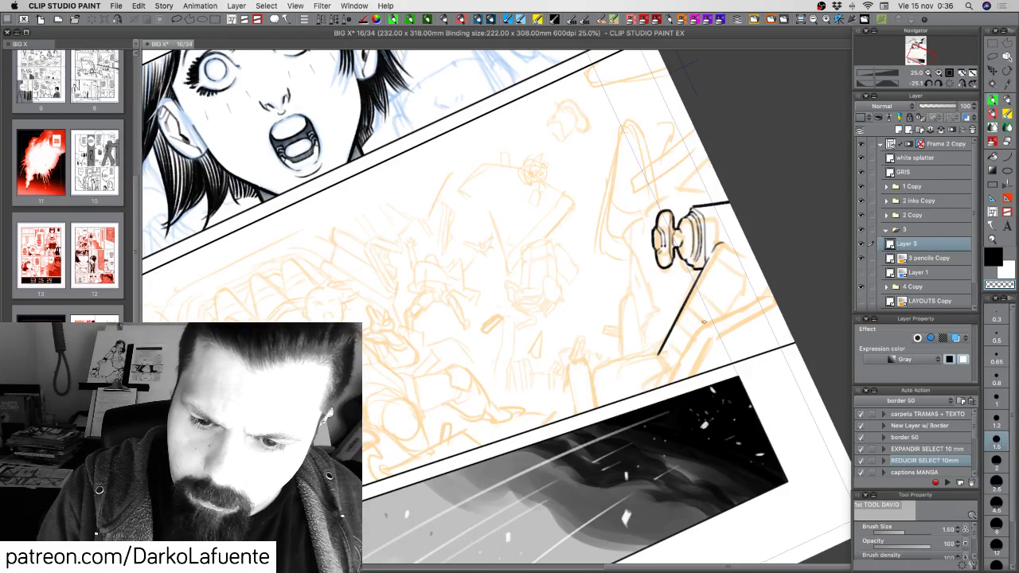
key(c)
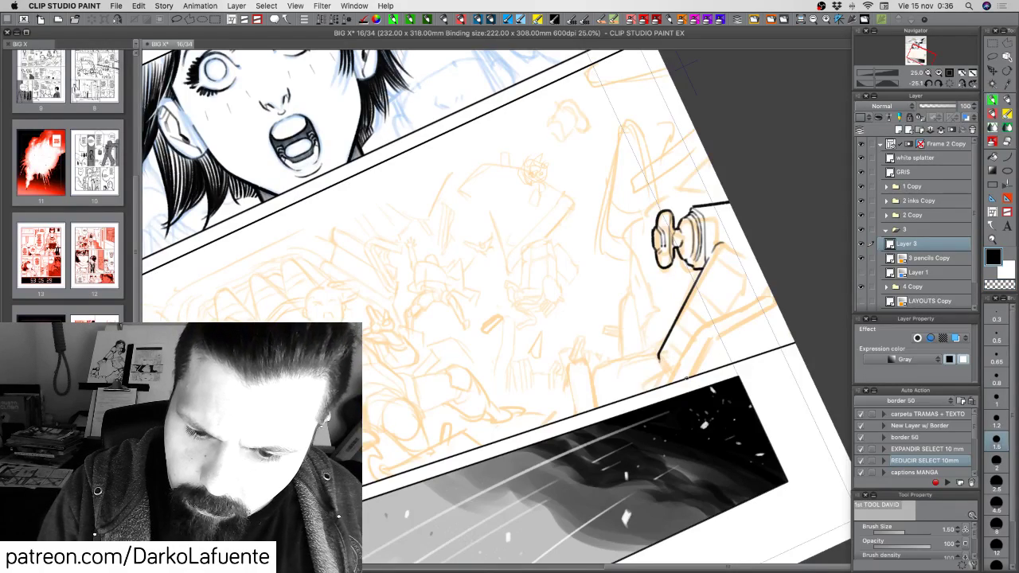
Ink the short corner lines running from the lower end of the long diagonal edge to the panel border.
mouse_move(659, 359)
mouse_down()
mouse_move(624, 392)
mouse_move(621, 416)
mouse_up()
key(c)
key(c)
Ink the bent beam along the near side of the box-shaped part with parallel contour lines reaching the page border.
key(r)
drag(684, 381, 724, 372)
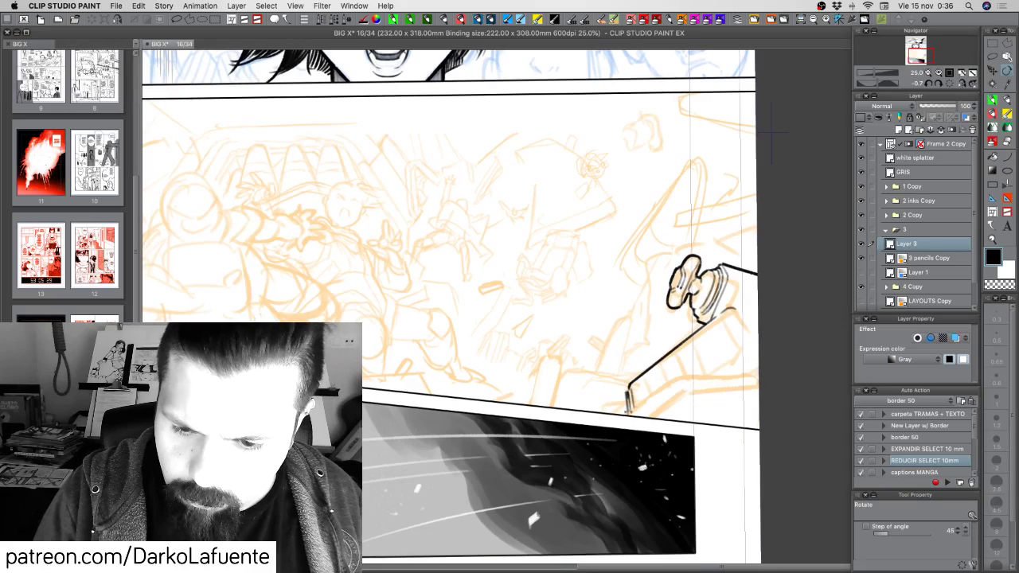
click(992, 100)
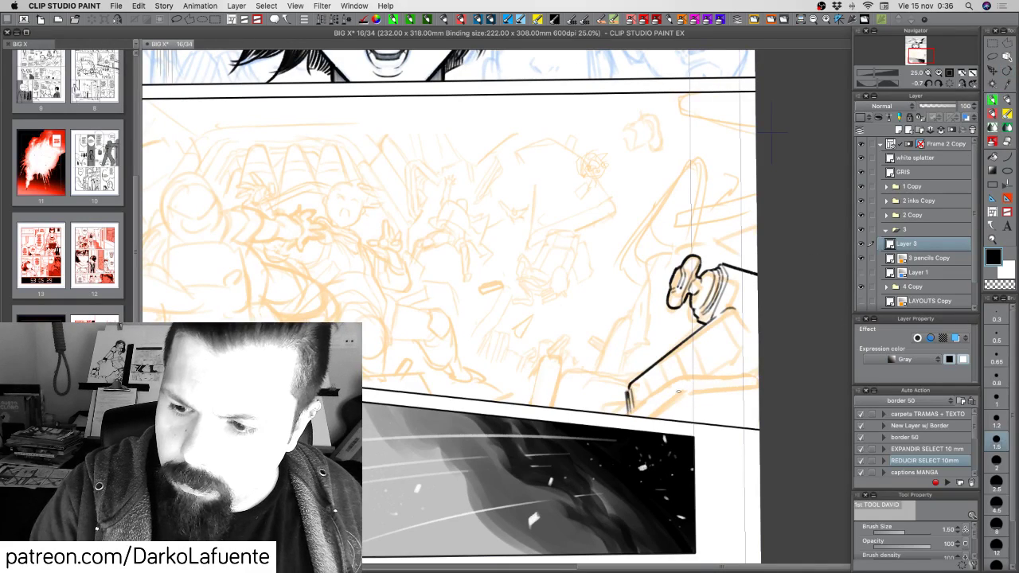
mouse_move(625, 414)
mouse_down()
mouse_move(680, 374)
mouse_move(699, 316)
mouse_move(766, 283)
mouse_move(756, 275)
mouse_move(753, 288)
mouse_up()
key(r)
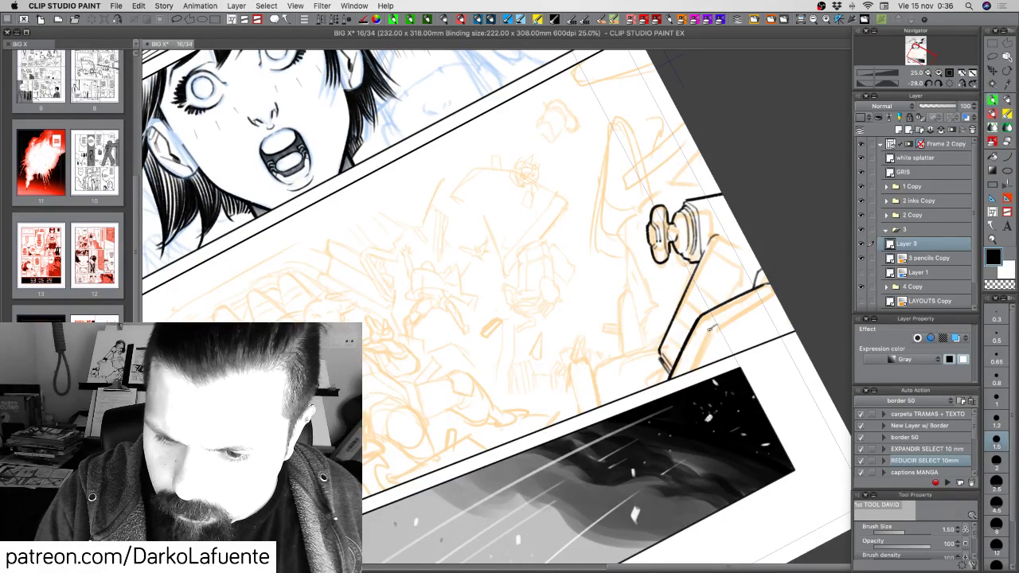
drag(708, 332, 689, 369)
drag(721, 321, 774, 297)
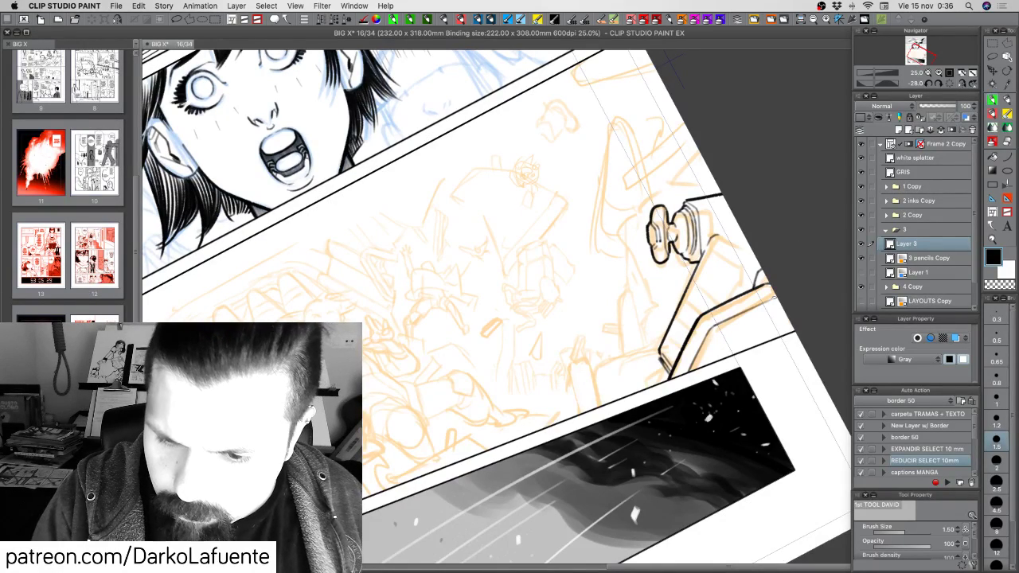
drag(719, 320, 766, 299)
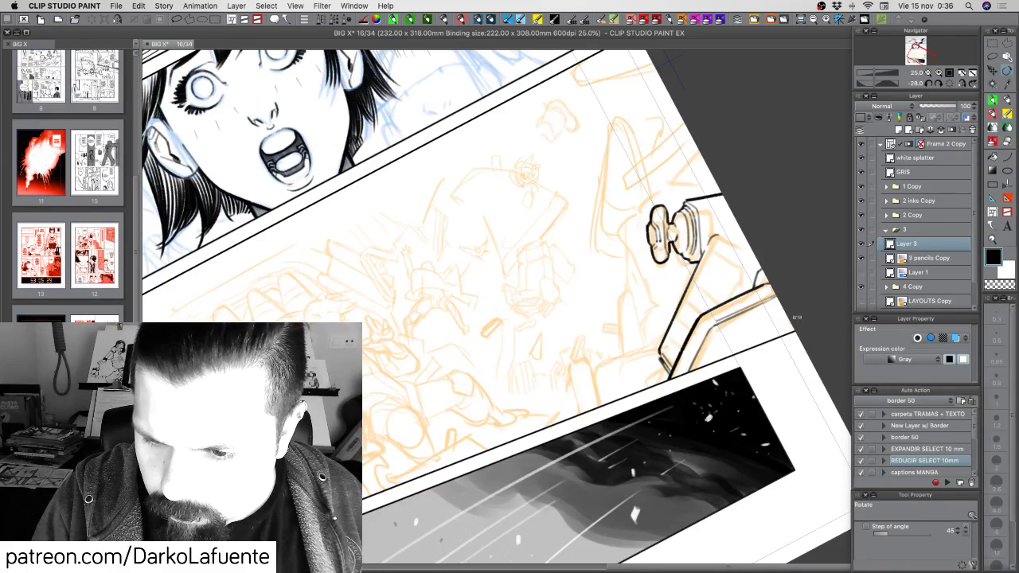
Ink the end of the box-shaped part nearest the page border with its parallel side lines, undoing the strokes that miss.
drag(786, 352, 784, 371)
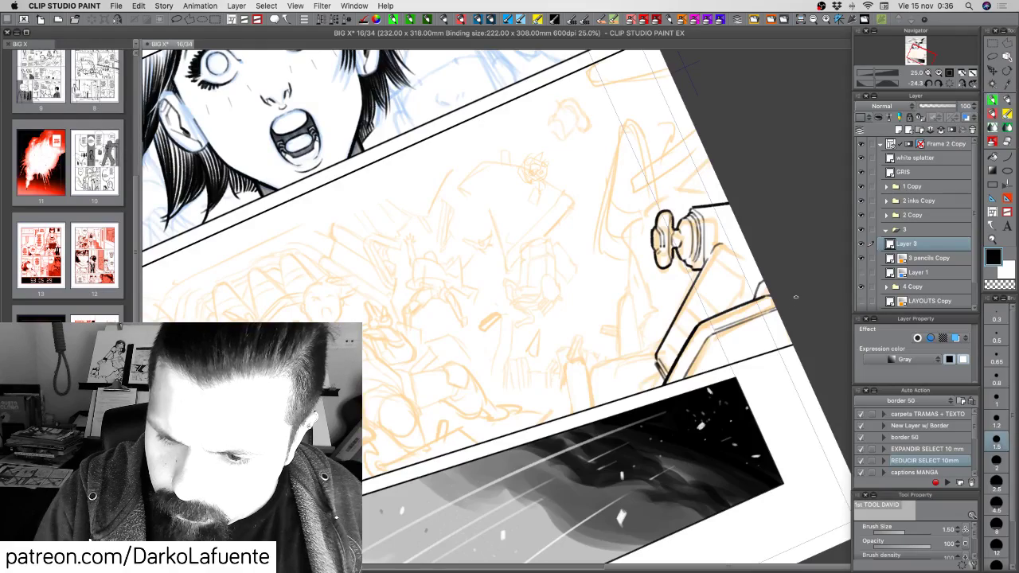
drag(795, 301, 783, 388)
drag(655, 460, 618, 491)
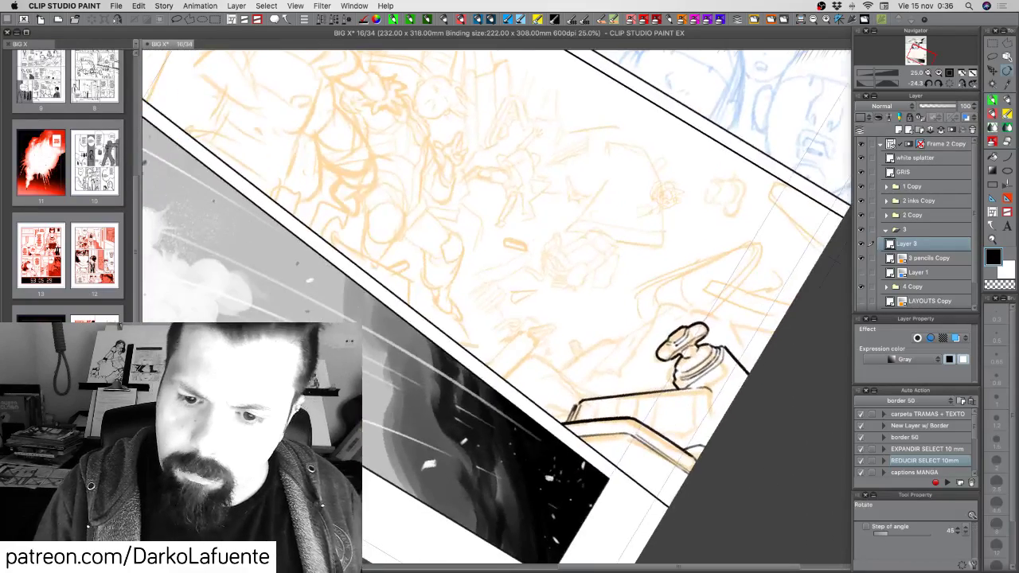
mouse_move(710, 390)
mouse_down()
mouse_move(723, 423)
mouse_move(710, 426)
mouse_up()
key(super+z)
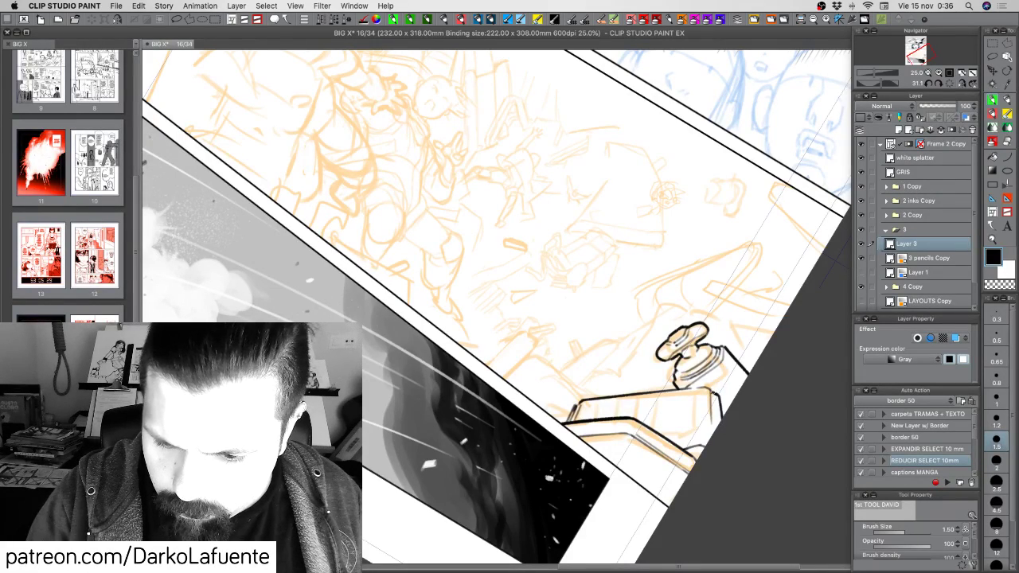
mouse_move(711, 392)
mouse_down()
mouse_move(714, 427)
mouse_move(761, 228)
mouse_up()
key(super+z)
key(ctrl+z)
key(ctrl+z)
key(shift+space)
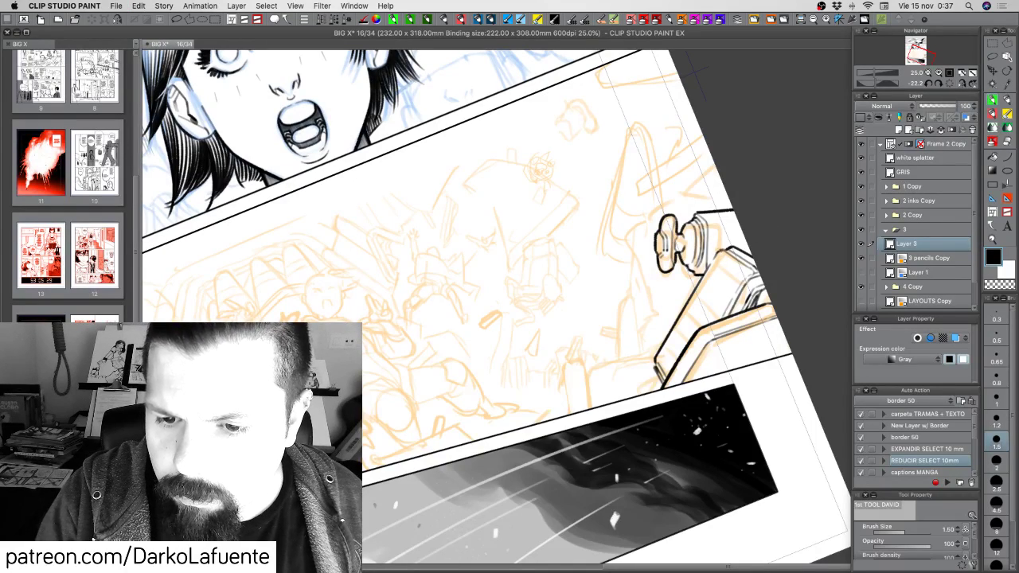
Clean the box-shaped part's outline and ink the inner edge and divider lines on its long face.
key(c)
key(c)
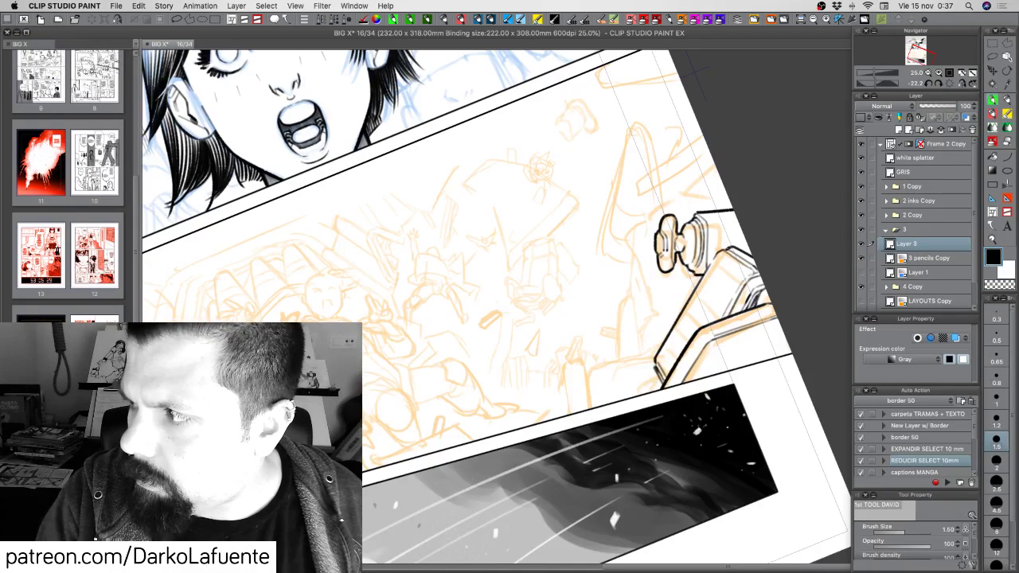
key(c)
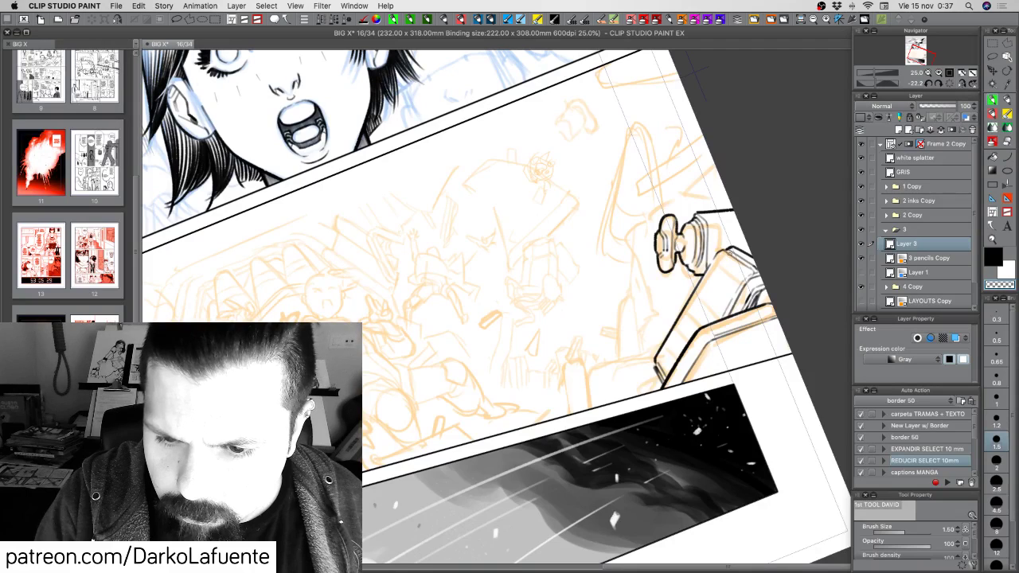
key(c)
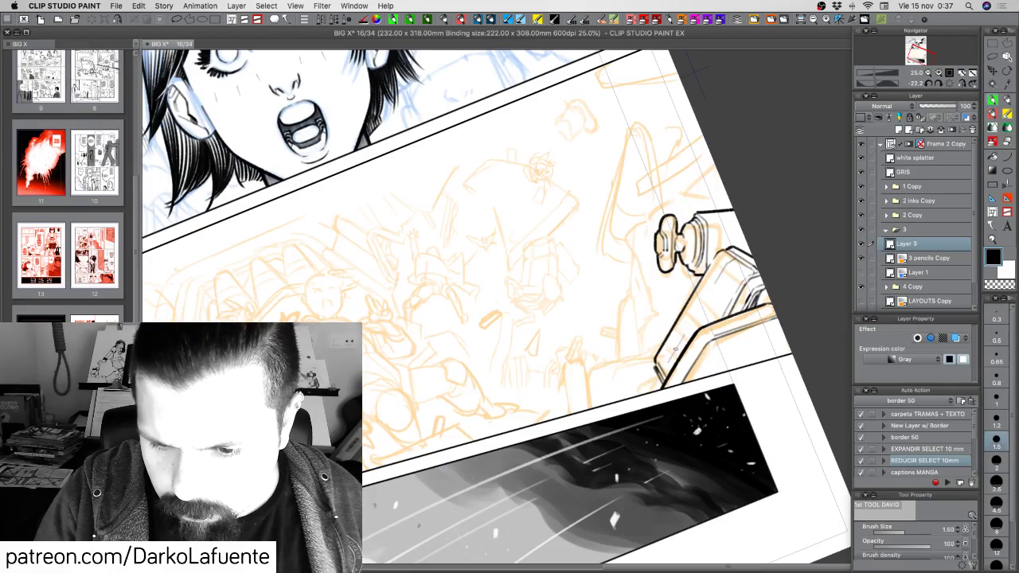
key(shift+space)
mouse_move(716, 333)
mouse_down()
mouse_move(678, 380)
mouse_move(602, 404)
mouse_up()
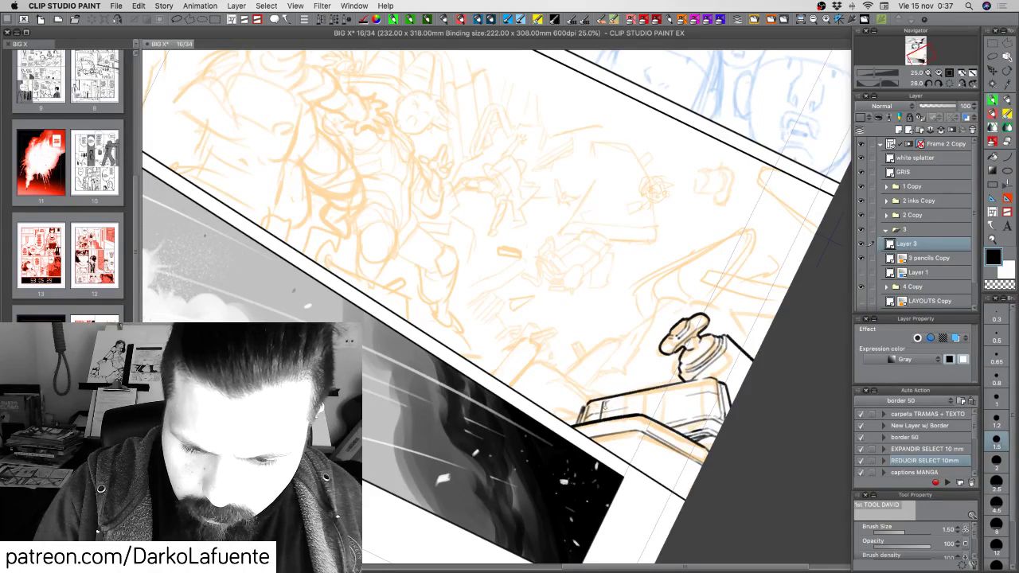
key(r)
mouse_move(760, 370)
mouse_down()
mouse_move(768, 348)
mouse_move(722, 457)
mouse_up()
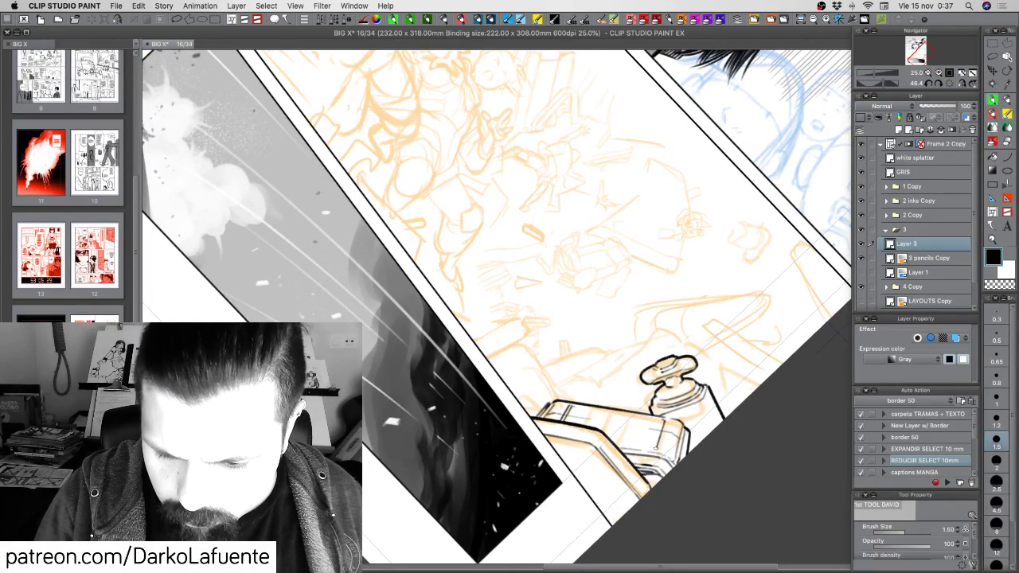
key(r)
mouse_move(652, 450)
mouse_down()
mouse_move(733, 281)
mouse_move(694, 175)
mouse_up()
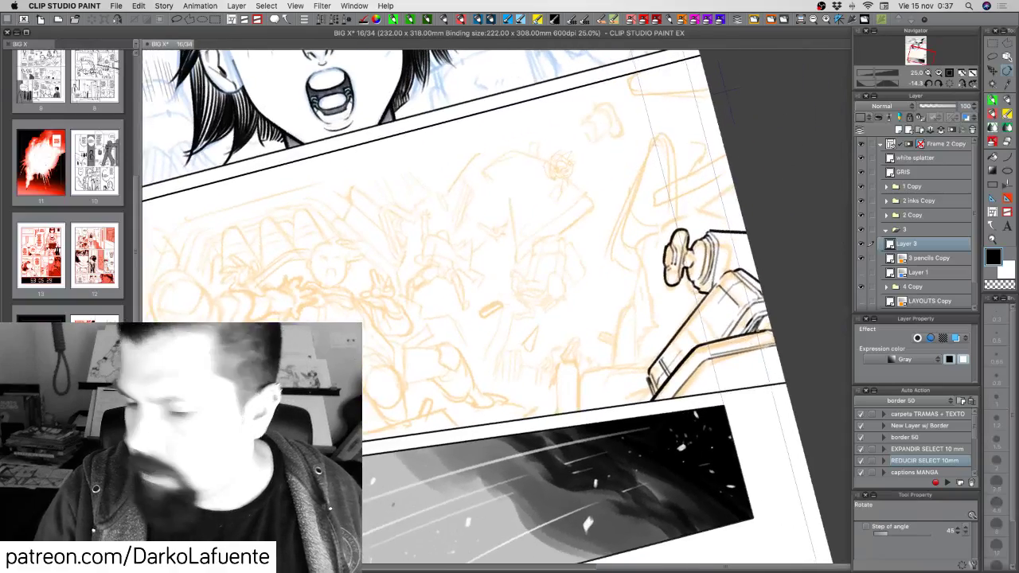
Ink the recessed panel outline on the box-shaped part's long face, clean its overlapping lines and save the page.
mouse_move(733, 298)
mouse_down()
mouse_move(732, 265)
mouse_move(715, 312)
mouse_up()
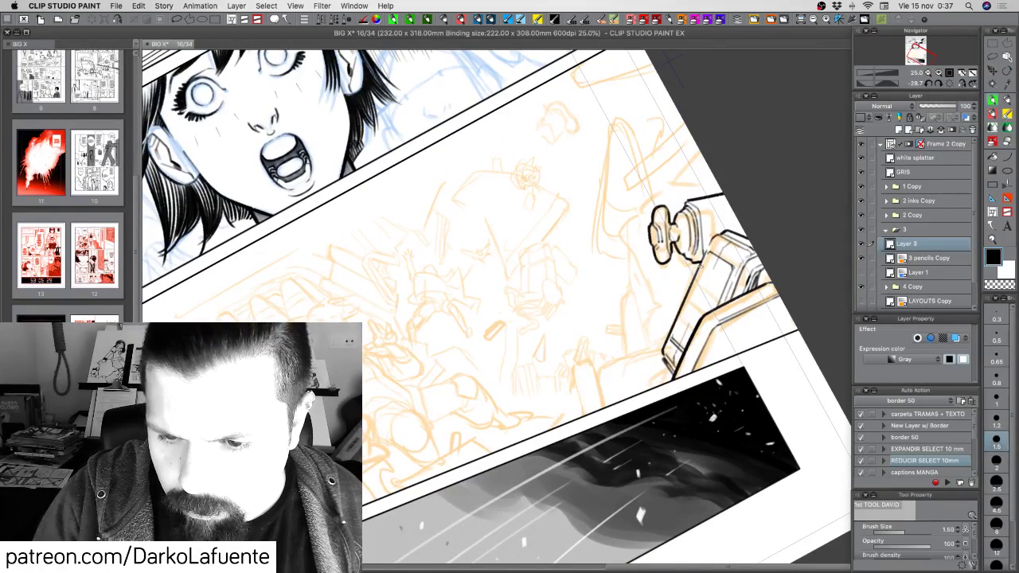
key(c)
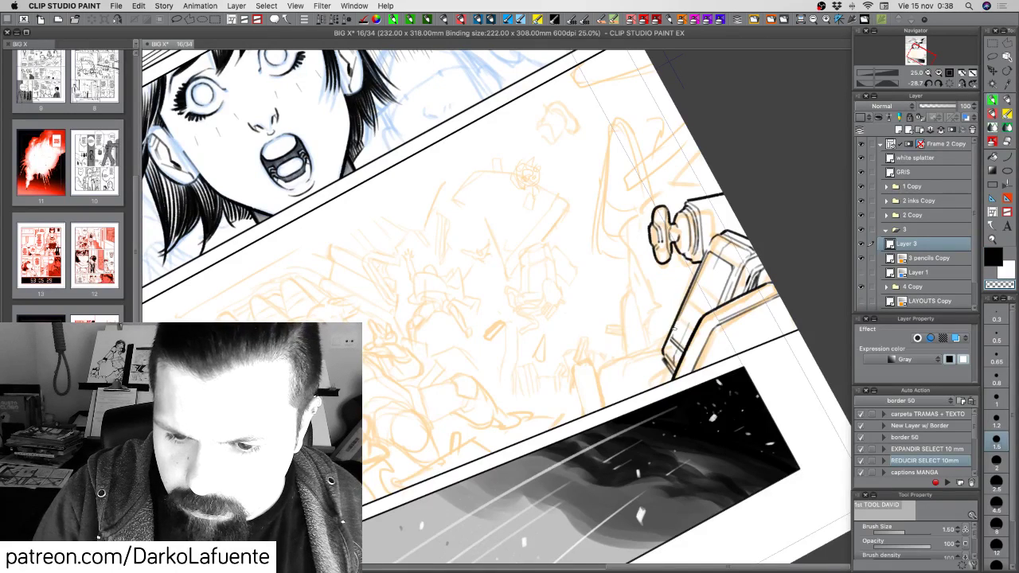
key(c)
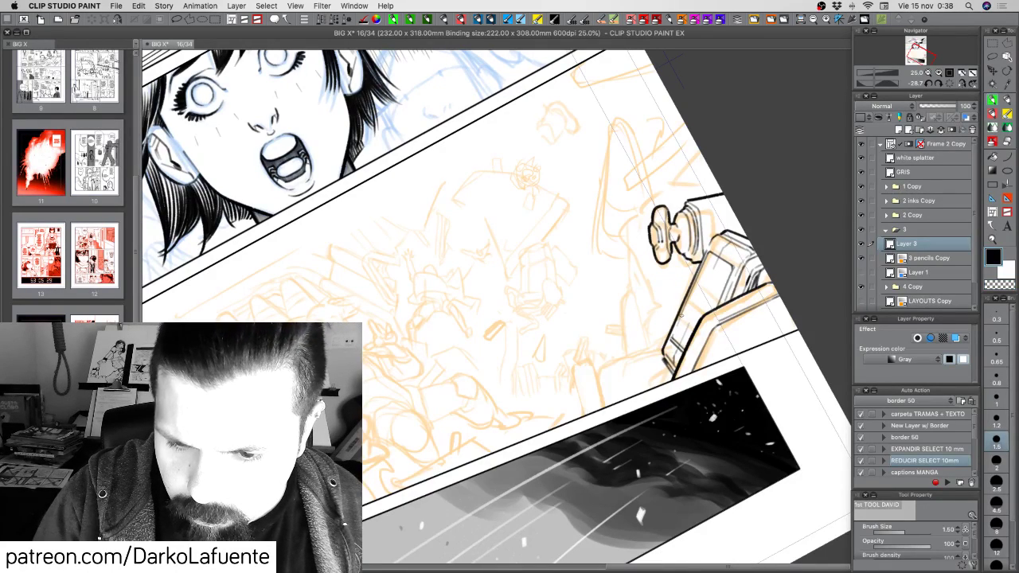
drag(680, 314, 673, 337)
key(c)
key(c)
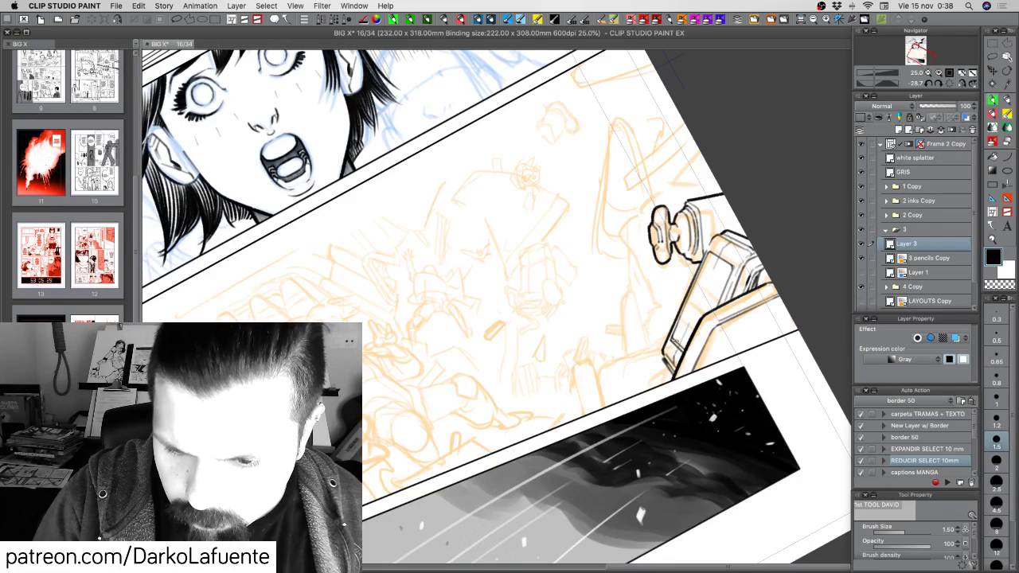
key(super+s)
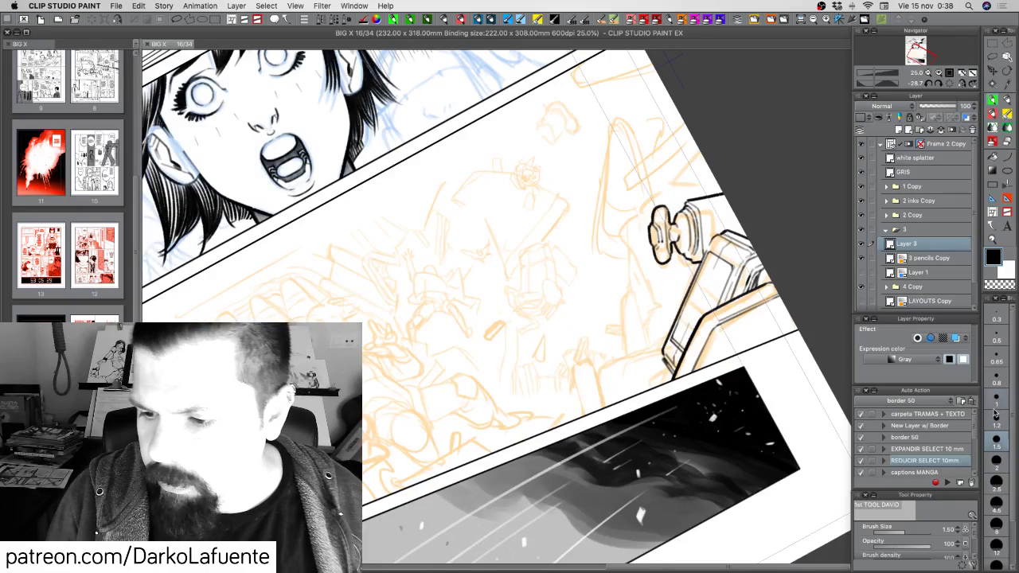
Lasso the small upper section of the recessed panel on the box-shaped part's long face, nudge it slightly right and deselect.
key(r)
mouse_move(714, 348)
mouse_down()
mouse_move(737, 338)
mouse_move(741, 322)
mouse_move(680, 289)
mouse_move(674, 320)
mouse_up()
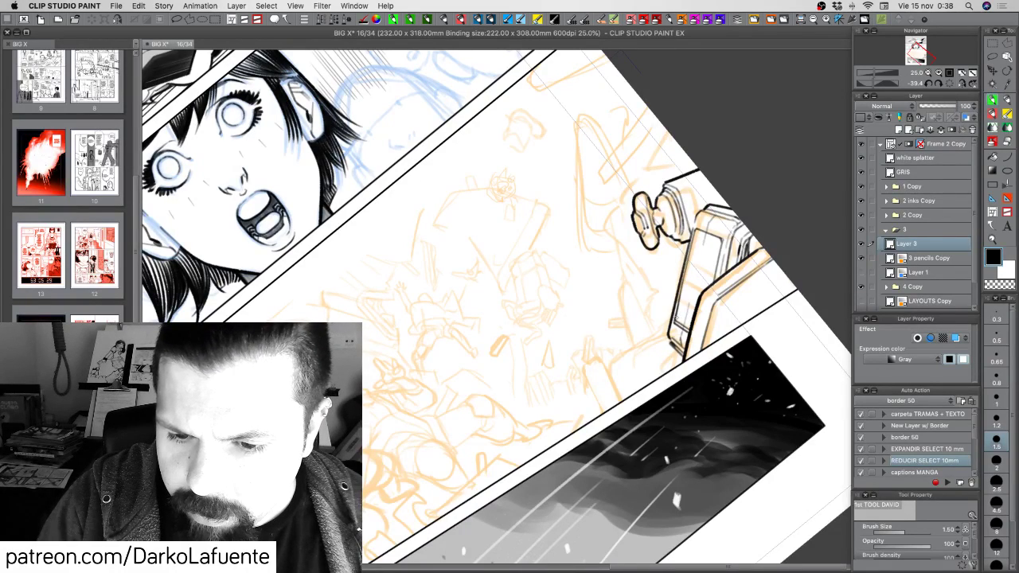
key(c)
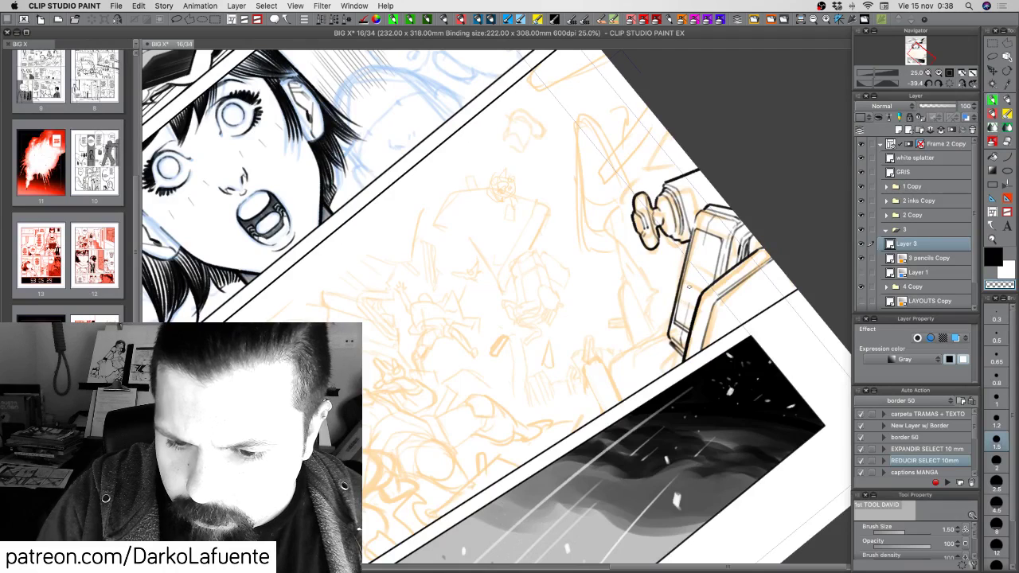
click(992, 58)
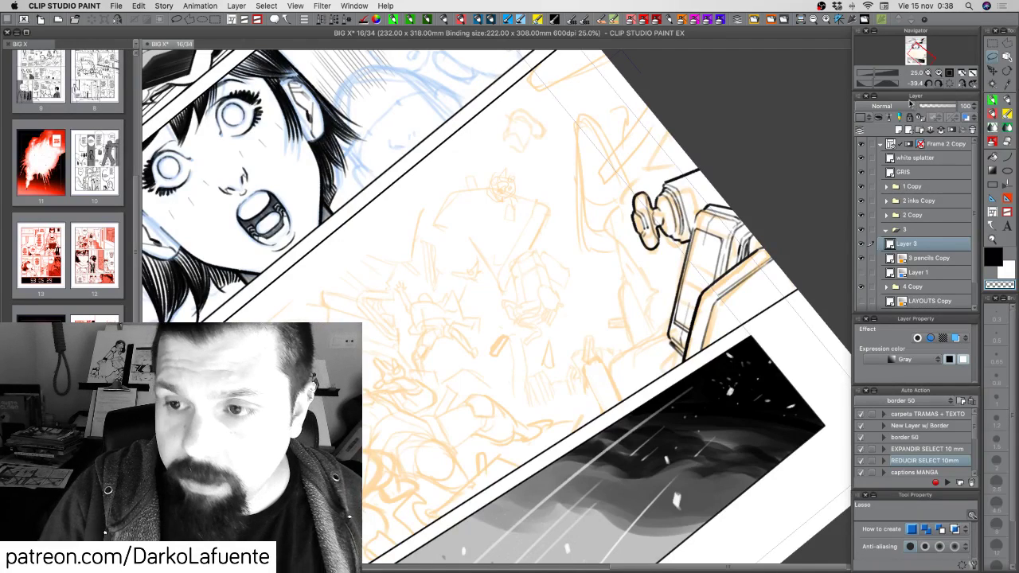
mouse_move(704, 229)
mouse_down()
mouse_move(710, 247)
mouse_move(700, 239)
mouse_up()
click(993, 70)
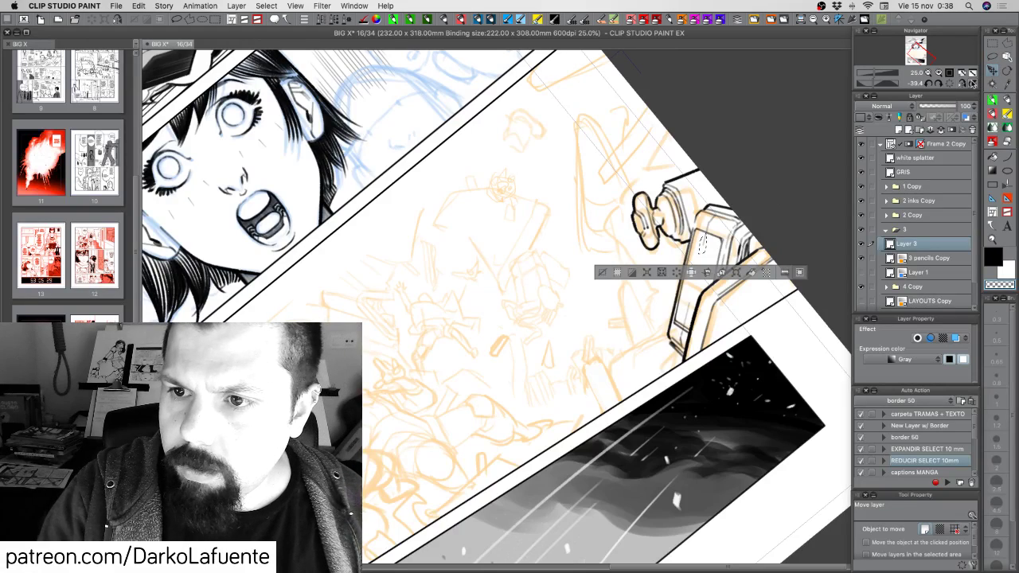
key(Right)
key(Right)
key(Right)
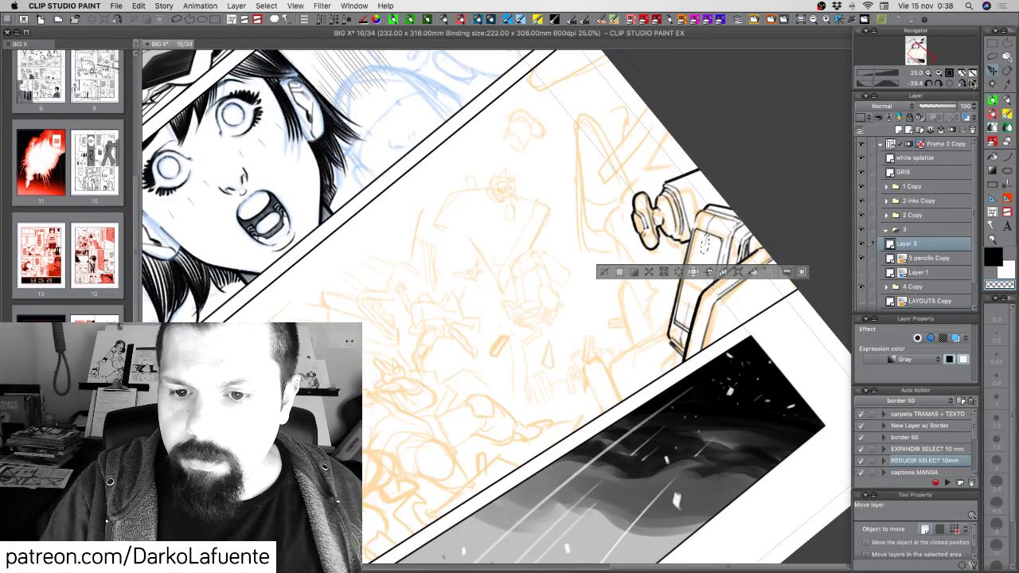
key(Right)
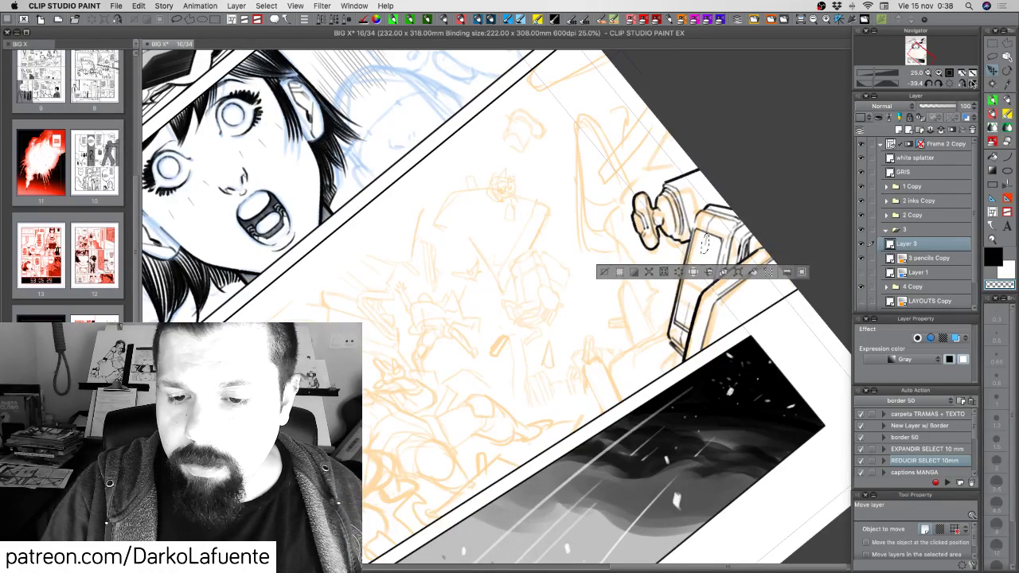
key(super+d)
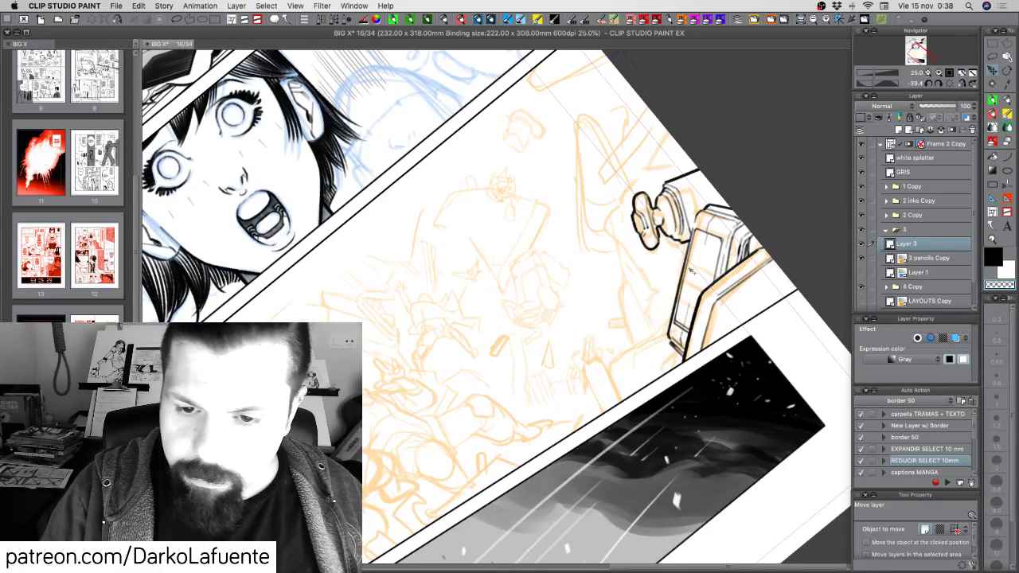
Lasso the lower section of the recessed panel's line work, nudge it slightly down, deselect and save the page.
key(m)
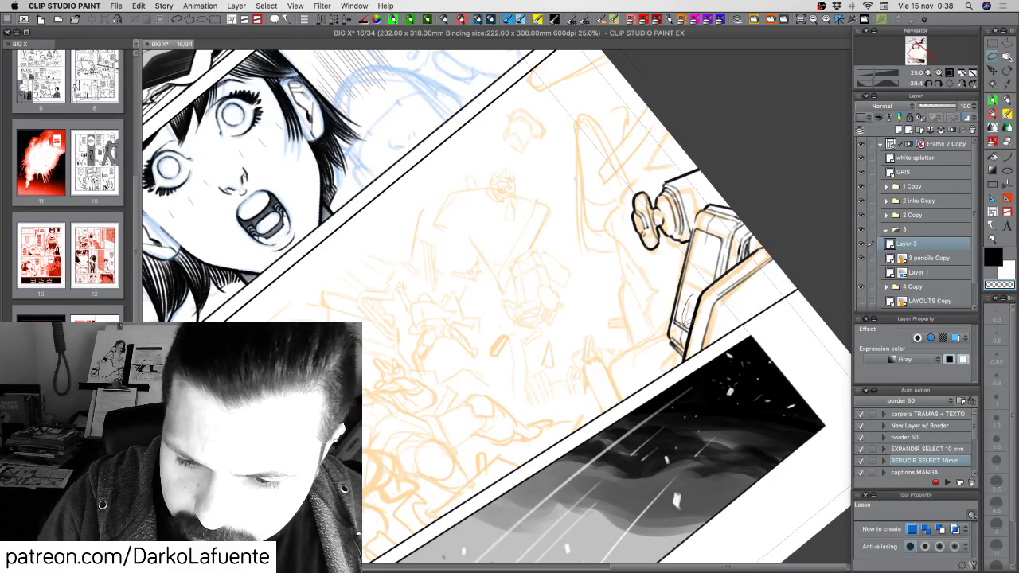
drag(692, 293, 690, 297)
click(993, 71)
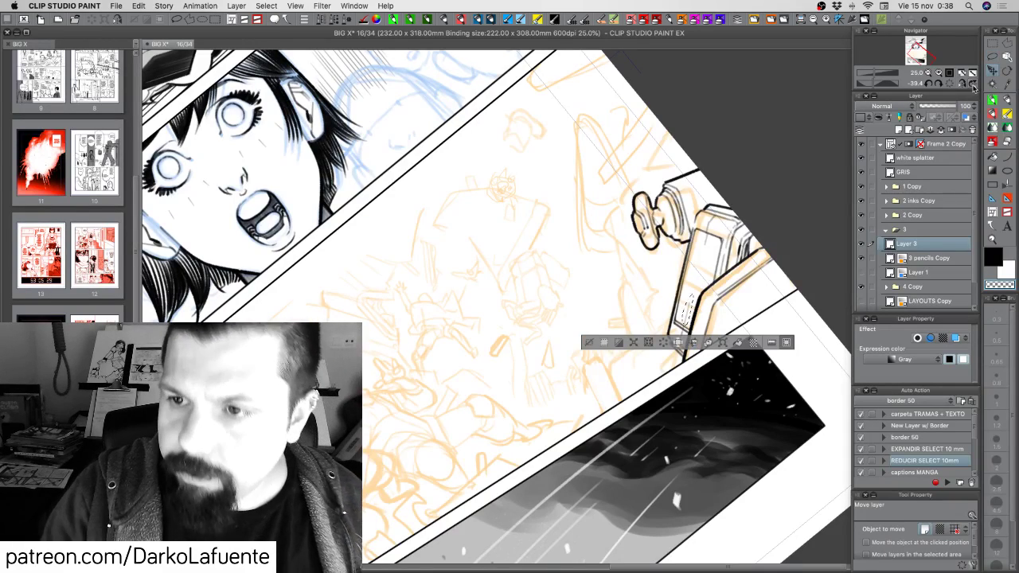
key(Down)
key(Down)
key(Down)
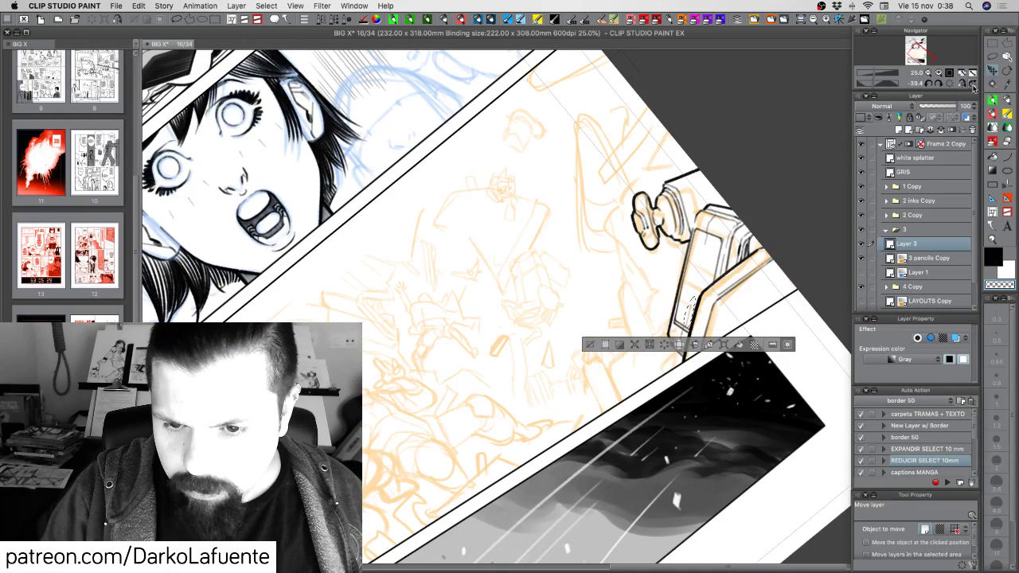
key(super+d)
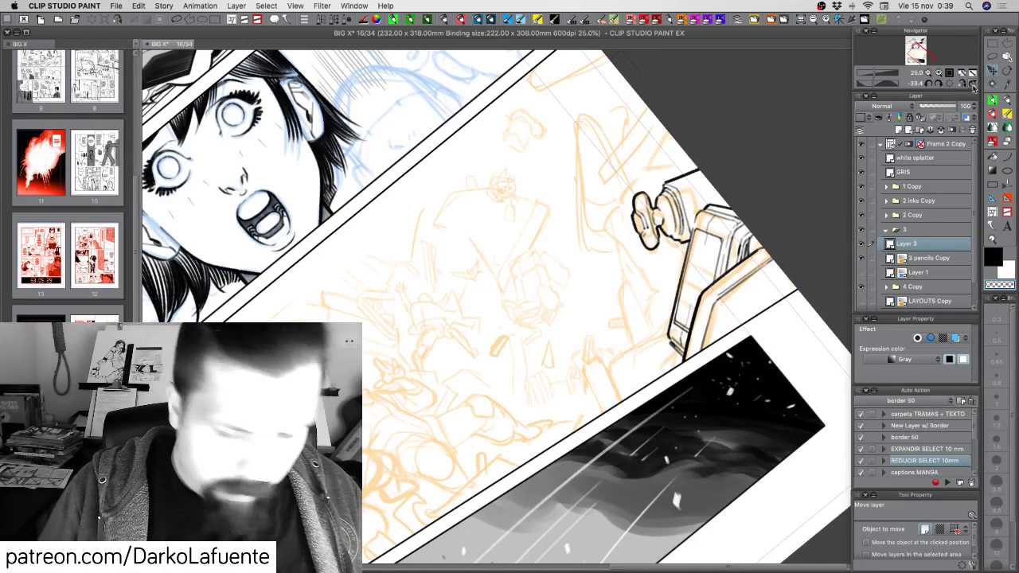
key(super+s)
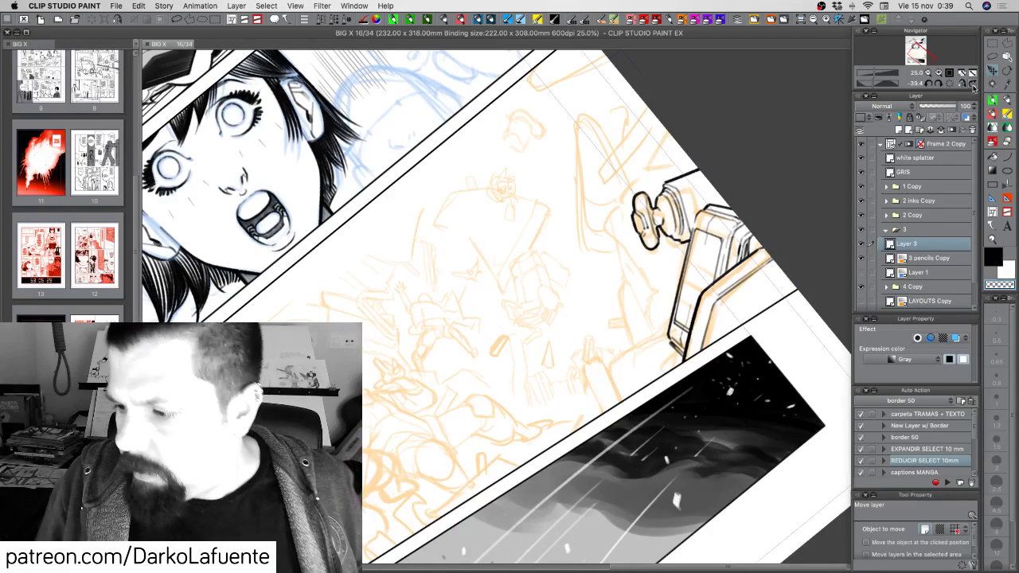
Ink a thin inner contour line along the near end of the bent beam with a size 1 brush.
click(992, 102)
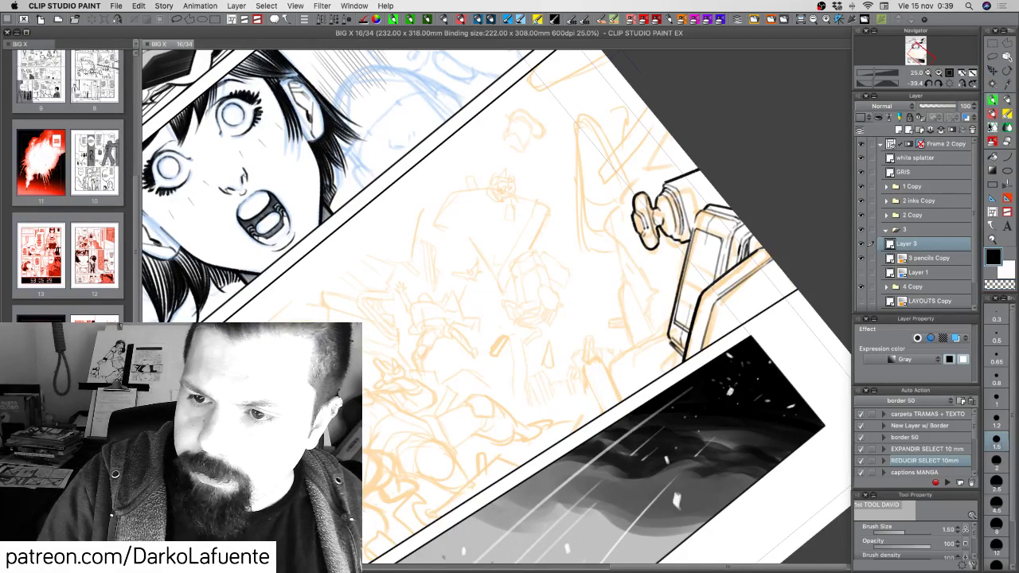
click(996, 400)
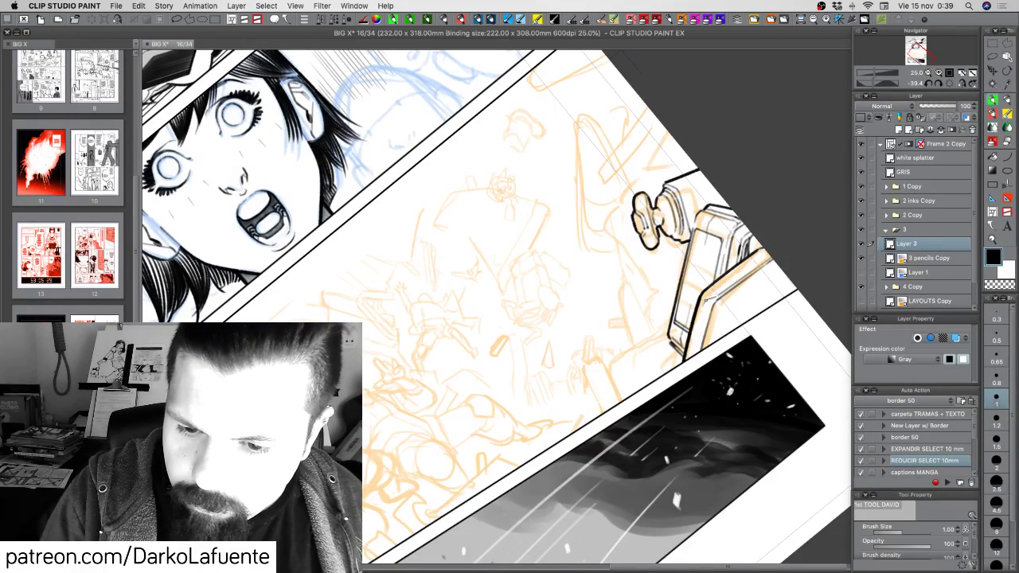
drag(703, 304, 685, 362)
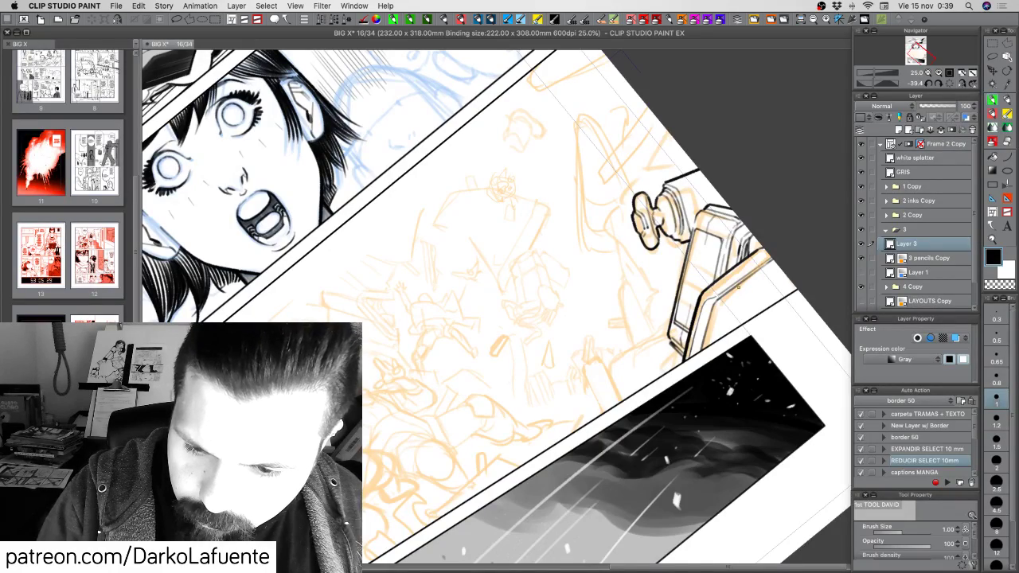
Rename Layer 3 as "3 inks".
drag(689, 441, 596, 519)
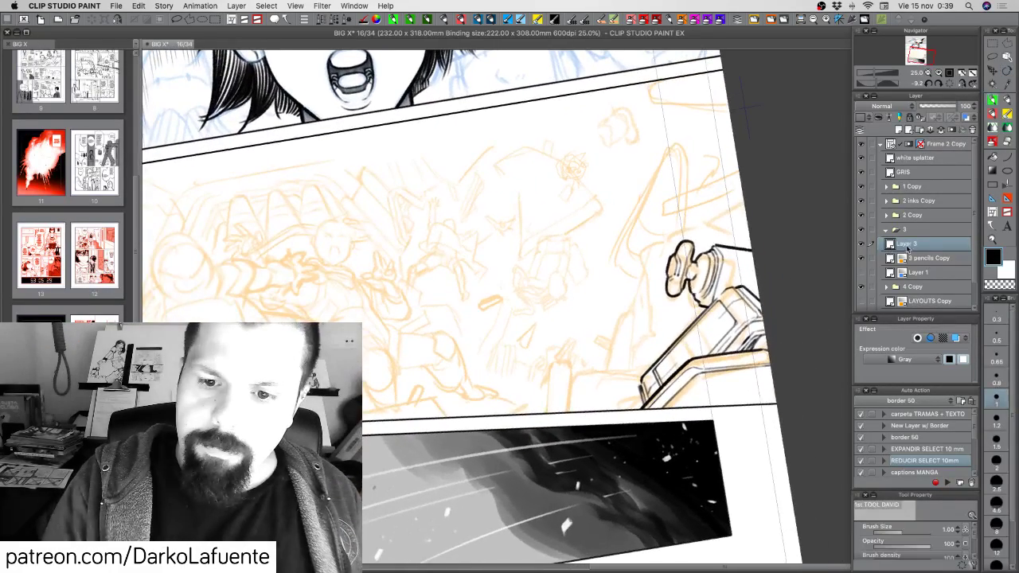
double_click(906, 244)
text(3 inks)
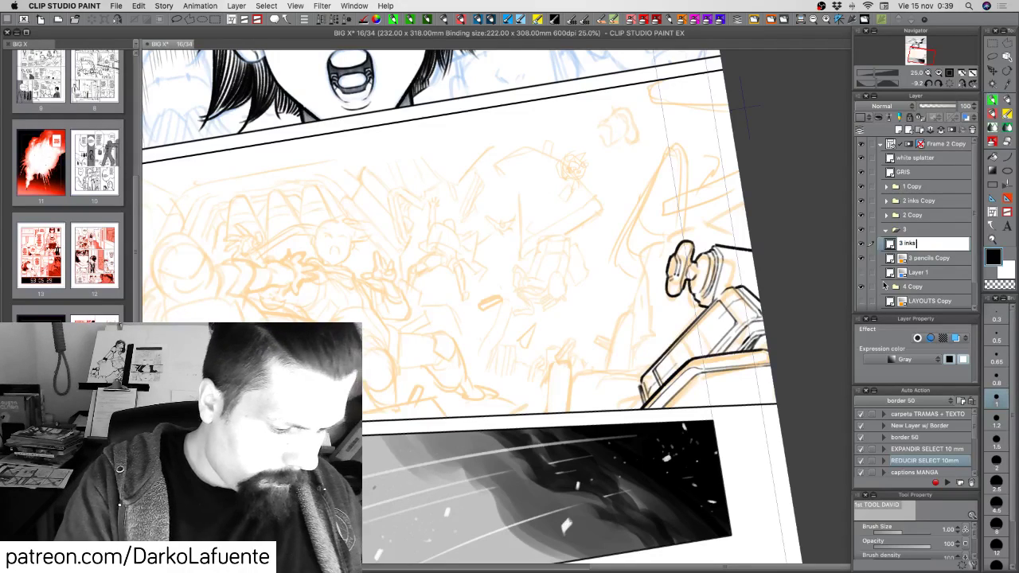
key(Return)
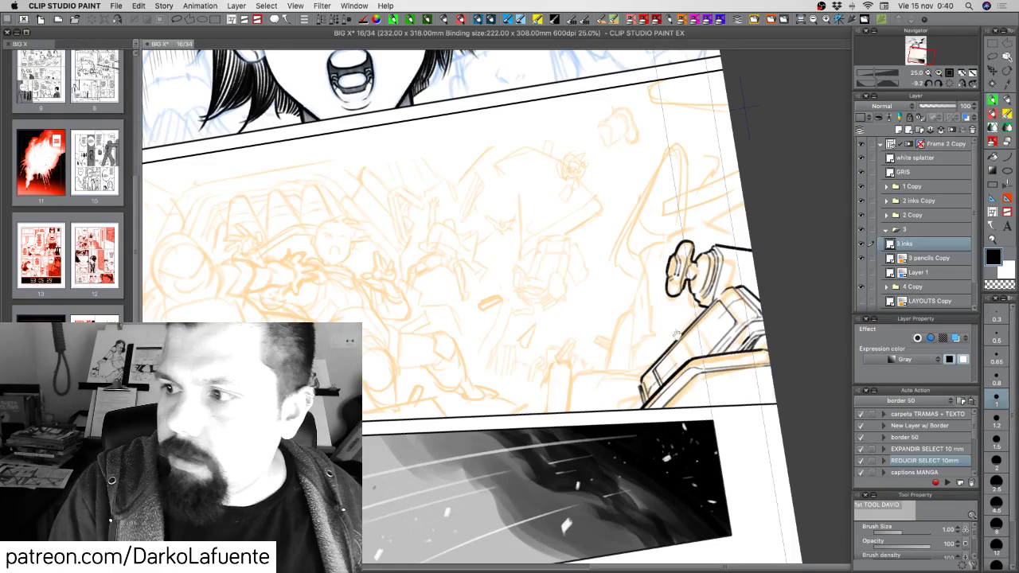
Ink the rounded contour behind the round knob with a size 1.2 brush, including its small side peg and the edge reaching the page border.
drag(728, 367, 697, 387)
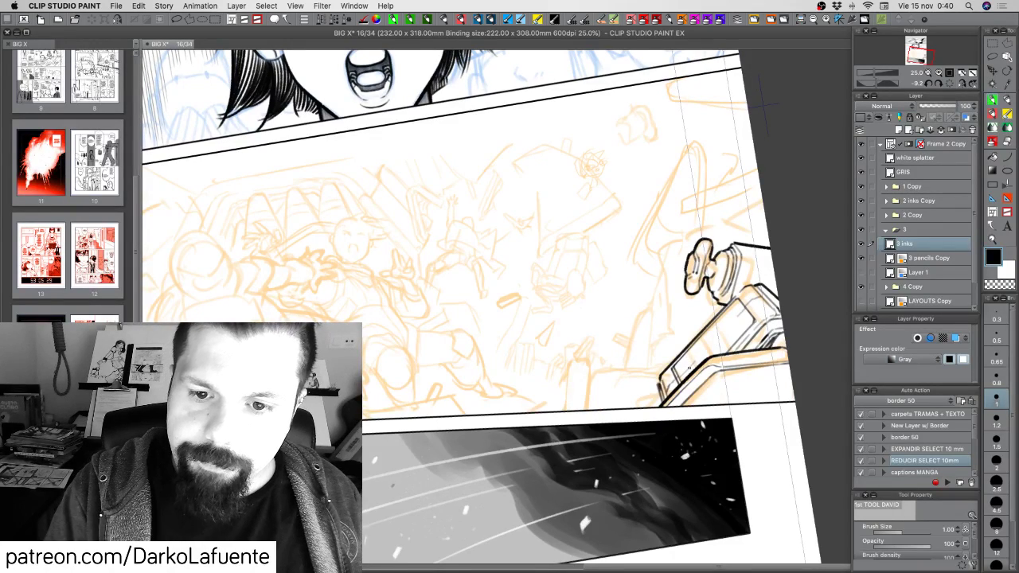
drag(681, 239, 661, 262)
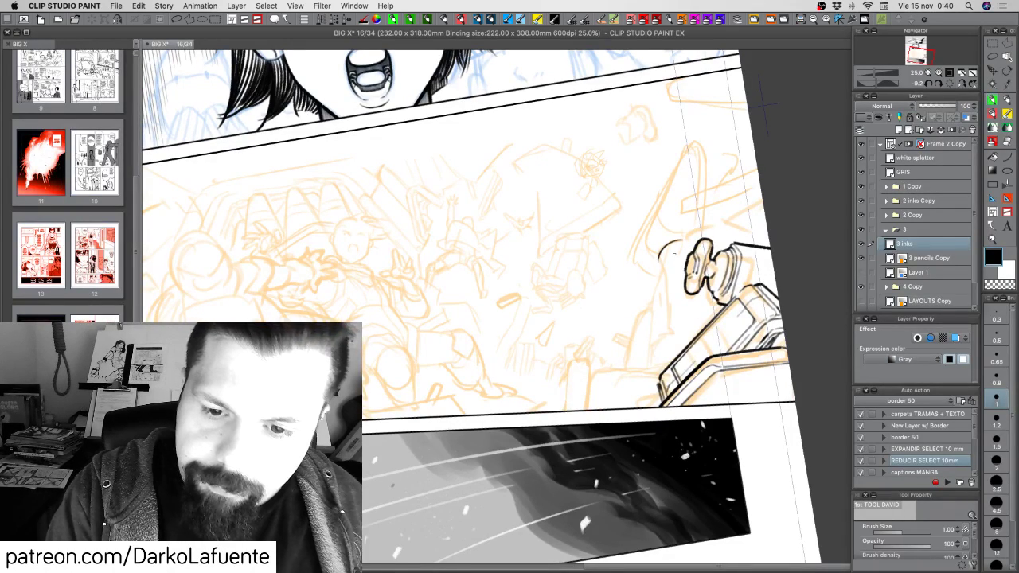
click(1000, 425)
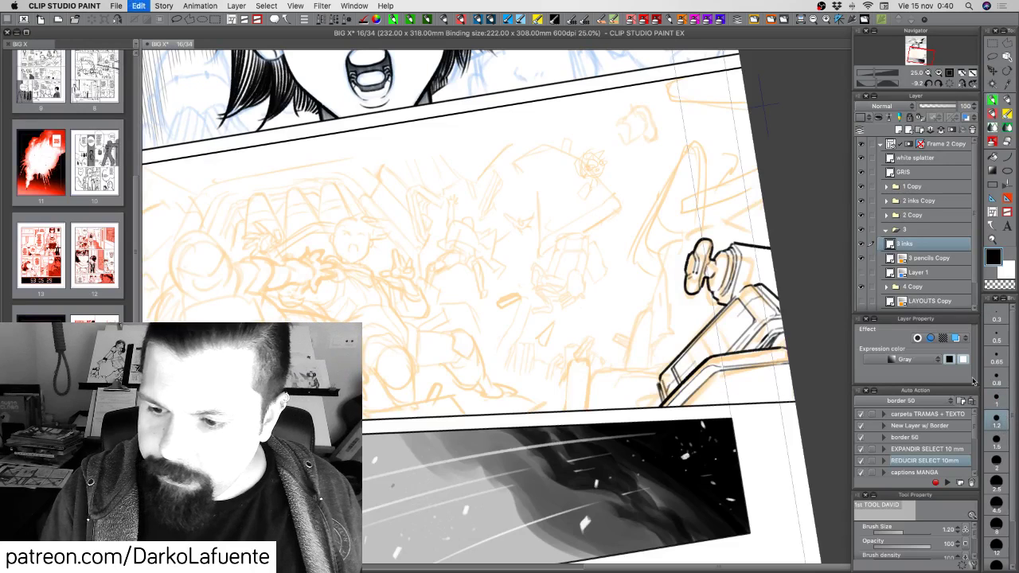
key(super+z)
drag(685, 238, 657, 257)
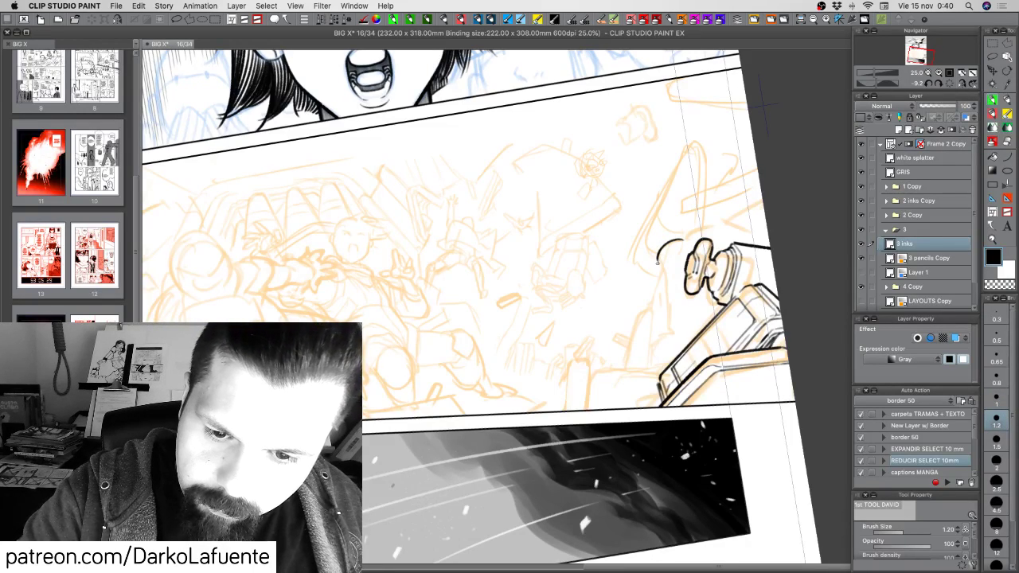
drag(658, 261, 662, 283)
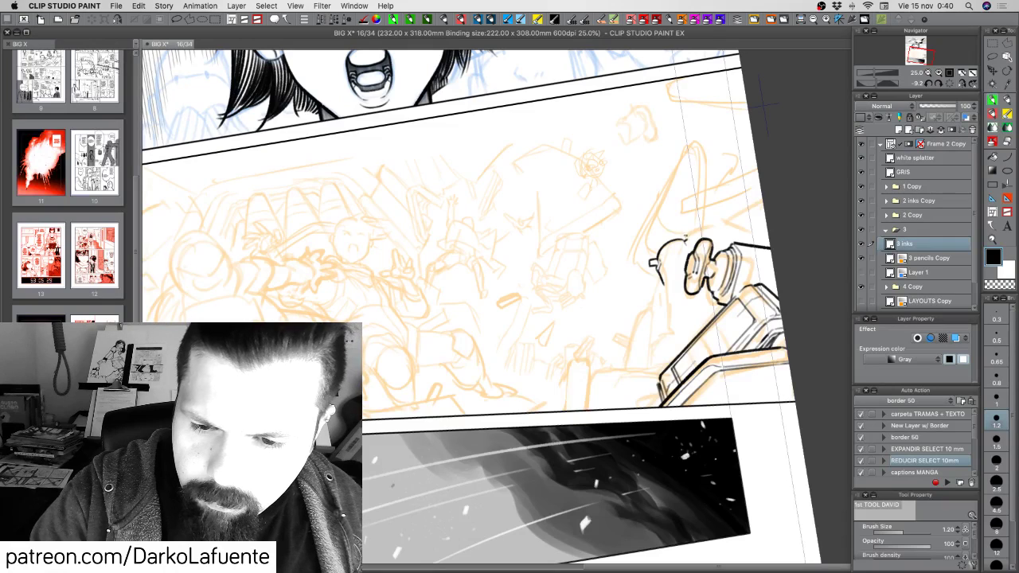
drag(689, 231, 719, 215)
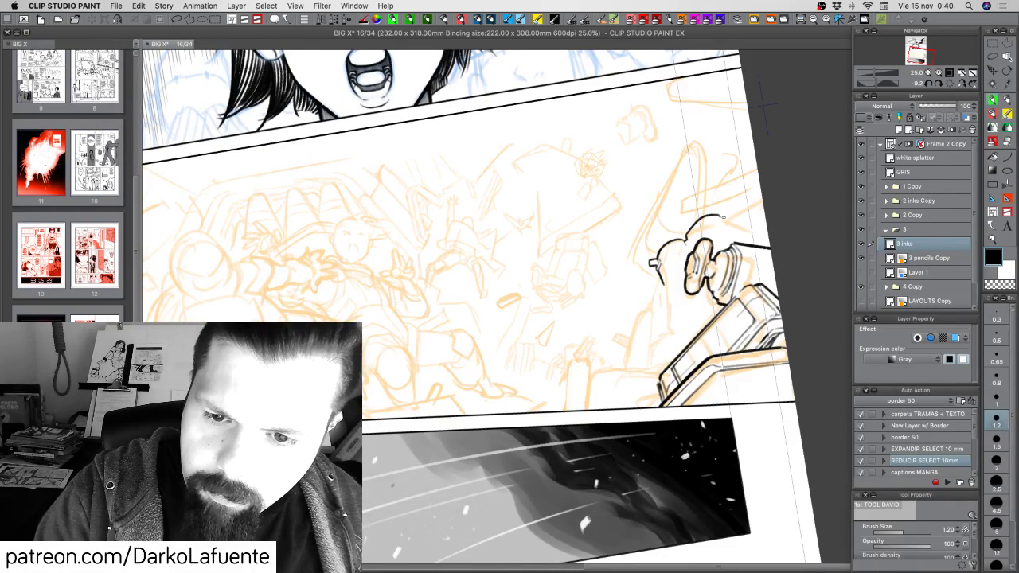
mouse_move(720, 215)
mouse_down()
mouse_move(744, 216)
mouse_move(762, 194)
mouse_up()
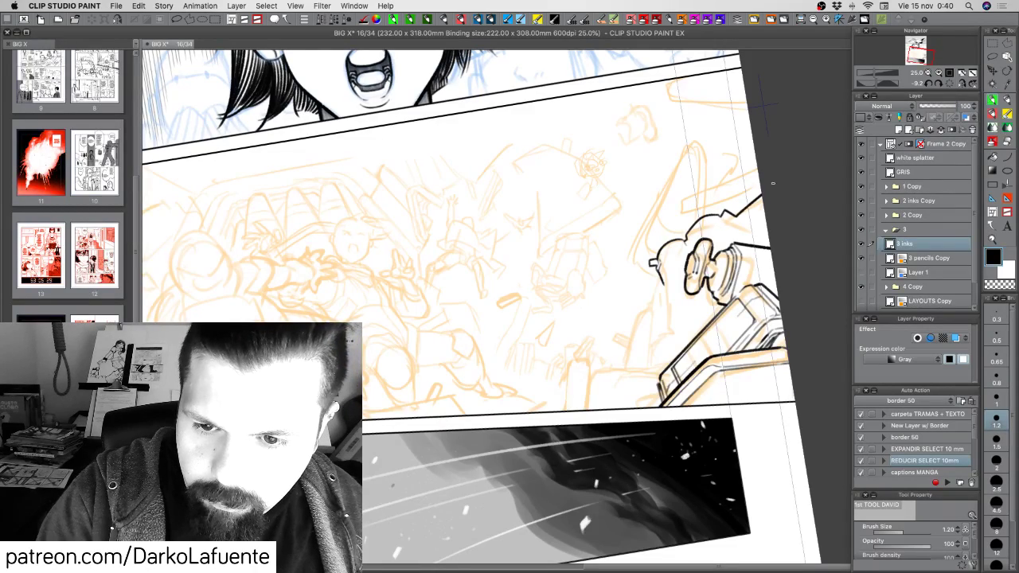
Ink the contour lines descending from the rounded shape's small peg toward the box-shaped part, redoing the first stroke.
drag(772, 277, 694, 460)
mouse_move(712, 374)
mouse_down()
mouse_move(665, 329)
mouse_move(682, 378)
mouse_move(742, 215)
mouse_move(742, 162)
mouse_up()
key(r)
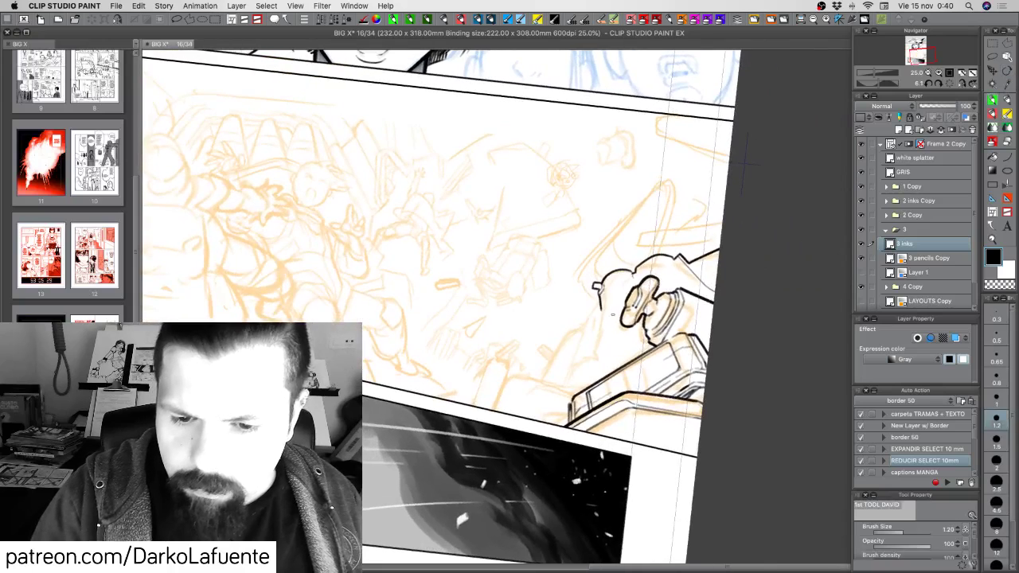
drag(601, 310, 595, 350)
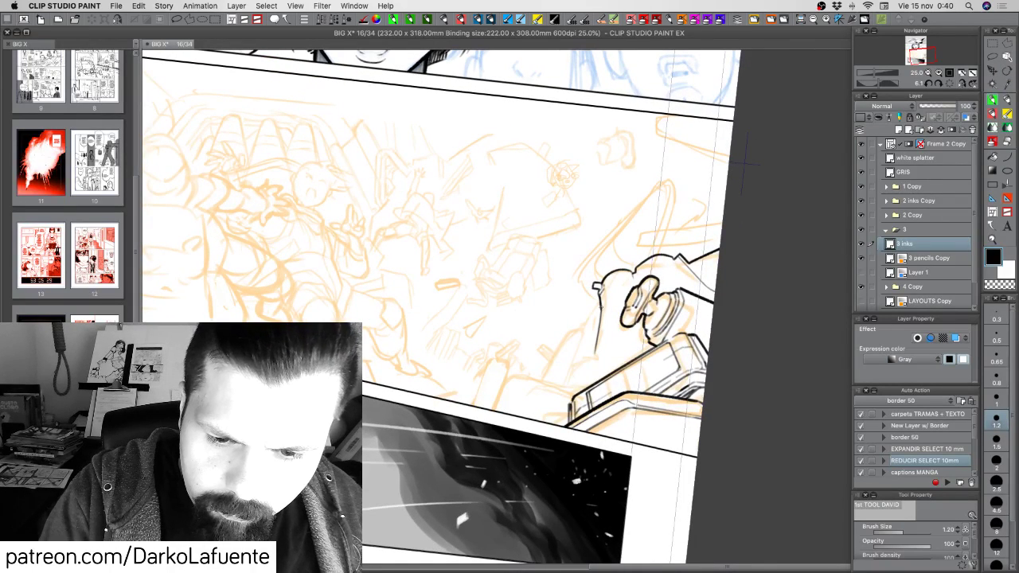
key(ctrl+z)
drag(601, 308, 581, 351)
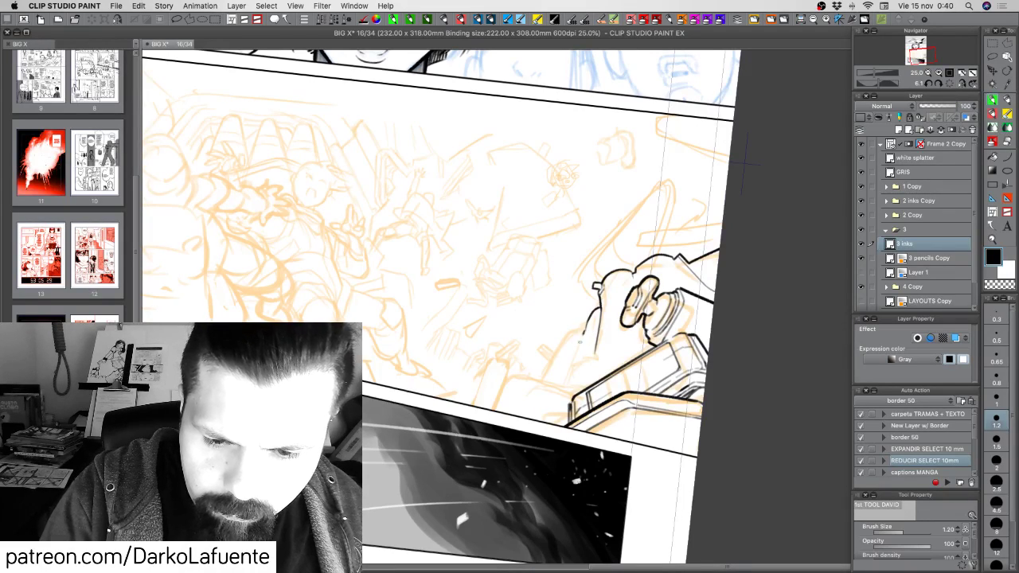
drag(582, 335, 567, 385)
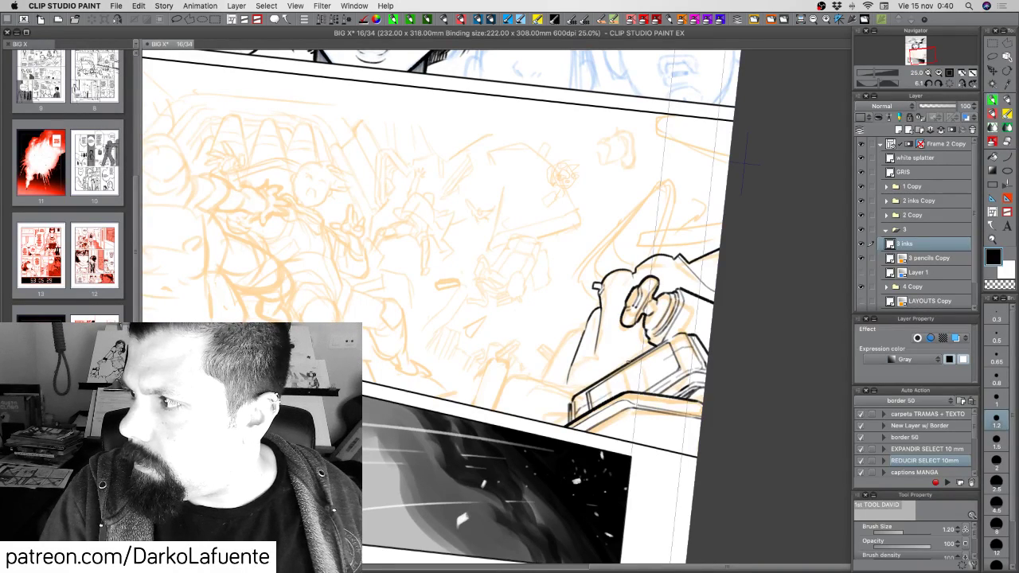
Ink the outer contour of the form beside the descending line, curving down toward the panel's lower edge.
key(shift+space)
drag(625, 384, 662, 371)
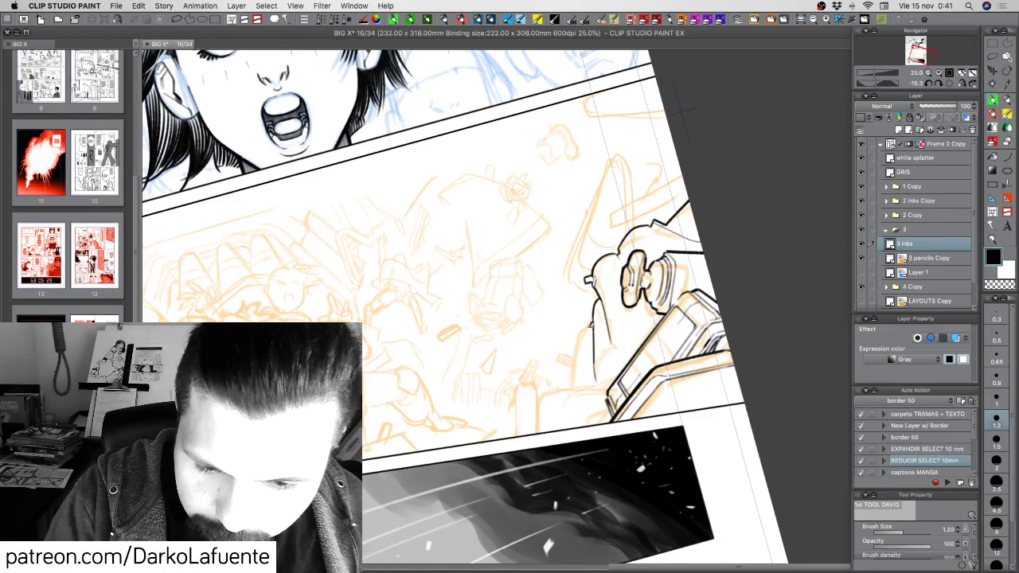
drag(587, 328, 577, 352)
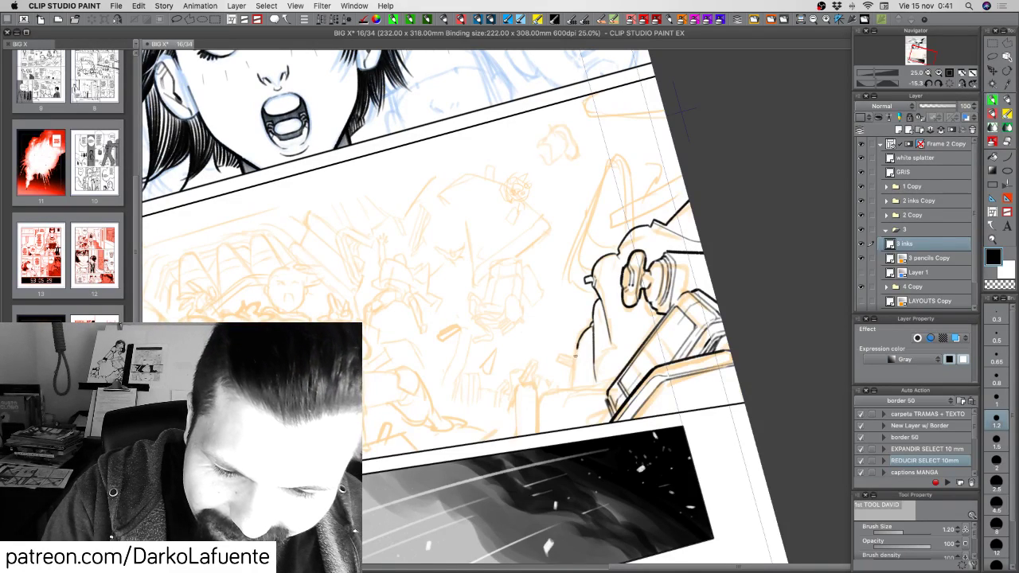
drag(579, 345, 573, 370)
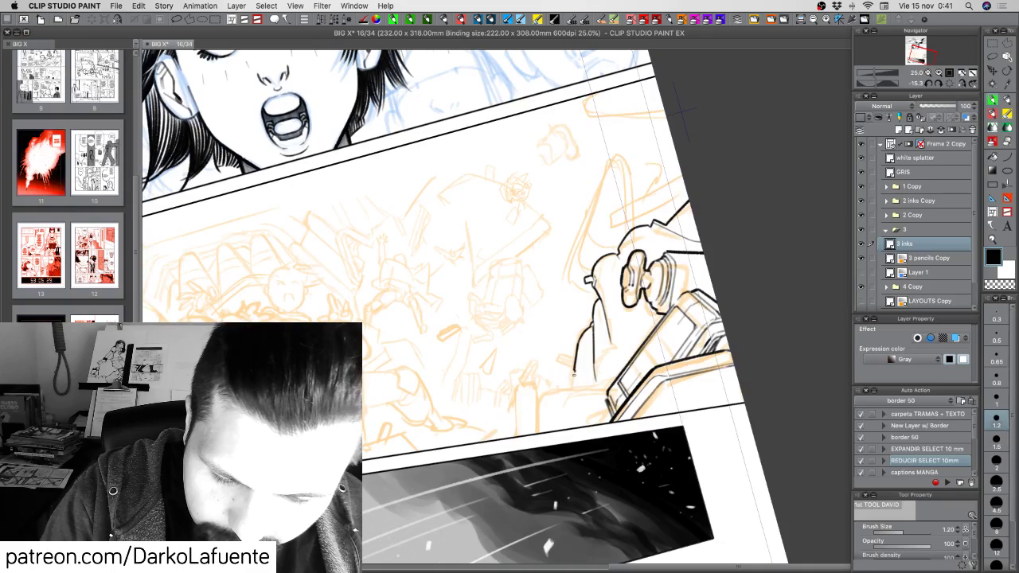
Ink the small protruding peg on the outer contour's lower end, redoing the stroke that misses.
mouse_move(573, 377)
mouse_down()
mouse_move(569, 389)
mouse_move(629, 358)
mouse_move(643, 325)
mouse_up()
key(r)
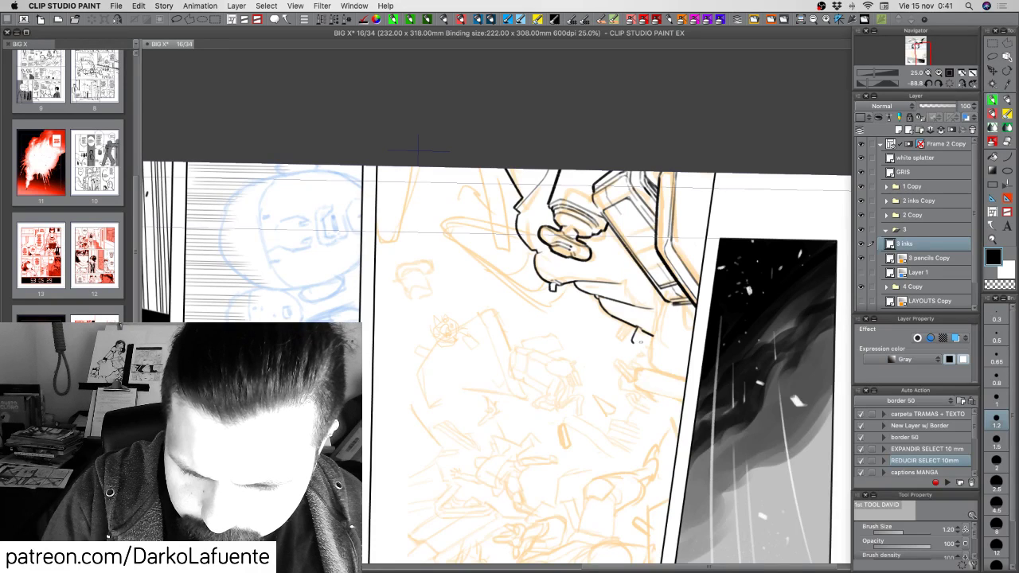
drag(643, 332, 636, 343)
key(super+z)
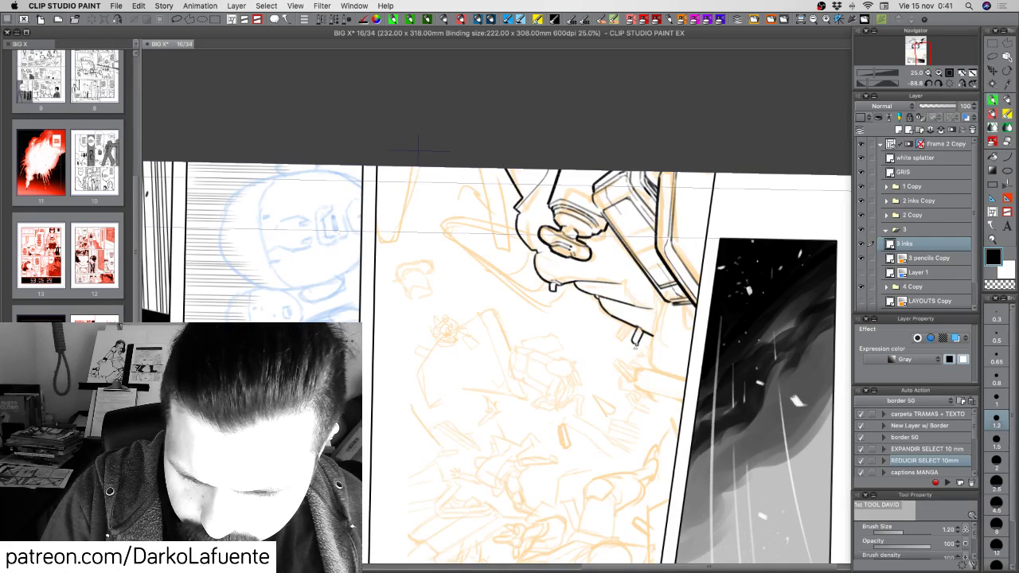
key(r)
mouse_move(697, 232)
mouse_down()
mouse_move(716, 289)
mouse_move(663, 423)
mouse_up()
key(p)
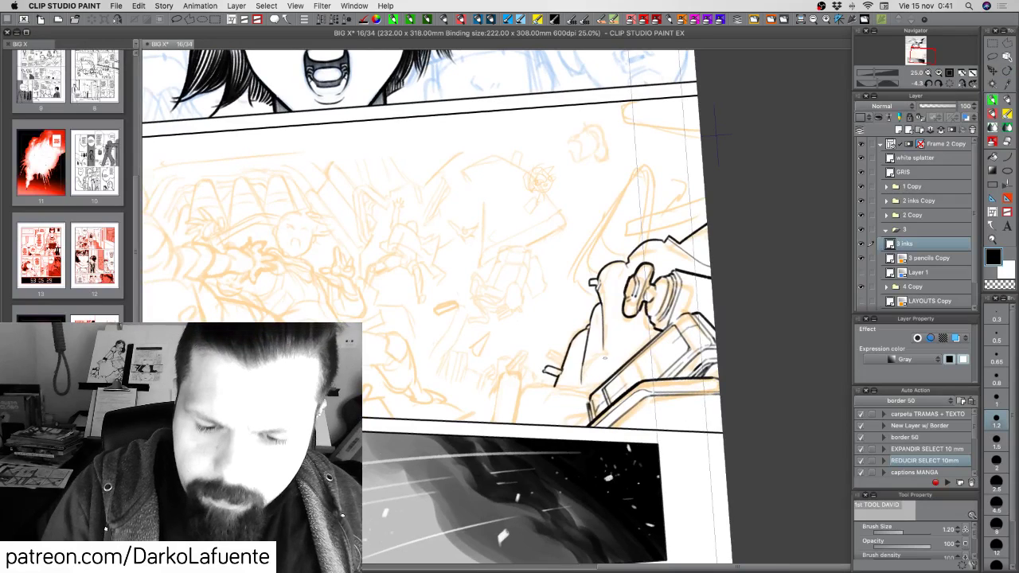
Ink the inner fold lines of the form below the rounded shape's side peg, redoing the stroke that misses.
mouse_move(602, 366)
mouse_down()
mouse_move(581, 379)
mouse_move(596, 381)
mouse_up()
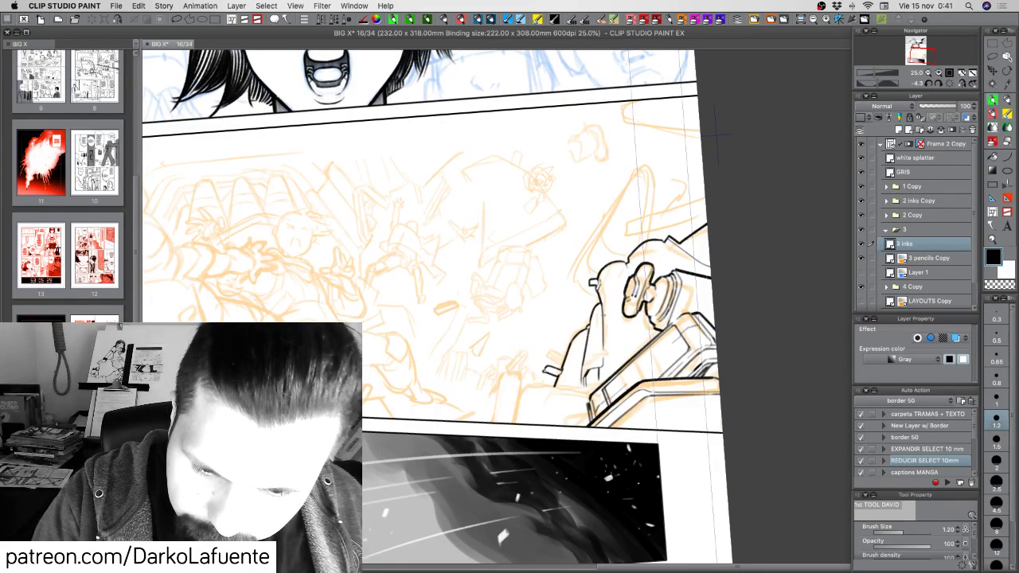
drag(604, 323, 608, 348)
key(super+z)
drag(602, 312, 607, 369)
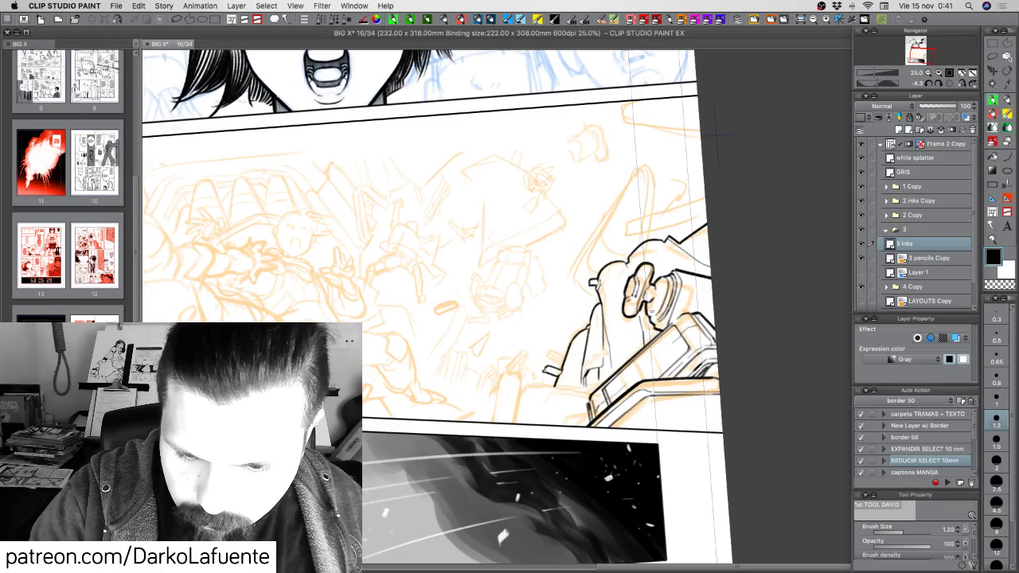
Ink the closely spaced parallel lines on the angular block running into the page border, undoing the misplaced strokes.
key(r)
drag(718, 402, 655, 459)
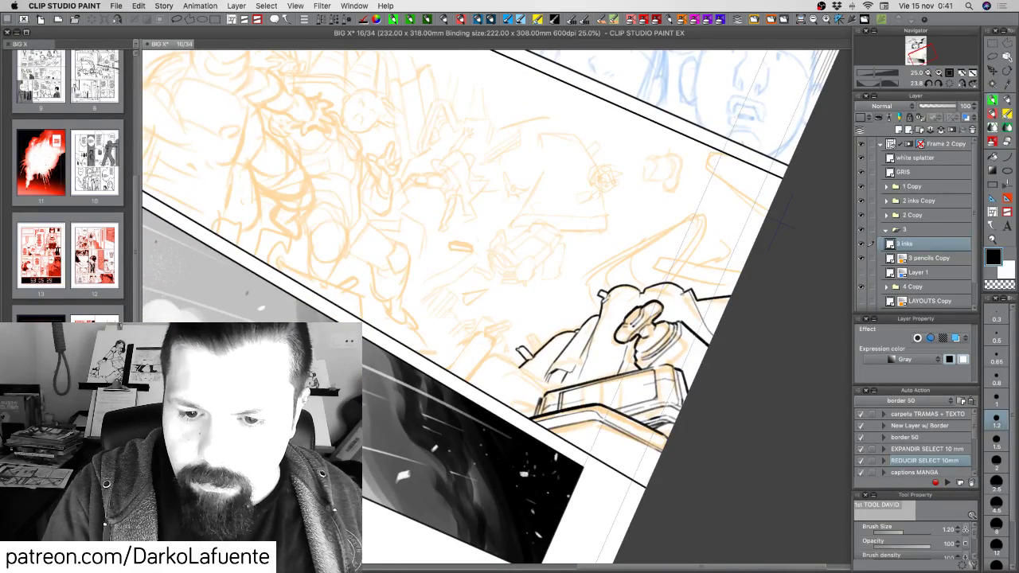
key(r)
drag(684, 308, 674, 359)
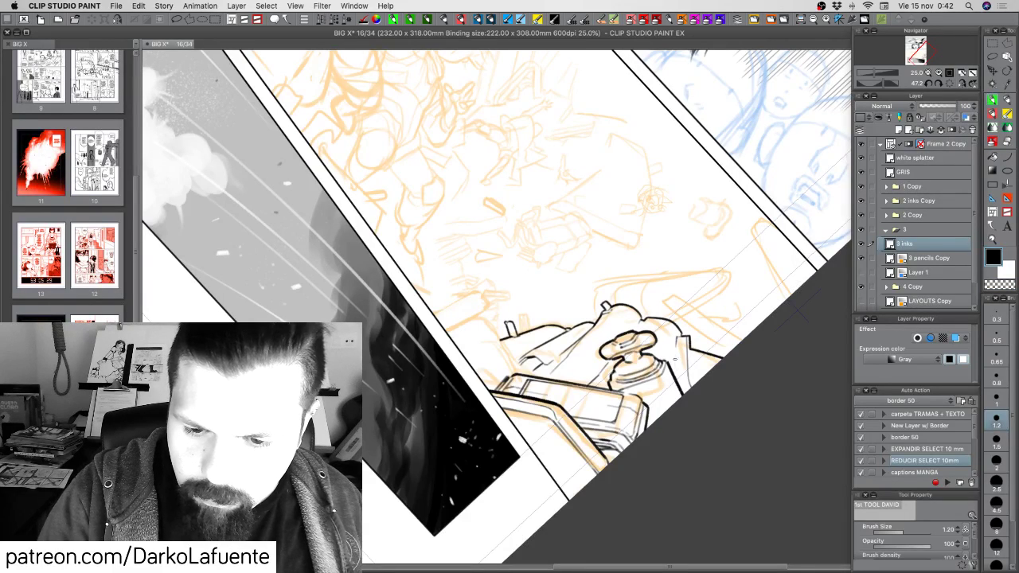
mouse_move(675, 355)
mouse_down()
mouse_move(677, 377)
mouse_move(623, 453)
mouse_move(475, 439)
mouse_up()
key(super+z)
key(super+z)
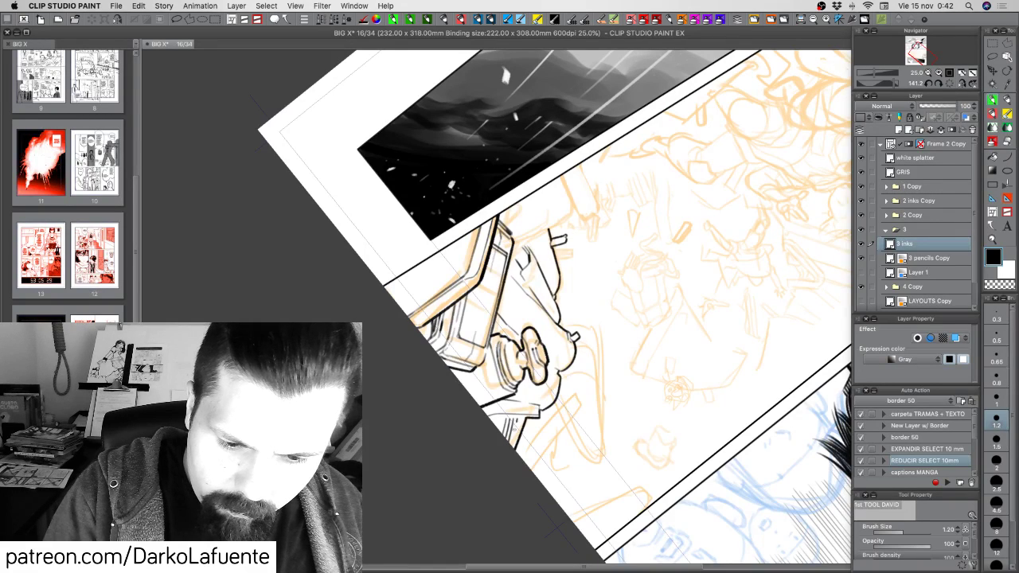
drag(515, 422, 509, 447)
key(super+z)
key(super+z)
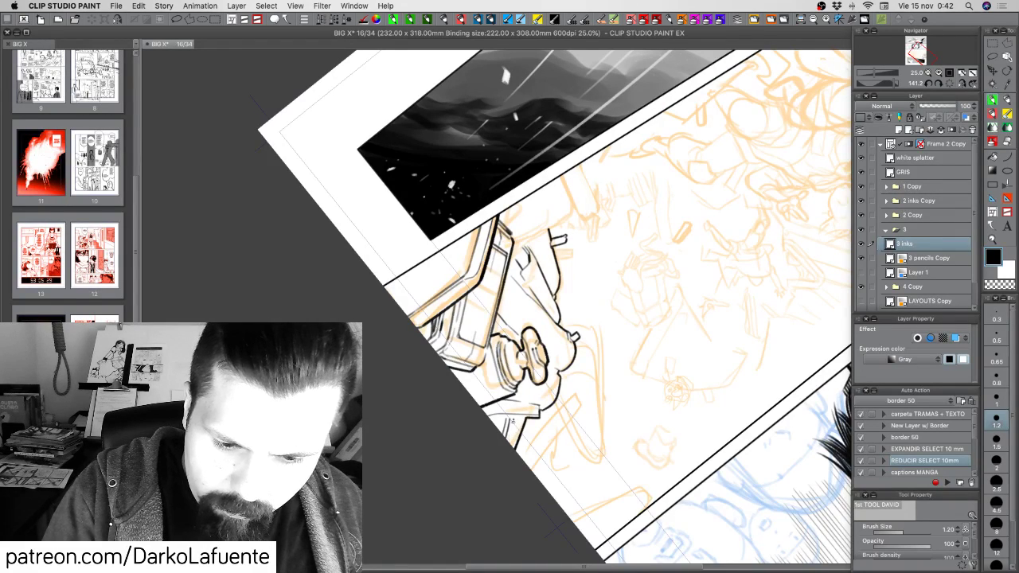
drag(516, 421, 514, 450)
Ink a small protruding peg midway along the outer contour and a cluster of finger-like pegs beside the lower one.
key(r)
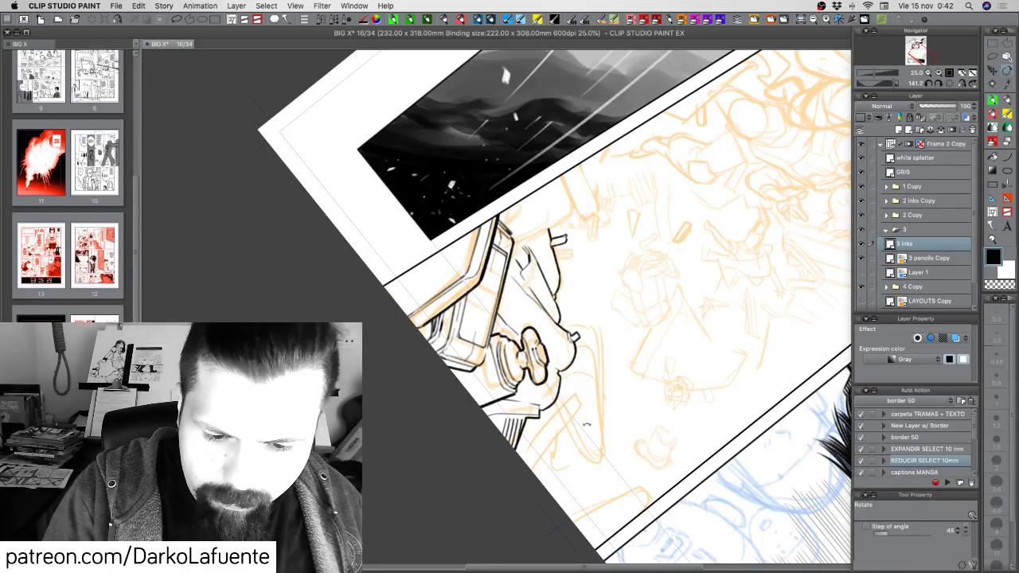
mouse_move(586, 422)
mouse_down()
mouse_move(649, 262)
mouse_move(604, 199)
mouse_up()
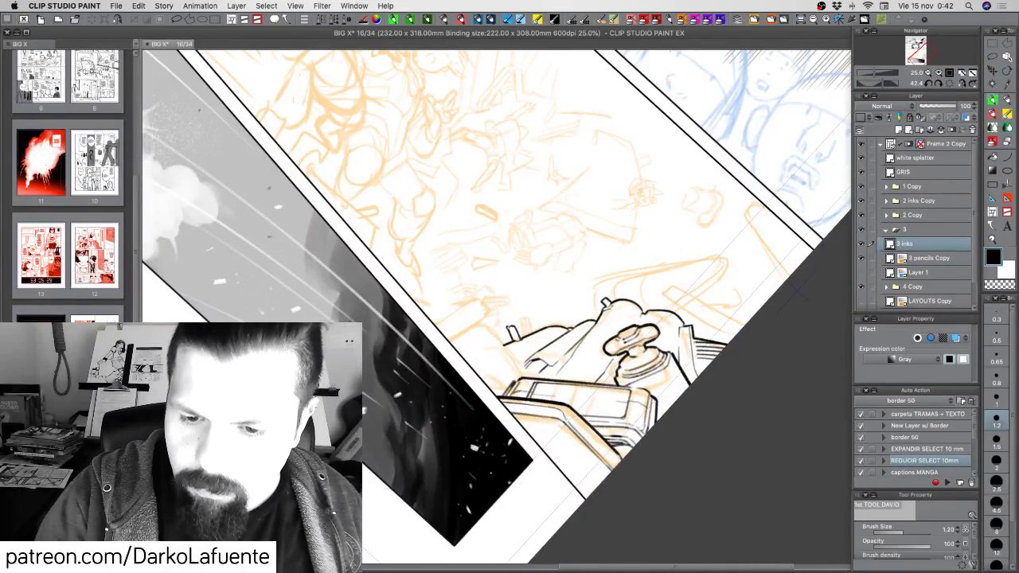
key(r)
drag(742, 391, 741, 241)
drag(664, 411, 673, 392)
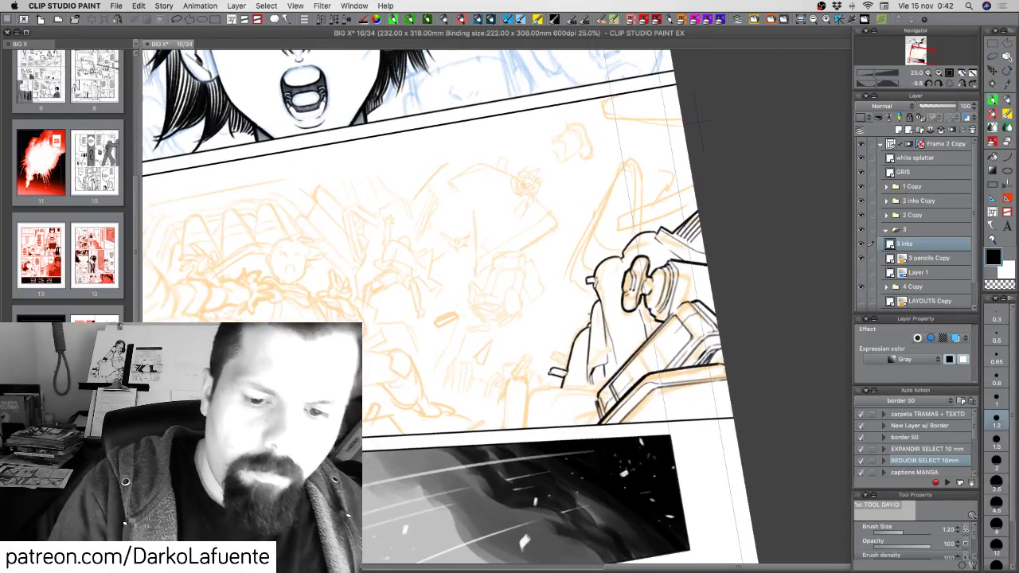
drag(592, 315, 571, 316)
key(r)
mouse_move(570, 430)
mouse_down()
mouse_move(607, 294)
mouse_move(590, 240)
mouse_up()
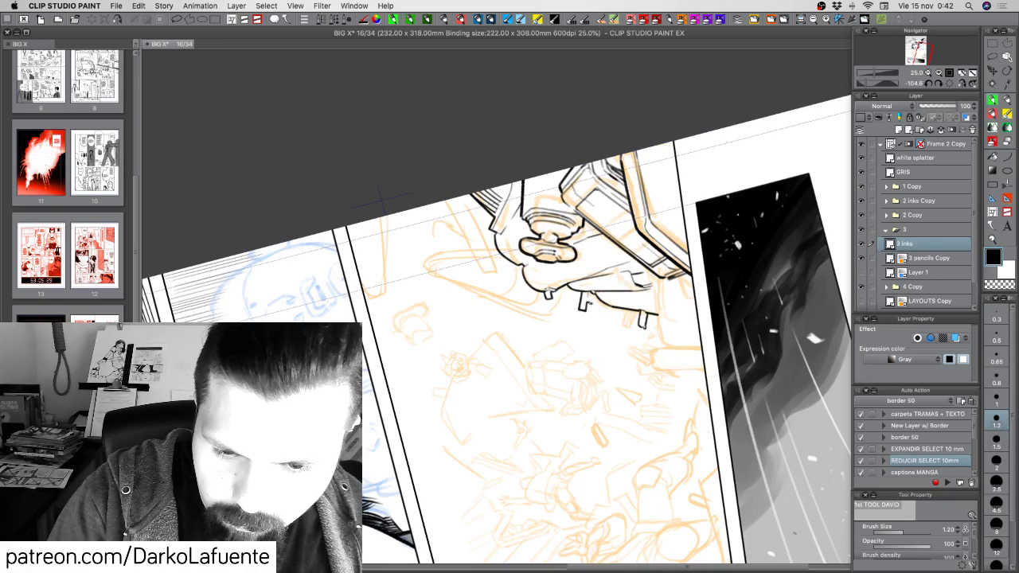
drag(589, 303, 597, 296)
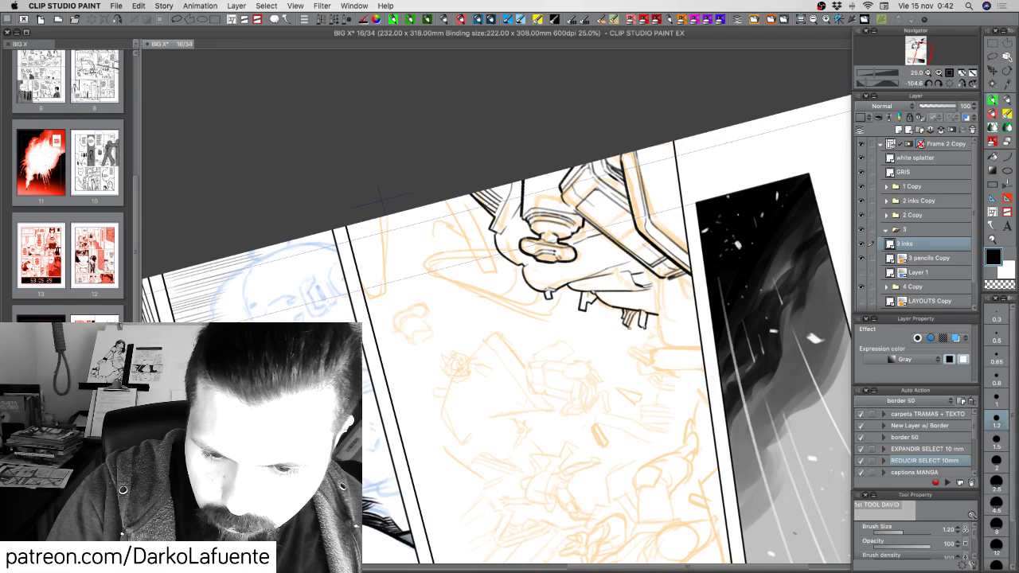
key(c)
key(c)
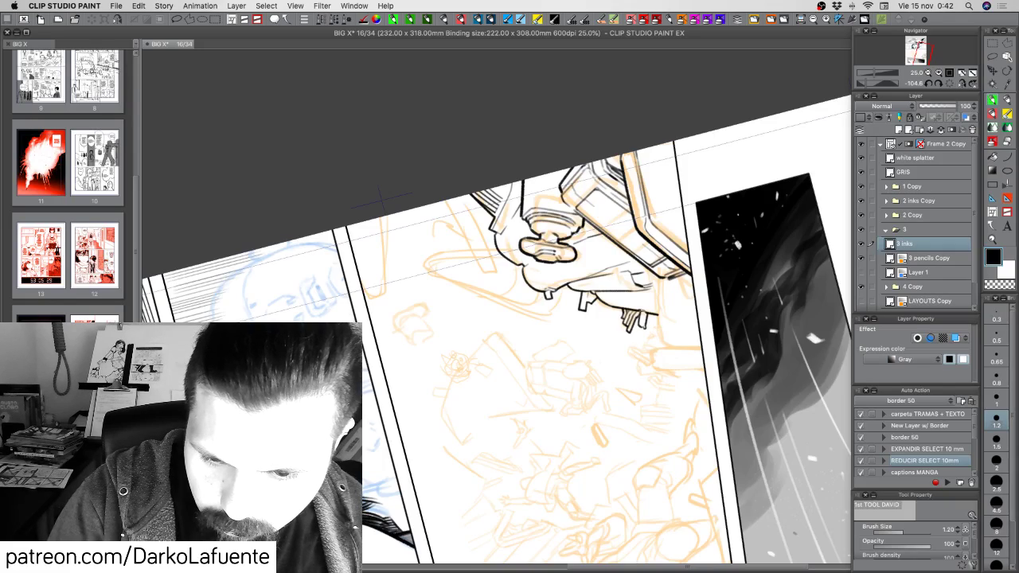
Ink the low stepped contour extending from the peg cluster toward the panel's lower edge, using the transparent colour for clean-up.
key(r)
drag(619, 379, 496, 379)
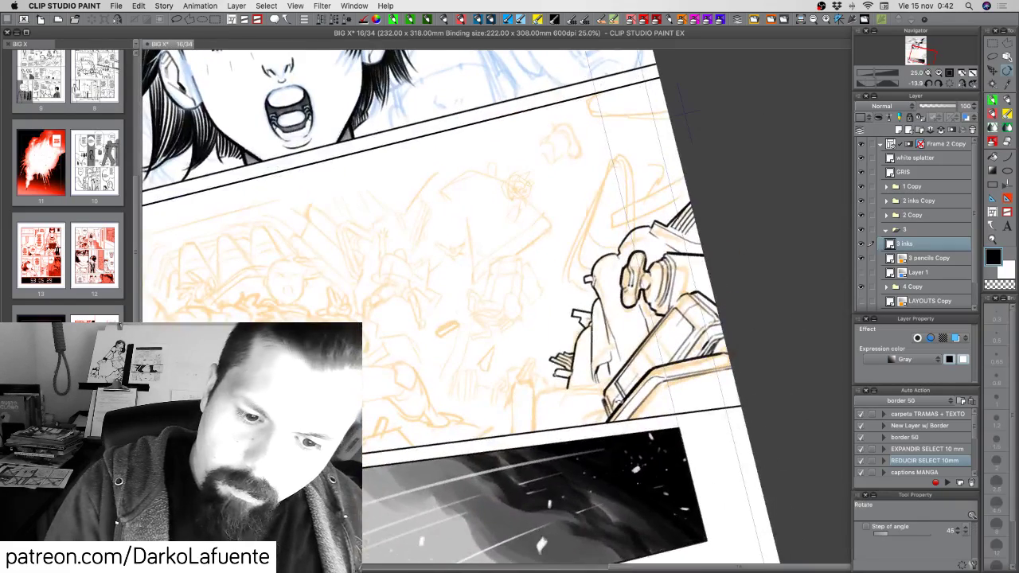
mouse_move(629, 398)
mouse_down()
mouse_move(615, 415)
mouse_move(623, 408)
mouse_up()
key(p)
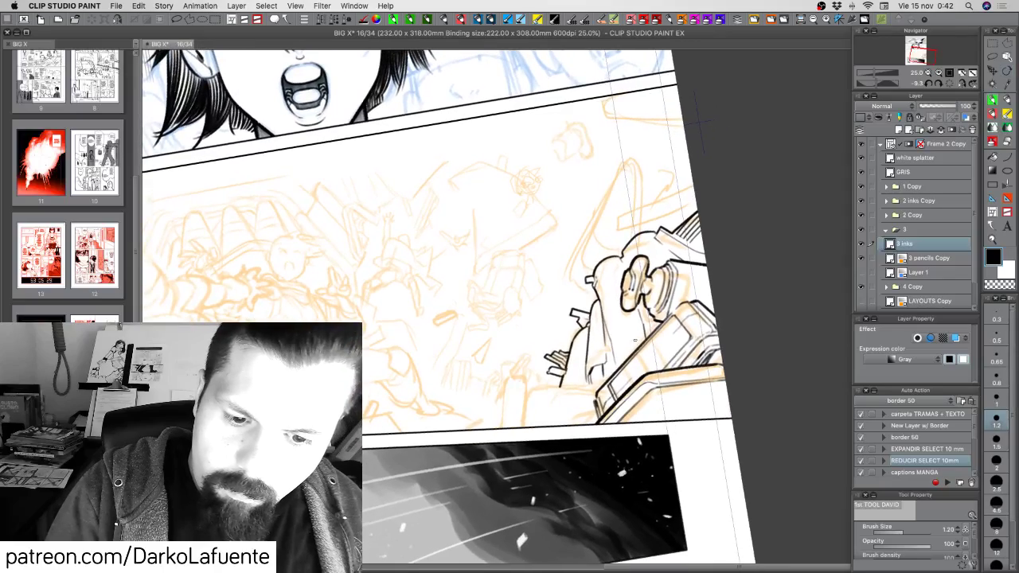
mouse_move(527, 399)
mouse_down()
mouse_move(539, 387)
mouse_move(594, 398)
mouse_move(607, 383)
mouse_move(601, 401)
mouse_move(570, 396)
mouse_move(567, 383)
mouse_up()
key(r)
key(p)
key(r)
key(p)
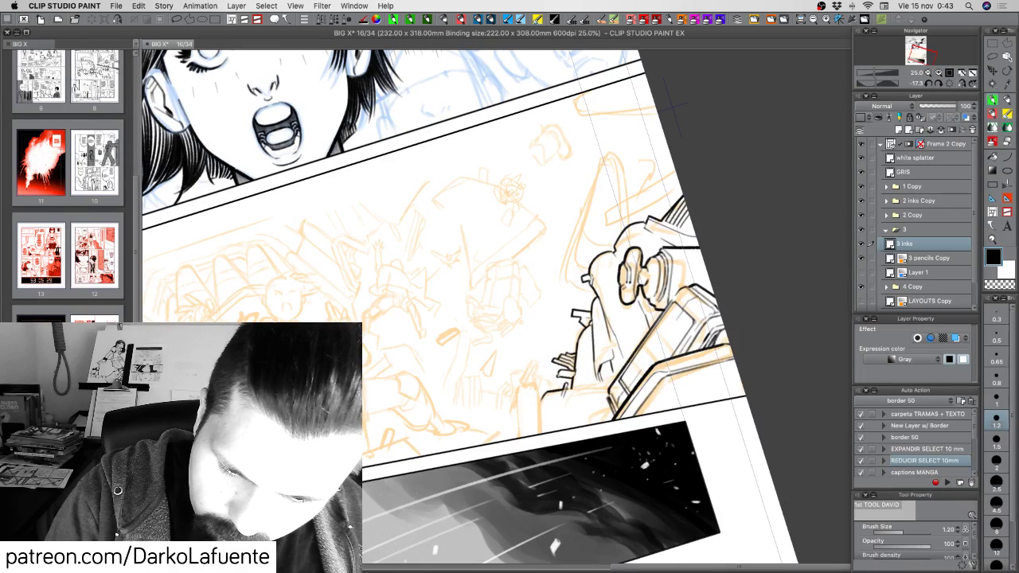
key(c)
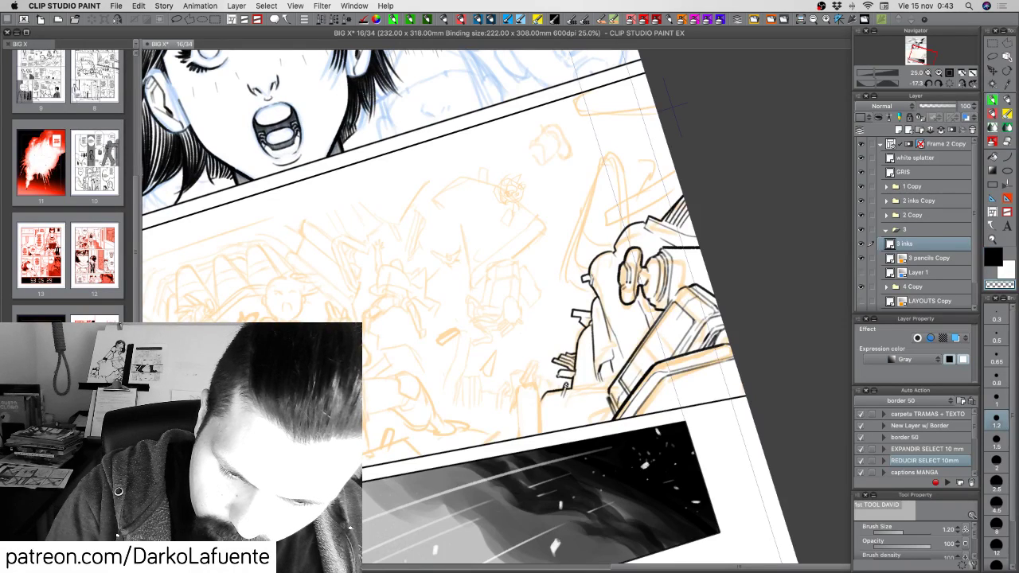
key(c)
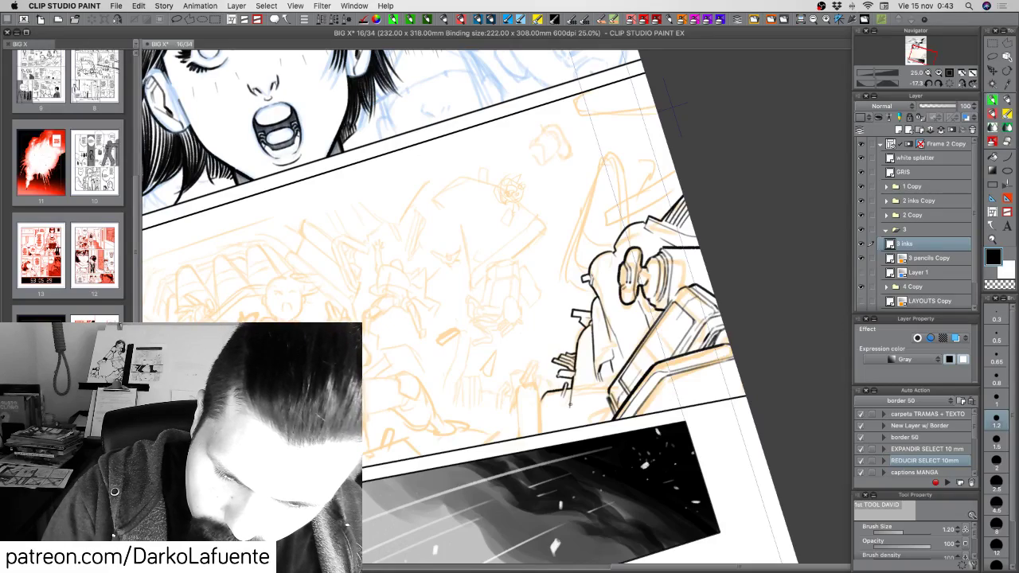
Ink the diagonal line from the box-shaped part down to the panel's lower border, redoing the first attempt.
mouse_move(651, 443)
mouse_down()
mouse_move(659, 412)
mouse_move(678, 406)
mouse_move(699, 345)
mouse_move(684, 404)
mouse_up()
key(r)
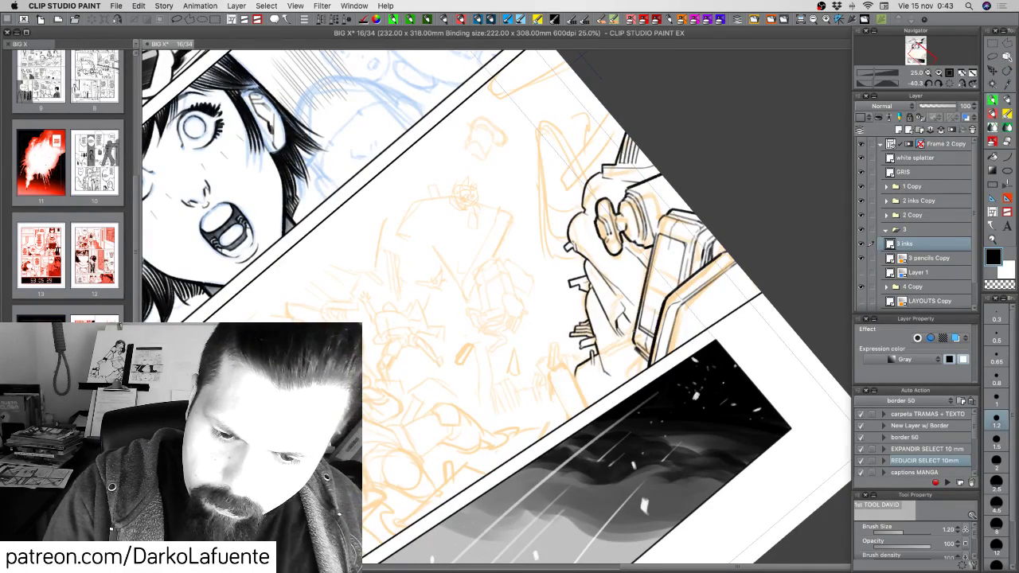
drag(622, 339, 610, 383)
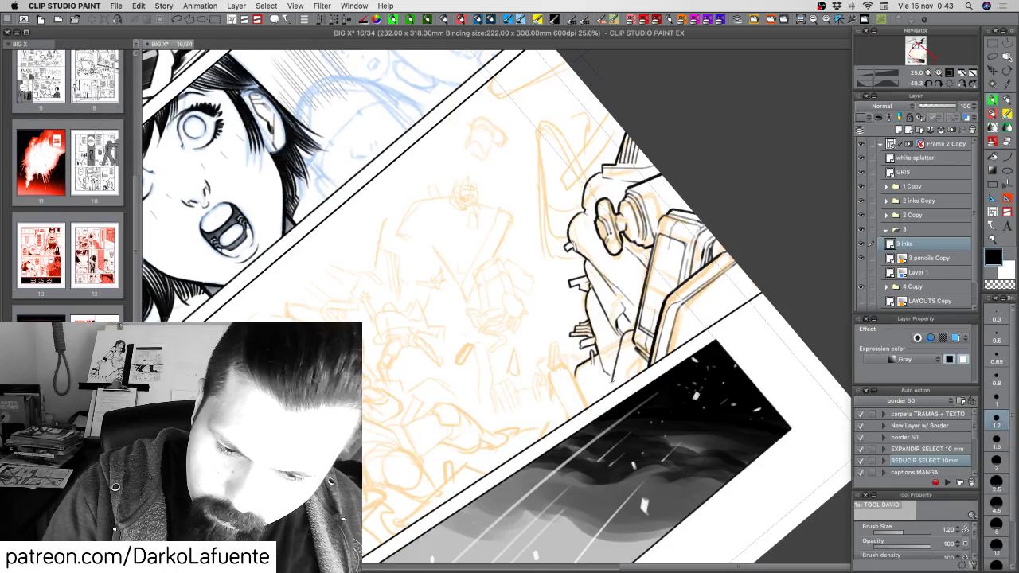
key(super+z)
mouse_move(622, 342)
mouse_down()
mouse_move(609, 395)
mouse_move(582, 430)
mouse_move(558, 430)
mouse_up()
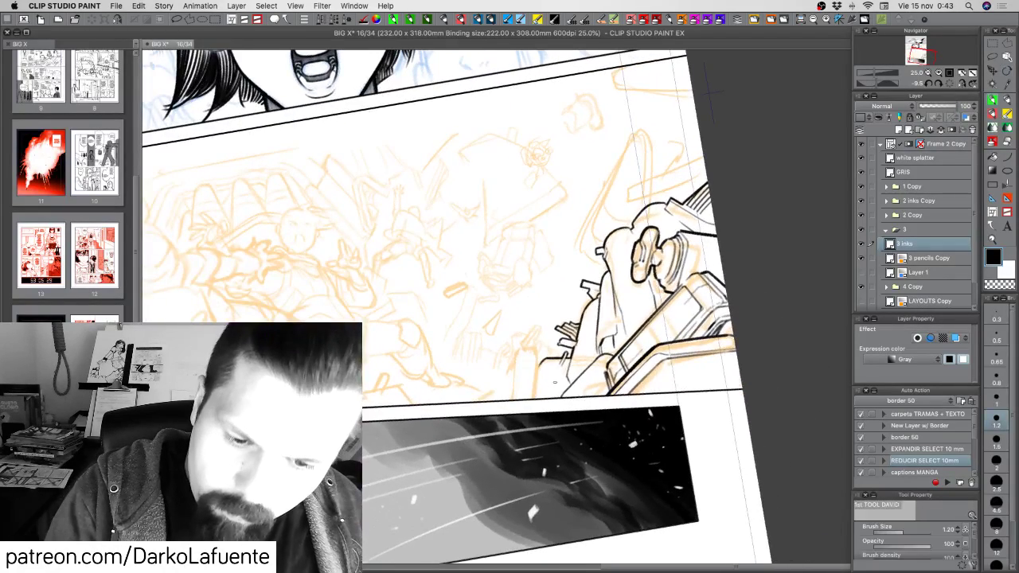
Ink the small ringed knob under the low contour at the panel's lower border and save the page.
mouse_move(556, 383)
mouse_down()
mouse_move(542, 400)
mouse_move(557, 393)
mouse_up()
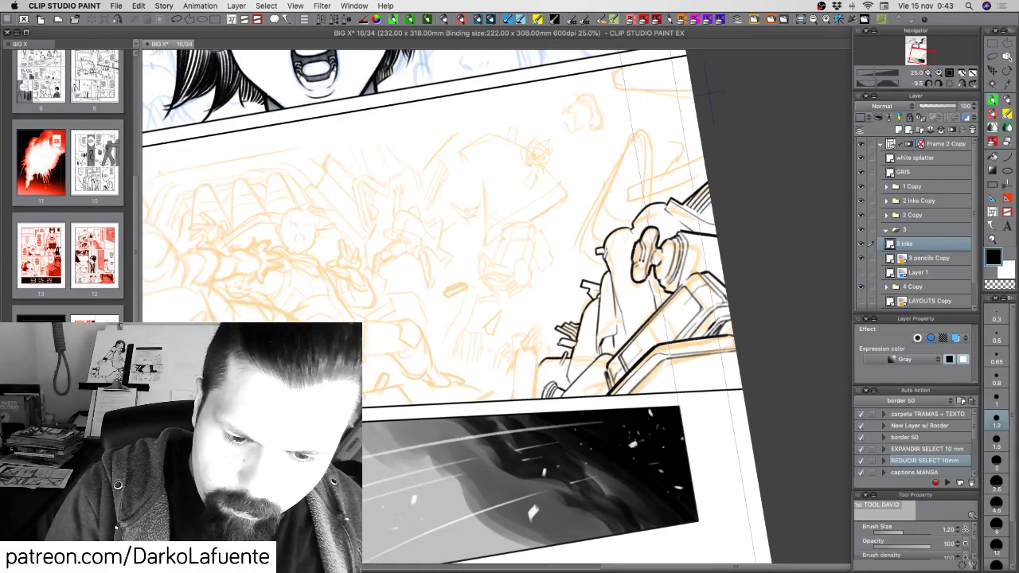
drag(548, 385, 539, 396)
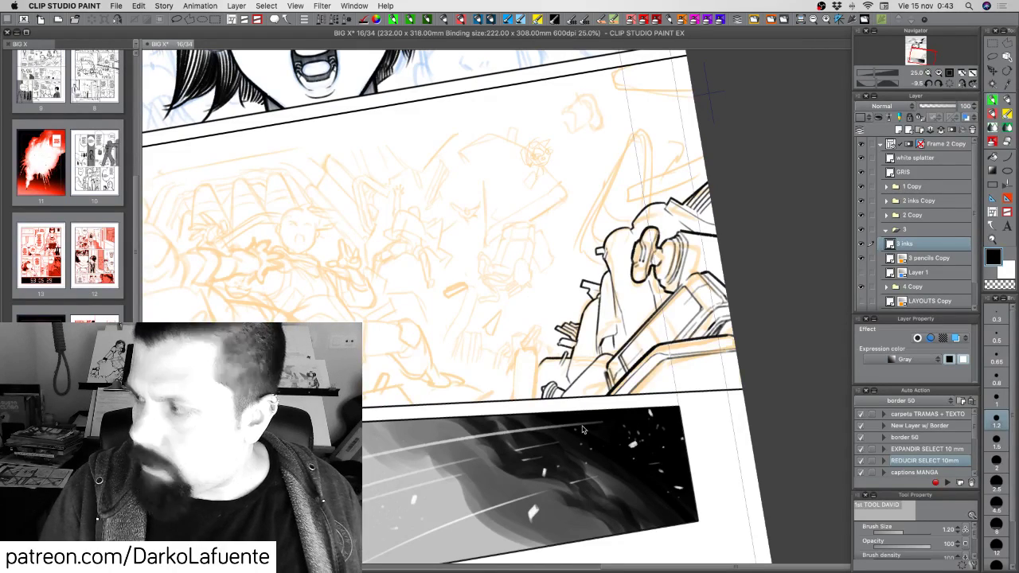
key(super+s)
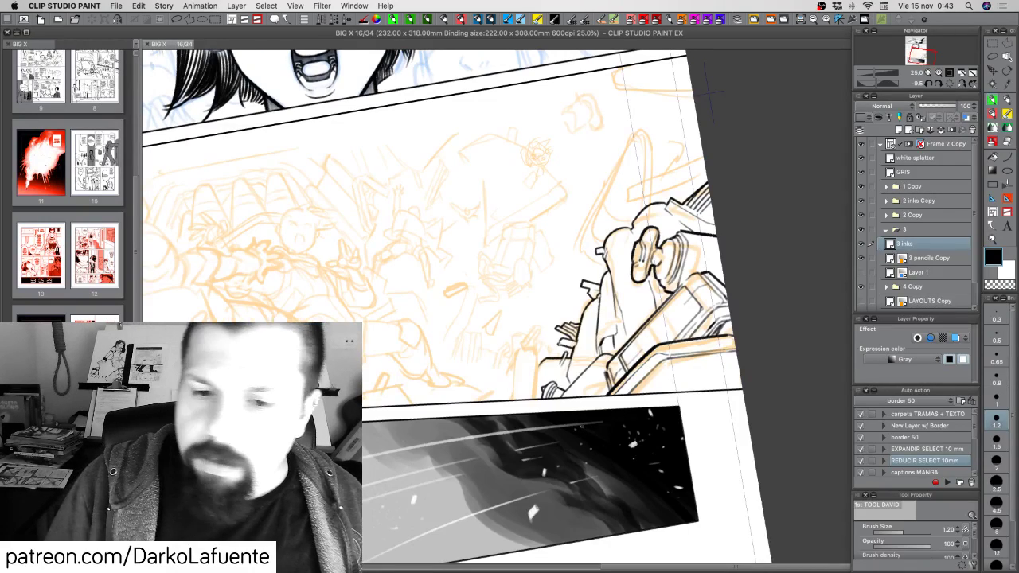
Ink the ribbed coil detail between the folded form and the box-shaped part, and touch up the outer contour beside it.
drag(654, 368, 677, 332)
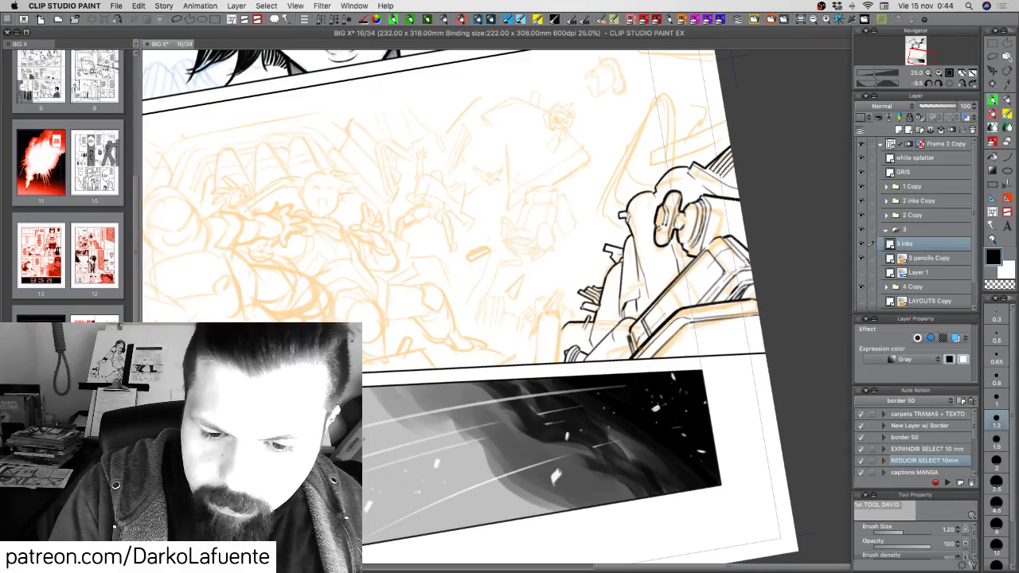
drag(612, 332, 555, 365)
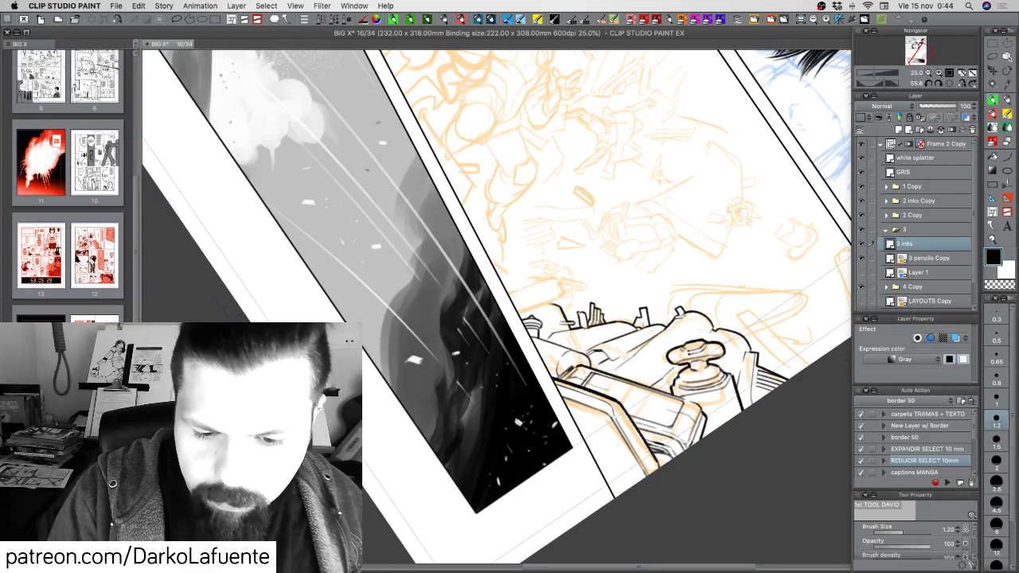
drag(579, 359, 683, 364)
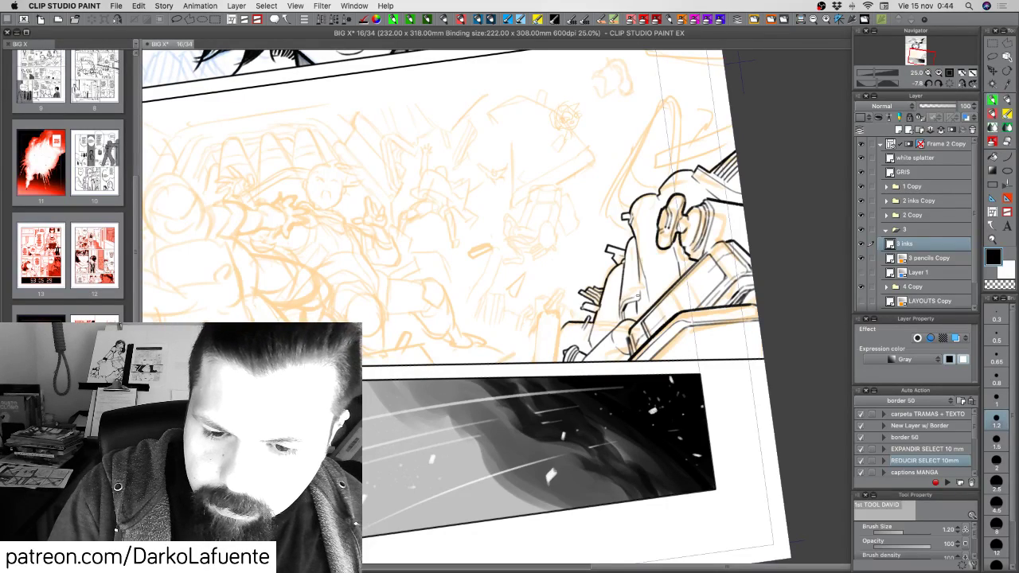
key(r)
drag(717, 382, 675, 439)
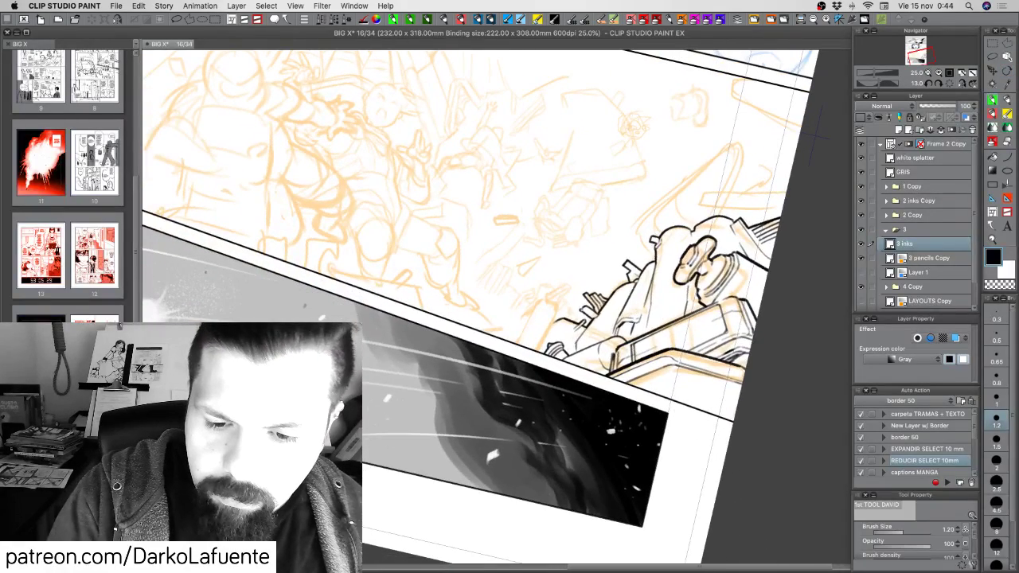
drag(632, 325, 619, 336)
mouse_move(659, 382)
mouse_down()
mouse_move(672, 266)
mouse_move(637, 194)
mouse_up()
mouse_move(612, 265)
mouse_down()
mouse_move(657, 325)
mouse_move(629, 373)
mouse_move(623, 356)
mouse_up()
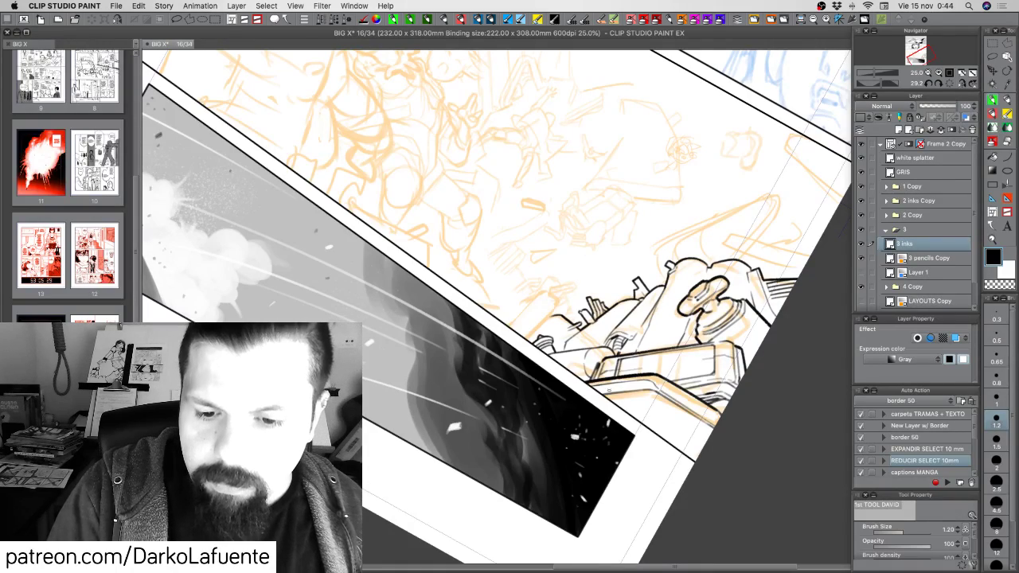
drag(732, 409, 753, 283)
key(c)
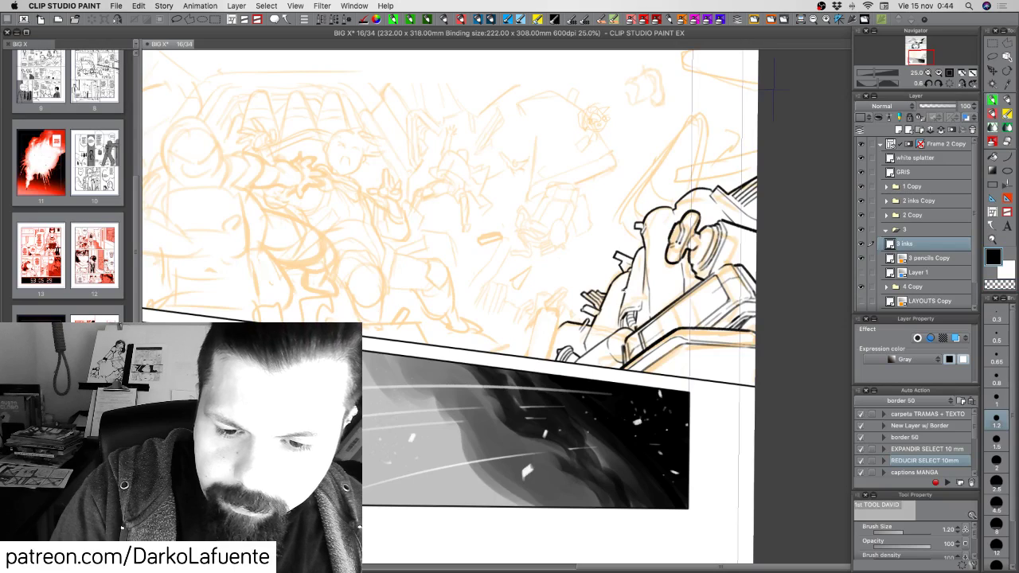
drag(622, 290, 626, 295)
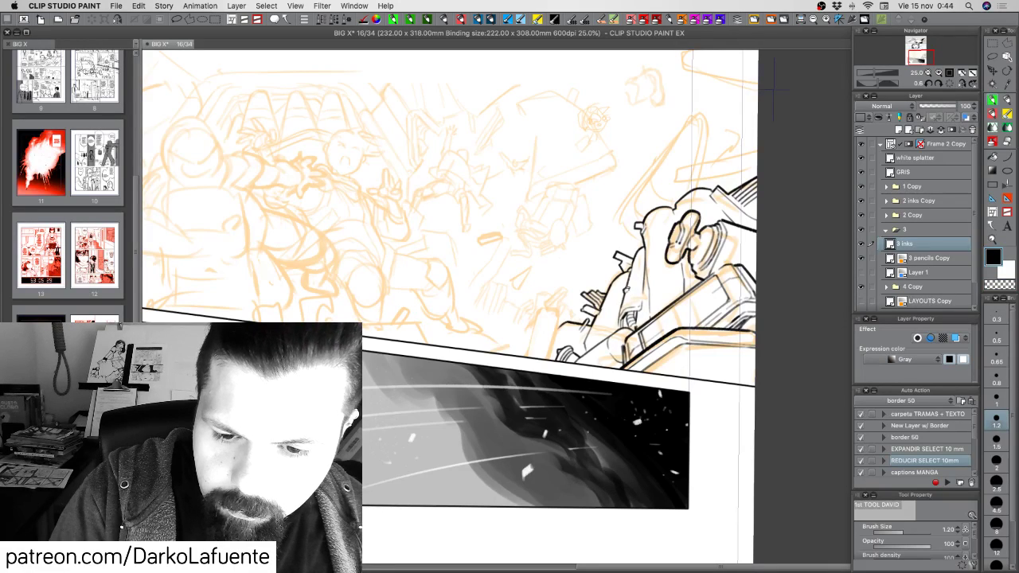
Ink the upright rounded cylinder with its slanted top peg beside the ringed knob, redoing the first side stroke.
drag(667, 375, 692, 357)
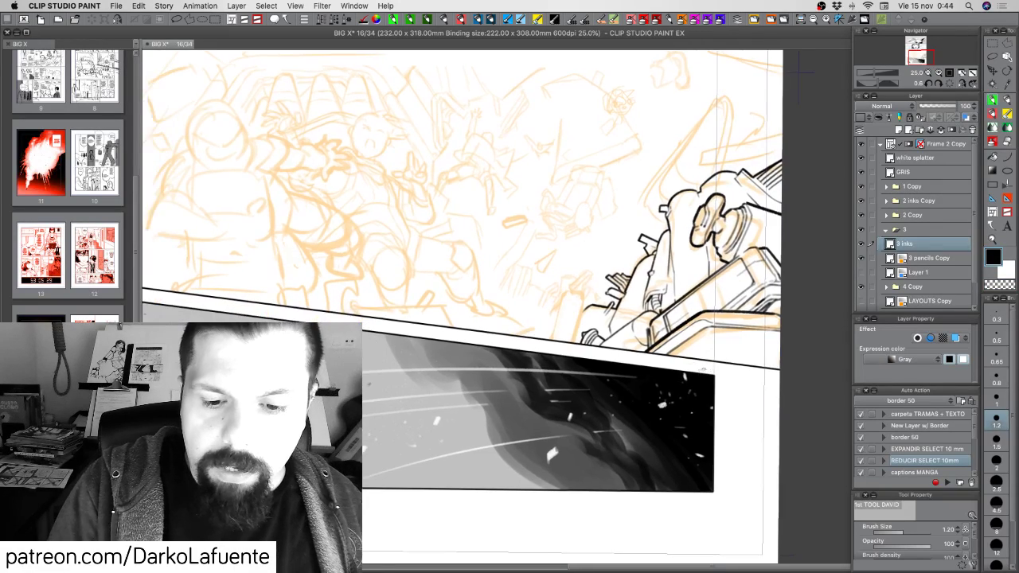
key(shift+space)
drag(720, 398, 678, 407)
key(shift+space)
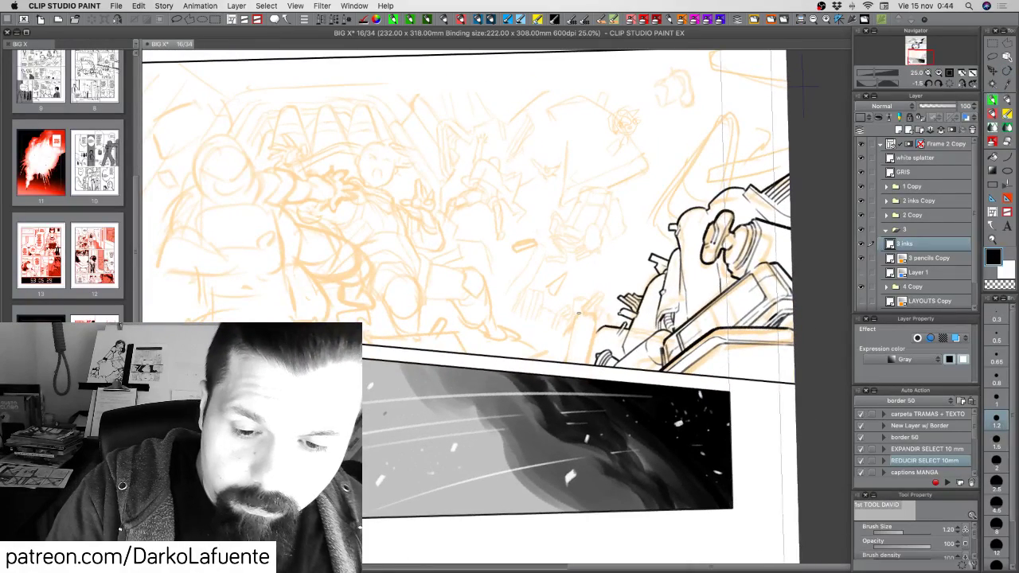
mouse_move(582, 312)
mouse_down()
mouse_move(567, 362)
mouse_move(567, 330)
mouse_move(561, 362)
mouse_move(562, 350)
mouse_up()
key(super+z)
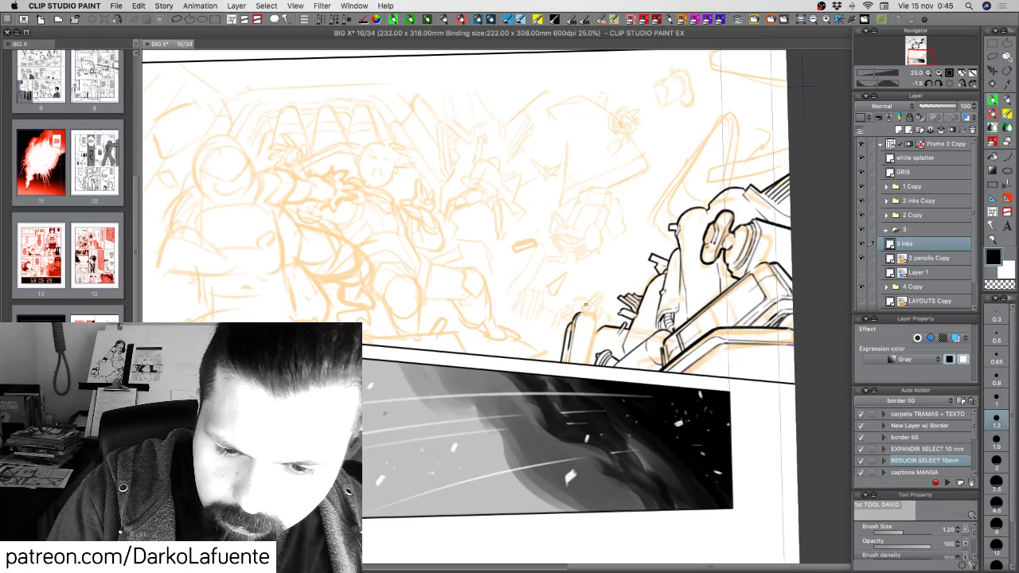
mouse_move(585, 304)
mouse_down()
mouse_move(585, 315)
mouse_move(589, 300)
mouse_move(602, 293)
mouse_move(600, 308)
mouse_move(607, 299)
mouse_up()
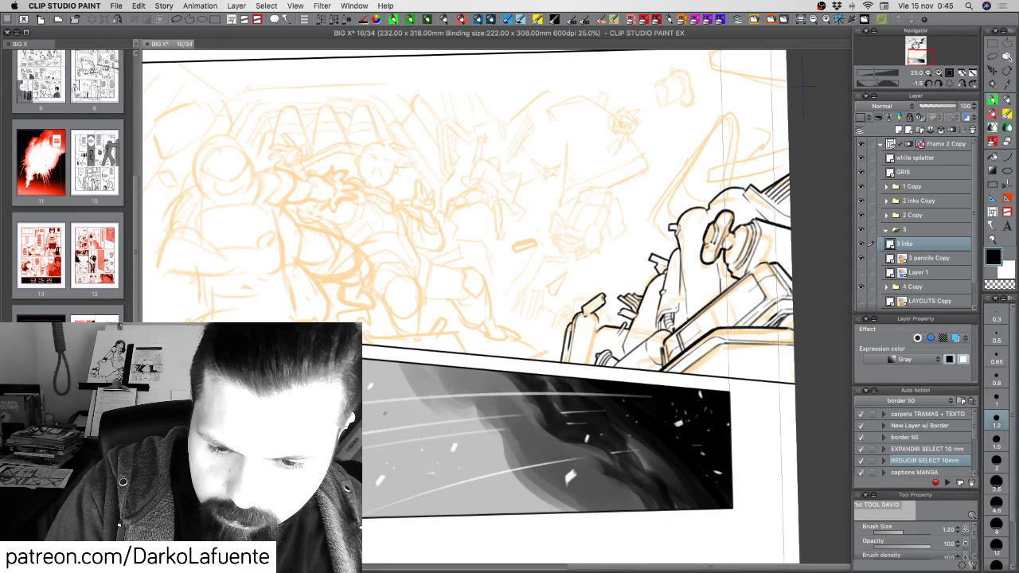
drag(600, 325, 589, 365)
mouse_move(643, 399)
mouse_down()
mouse_move(664, 346)
mouse_move(662, 356)
mouse_up()
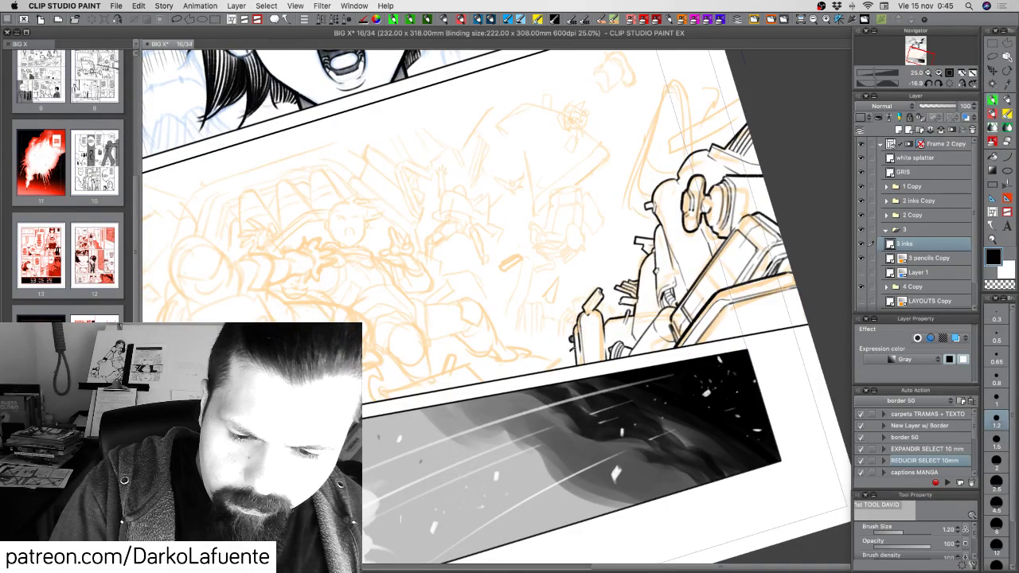
Ink the short outer contour beside the upright cylinder down to the panel's lower border.
drag(572, 348, 573, 367)
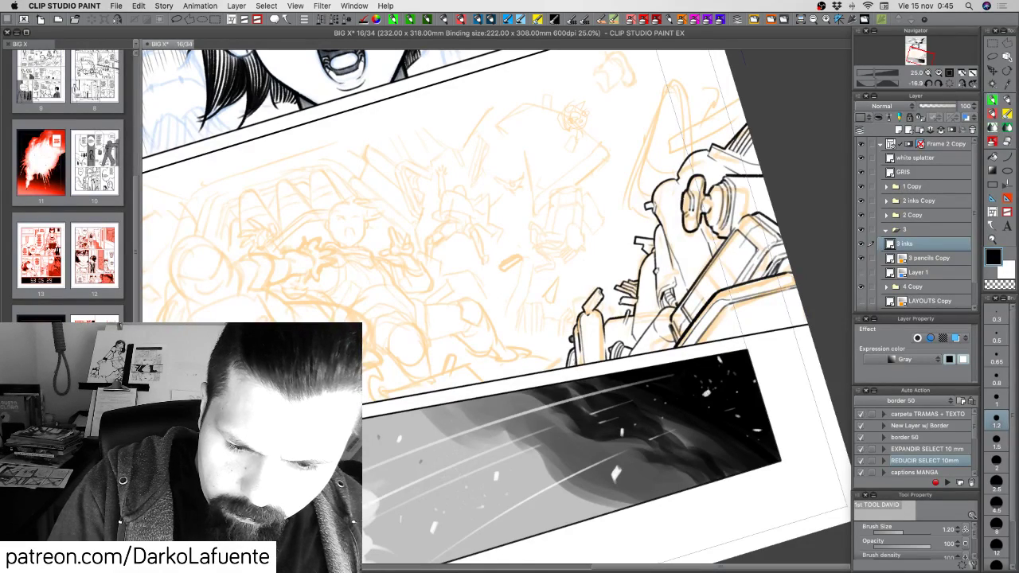
key(c)
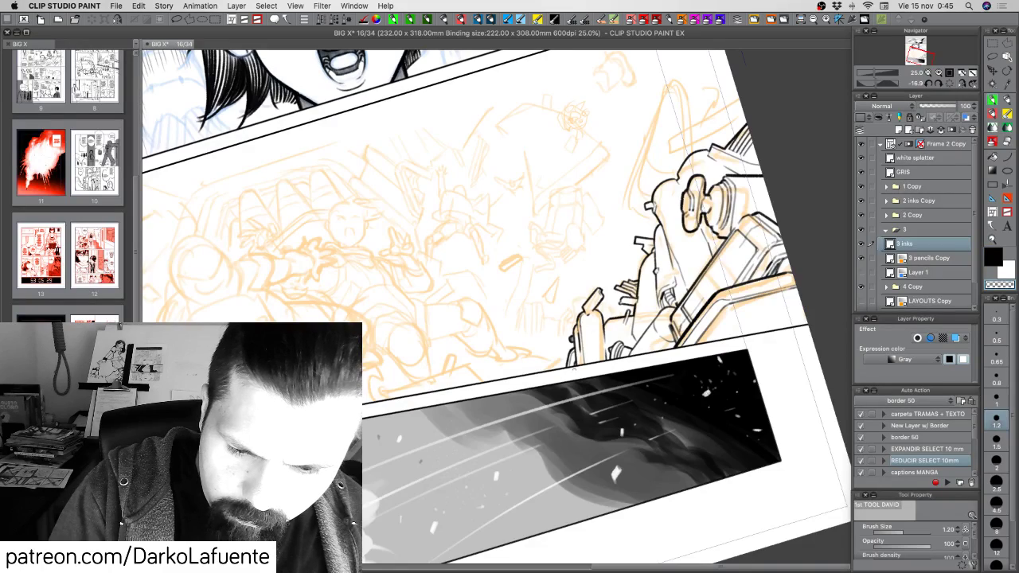
drag(688, 381, 679, 420)
drag(732, 438, 718, 459)
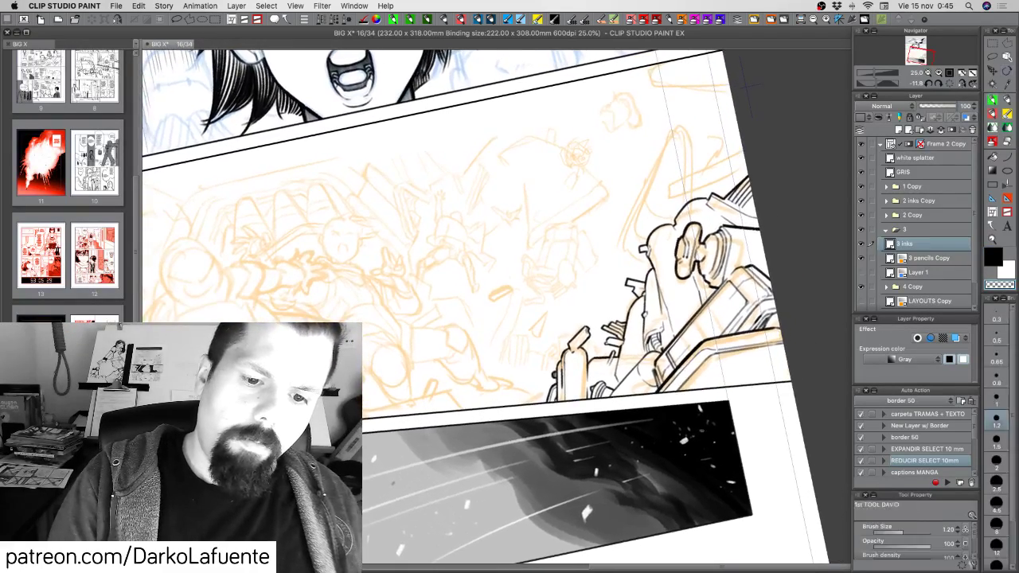
Set the brush size to 1 and ink the jagged upper outline of the flat debris fragment beside the upright cylinder.
drag(624, 387, 619, 441)
mouse_move(636, 446)
mouse_down()
mouse_move(685, 362)
mouse_move(693, 289)
mouse_up()
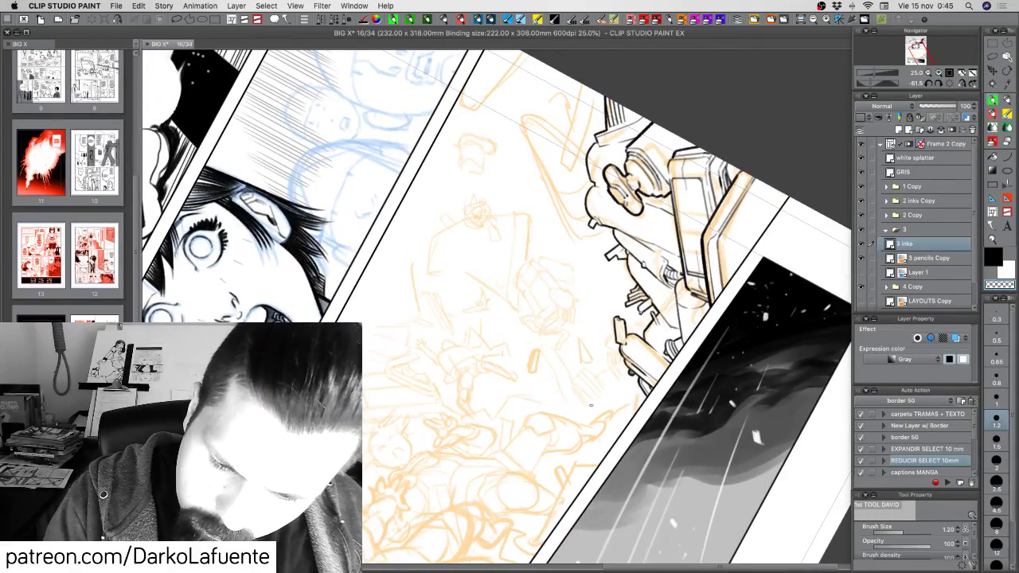
click(995, 401)
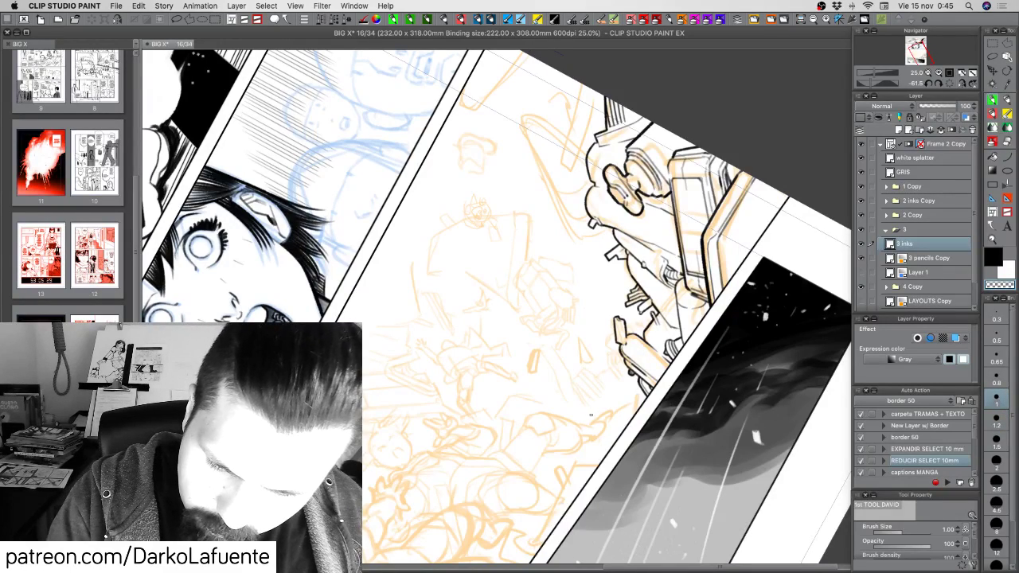
key(c)
mouse_move(589, 414)
mouse_down()
mouse_move(577, 420)
mouse_move(625, 383)
mouse_up()
key(r)
mouse_move(662, 428)
mouse_down()
mouse_move(643, 459)
mouse_move(576, 491)
mouse_move(577, 441)
mouse_move(540, 418)
mouse_up()
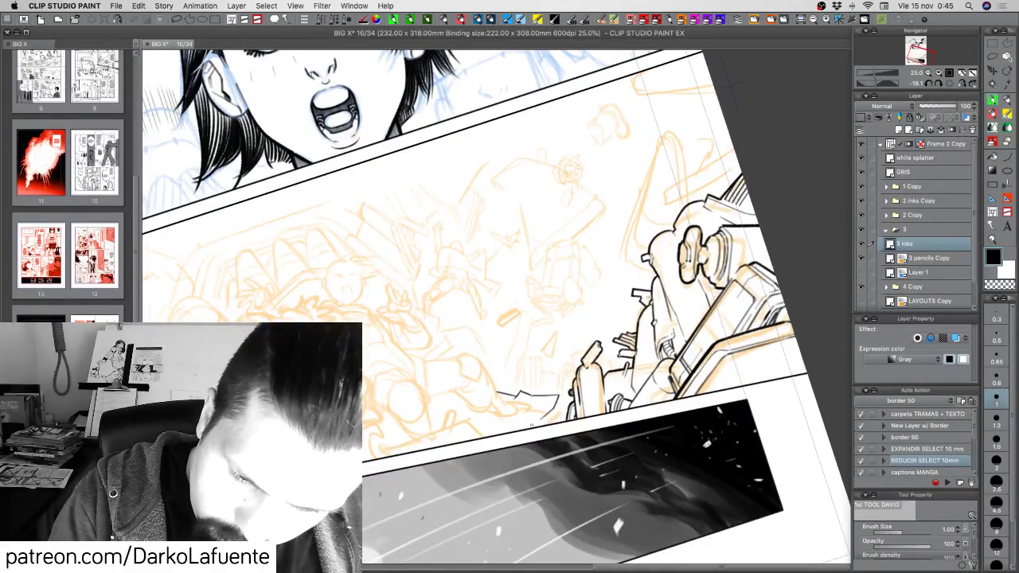
key(c)
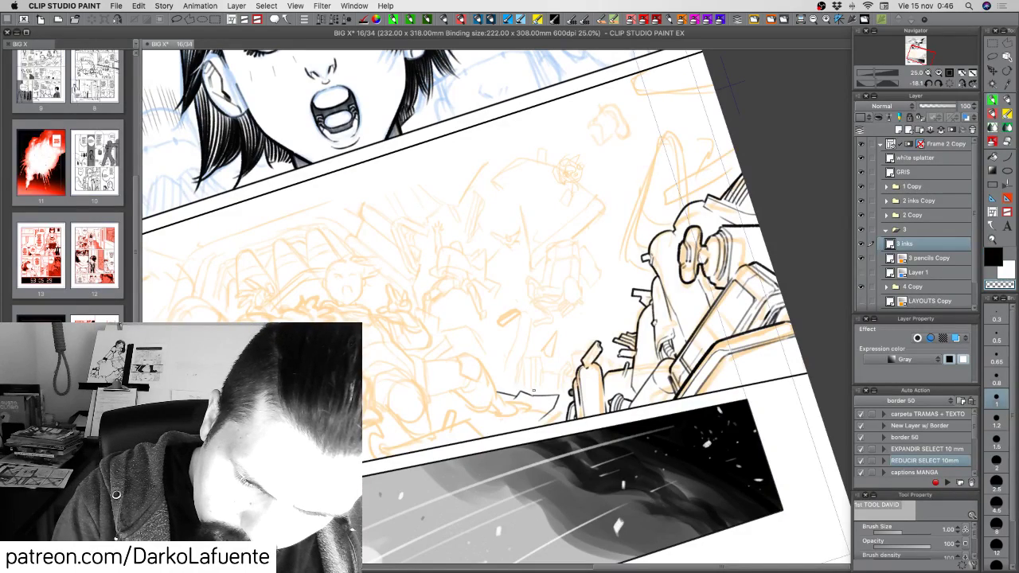
drag(662, 347, 667, 317)
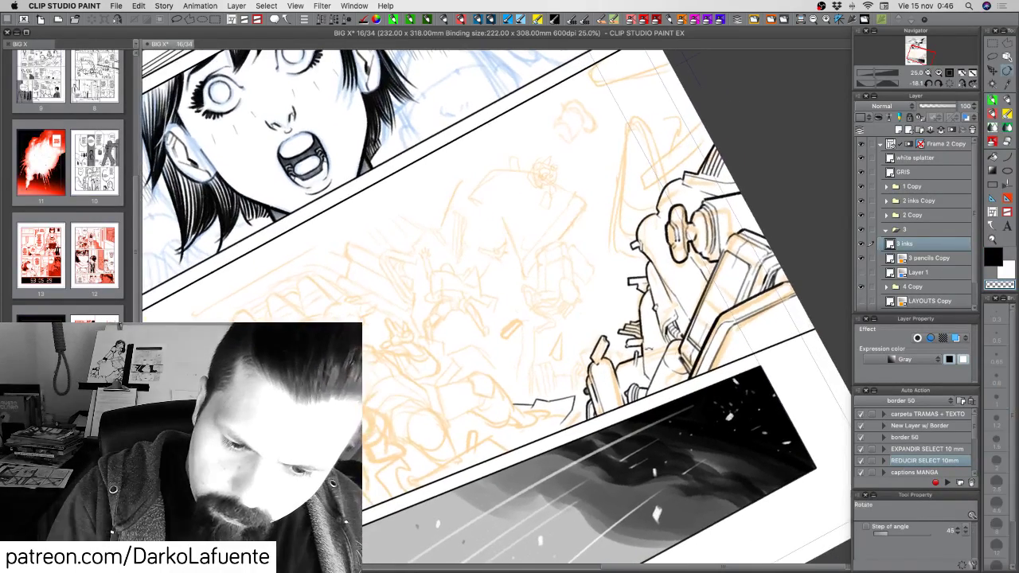
Ink the short edge joining the flat debris fragment to the base of the upright cylinder, redoing the first stroke.
key(c)
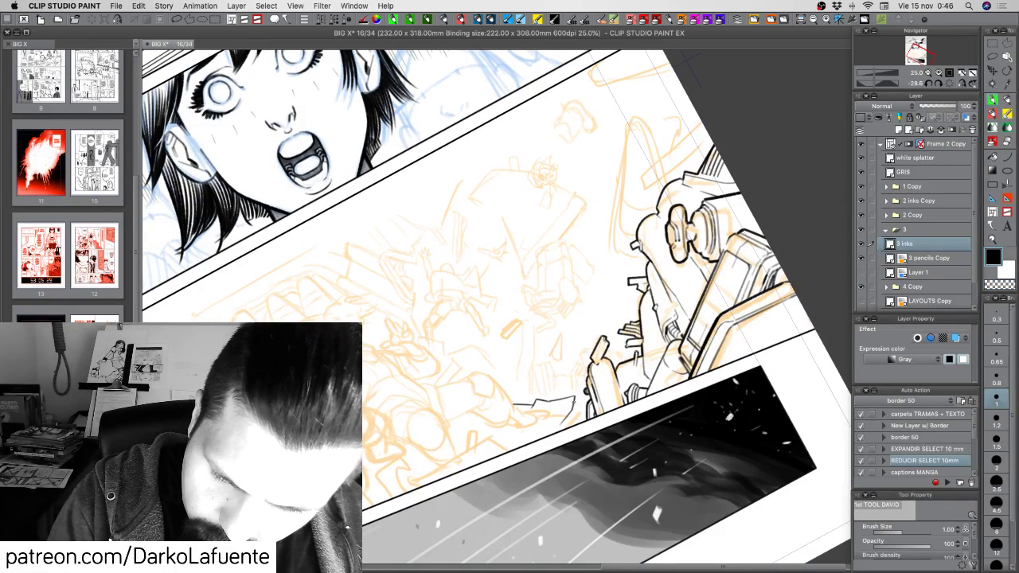
mouse_move(581, 399)
mouse_down()
mouse_move(557, 428)
mouse_move(575, 409)
mouse_move(575, 418)
mouse_up()
key(c)
key(c)
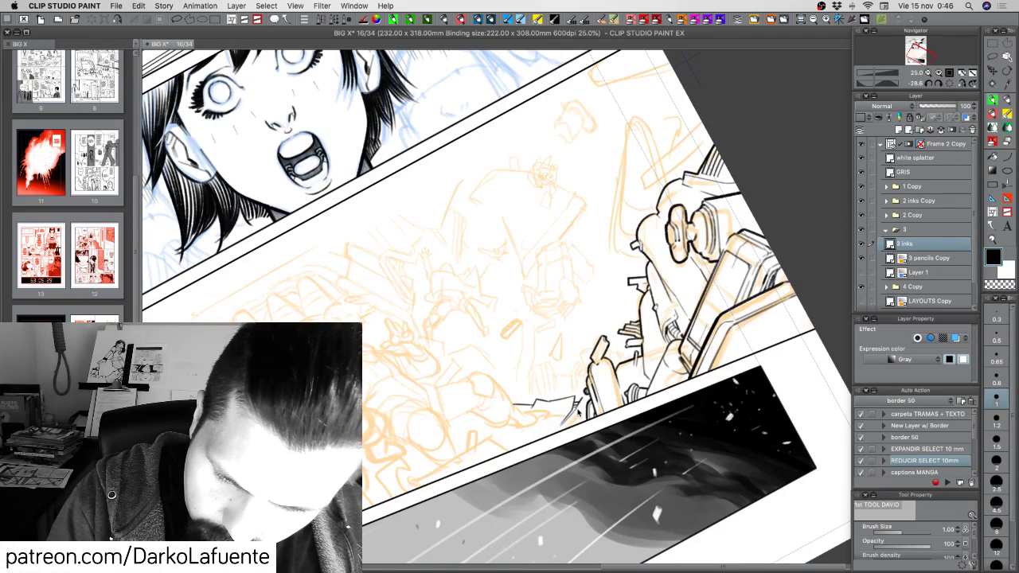
key(super+z)
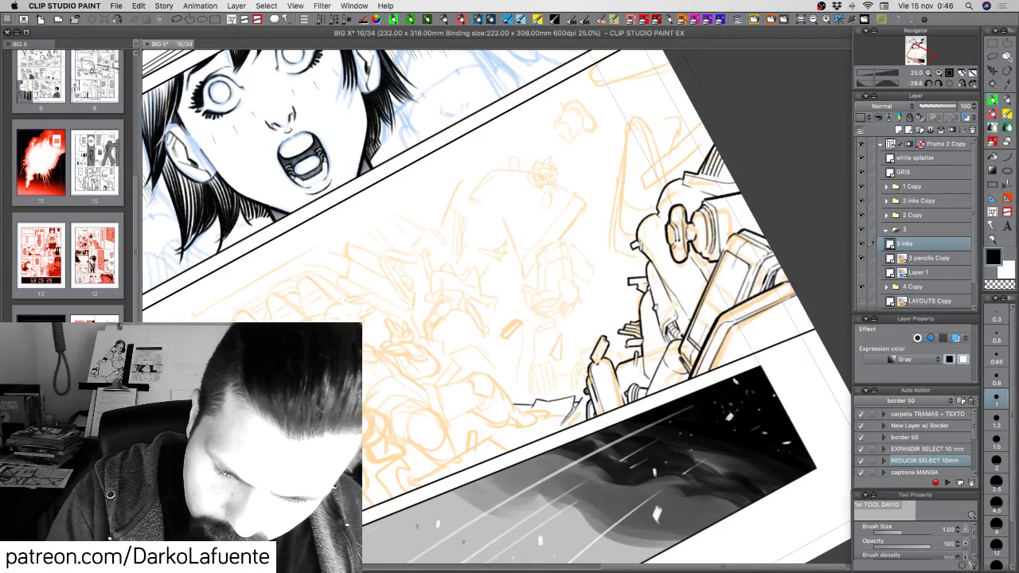
drag(579, 401, 573, 416)
key(super+z)
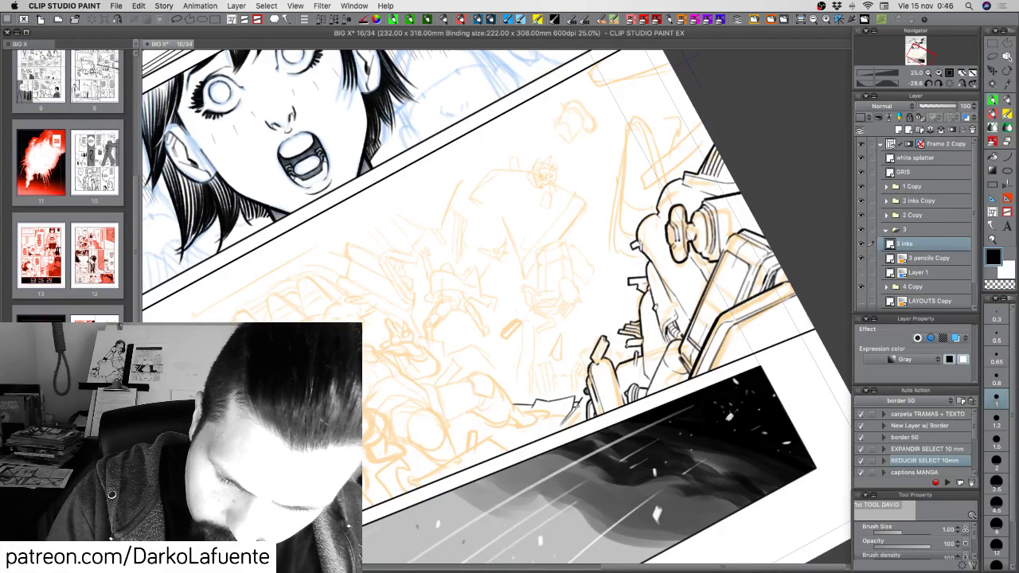
Ink the diagonal line from the flat debris fragment down to the panel's lower border, redoing the first attempt.
key(shift+space)
drag(642, 409, 672, 362)
key(c)
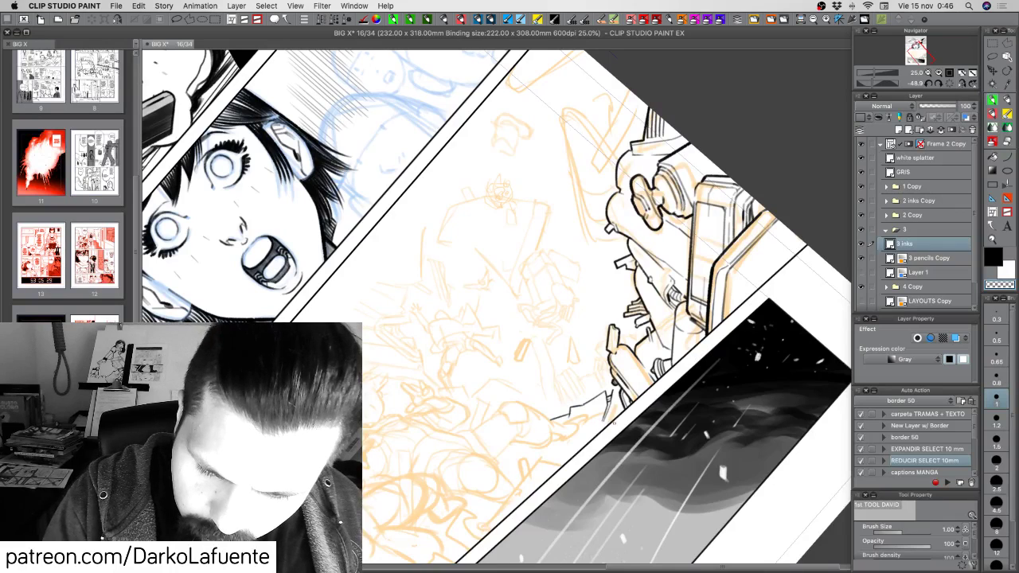
key(c)
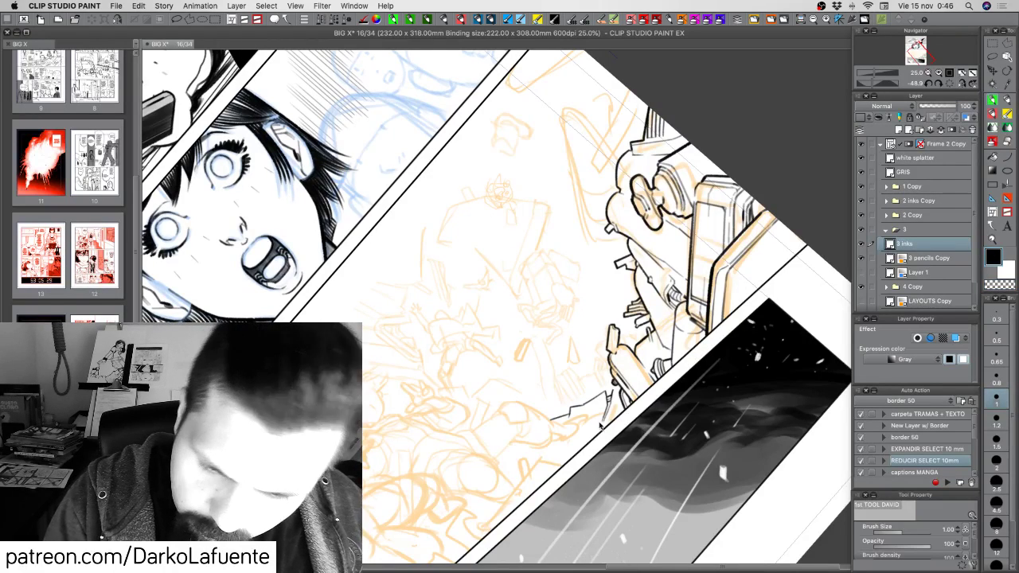
mouse_move(601, 420)
mouse_down()
mouse_move(622, 411)
mouse_move(583, 447)
mouse_up()
key(ctrl+z)
key(r)
mouse_move(676, 387)
mouse_down()
mouse_move(623, 464)
mouse_move(677, 401)
mouse_up()
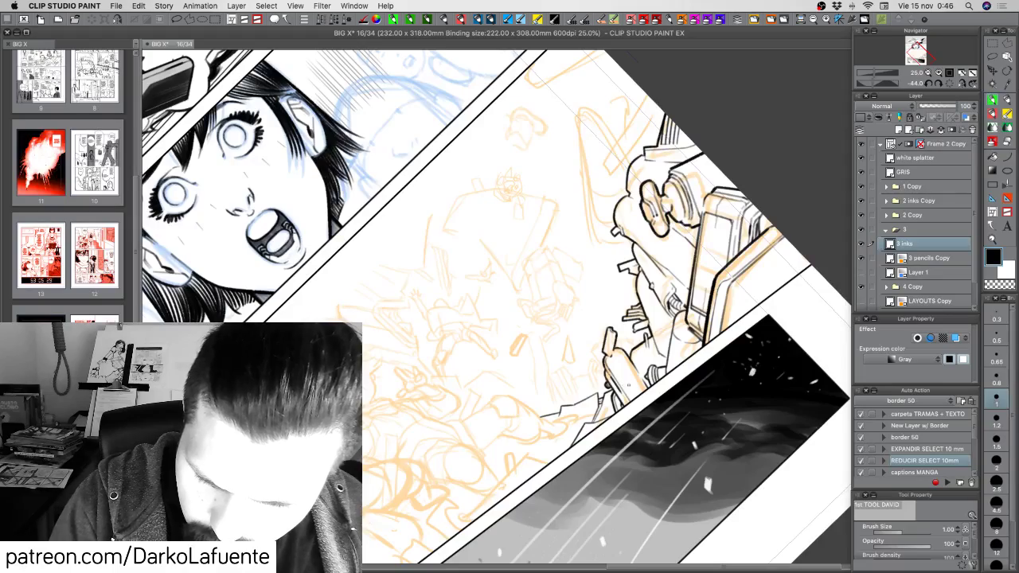
Save the comic page.
key(r)
mouse_move(646, 389)
mouse_down()
mouse_move(582, 444)
mouse_move(660, 344)
mouse_move(664, 307)
mouse_up()
key(b)
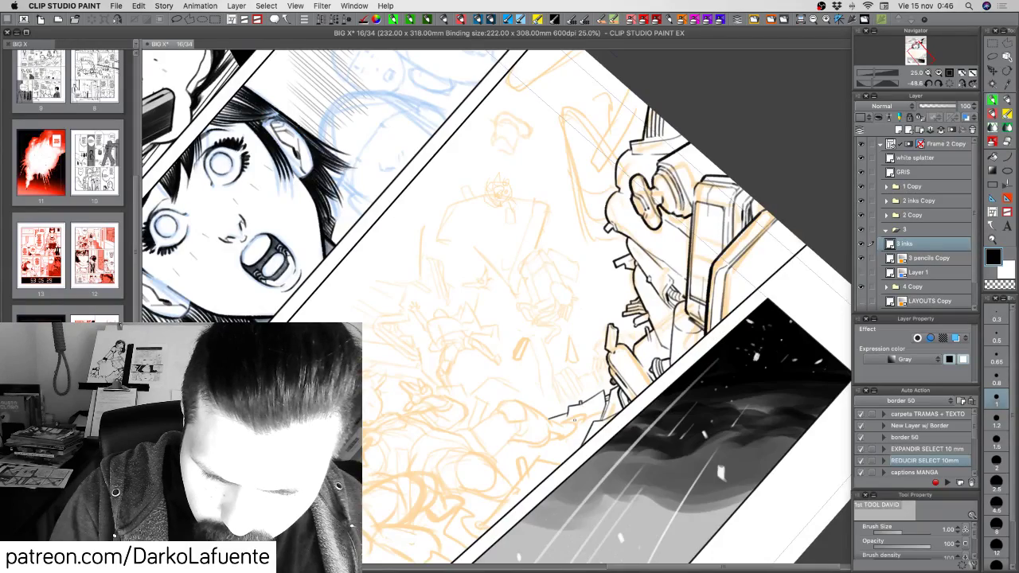
key(r)
mouse_move(573, 419)
mouse_down()
mouse_move(605, 458)
mouse_move(595, 472)
mouse_up()
key(b)
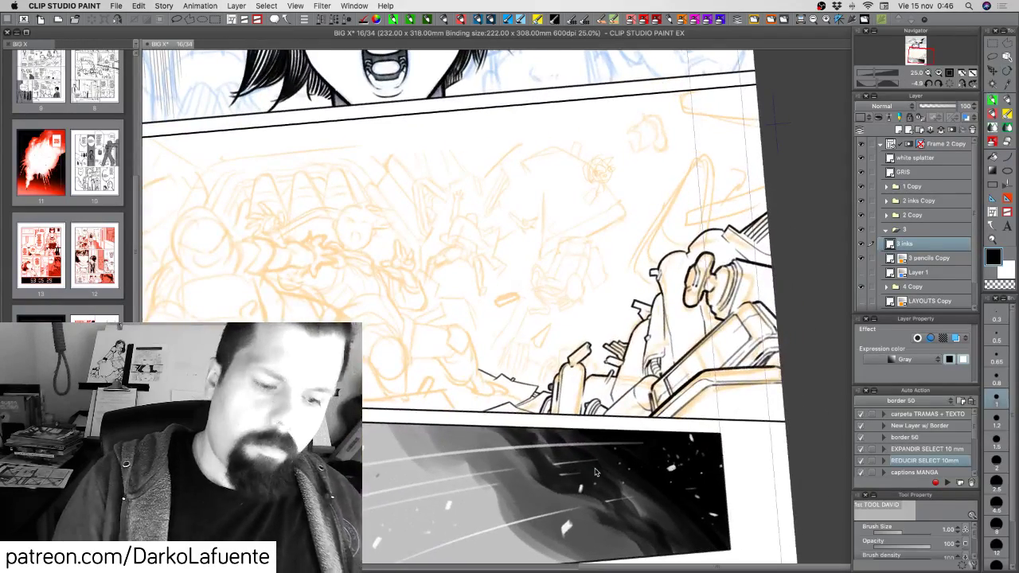
key(super+s)
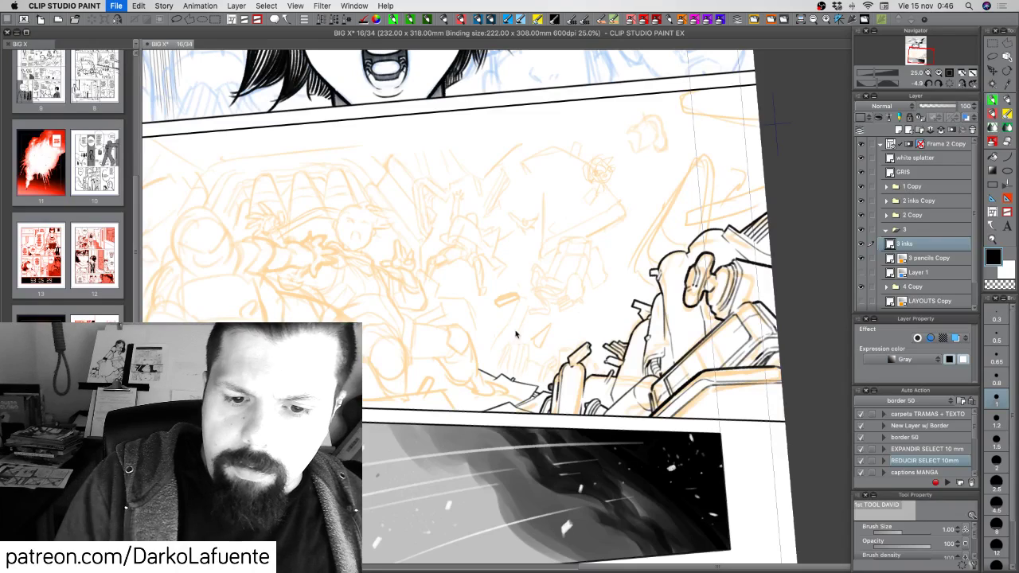
Set the brush size to 1.2 and ink the slanted rod with the rounded top rising above the flat debris.
click(573, 327)
drag(568, 339, 608, 352)
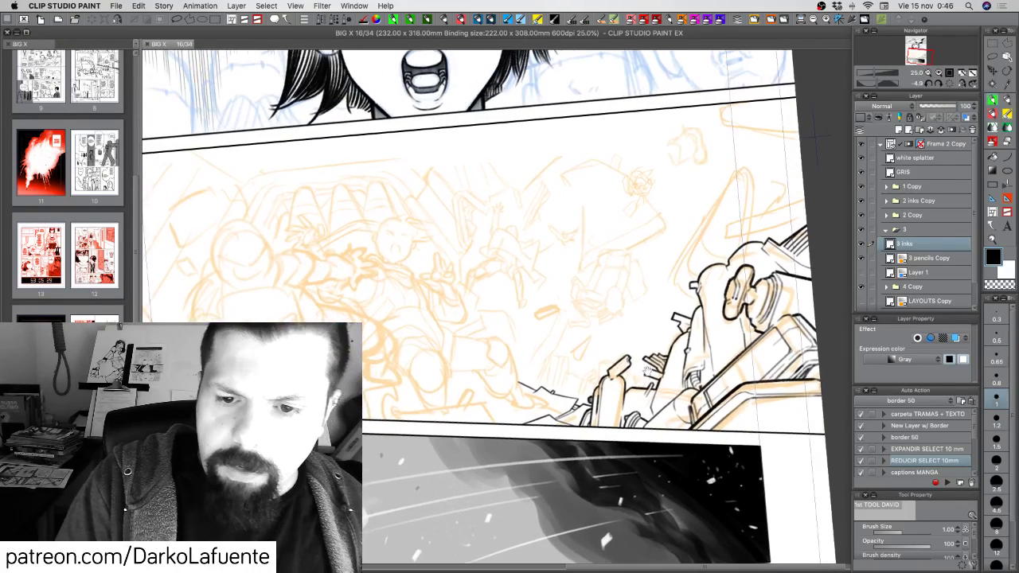
click(997, 419)
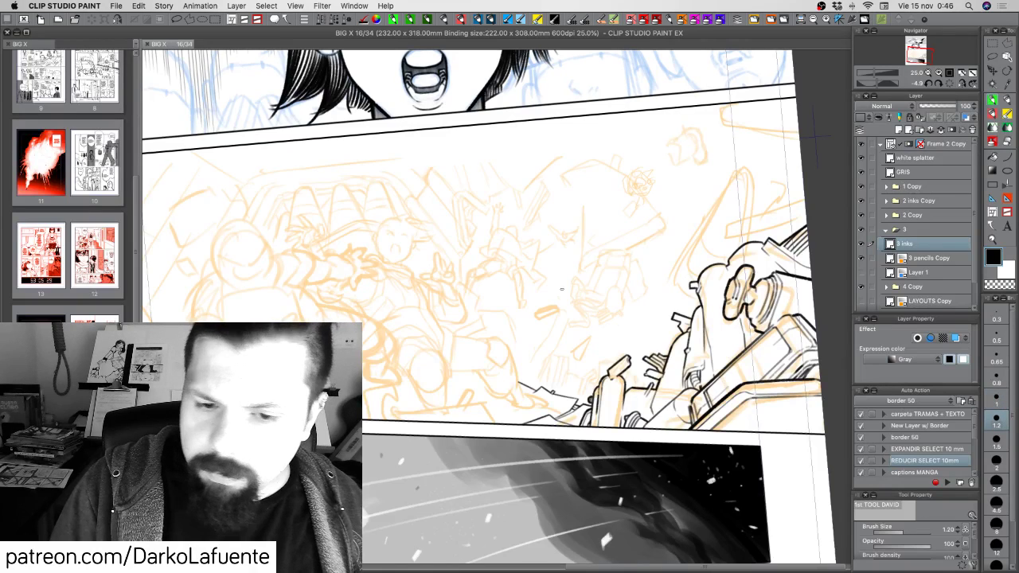
drag(557, 314, 552, 325)
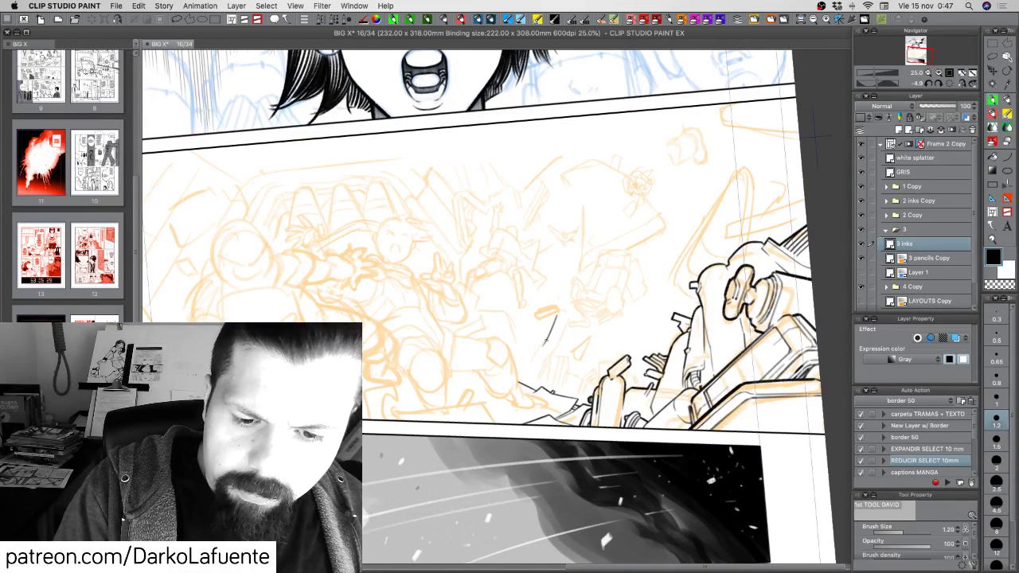
drag(547, 341, 530, 377)
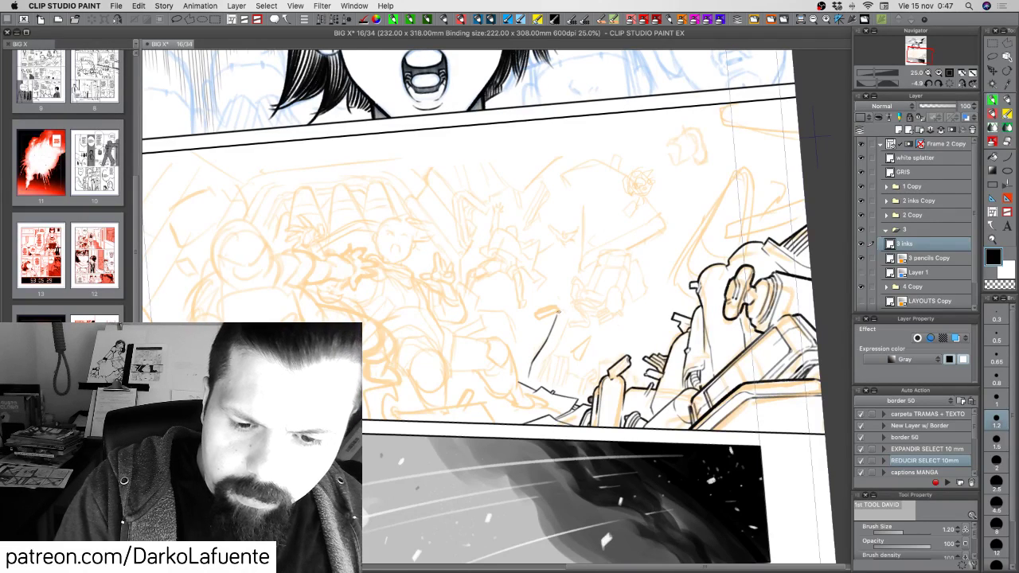
mouse_move(556, 313)
mouse_down()
mouse_move(568, 317)
mouse_move(561, 337)
mouse_move(556, 345)
mouse_move(549, 335)
mouse_move(553, 351)
mouse_move(538, 354)
mouse_up()
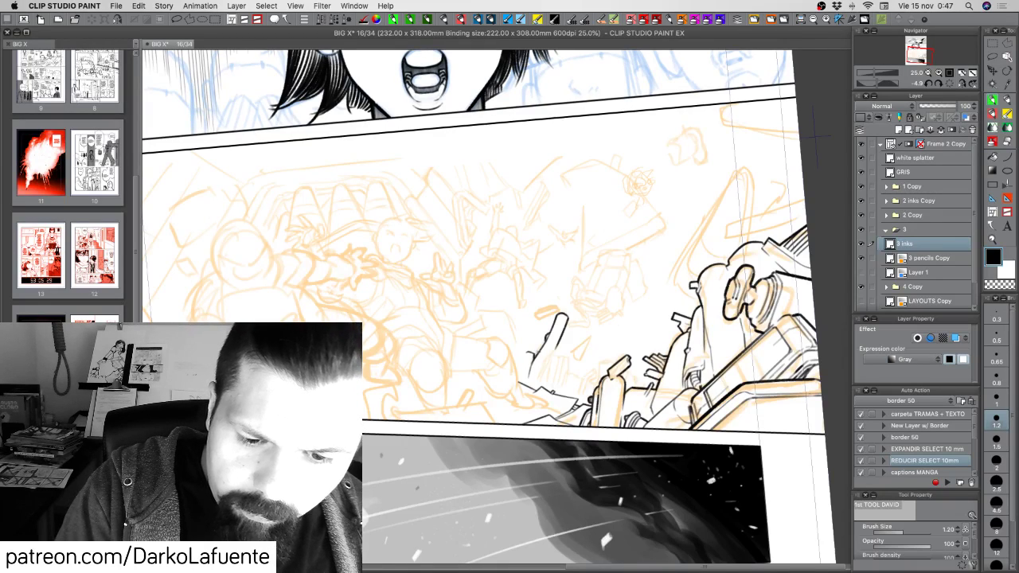
Ink the narrower bar beside the slanted rod and the thin pointed spike curving up next to it.
drag(527, 350, 520, 386)
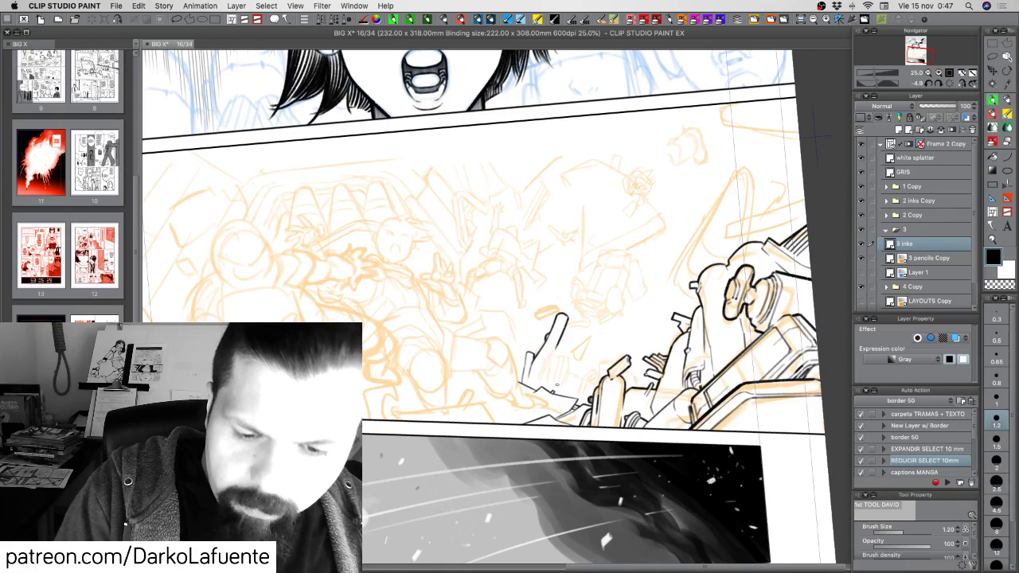
drag(529, 350, 527, 356)
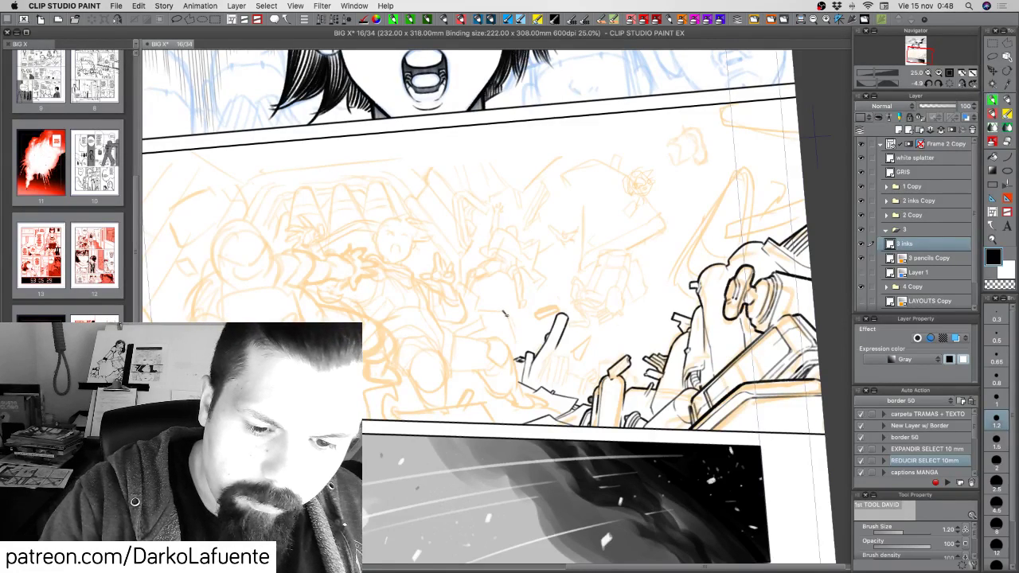
drag(506, 318, 516, 350)
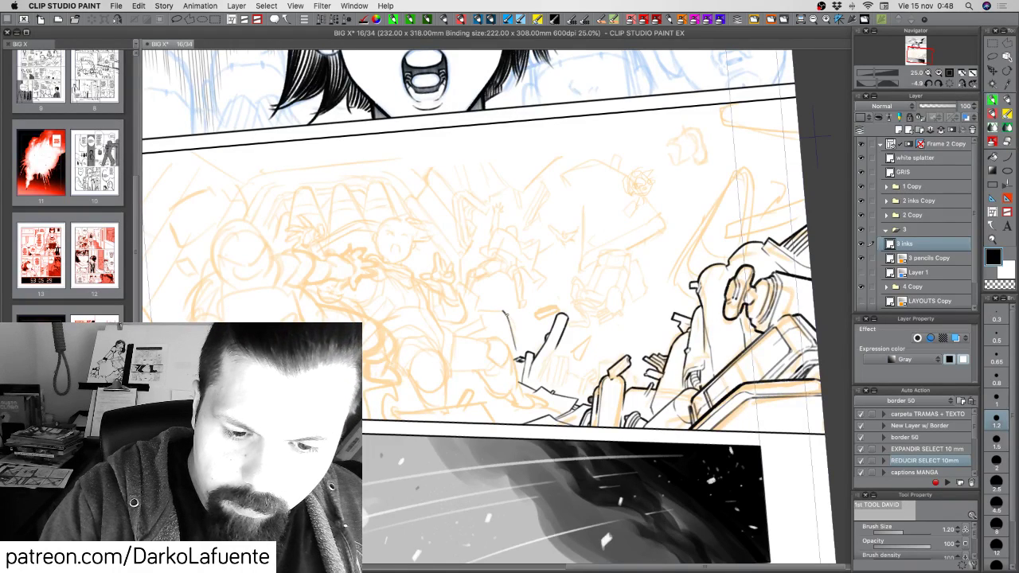
drag(505, 314, 519, 357)
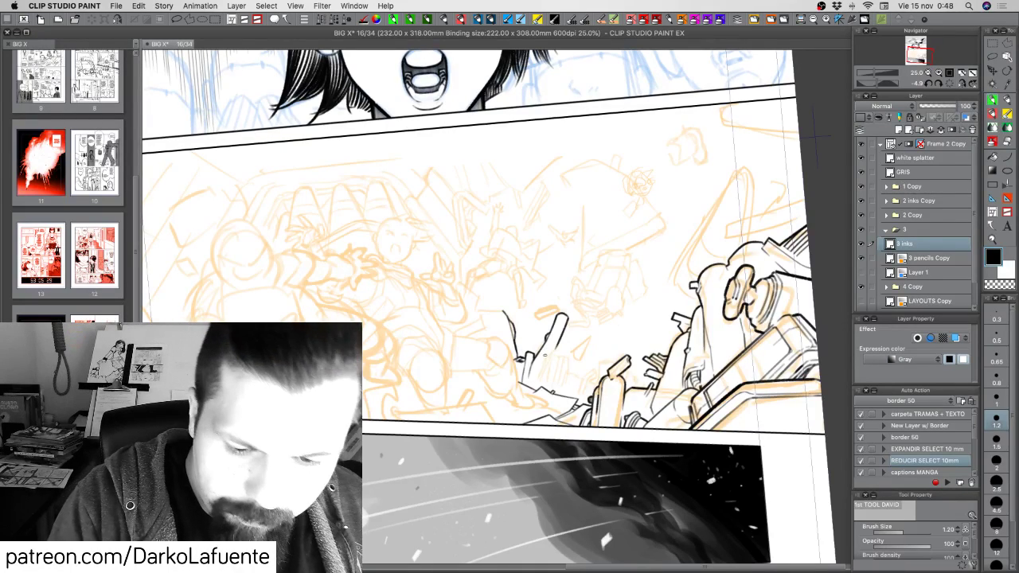
Ink the parallel lines running down from the slanted rod and the jagged broken edge on its other side.
drag(545, 353, 529, 387)
drag(549, 355, 533, 392)
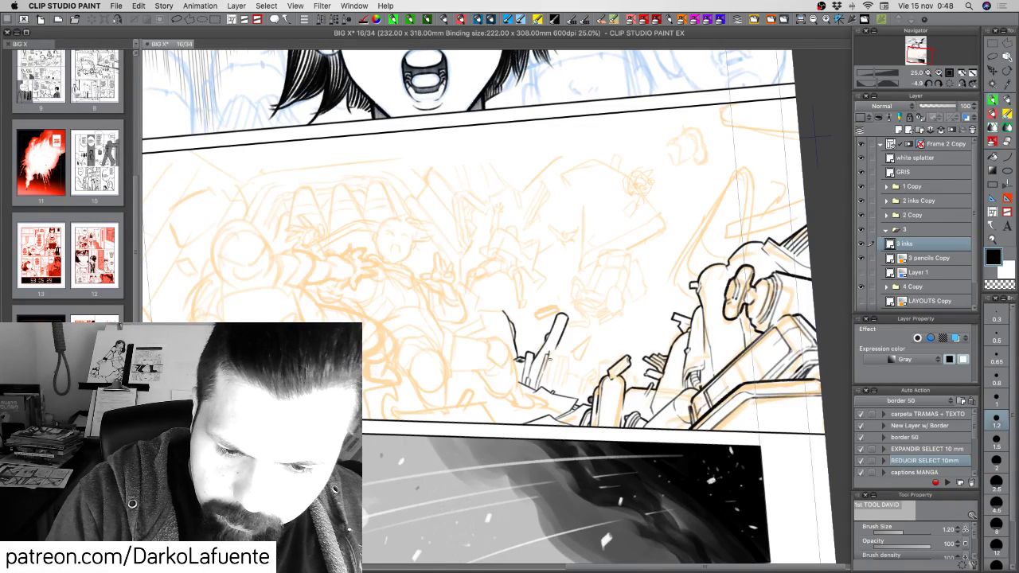
mouse_move(560, 348)
mouse_down()
mouse_move(552, 353)
mouse_move(568, 267)
mouse_up()
key(shift+space)
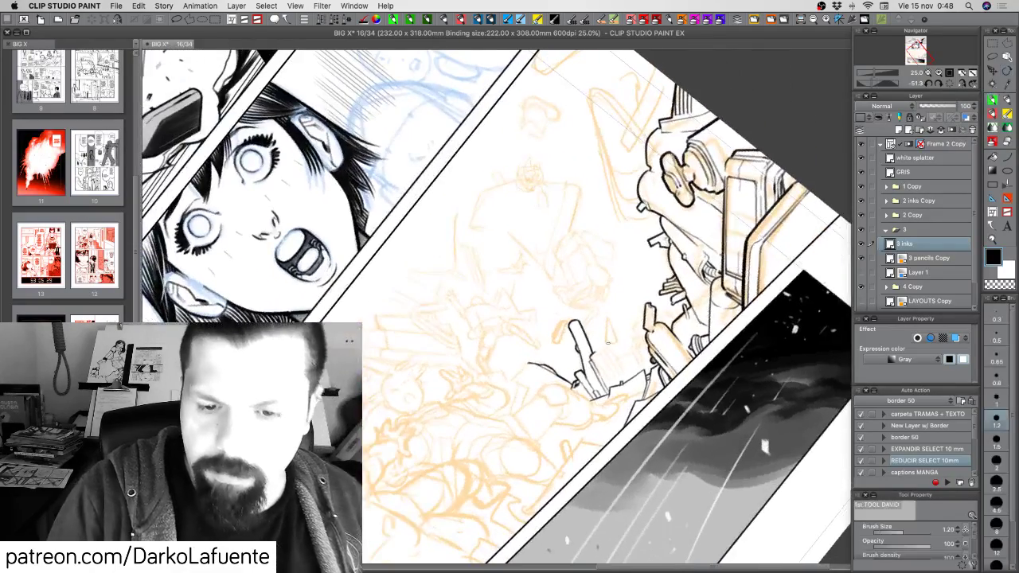
mouse_move(593, 354)
mouse_down()
mouse_move(612, 342)
mouse_move(555, 353)
mouse_move(572, 369)
mouse_up()
key(shift+space)
drag(573, 369, 563, 371)
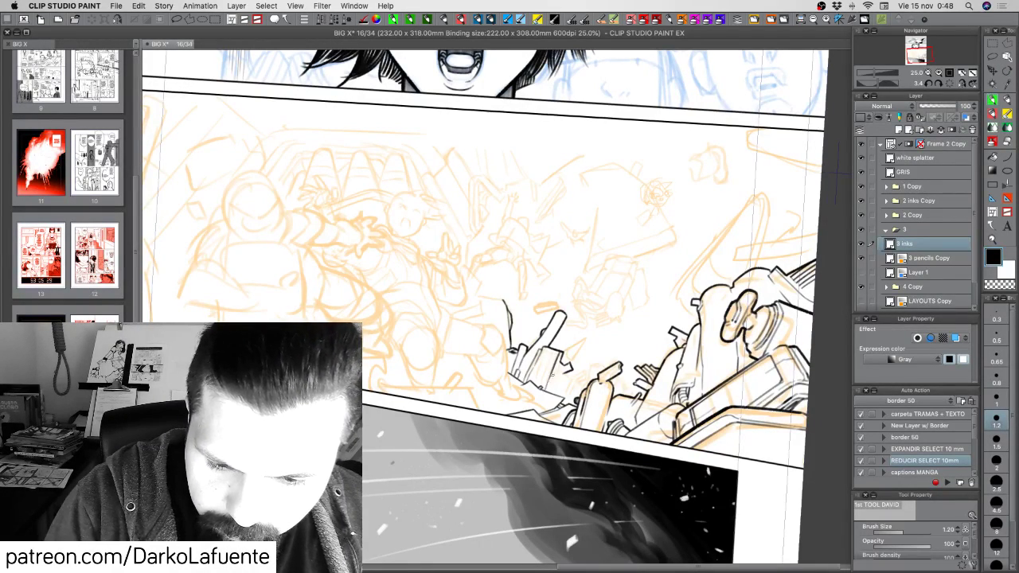
Set the brush size to 1 and ink fine parallel lines between the slanted rod and the broken edge, undoing the last small mark.
click(996, 399)
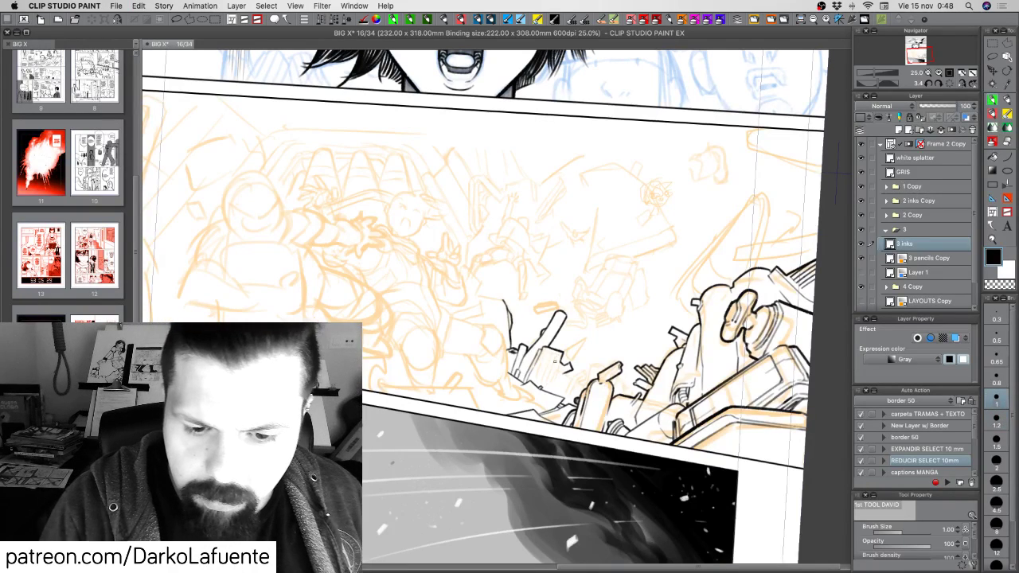
drag(555, 362, 543, 392)
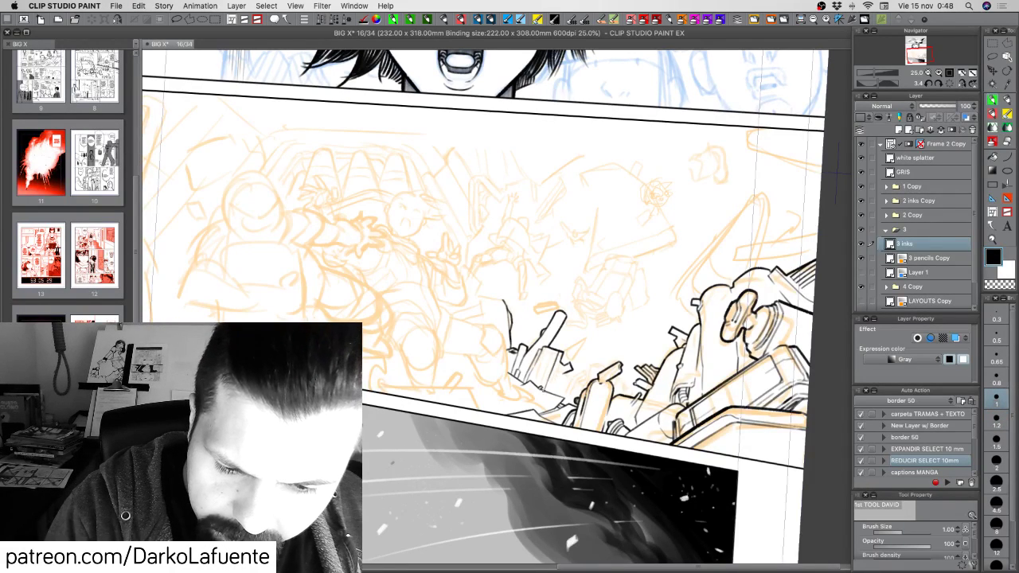
drag(552, 355, 539, 384)
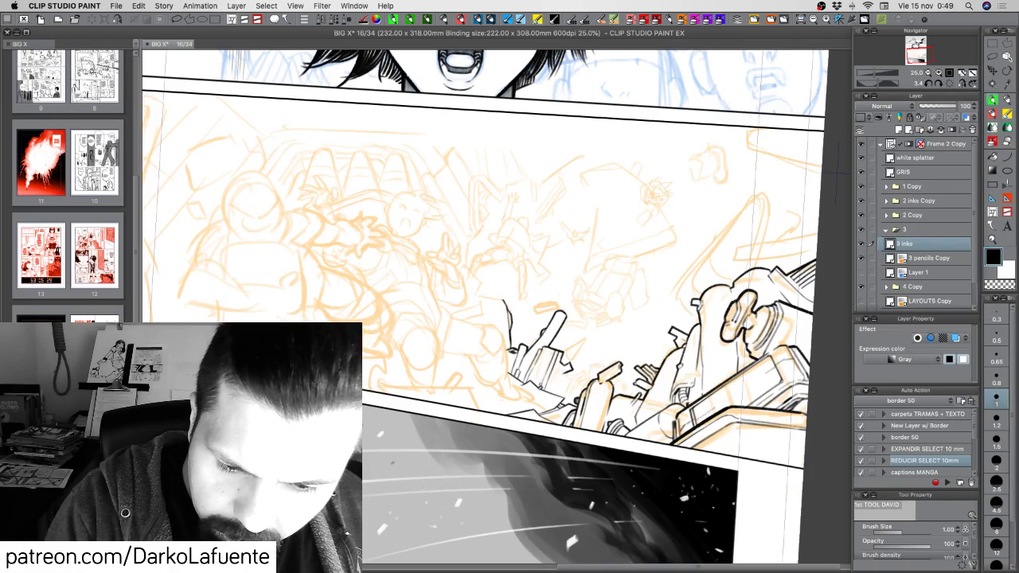
mouse_move(546, 348)
mouse_down()
mouse_move(549, 374)
mouse_move(543, 382)
mouse_move(539, 369)
mouse_move(534, 387)
mouse_move(525, 384)
mouse_move(491, 326)
mouse_move(491, 283)
mouse_up()
key(c)
key(c)
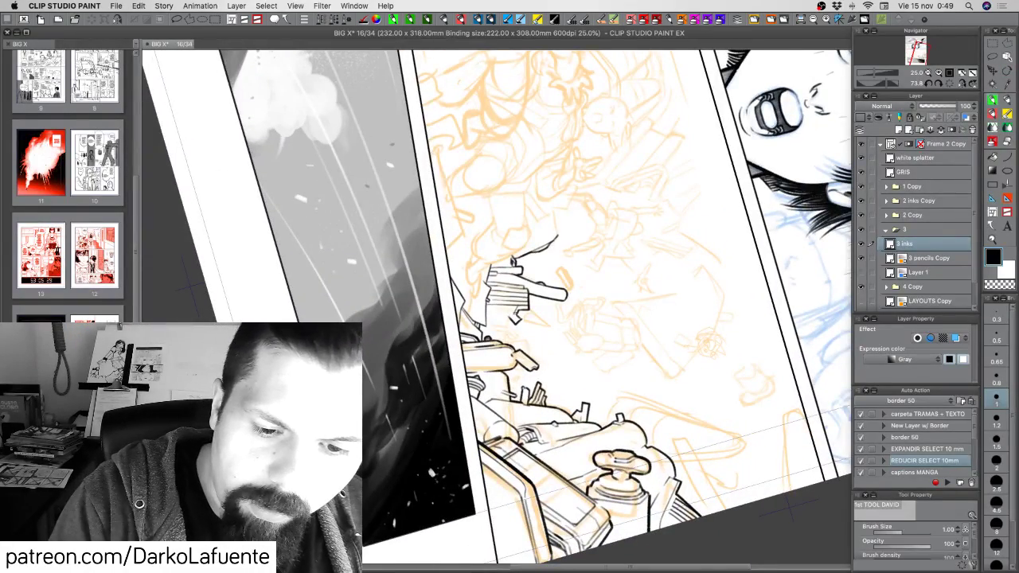
drag(523, 319, 520, 321)
key(super+z)
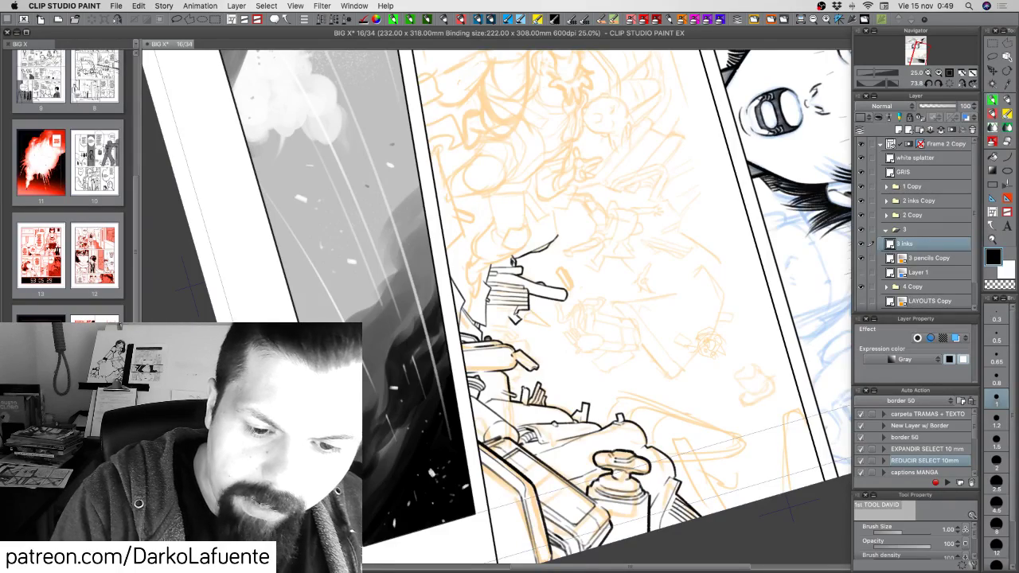
Ink short detail marks on the debris beside the ridged slab's broken edge, undoing the last stroke.
key(shift+space)
mouse_move(696, 358)
mouse_down()
mouse_move(693, 220)
mouse_move(632, 151)
mouse_up()
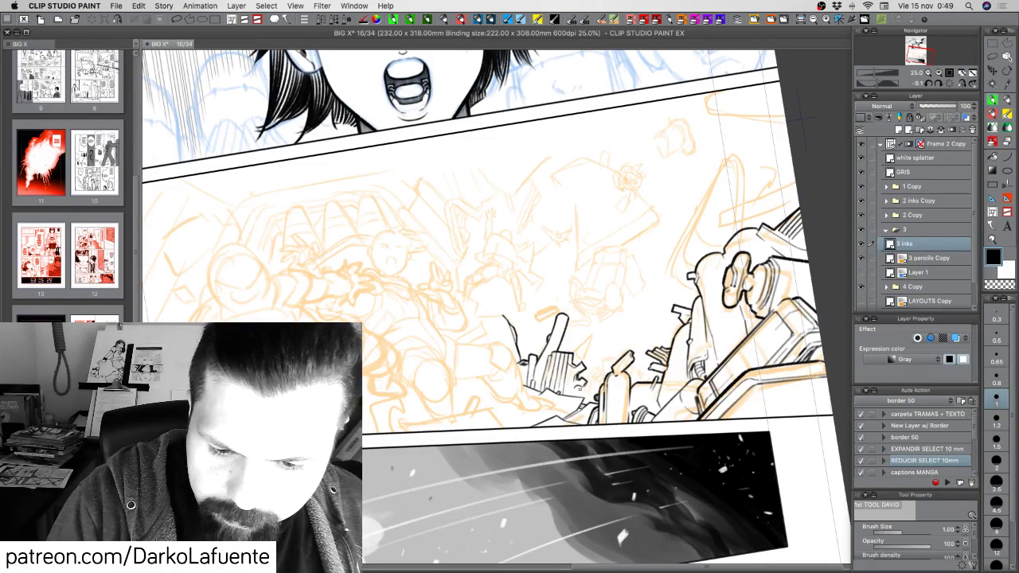
drag(579, 389, 580, 395)
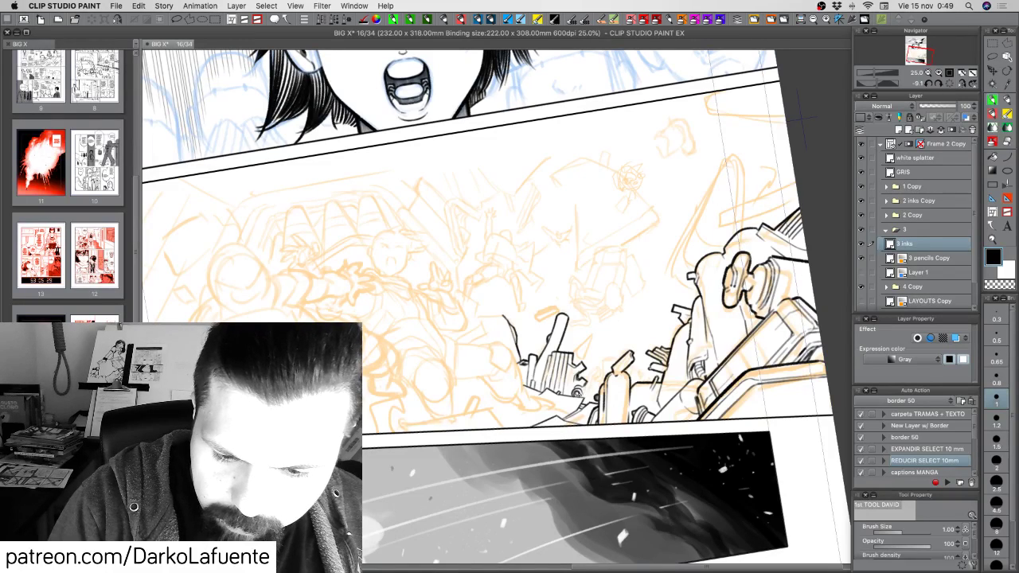
drag(581, 387, 584, 395)
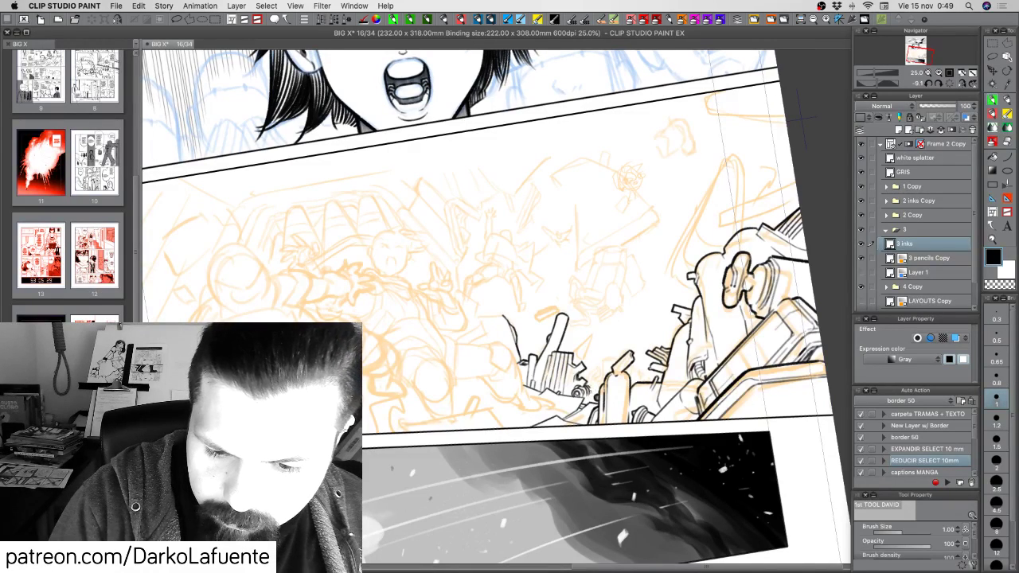
drag(589, 387, 608, 378)
key(super+z)
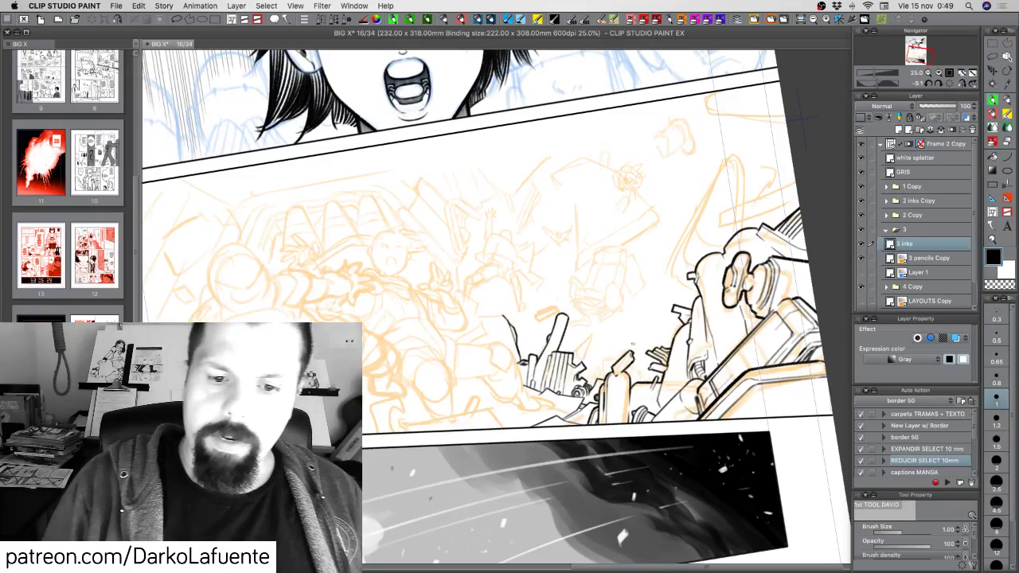
Set the brush size to 1.2 and ink the jumbled small debris between the ridged slab and the upright cylinder.
key(r)
drag(475, 404, 532, 419)
mouse_move(589, 328)
mouse_down()
mouse_move(581, 336)
mouse_move(597, 326)
mouse_move(694, 434)
mouse_move(707, 464)
mouse_up()
key(c)
key(shift+space)
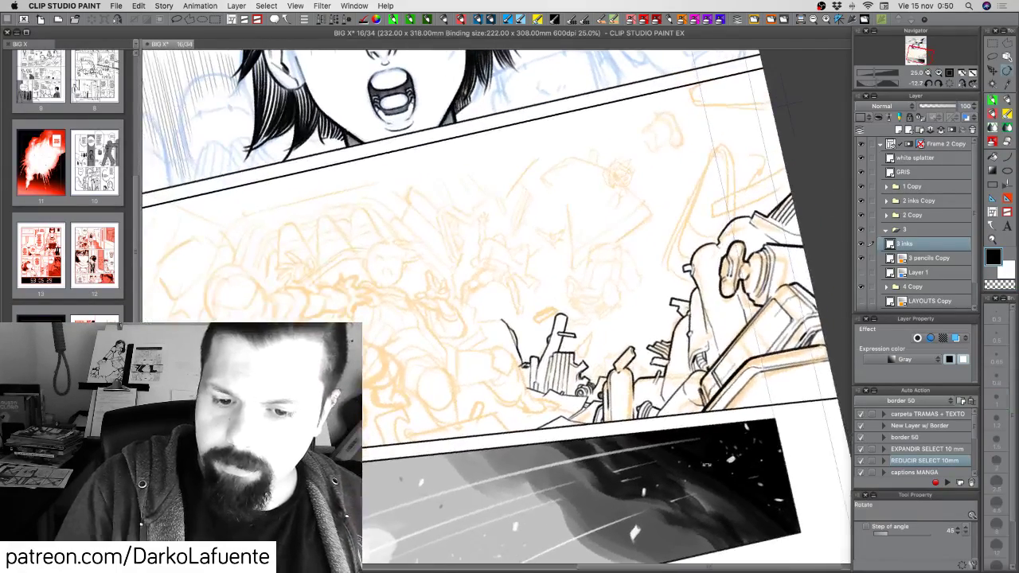
key(])
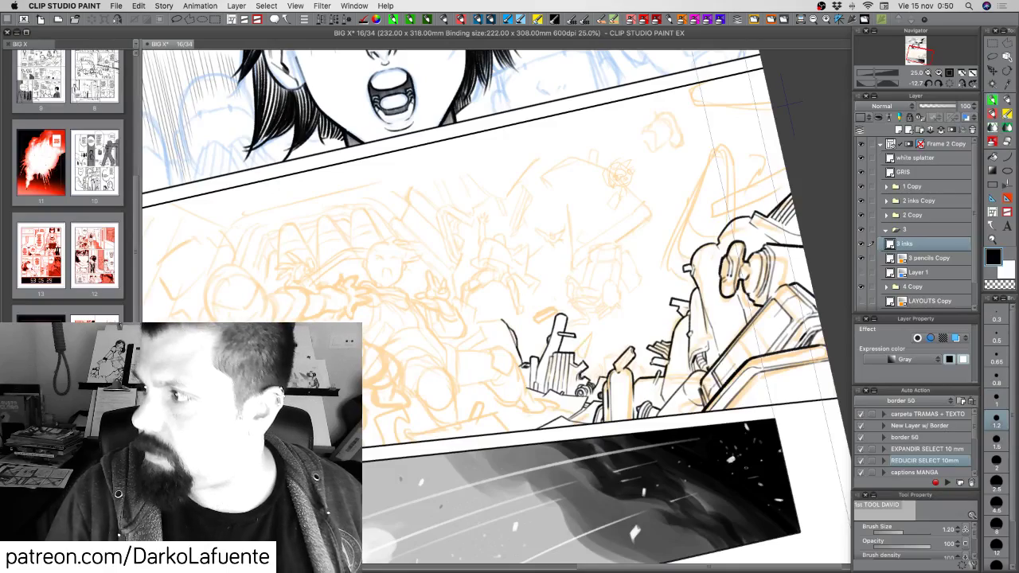
key(shift+space)
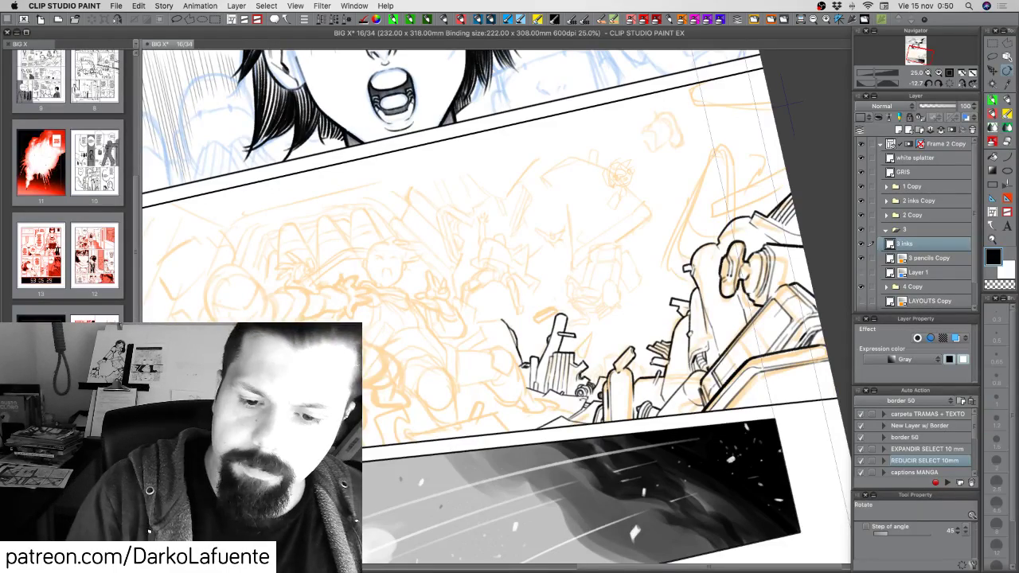
drag(746, 468, 770, 424)
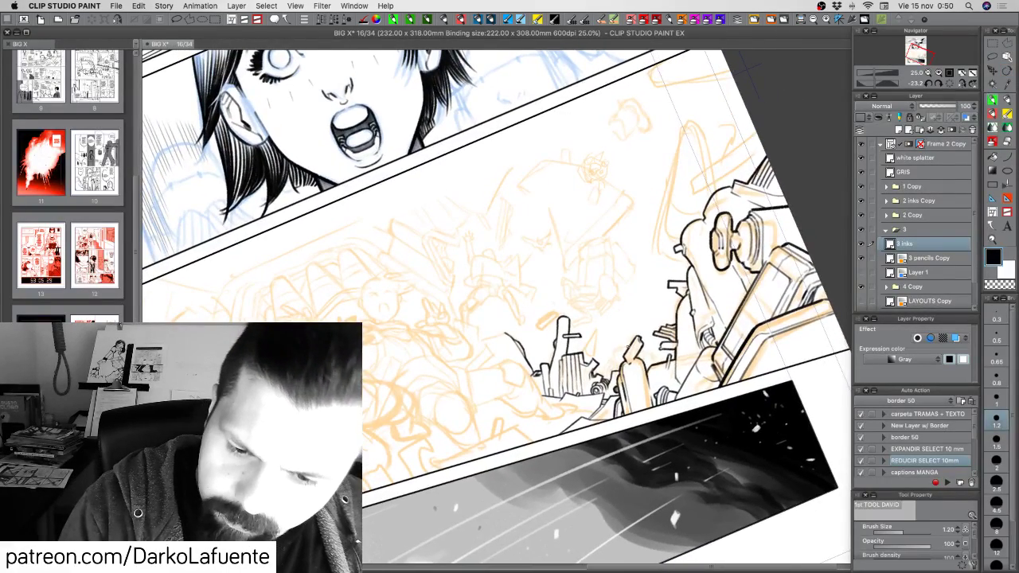
mouse_move(629, 347)
mouse_down()
mouse_move(602, 380)
mouse_move(616, 370)
mouse_up()
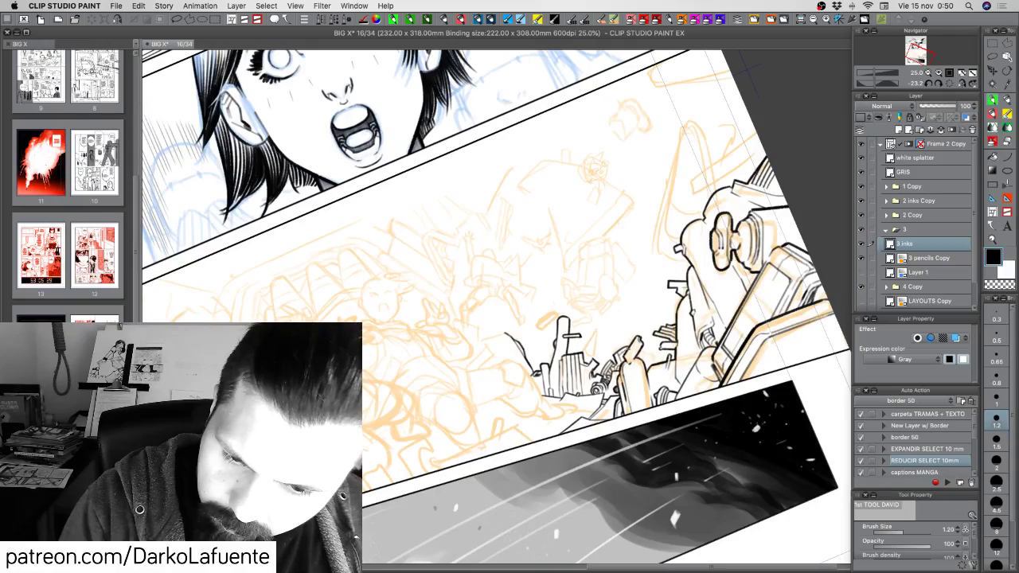
Ink the small broken pieces on the other side of the upright cylinder, towards the large machinery.
key(r)
drag(721, 250, 720, 354)
key(p)
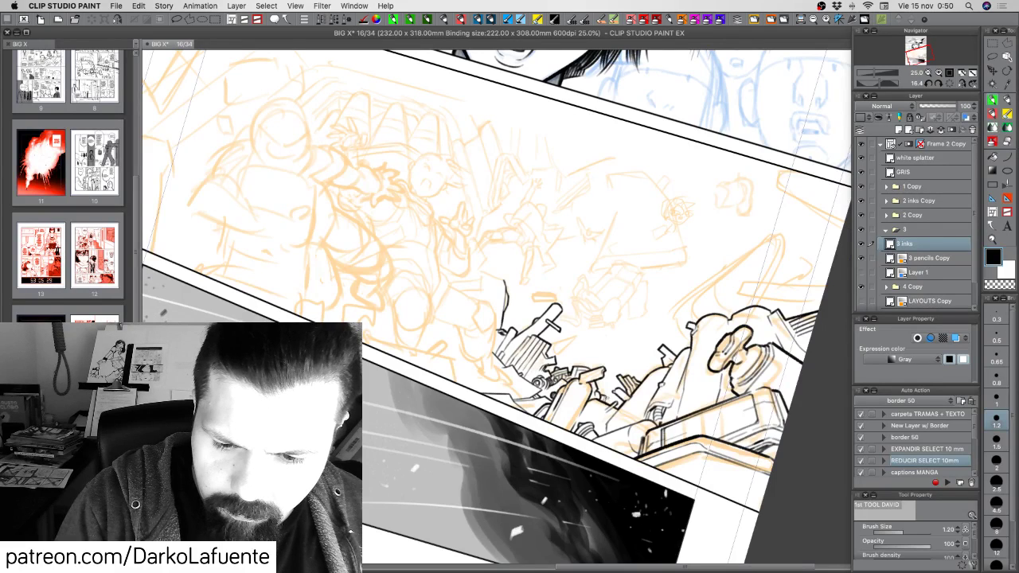
drag(609, 386, 621, 379)
drag(607, 383, 613, 399)
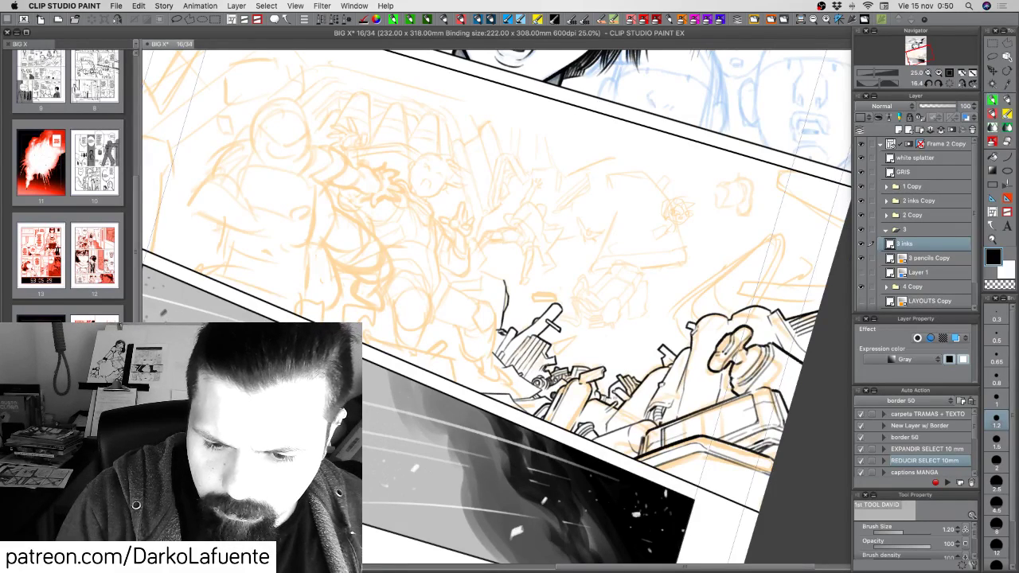
Set the brush size to 1, add small dots and marks along the tall curved machinery, save the page and check the inks against the pencils.
key(r)
drag(691, 379, 711, 325)
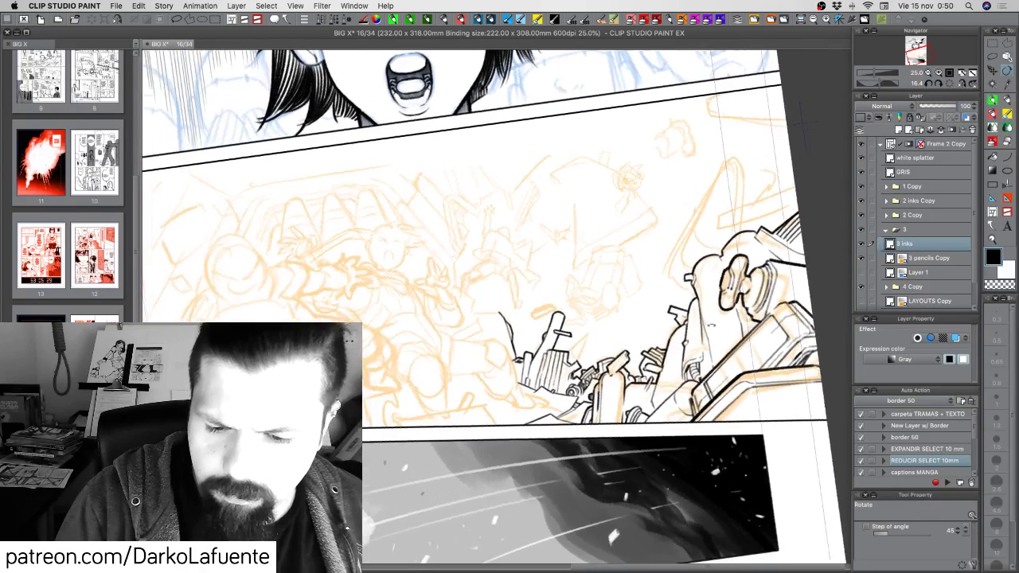
click(996, 402)
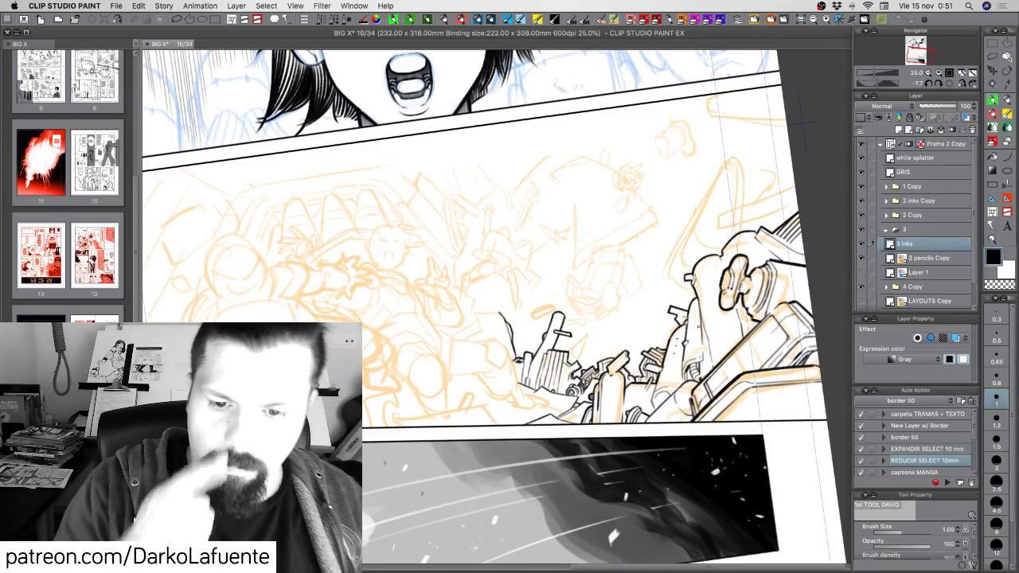
key(super+s)
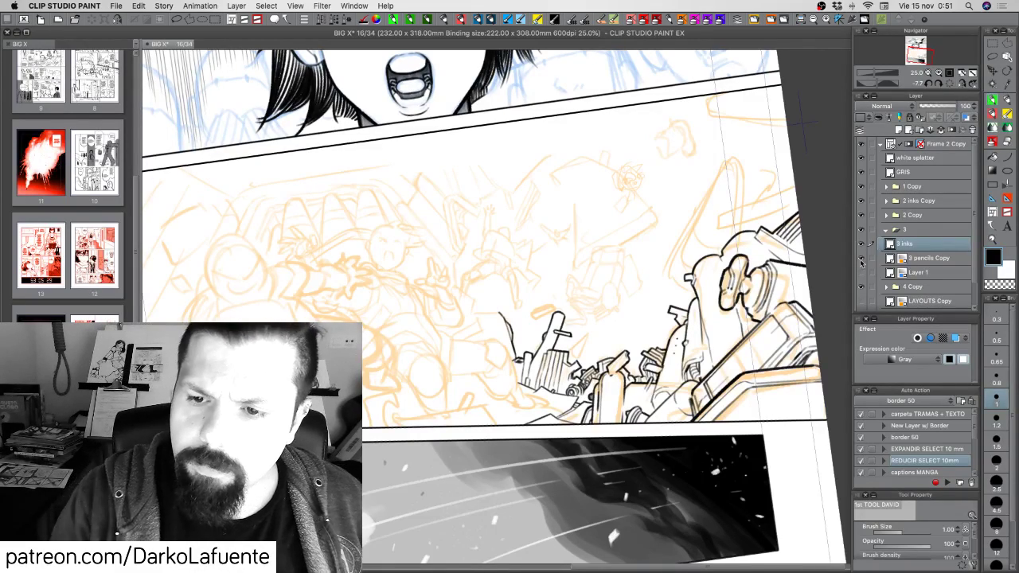
click(860, 258)
click(860, 259)
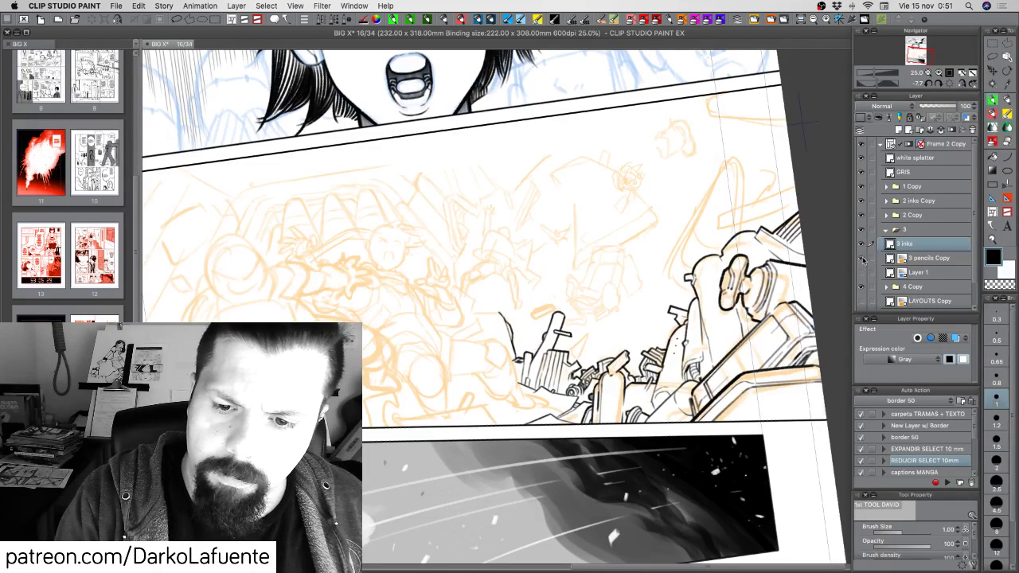
Ink the headrest of the seat floating above the debris and begin its long outer edge.
drag(744, 451, 723, 464)
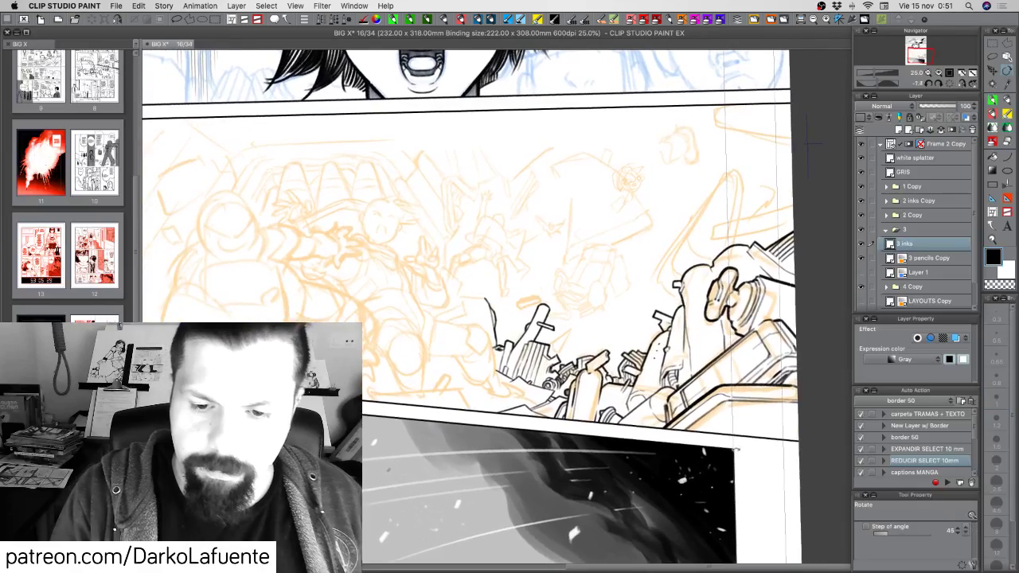
drag(745, 413, 741, 439)
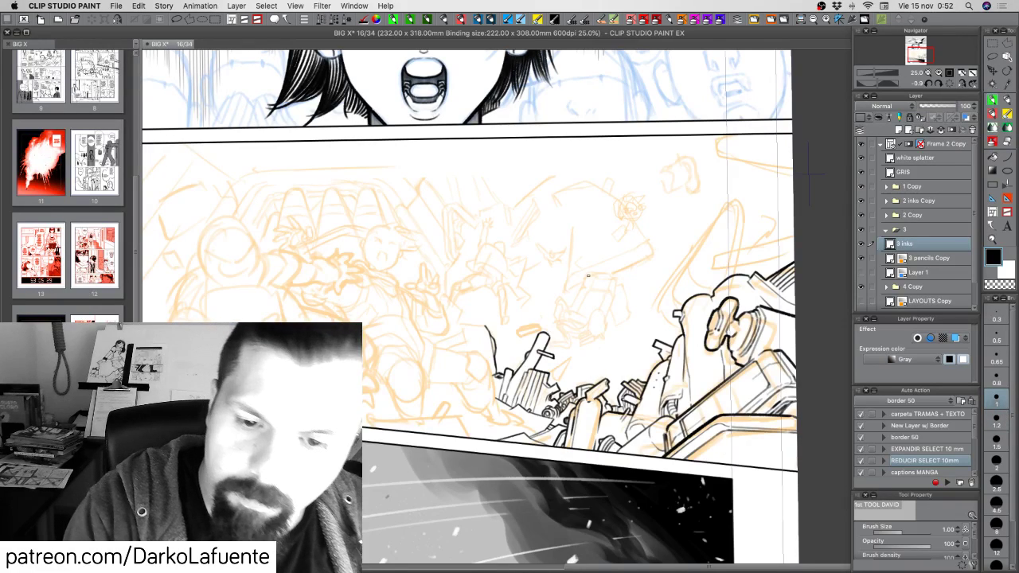
drag(590, 273, 584, 286)
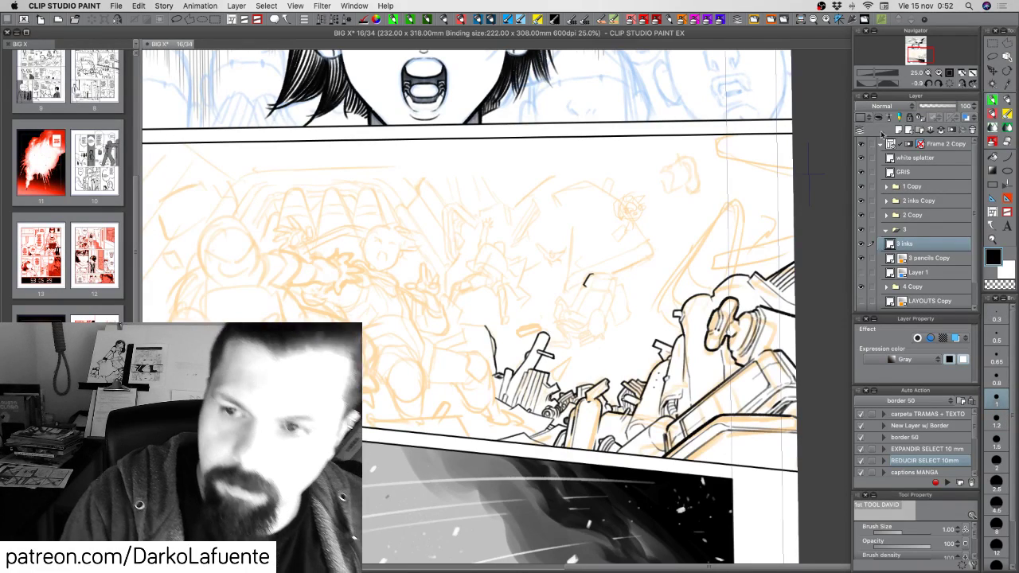
click(937, 72)
mouse_move(645, 340)
mouse_down()
mouse_move(613, 343)
mouse_move(576, 364)
mouse_move(589, 379)
mouse_move(547, 294)
mouse_move(549, 313)
mouse_move(583, 291)
mouse_move(581, 344)
mouse_up()
key(r)
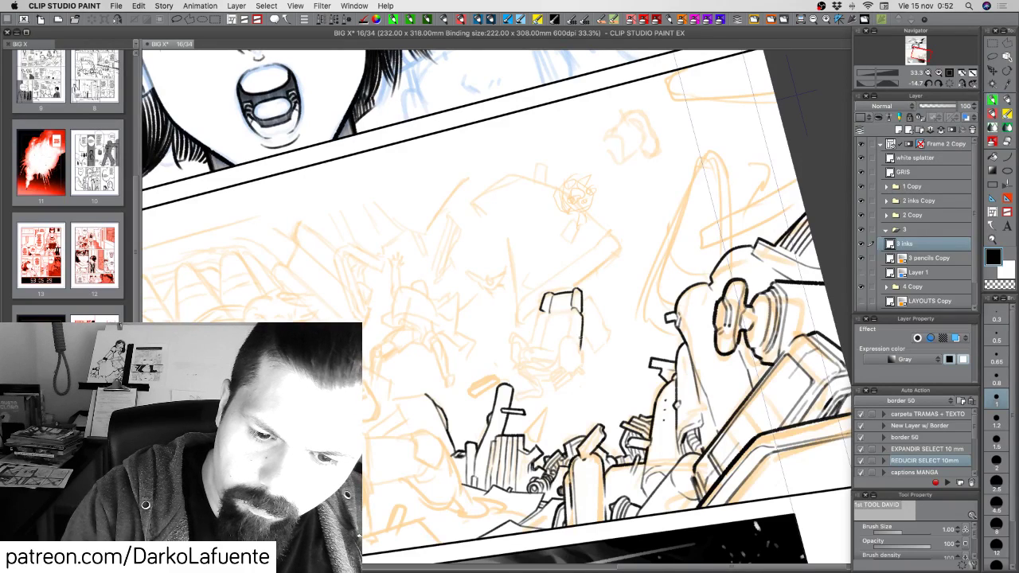
Redo the outer edge of the floating seat and ink the backrest's inner and opposite side lines.
key(ctrl+z)
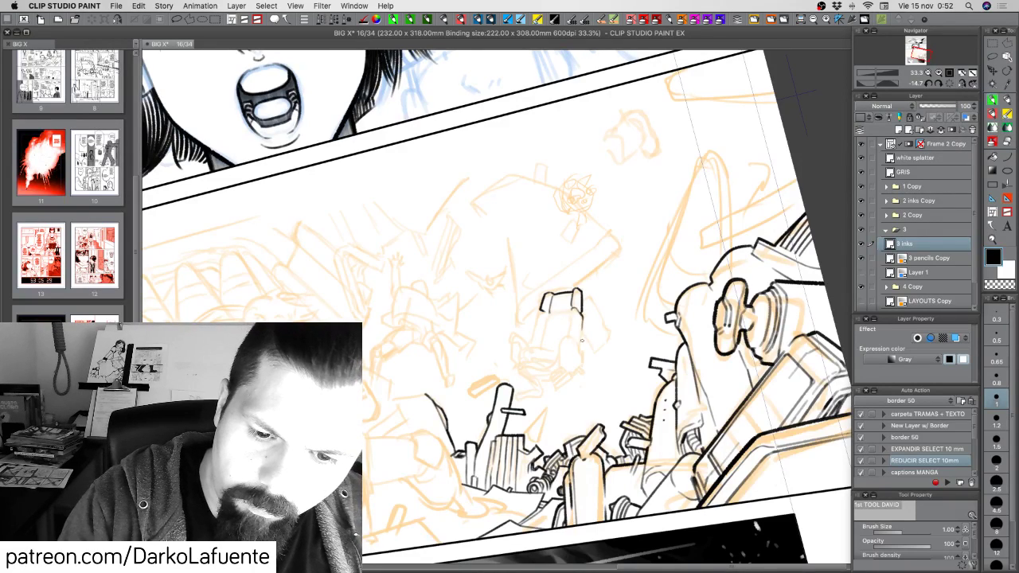
drag(581, 332, 580, 348)
key(ctrl+z)
drag(569, 313, 568, 334)
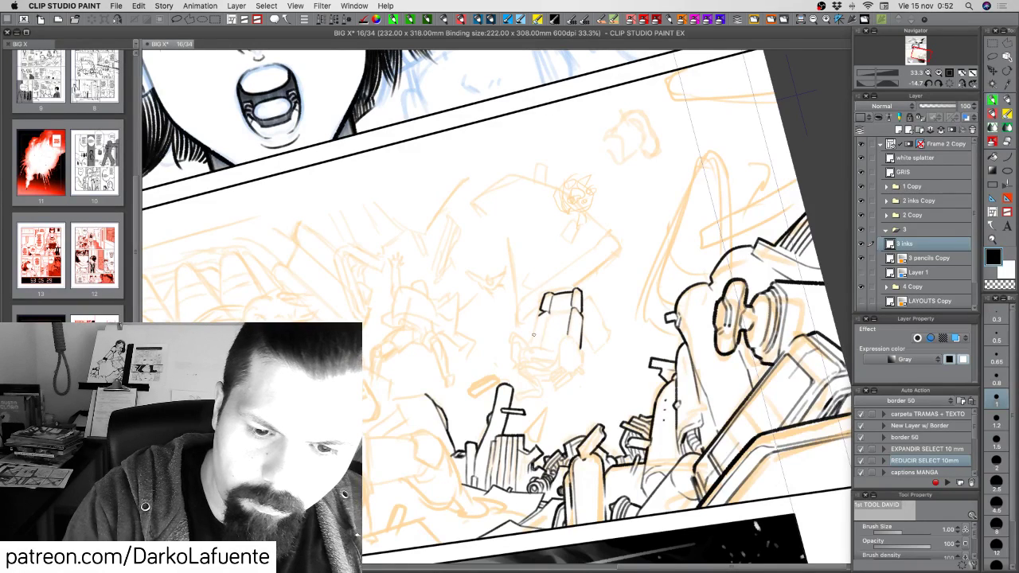
drag(539, 316, 540, 349)
key(super+z)
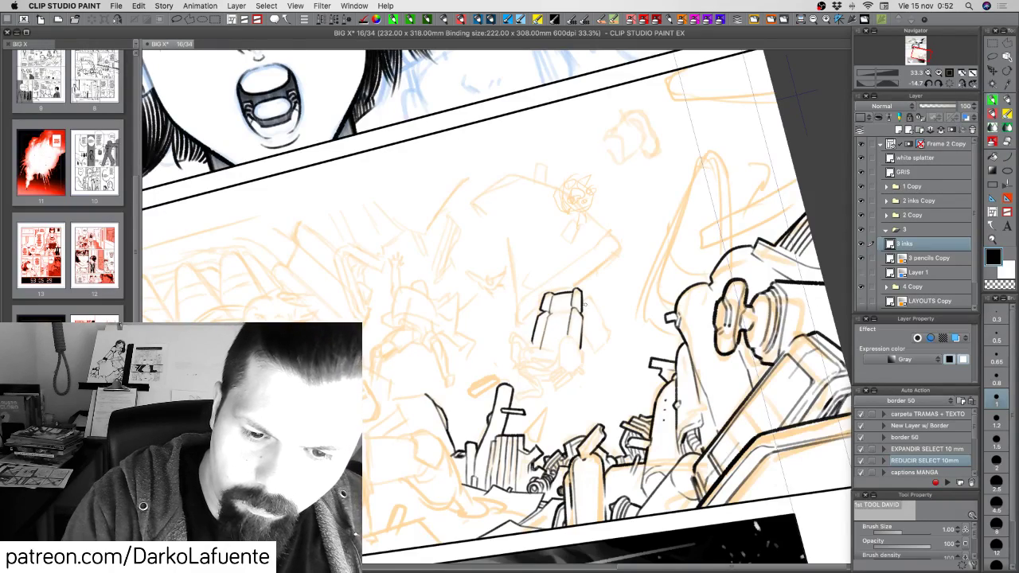
Ink the crease line running across the floating seat's backrest.
key(minus)
key(minus)
key(minus)
key(minus)
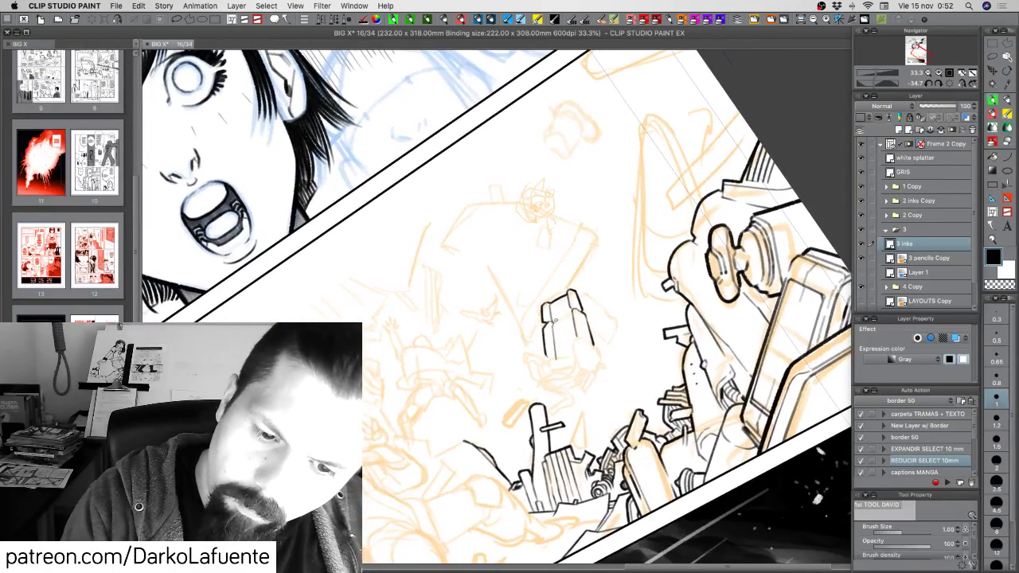
drag(554, 321, 571, 311)
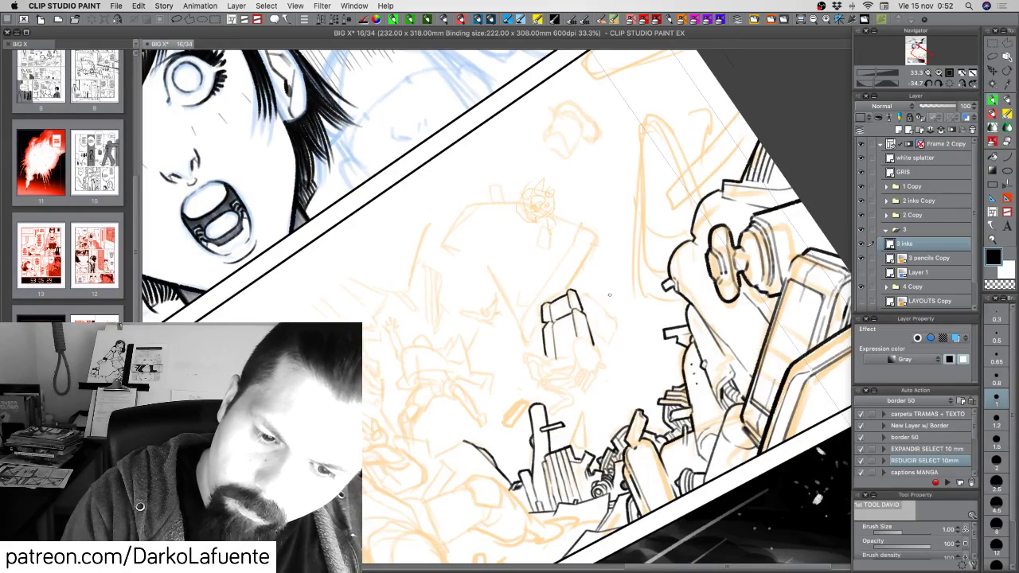
Ink the rounded part at the lower end of the floating seat's backrest.
mouse_move(623, 370)
mouse_down()
mouse_move(609, 396)
mouse_move(584, 392)
mouse_up()
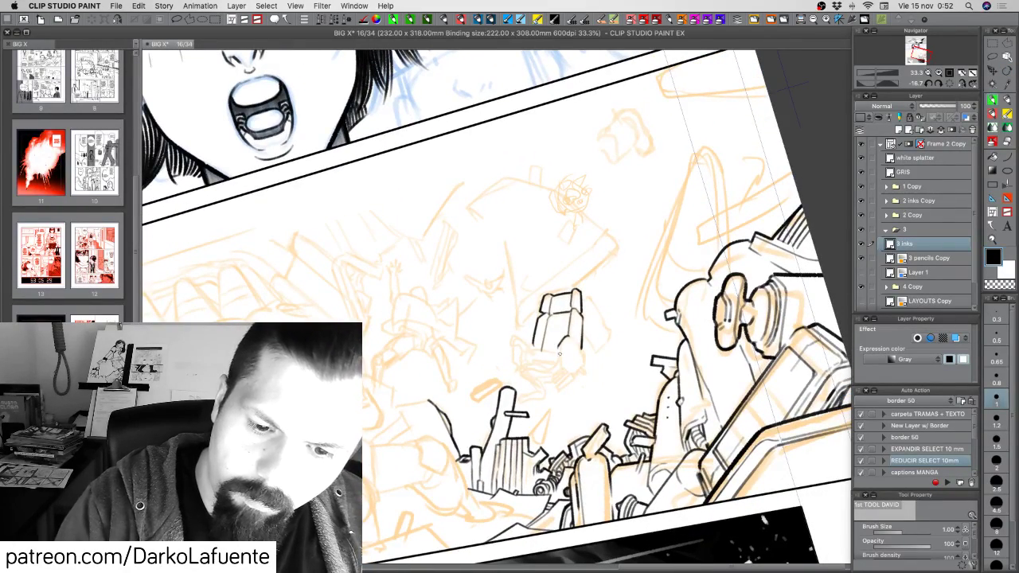
drag(557, 350, 515, 403)
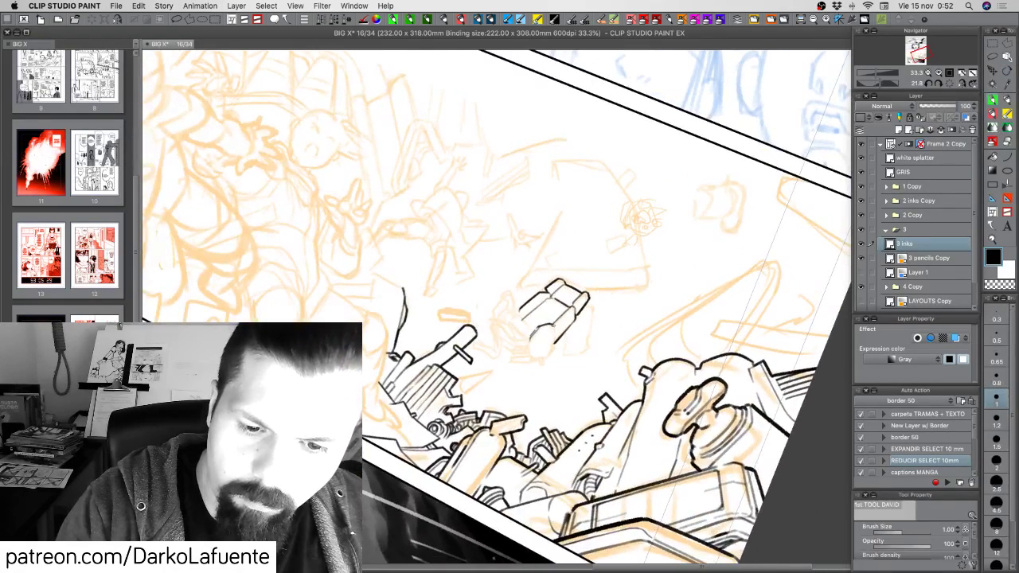
drag(552, 331, 556, 353)
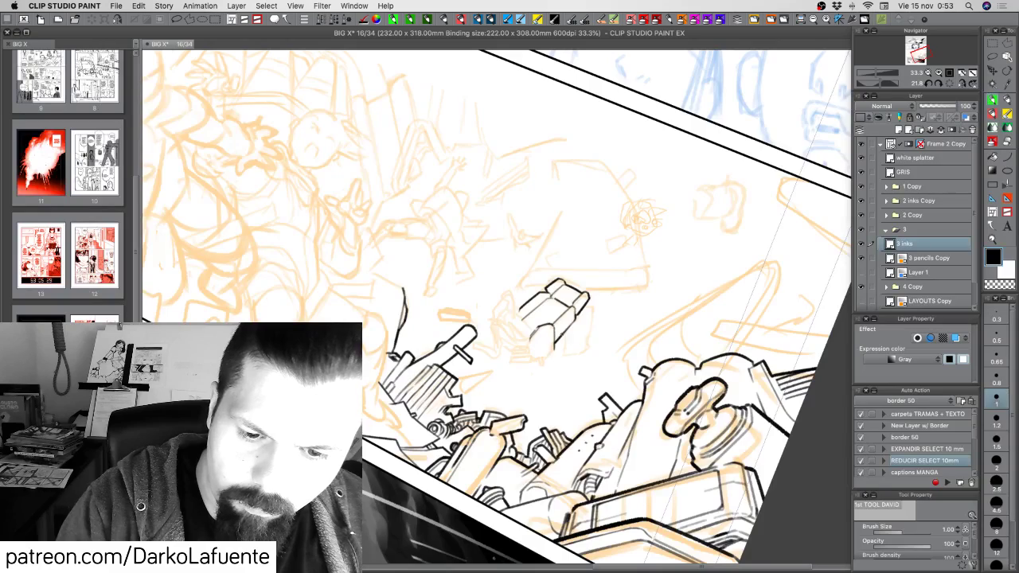
drag(530, 398, 590, 368)
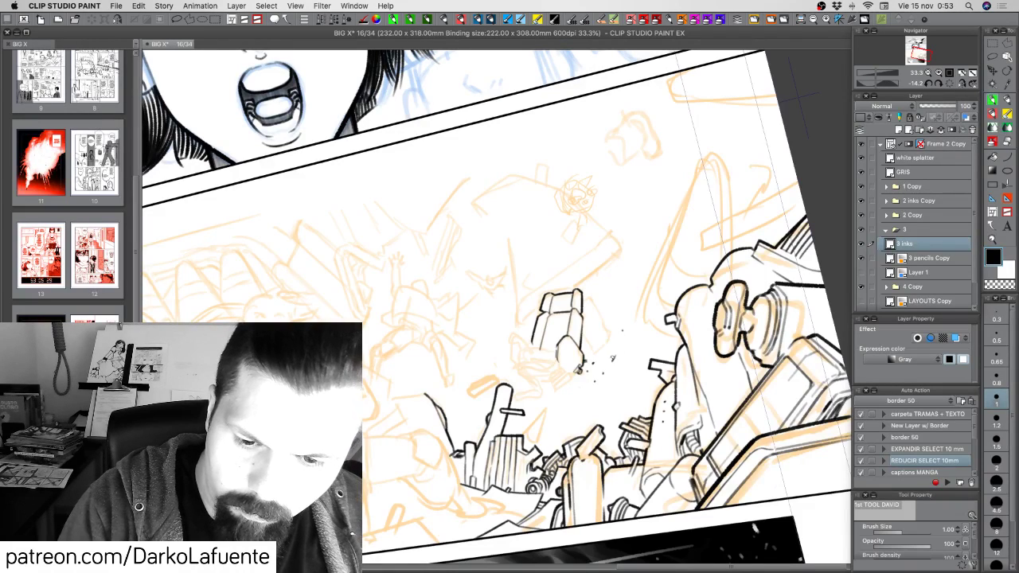
Scatter small ink specks and fragments around the floating seat and save the page.
drag(614, 356, 612, 361)
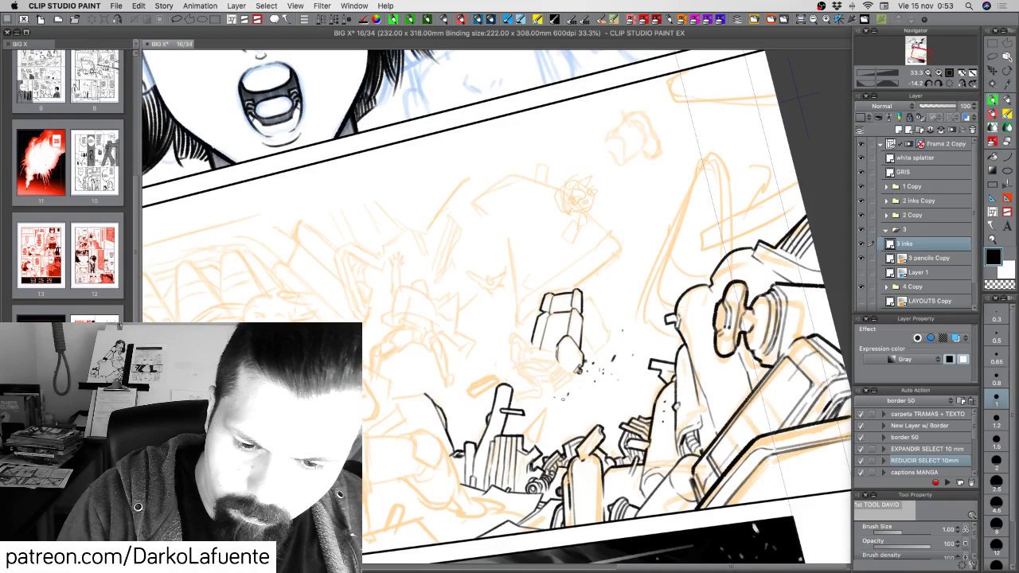
click(575, 391)
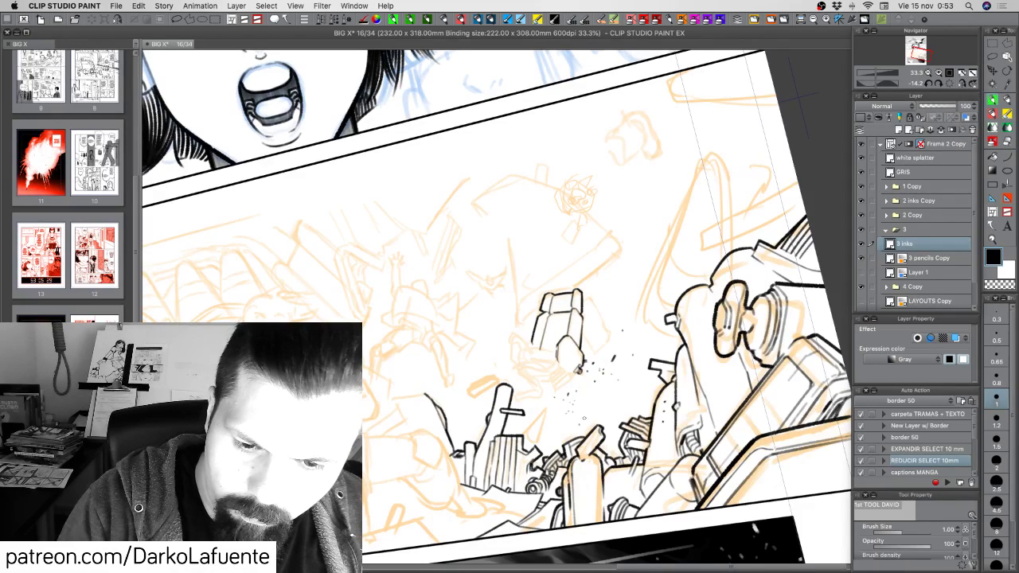
drag(472, 336, 474, 339)
click(471, 363)
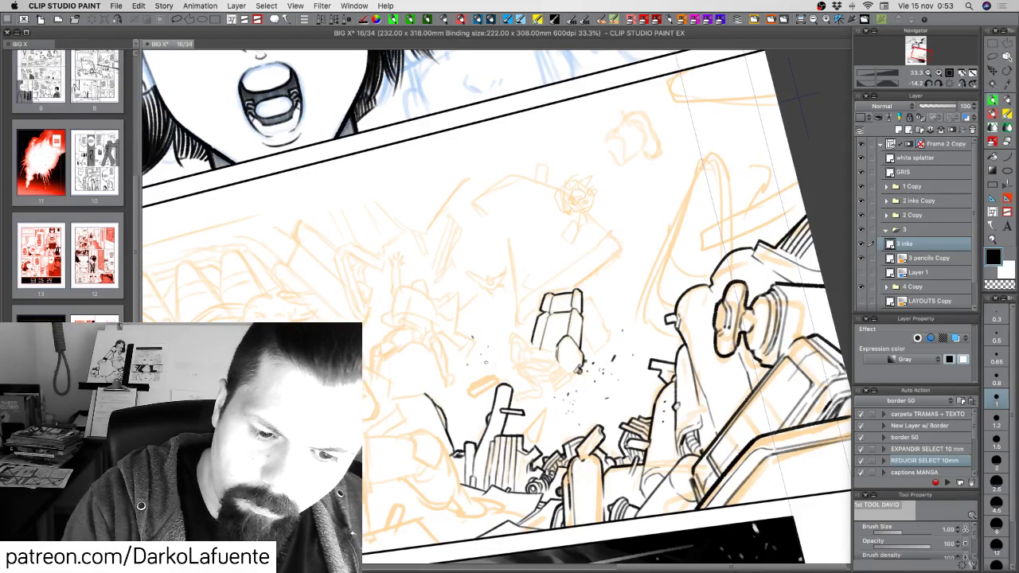
click(495, 357)
click(495, 355)
drag(511, 353, 507, 356)
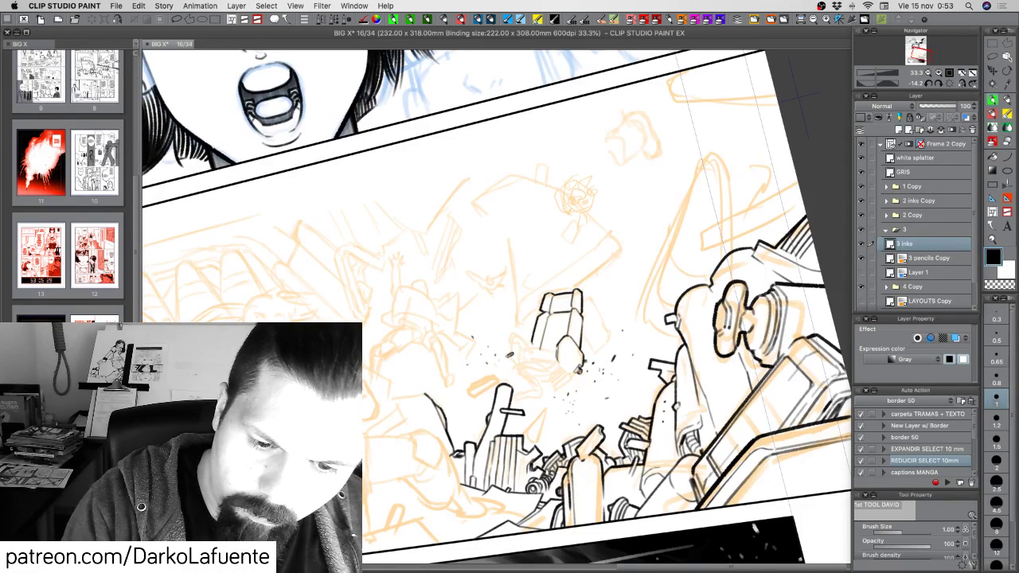
key(super+s)
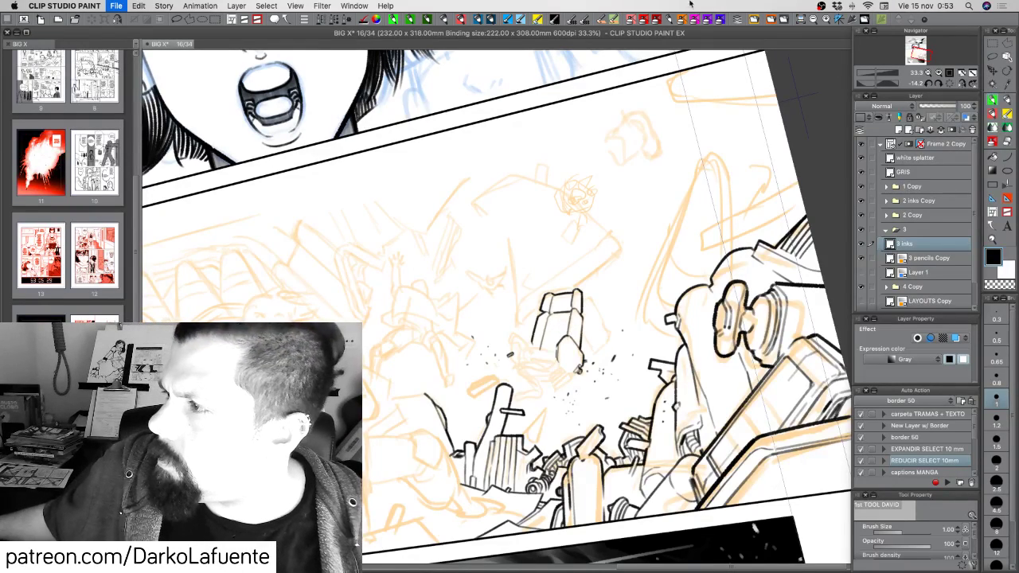
key(super+Tab)
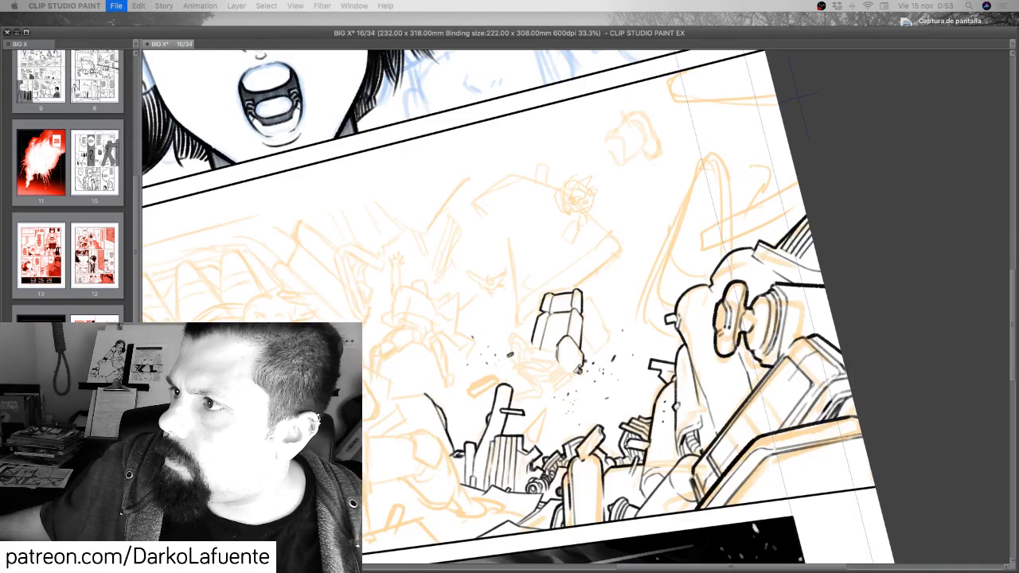
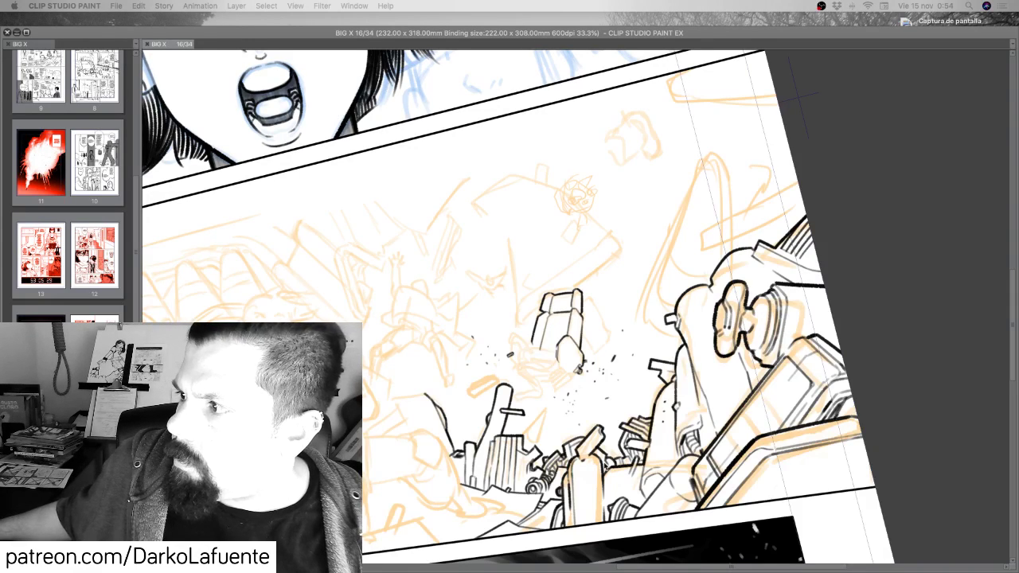
Ink the floating seat's outer side edge and the pointed armrest on the opposite side of its cushion.
key(Tab)
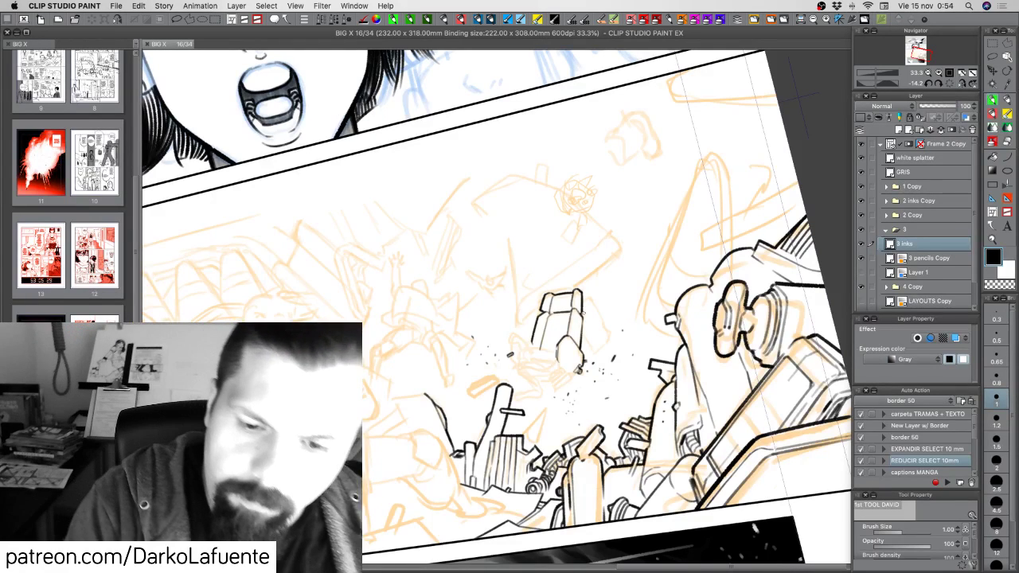
drag(583, 320, 585, 328)
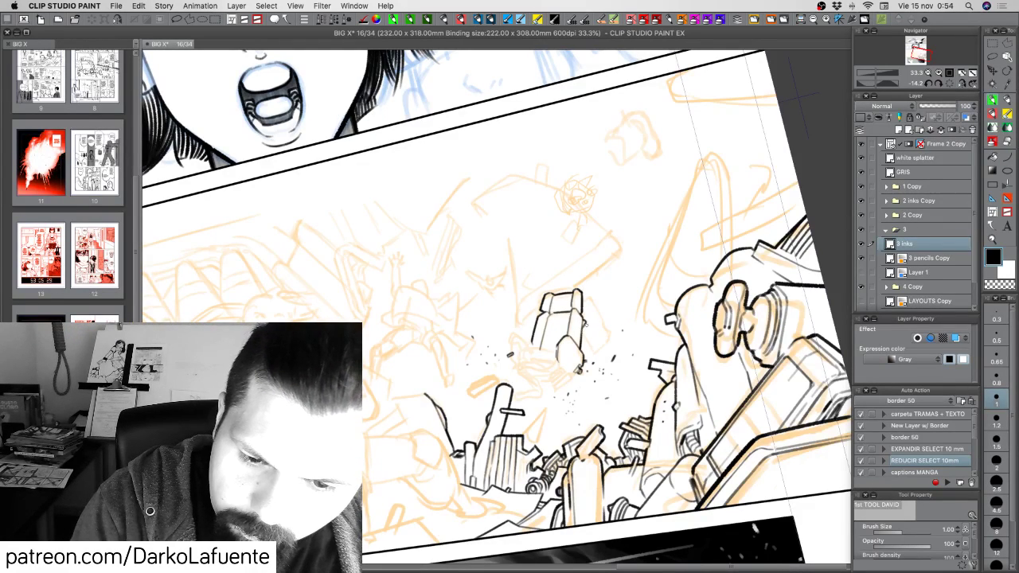
drag(514, 334, 514, 338)
drag(606, 368, 610, 366)
key(shift+space)
drag(657, 329, 661, 311)
drag(595, 368, 607, 338)
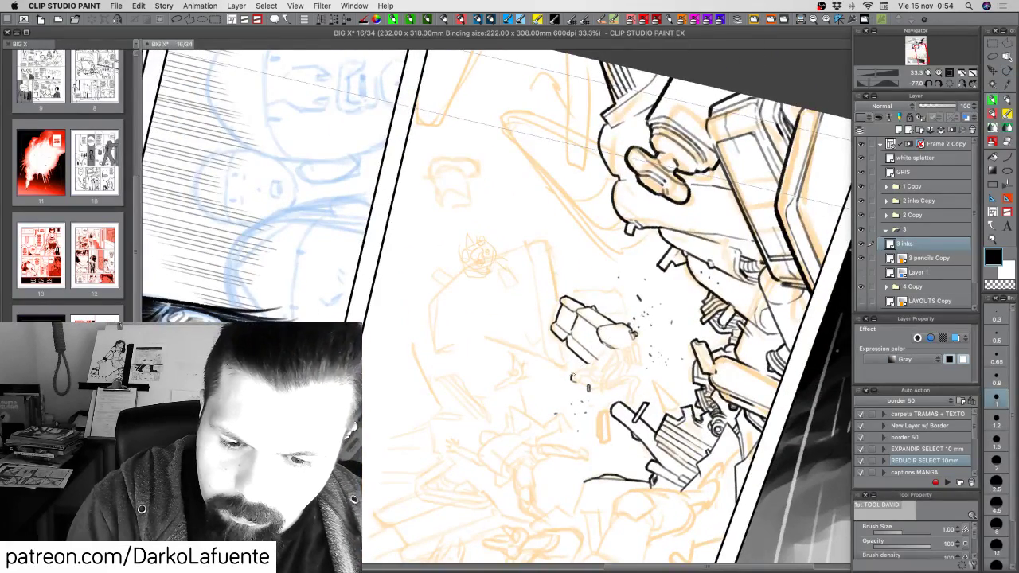
drag(571, 377, 590, 363)
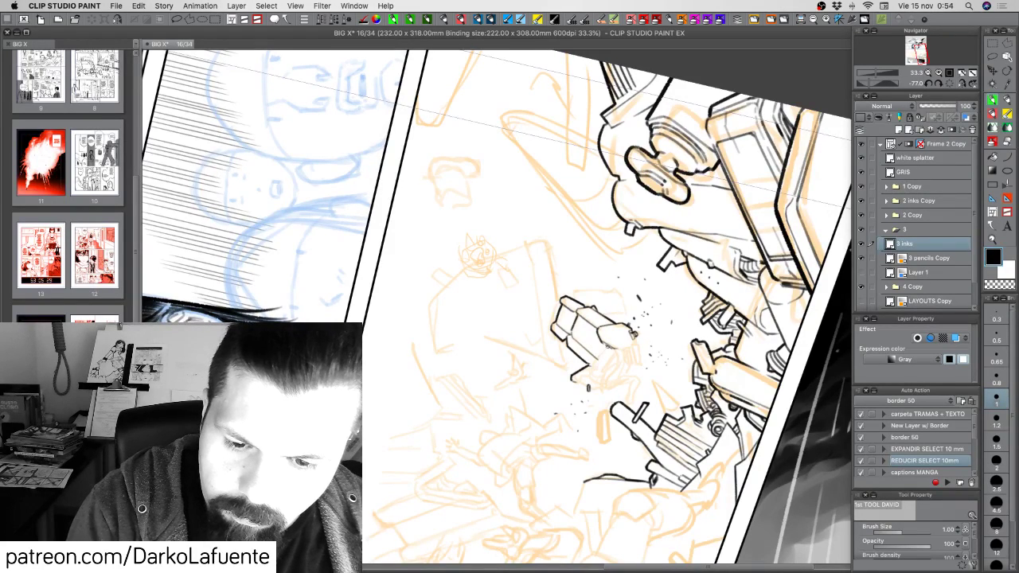
drag(592, 365, 590, 371)
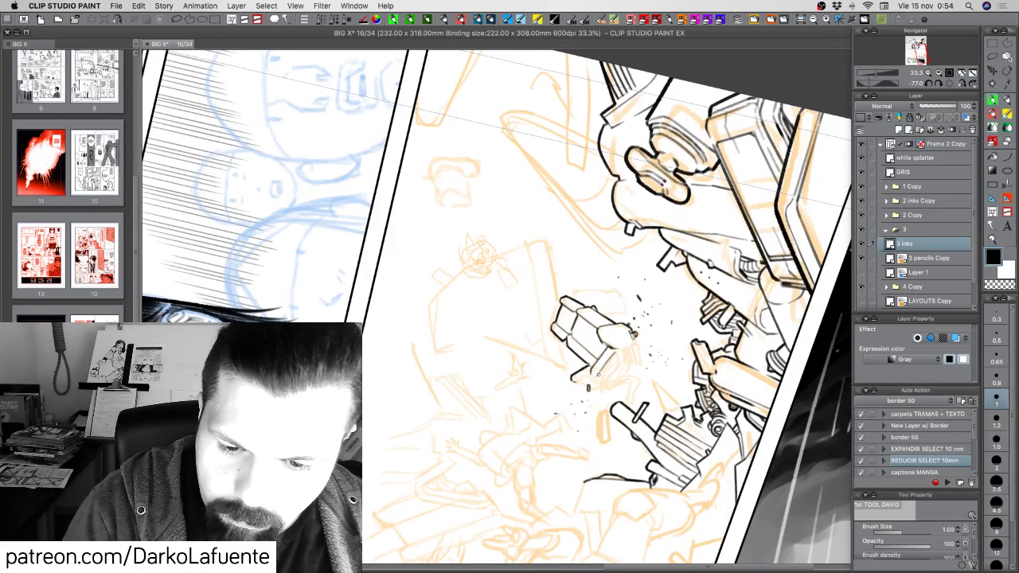
Ink the front edge of the floating seat's cushion between the two armrests, undoing the stray strokes.
mouse_move(619, 347)
mouse_down()
mouse_move(599, 378)
mouse_move(605, 370)
mouse_move(553, 371)
mouse_up()
key(super+z)
key(super+z)
key(r)
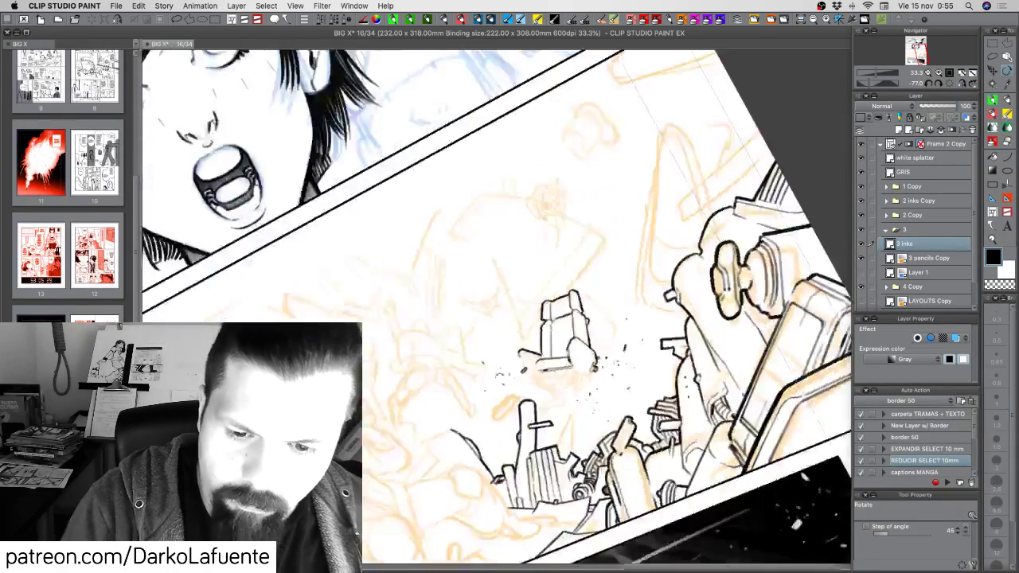
drag(557, 302, 517, 348)
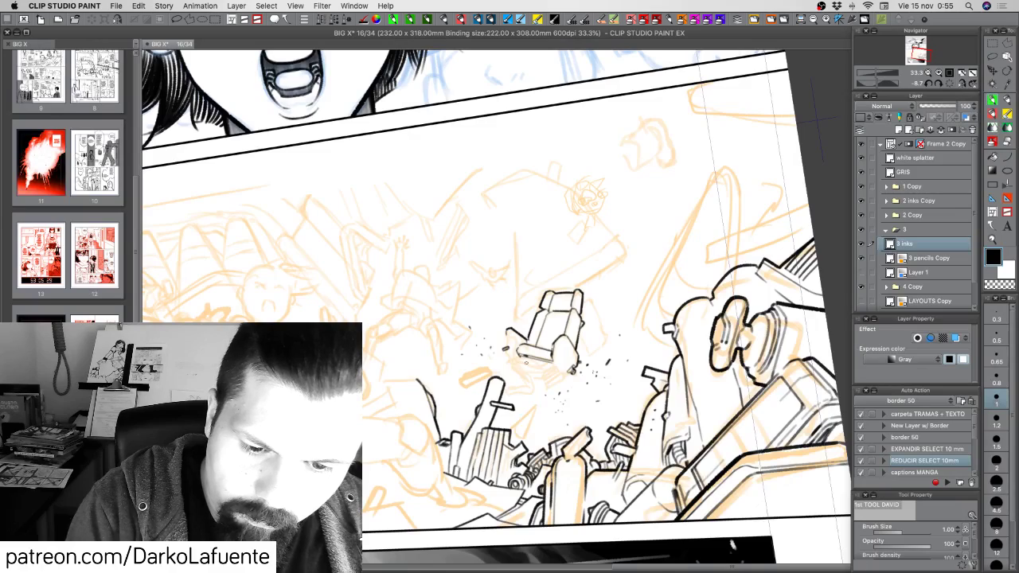
drag(519, 356, 522, 362)
mouse_move(574, 374)
mouse_down()
mouse_move(611, 362)
mouse_move(565, 371)
mouse_up()
Clean up the cushion's front edge by alternating between transparent colour and black ink.
key(r)
key(c)
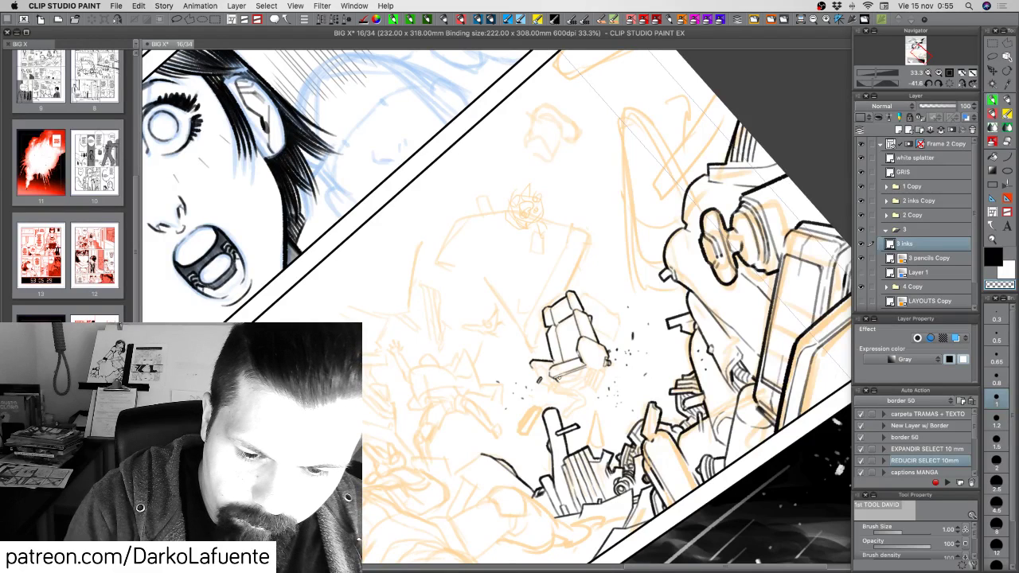
key(c)
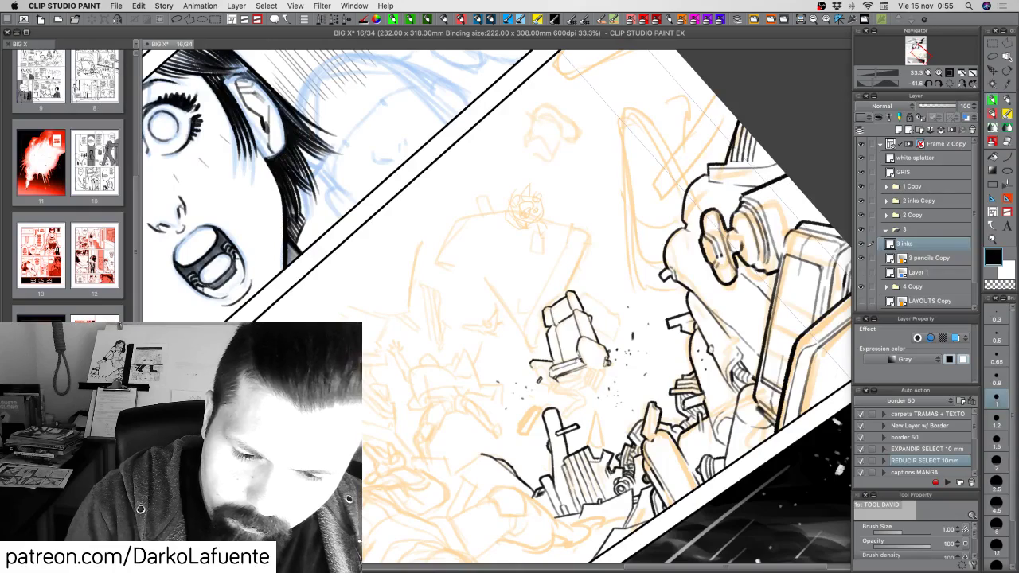
key(c)
key(c)
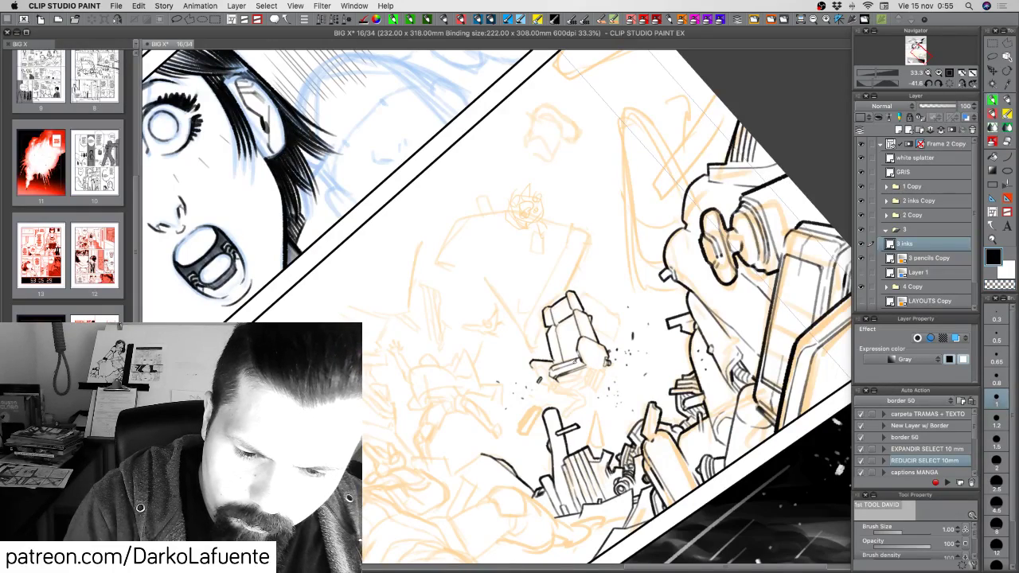
Ink the outer side and lower end of the floating seat's pointed armrest.
key(r)
drag(582, 386, 545, 381)
key(p)
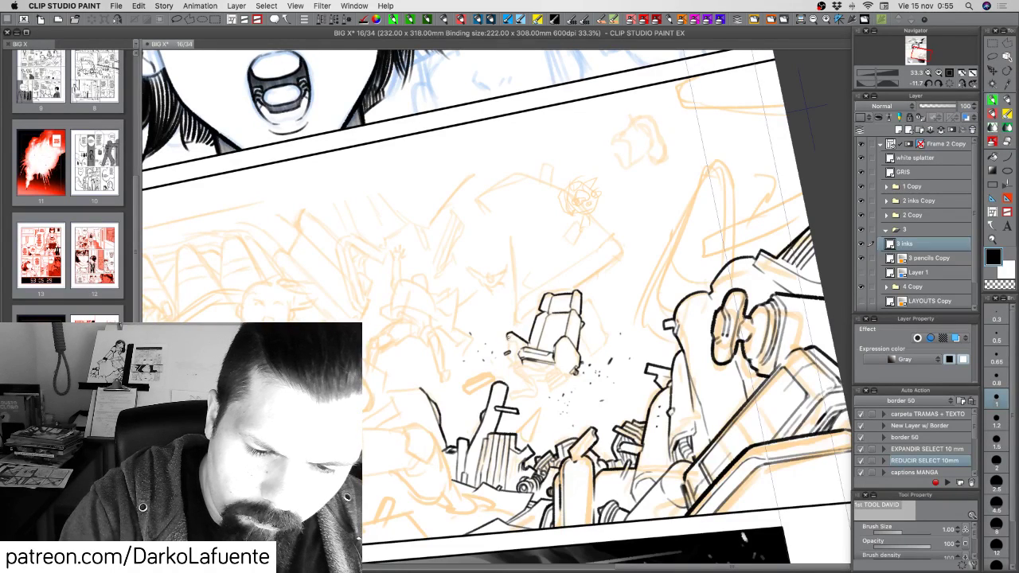
drag(509, 336, 518, 356)
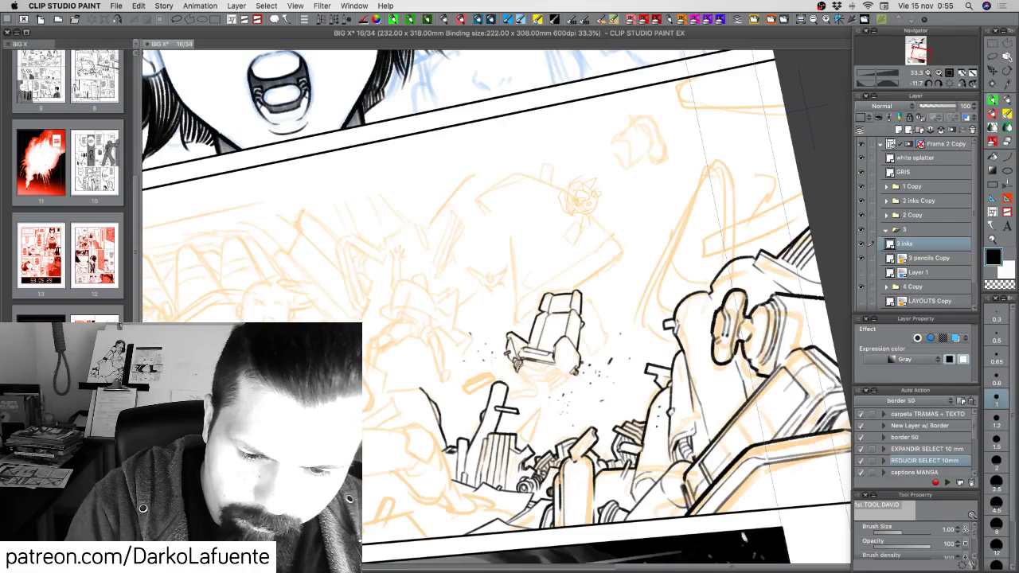
Ink the first frame lines beneath the floating seat's cushion.
key(r)
mouse_move(568, 374)
mouse_down()
mouse_move(594, 317)
mouse_move(580, 338)
mouse_up()
key(r)
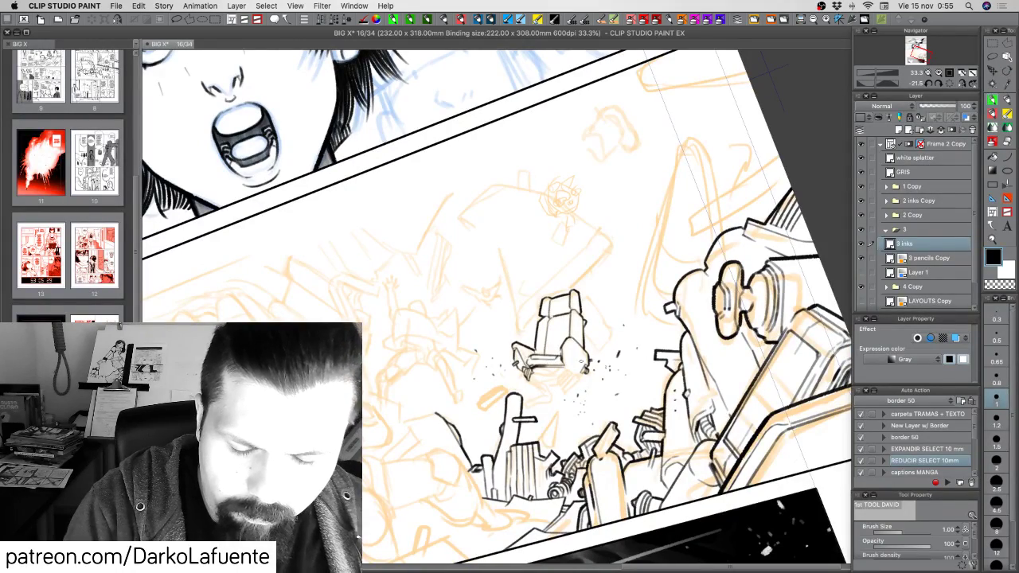
key(shift+space)
mouse_move(581, 362)
mouse_down()
mouse_move(545, 372)
mouse_move(553, 381)
mouse_up()
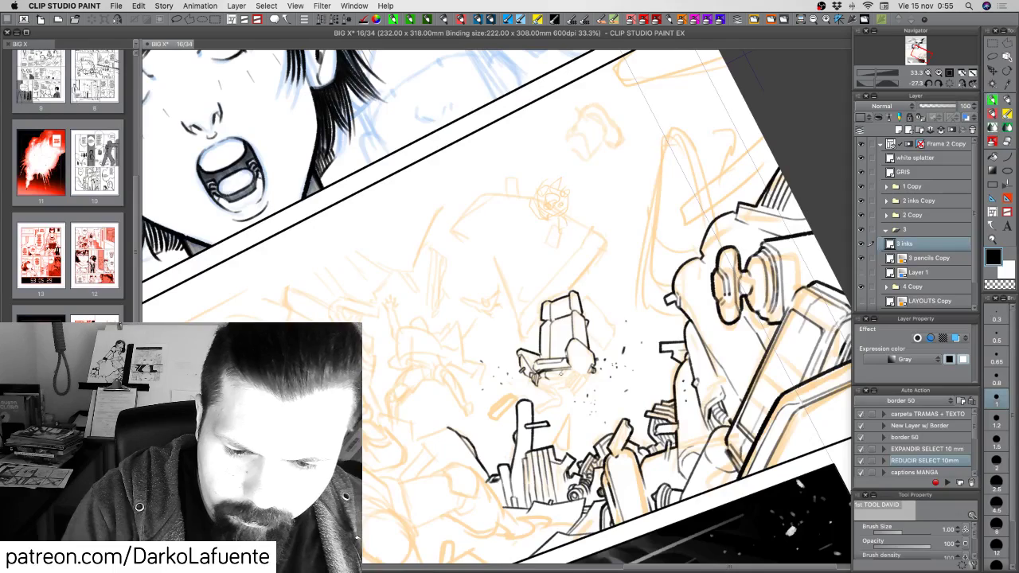
Ink the broken leg and its fittings hanging under the pointed armrest of the floating seat.
key(shift+space)
mouse_move(571, 381)
mouse_down()
mouse_move(582, 382)
mouse_move(571, 389)
mouse_up()
mouse_move(571, 389)
mouse_down()
mouse_move(509, 414)
mouse_move(487, 400)
mouse_up()
key(shift+space)
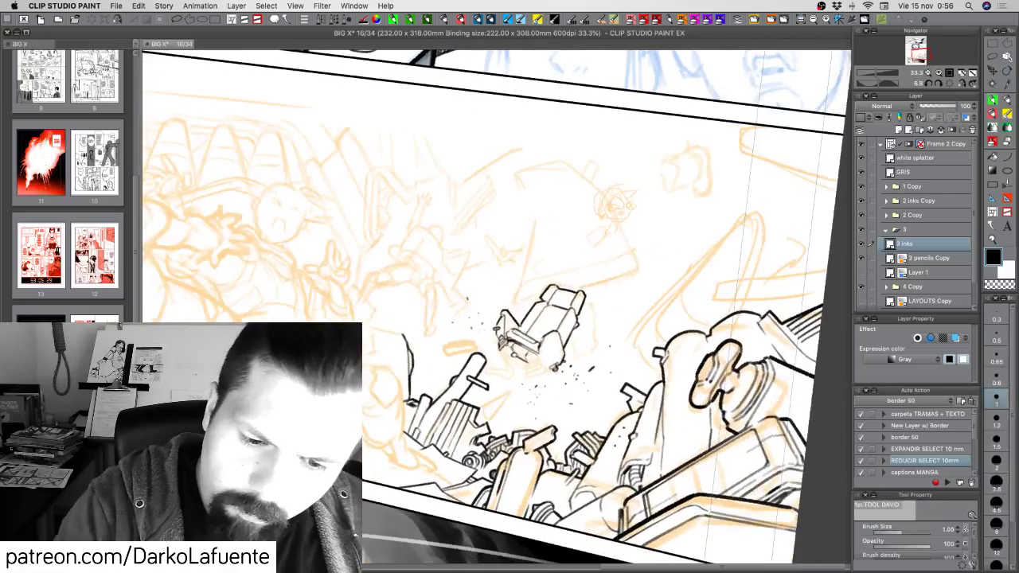
mouse_move(509, 347)
mouse_down()
mouse_move(513, 377)
mouse_move(504, 362)
mouse_up()
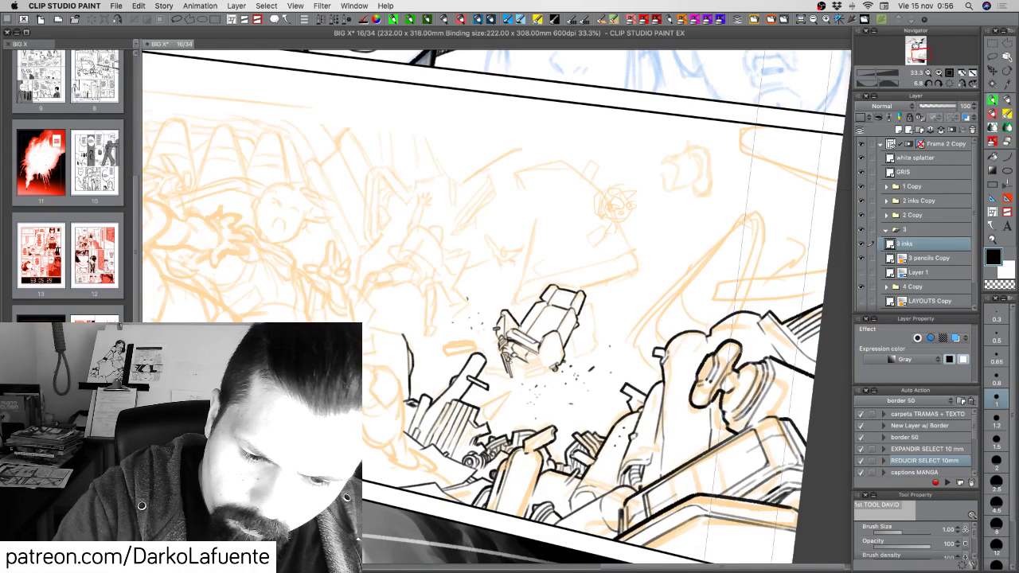
mouse_move(510, 367)
mouse_down()
mouse_move(513, 377)
mouse_move(510, 367)
mouse_up()
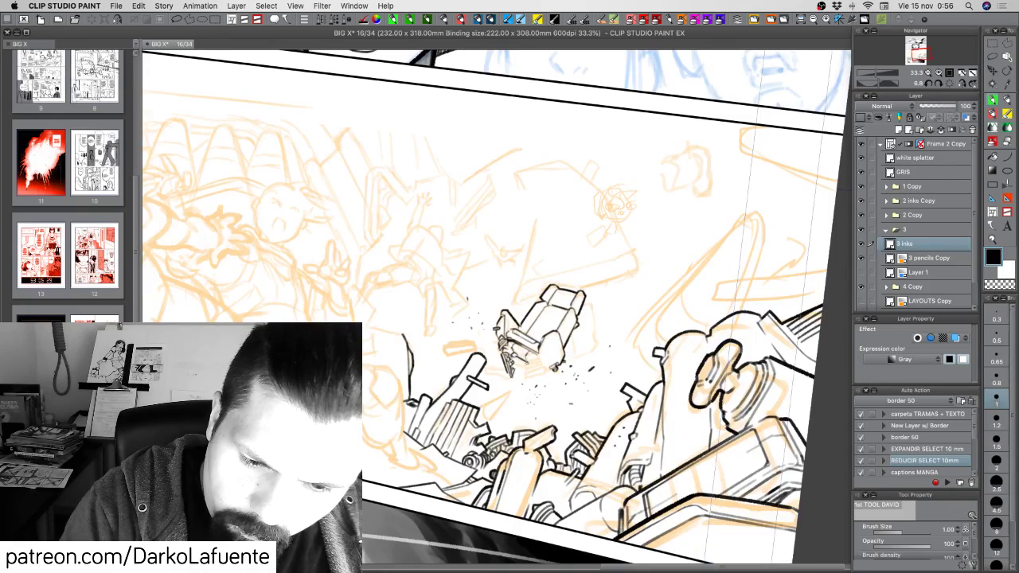
Ink the second broken leg under the rounded armrest of the floating seat.
mouse_move(605, 231)
mouse_down()
mouse_move(626, 281)
mouse_move(610, 374)
mouse_up()
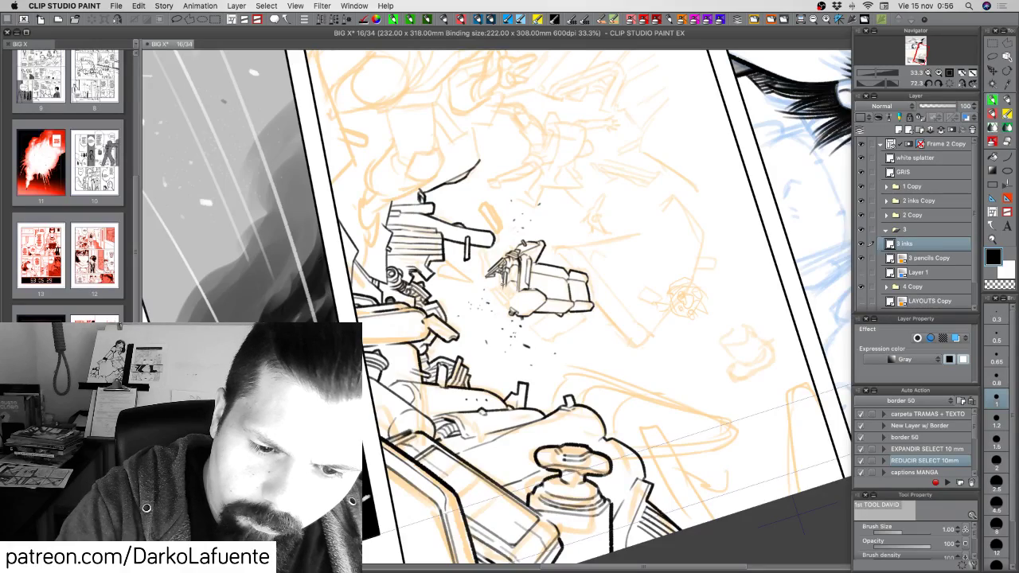
key(r)
mouse_move(509, 350)
mouse_down()
mouse_move(569, 360)
mouse_move(591, 334)
mouse_up()
drag(559, 373, 561, 384)
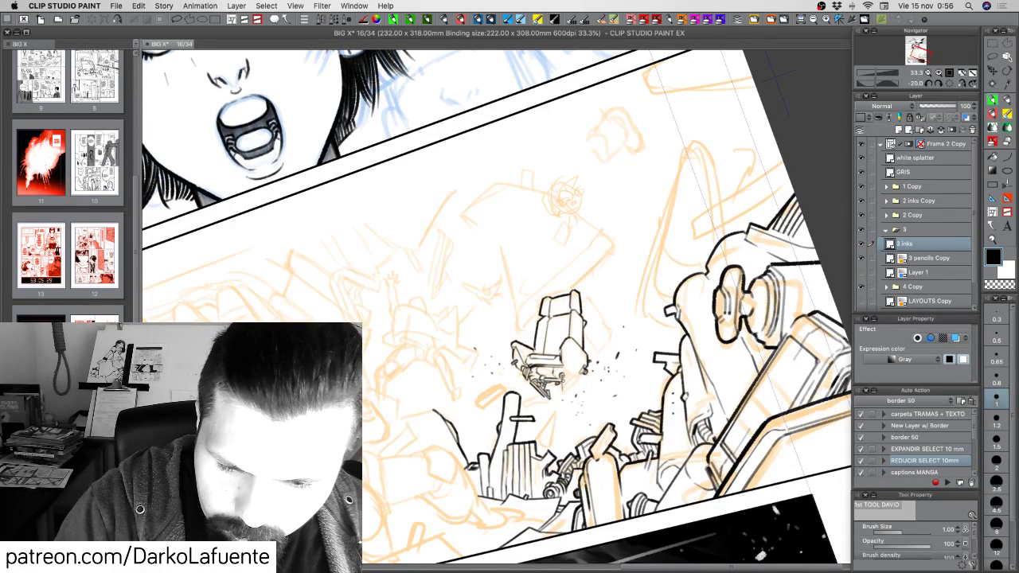
drag(562, 374, 559, 387)
Refine the second leg and underframe of the floating seat, alternating black ink with transparent colour.
key(c)
key(c)
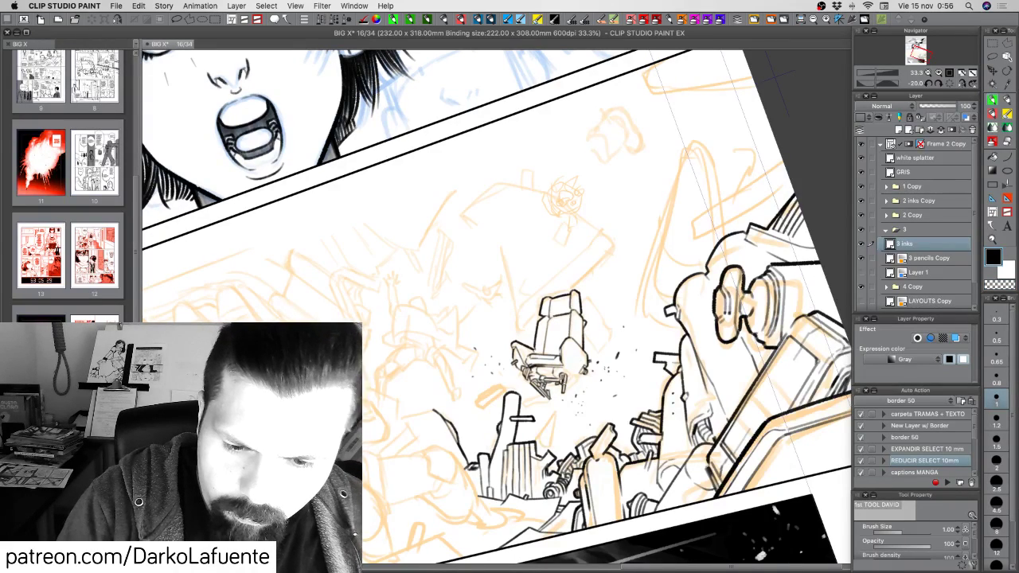
key(c)
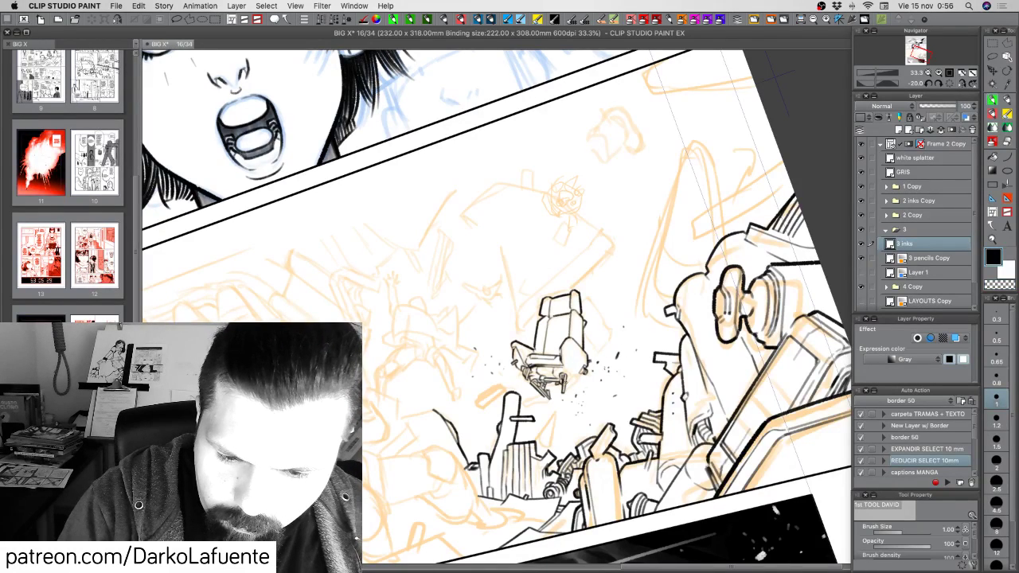
key(c)
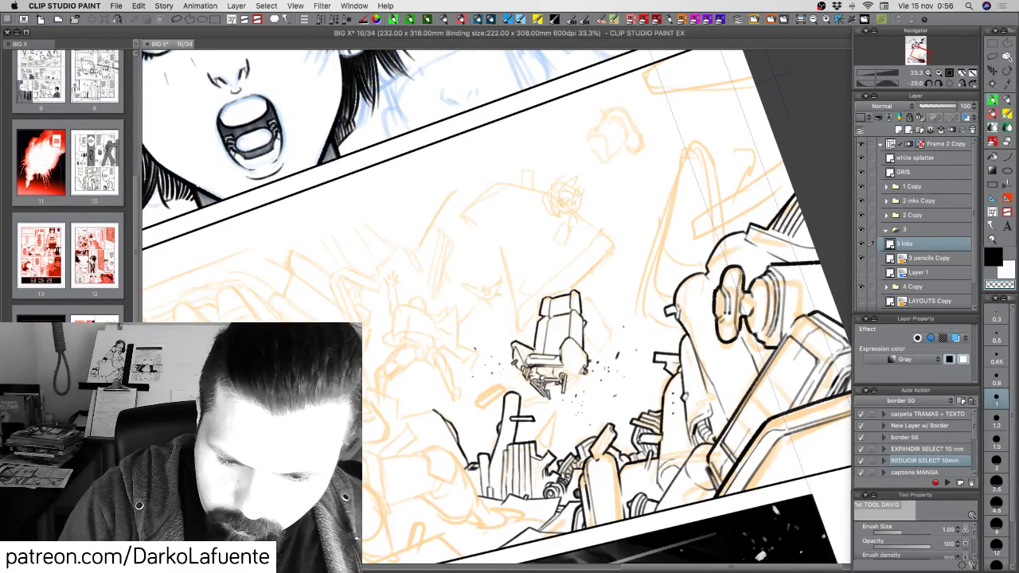
key(c)
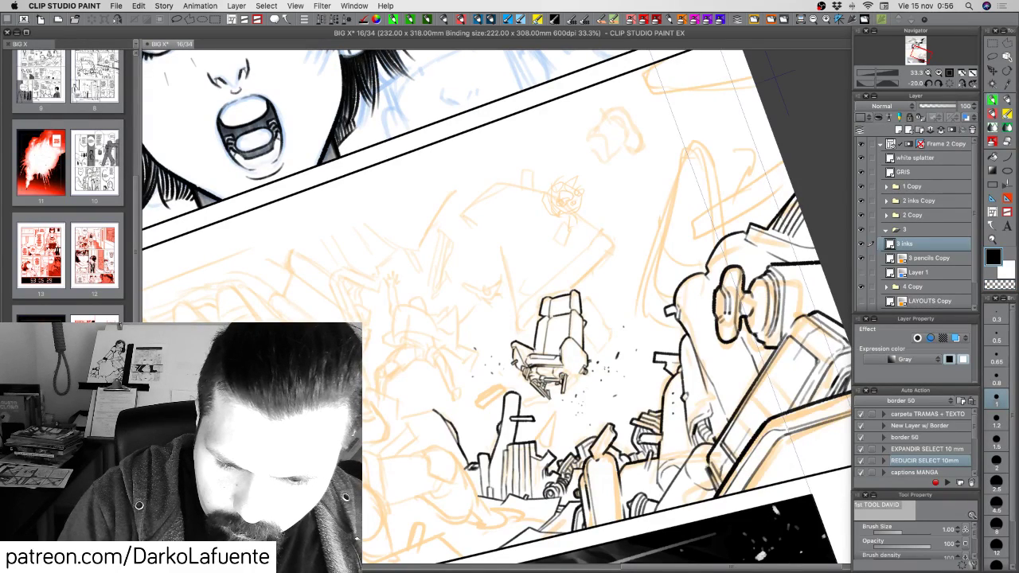
mouse_move(567, 376)
mouse_down()
mouse_move(565, 394)
mouse_move(503, 411)
mouse_up()
key(c)
key(c)
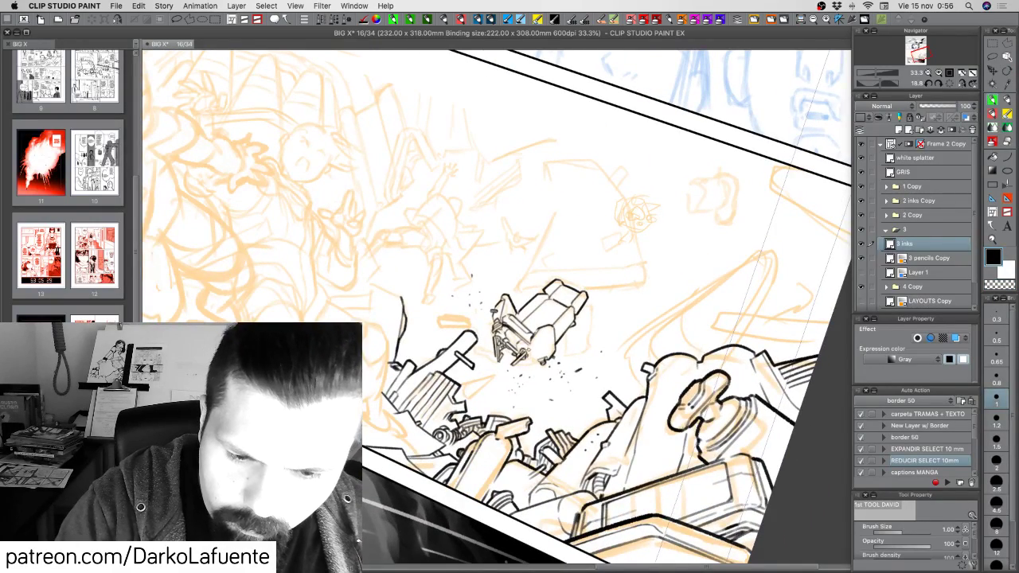
Redo the small strokes at the end of the second leg and trim them with transparent colour.
drag(537, 390, 509, 368)
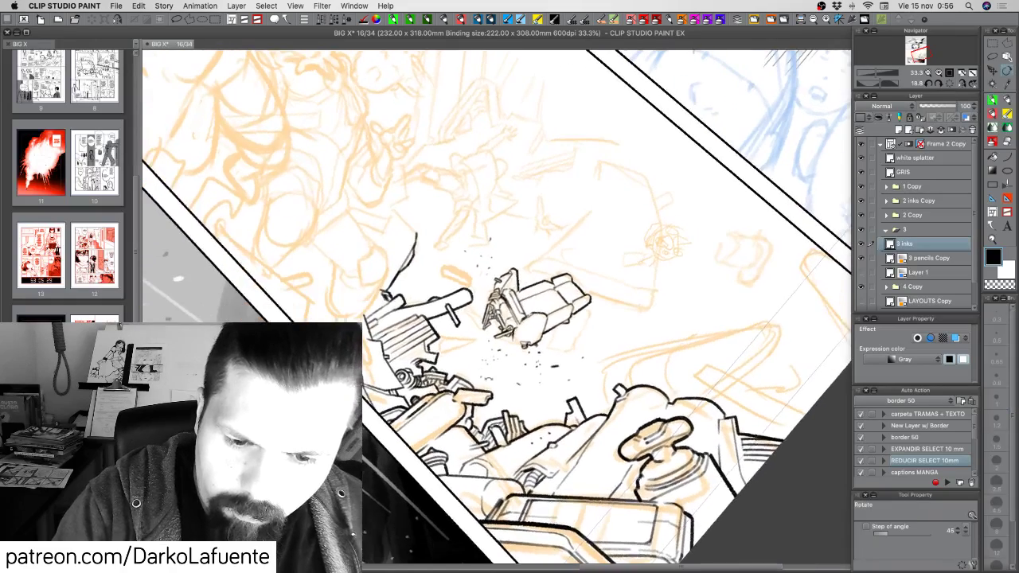
drag(517, 327, 511, 341)
key(super+z)
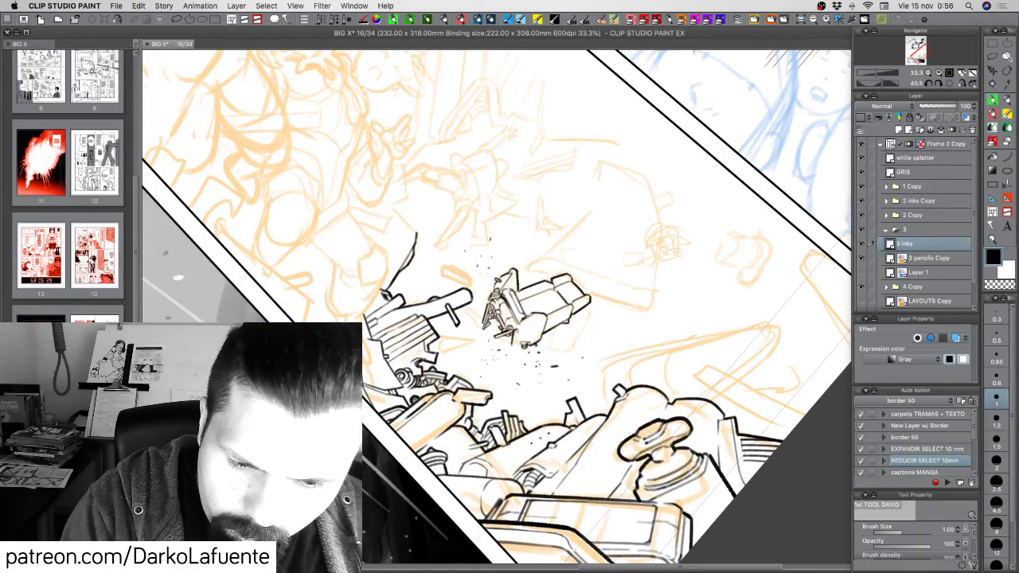
key(c)
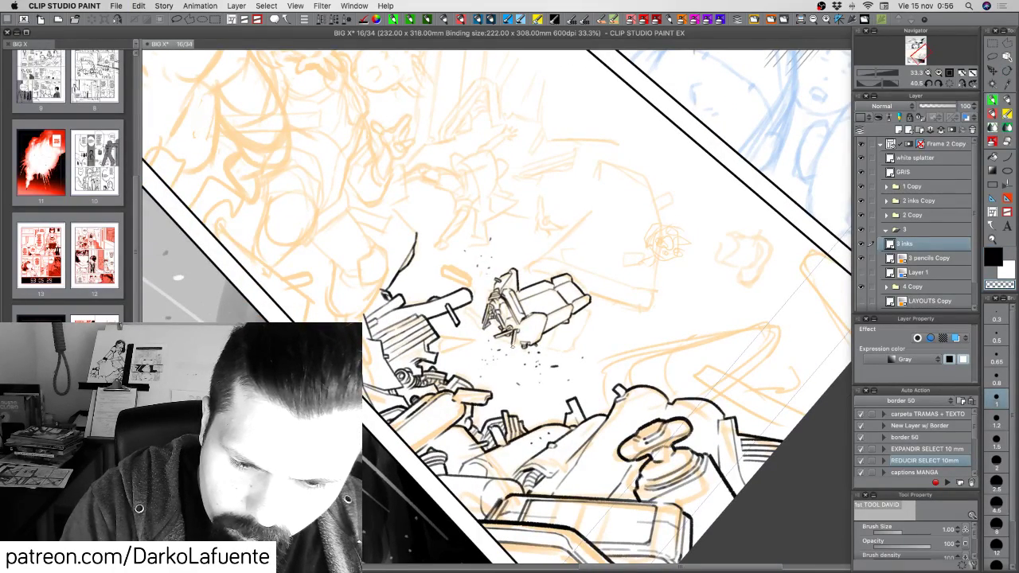
key(c)
drag(517, 332, 514, 348)
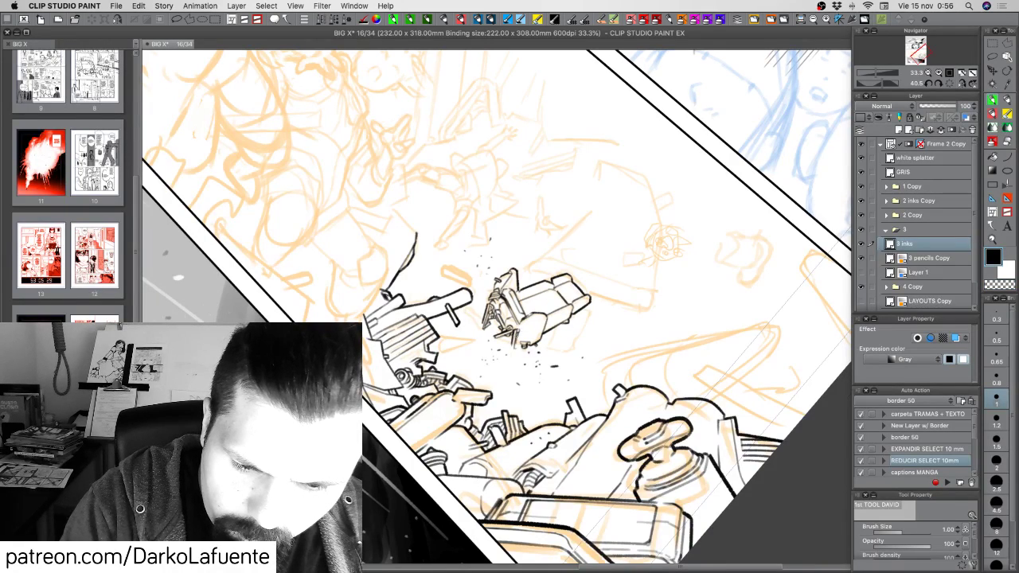
Add a short broken piece to the end of the floating seat's leg.
drag(504, 348, 573, 376)
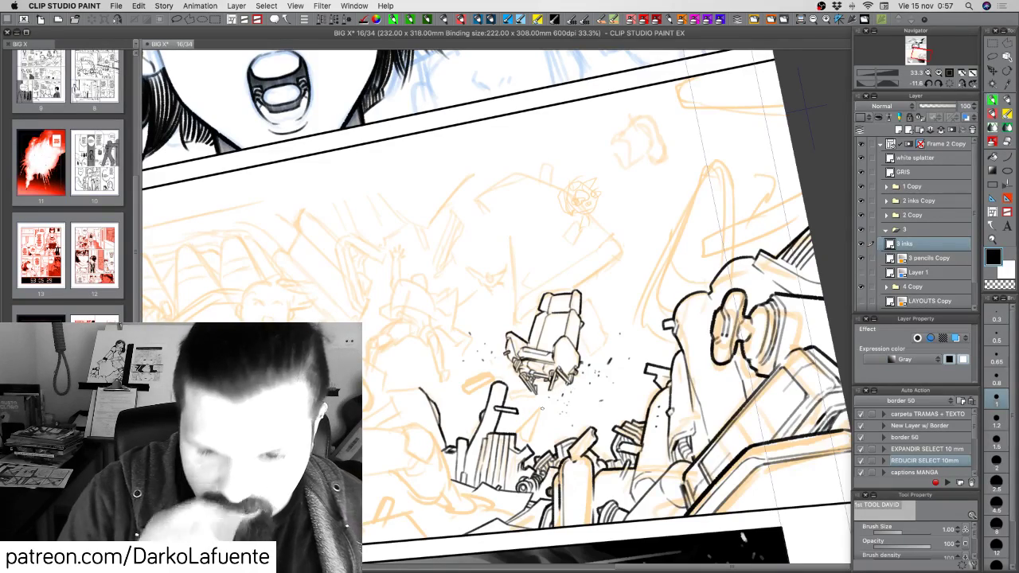
key(r)
mouse_move(617, 407)
mouse_down()
mouse_move(641, 395)
mouse_move(678, 347)
mouse_move(686, 311)
mouse_up()
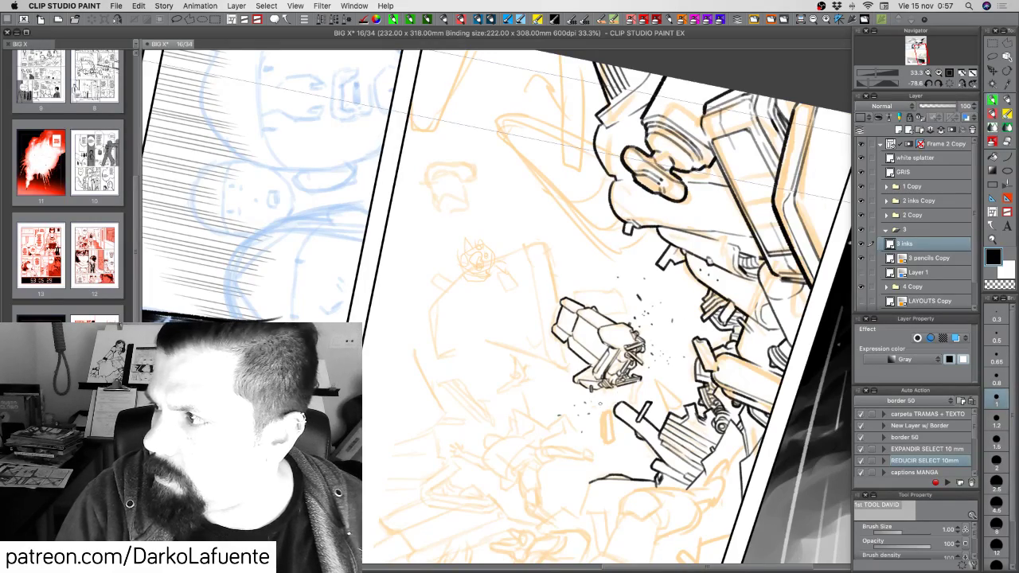
key(r)
drag(587, 417, 591, 419)
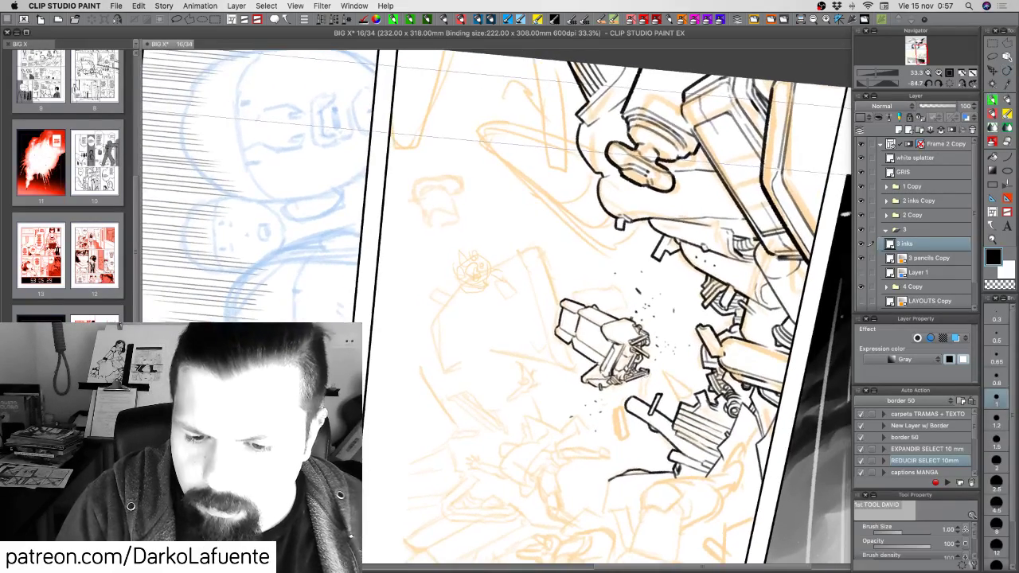
drag(642, 376, 649, 390)
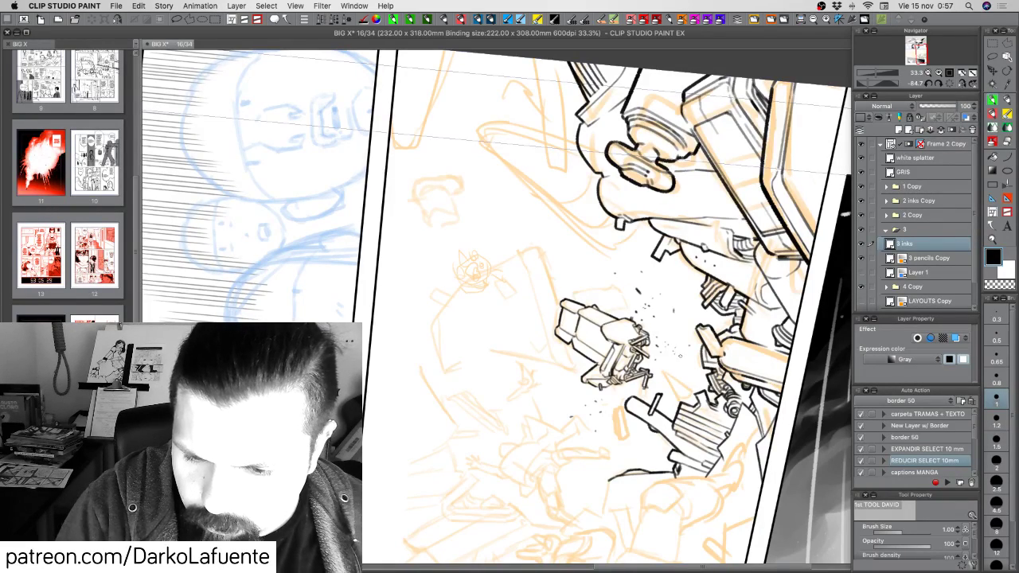
drag(680, 356, 652, 423)
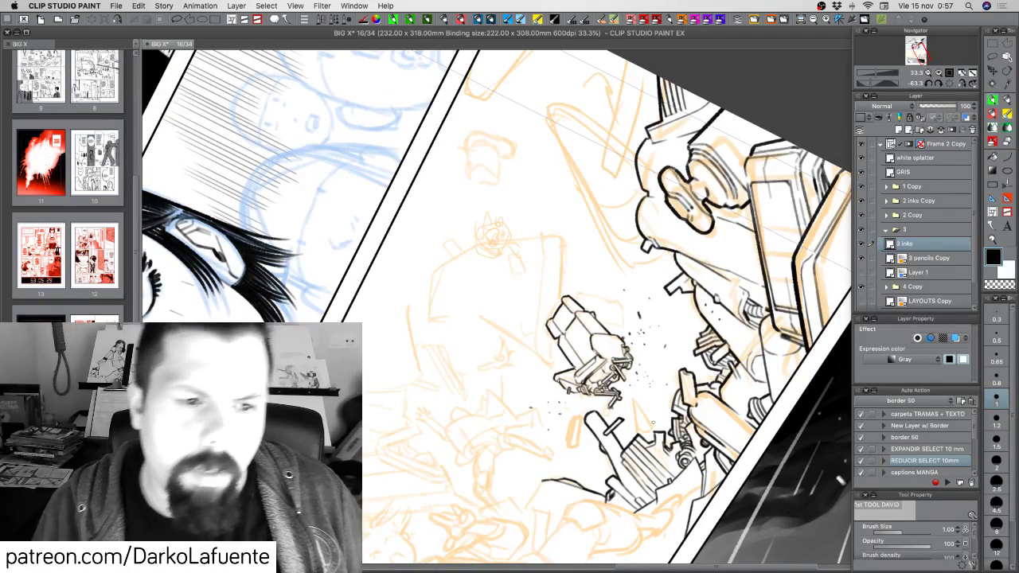
Turn the page back upright and apply the blue layer colour to the "3 inks" layer.
key(r)
mouse_move(652, 423)
mouse_down()
mouse_move(394, 472)
mouse_move(476, 500)
mouse_move(455, 500)
mouse_up()
drag(604, 183, 645, 399)
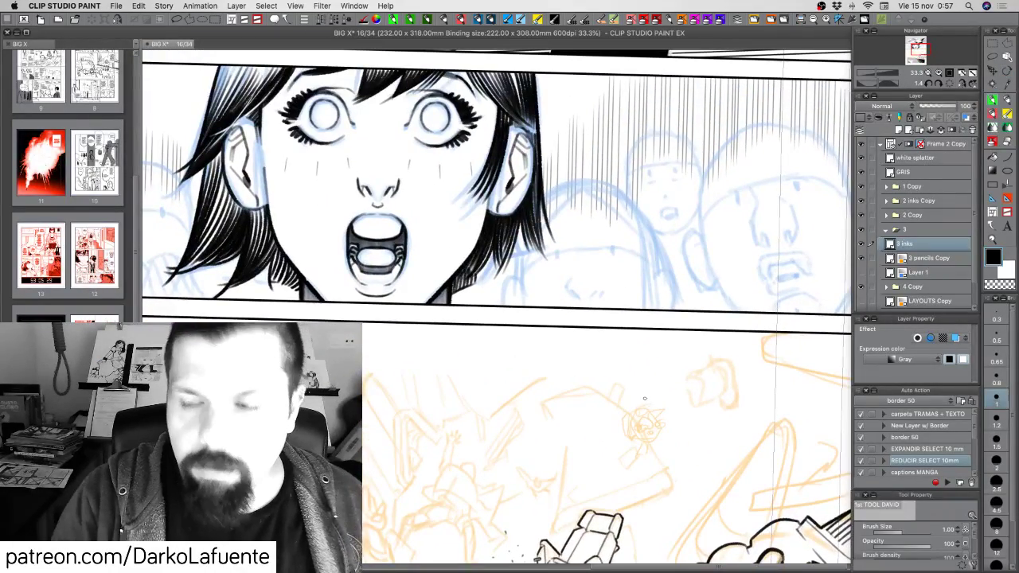
click(965, 118)
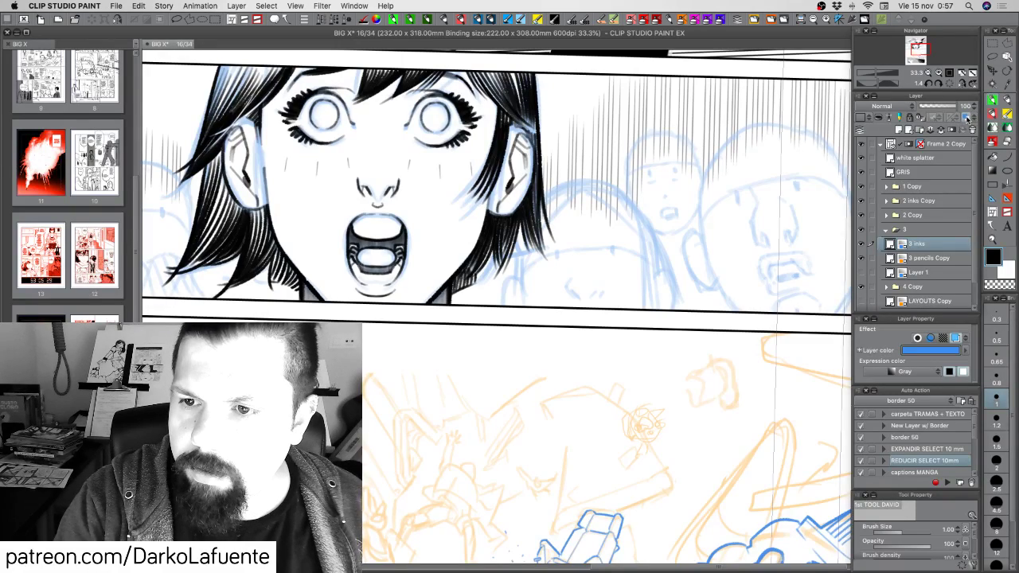
Switch off the blue layer colour on the "3 inks" layer to show the lines in black, and save the page.
click(966, 120)
drag(678, 470, 635, 271)
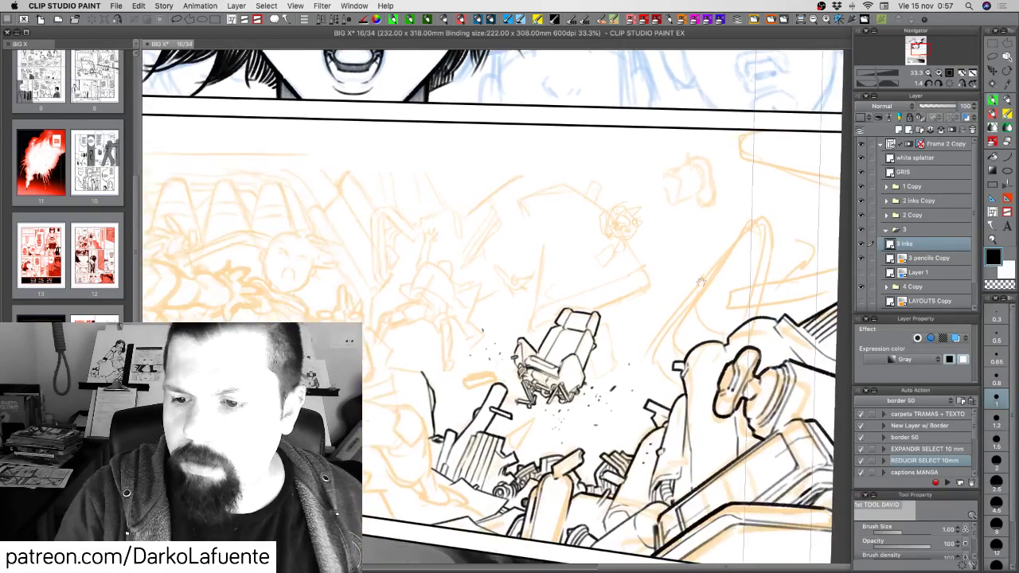
click(965, 118)
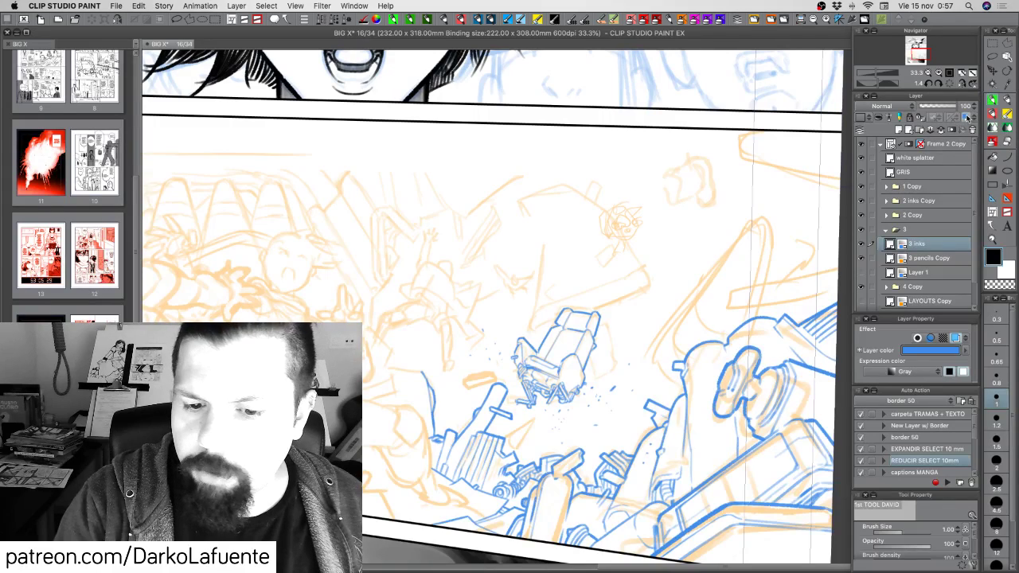
click(966, 118)
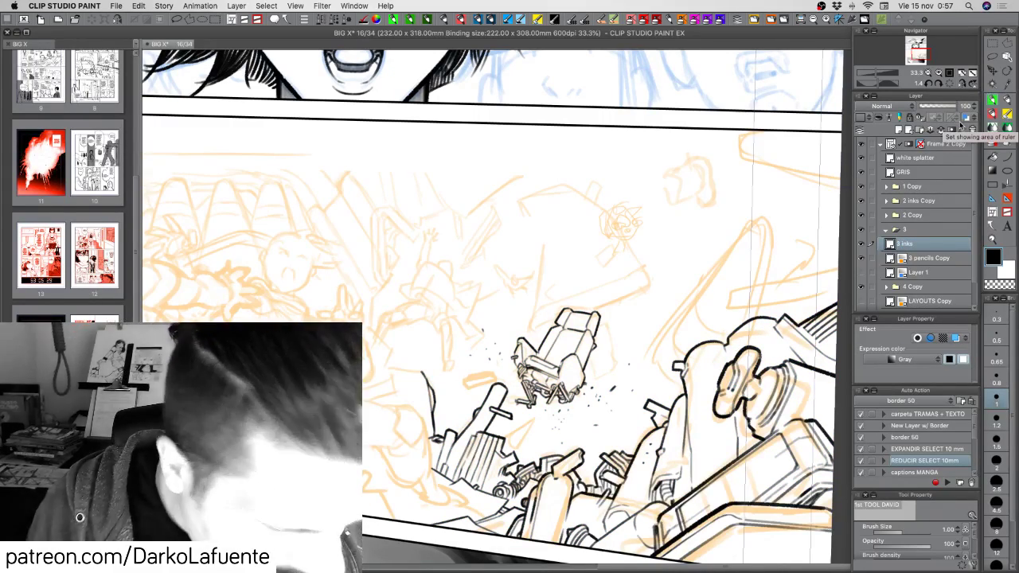
key(super+s)
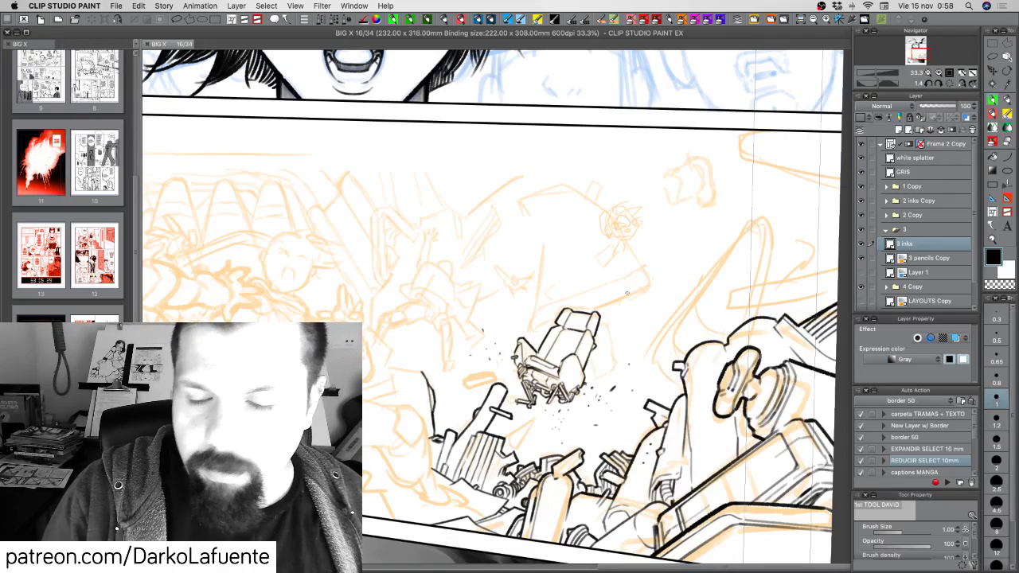
Tilt the page counterclockwise and touch up the side edge of the floating seat with short strokes in black and transparent colour.
drag(643, 106, 618, 316)
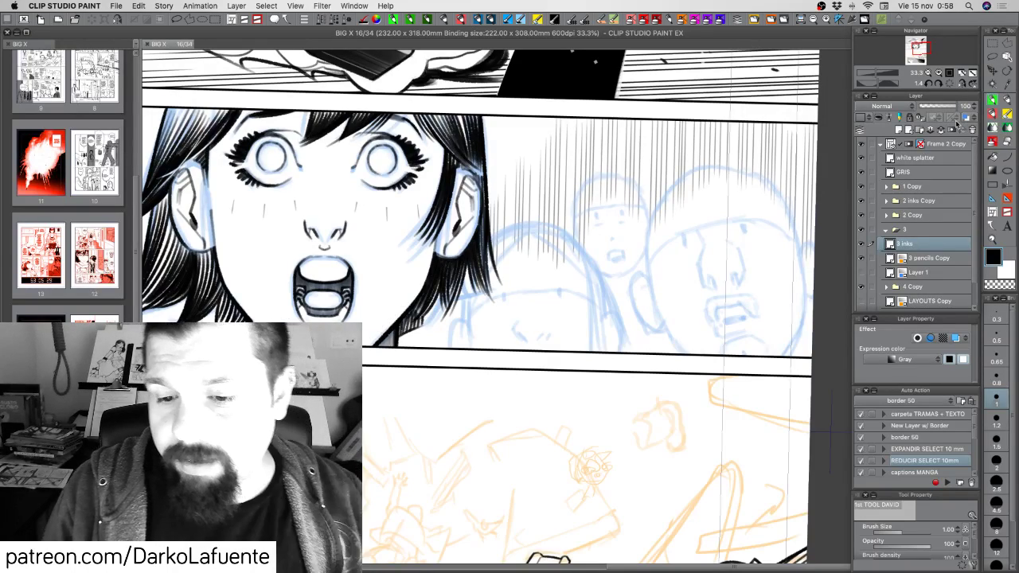
scroll(632, 453, down, 5)
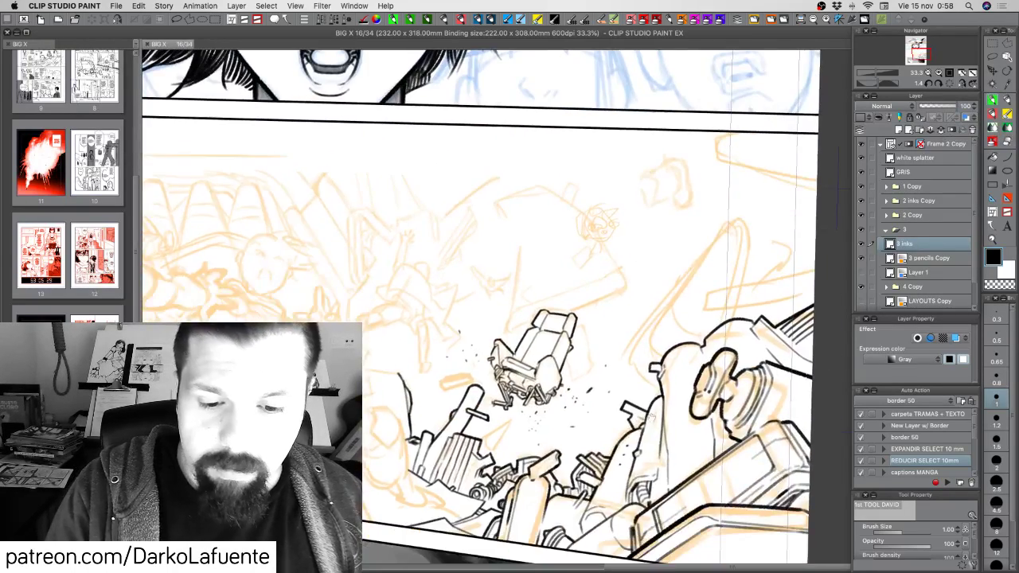
drag(653, 417, 707, 374)
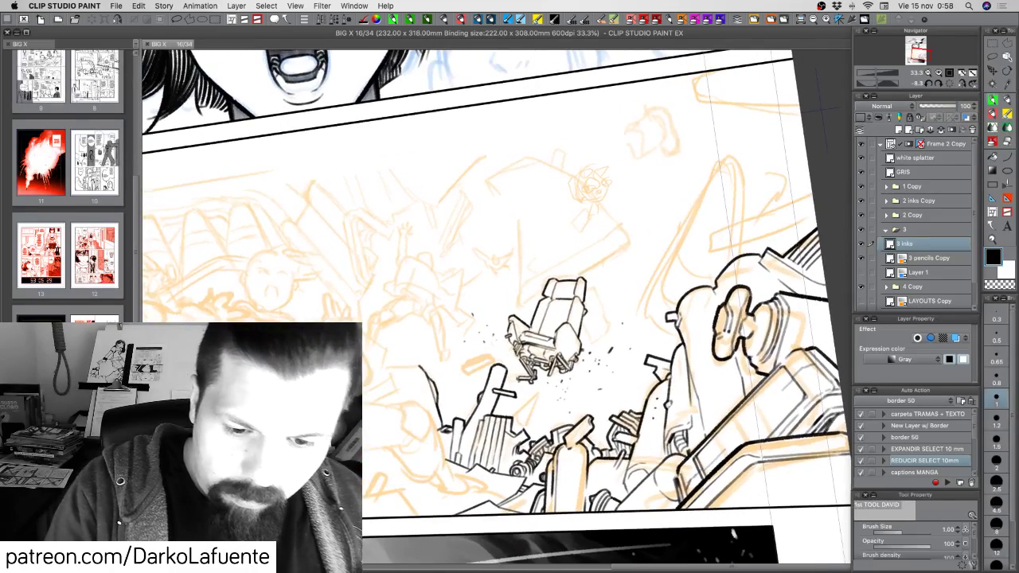
drag(724, 327, 727, 331)
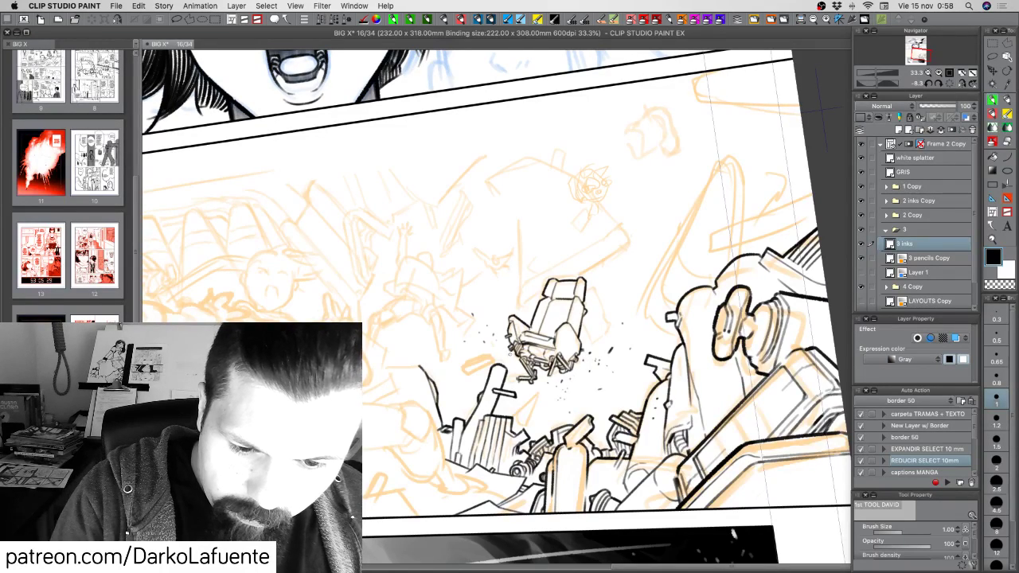
key(c)
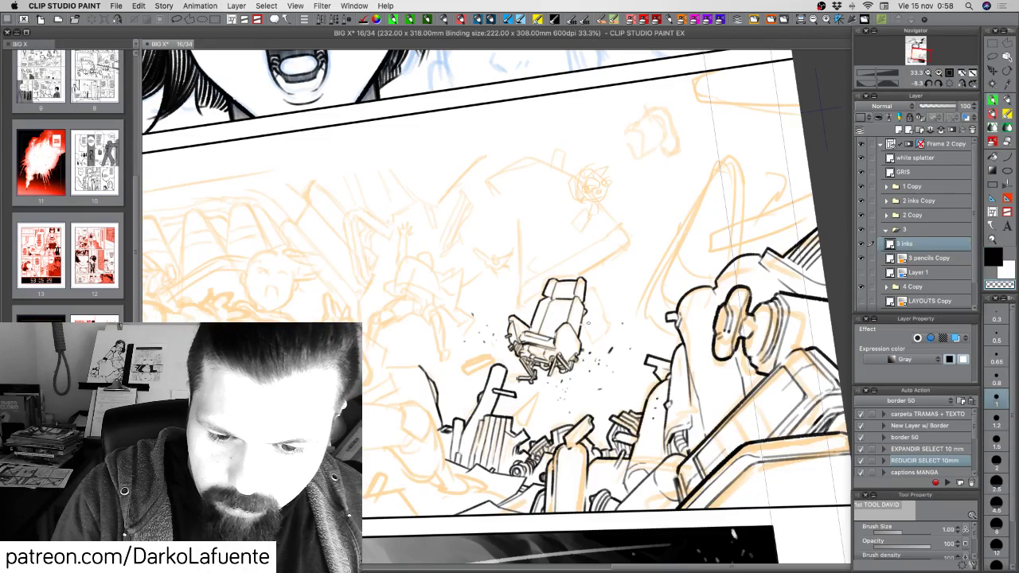
key(c)
drag(580, 327, 587, 324)
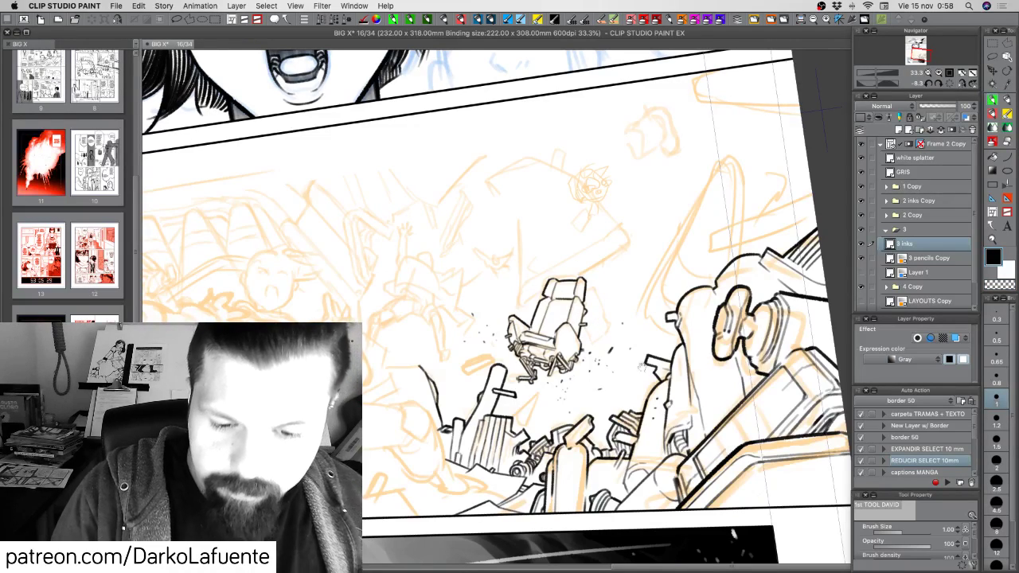
Rework the small lines around the floating seat's armrest, undoing stray strokes and alternating black ink with transparent colour.
drag(669, 408, 684, 371)
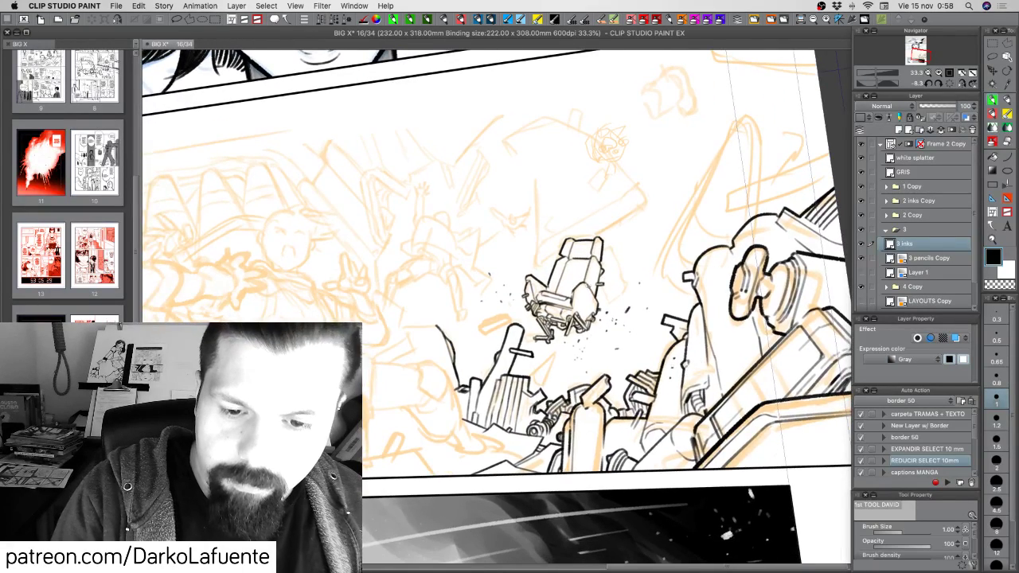
mouse_move(587, 286)
mouse_down()
mouse_move(583, 310)
mouse_move(579, 299)
mouse_up()
key(super+z)
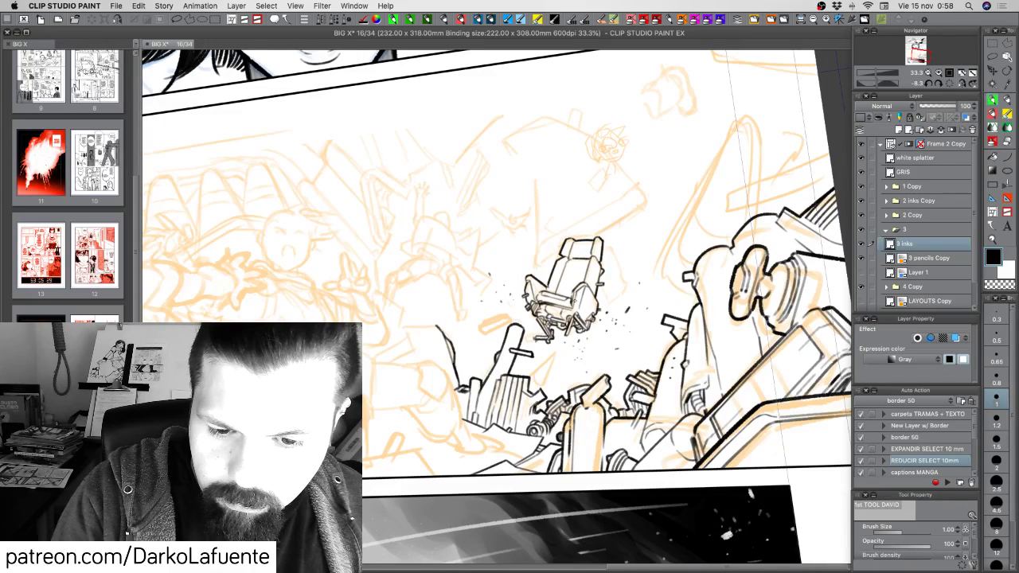
key(c)
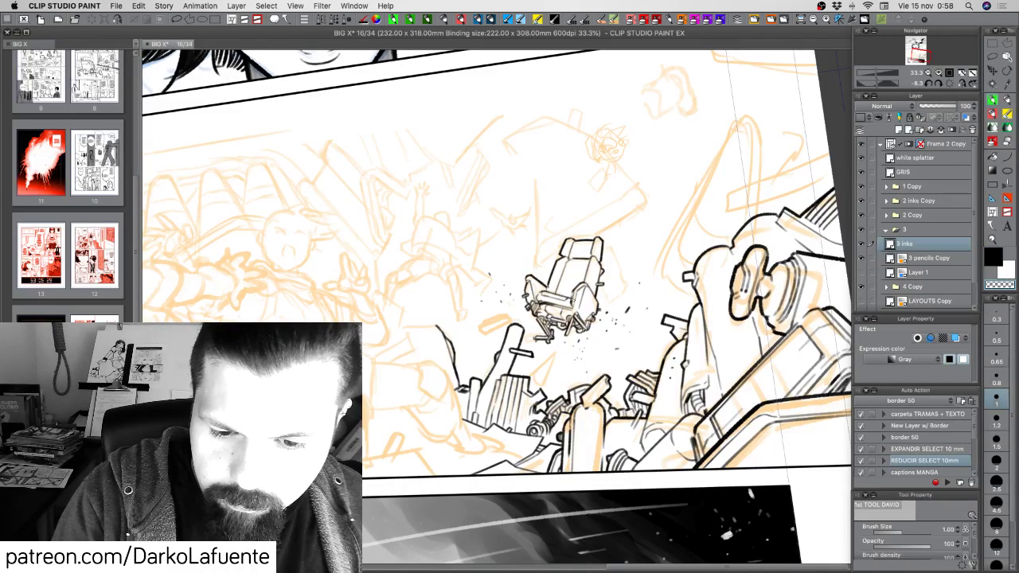
key(c)
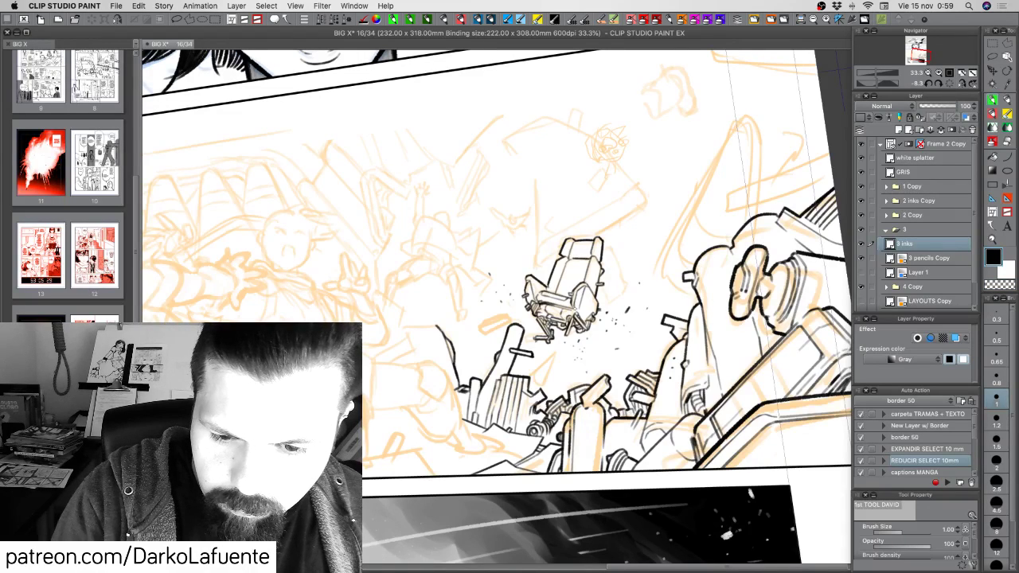
drag(576, 307, 585, 312)
key(super+z)
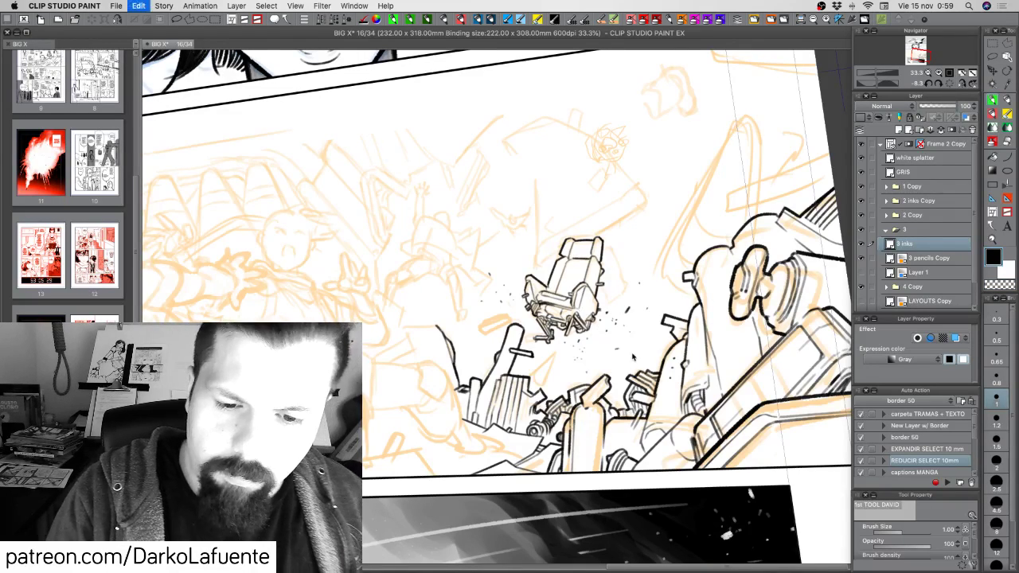
key(c)
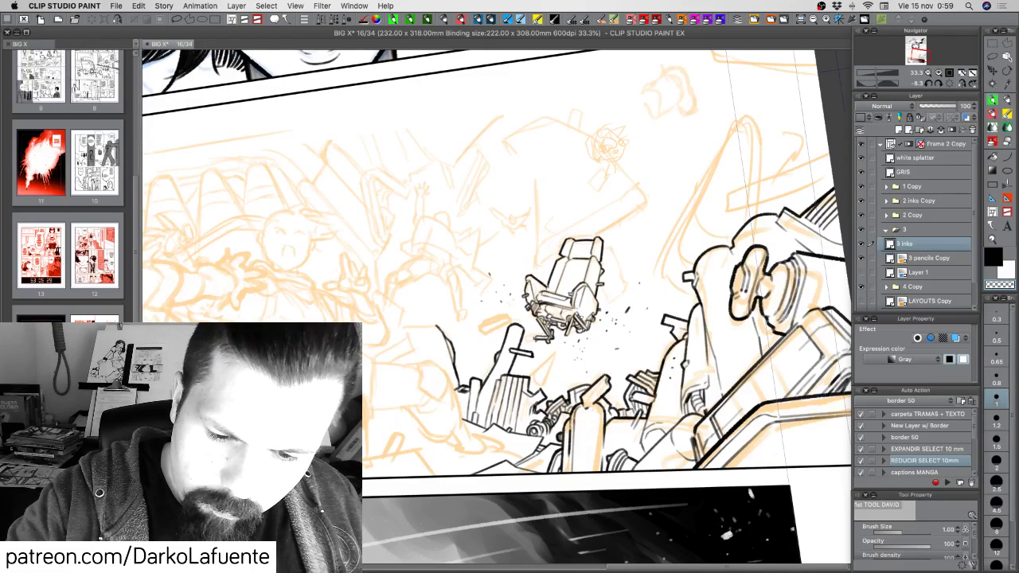
key(c)
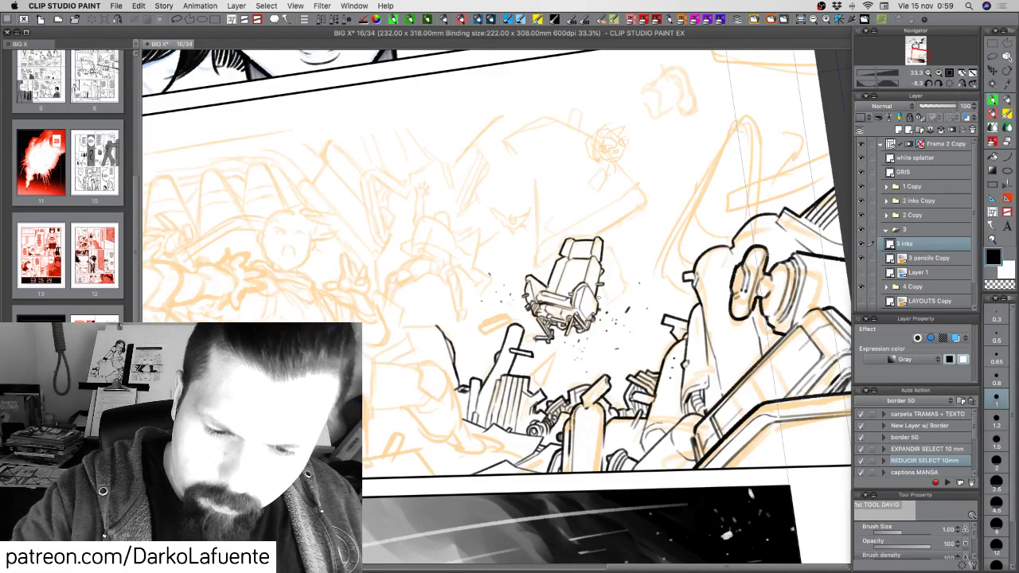
Ink a small rounded mechanism beside the floating seat's backrest and clean it up with transparent colour.
key(r)
mouse_move(585, 316)
mouse_down()
mouse_move(586, 304)
mouse_move(583, 326)
mouse_up()
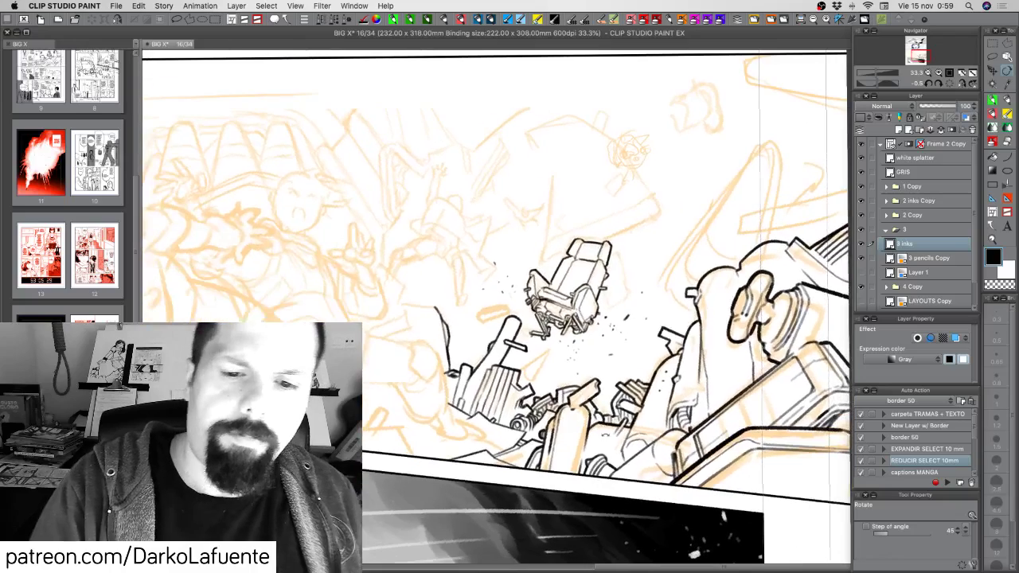
key(p)
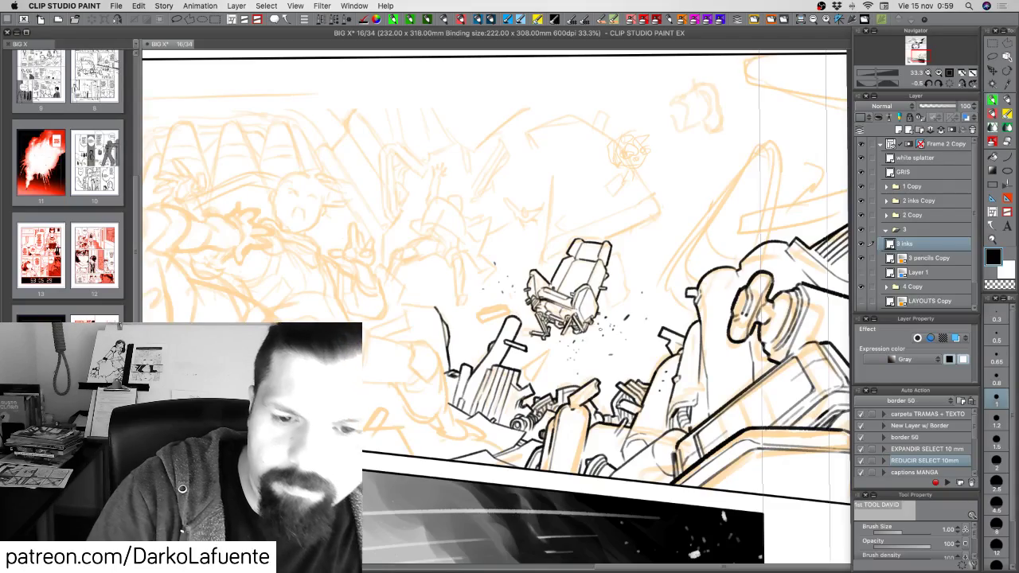
key(r)
drag(637, 318, 636, 292)
drag(694, 312, 683, 368)
key(p)
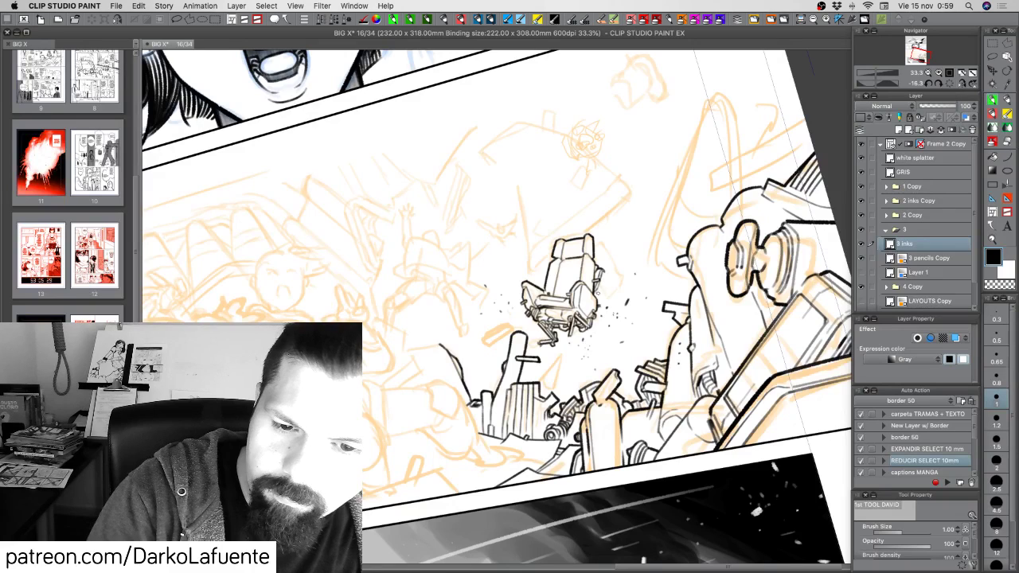
drag(603, 270, 600, 288)
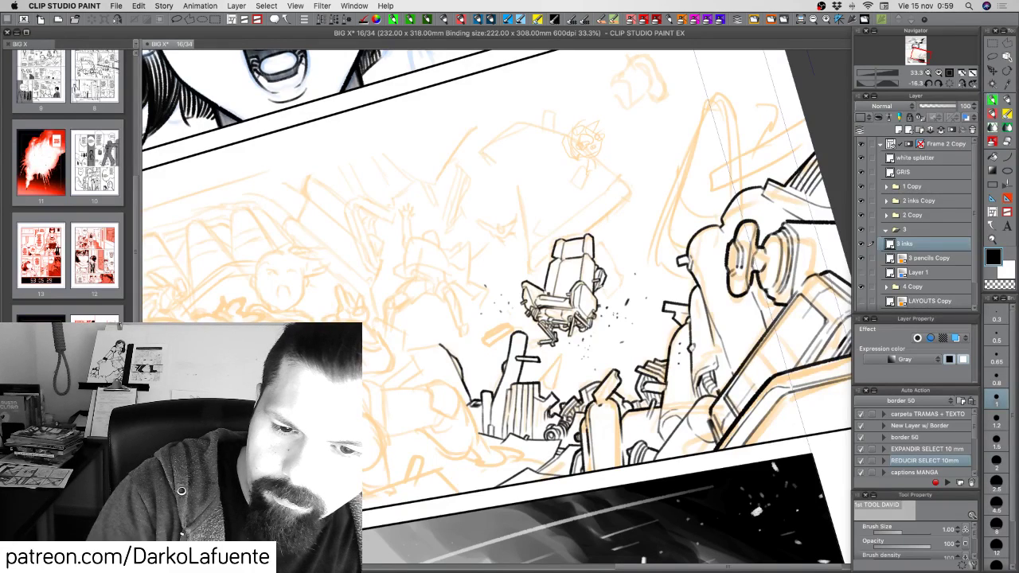
key(c)
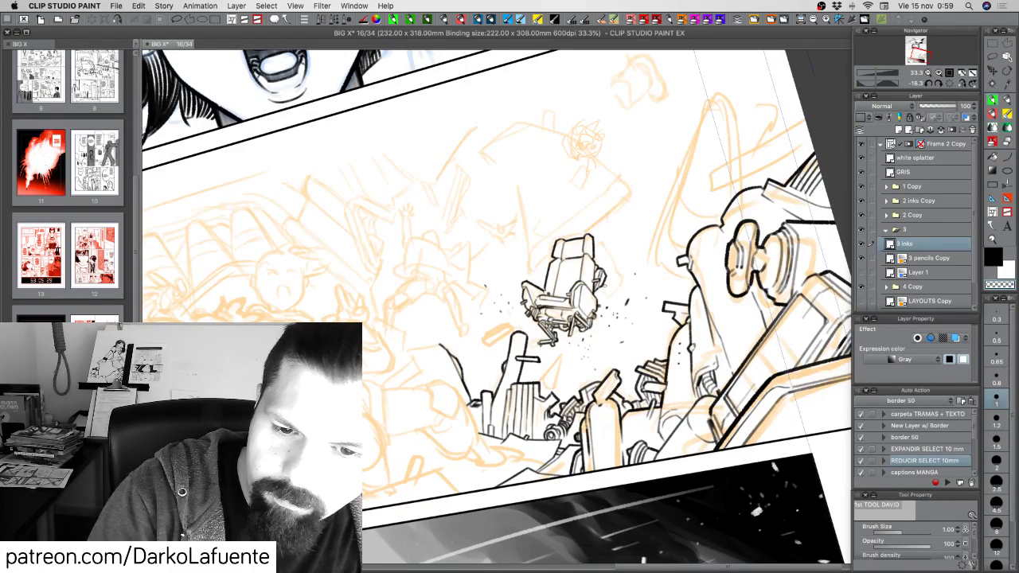
key(c)
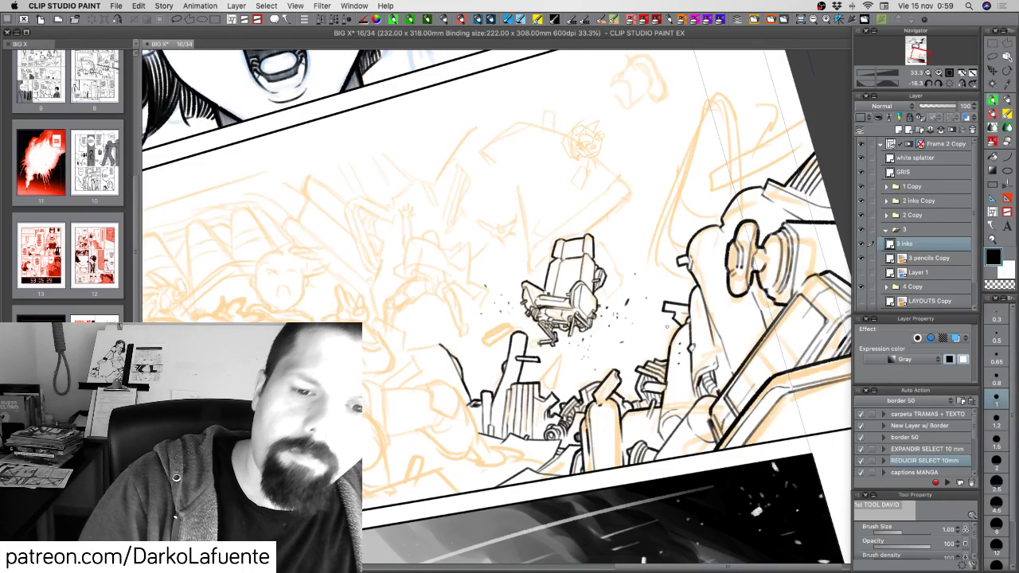
key(c)
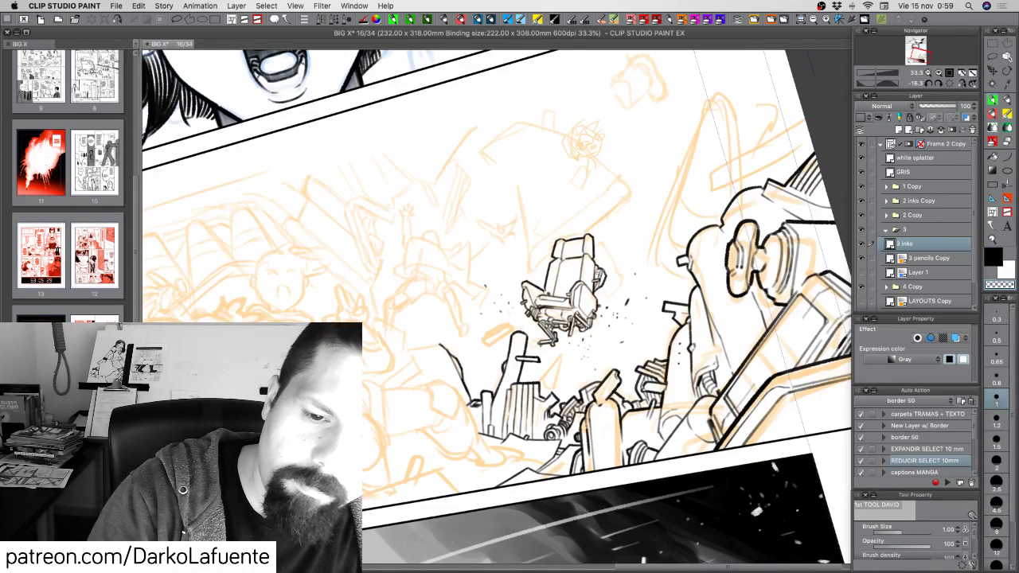
key(c)
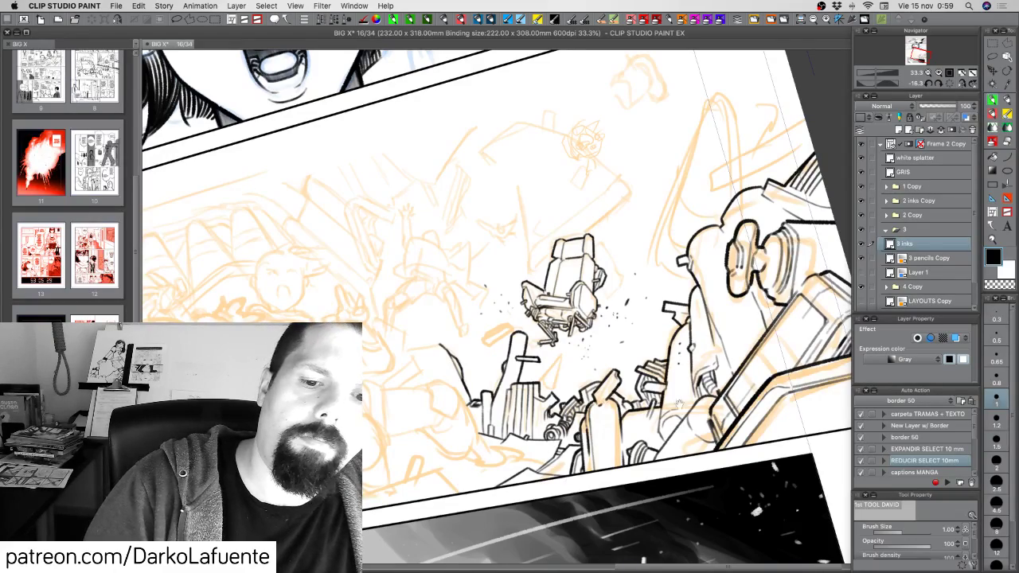
Ink the two long straight edges of the tall pointed shape above the foreground seats, using brush size 0.8.
mouse_move(651, 352)
mouse_down()
mouse_move(646, 337)
mouse_move(656, 391)
mouse_move(641, 473)
mouse_move(580, 511)
mouse_up()
key(r)
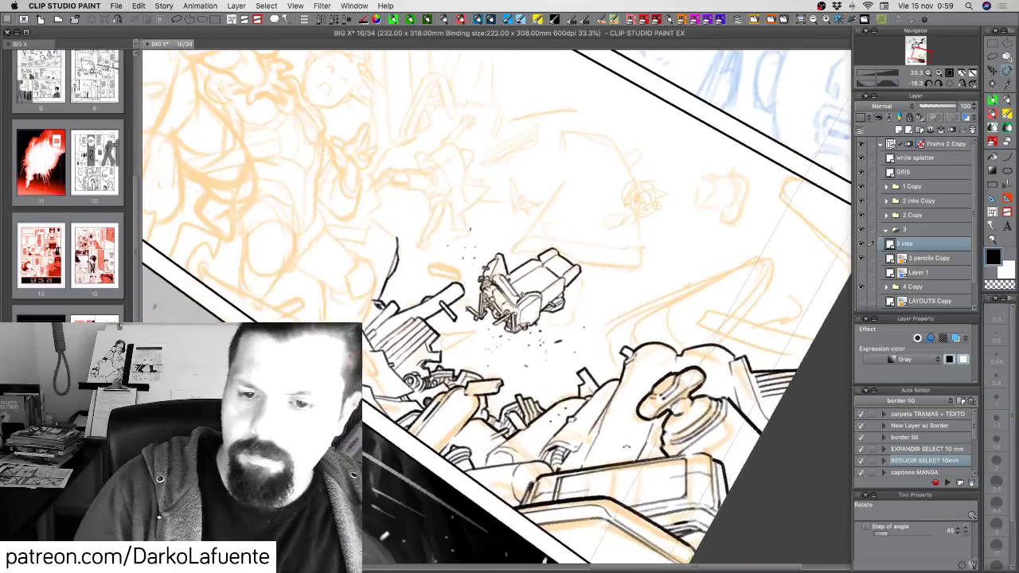
click(997, 383)
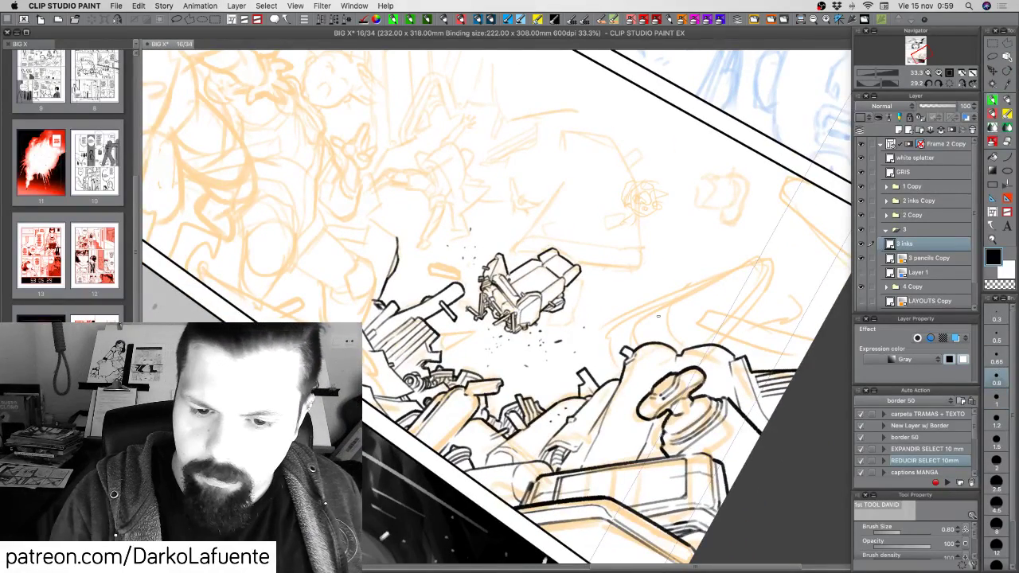
mouse_move(614, 322)
mouse_down()
mouse_move(762, 261)
mouse_move(718, 344)
mouse_up()
key(shift+space)
drag(812, 362, 819, 295)
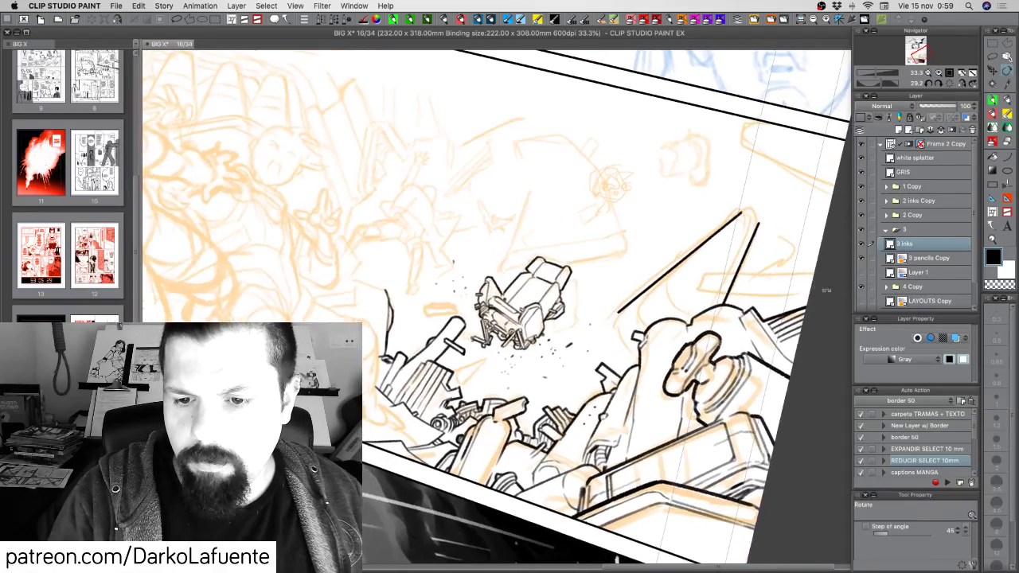
Set the brush size to 1.2 and ink the rounded bend at the lower end of the pointed shape's long edge.
click(998, 418)
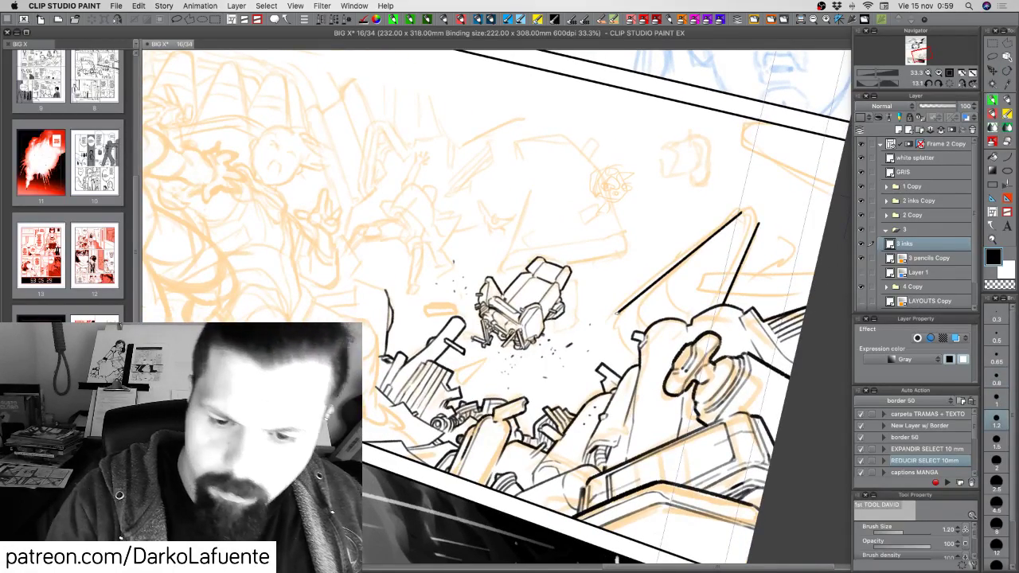
drag(619, 311, 614, 331)
key(shift+space)
drag(716, 199, 740, 390)
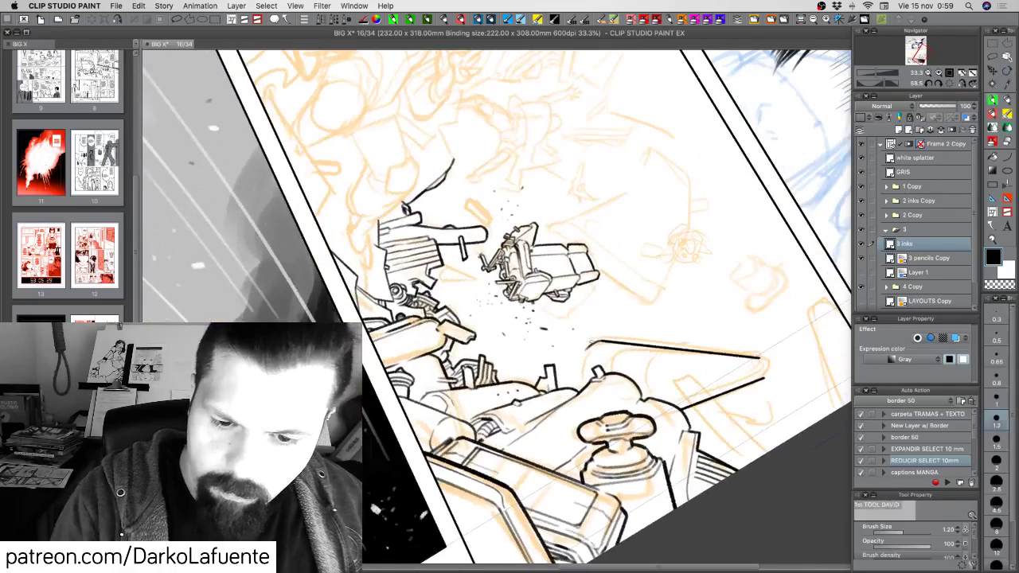
key(super+z)
key(super+z)
drag(606, 345, 571, 375)
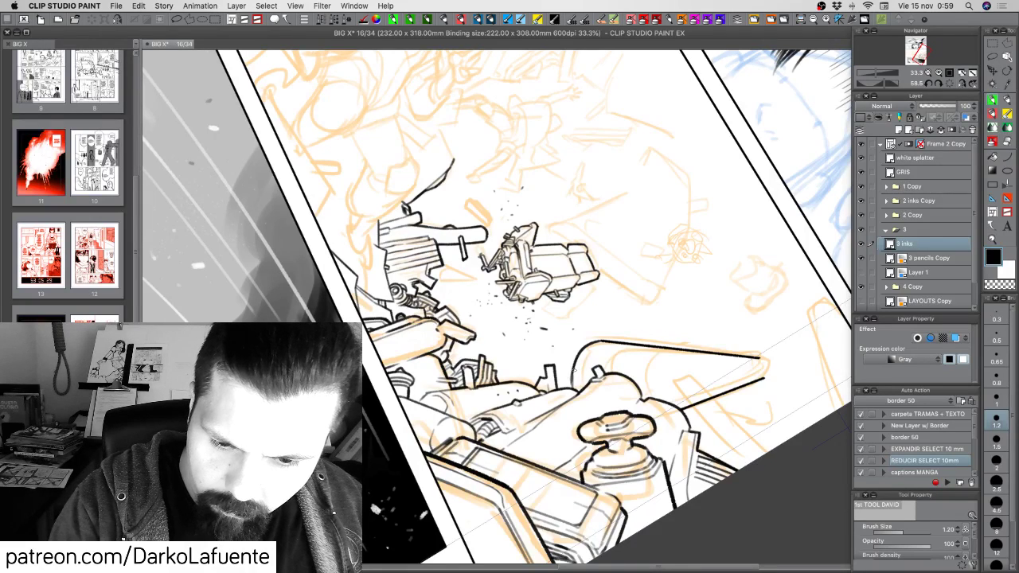
Ink a parallel outer curve around the pointed shape's rounded bend, undoing and redrawing the stroke until it flows smoothly.
key(c)
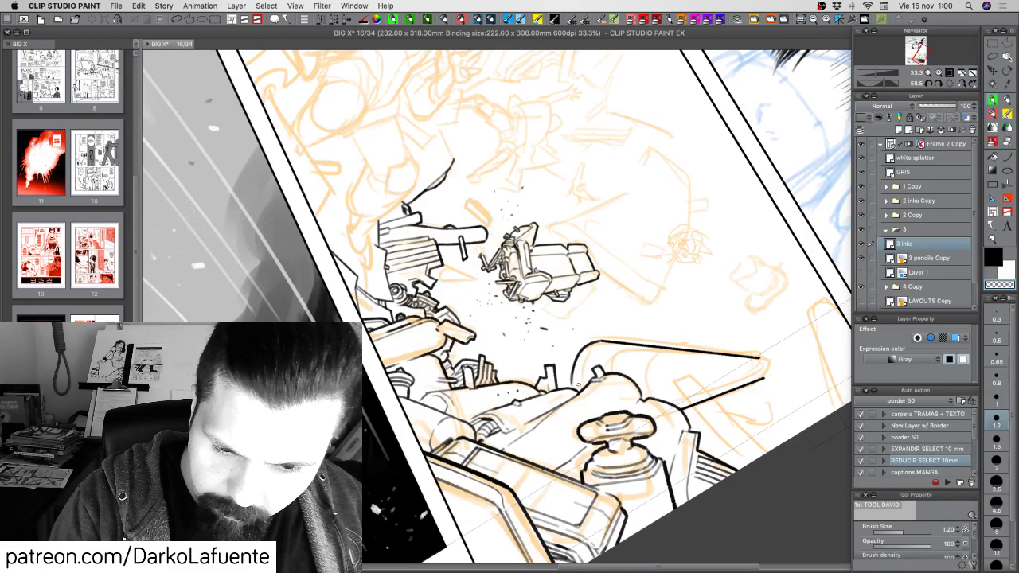
key(c)
mouse_move(587, 342)
mouse_down()
mouse_move(570, 375)
mouse_move(550, 356)
mouse_move(577, 332)
mouse_move(602, 334)
mouse_up()
key(super+z)
key(super+z)
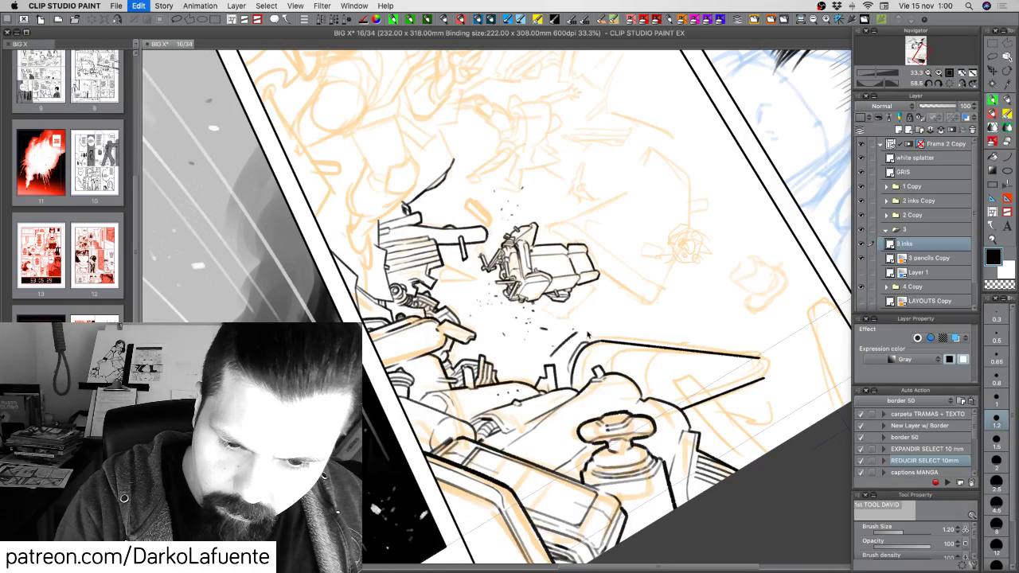
drag(552, 356, 598, 328)
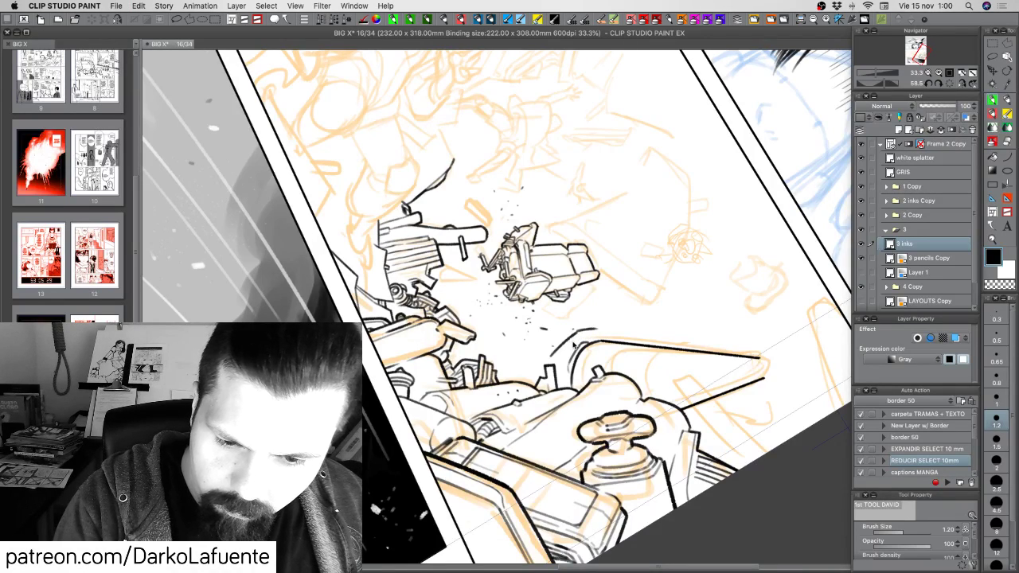
key(super+z)
key(super+z)
mouse_move(552, 357)
mouse_down()
mouse_move(586, 329)
mouse_move(606, 334)
mouse_up()
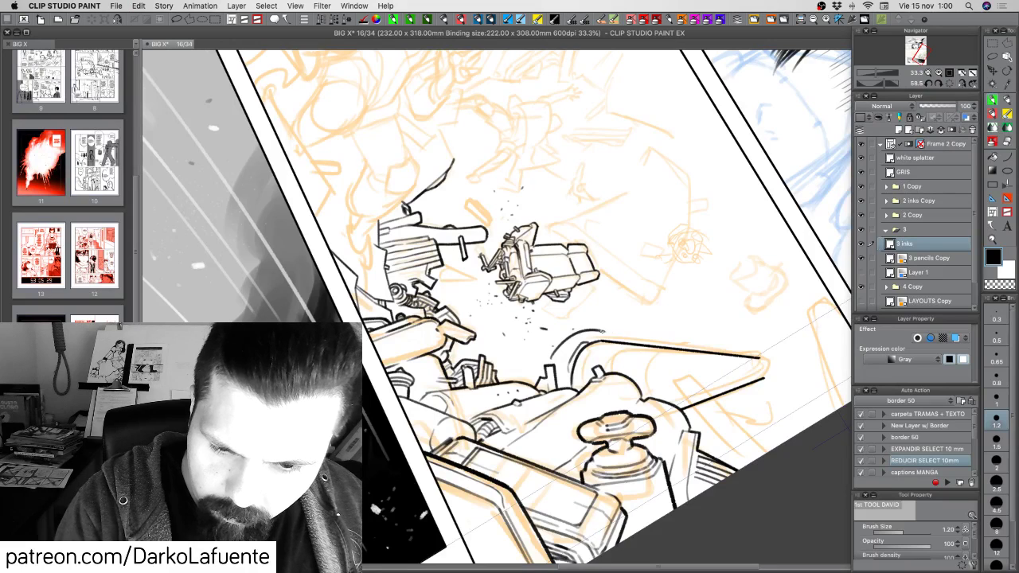
Redraw the parallel outer curve around the pointed shape's rounded bend, undoing stray strokes until it follows the inner curve.
key(super+z)
drag(552, 358, 610, 336)
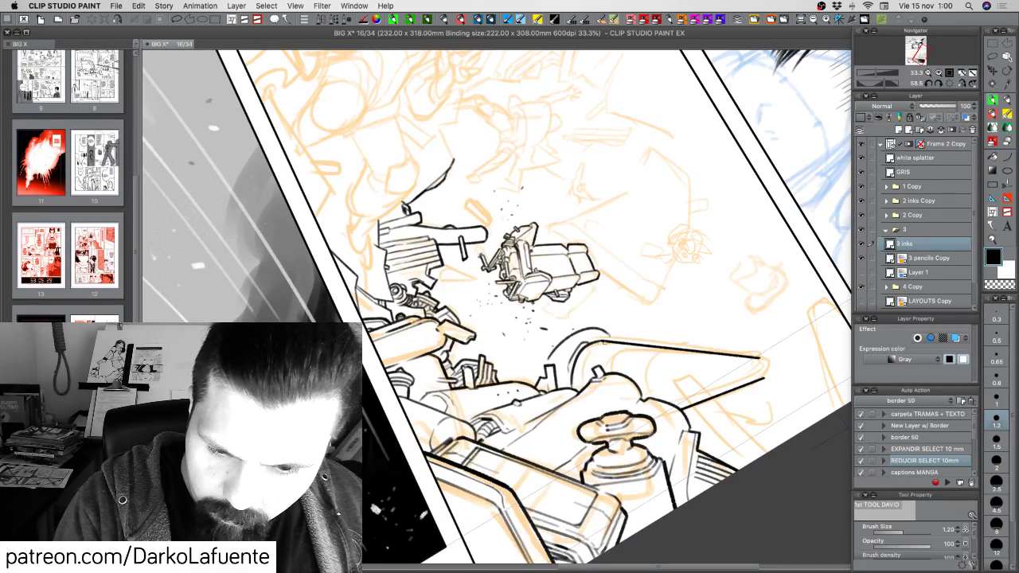
drag(558, 363, 614, 334)
key(super+z)
key(super+z)
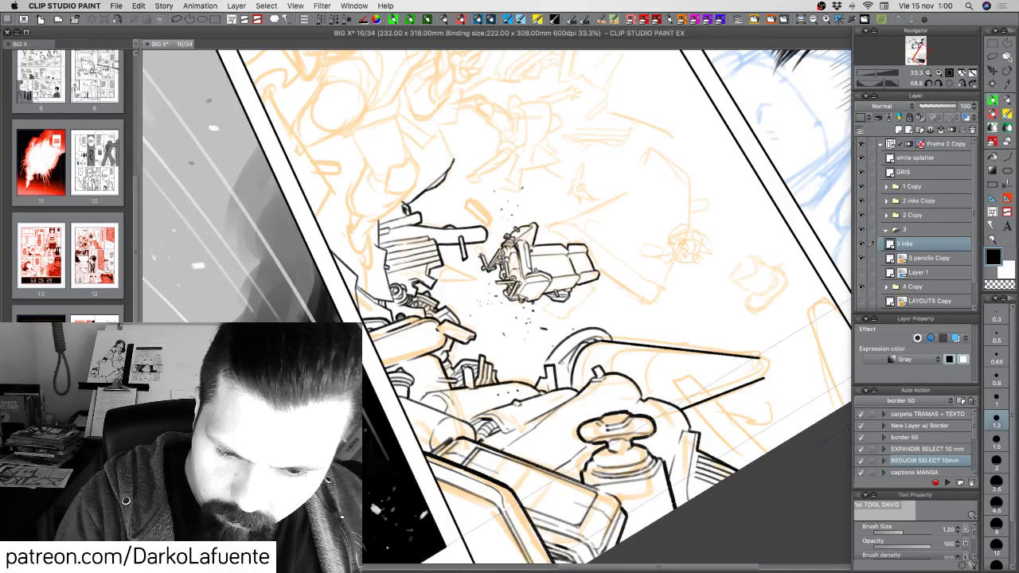
Ink the small mechanical details inside the pointed shape's curved bend, clean them with transparent colour, and save the page.
key(c)
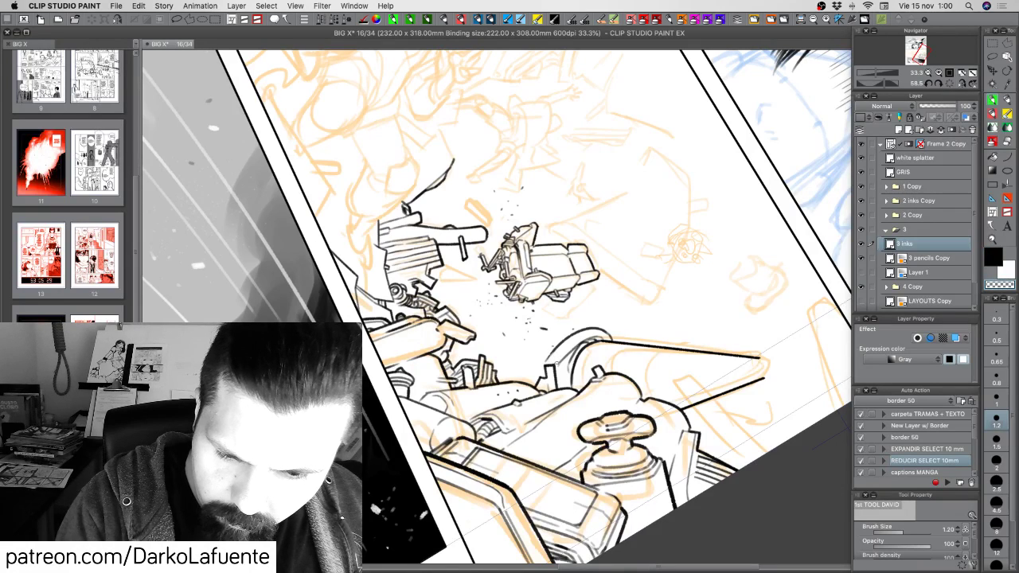
key(c)
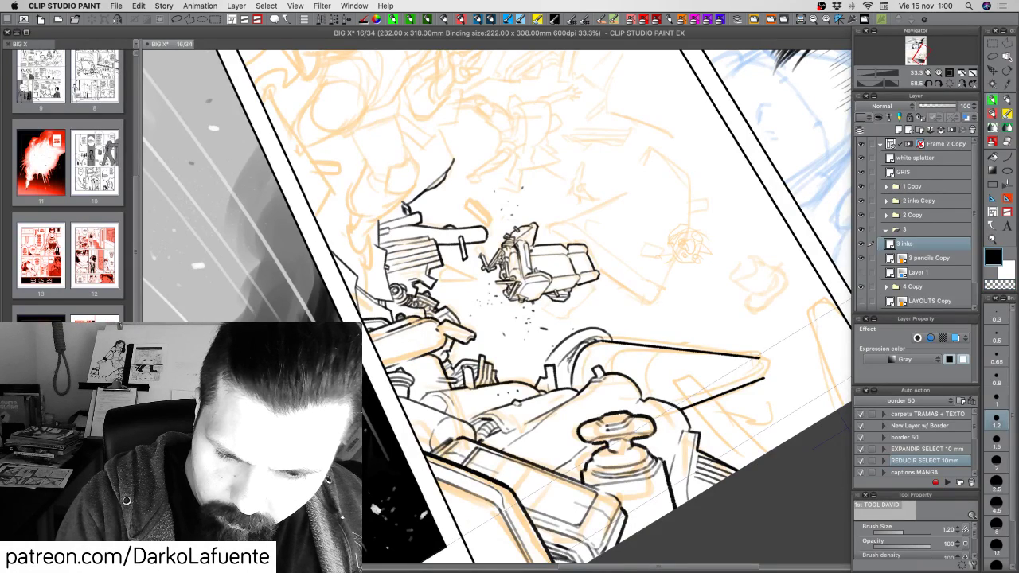
key(c)
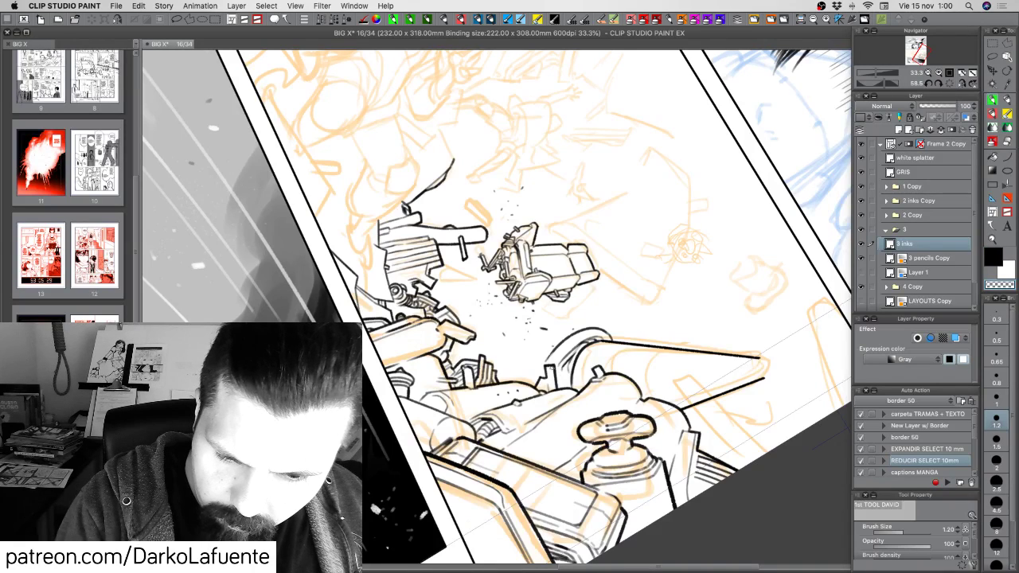
key(c)
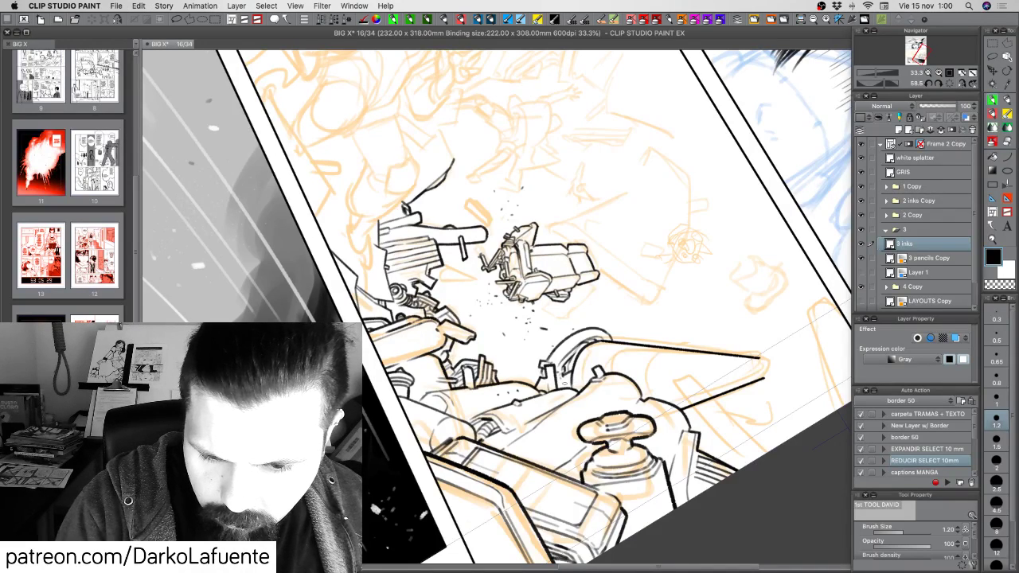
key(r)
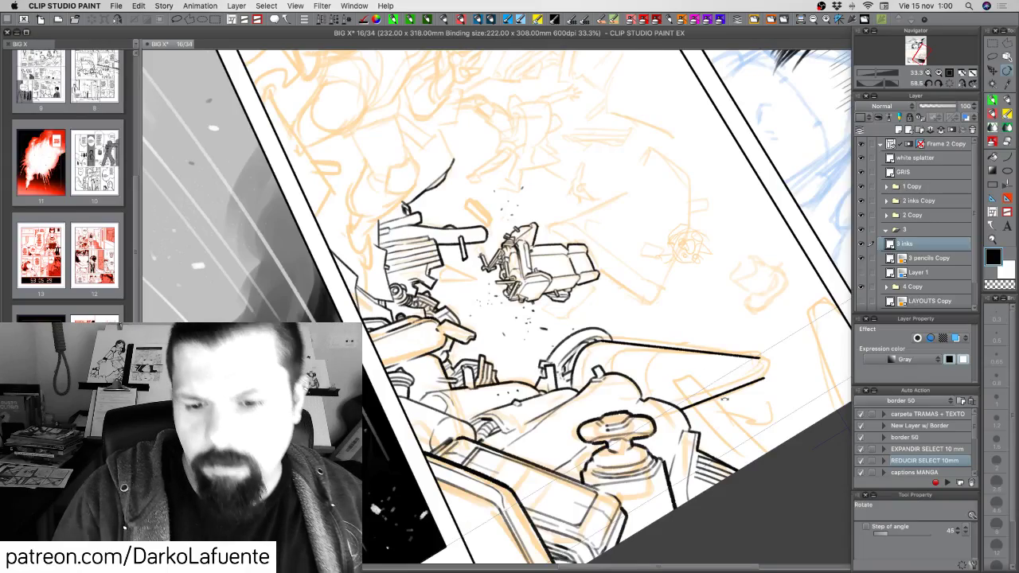
drag(725, 397, 643, 339)
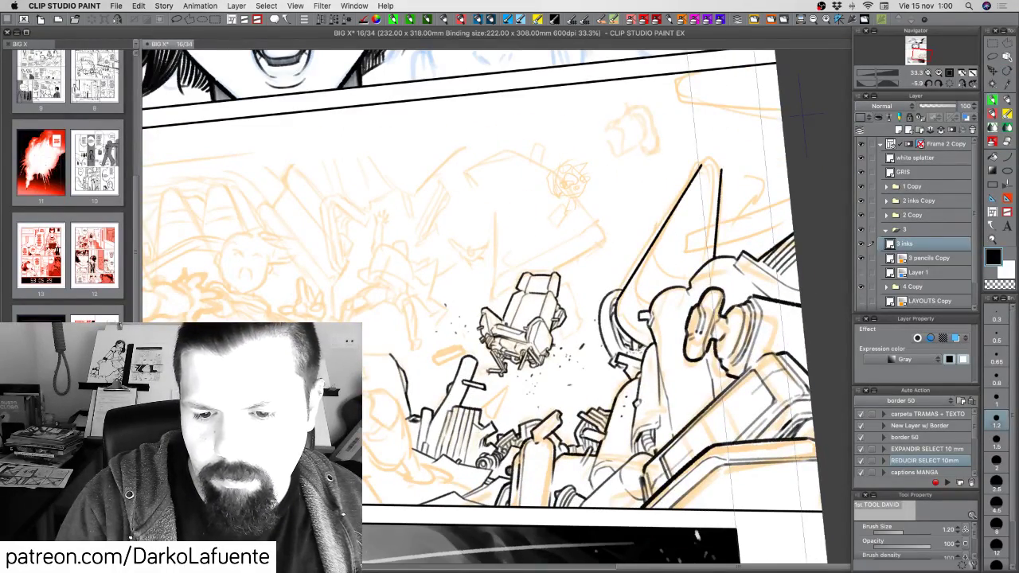
key(c)
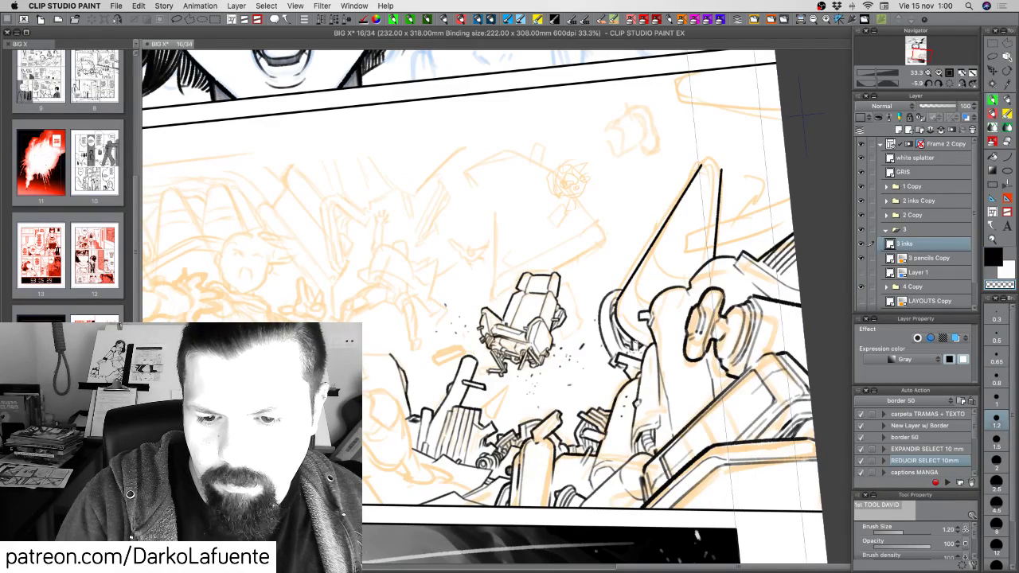
key(super+s)
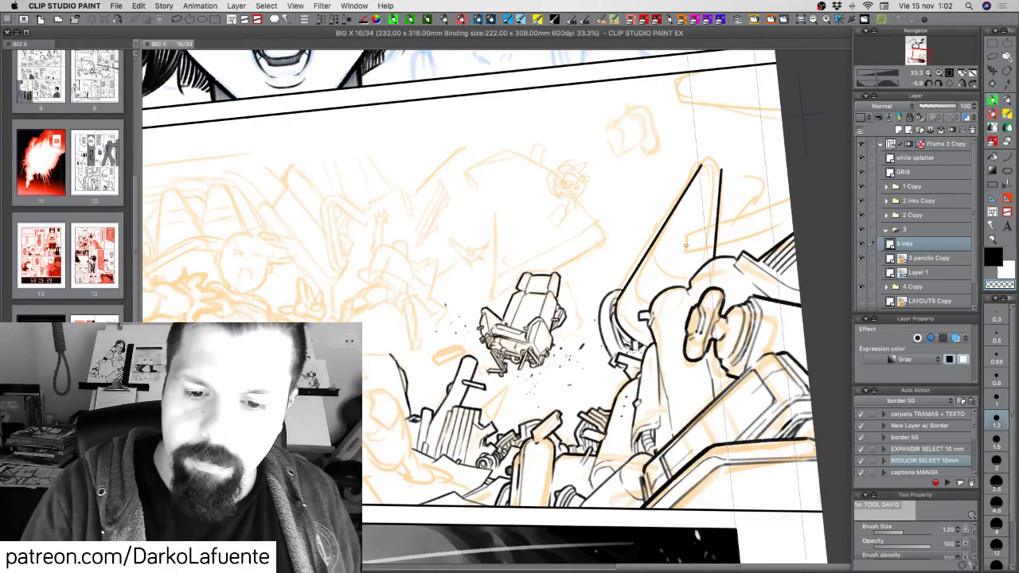
Ink the rounded tip joining the pointed shape's two long edges and trim it with transparent colour.
drag(695, 190, 659, 278)
key(super+z)
key(c)
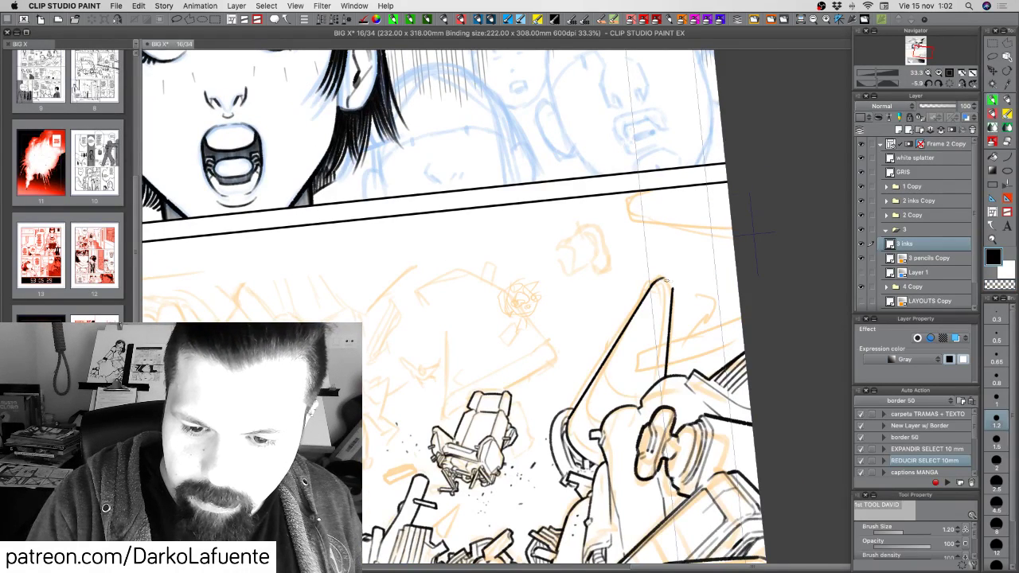
drag(660, 279, 673, 292)
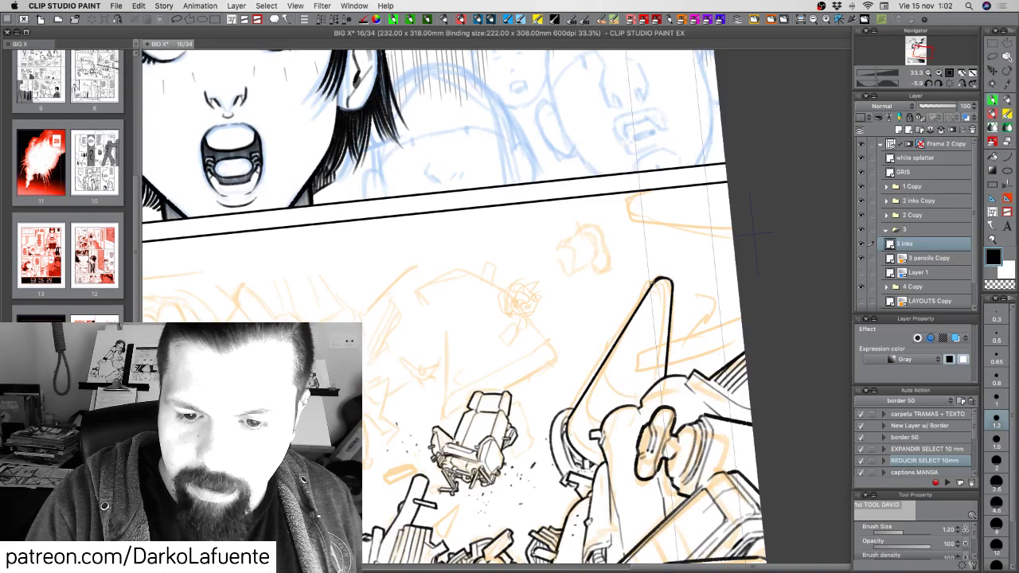
key(c)
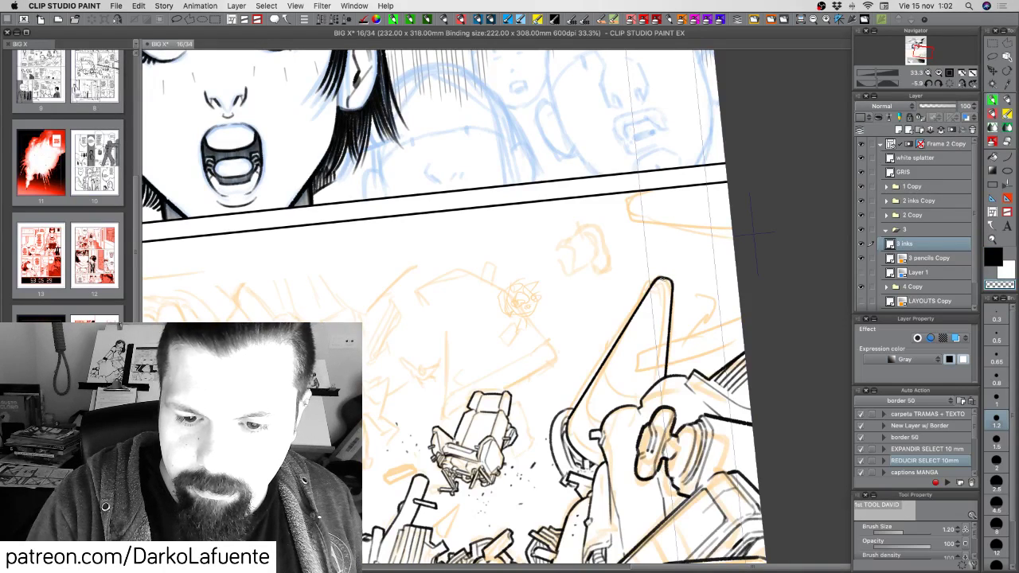
key(c)
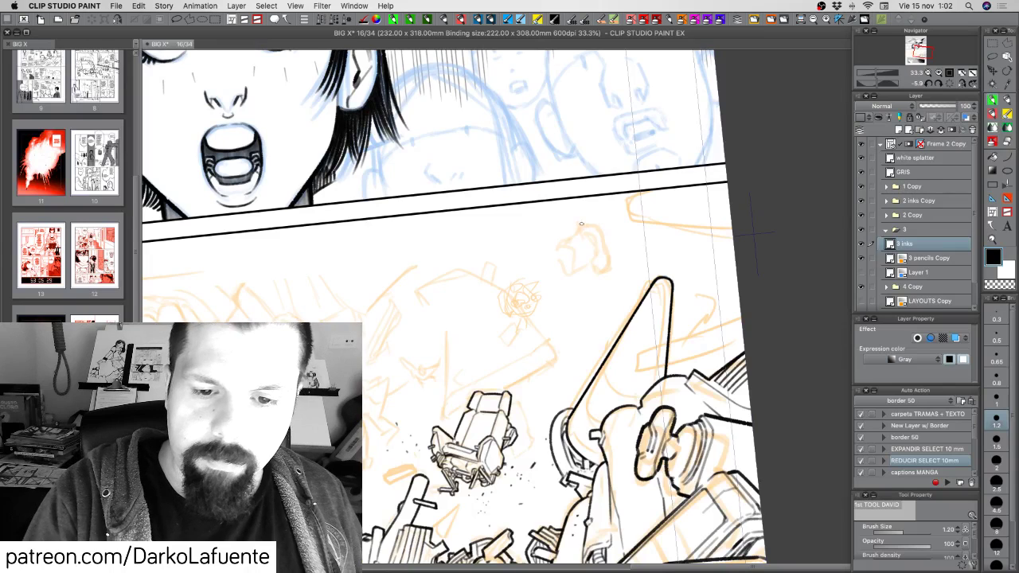
drag(587, 211, 599, 310)
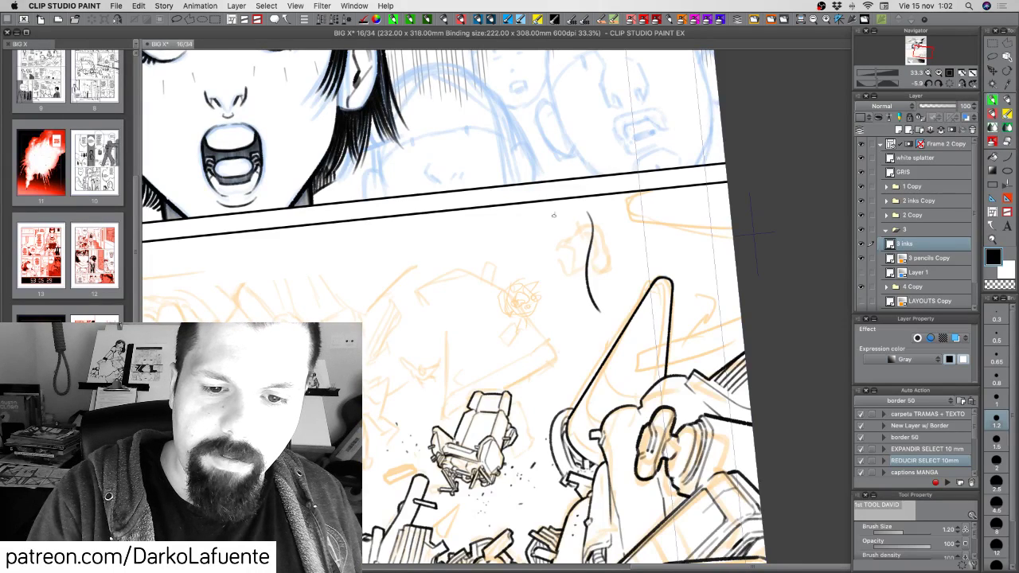
key(super+z)
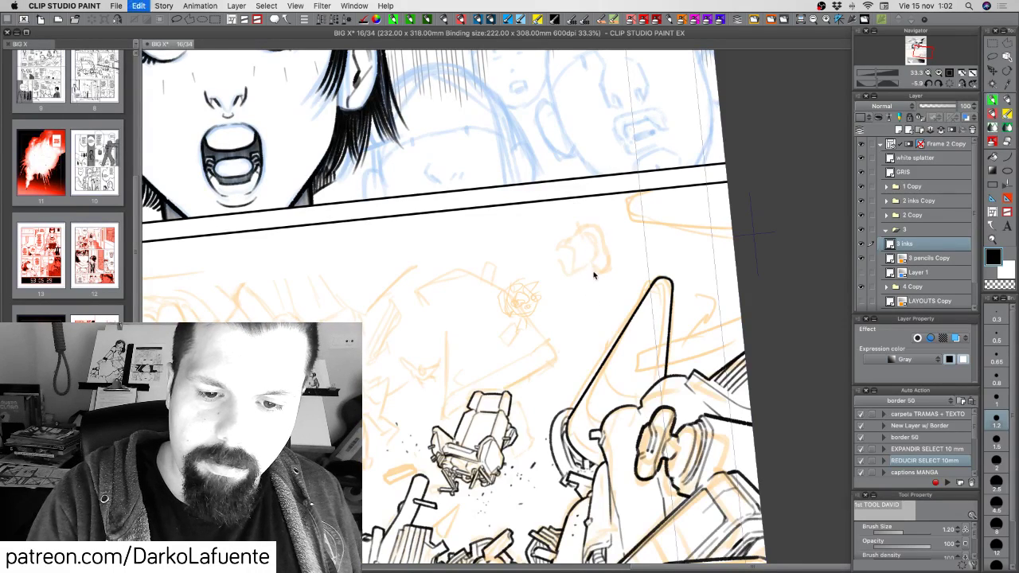
mouse_move(559, 232)
mouse_down()
mouse_move(596, 249)
mouse_move(585, 300)
mouse_move(561, 284)
mouse_move(566, 311)
mouse_up()
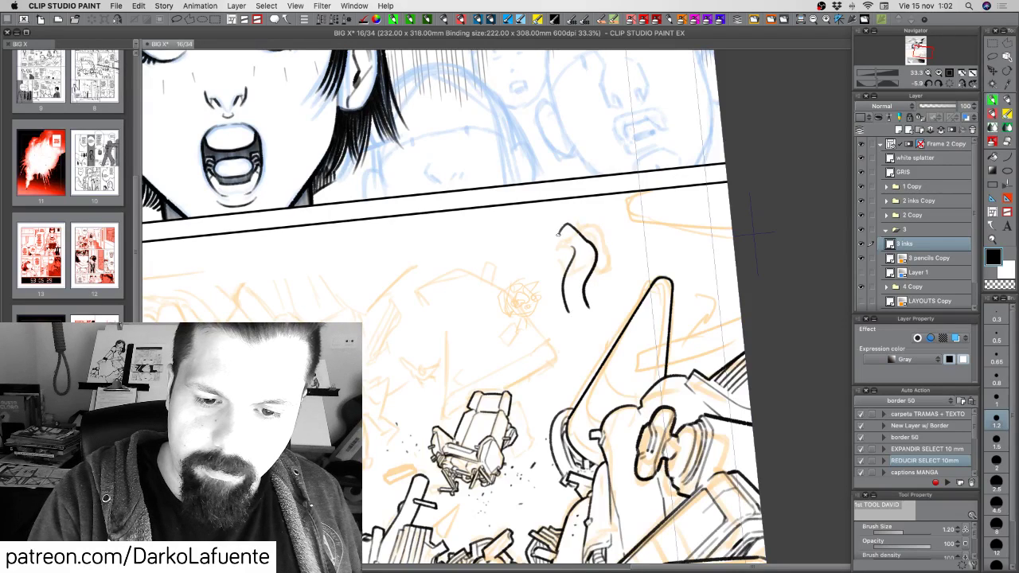
drag(559, 233, 570, 243)
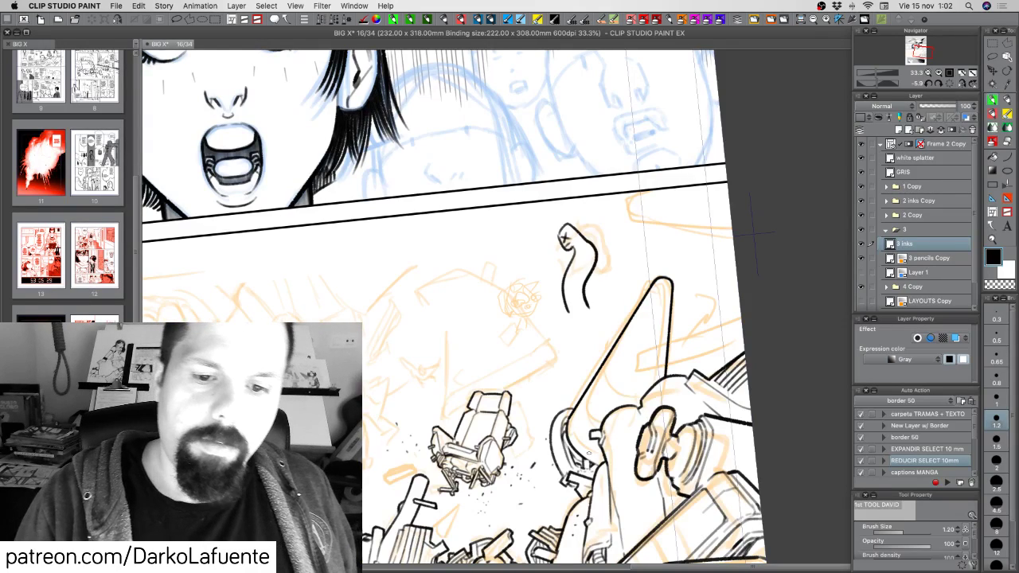
mouse_move(566, 308)
mouse_down()
mouse_move(543, 350)
mouse_move(553, 329)
mouse_move(567, 362)
mouse_up()
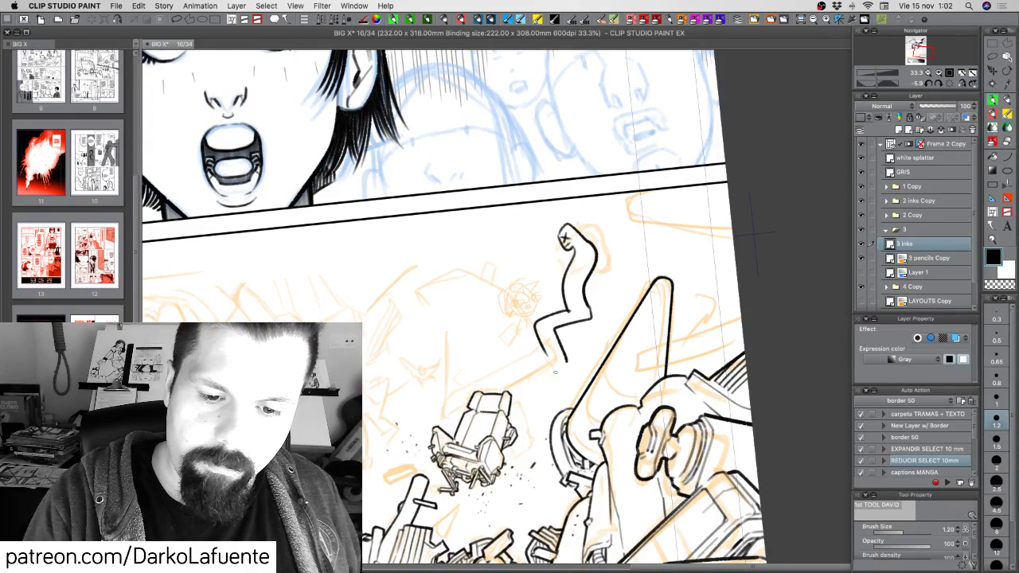
key(super+z)
key(super+z)
key(super+z)
key(super+z)
key(super+z)
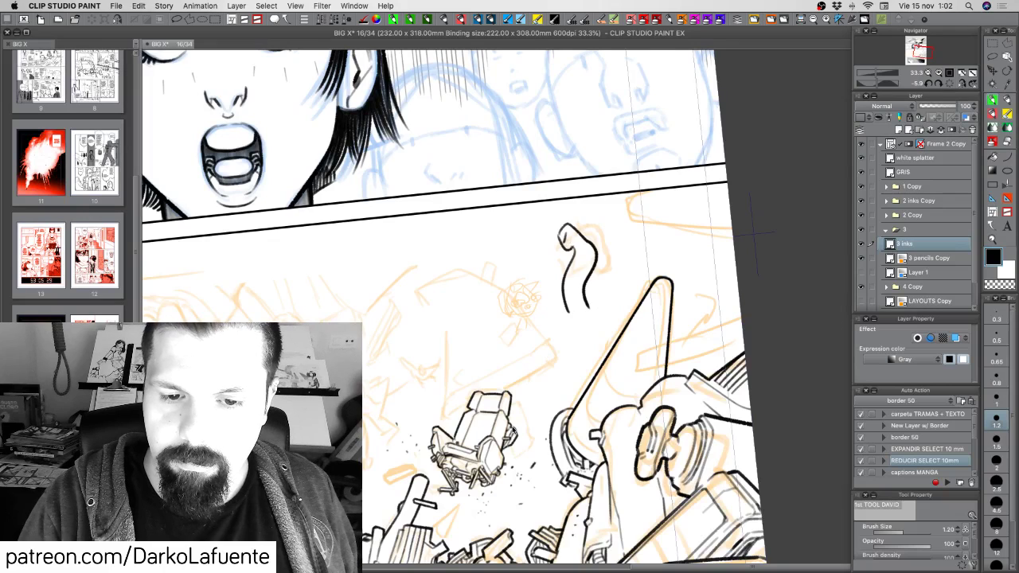
key(super+z)
key(super+z)
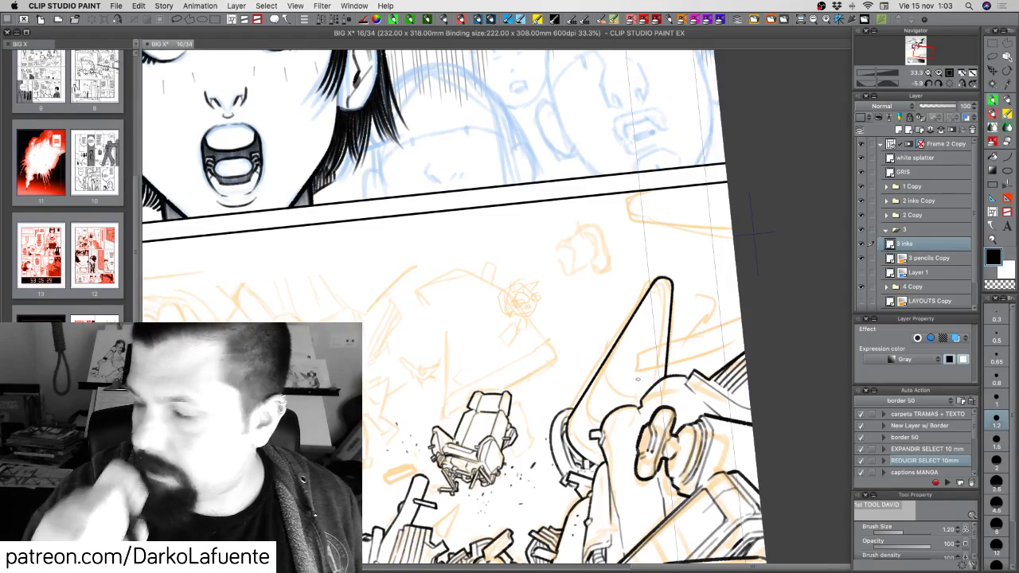
Clean the pointed shape's tip with transparent colour and ink two thin curved contour lines across its body.
key(c)
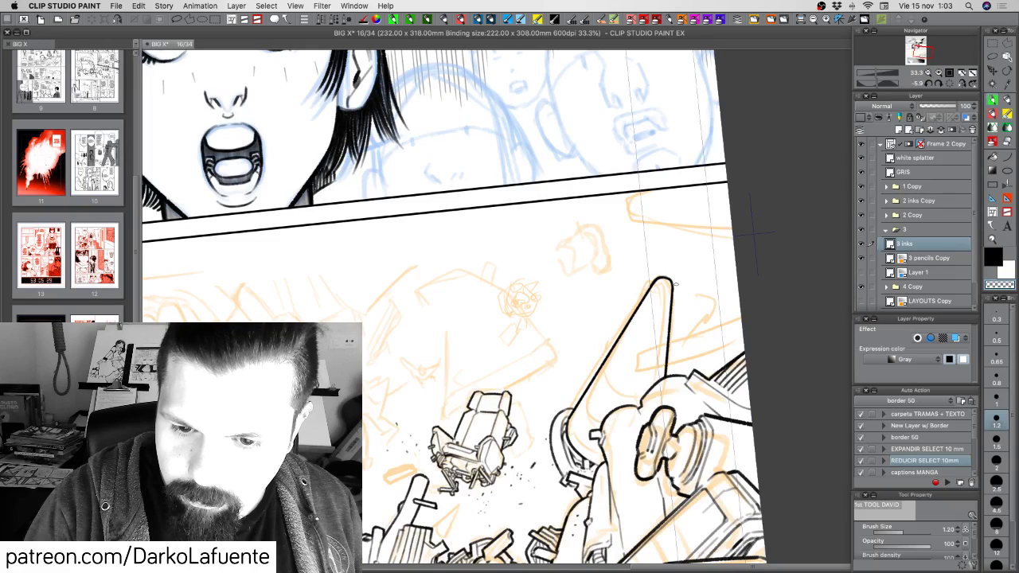
drag(659, 275, 649, 283)
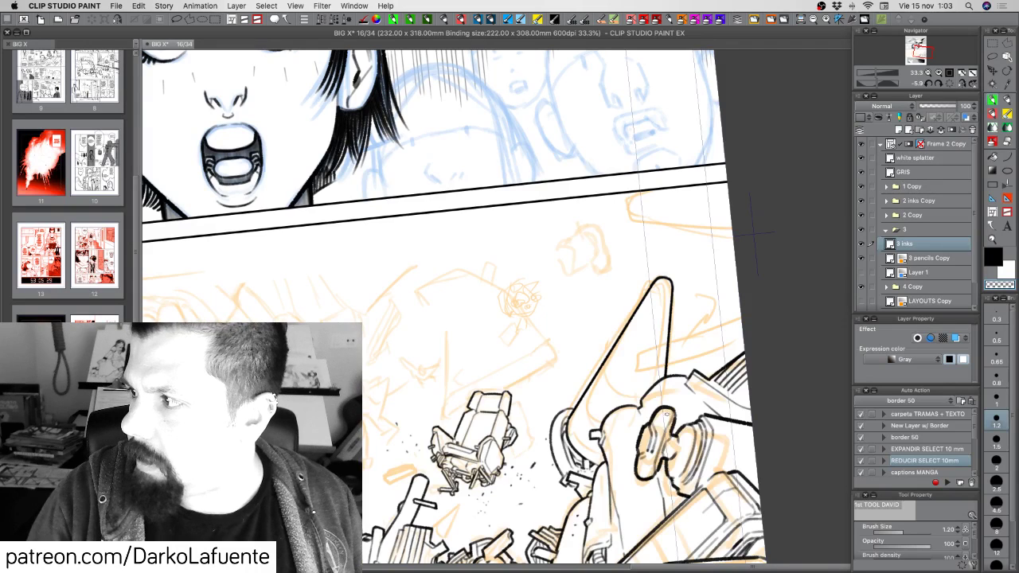
key(r)
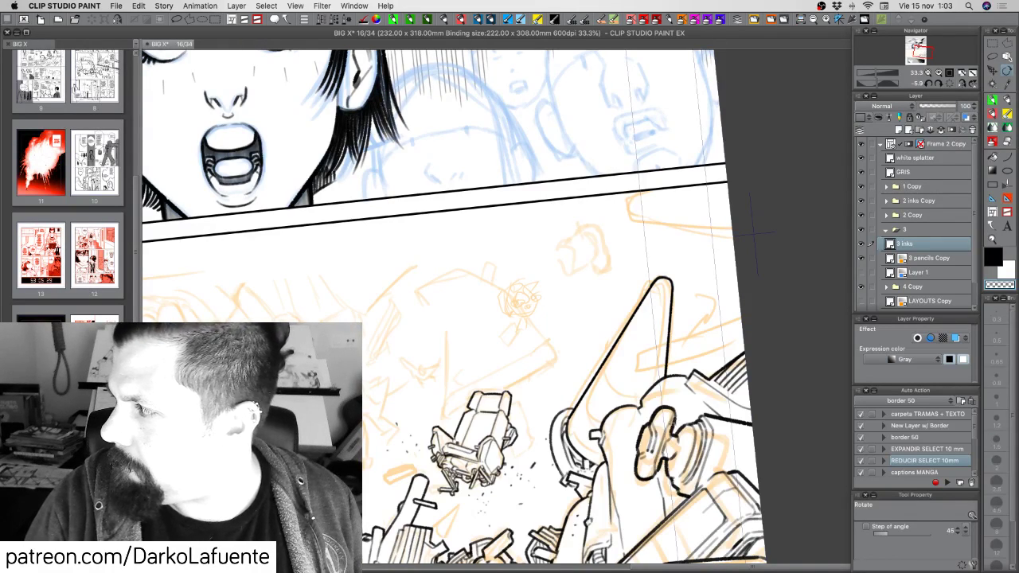
mouse_move(622, 218)
mouse_down()
mouse_move(650, 322)
mouse_move(623, 376)
mouse_move(602, 390)
mouse_move(584, 376)
mouse_move(588, 398)
mouse_move(589, 369)
mouse_up()
key(c)
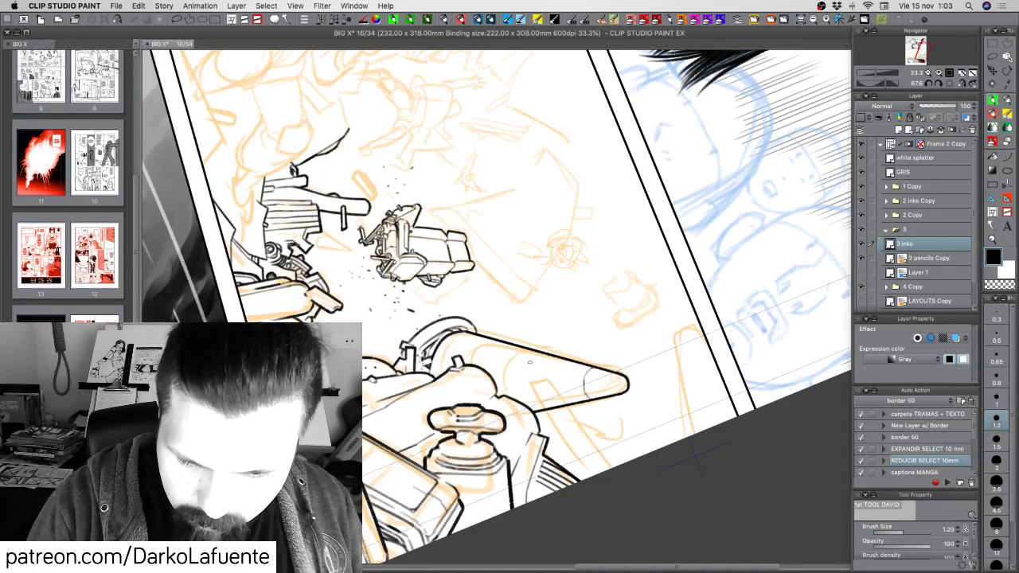
mouse_move(529, 349)
mouse_down()
mouse_move(508, 367)
mouse_move(514, 399)
mouse_up()
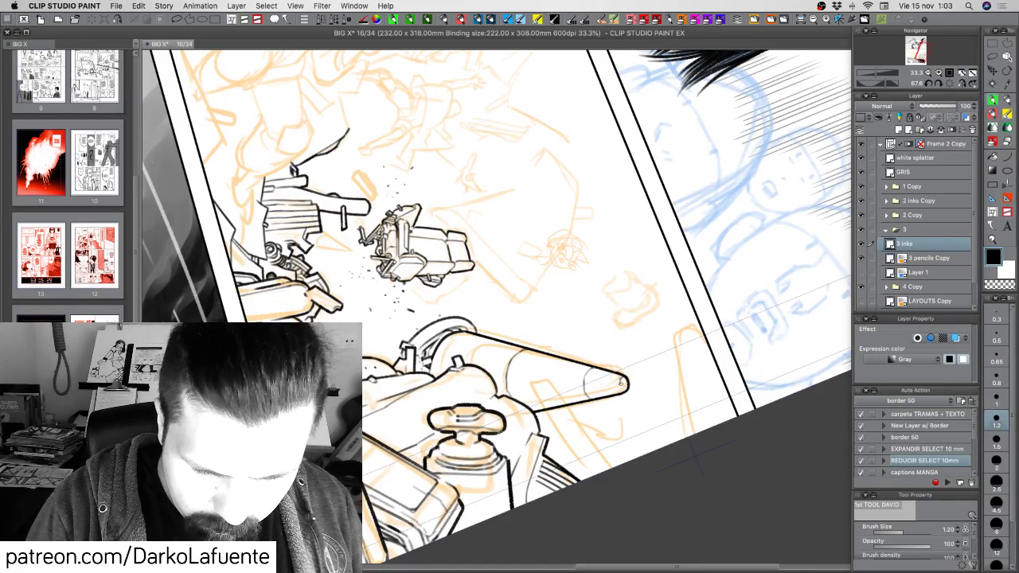
Ink small round rivets inside the pointed shape's tip with a 1.00 brush and clean them with transparent colour.
key(bracketleft)
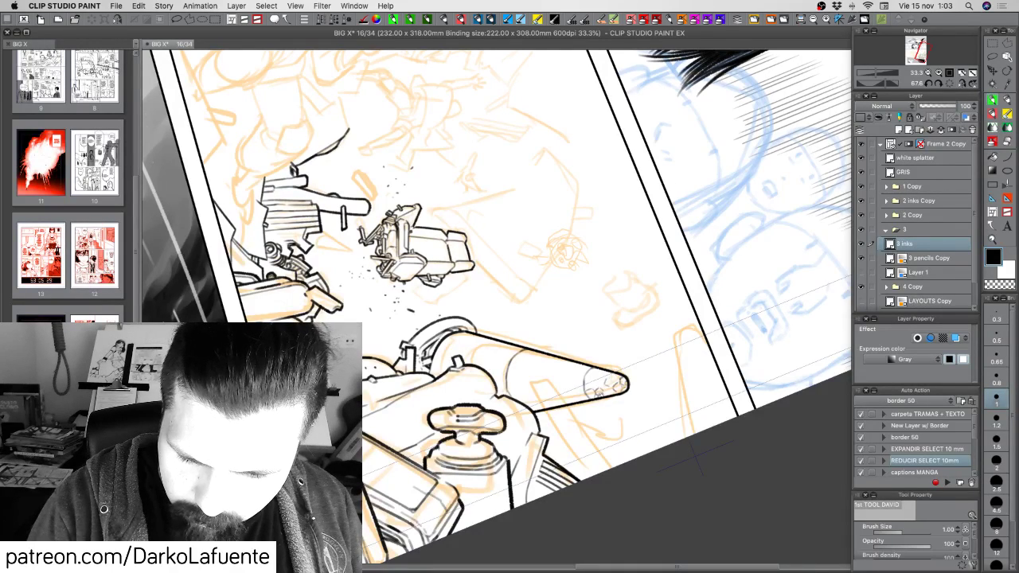
drag(675, 378, 666, 275)
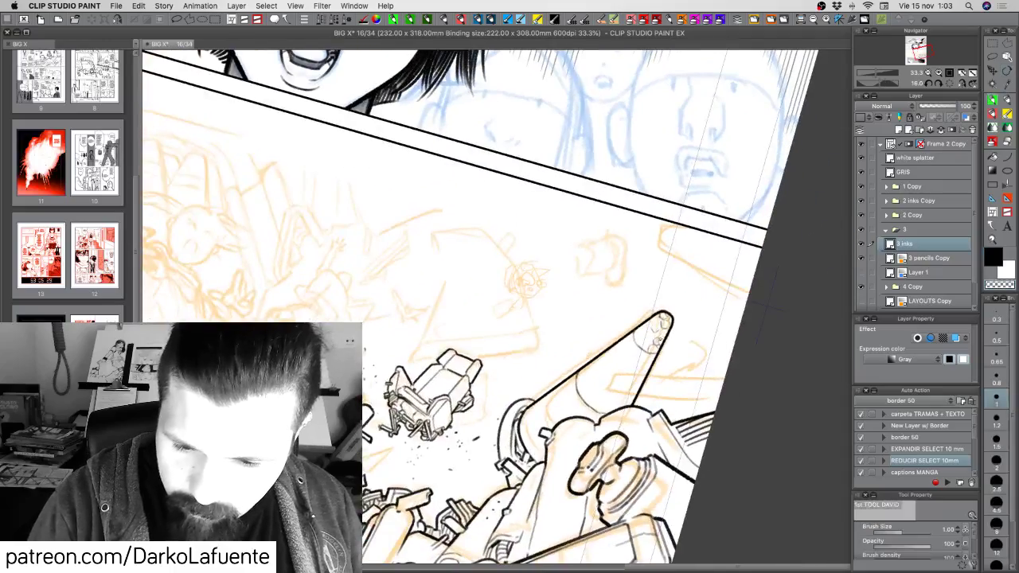
key(c)
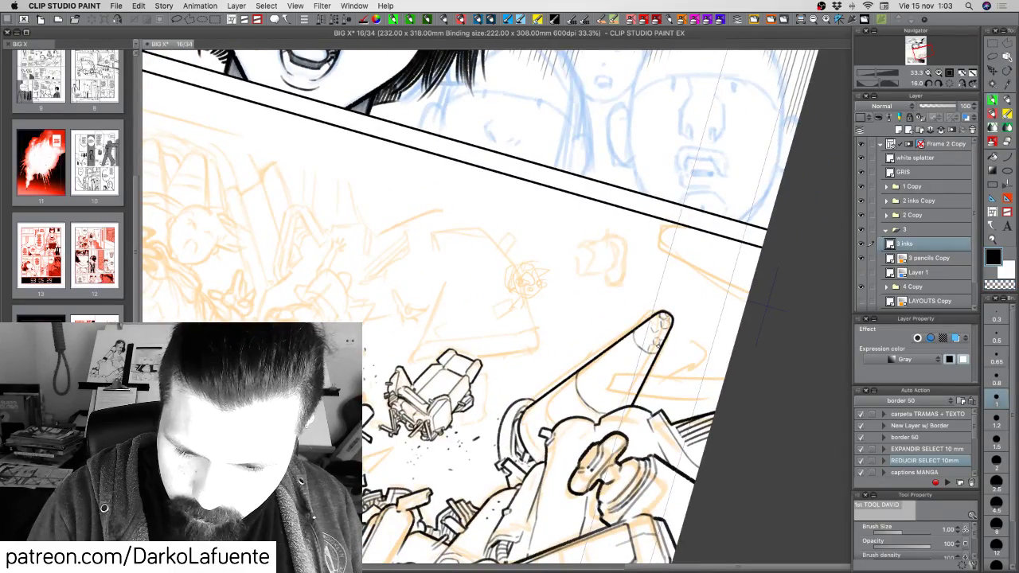
drag(624, 407, 658, 307)
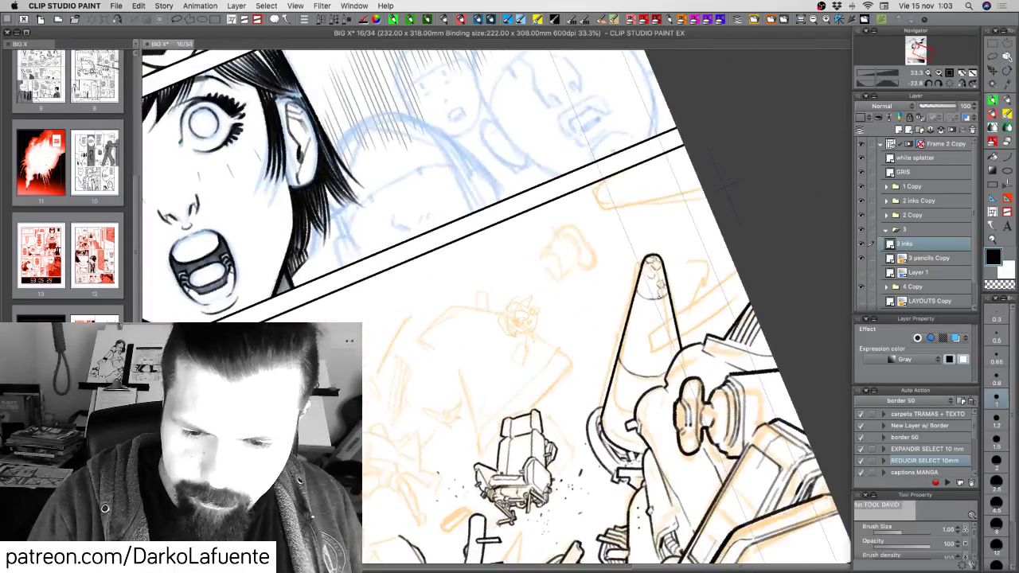
key(c)
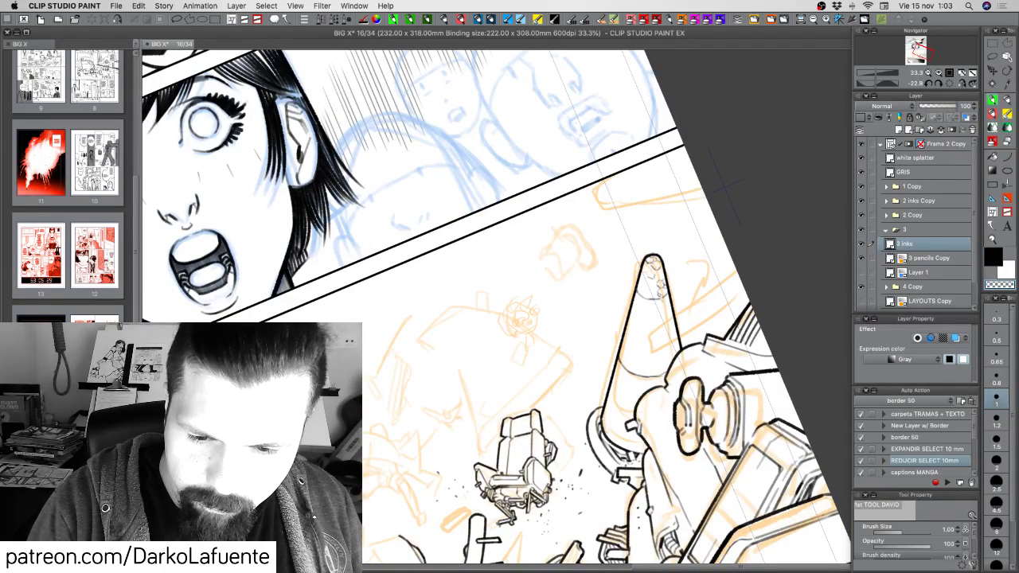
key(c)
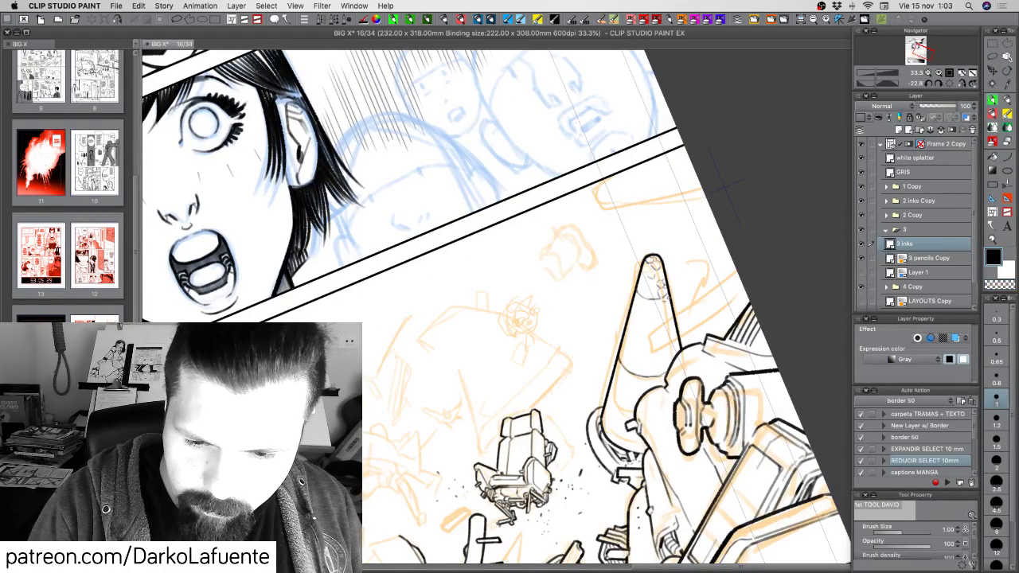
click(634, 310)
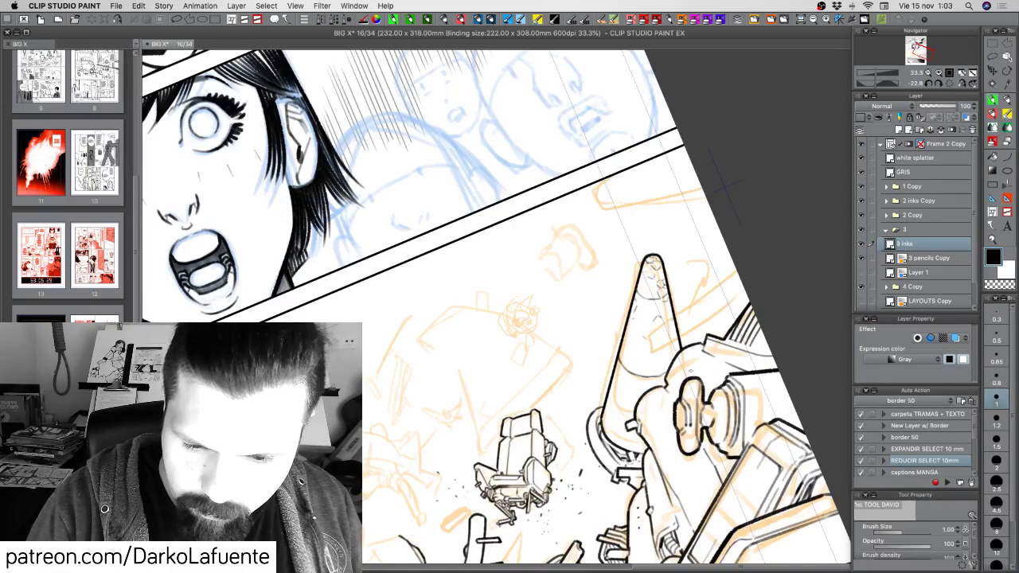
Ink short broken surface marks along the pointed shape's body and near its base, trimming them with transparent colour.
mouse_move(691, 371)
mouse_down()
mouse_move(705, 332)
mouse_move(694, 250)
mouse_move(640, 192)
mouse_up()
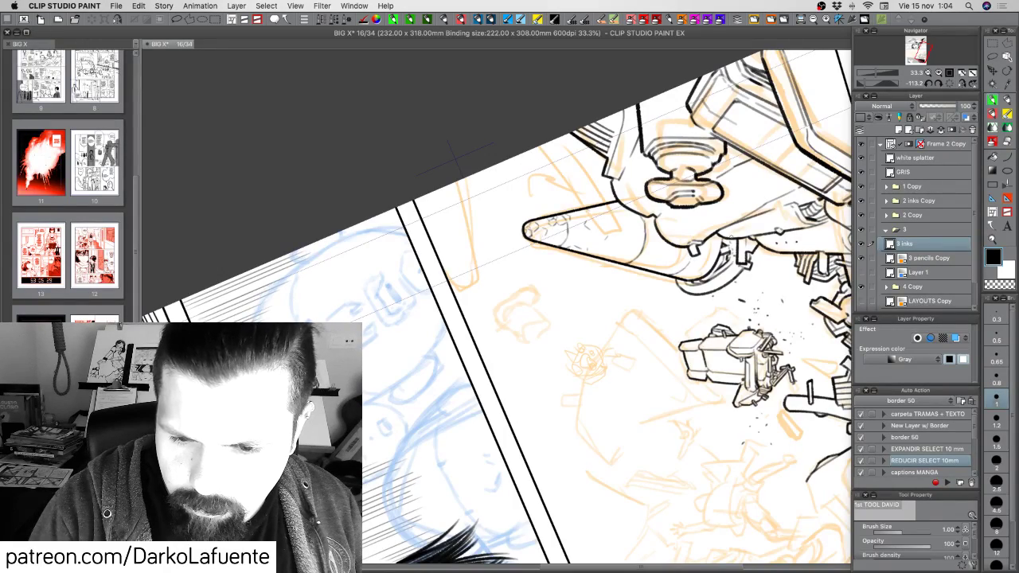
drag(739, 289, 727, 249)
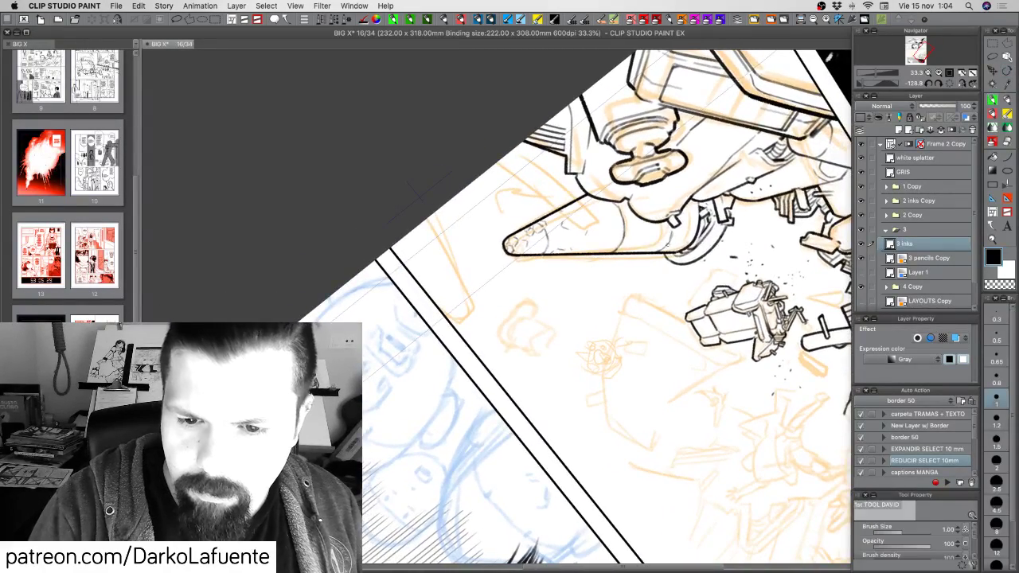
key(c)
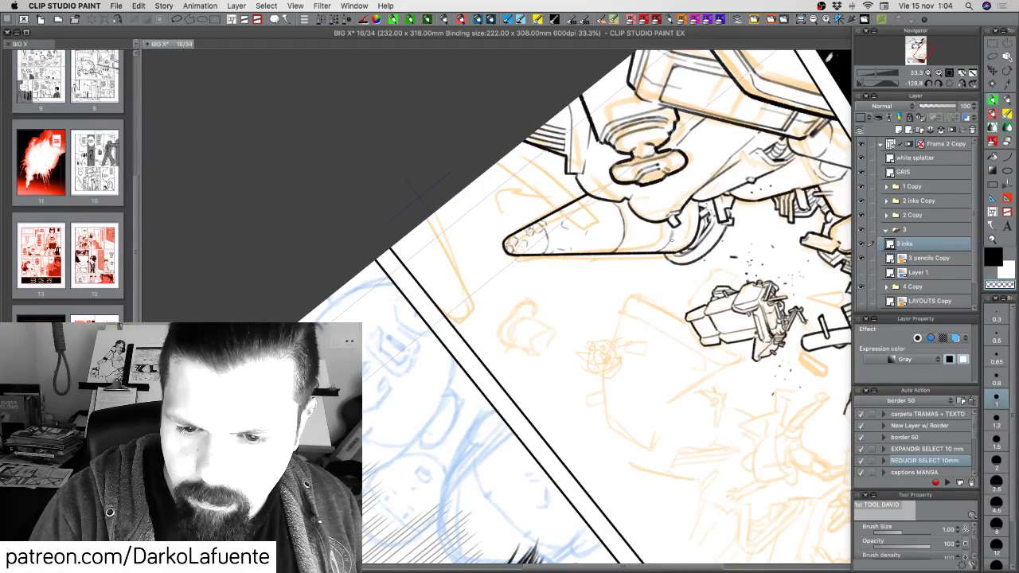
mouse_move(637, 199)
mouse_down()
mouse_move(675, 223)
mouse_move(723, 350)
mouse_move(660, 456)
mouse_move(611, 478)
mouse_up()
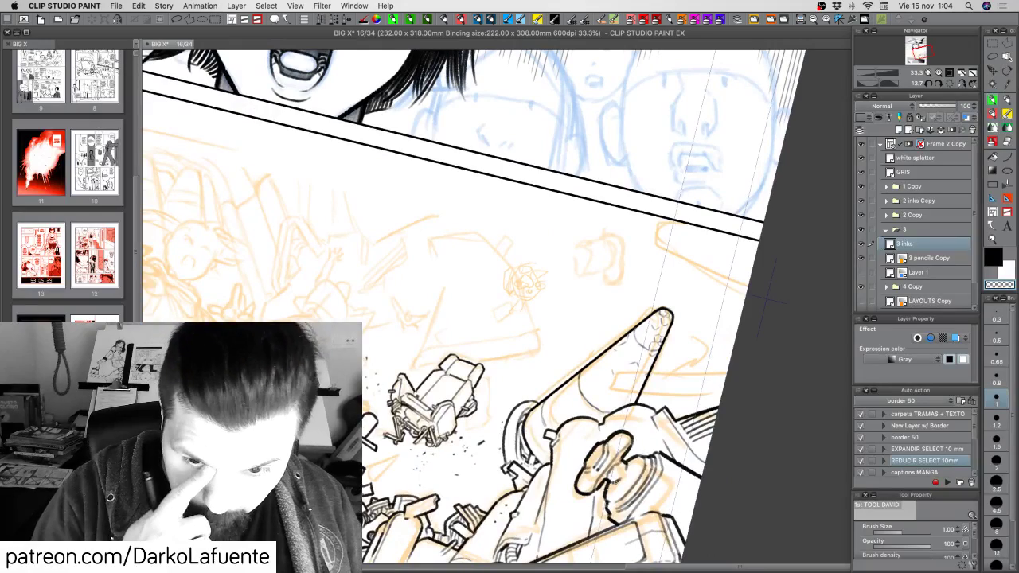
drag(563, 409, 623, 337)
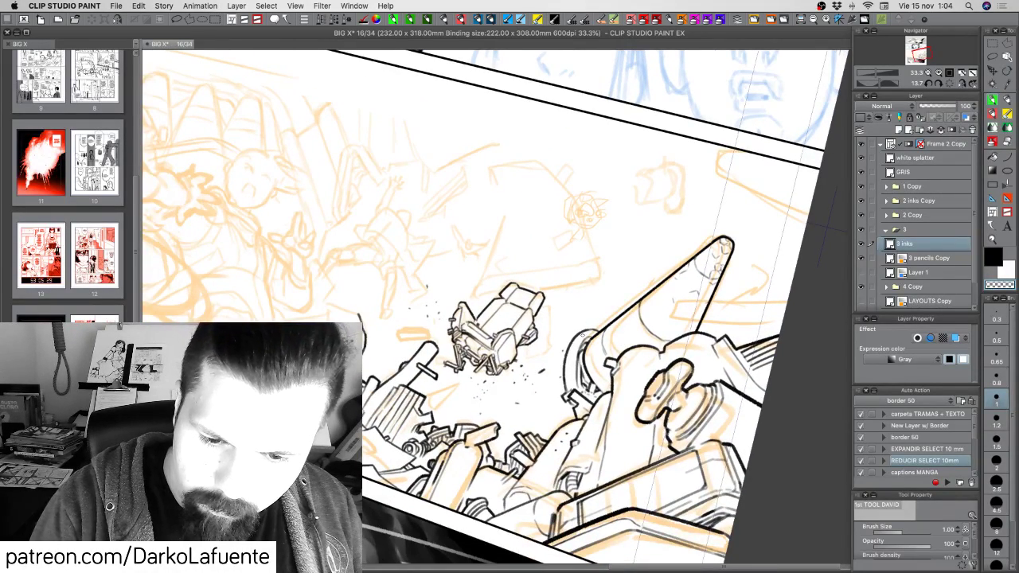
Retouch the curved bend at the pointed shape's base, alternating black and transparent colour and undoing a stray stroke.
key(c)
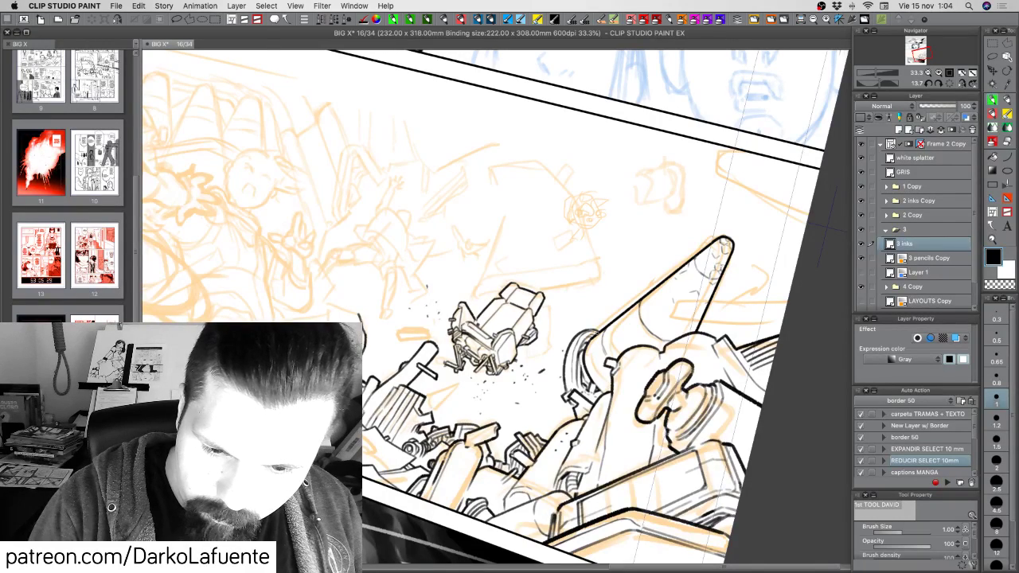
key(c)
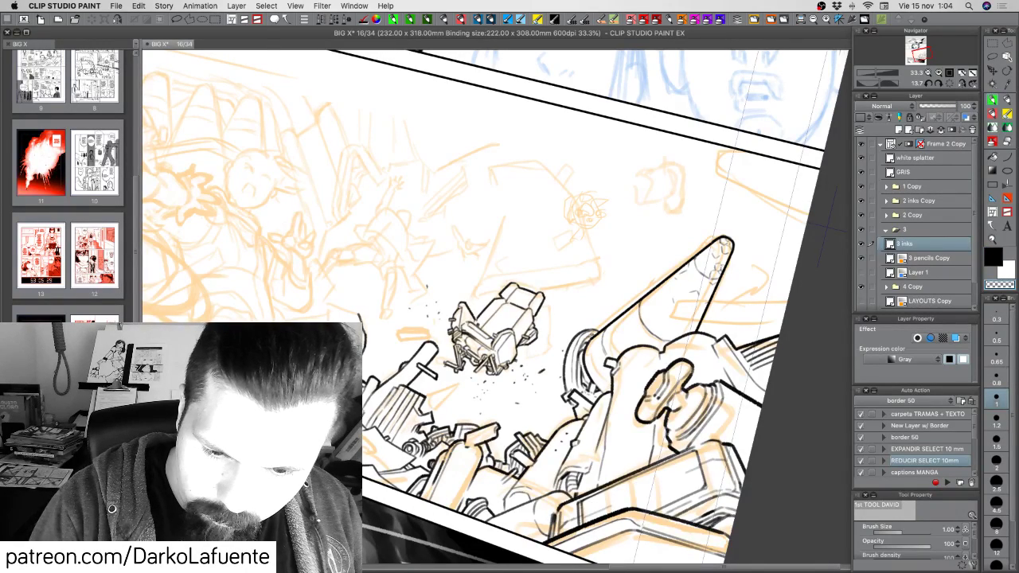
key(c)
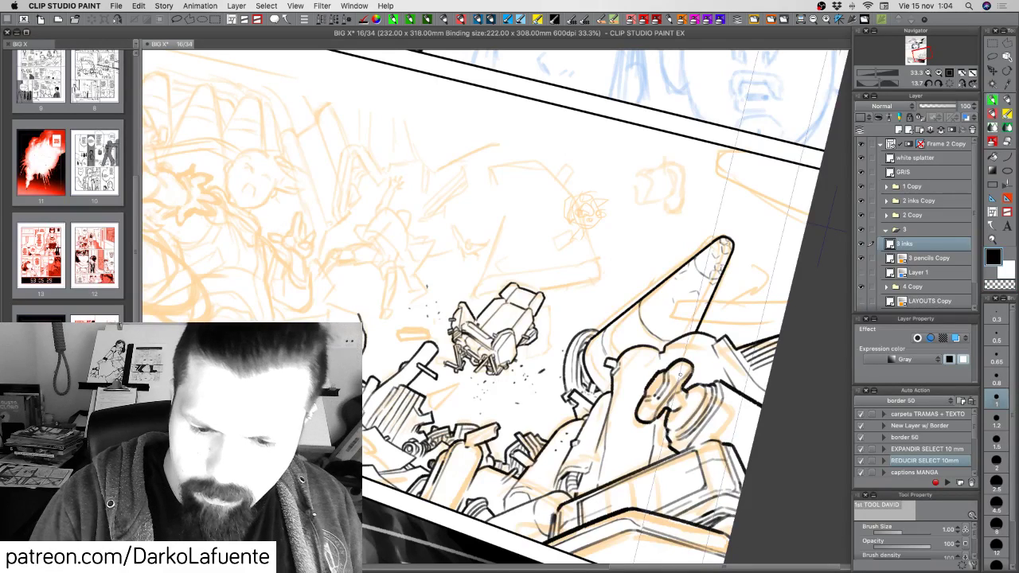
drag(571, 378, 576, 390)
key(c)
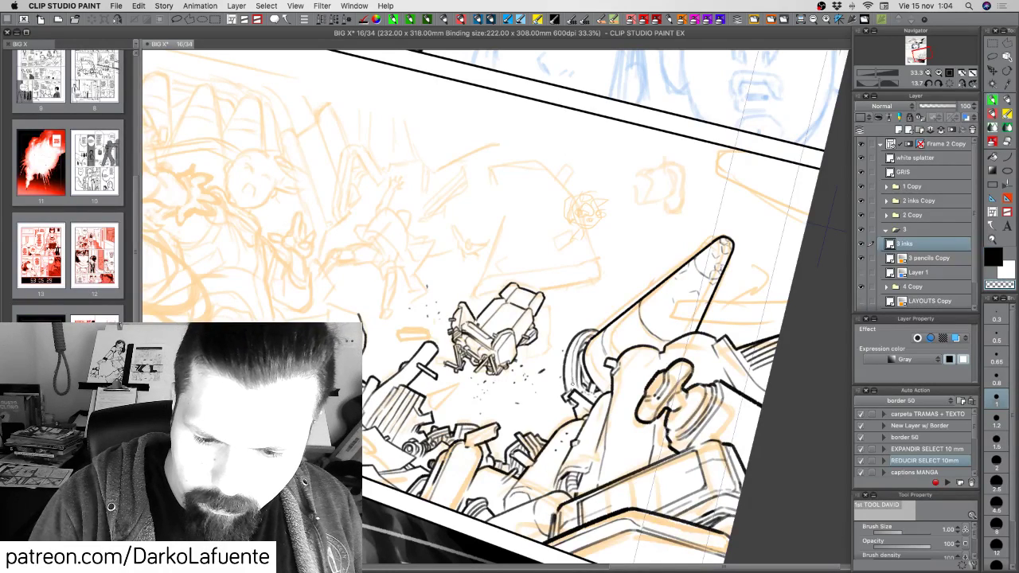
mouse_move(578, 376)
mouse_down()
mouse_move(575, 390)
mouse_move(616, 391)
mouse_move(570, 390)
mouse_up()
key(c)
key(super+z)
key(c)
key(c)
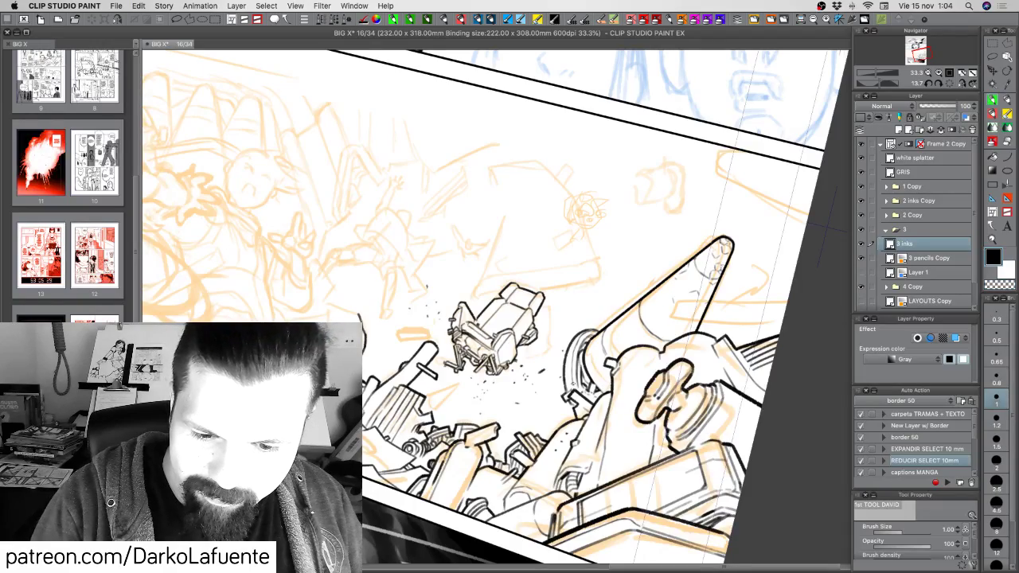
Save the page and touch up the underside of the floating seat with a 1.20 brush.
key(r)
drag(699, 394, 726, 308)
key(space)
key(r)
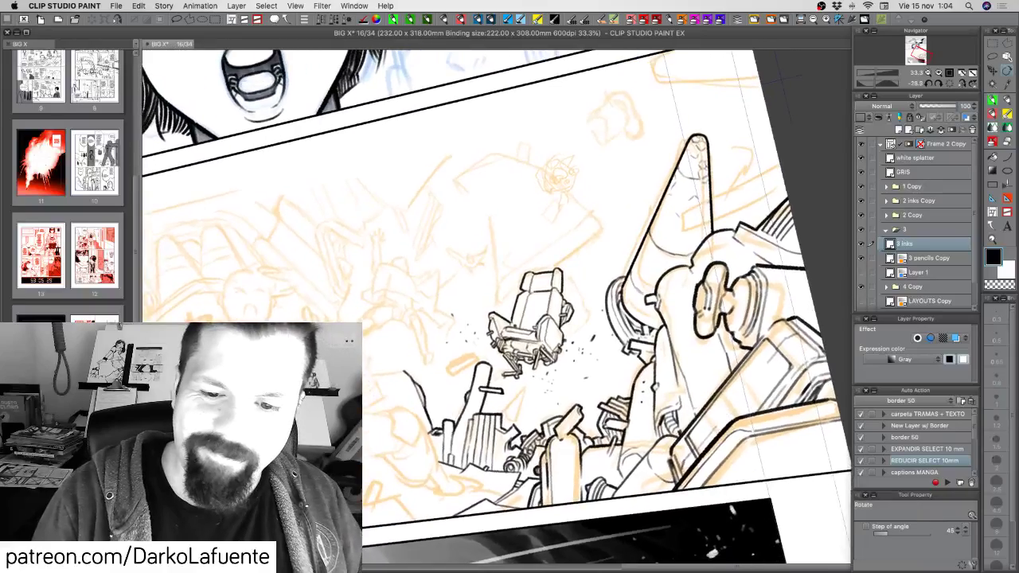
key(space)
drag(560, 419, 630, 390)
key(super+s)
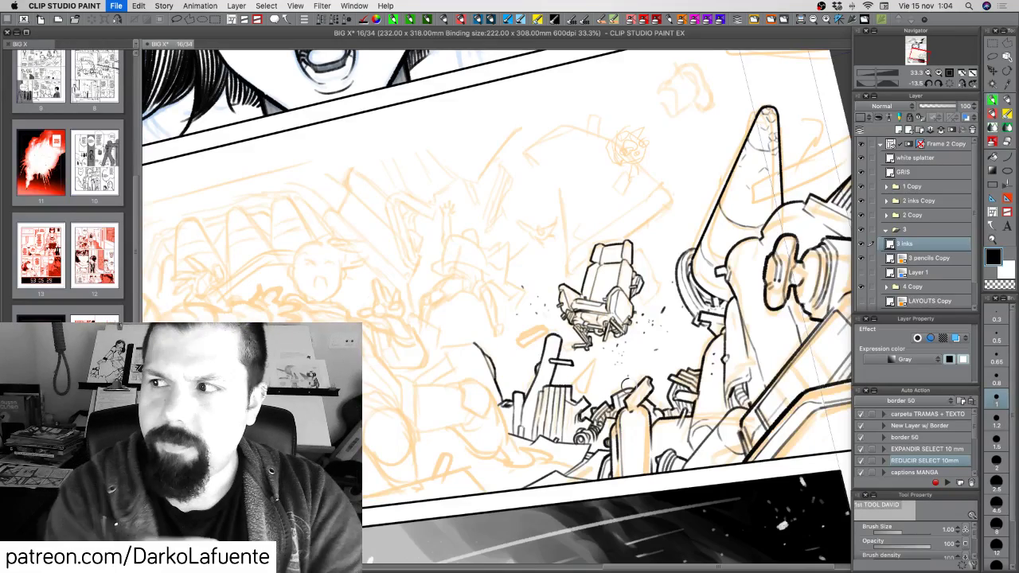
click(996, 417)
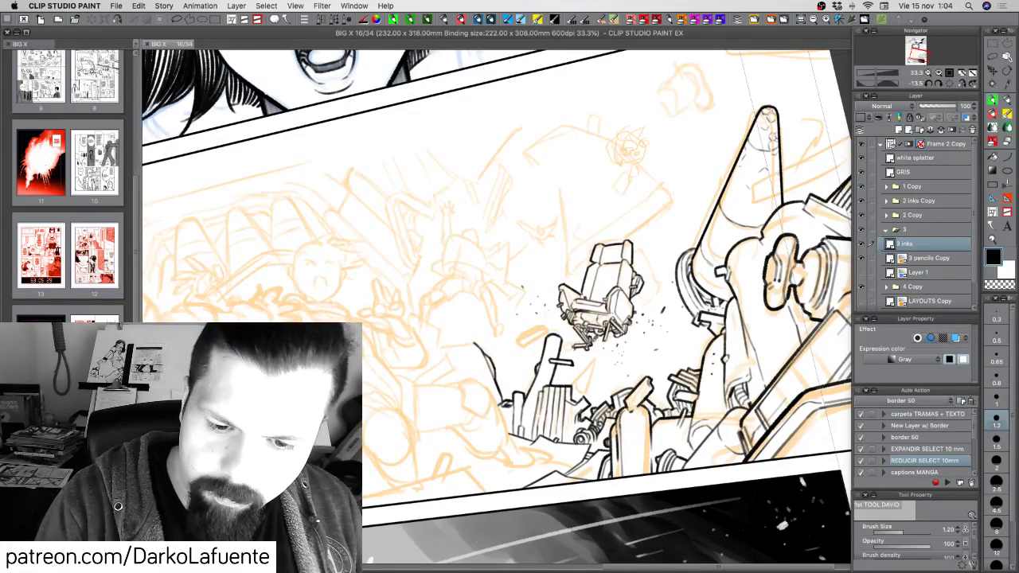
mouse_move(591, 337)
mouse_down()
mouse_move(602, 343)
mouse_move(595, 334)
mouse_up()
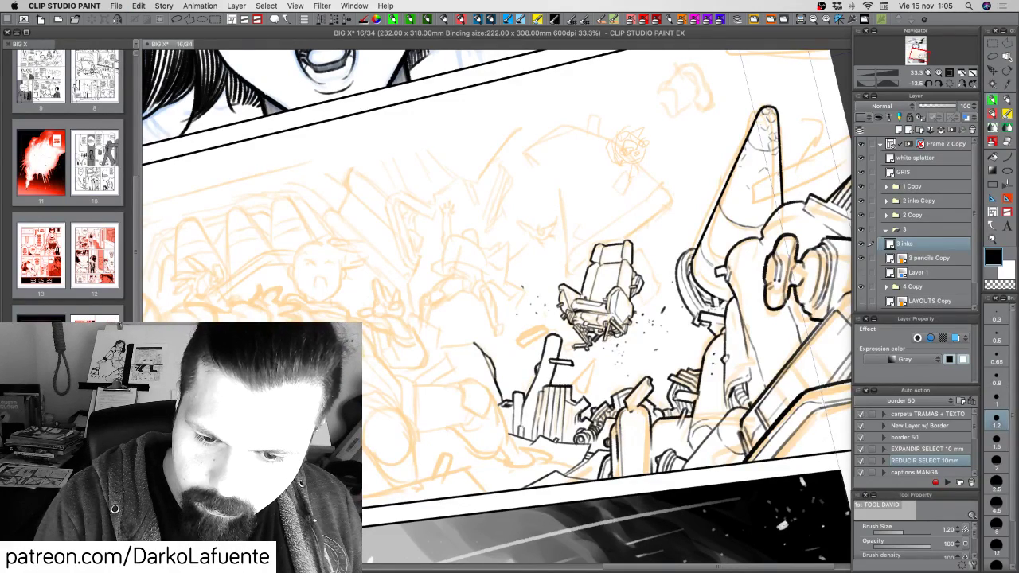
Ink a hook-shaped piece of debris beside the pointed shape with a 1.00 brush, undoing the last stray stroke.
drag(690, 363, 707, 421)
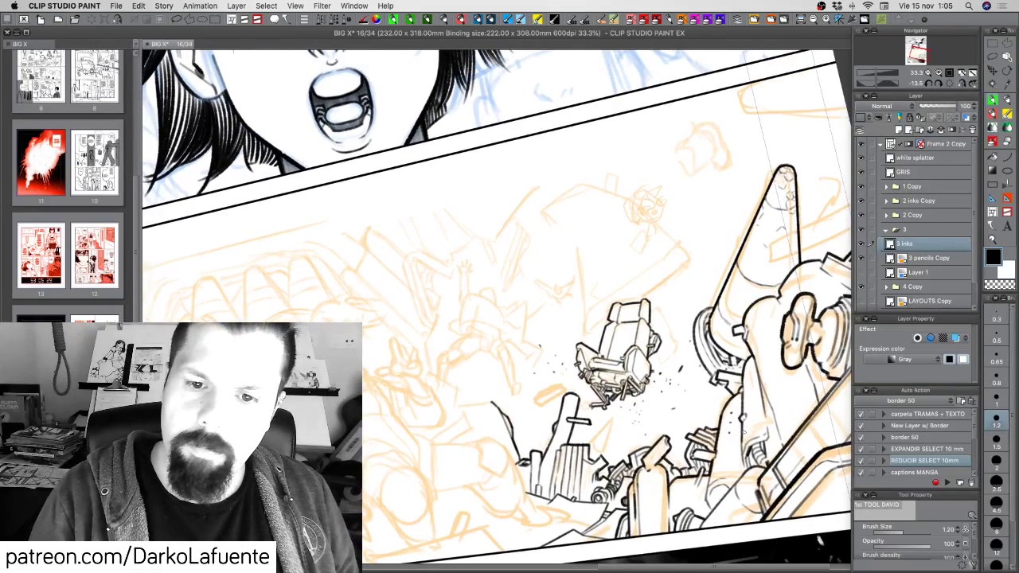
drag(779, 381, 673, 427)
drag(701, 352, 703, 381)
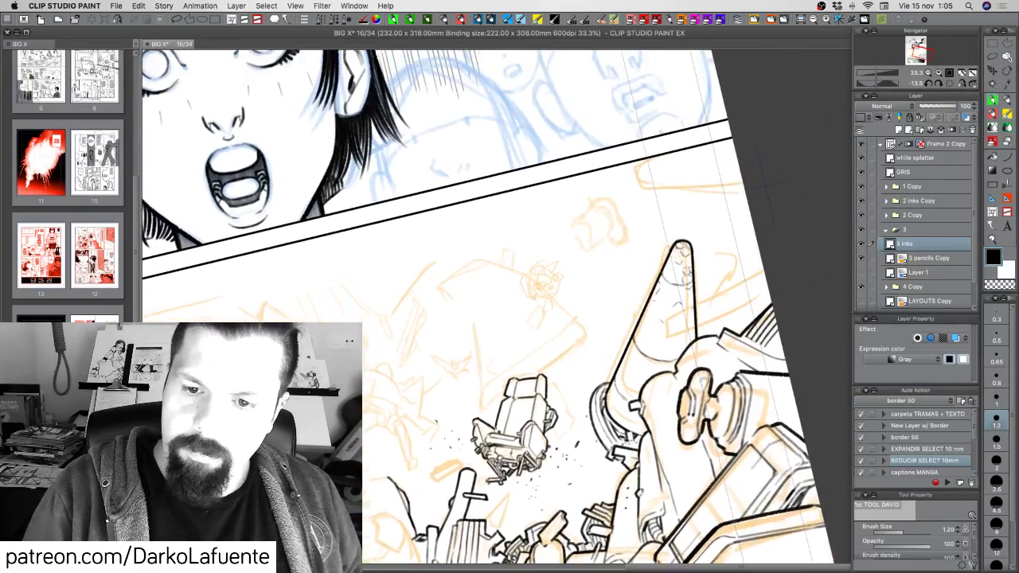
click(996, 398)
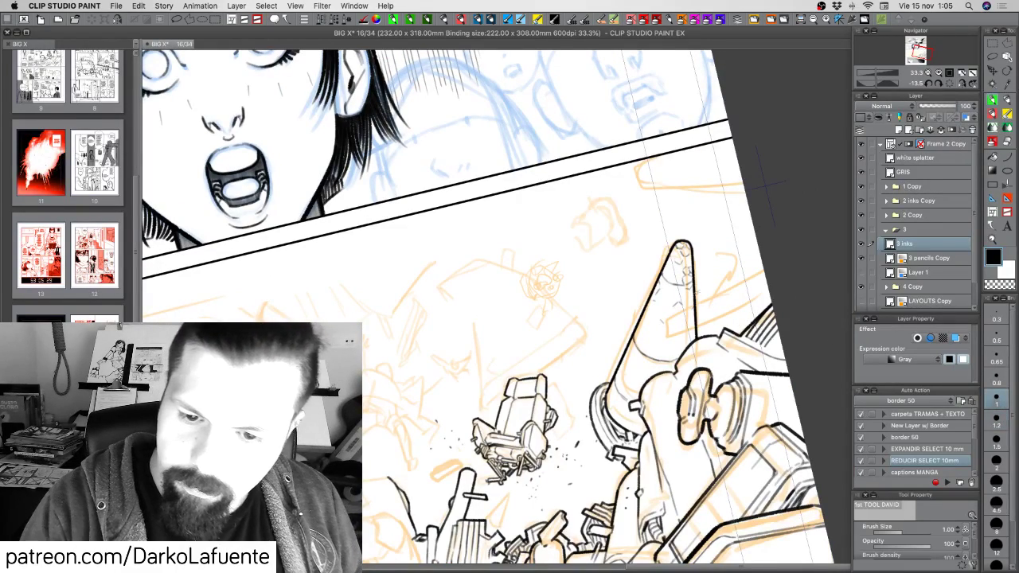
mouse_move(694, 289)
mouse_down()
mouse_move(711, 283)
mouse_move(707, 305)
mouse_up()
drag(707, 302, 718, 306)
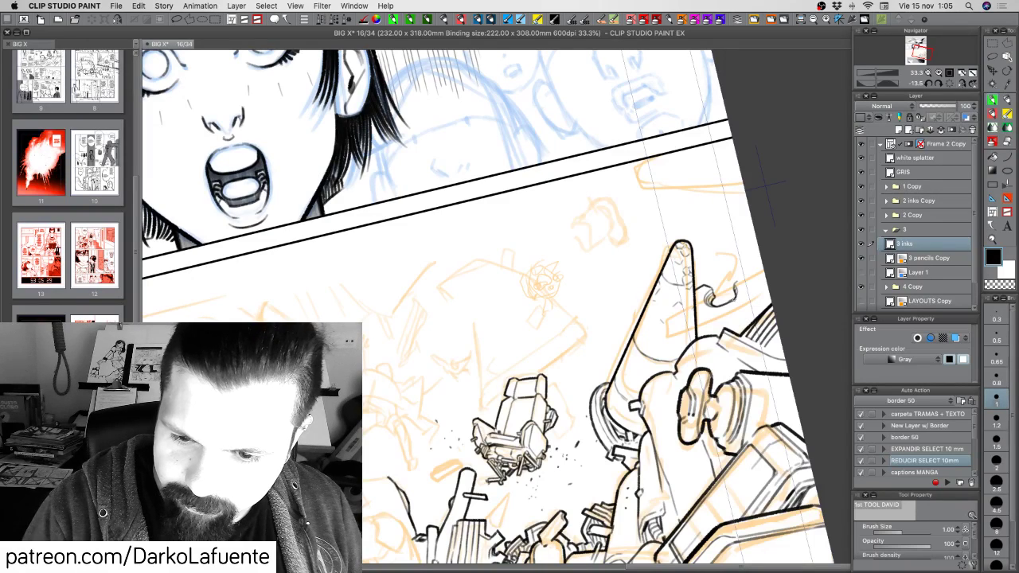
key(super+z)
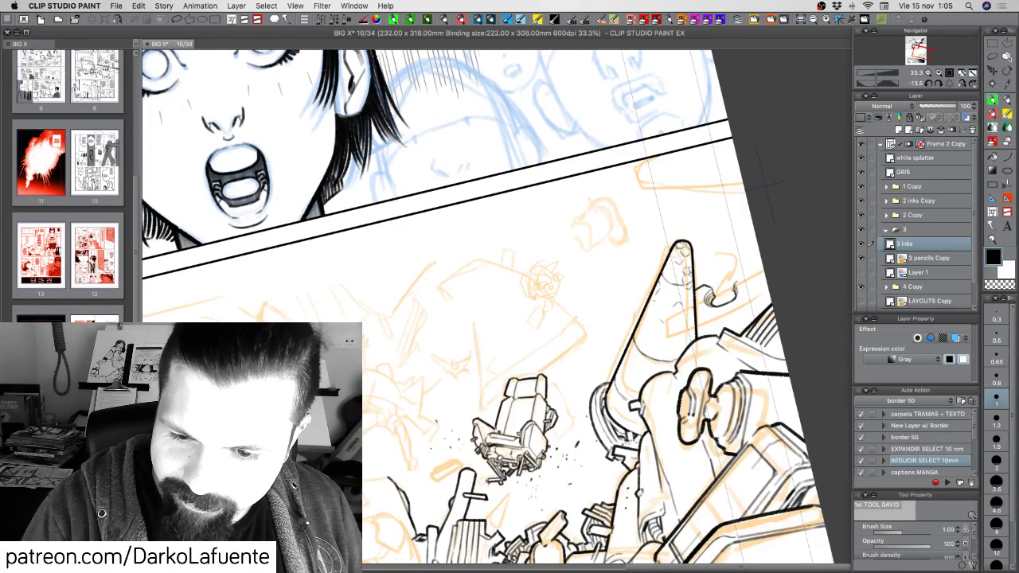
Trim the hook-shaped debris with transparent colour and extend its upper edge as a jagged line toward the page border.
key(c)
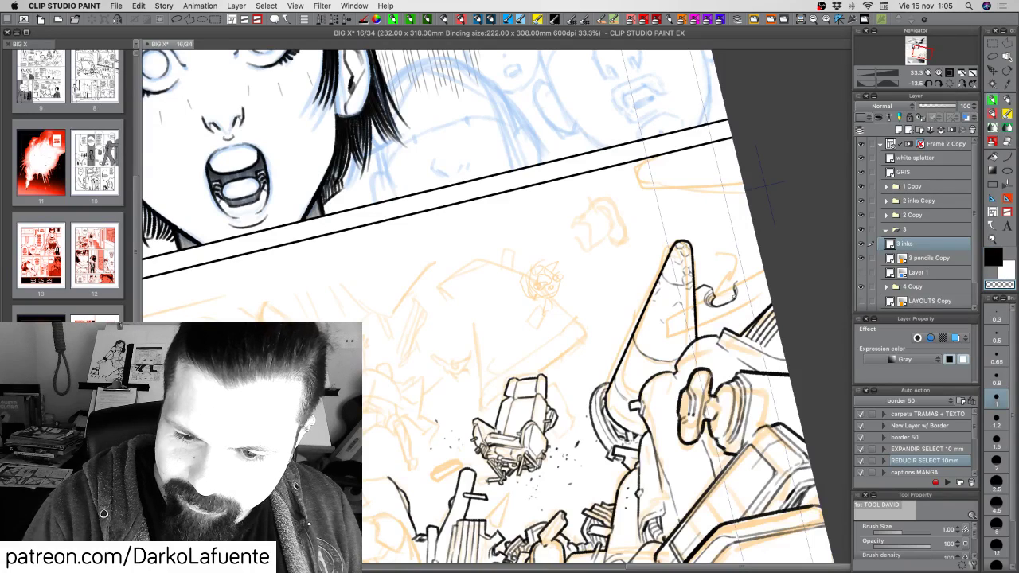
key(c)
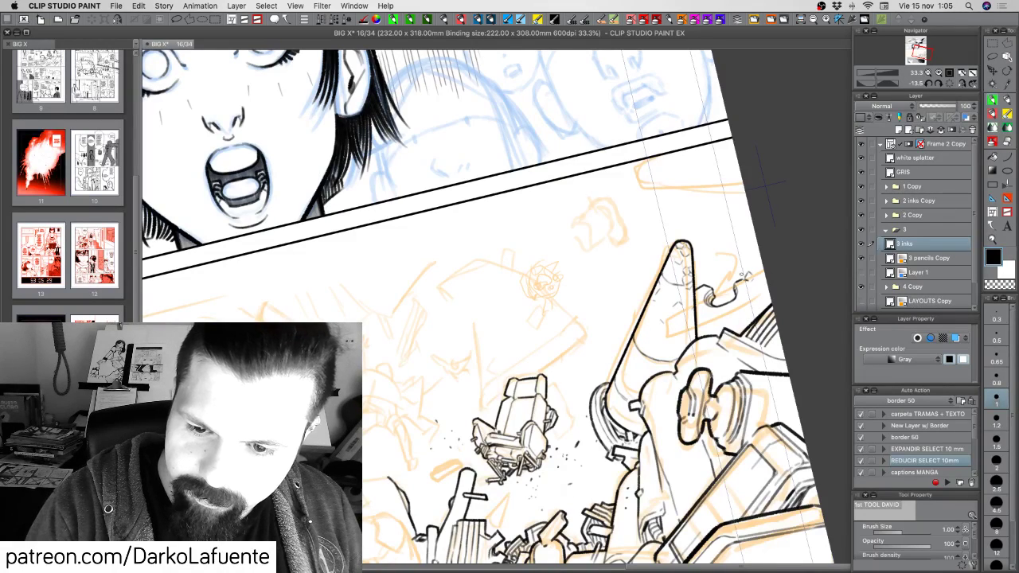
drag(739, 281, 763, 265)
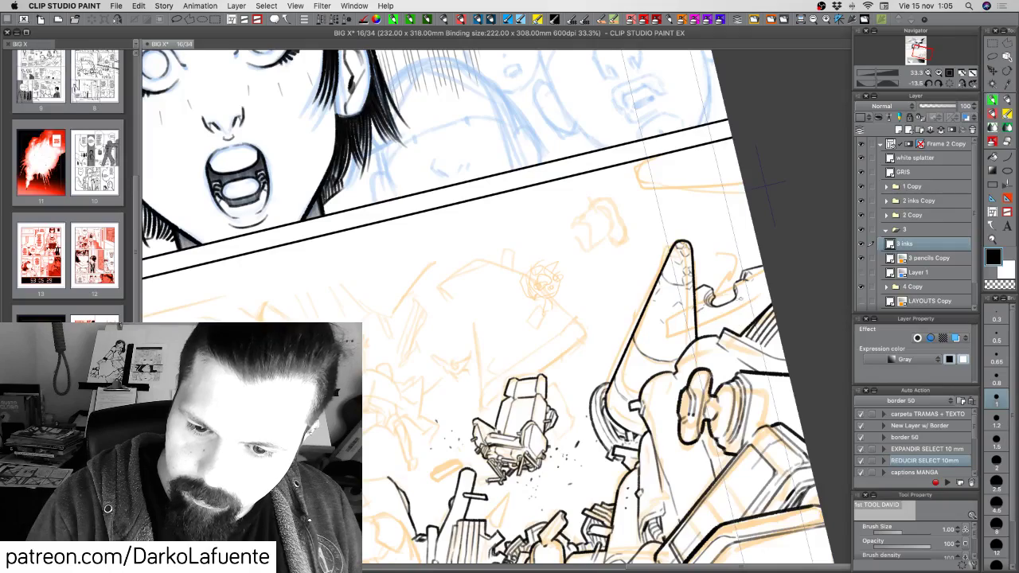
Ink the lower edge and small inner details of the hook-shaped debris, undoing a stray stroke.
mouse_move(787, 306)
mouse_down()
mouse_move(816, 234)
mouse_move(757, 164)
mouse_up()
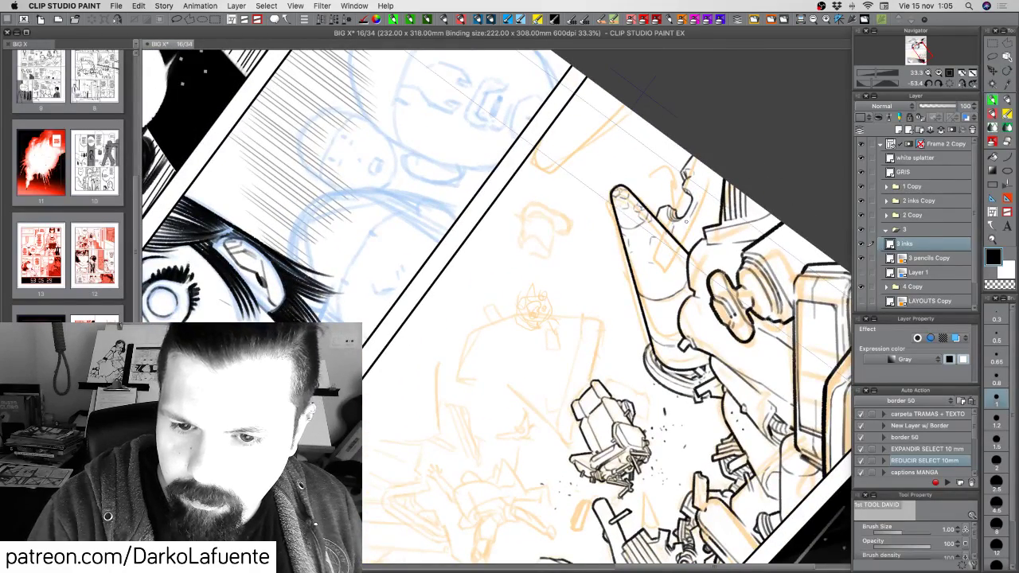
mouse_move(676, 212)
mouse_down()
mouse_move(688, 223)
mouse_move(676, 407)
mouse_move(662, 444)
mouse_move(600, 473)
mouse_up()
key(super+z)
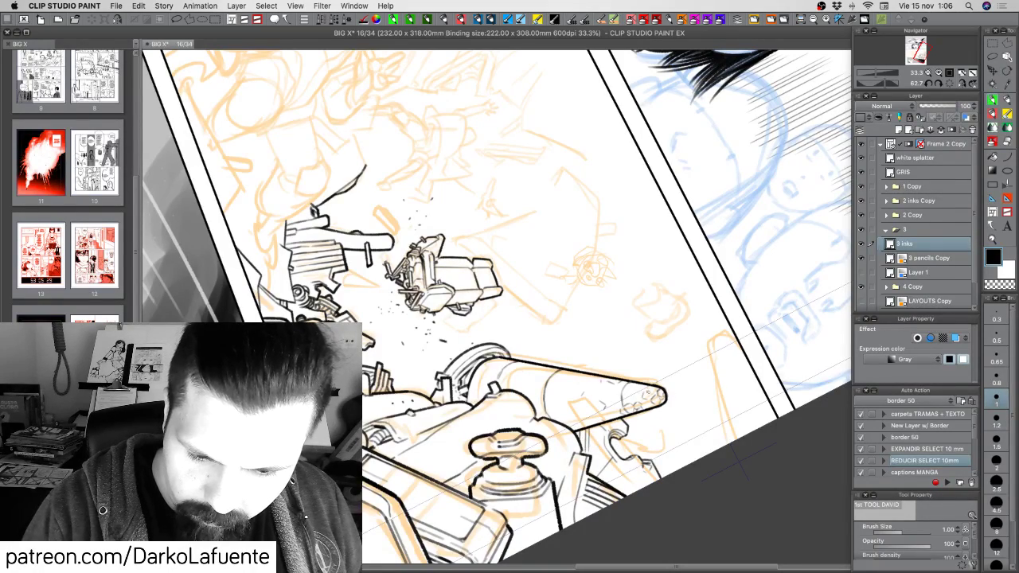
drag(711, 452, 755, 344)
drag(696, 396, 686, 415)
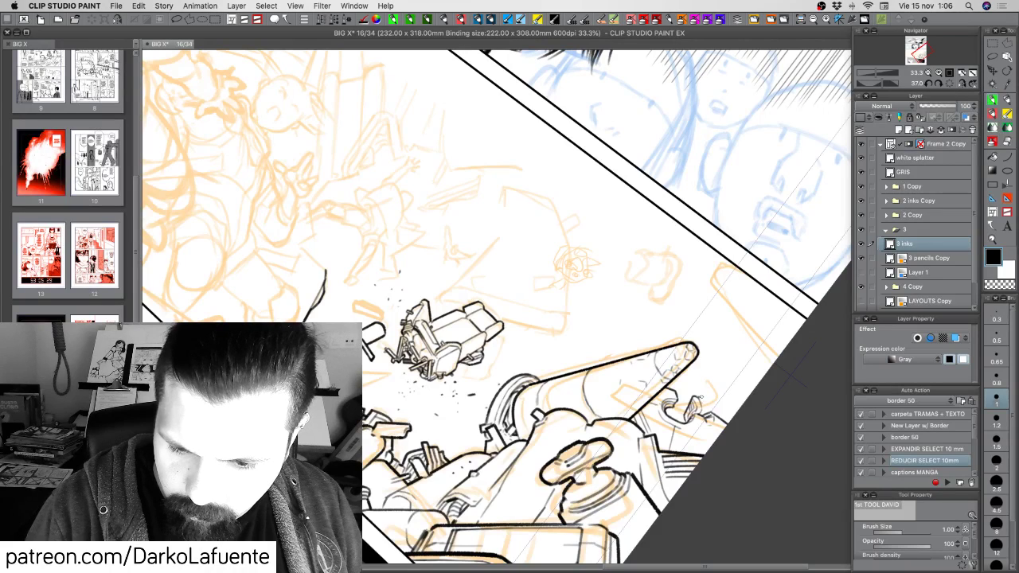
Ink the claw-shaped debris beside the pointed cone at the third panel's right edge, alternating between drawing and transparent colour for corrections.
drag(697, 397, 709, 407)
key(c)
key(c)
key(ctrl+z)
key(c)
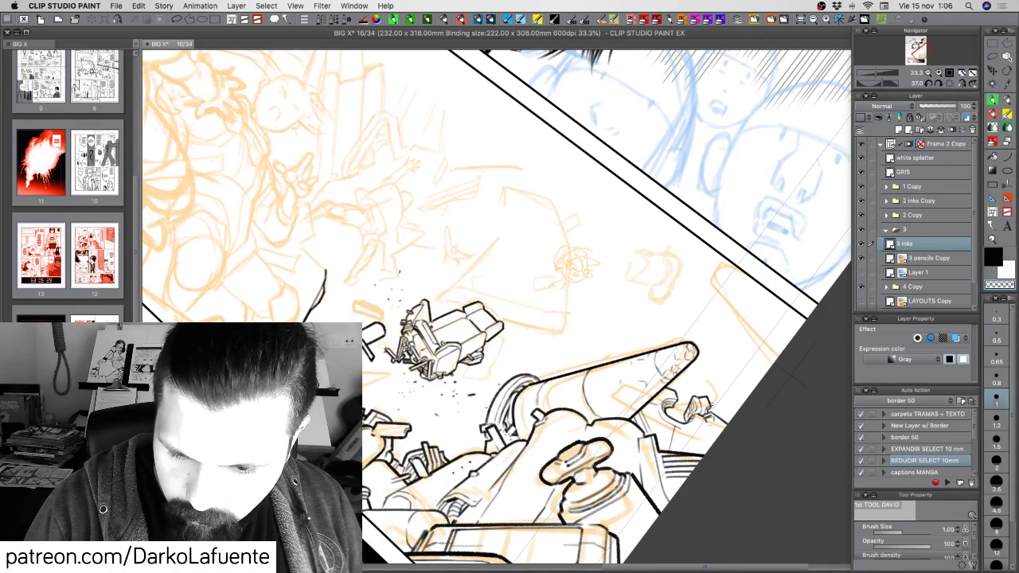
key(c)
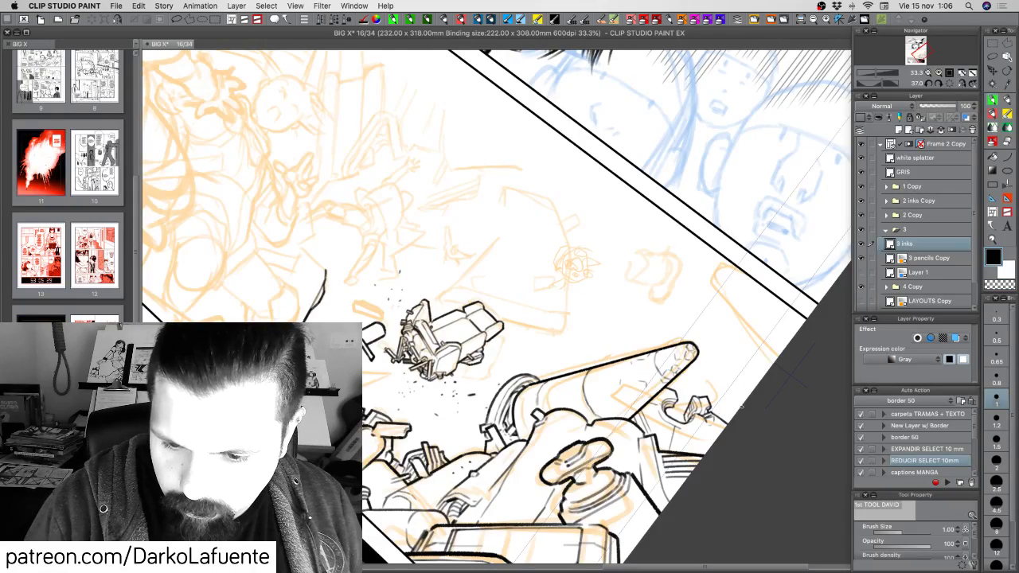
Ink a small loose fragment floating above the claw-shaped debris, redrawing its first stroke.
drag(741, 406, 763, 258)
key(c)
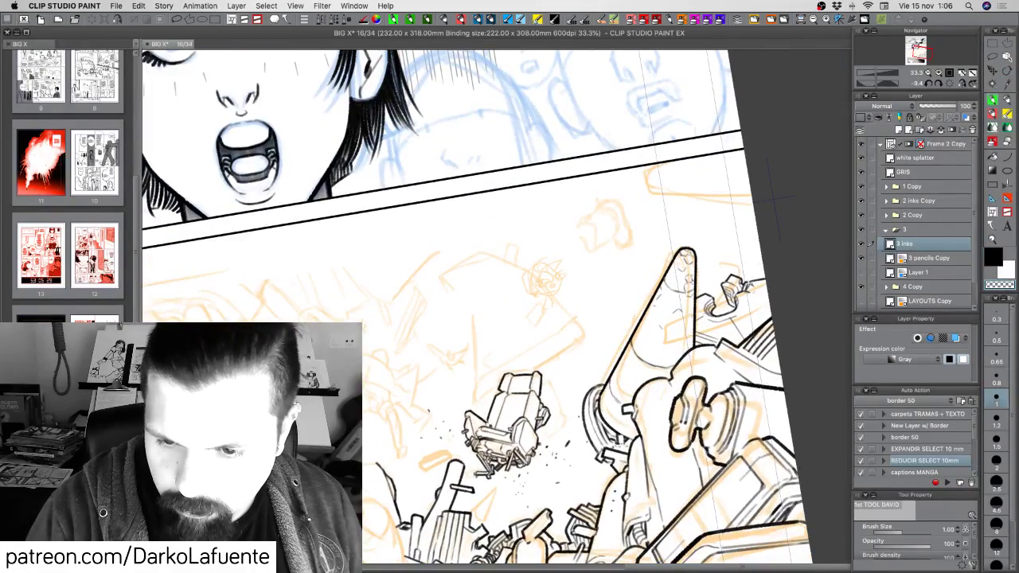
key(c)
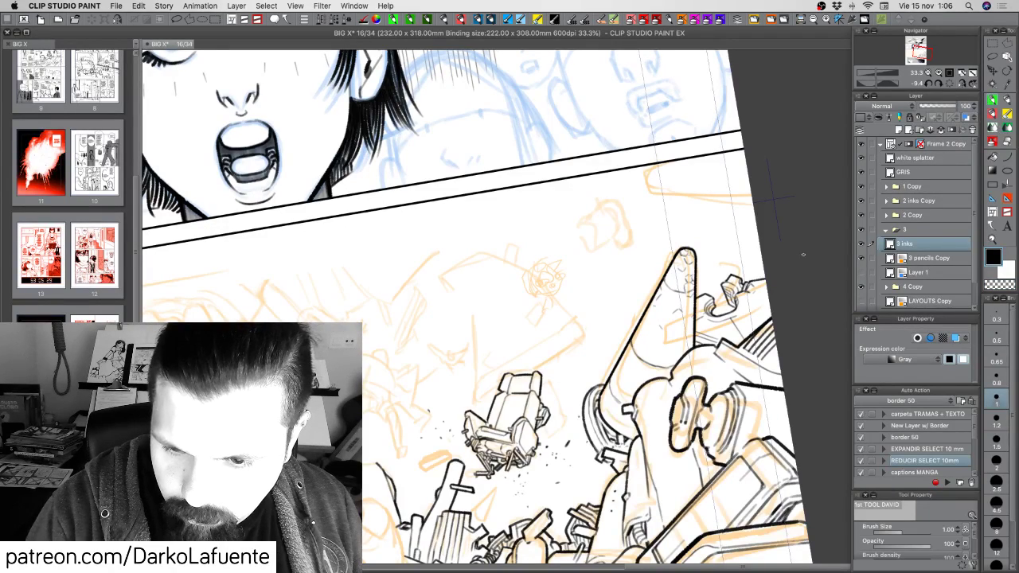
drag(692, 366, 686, 415)
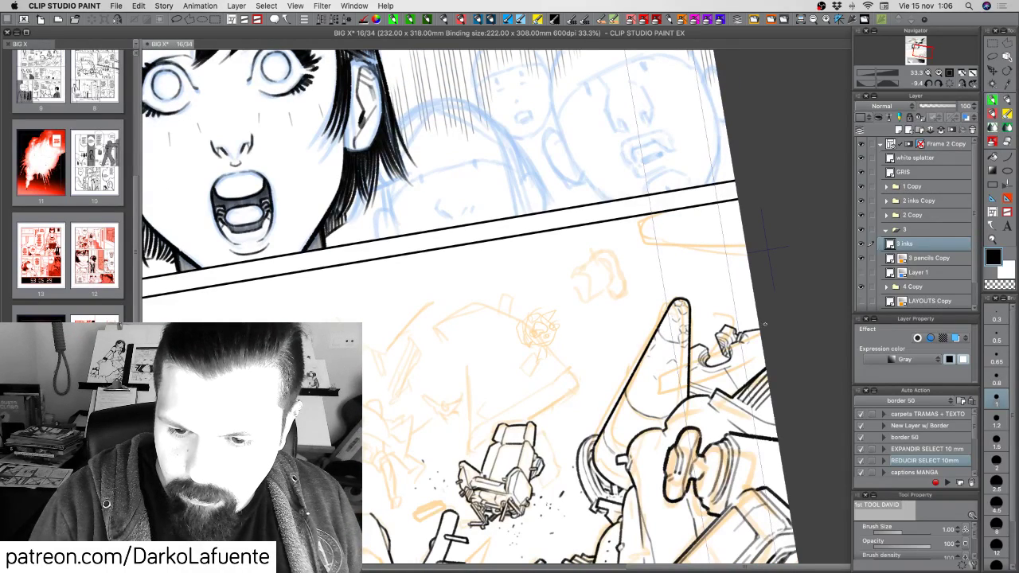
drag(713, 291, 709, 301)
key(super+z)
drag(714, 291, 714, 300)
Ink the long straight lower edge of the pencilled object in the third panel's upper right corner.
drag(710, 425, 691, 432)
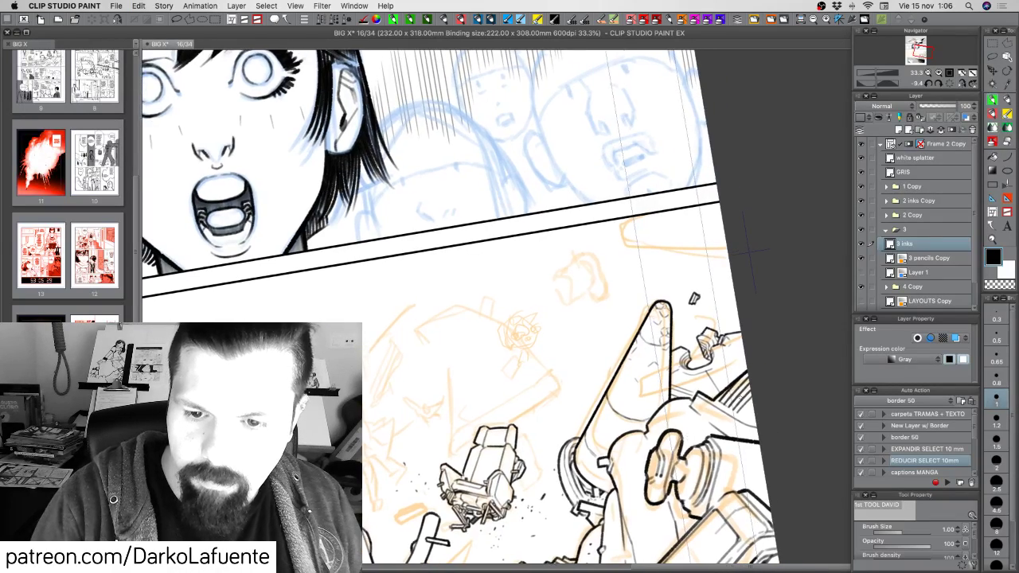
shift+drag(795, 421, 879, 400)
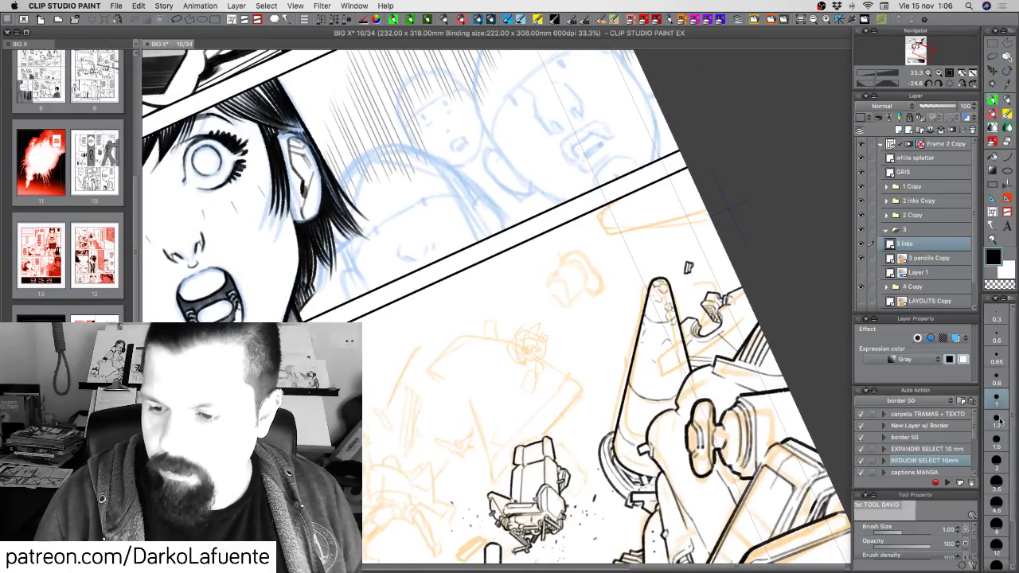
drag(606, 233, 719, 215)
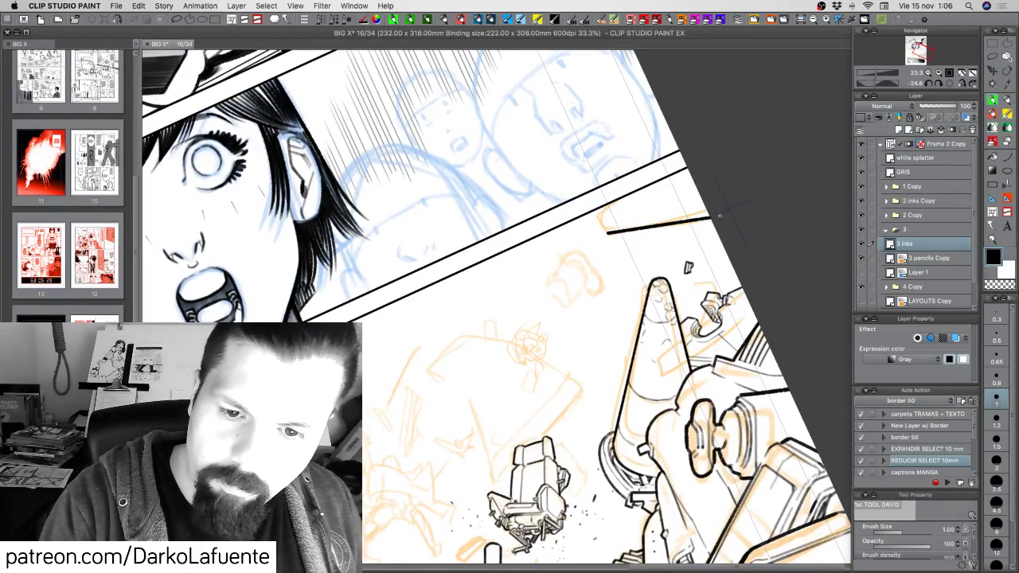
Set the brush size to 1.2 and ink the corner object's rounded tip and thin inner detail lines.
mouse_move(664, 249)
shift+mouse_down()
mouse_move(665, 325)
mouse_move(604, 362)
shift+mouse_up()
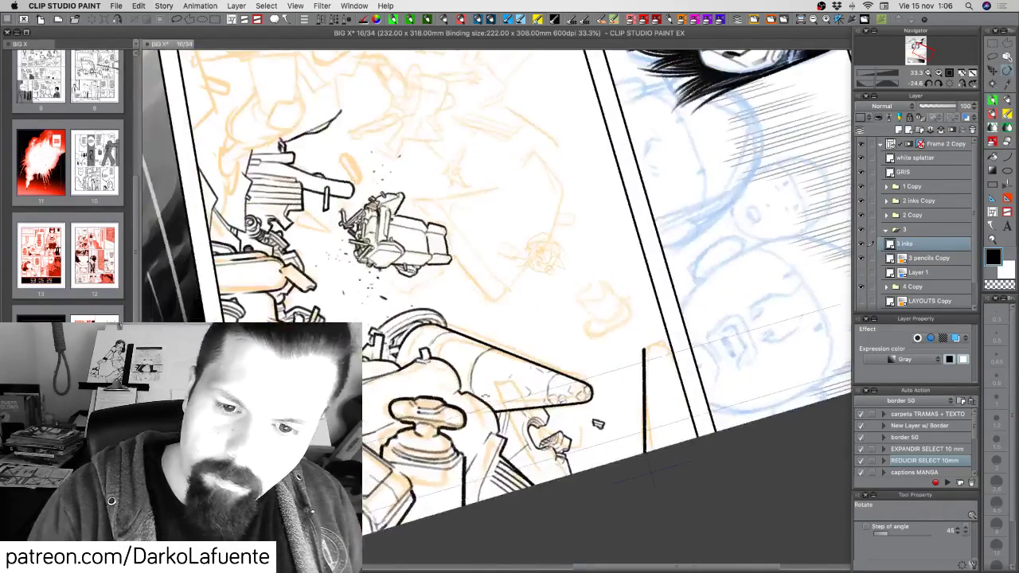
click(997, 422)
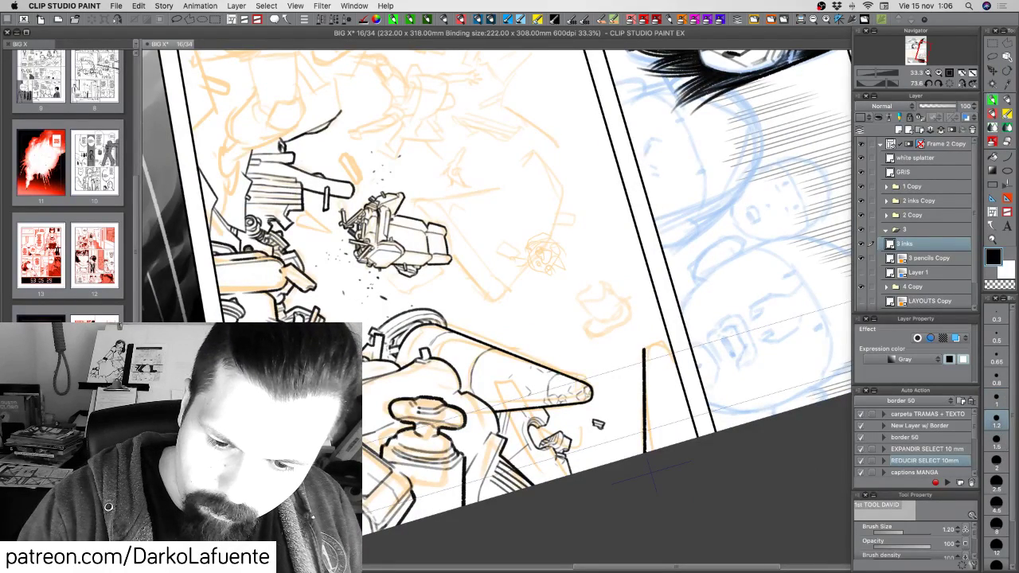
drag(643, 350, 651, 327)
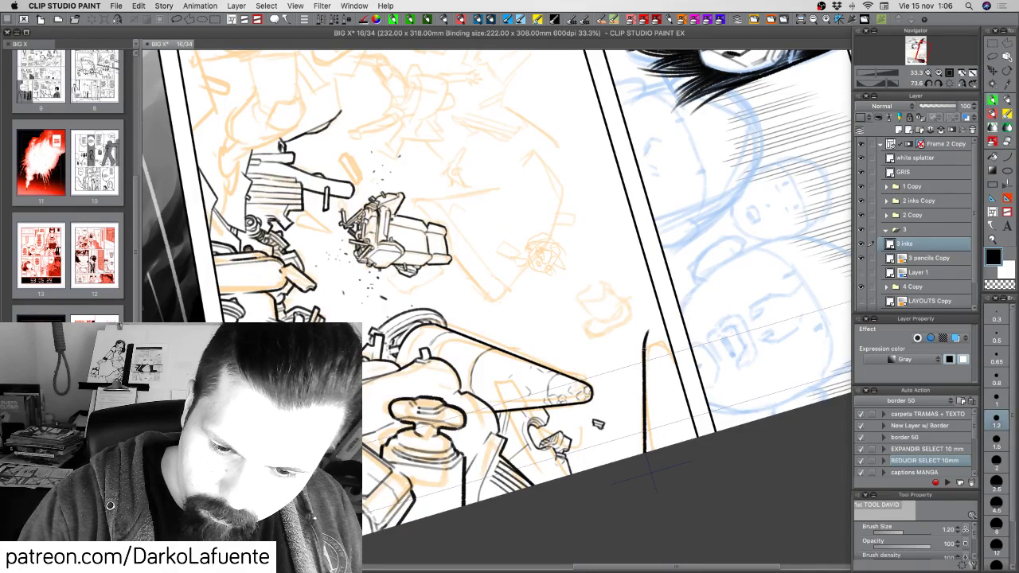
drag(643, 346, 666, 320)
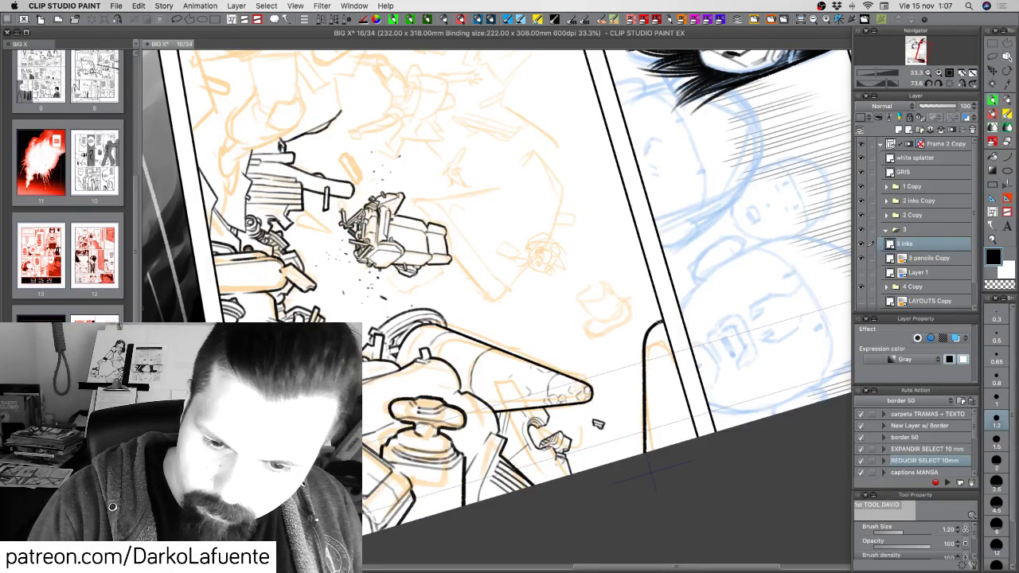
drag(651, 326, 664, 320)
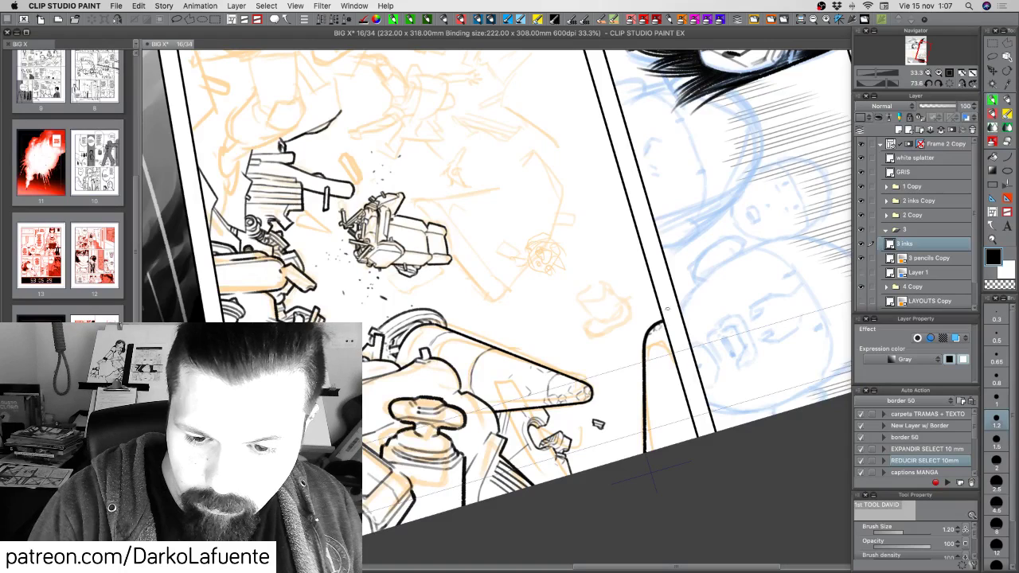
mouse_move(651, 341)
mouse_down()
mouse_move(659, 336)
mouse_move(666, 353)
mouse_up()
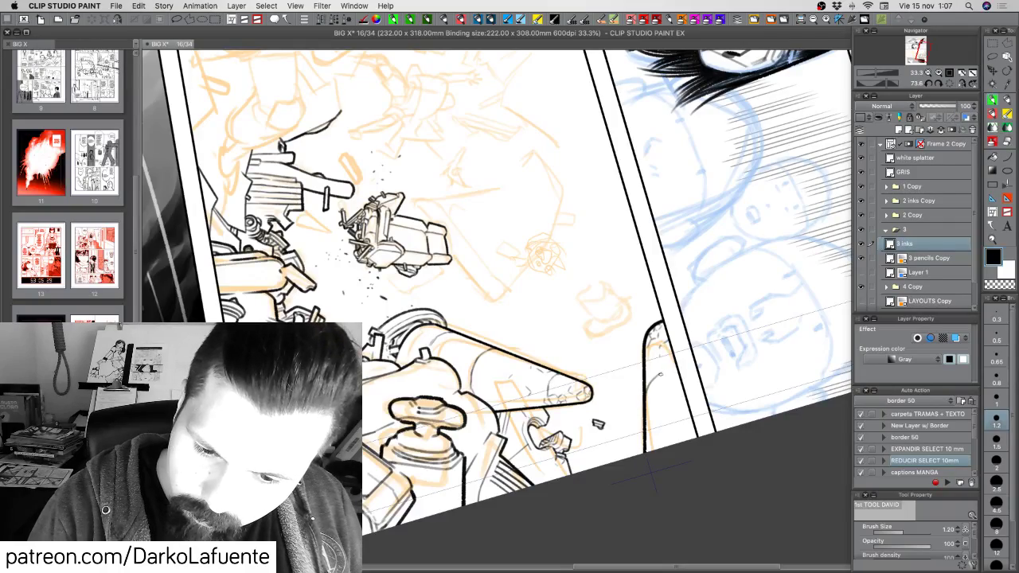
drag(662, 373, 679, 365)
Review the whole page at 12.5% zoom and save it.
key(shift+space)
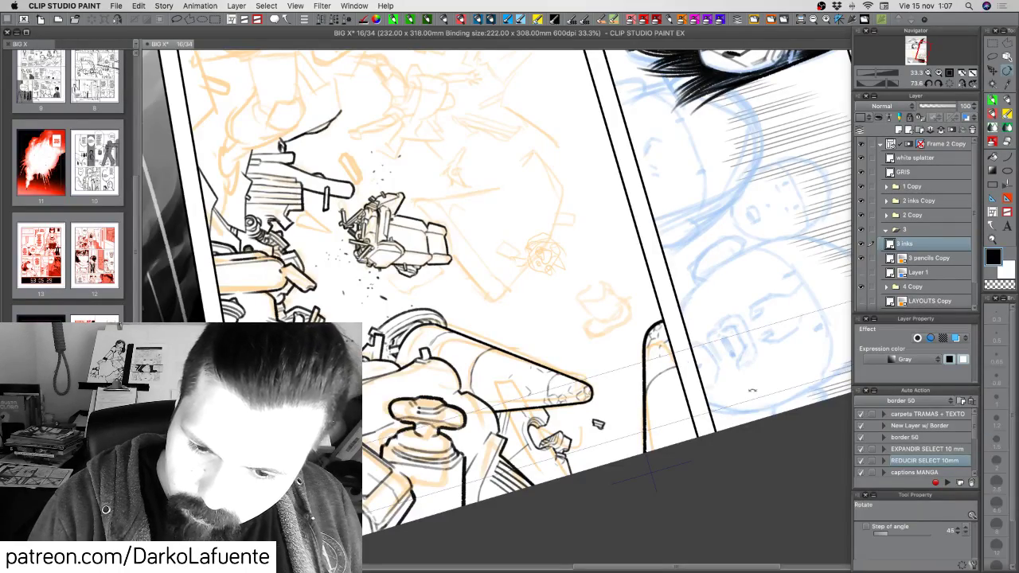
mouse_move(753, 389)
mouse_down()
mouse_move(746, 236)
mouse_move(672, 149)
mouse_up()
drag(641, 439, 690, 381)
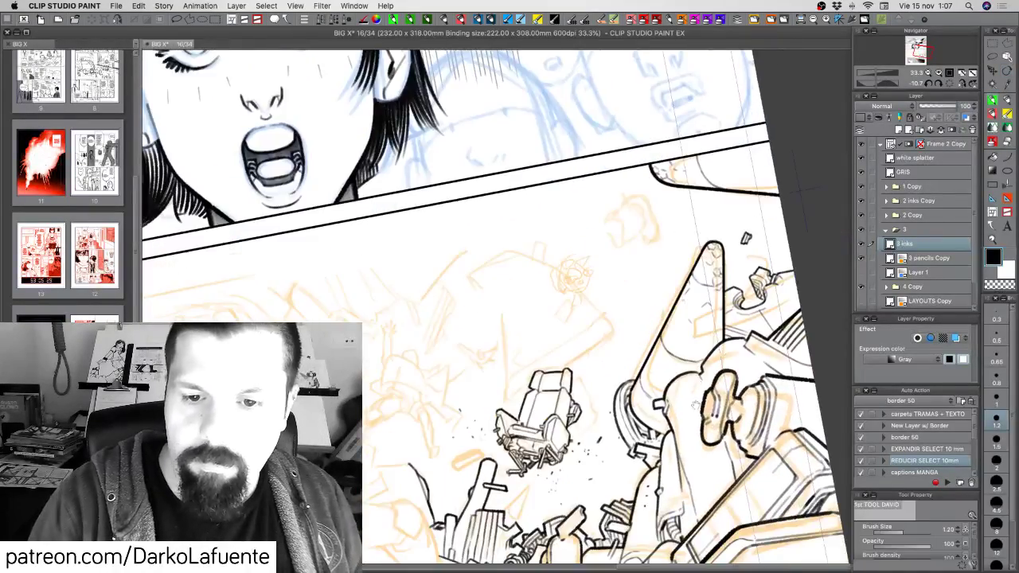
mouse_move(708, 458)
mouse_down()
mouse_move(747, 383)
mouse_move(751, 396)
mouse_move(756, 386)
mouse_up()
click(929, 73)
click(929, 73)
click(928, 73)
key(shift+space)
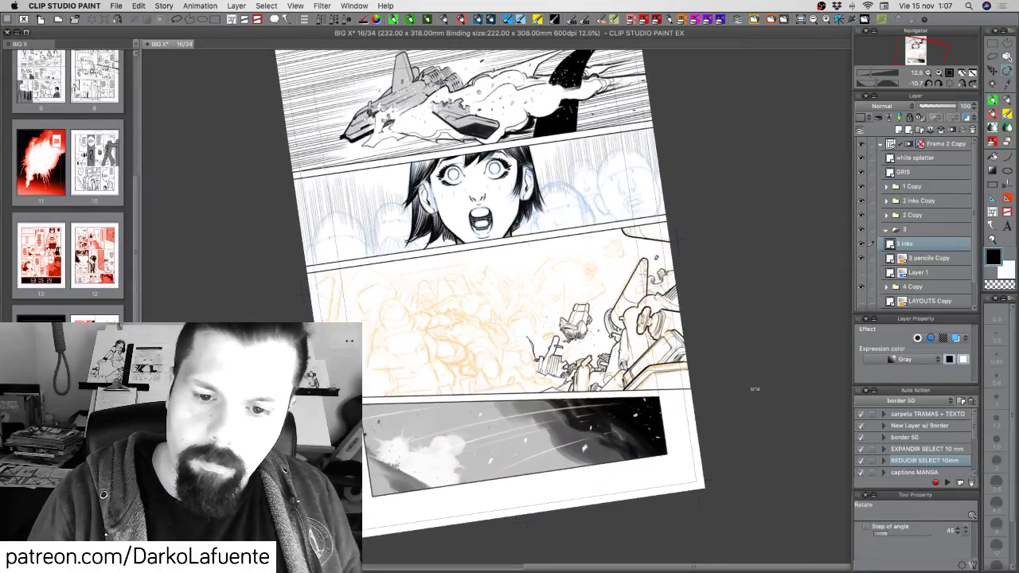
drag(590, 442, 680, 440)
key(super+s)
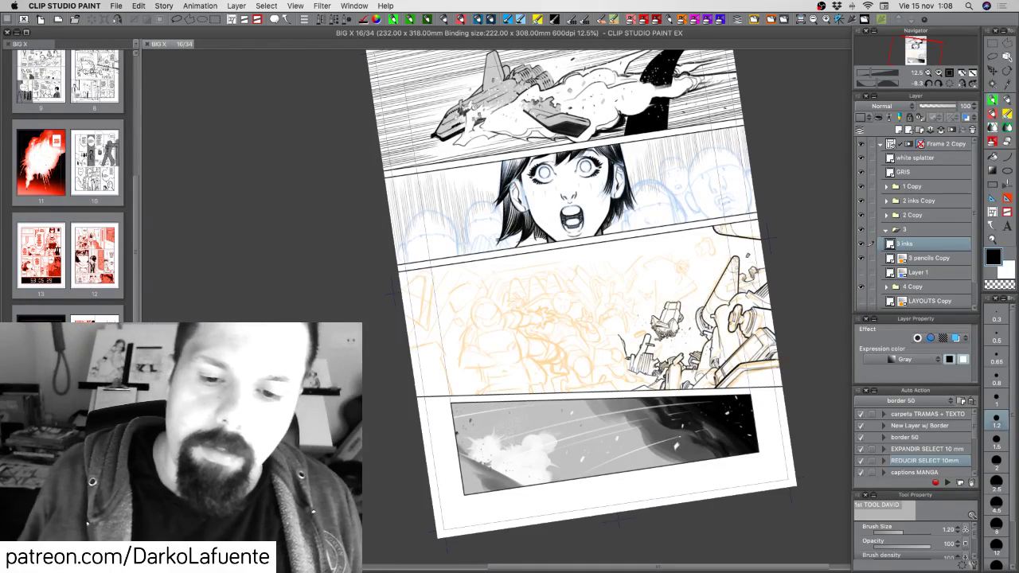
Start inking the torn hull edge in the third panel with a short stroke, a long thin line from the border and a small rod.
key(super+plus)
key(super+plus)
drag(579, 306, 398, 271)
drag(732, 364, 744, 391)
drag(662, 374, 691, 388)
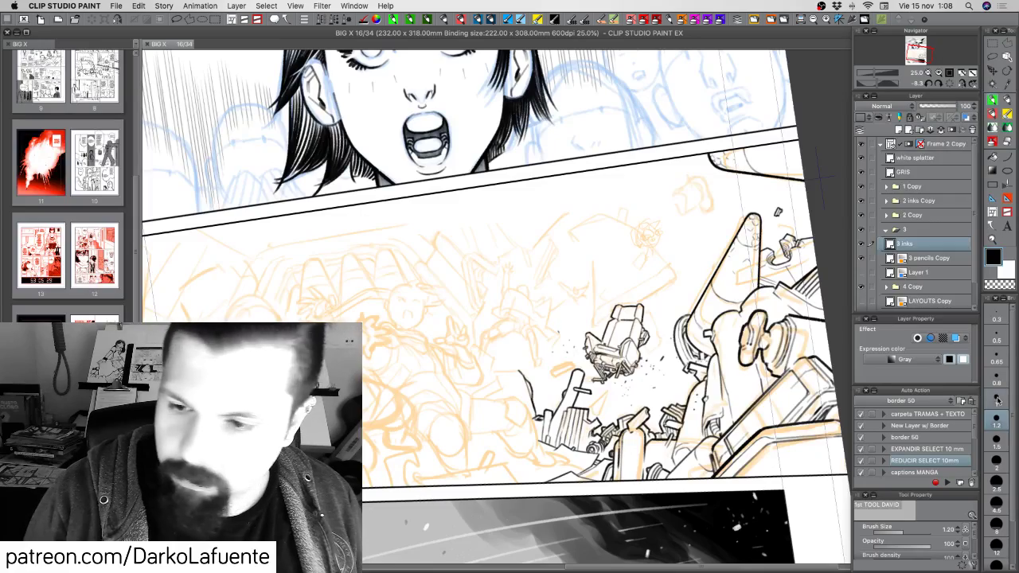
scroll(576, 261, up, 2)
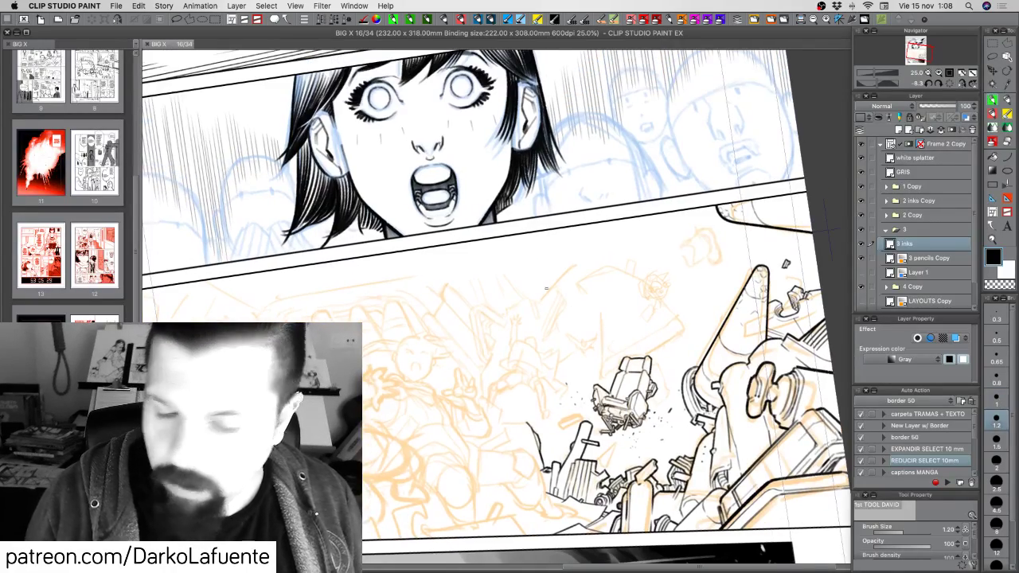
drag(517, 300, 523, 298)
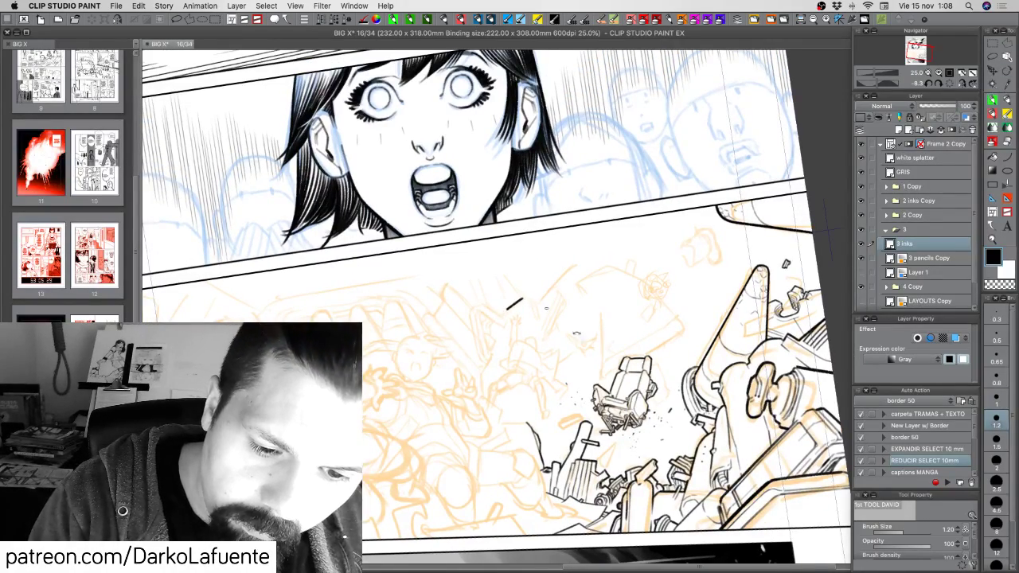
drag(576, 334, 554, 325)
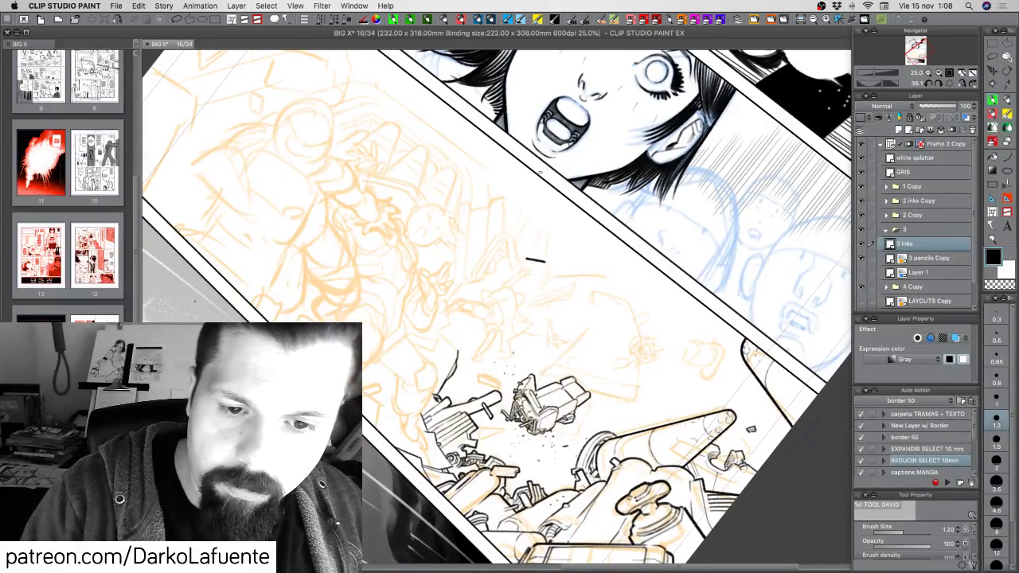
mouse_move(546, 185)
mouse_down()
mouse_move(546, 276)
mouse_move(536, 291)
mouse_up()
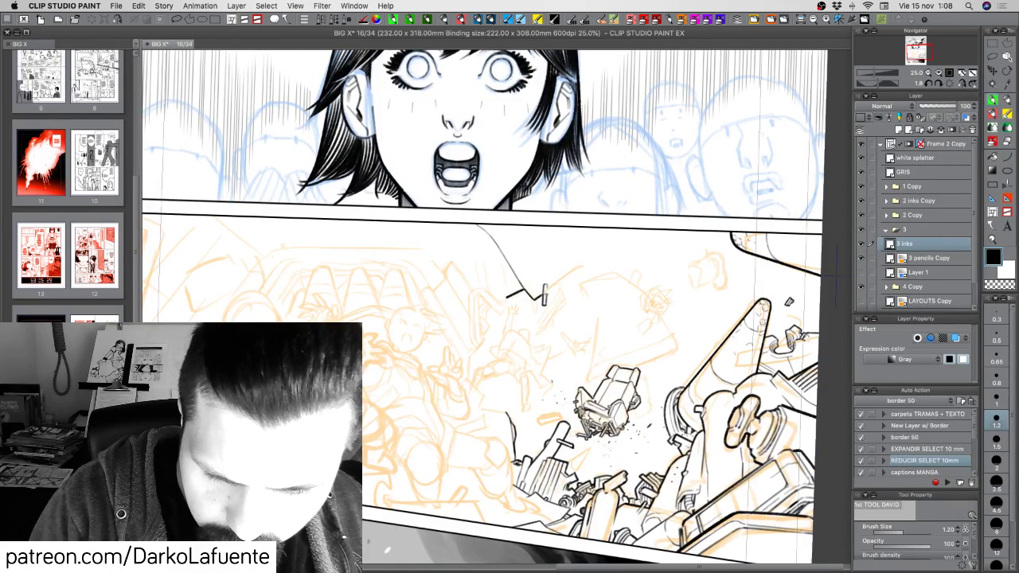
Refine the small rod on the torn hull edge, alternating between black ink and transparent colour.
key(c)
key(c)
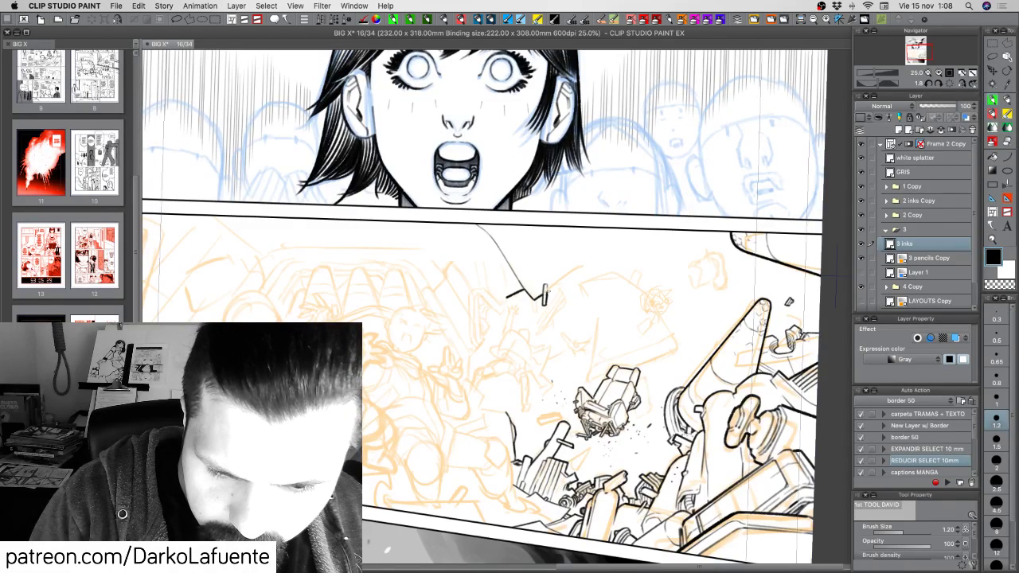
key(c)
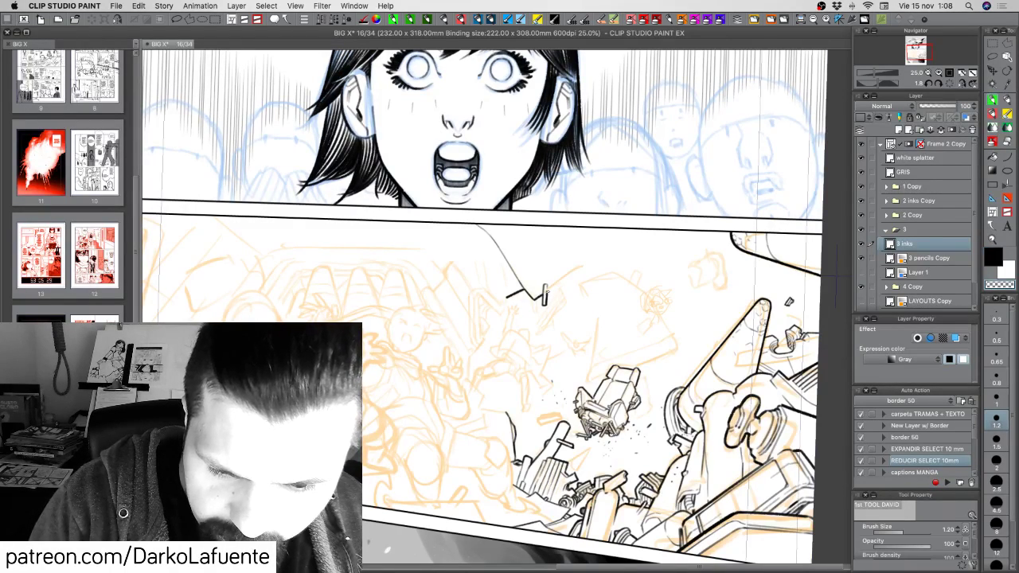
key(c)
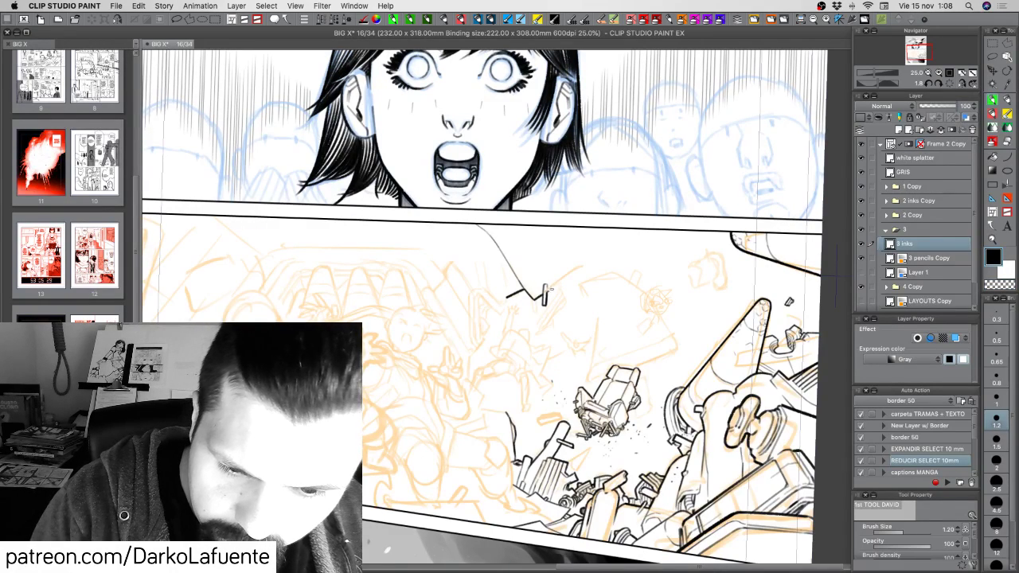
key(c)
key(c)
Extend the torn hull edge from the small rod toward the floating-seat side, finishing it with a small jagged notch.
drag(545, 291, 596, 269)
drag(667, 233, 691, 331)
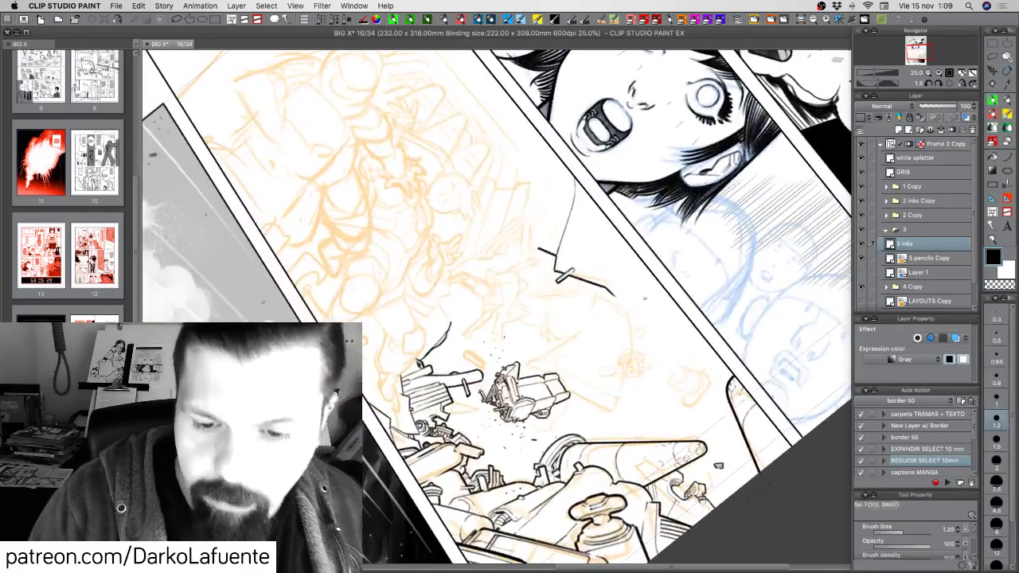
key(super+z)
mouse_move(600, 284)
mouse_down()
mouse_move(613, 296)
mouse_move(628, 281)
mouse_up()
key(r)
drag(670, 326, 564, 388)
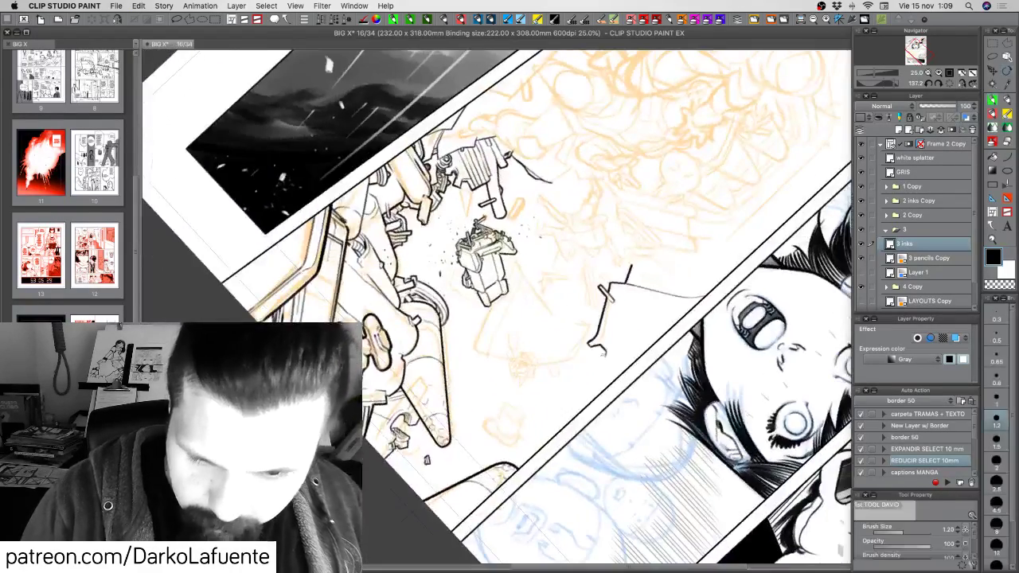
key(super+z)
drag(603, 349, 605, 357)
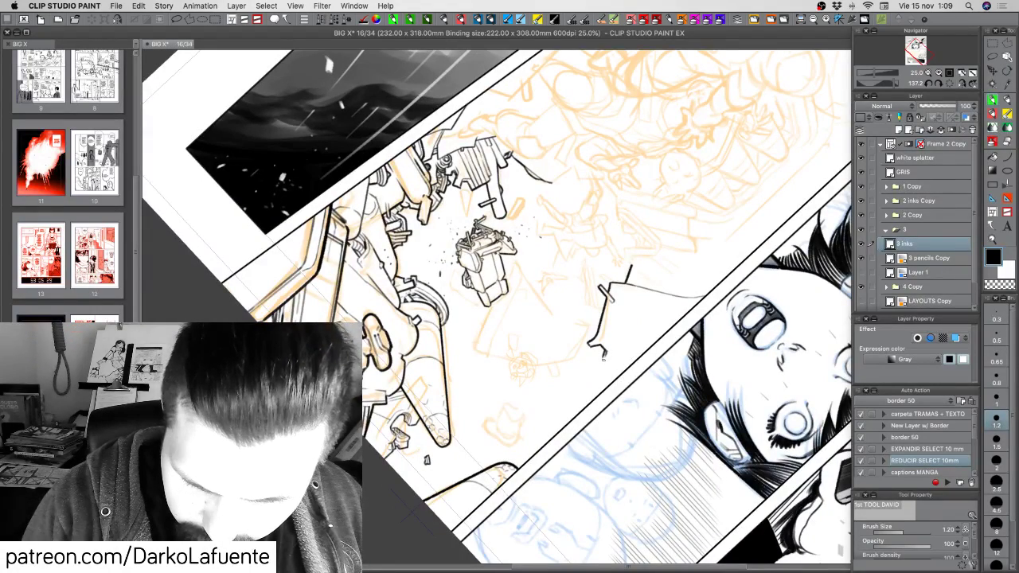
Continue the jagged hull edge up to the panel border, correcting misplaced strokes, and ink the small fragment beside it.
key(c)
mouse_move(606, 351)
mouse_down()
mouse_move(594, 366)
mouse_move(609, 378)
mouse_move(601, 377)
mouse_move(657, 331)
mouse_move(660, 251)
mouse_move(666, 283)
mouse_up()
key(c)
key(super+z)
key(super+z)
key(shift+space)
key(shift+space)
Add a short contour stroke to the torn hull edge on the crowd side of the small rod.
mouse_move(636, 390)
mouse_down()
mouse_move(658, 311)
mouse_move(643, 235)
mouse_up()
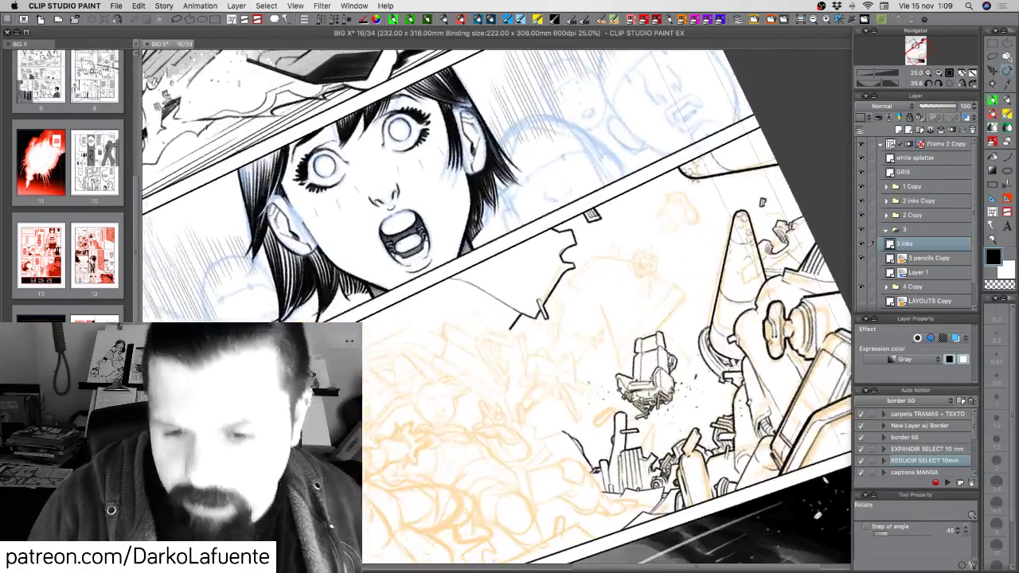
scroll(557, 310, left, 2)
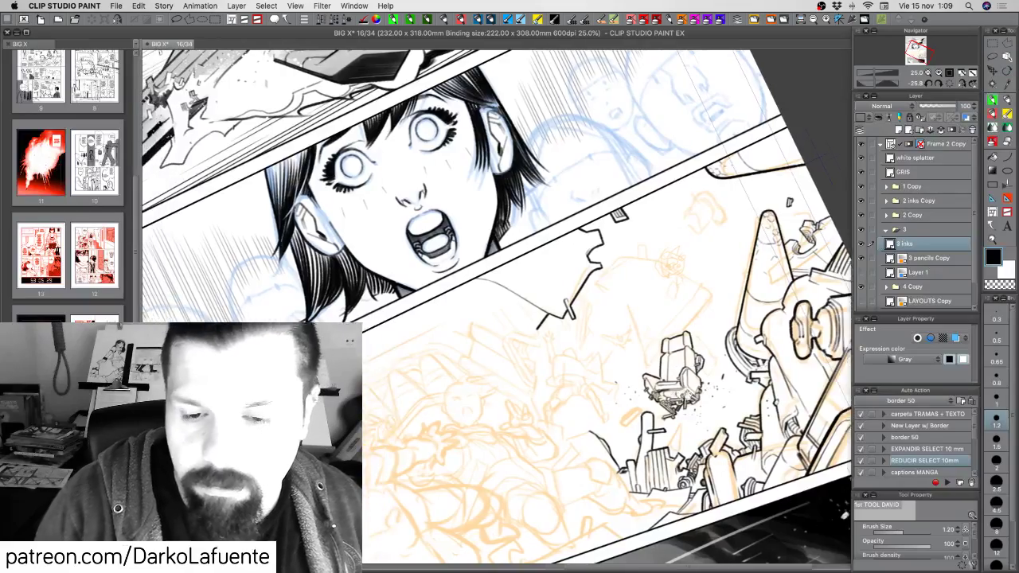
drag(557, 311, 571, 308)
Ink the next jagged stretch of the torn hull edge down beside the crowd, refining it between black and transparent colour.
key(shift+space)
drag(643, 269, 642, 346)
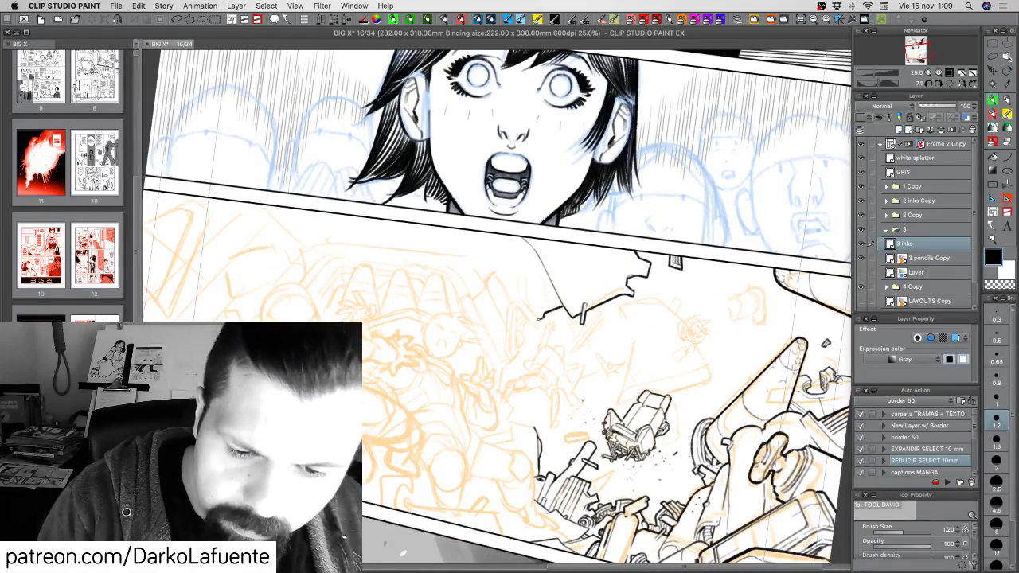
key(shift+space)
drag(587, 420, 557, 438)
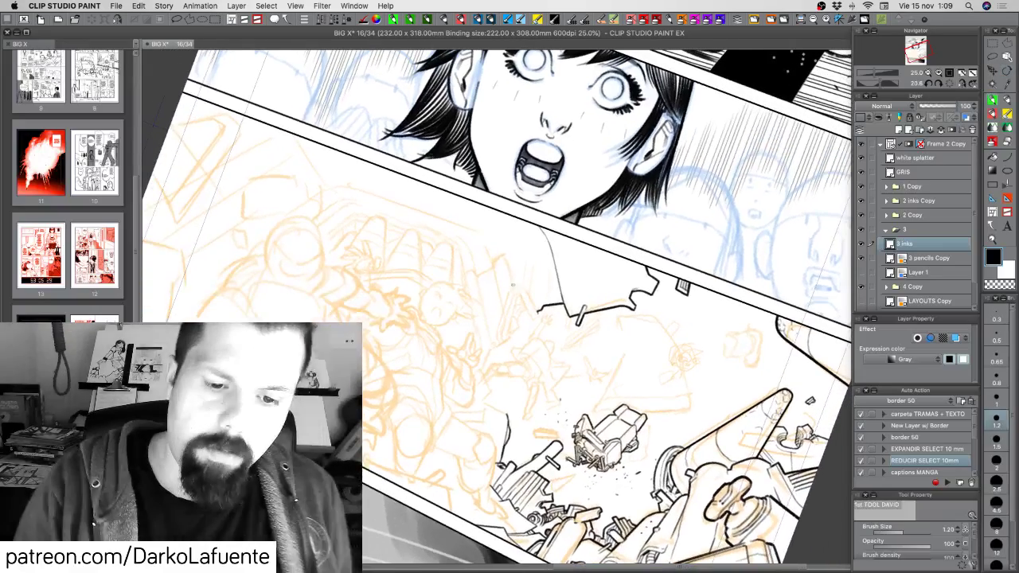
mouse_move(517, 298)
mouse_down()
mouse_move(507, 337)
mouse_move(532, 269)
mouse_move(508, 332)
mouse_up()
key(c)
key(c)
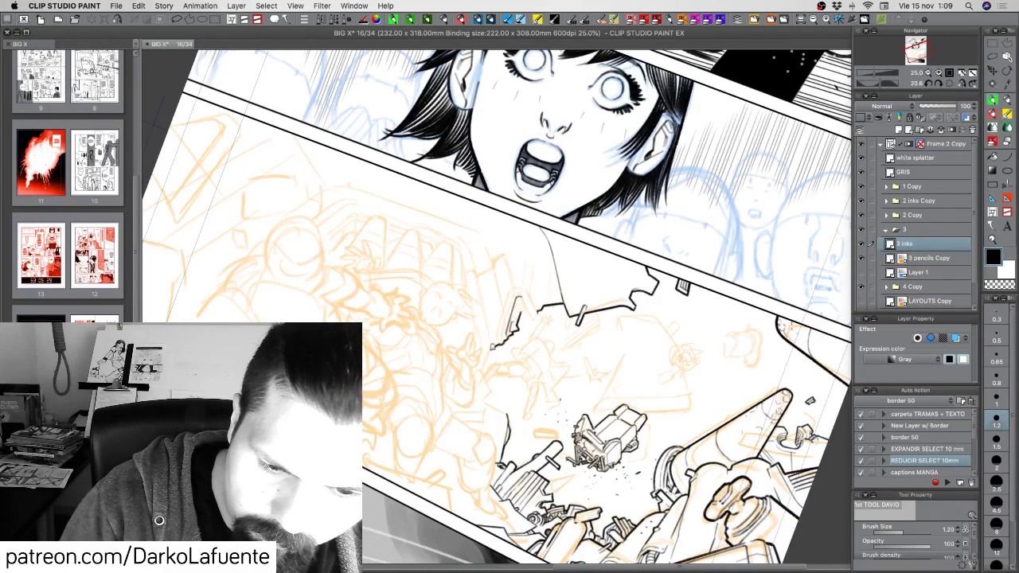
drag(492, 349, 482, 368)
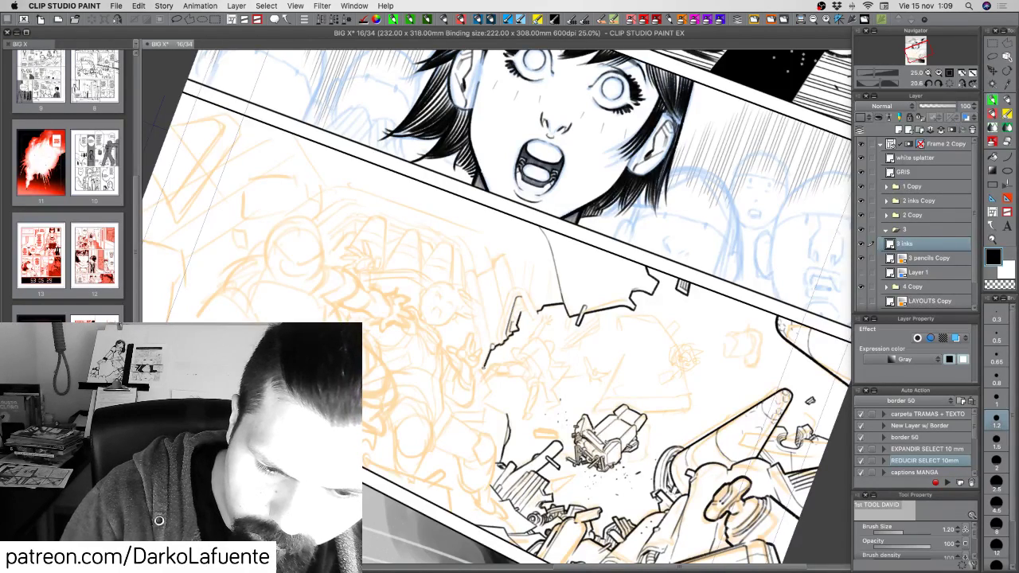
Ink the parallel contours of the bent frame piece on the torn hull edge beside the crowd, redoing one misplaced stroke.
drag(562, 309, 545, 350)
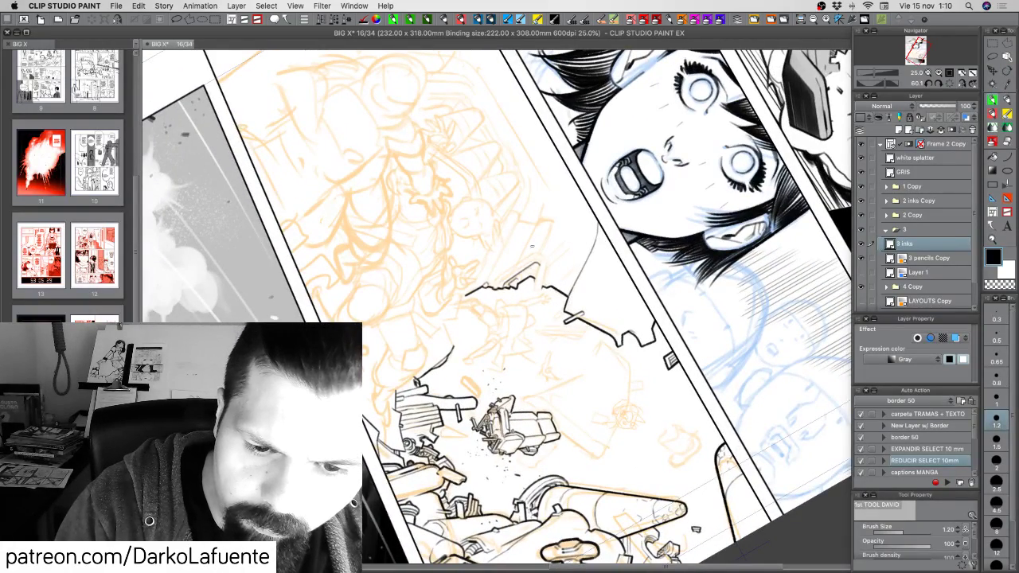
mouse_move(534, 268)
mouse_down()
mouse_move(534, 288)
mouse_move(548, 283)
mouse_move(542, 289)
mouse_up()
key(super+z)
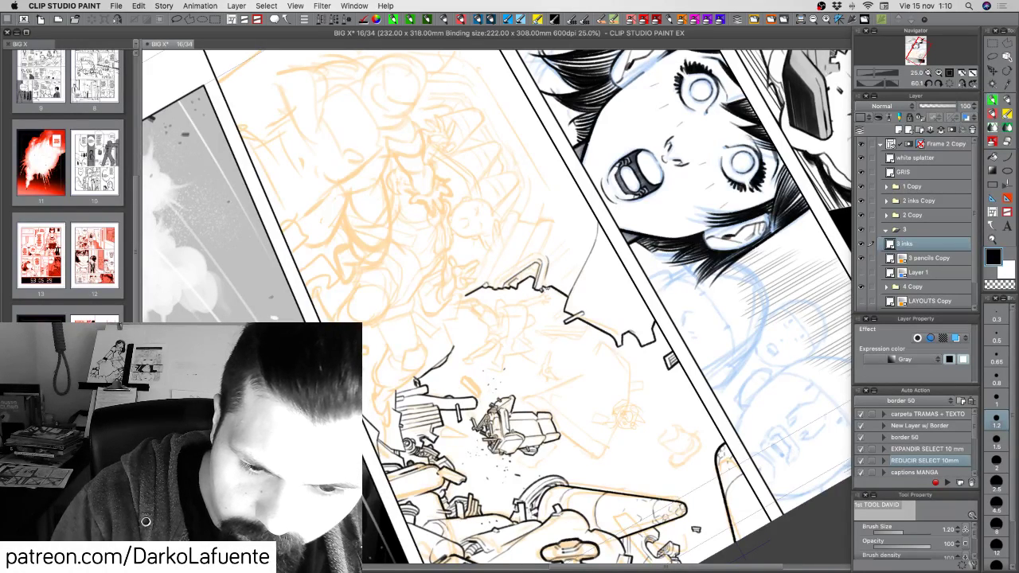
drag(540, 288, 550, 292)
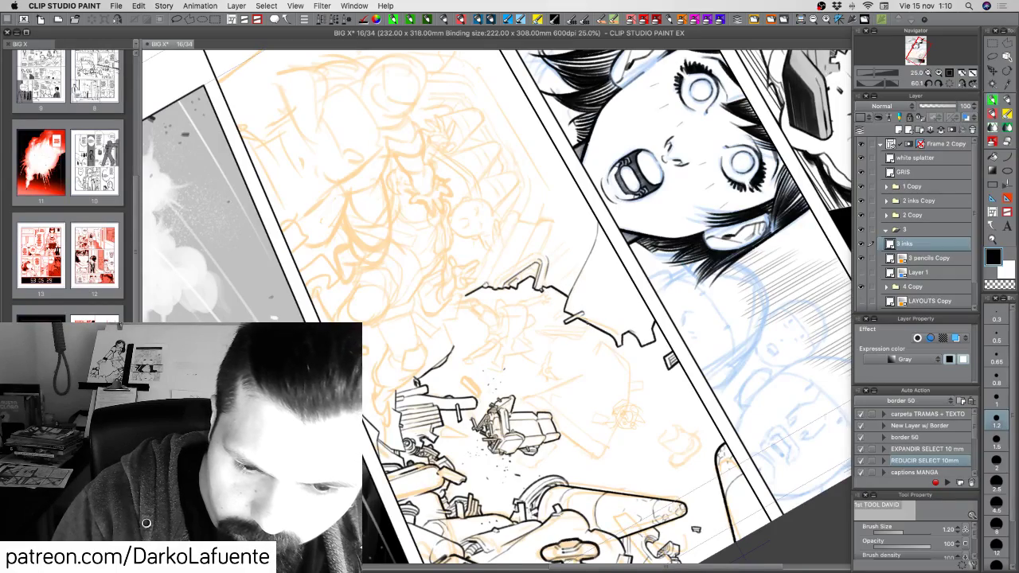
Ink a small rectangular fragment and scattered debris specks in the open gap beside the torn hull edge.
mouse_move(518, 427)
mouse_down()
mouse_move(597, 439)
mouse_move(639, 425)
mouse_up()
drag(565, 330, 561, 339)
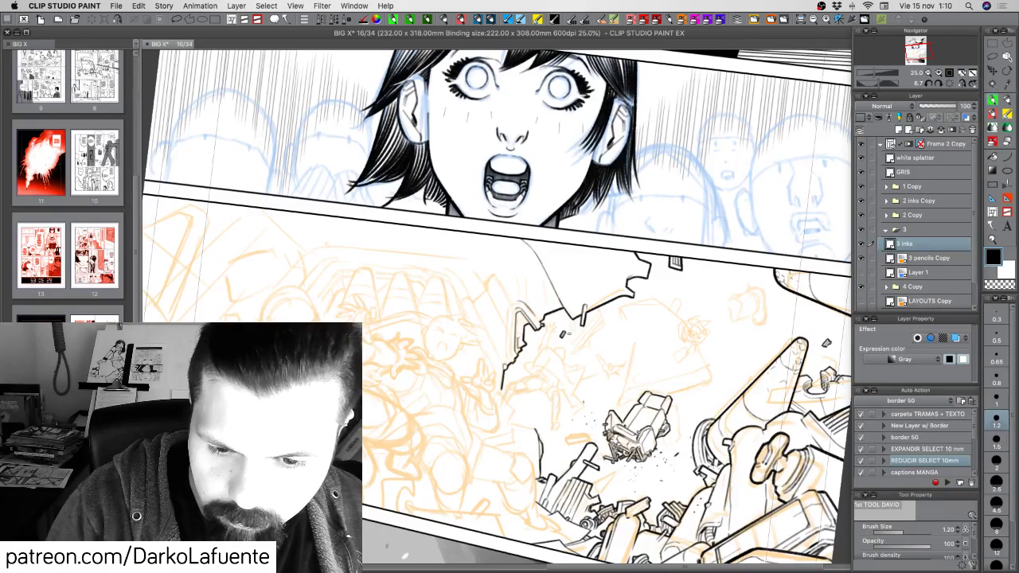
drag(614, 329, 621, 333)
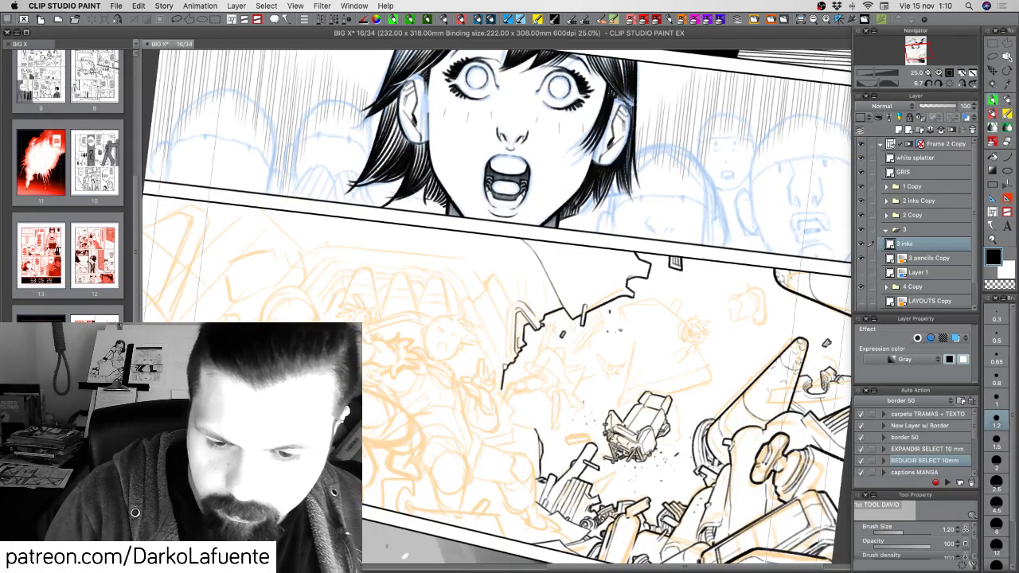
drag(528, 339, 535, 343)
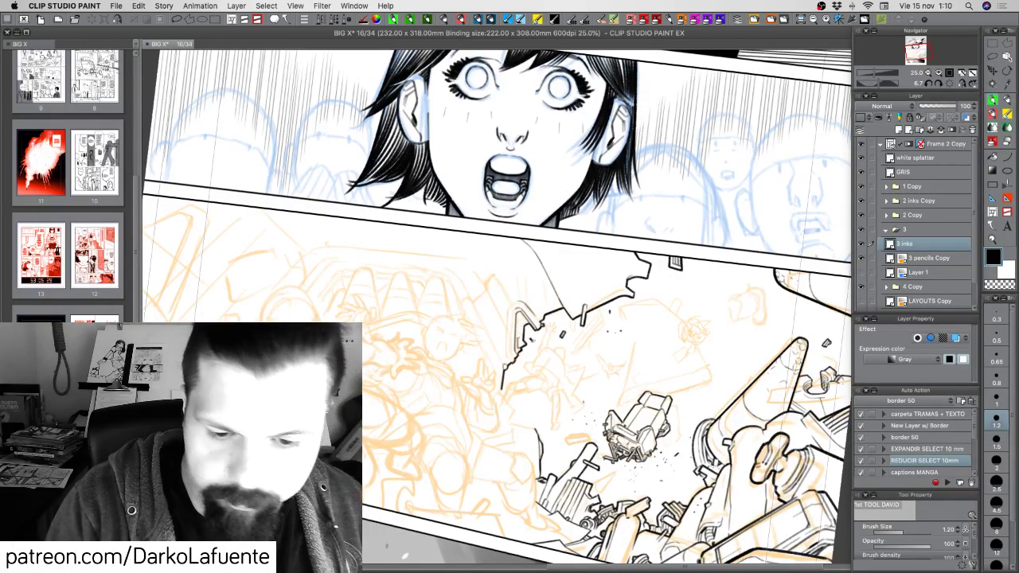
Add a short tick across the thin hull seam near the small rod and scatter fine specks on the hull piece.
key(r)
drag(641, 359, 659, 316)
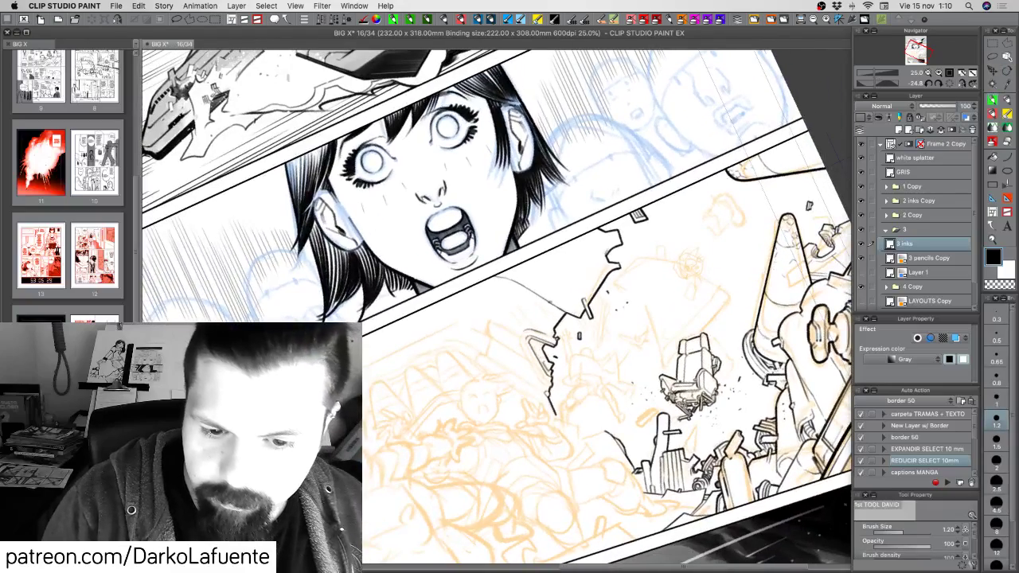
drag(551, 299, 548, 306)
key(c)
key(c)
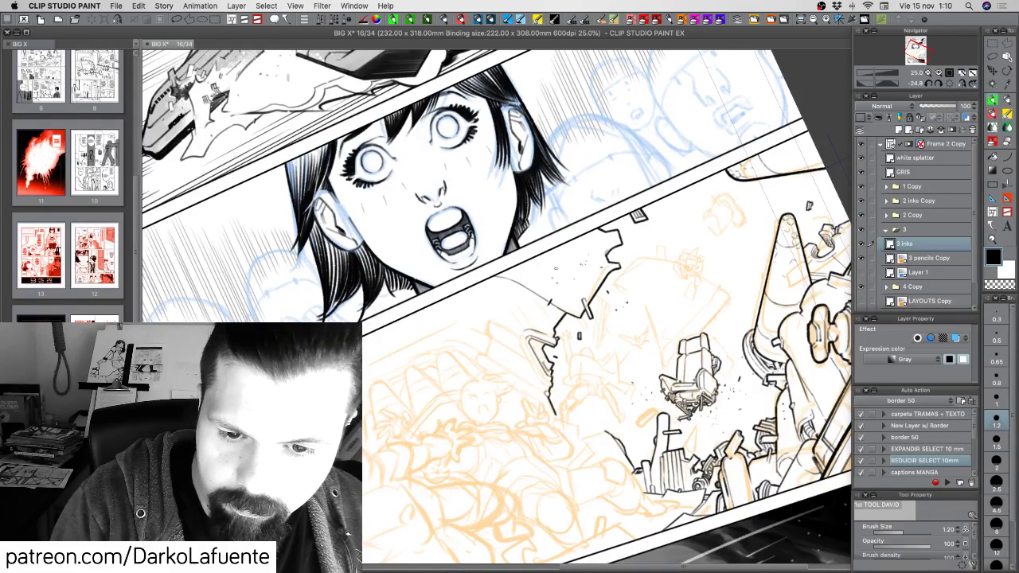
Ink a small dark fragment in the gap above the floating seat, trim it with transparent colour, and save the page.
click(551, 266)
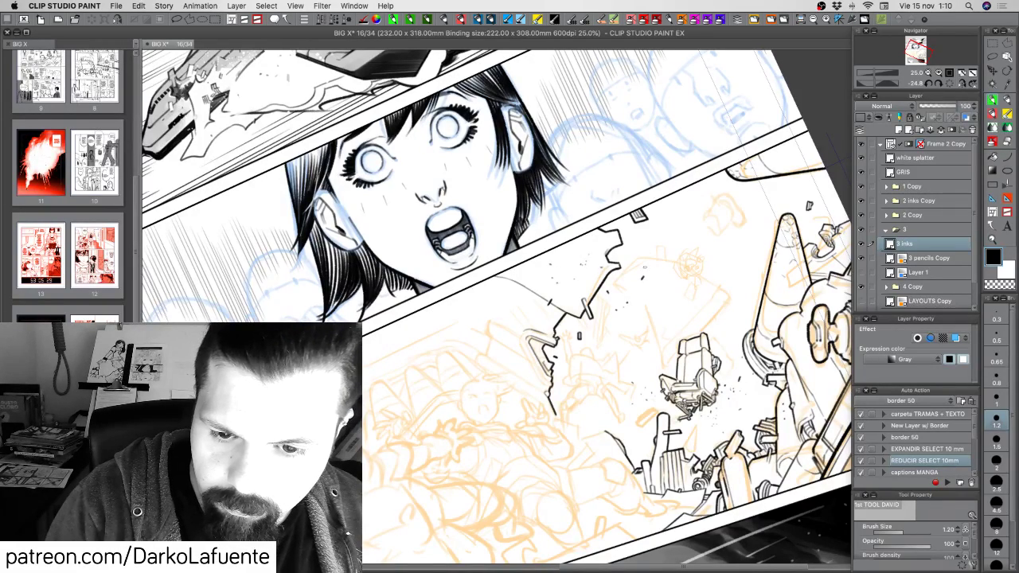
key(c)
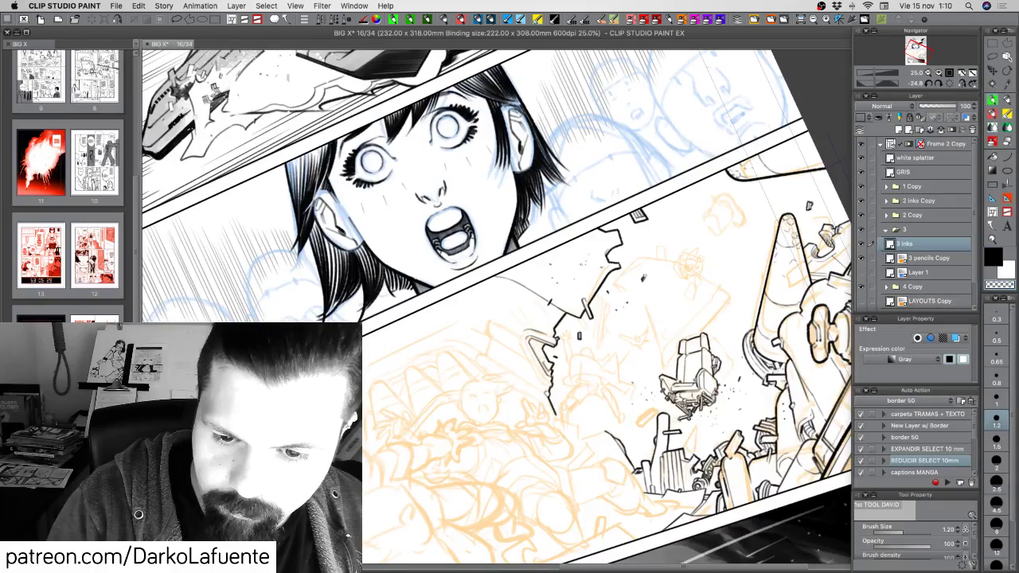
drag(649, 276, 644, 280)
key(shift+space)
drag(722, 390, 670, 468)
key(super+s)
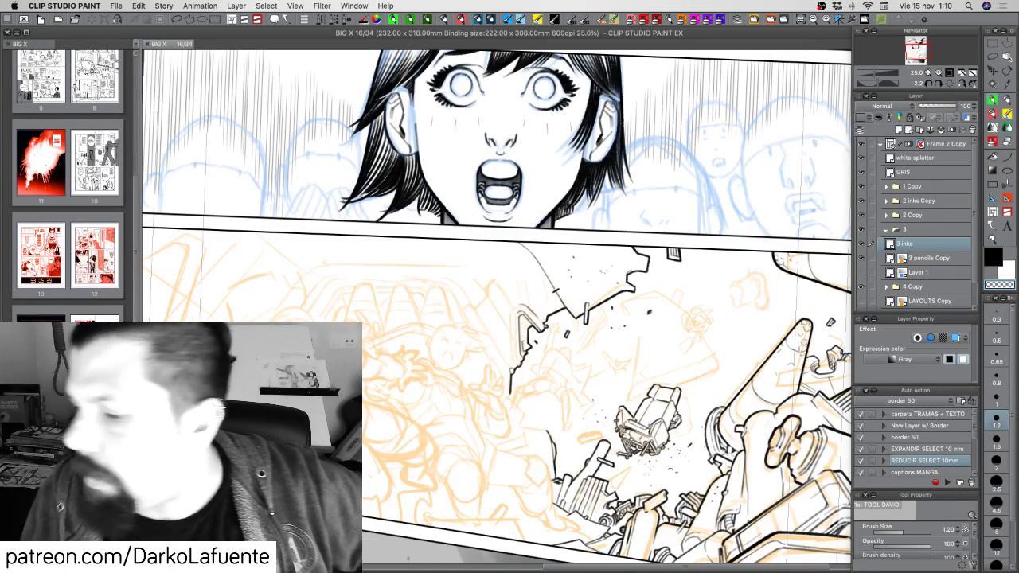
click(996, 503)
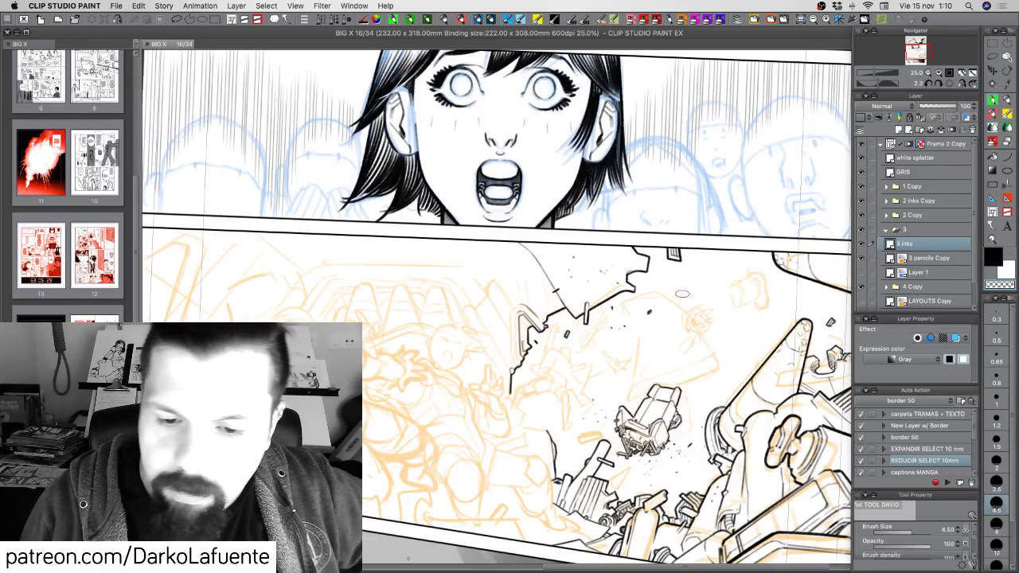
click(997, 524)
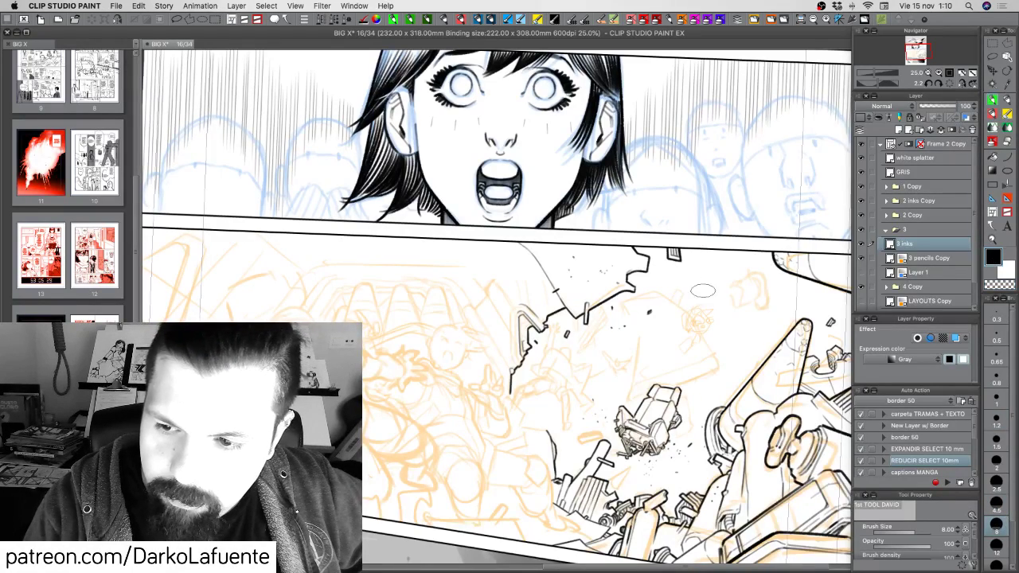
mouse_move(714, 275)
mouse_down()
mouse_move(650, 372)
mouse_move(599, 392)
mouse_move(689, 285)
mouse_up()
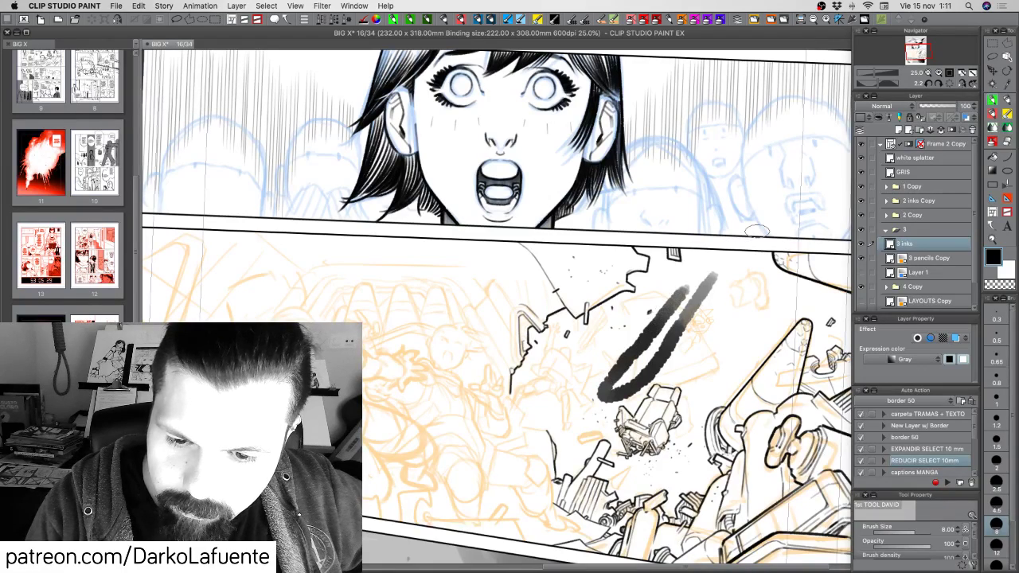
key(super+z)
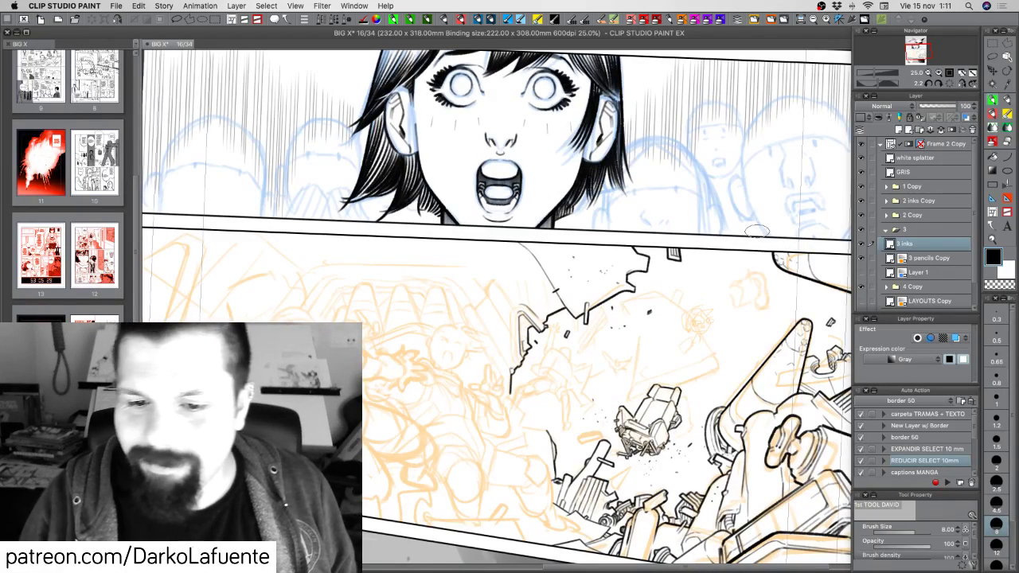
mouse_move(784, 94)
mouse_down()
mouse_move(749, 137)
mouse_move(742, 202)
mouse_up()
mouse_move(784, 91)
mouse_down()
mouse_move(752, 109)
mouse_move(725, 147)
mouse_move(721, 243)
mouse_move(749, 128)
mouse_move(741, 231)
mouse_up()
mouse_move(786, 94)
mouse_down()
mouse_move(762, 144)
mouse_move(752, 206)
mouse_up()
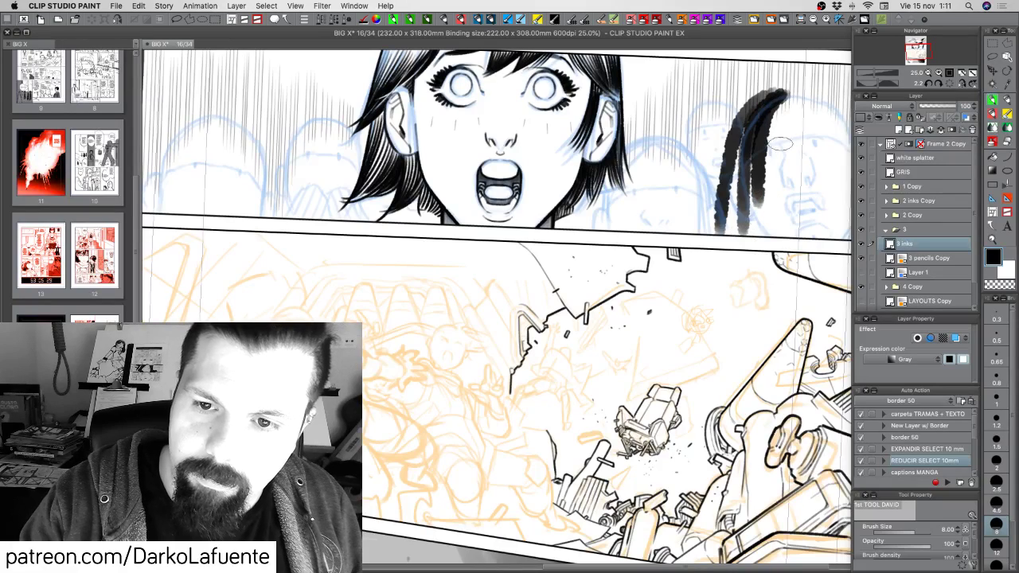
mouse_move(787, 88)
mouse_down()
mouse_move(734, 115)
mouse_move(705, 184)
mouse_move(708, 215)
mouse_up()
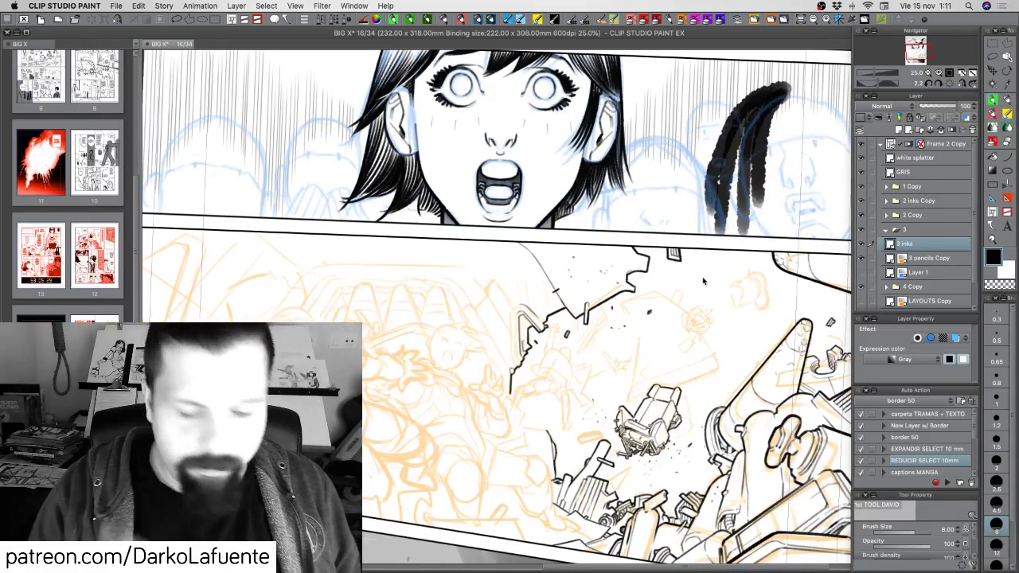
key(super+z)
key(super+z)
key(super+z)
key(super+z)
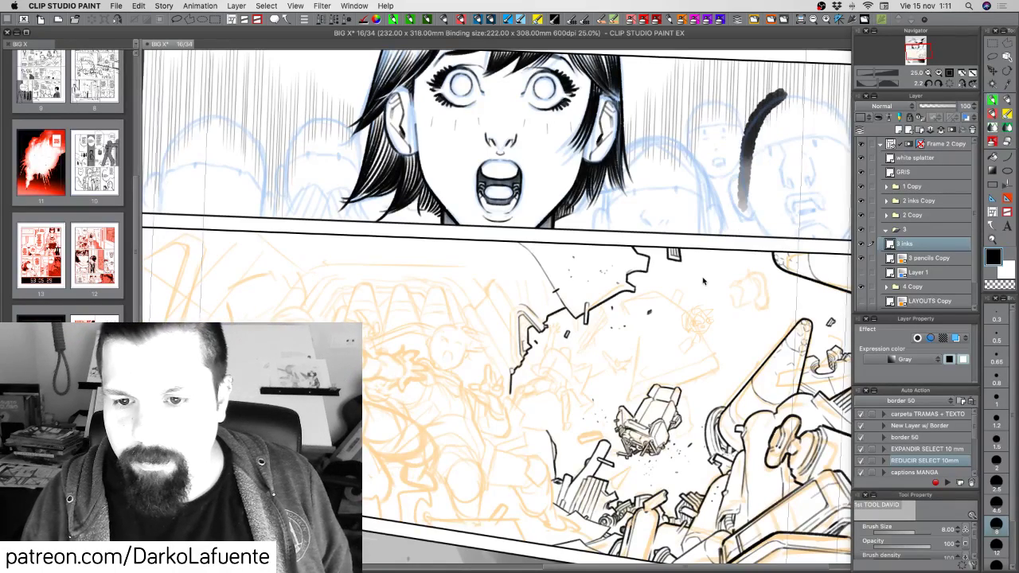
key(super+z)
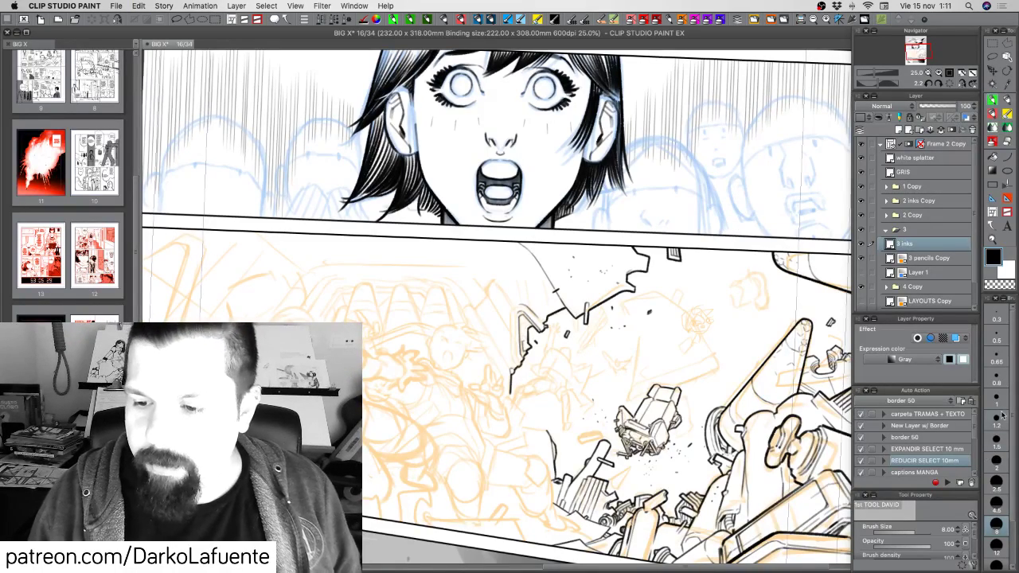
Save the page and set the brush size to 1.2.
click(997, 435)
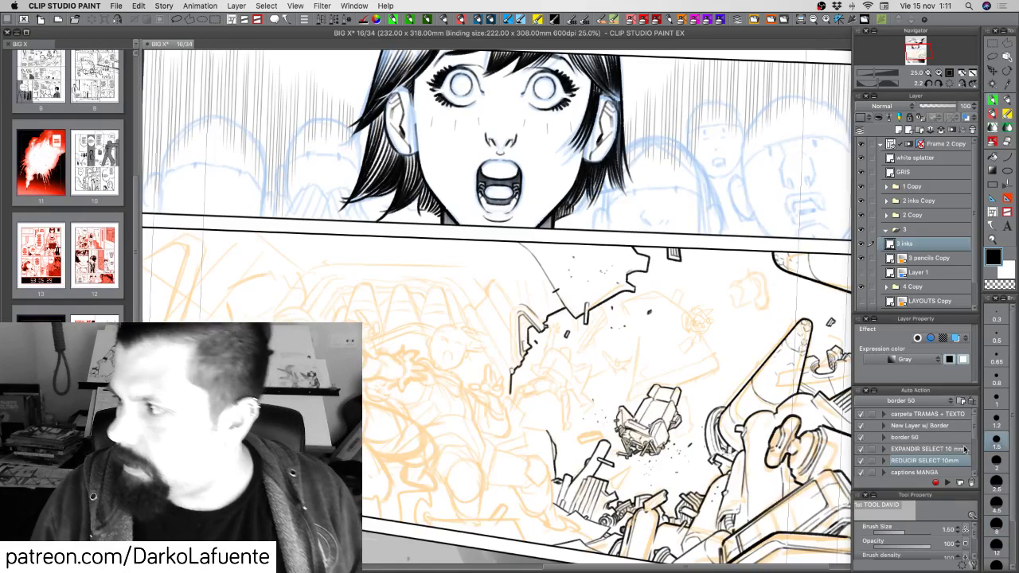
key(super+s)
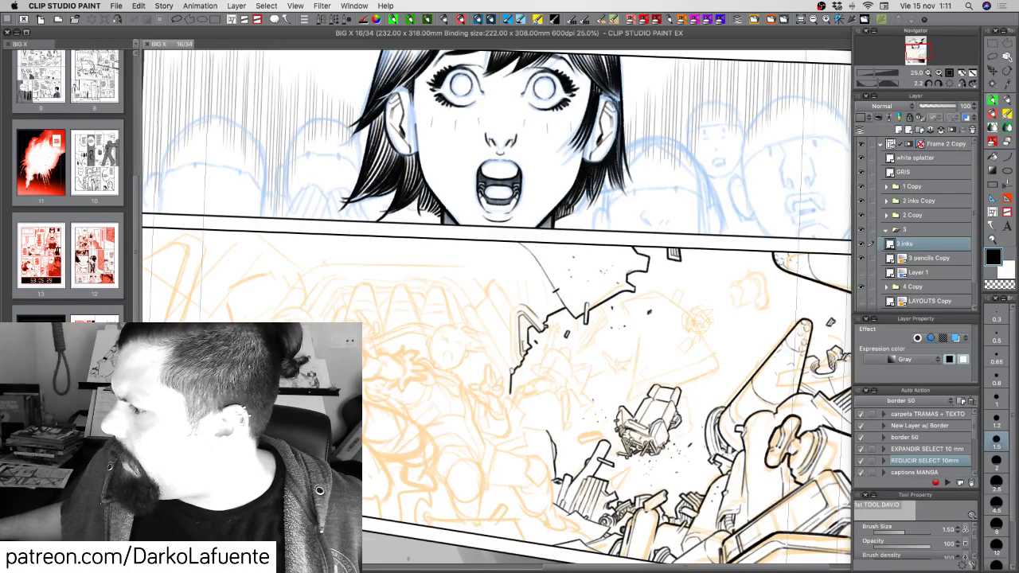
key(super+shift+4)
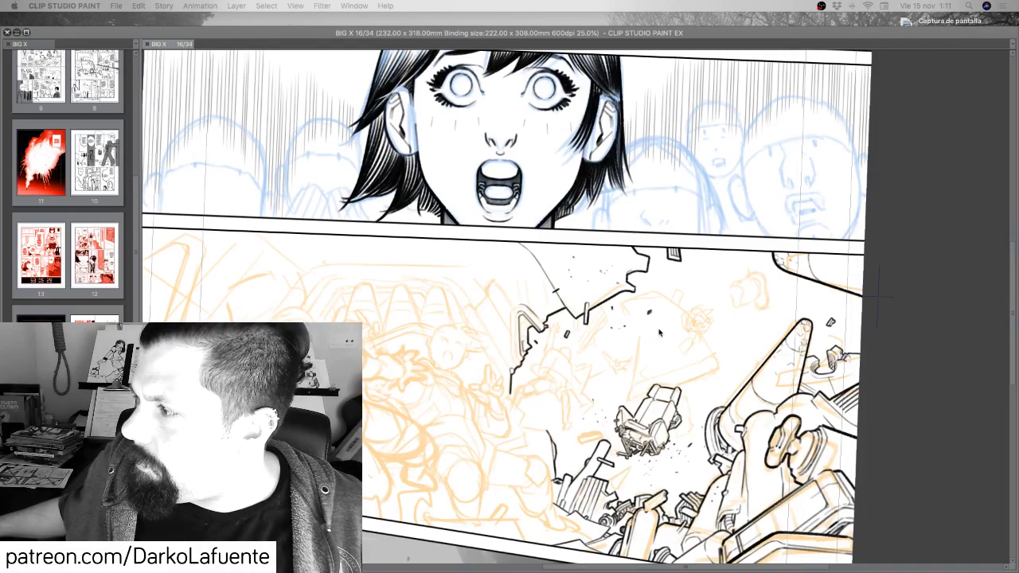
click(688, 306)
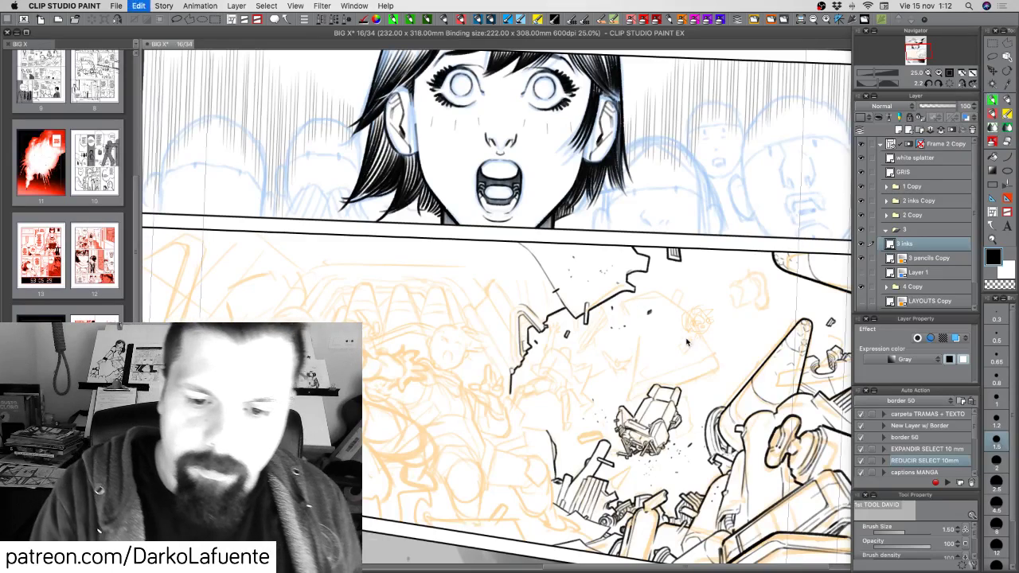
click(987, 429)
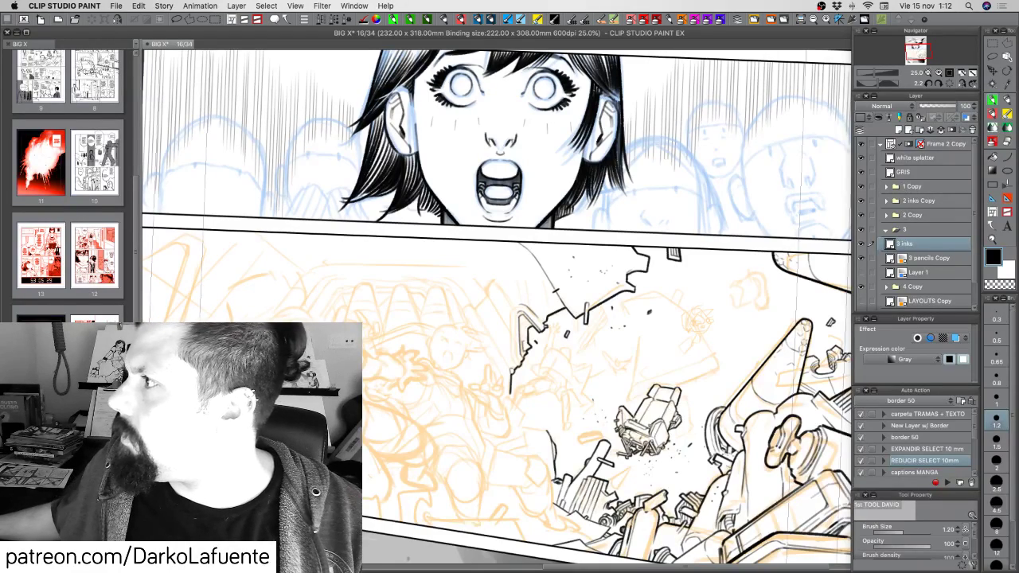
key(super+shift+4)
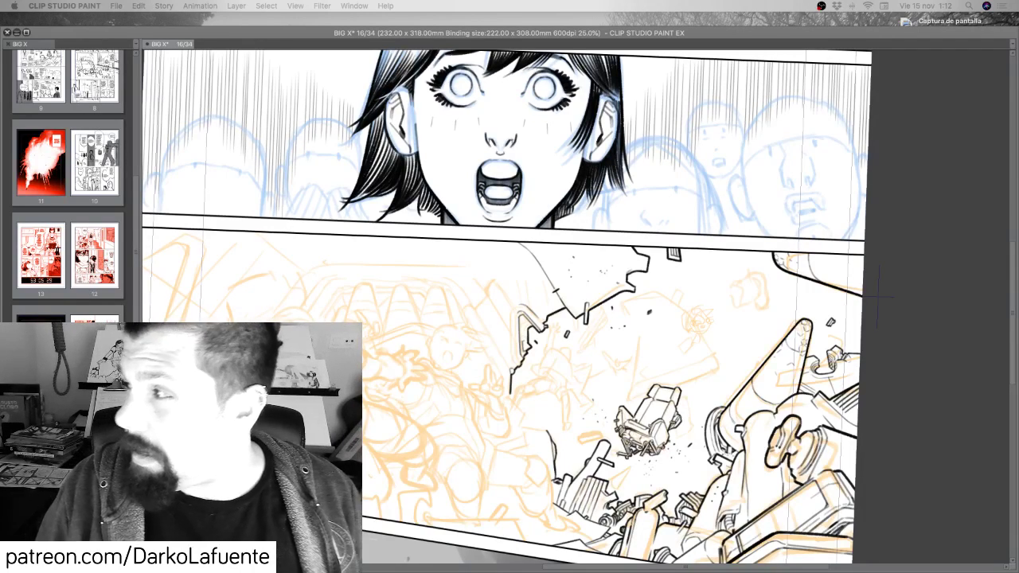
click(624, 388)
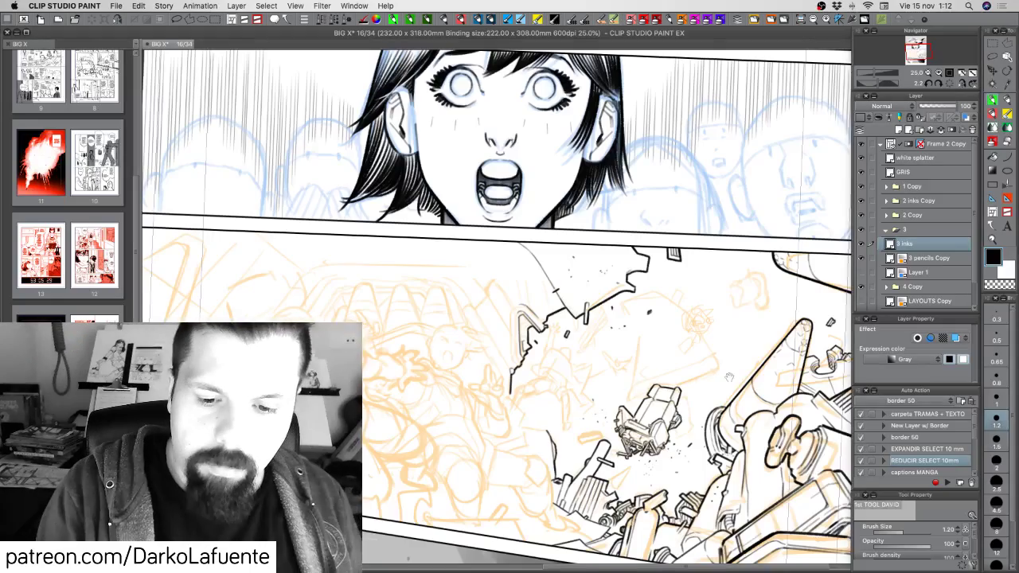
Ink a short broken edge extending from the lower end of the torn hull edge towards the wreckage.
drag(786, 419, 800, 355)
mouse_move(624, 225)
mouse_down()
mouse_move(636, 234)
mouse_move(656, 182)
mouse_move(623, 164)
mouse_up()
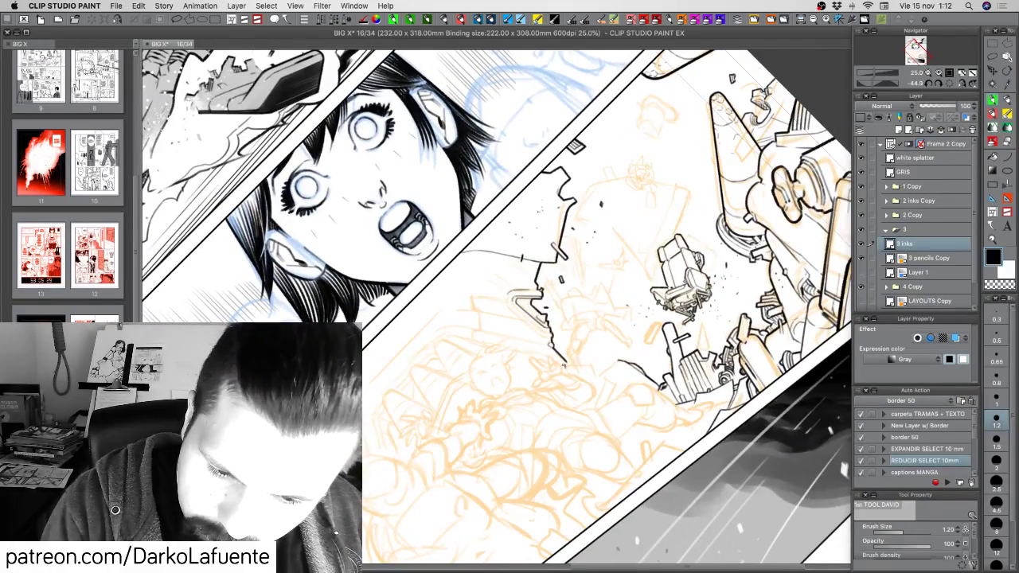
key(c)
key(c)
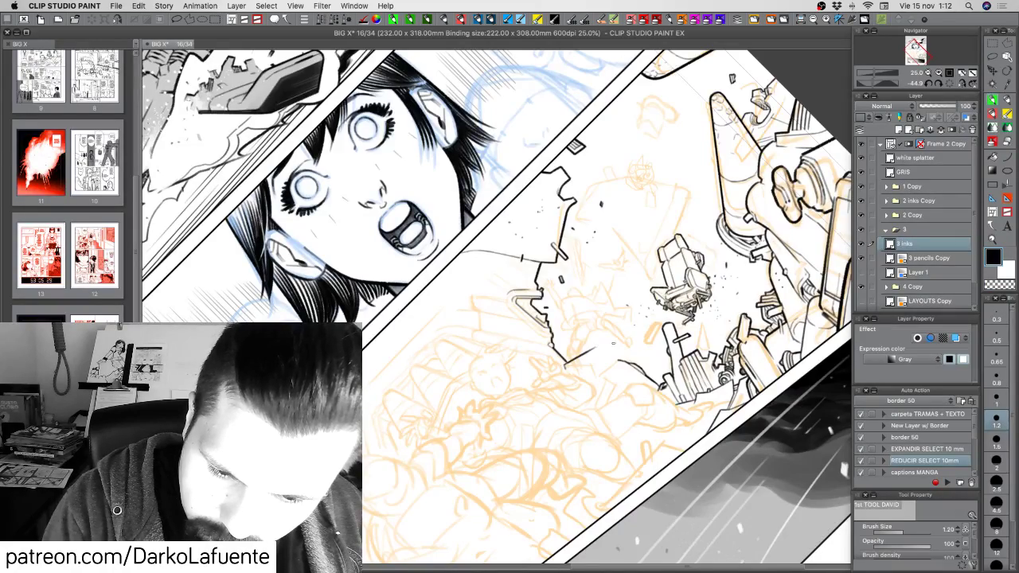
key(r)
drag(575, 357, 570, 350)
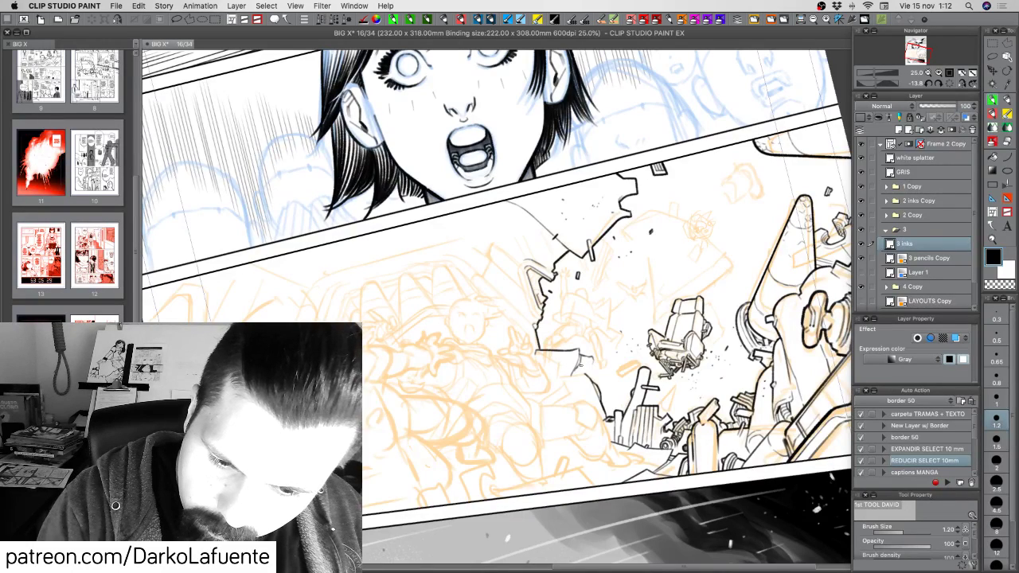
Ink the jagged notch at the end of that broken edge, trim it with transparent colour, and continue the tear down to the wreckage.
key(c)
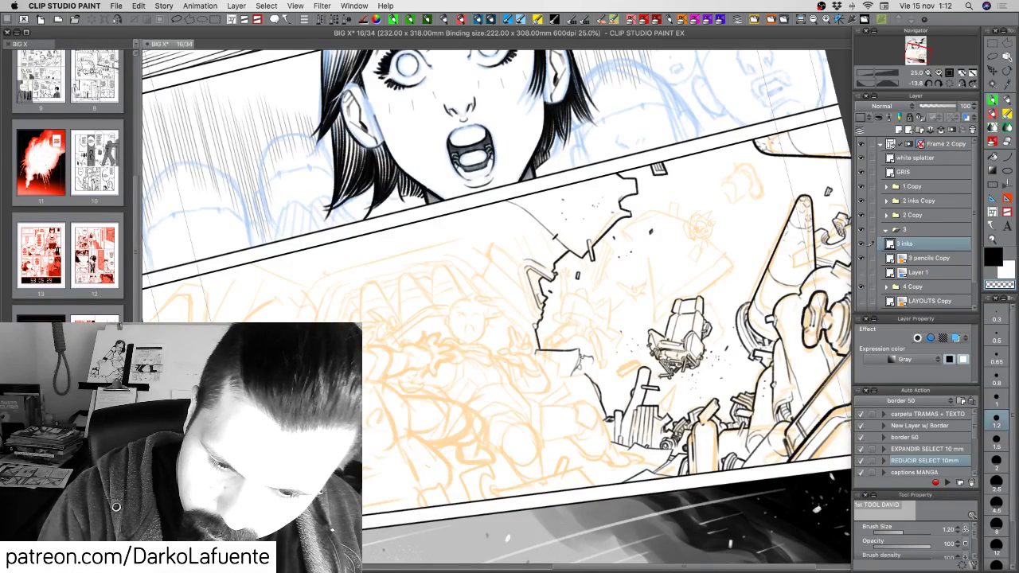
key(c)
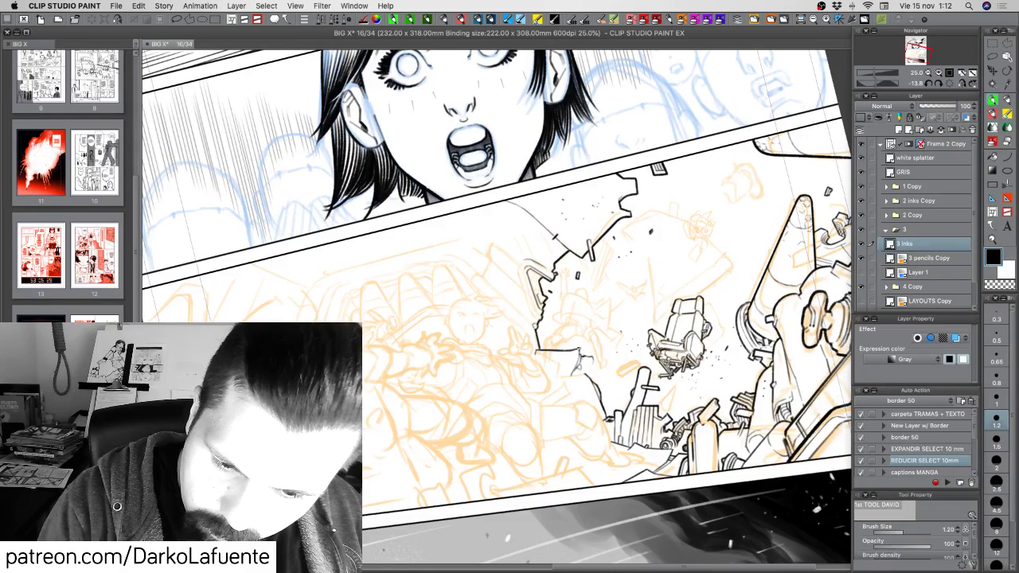
drag(578, 348, 584, 355)
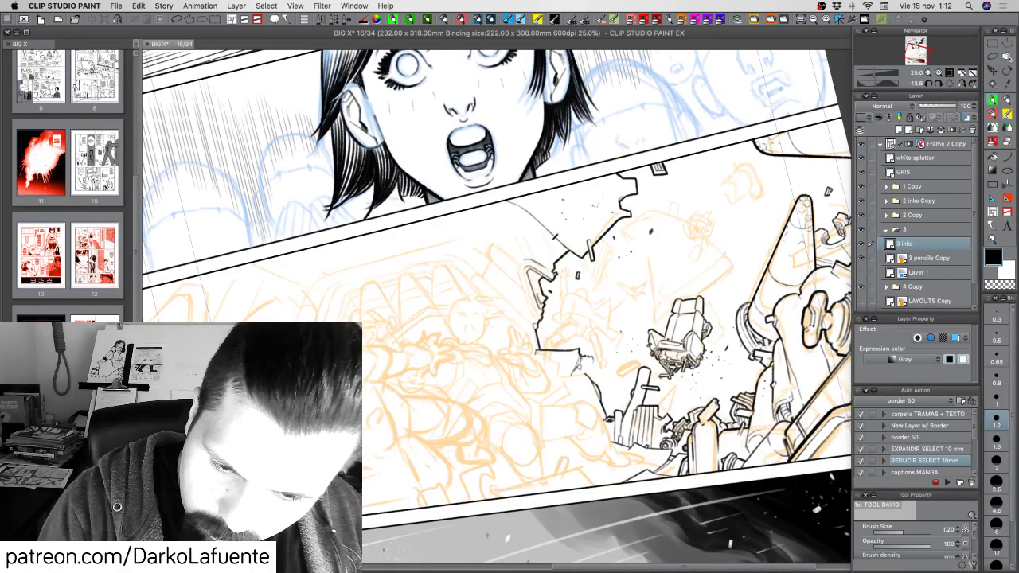
key(c)
drag(584, 355, 591, 359)
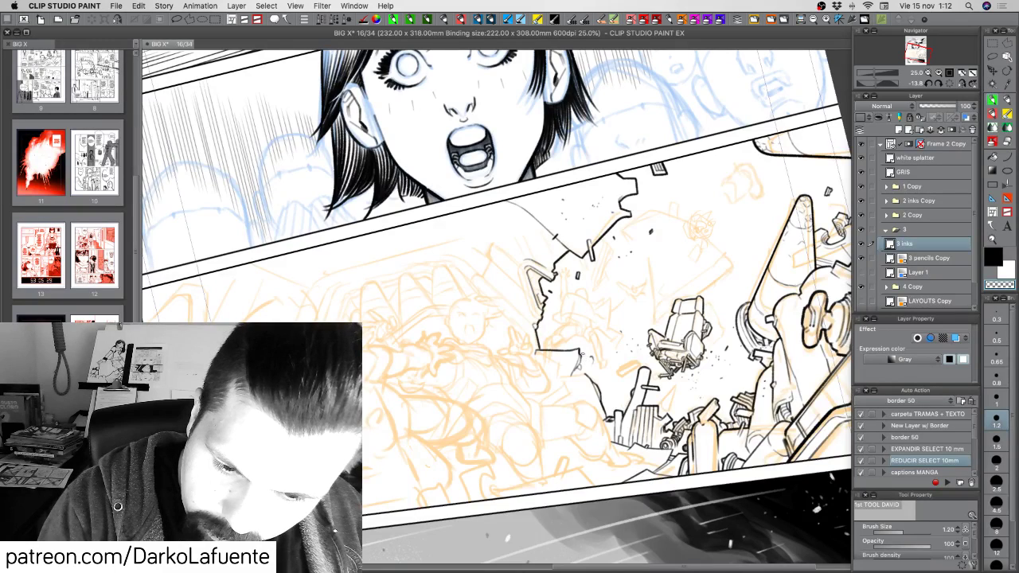
key(c)
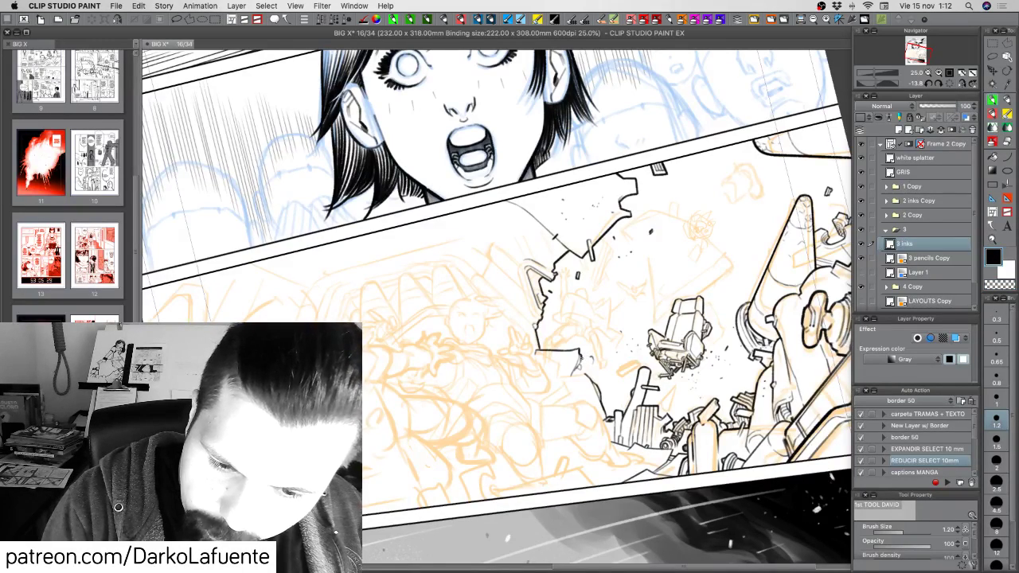
key(c)
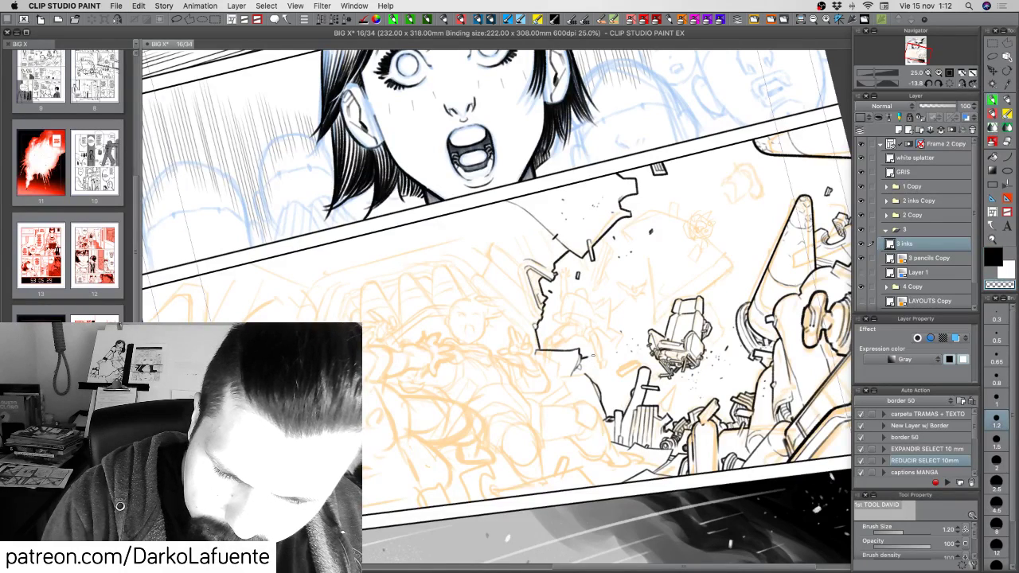
key(c)
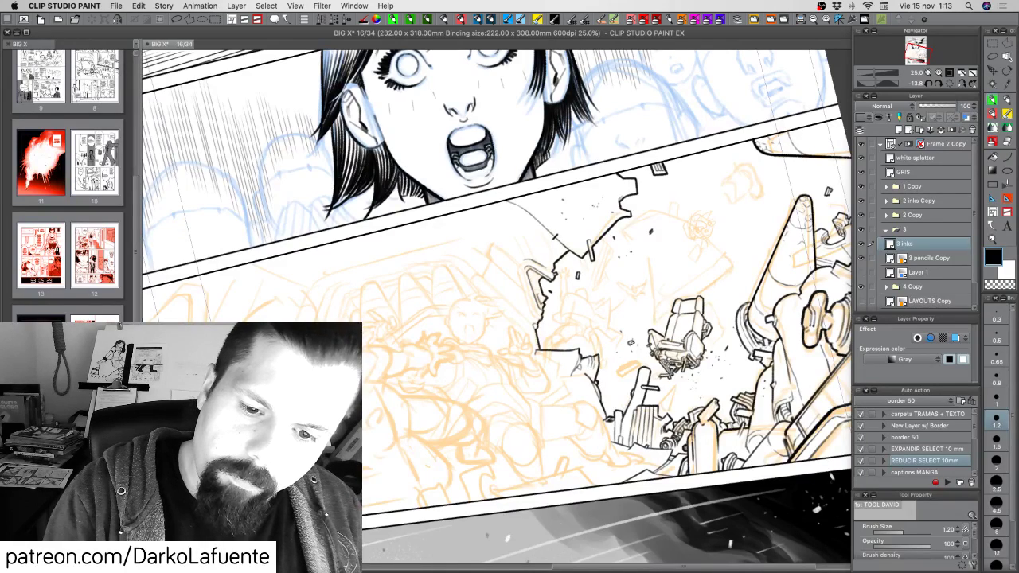
Ink small debris specks in the gap between the torn hull edge and the floating seat, trimming with transparent colour.
key(c)
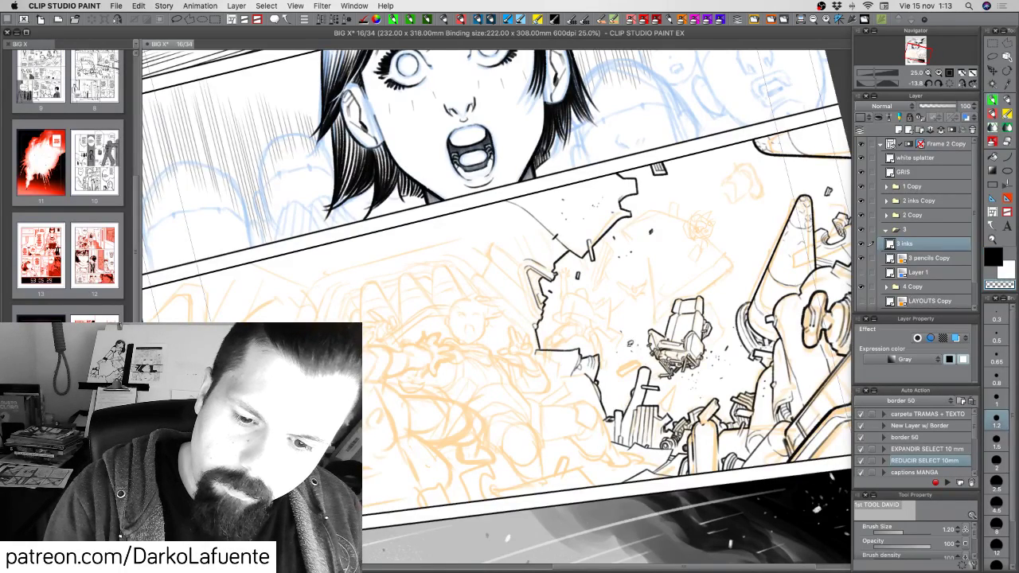
key(c)
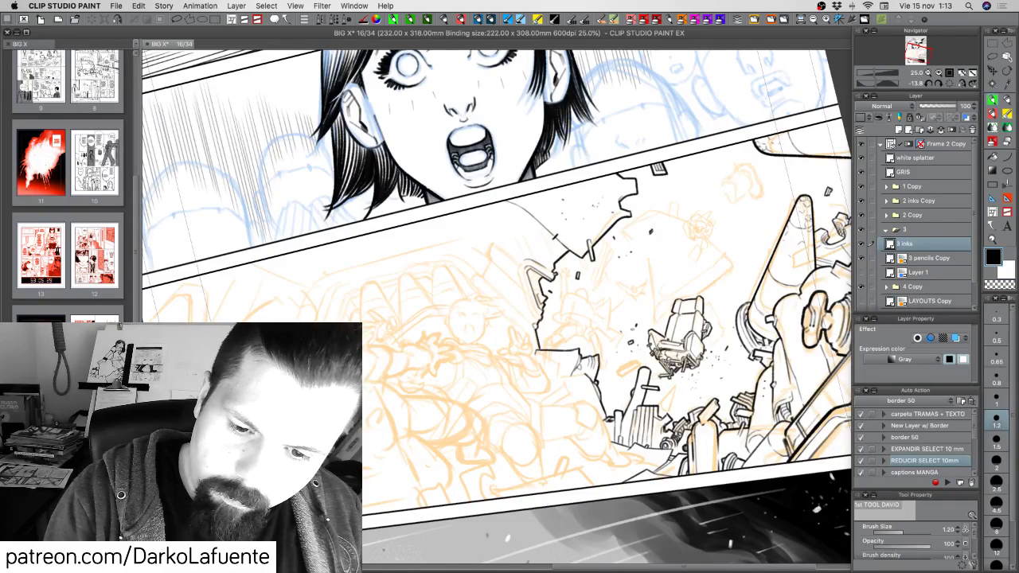
drag(636, 326, 638, 328)
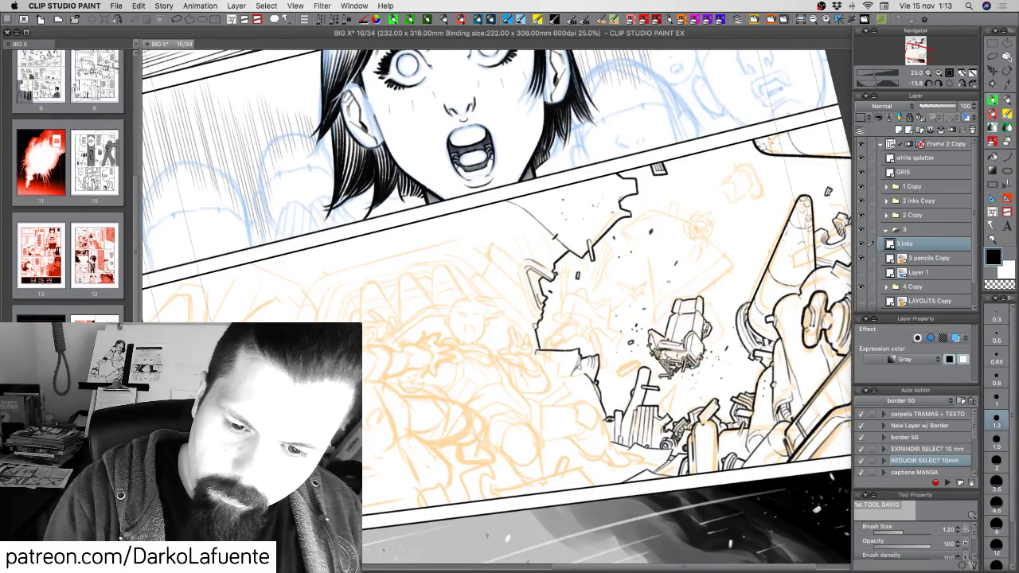
click(607, 342)
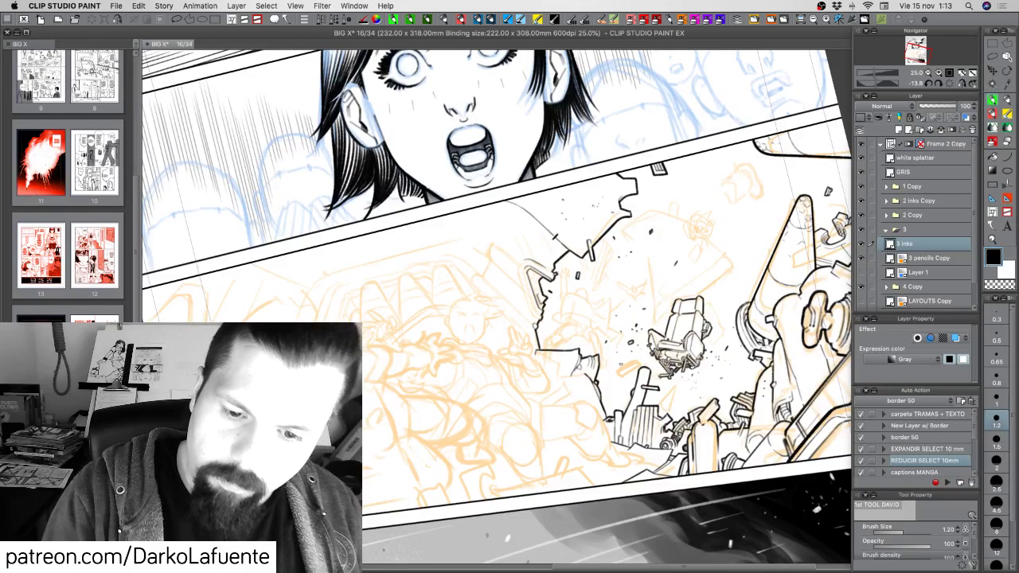
Ink a small rectangular fragment with a dark side just above the upright rod in the wreckage, and save the page.
mouse_move(622, 364)
mouse_down()
mouse_move(612, 382)
mouse_move(629, 364)
mouse_up()
mouse_move(629, 365)
mouse_down()
mouse_move(616, 382)
mouse_move(628, 388)
mouse_up()
mouse_move(636, 383)
mouse_down()
mouse_move(628, 394)
mouse_move(641, 377)
mouse_up()
key(c)
key(c)
key(super+z)
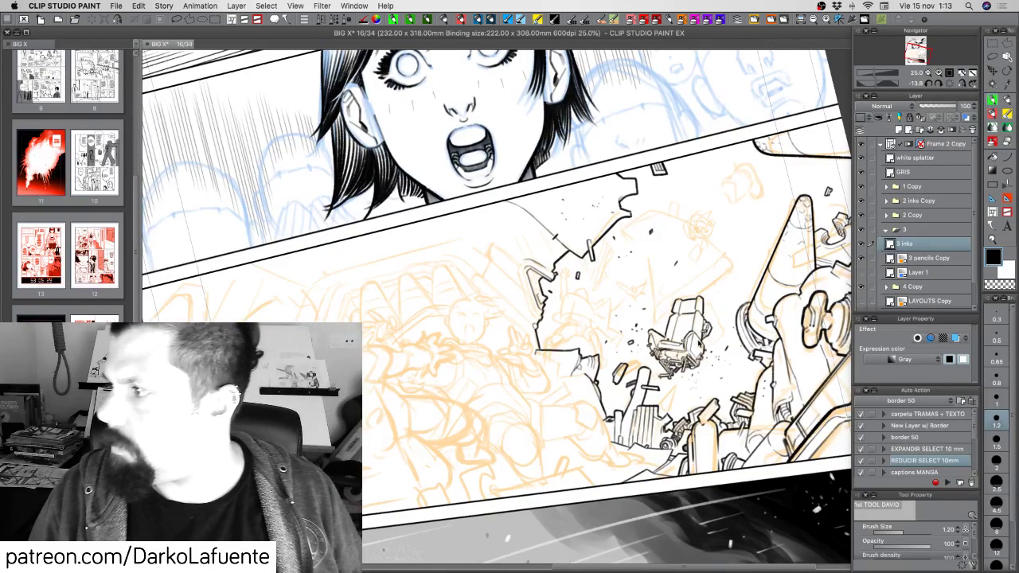
key(super+s)
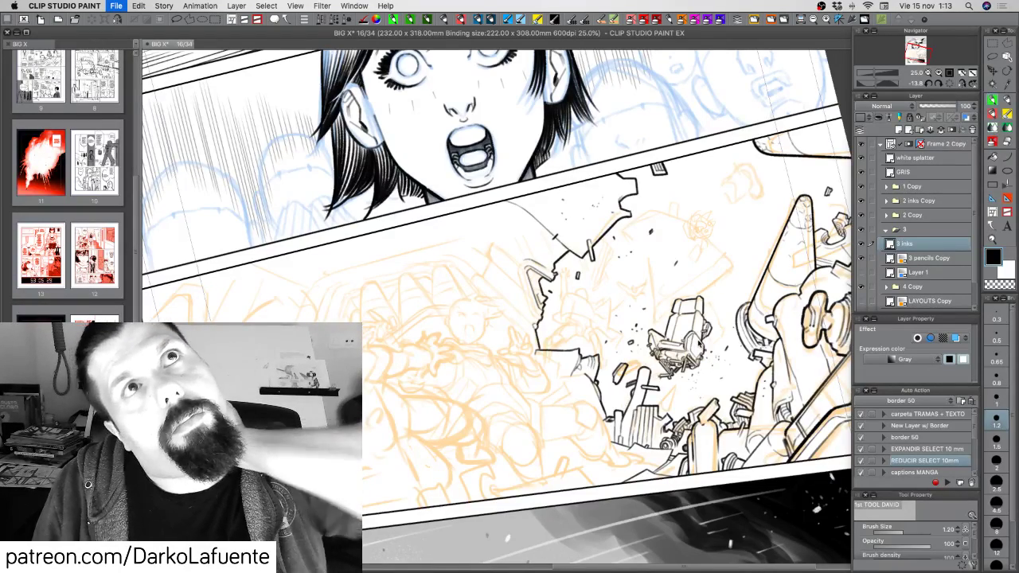
Ink the short inner edge lines beneath the lower ledge of the torn hull, undoing misplaced strokes.
key(r)
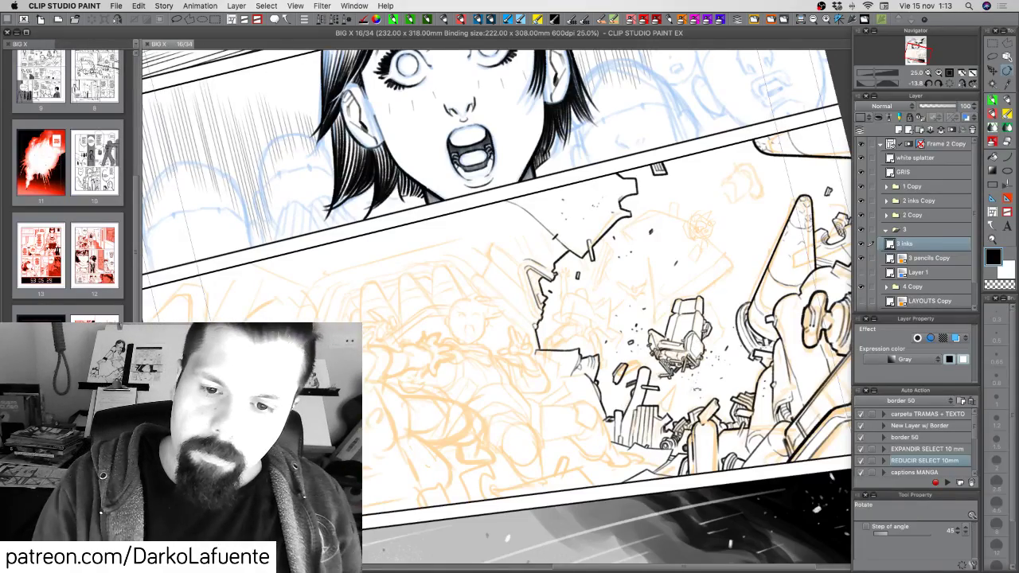
mouse_move(697, 390)
mouse_down()
mouse_move(681, 416)
mouse_move(691, 398)
mouse_up()
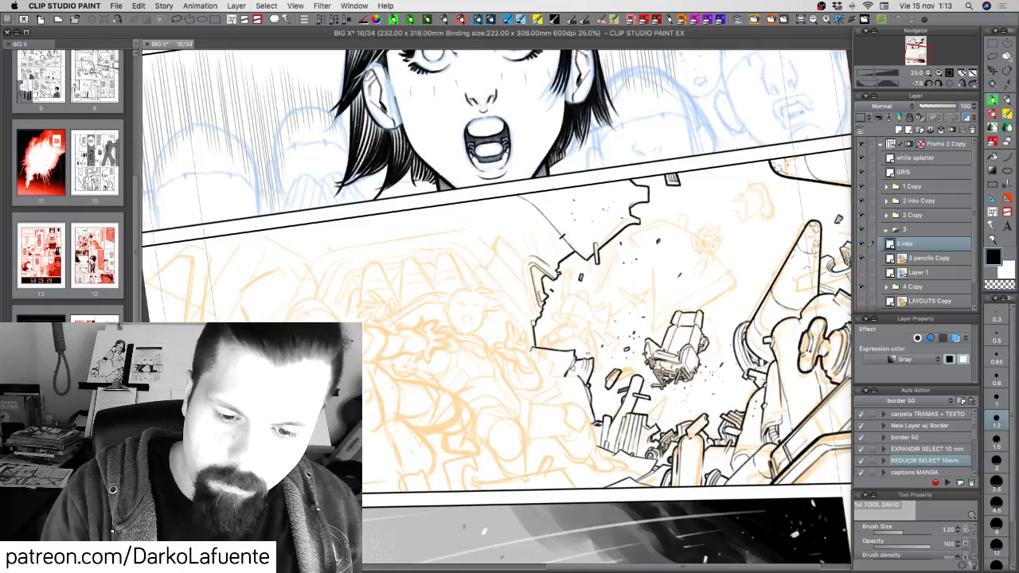
mouse_move(566, 369)
mouse_down()
mouse_move(552, 397)
mouse_move(606, 369)
mouse_up()
key(r)
key(super+z)
key(super+z)
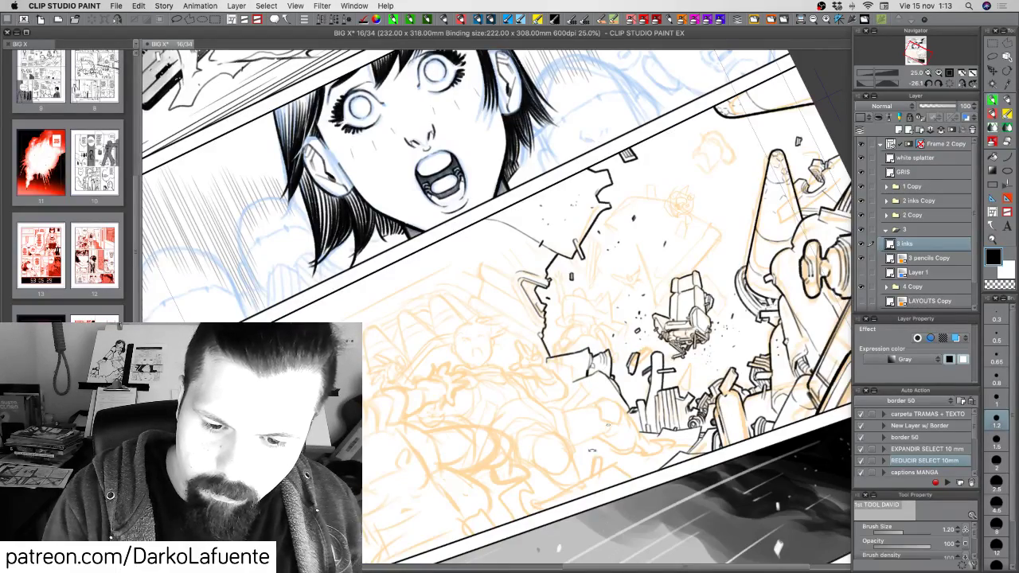
drag(592, 450, 542, 468)
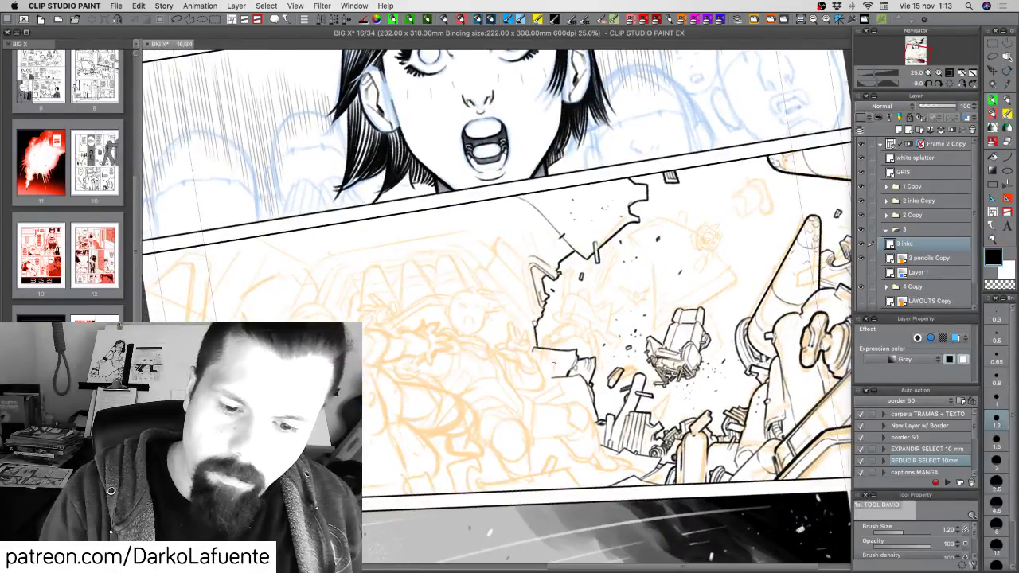
drag(553, 365, 555, 380)
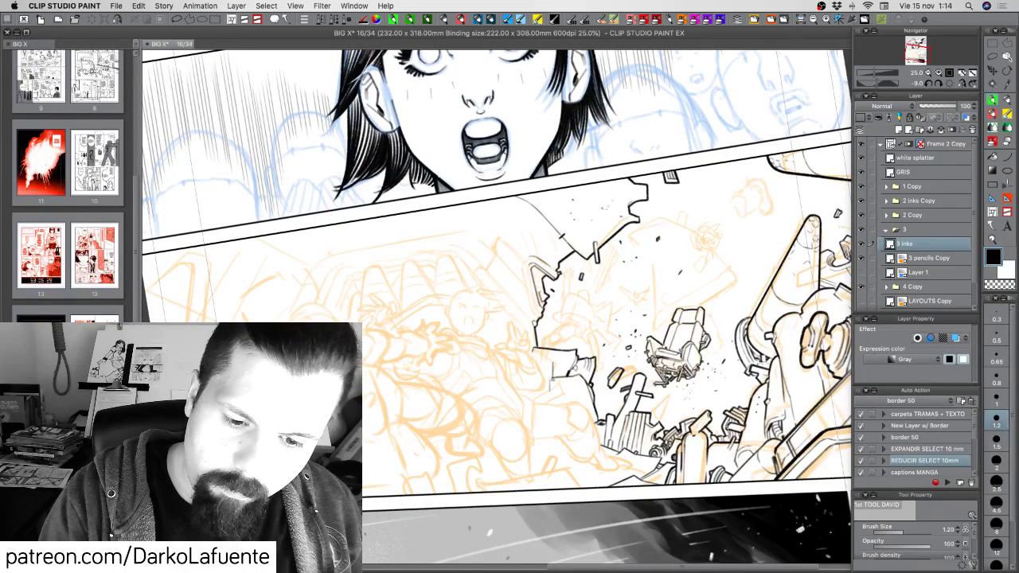
key(c)
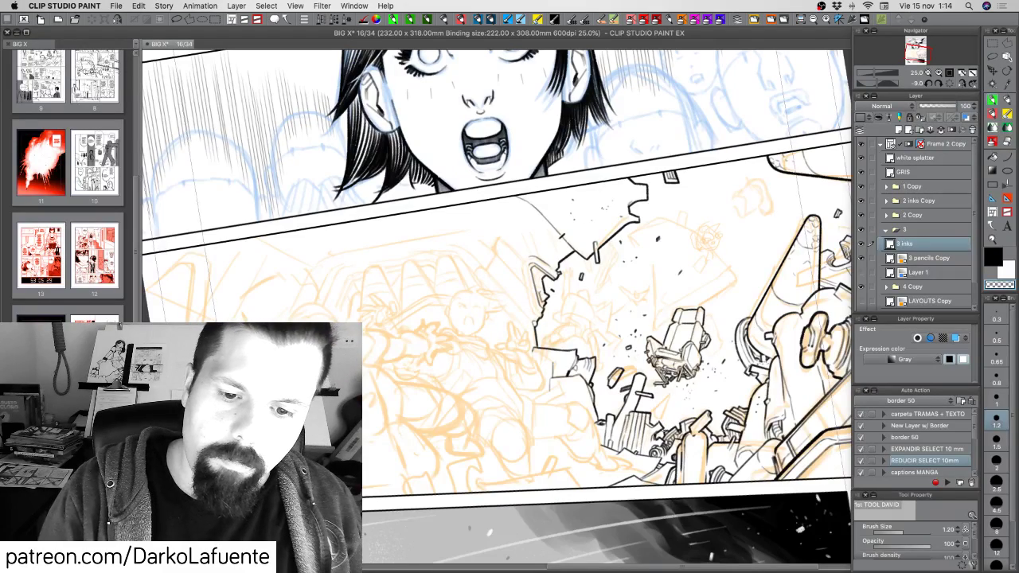
Ink the open mouth and upper side of the small cylindrical debris piece floating above the long pointed wreckage.
key(r)
drag(700, 449, 651, 489)
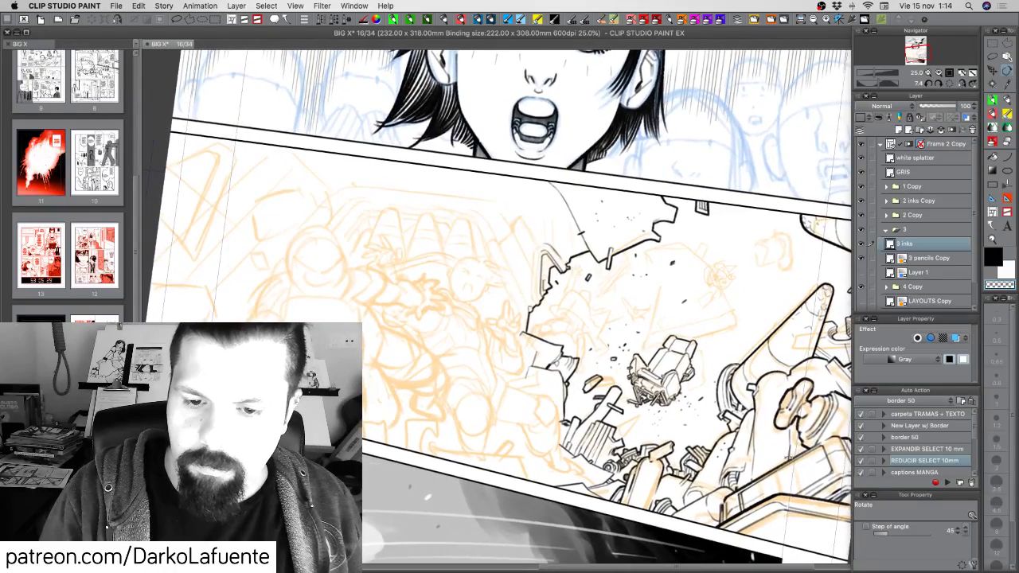
mouse_move(787, 456)
mouse_down()
mouse_move(775, 475)
mouse_move(781, 467)
mouse_up()
mouse_move(755, 249)
mouse_down()
mouse_move(690, 270)
mouse_move(609, 322)
mouse_up()
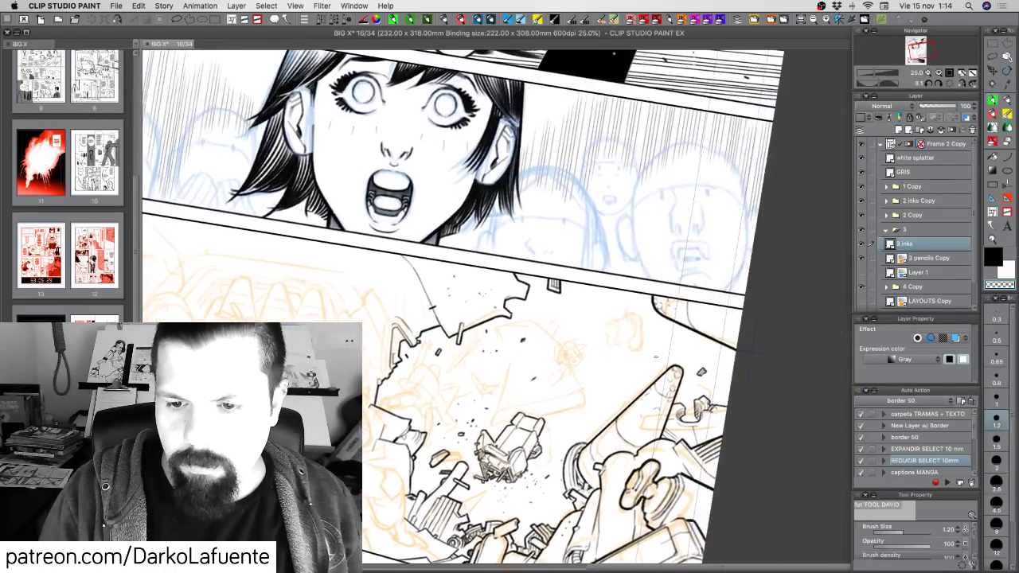
key(c)
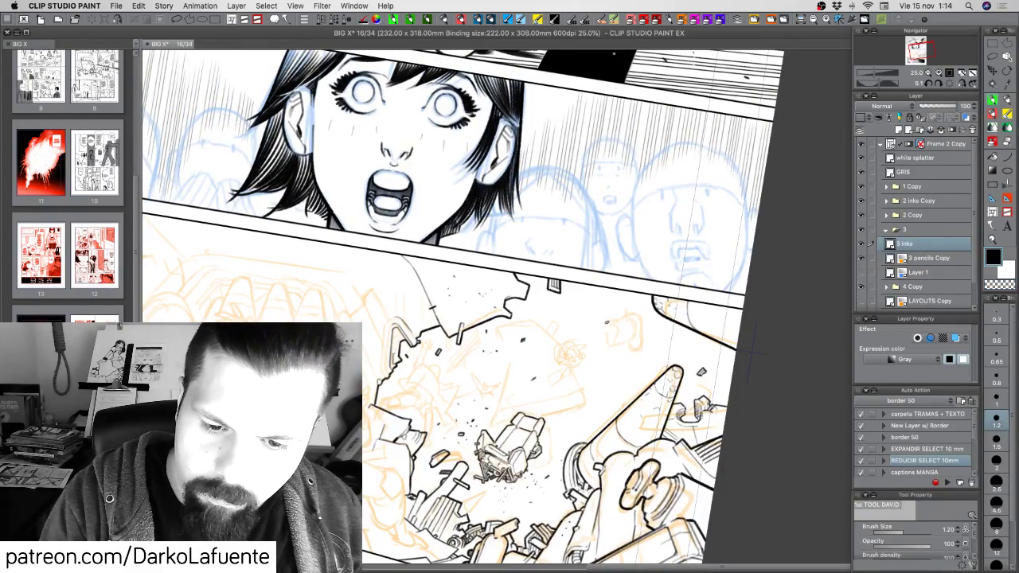
drag(604, 324, 611, 342)
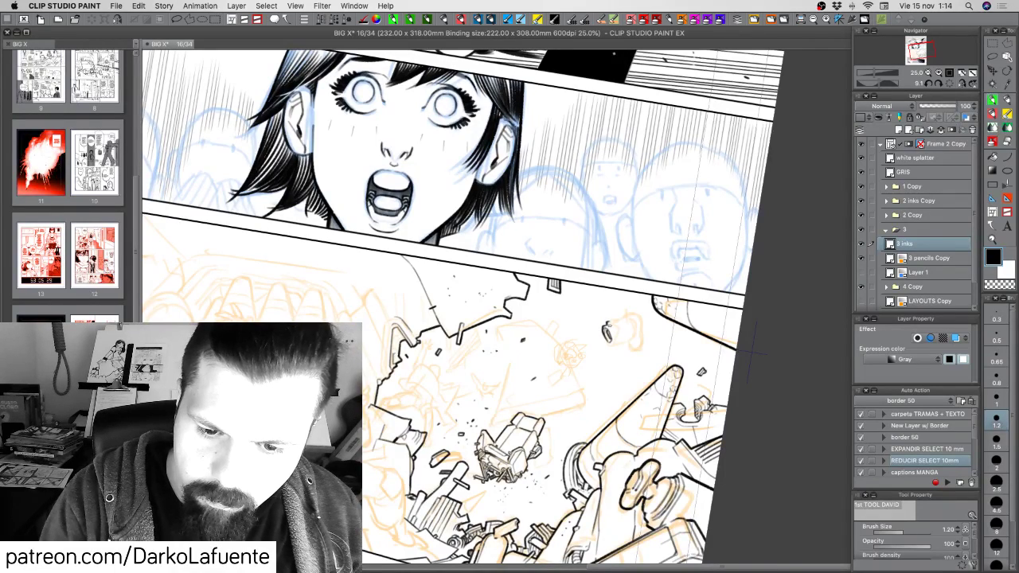
drag(609, 325, 616, 344)
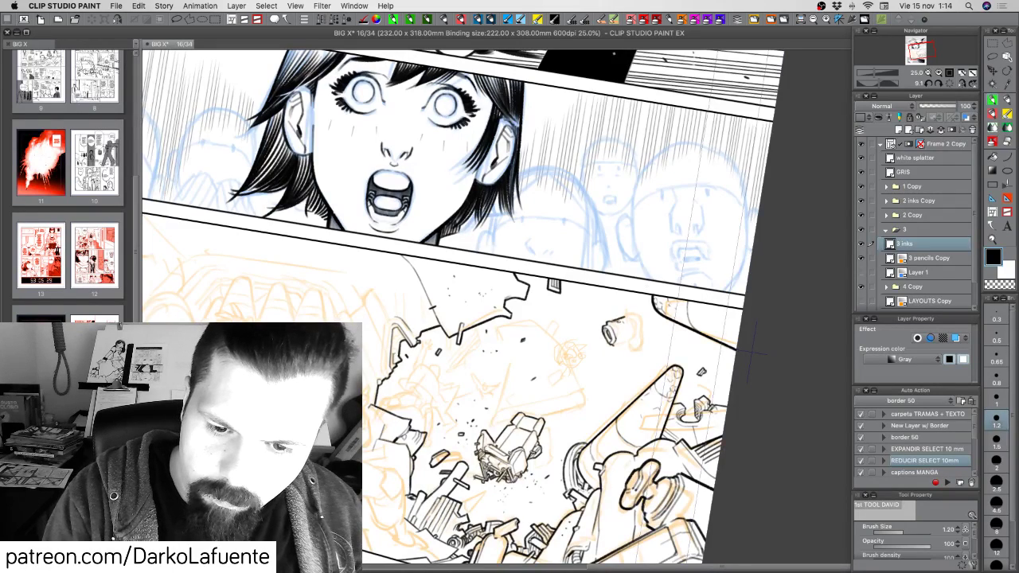
drag(617, 322, 625, 322)
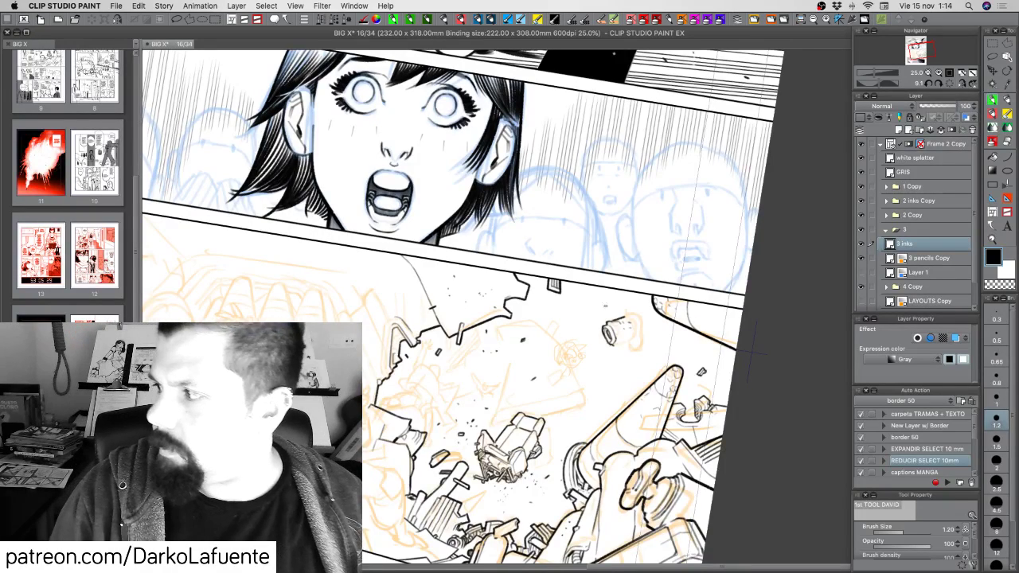
key(super+z)
key(c)
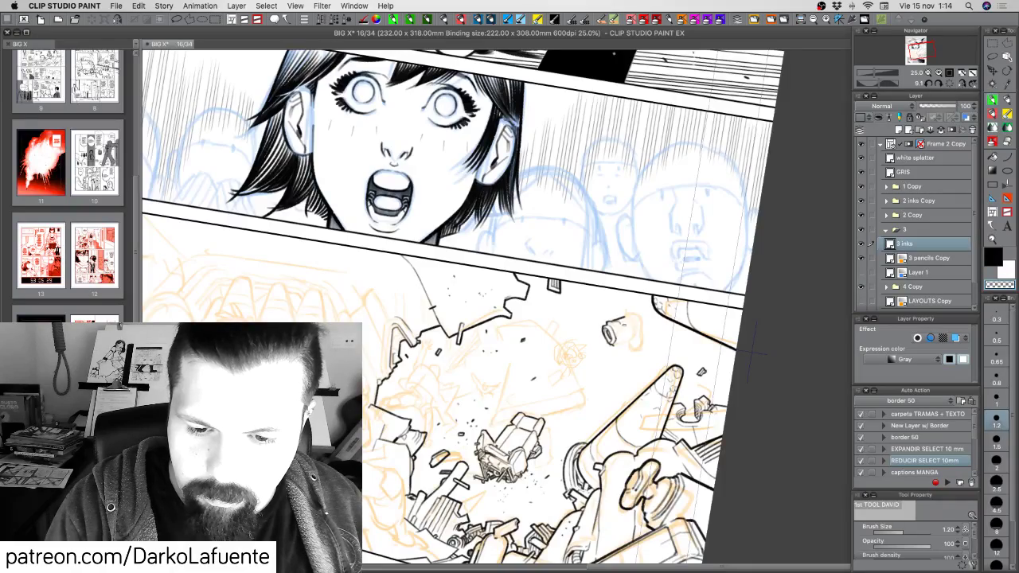
Ink the remaining side and closing curve of the cylindrical debris piece, and clean its lines with transparent colour.
key(r)
mouse_move(626, 328)
mouse_down()
mouse_move(590, 360)
mouse_move(544, 363)
mouse_move(533, 349)
mouse_up()
key(c)
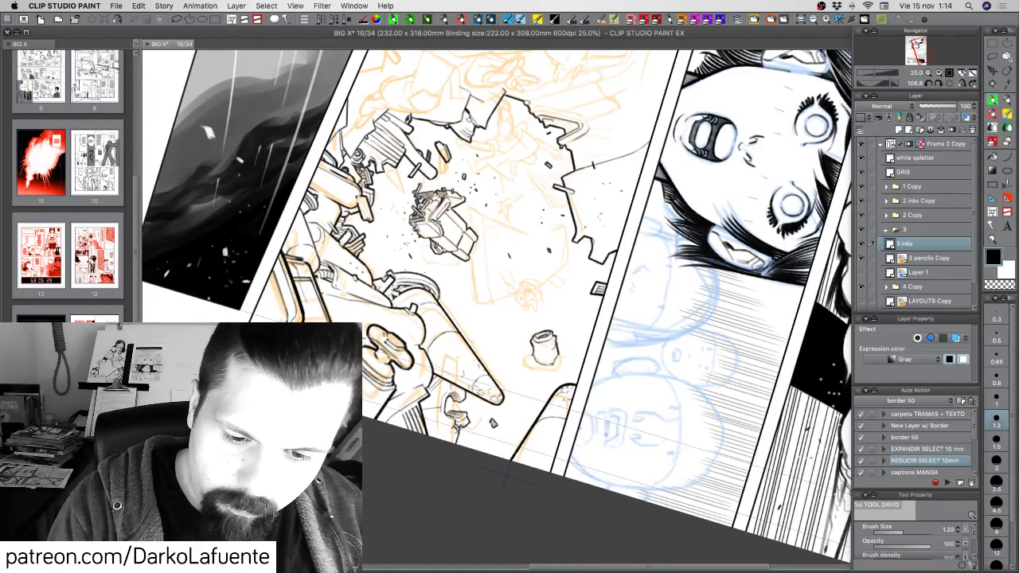
key(c)
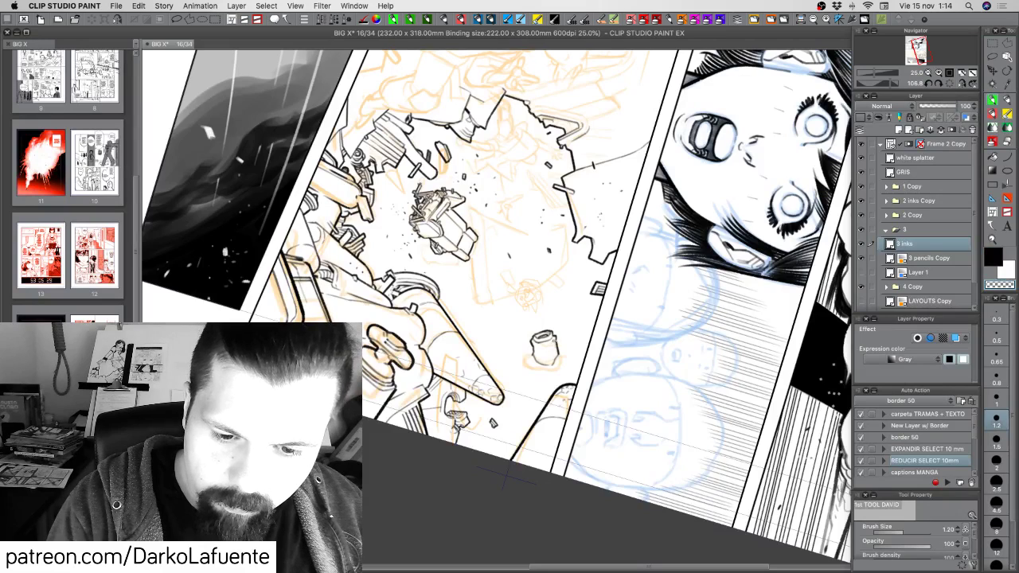
key(c)
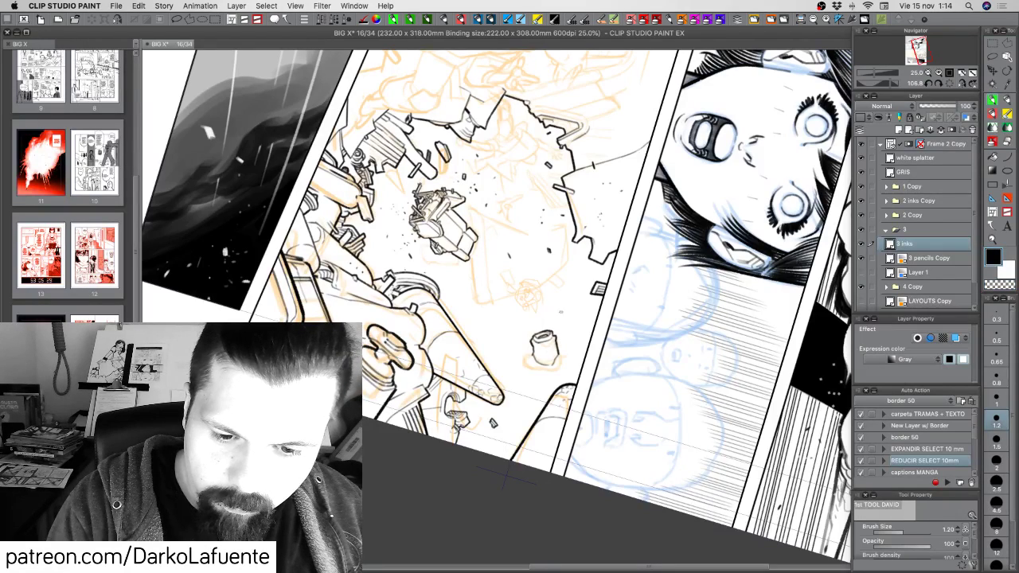
key(c)
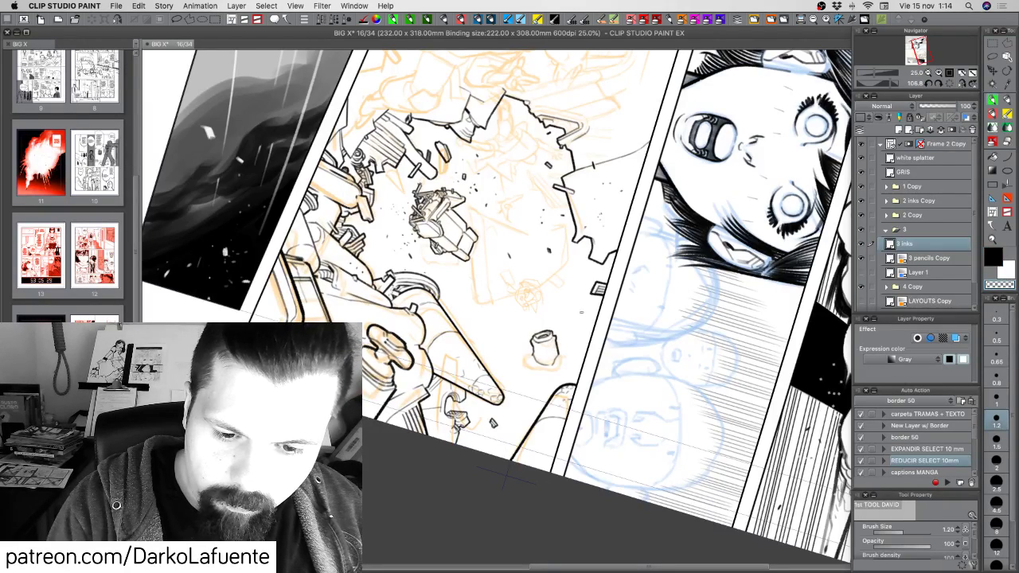
Ink the flared base of the cylindrical debris piece floating above the long pointed wreckage.
mouse_move(555, 345)
mouse_down()
mouse_move(564, 363)
mouse_move(647, 313)
mouse_move(639, 266)
mouse_up()
key(c)
key(r)
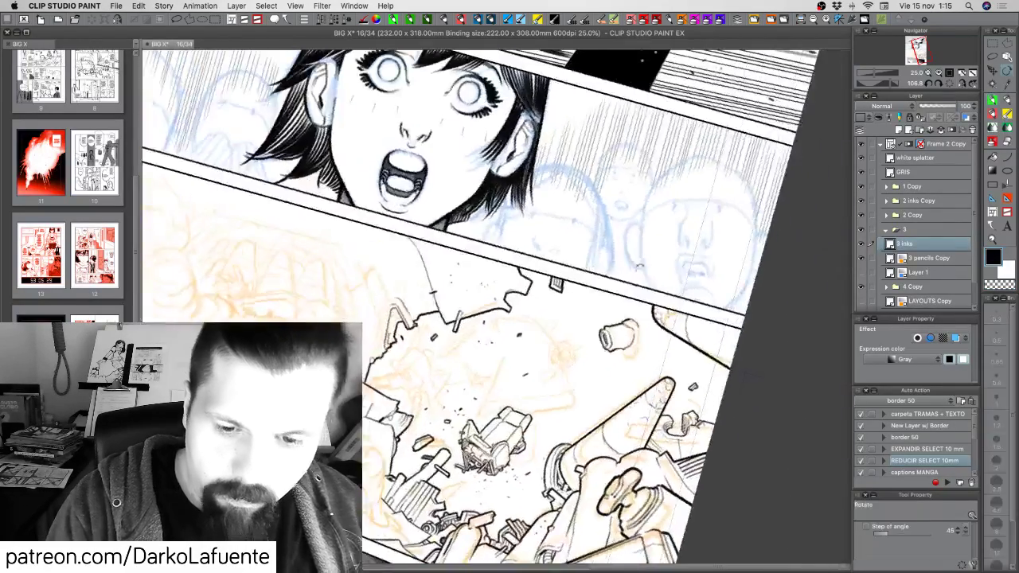
key(p)
mouse_move(637, 326)
mouse_down()
mouse_move(626, 356)
mouse_move(633, 360)
mouse_up()
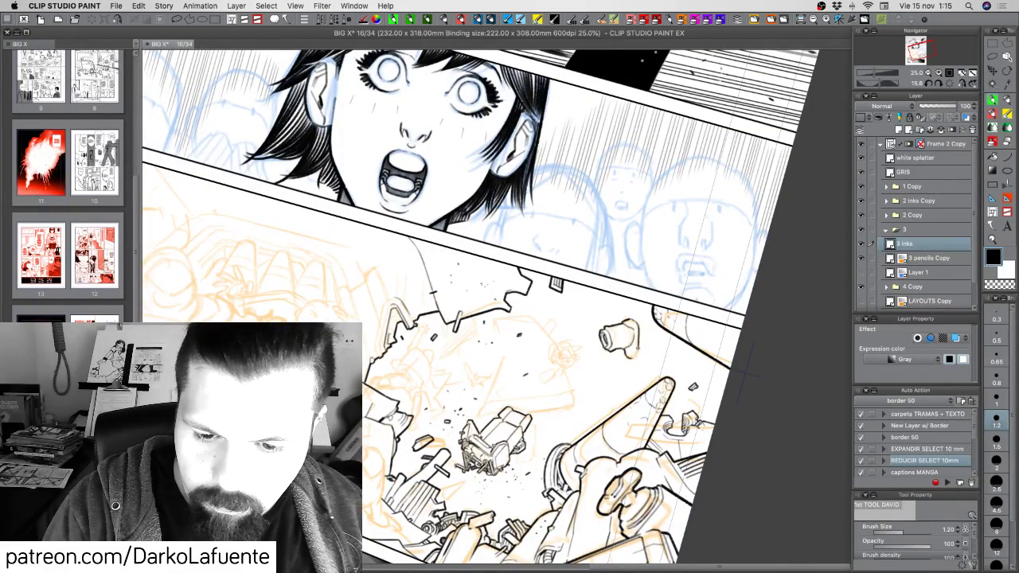
drag(744, 374, 531, 485)
drag(536, 362, 534, 376)
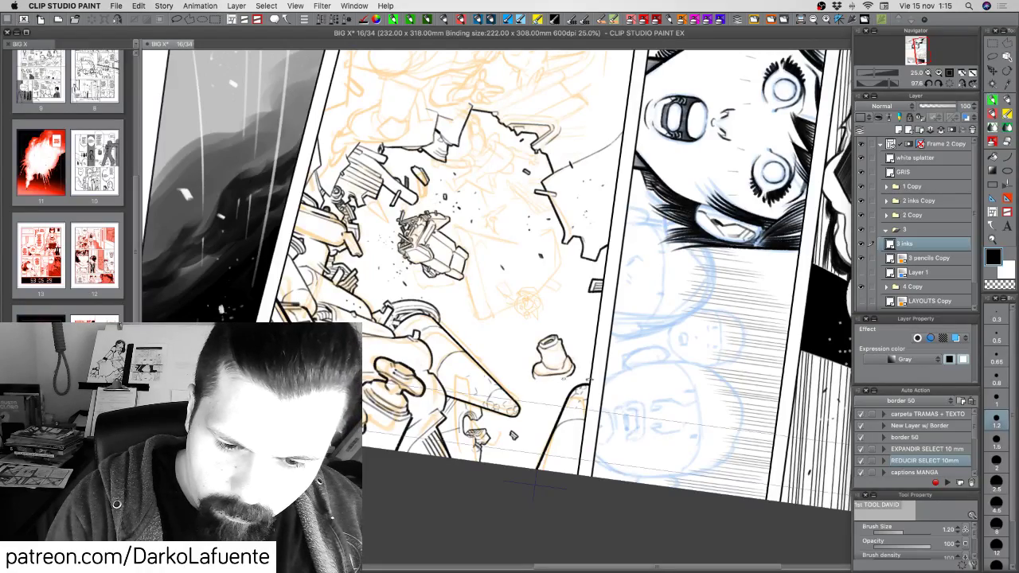
drag(589, 379, 647, 335)
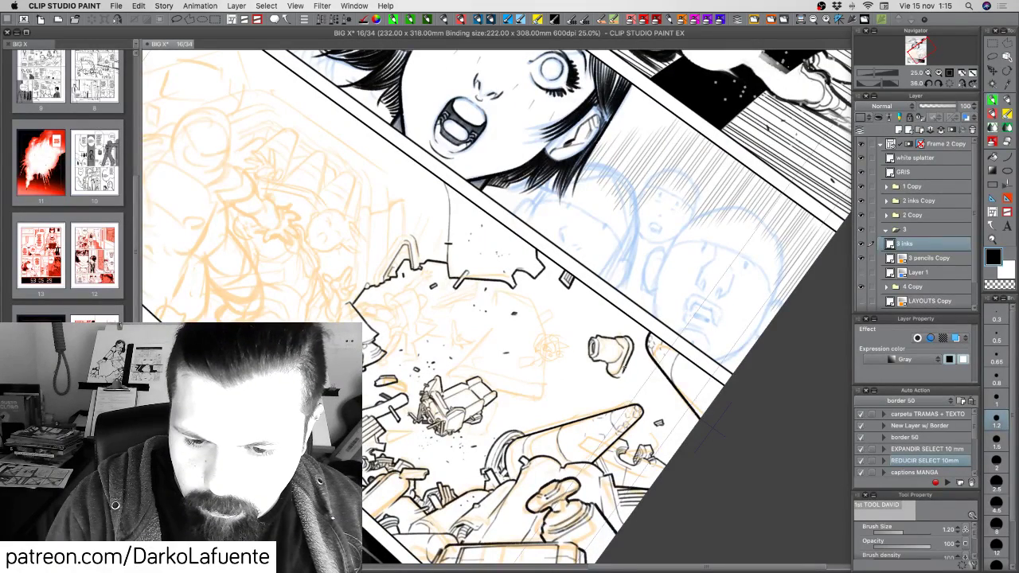
Touch up the lines of the cylindrical piece's flared base, alternating between black and transparent colour.
key(c)
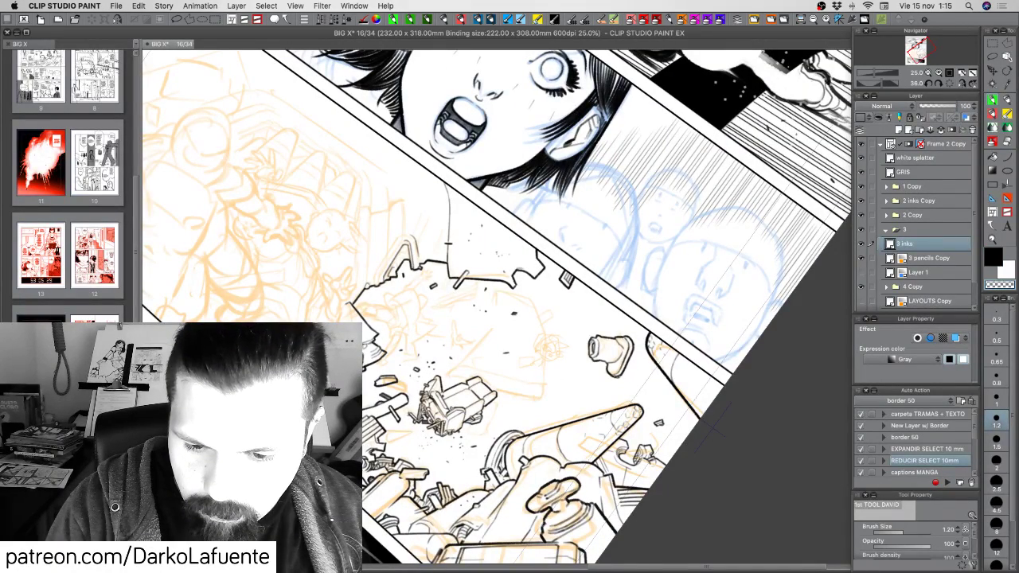
key(c)
key(c)
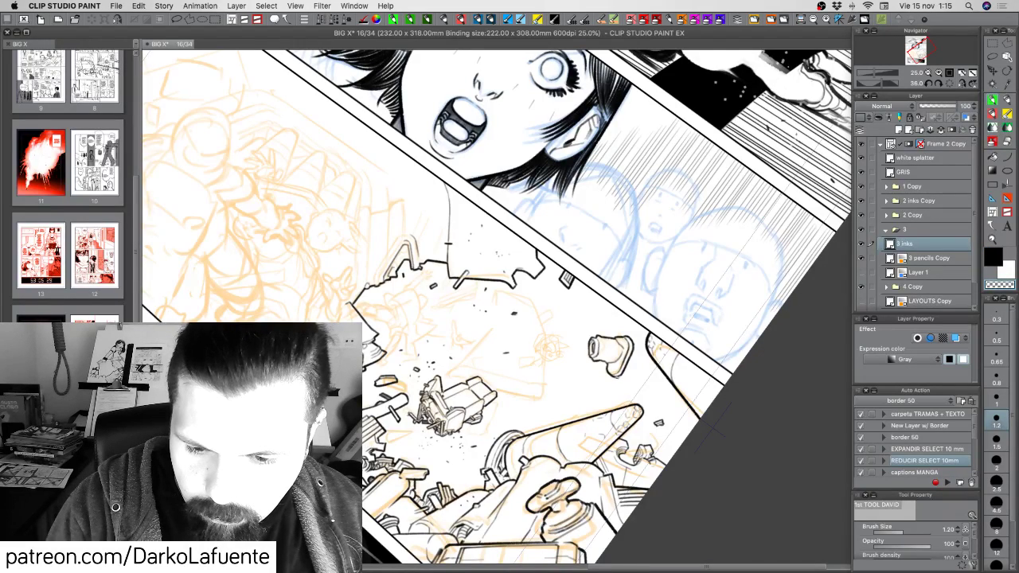
key(c)
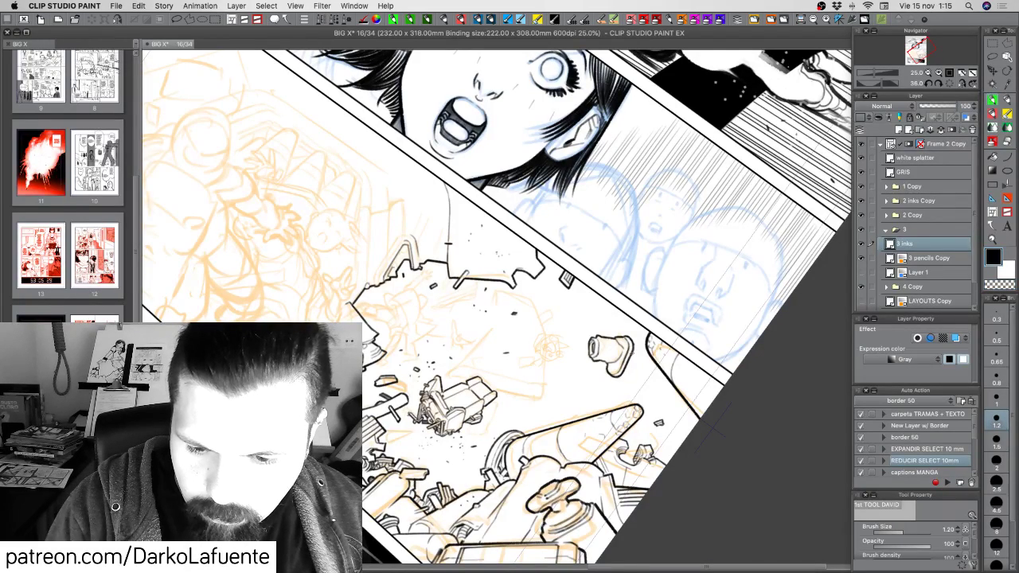
key(c)
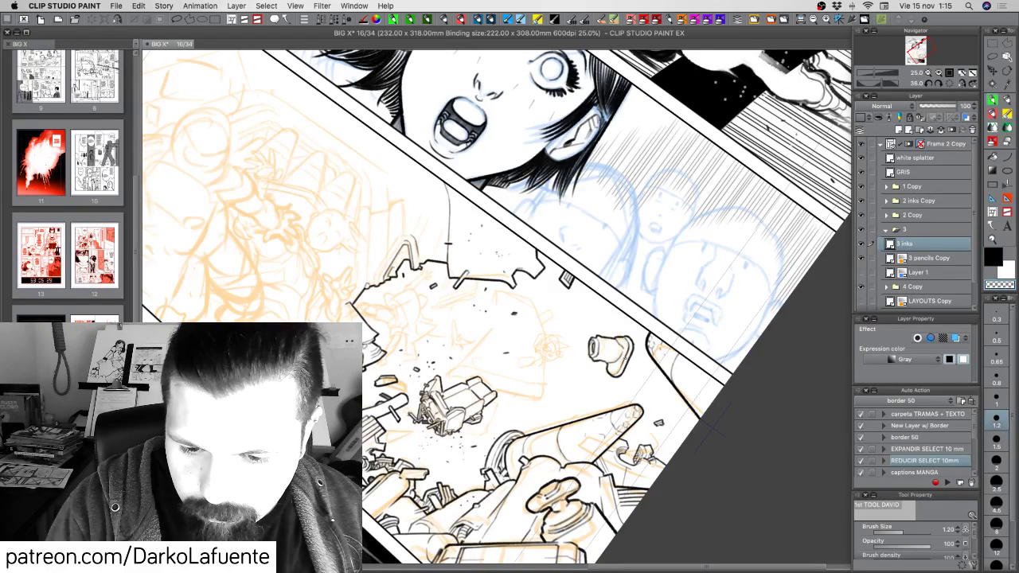
key(c)
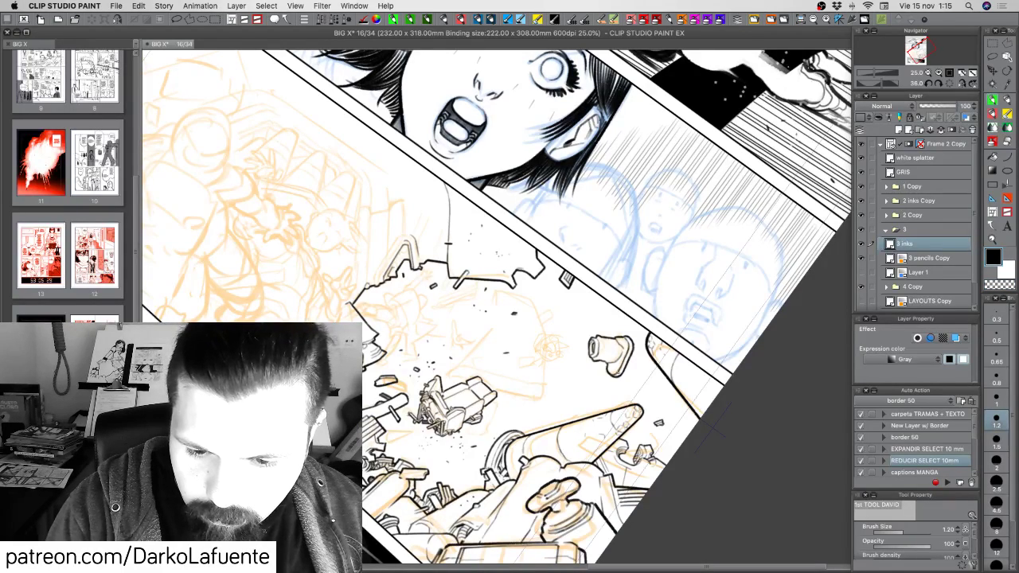
key(c)
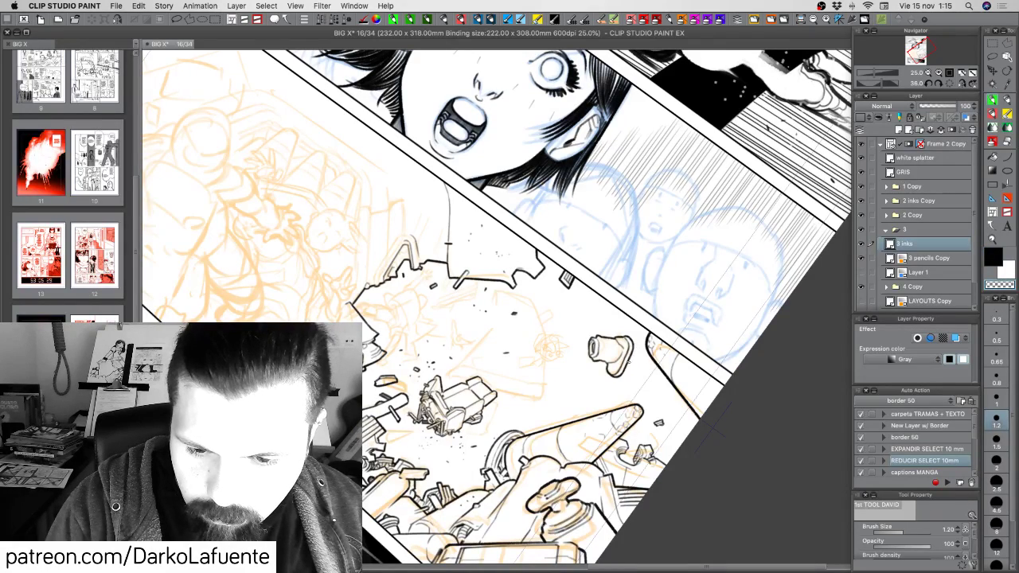
Ink a few tiny debris chips in the empty space around the cylindrical piece.
key(r)
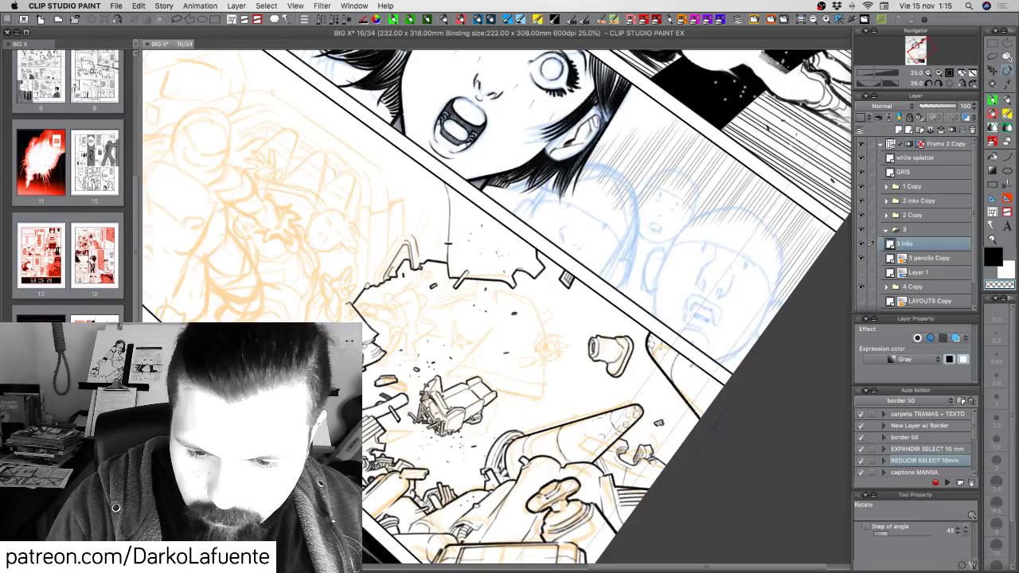
mouse_move(633, 350)
mouse_down()
mouse_move(538, 366)
mouse_move(519, 382)
mouse_move(603, 390)
mouse_move(624, 288)
mouse_up()
key(p)
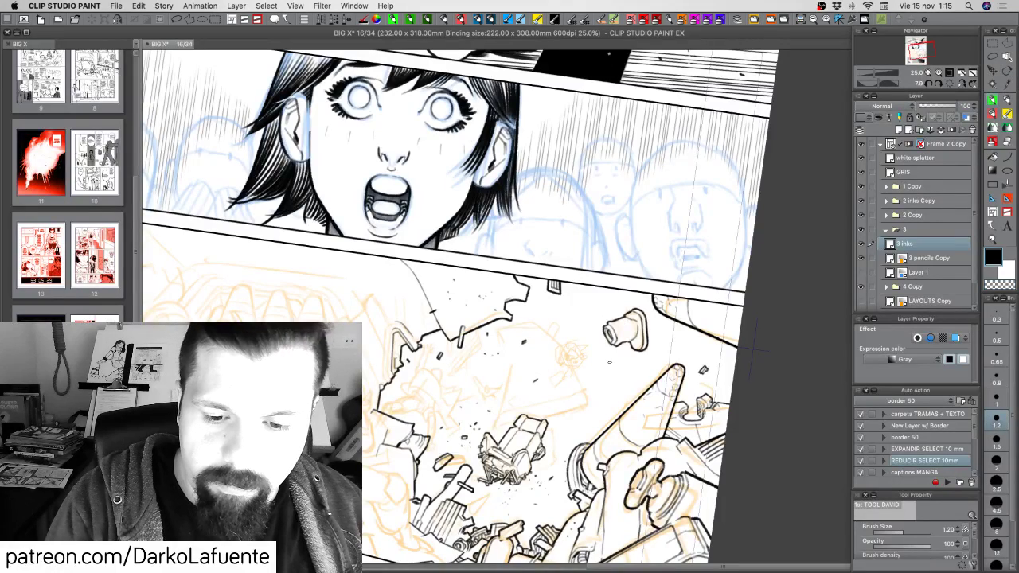
drag(608, 359, 613, 369)
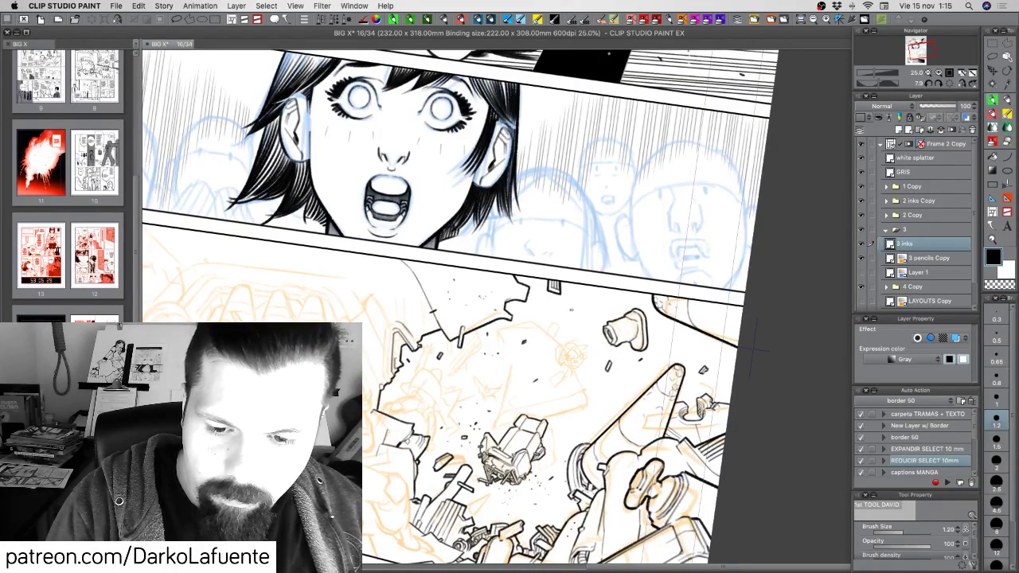
drag(592, 294, 588, 299)
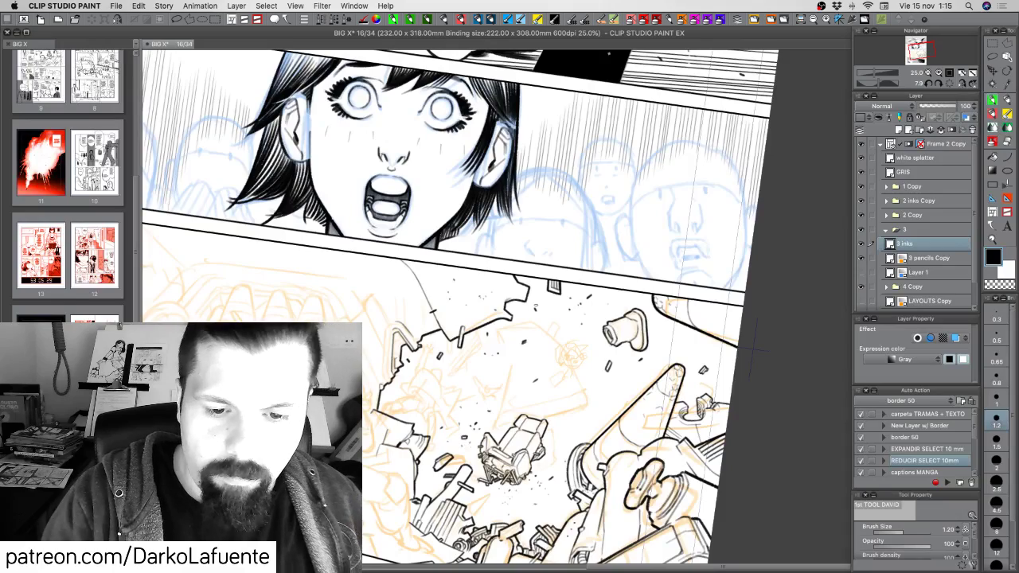
Ink a thin seam line across the torn hull plate below the panel's upper border with brush size 1, redoing the first stroke.
drag(595, 382, 639, 335)
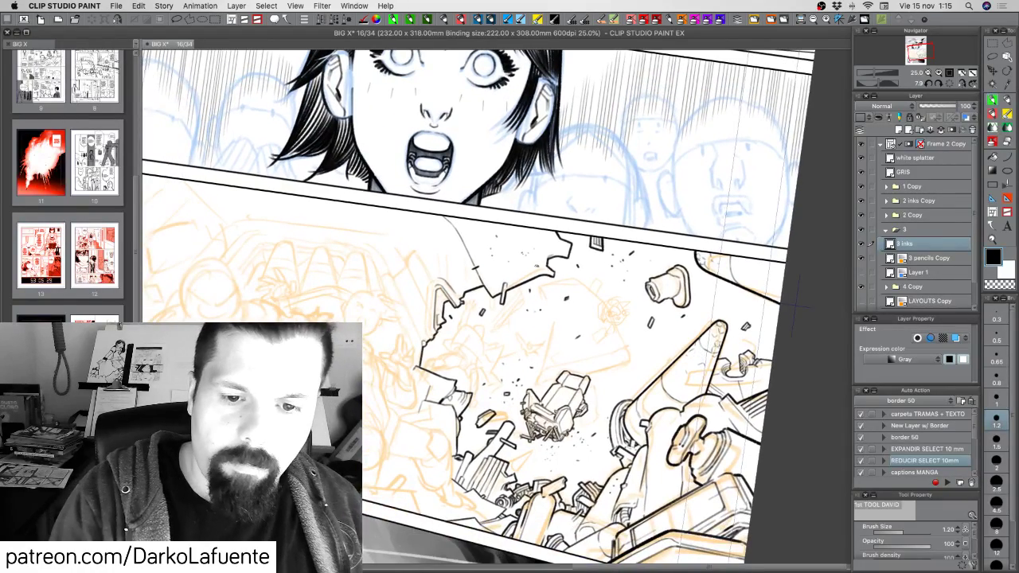
drag(712, 399, 716, 374)
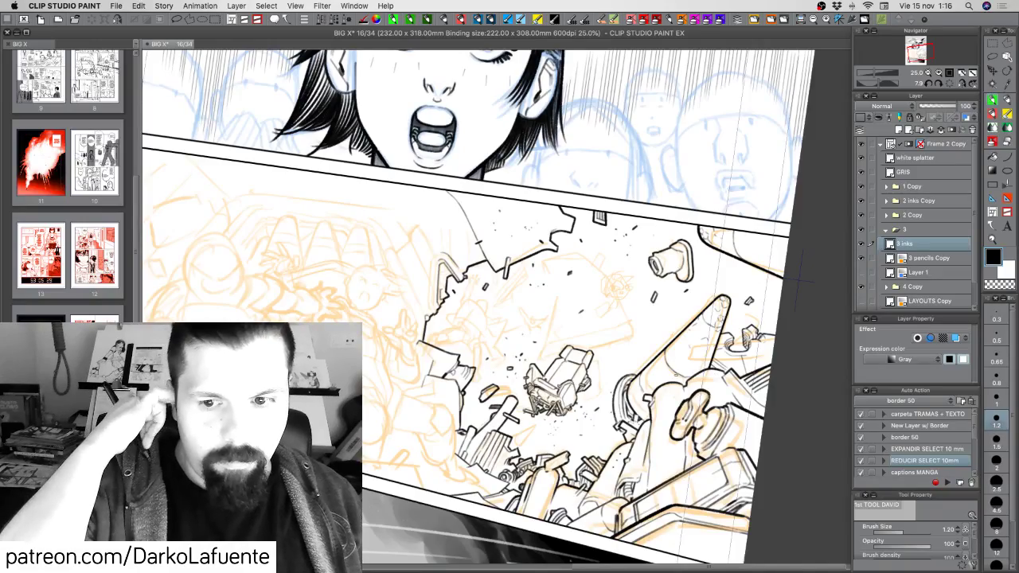
drag(651, 437, 677, 381)
key(shift+space)
drag(606, 475, 663, 421)
drag(728, 294, 711, 377)
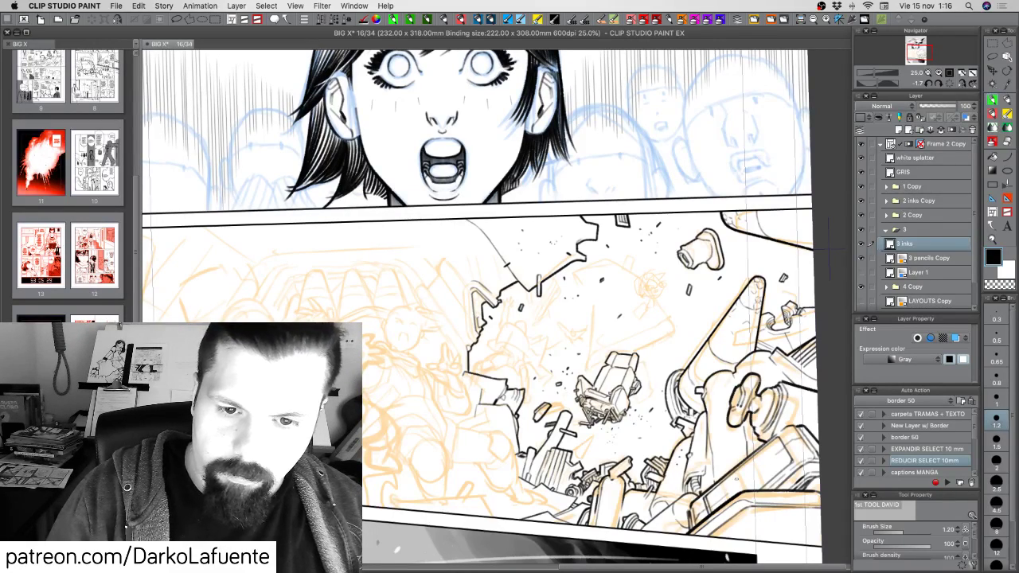
key(r)
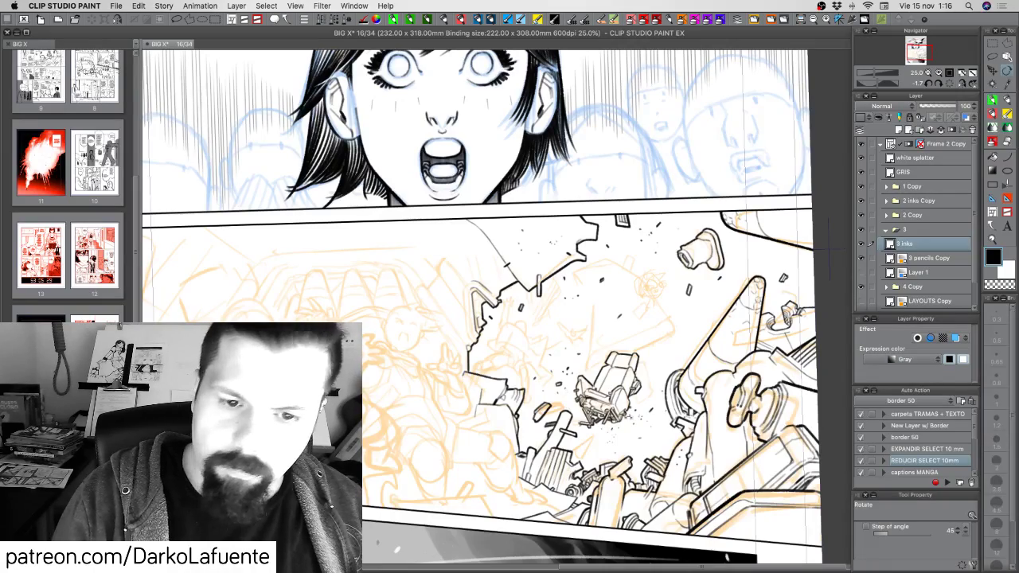
drag(828, 249, 806, 424)
drag(591, 199, 592, 240)
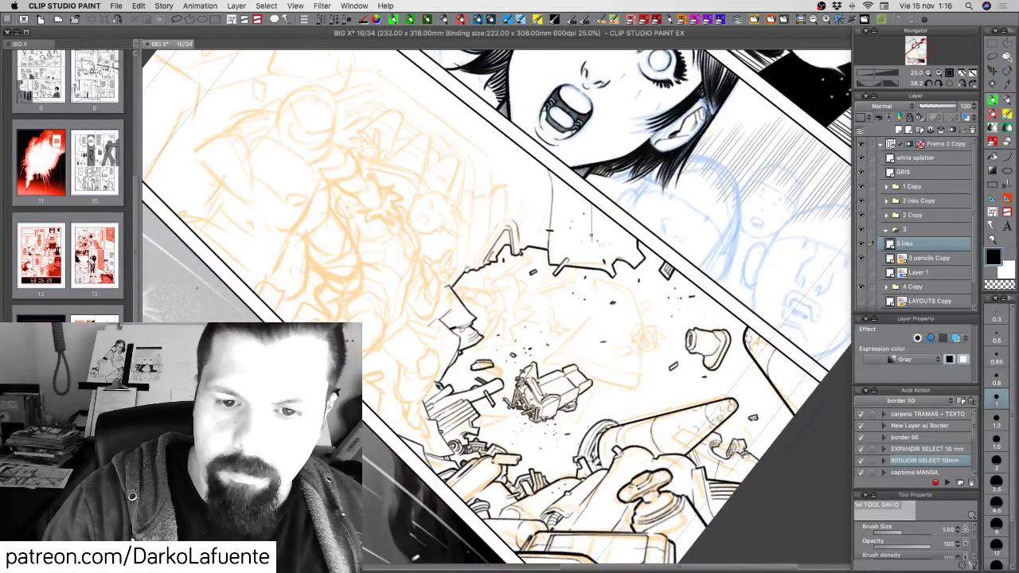
key(super+z)
drag(592, 202, 592, 265)
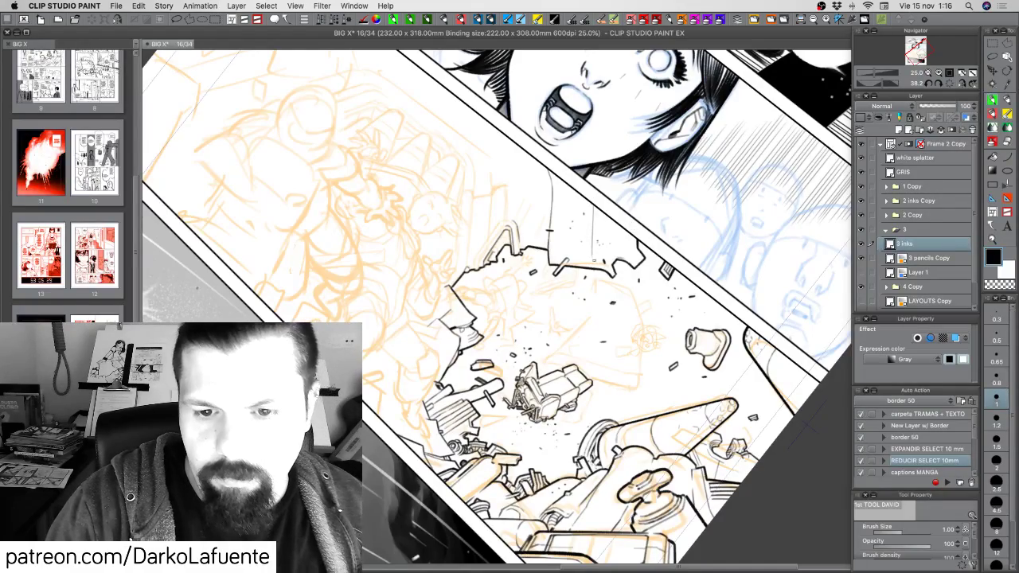
Ink the outer curved hull line from the panel's upper border down to the bent frame, undoing a misplaced stroke and switching to transparent colour for cleanup.
key(r)
mouse_move(591, 253)
mouse_down()
mouse_move(521, 201)
mouse_move(555, 215)
mouse_up()
drag(444, 196, 470, 229)
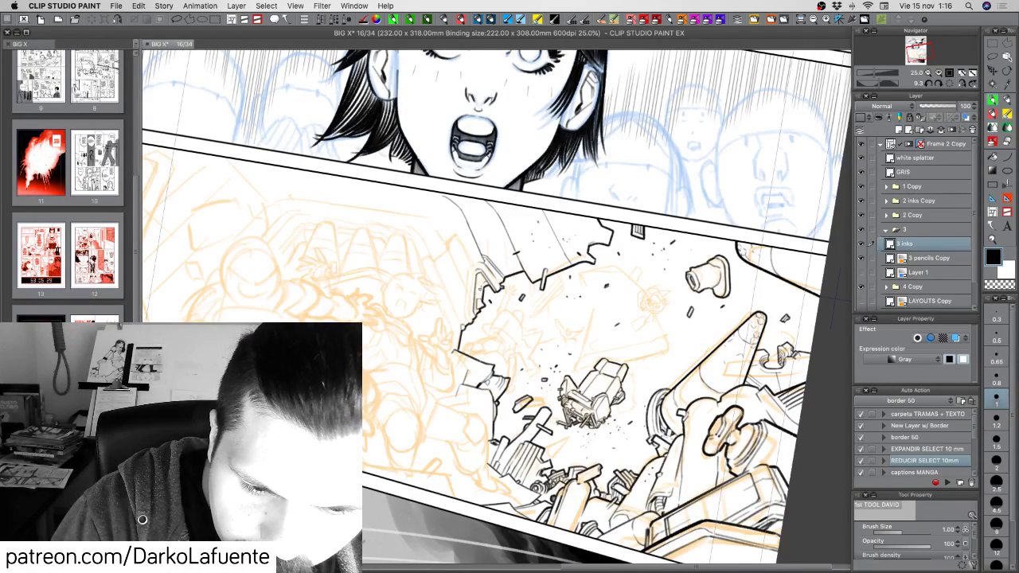
key(super+z)
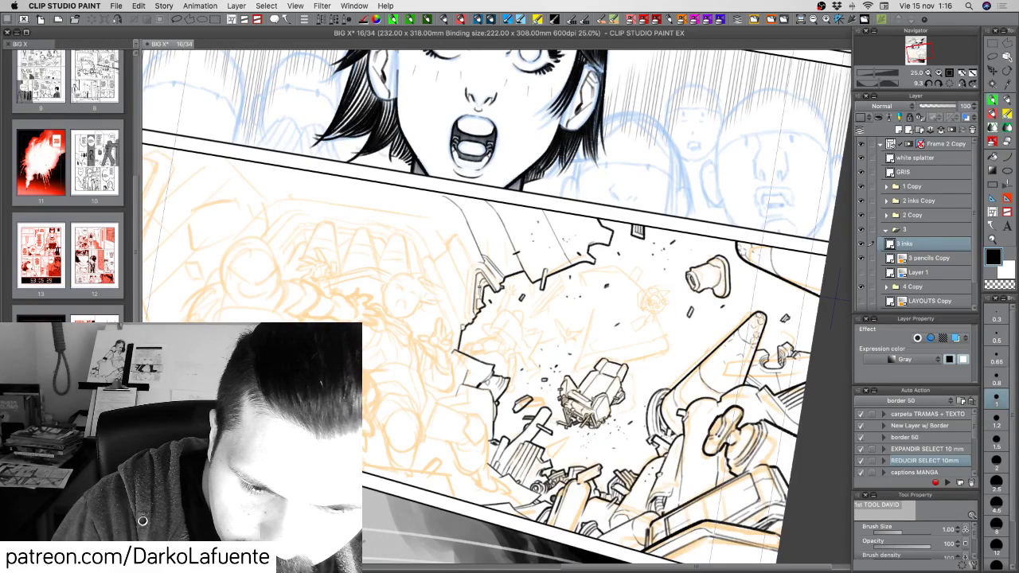
key(c)
key(c)
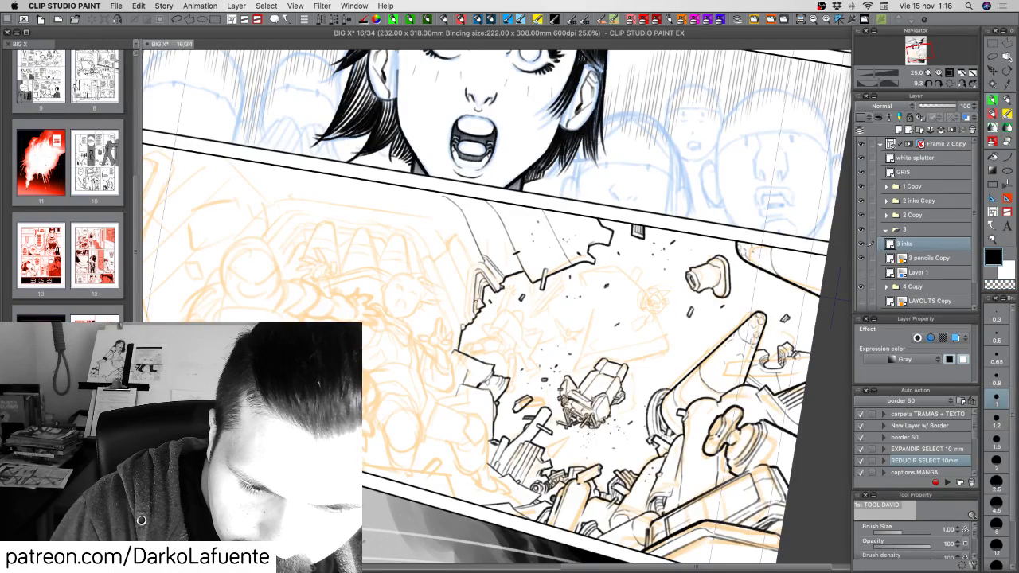
key(c)
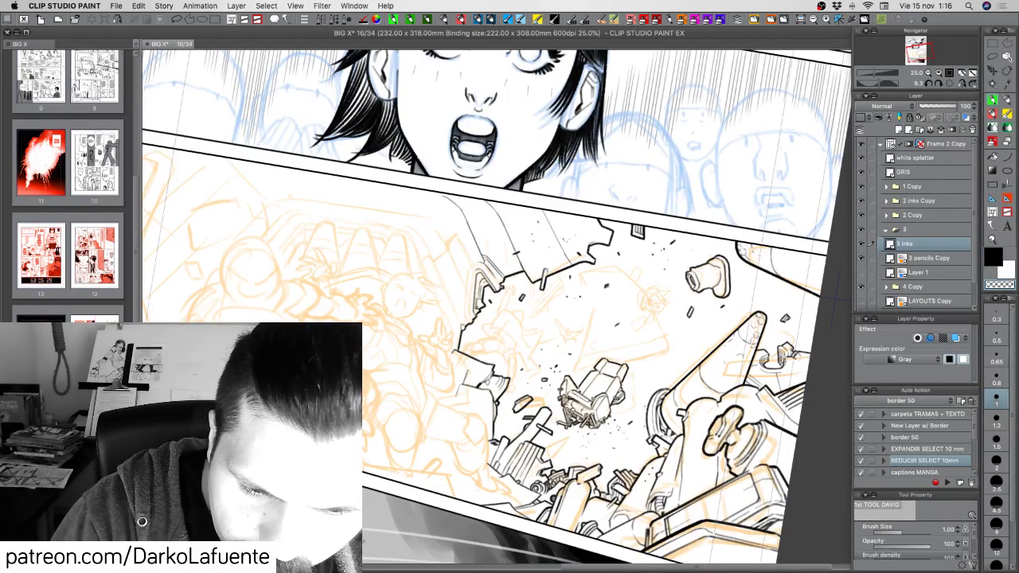
key(c)
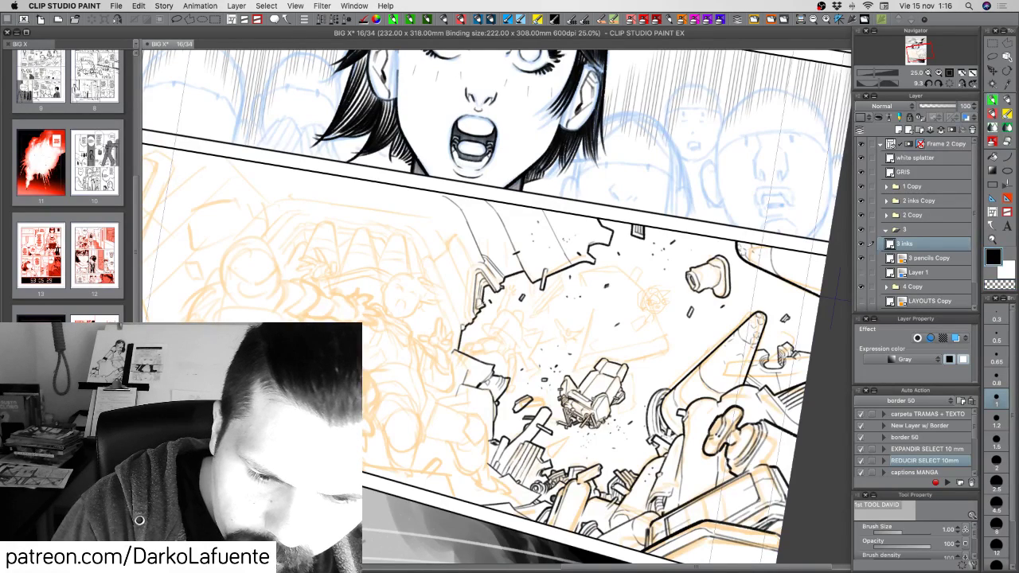
Ink the short inner edge lines of the bent frame at the hull's torn edge, correcting them with transparent colour.
key(super+z)
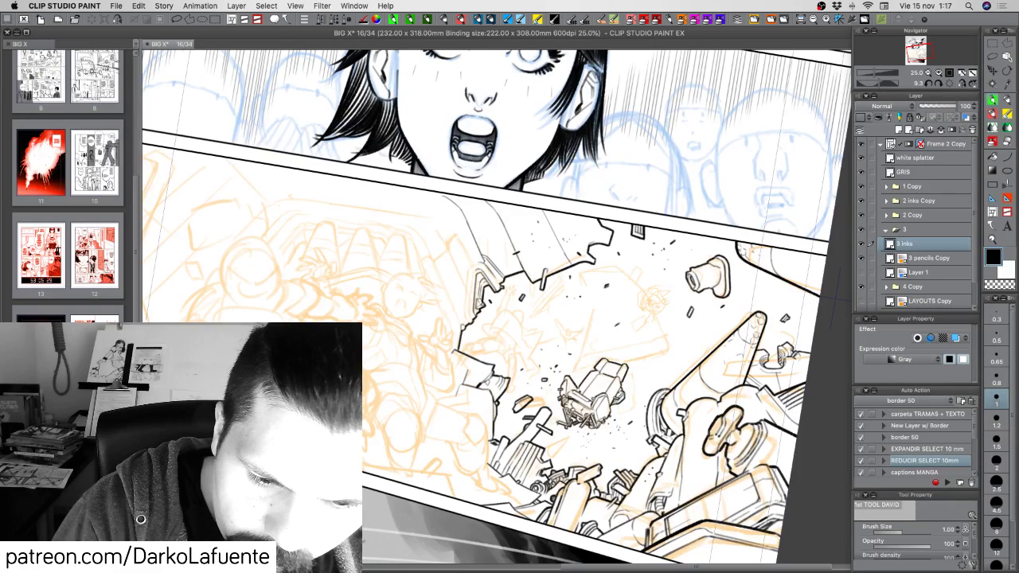
key(c)
key(c)
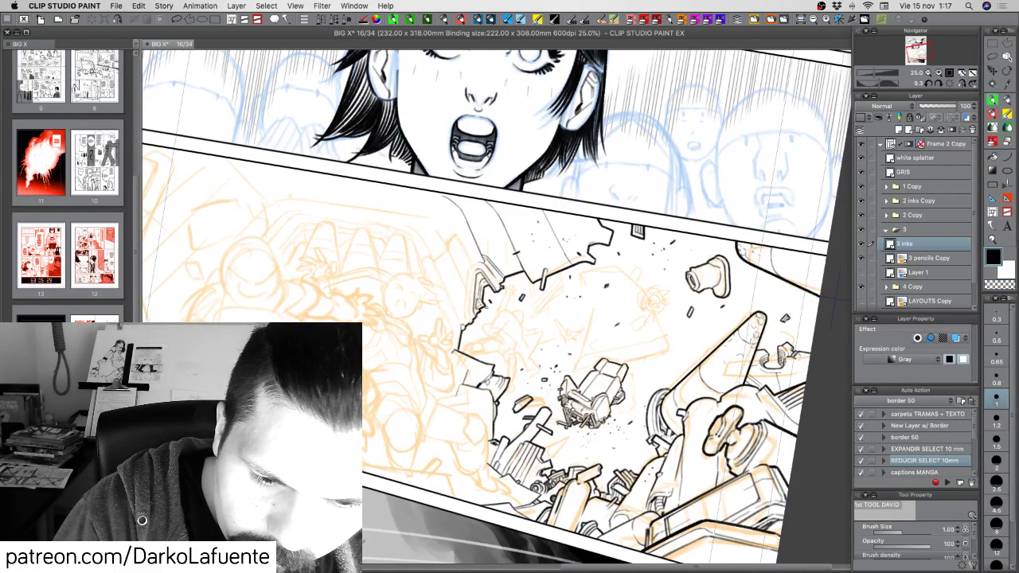
drag(488, 307, 488, 312)
key(c)
key(c)
key(c)
click(478, 269)
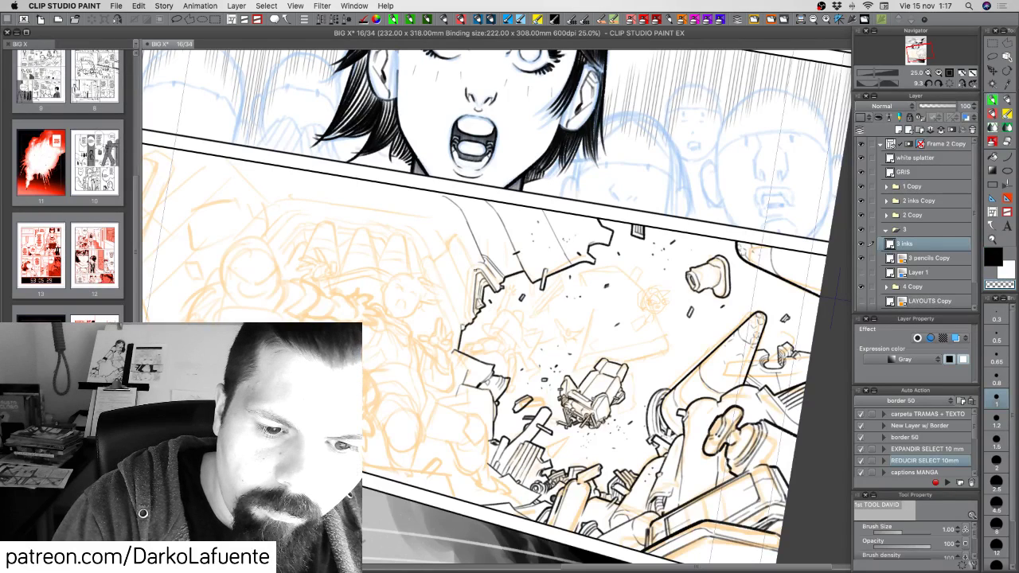
Refine the upper corner of the bent frame with black and transparent colour, undoing the last misplaced stroke.
key(c)
key(c)
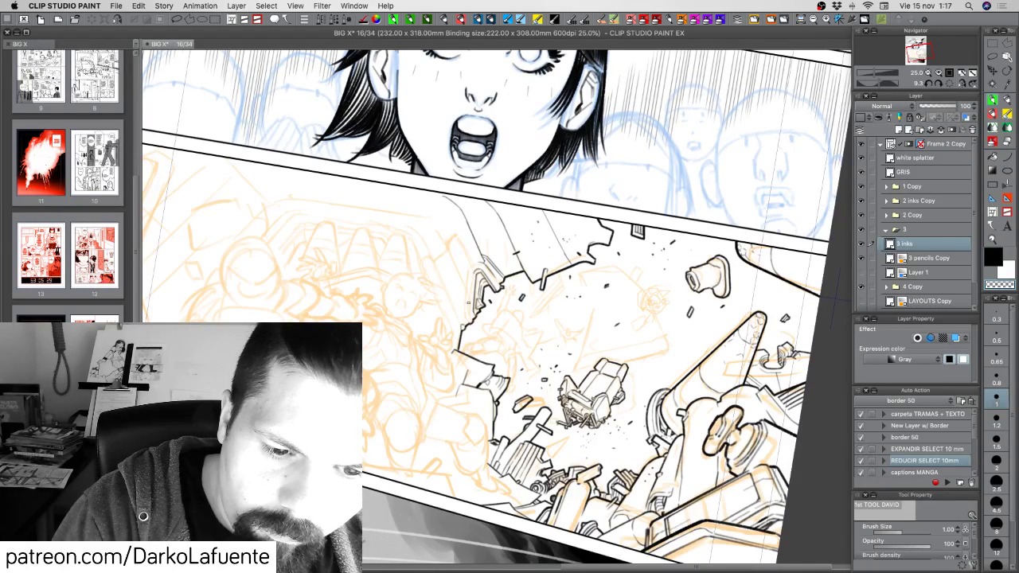
click(472, 275)
key(c)
key(super+z)
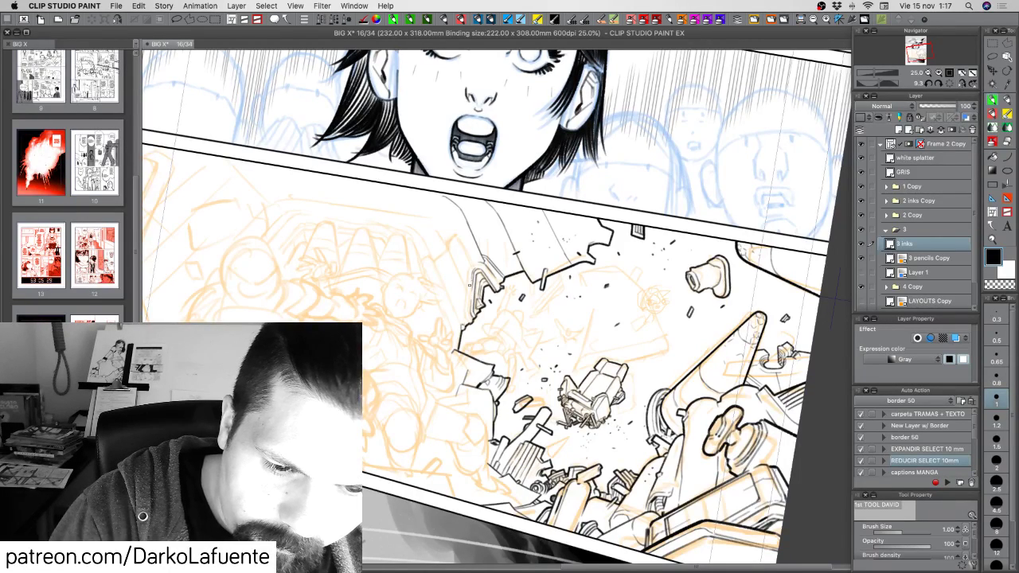
Ink the long outer contour of the bent frame at the hull's torn edge, and save the page.
drag(471, 282, 473, 317)
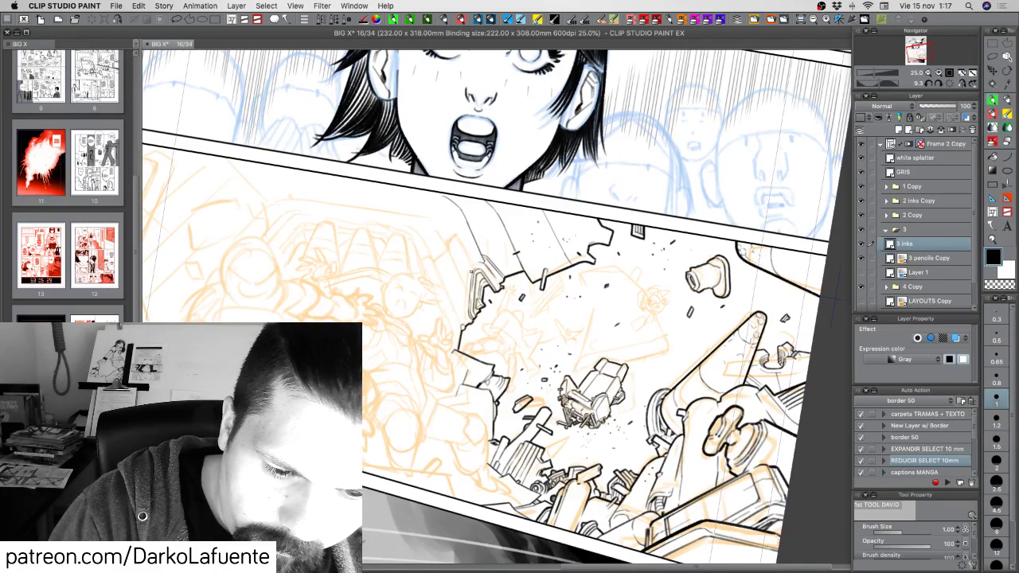
mouse_move(473, 263)
mouse_down()
mouse_move(464, 323)
mouse_move(457, 296)
mouse_move(482, 237)
mouse_up()
key(shift+space)
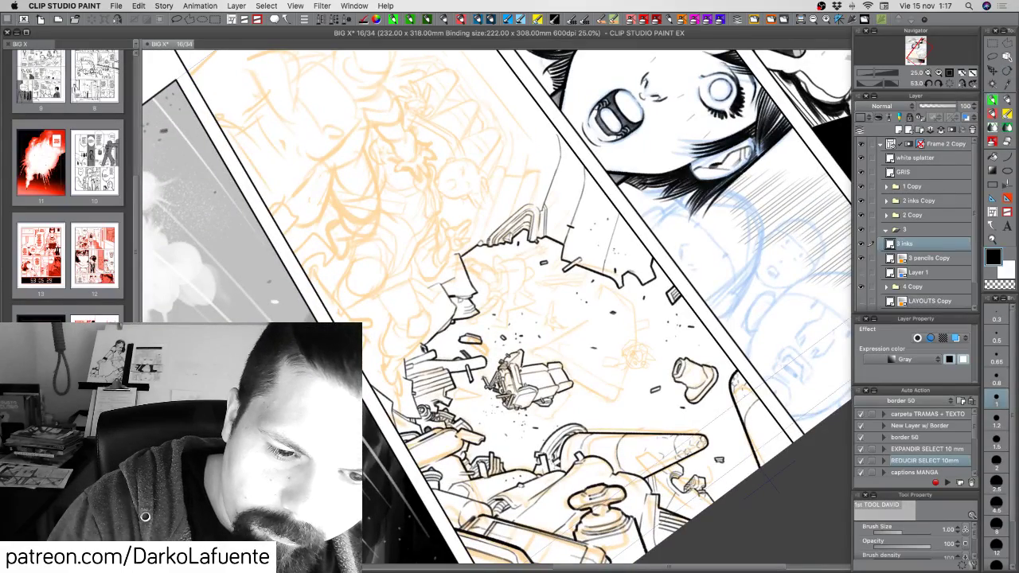
key(shift+space)
drag(498, 260, 457, 282)
key(super+s)
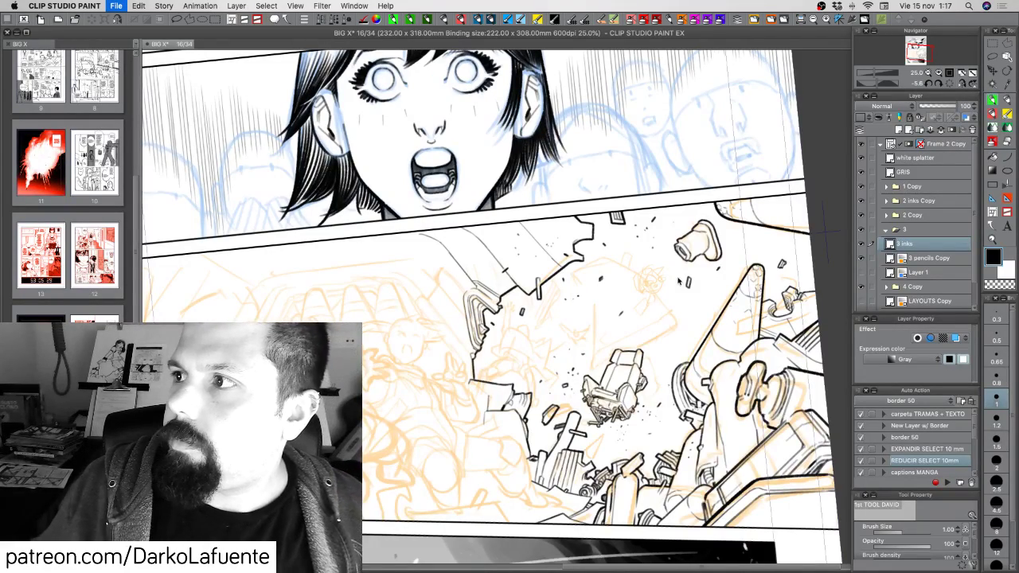
key(super+Tab)
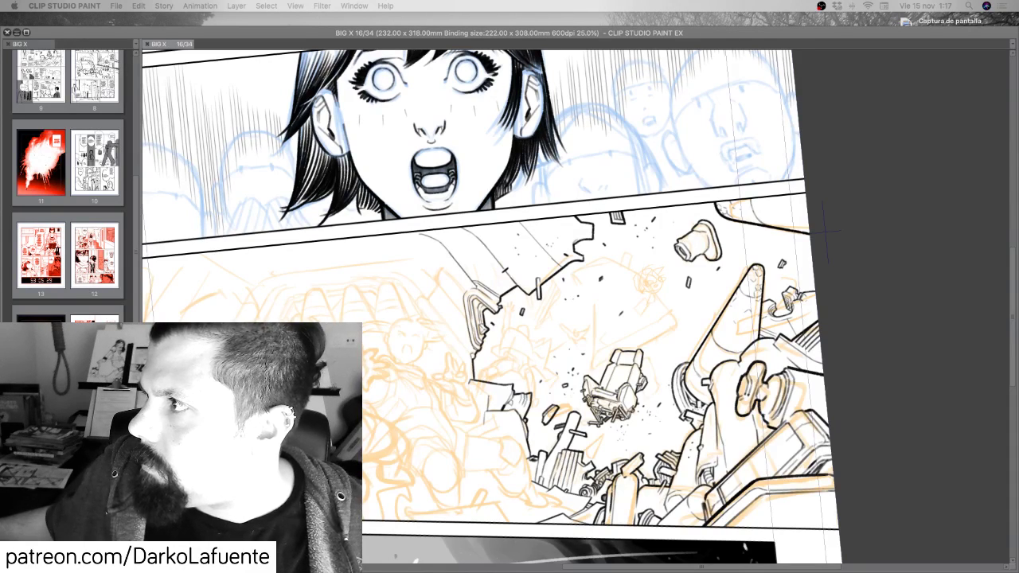
key(Tab)
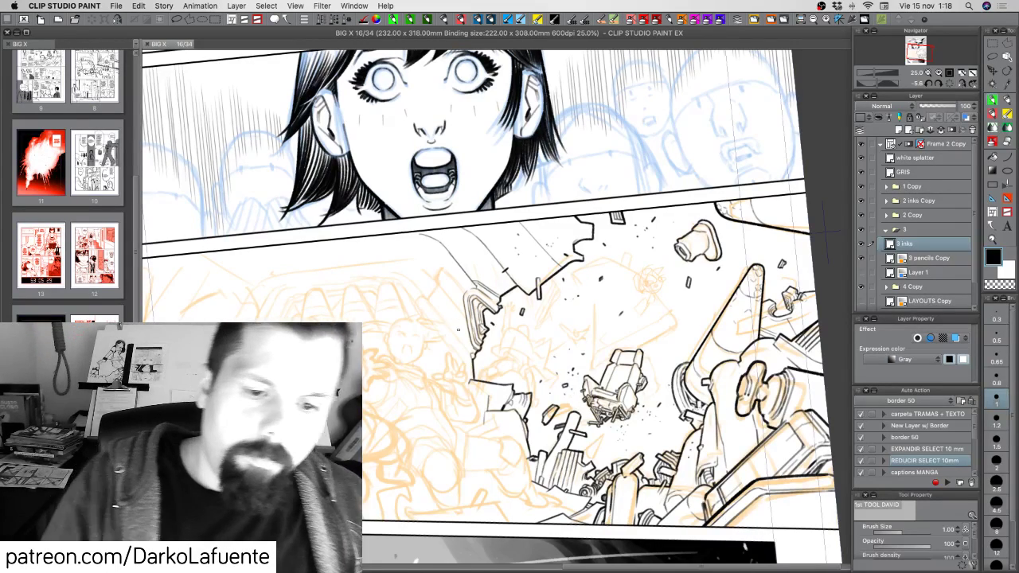
Ink short detail strokes on the torn hull flap at the hole's edge, below the bent frame.
key(r)
mouse_move(679, 445)
mouse_down()
mouse_move(686, 435)
mouse_move(680, 444)
mouse_up()
drag(574, 438, 607, 405)
drag(543, 352, 531, 375)
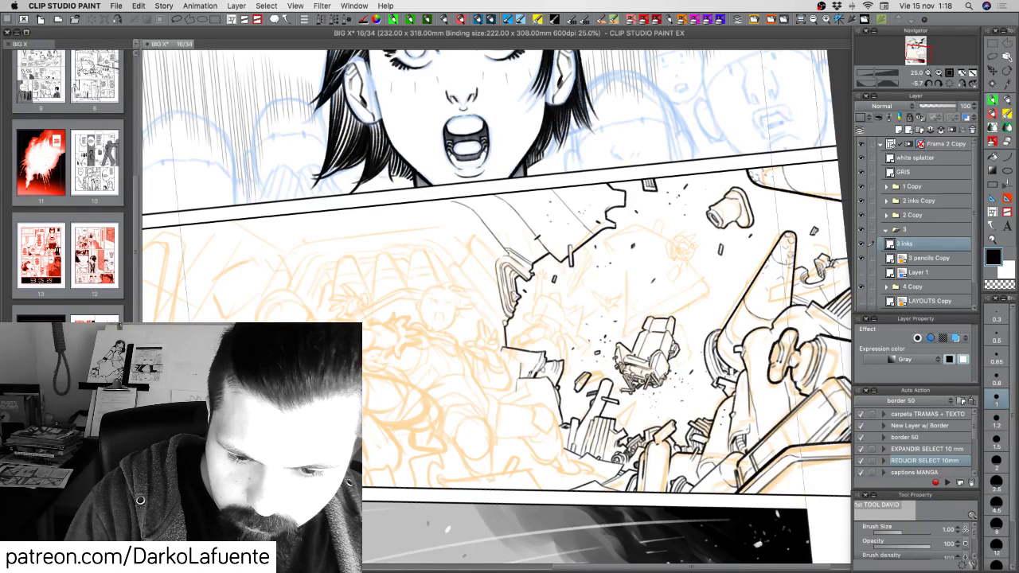
drag(536, 371, 530, 379)
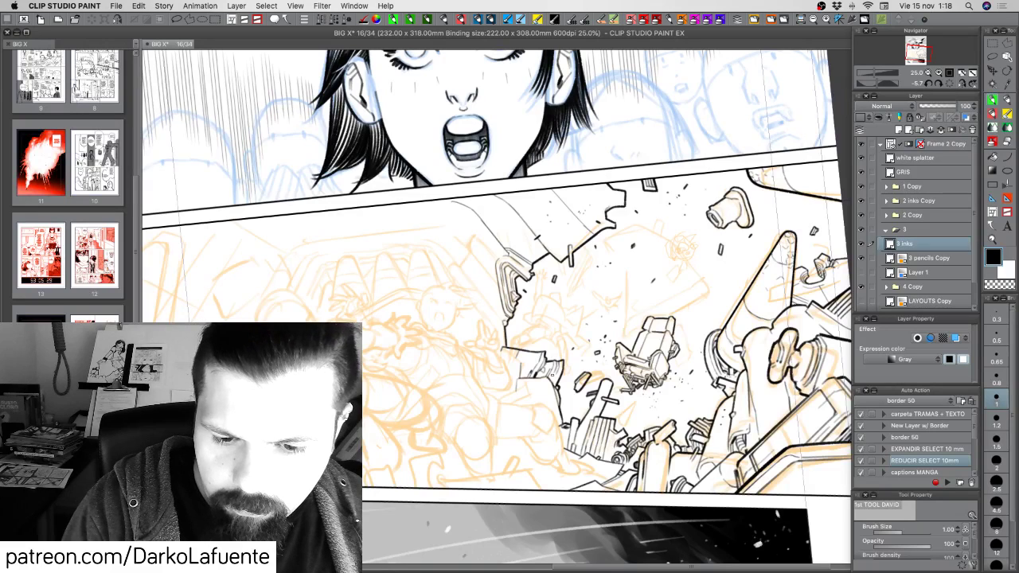
drag(555, 370, 553, 383)
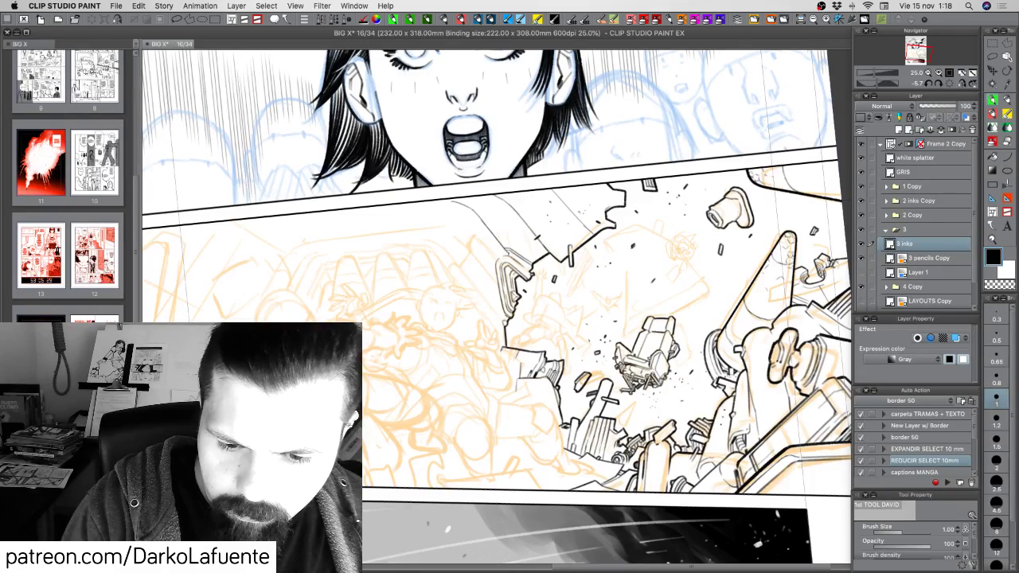
Ink three parallel curved hull lines running down towards the bent frame, undoing and redrawing the third one.
mouse_move(635, 405)
mouse_down()
mouse_move(663, 399)
mouse_move(618, 433)
mouse_move(583, 440)
mouse_up()
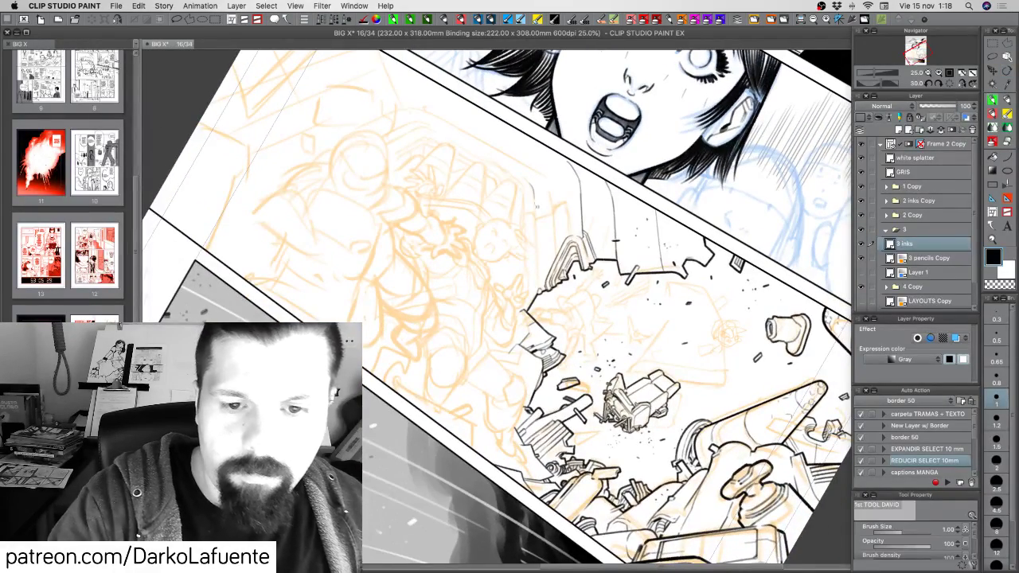
drag(533, 201, 538, 295)
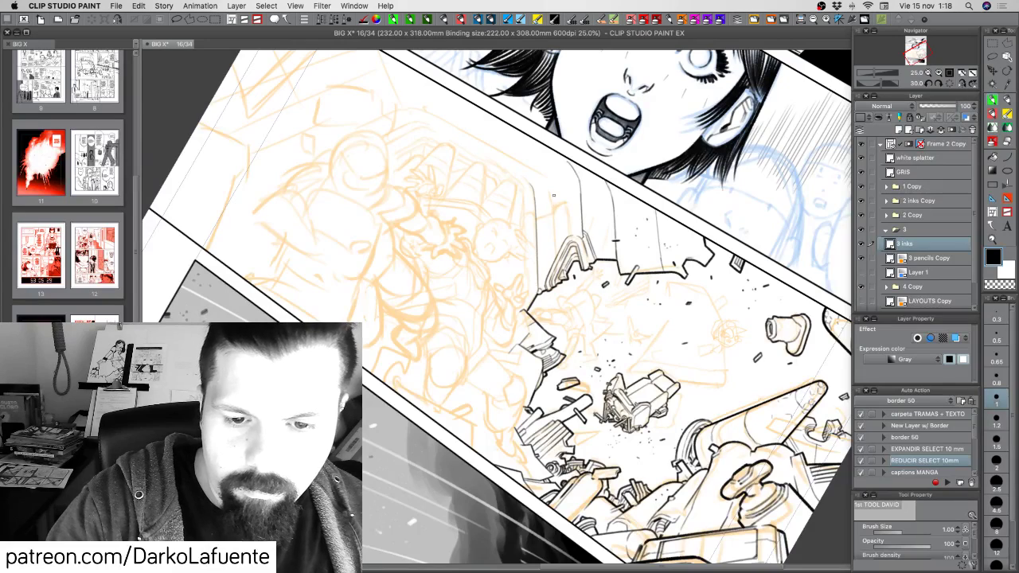
drag(551, 196, 559, 256)
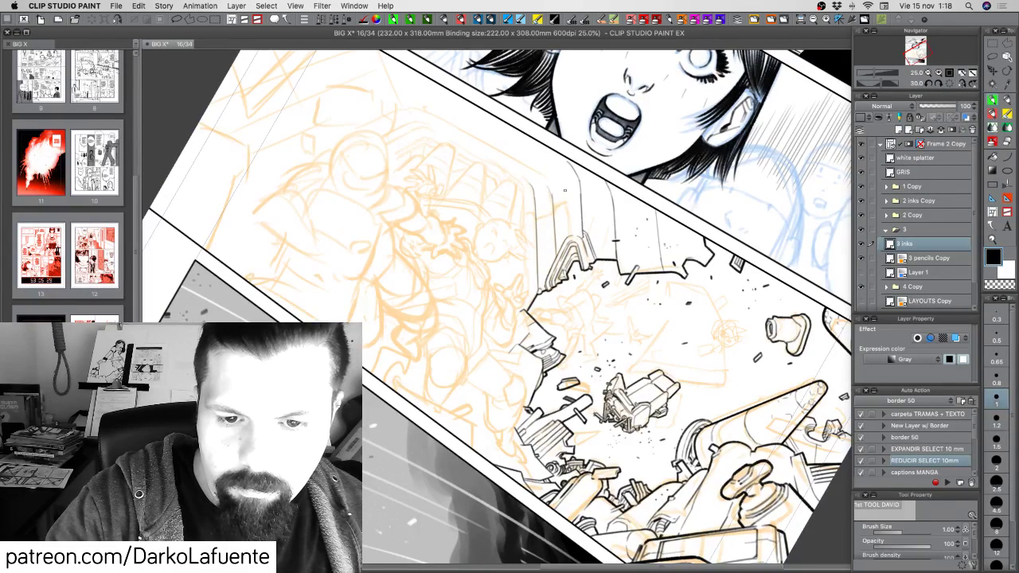
drag(565, 192, 567, 234)
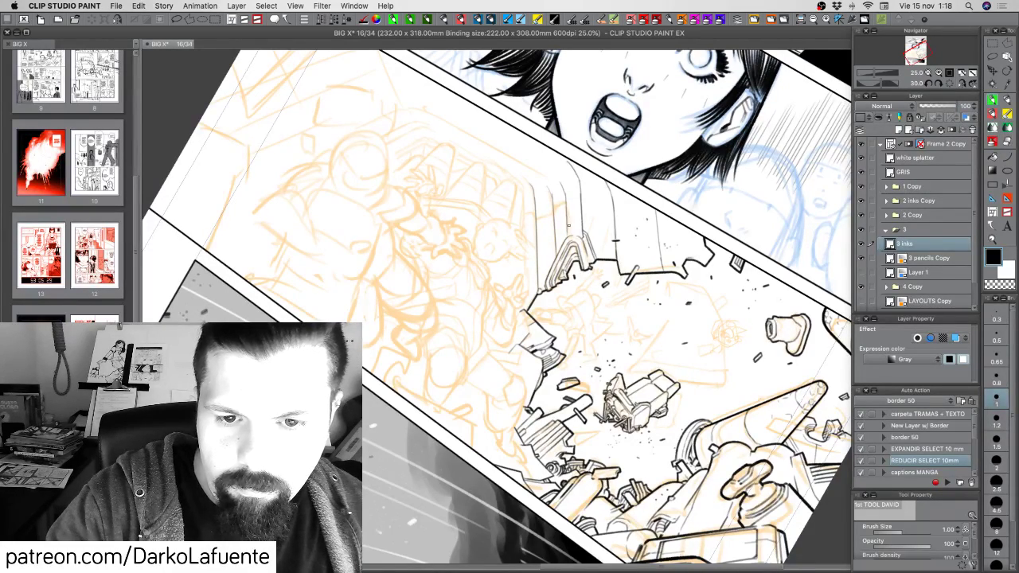
key(super+z)
drag(563, 192, 567, 241)
key(c)
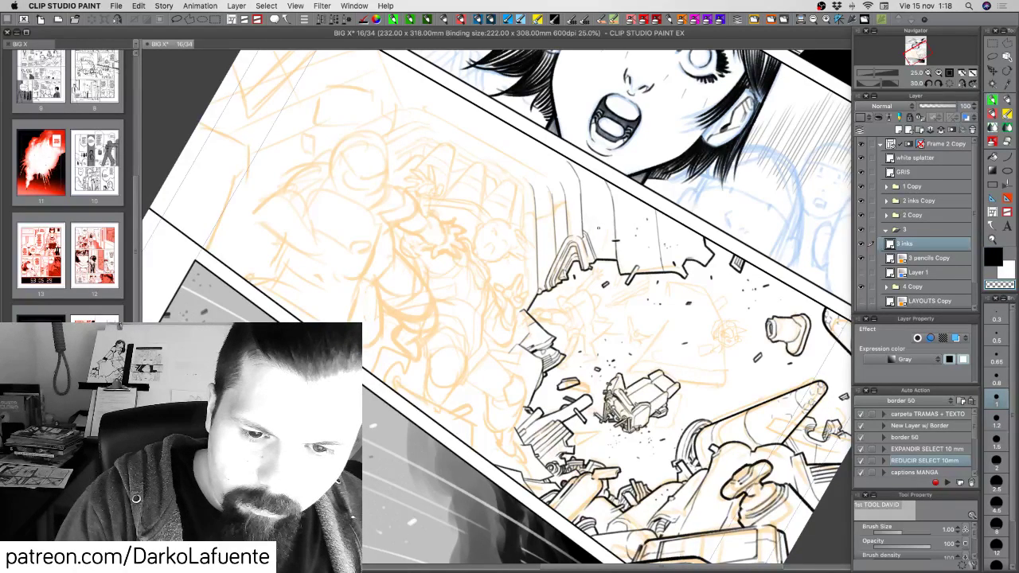
Auto-select the open space inside the torn hole, run the EXPANDIR SELECT 10 mm auto action, and invert the selection.
drag(598, 228, 508, 355)
drag(729, 426, 721, 443)
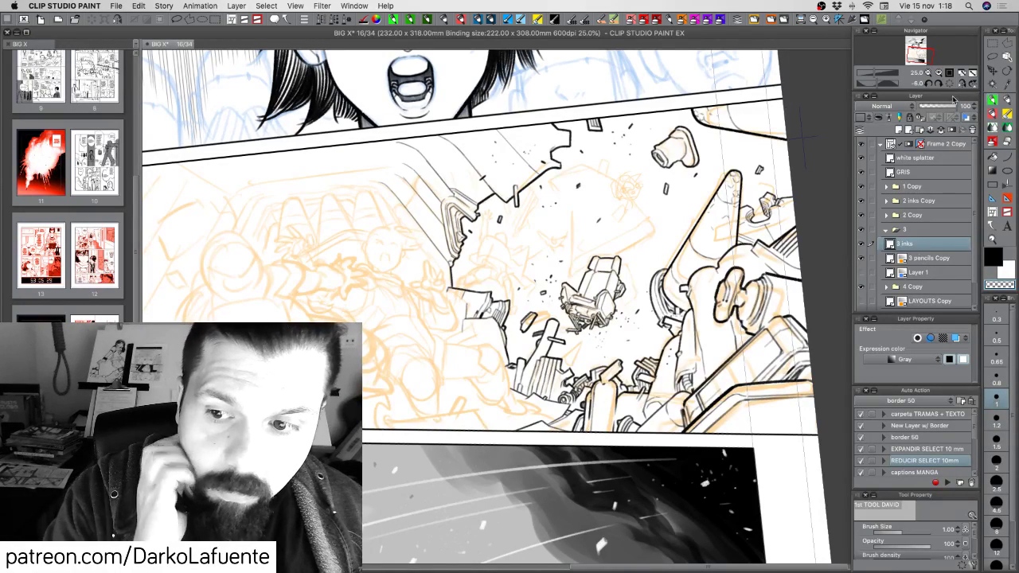
click(993, 56)
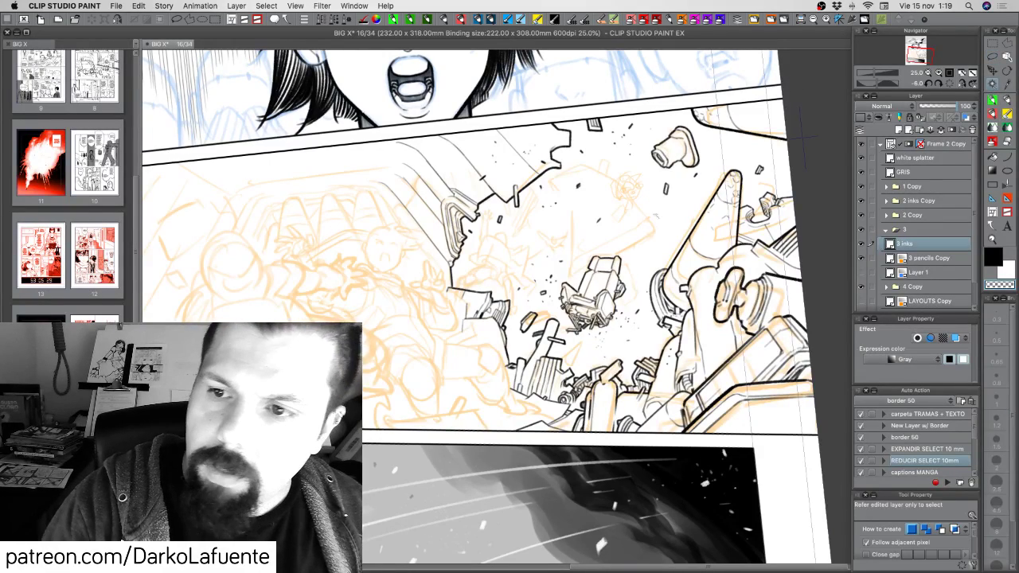
click(992, 90)
click(630, 236)
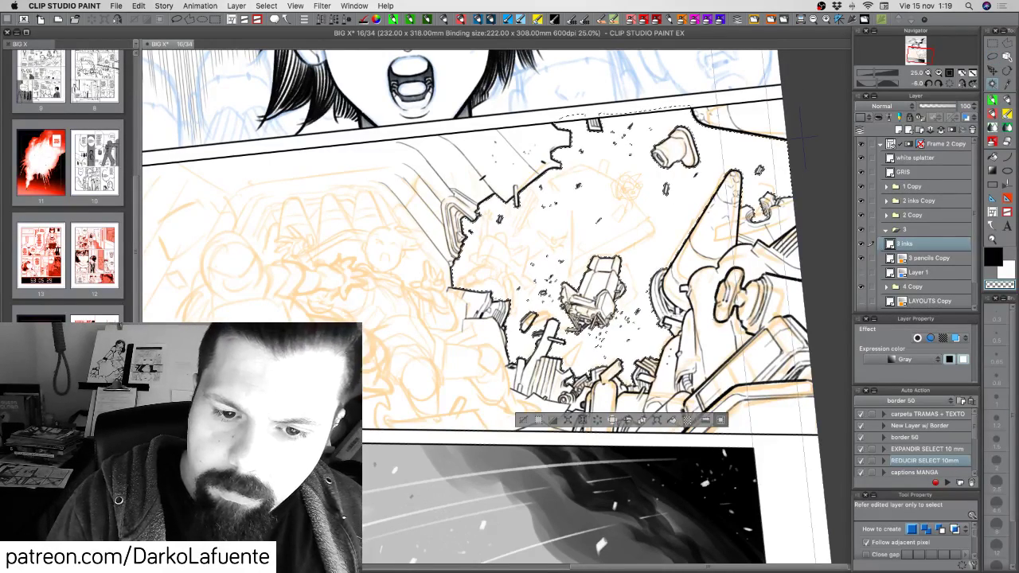
click(943, 450)
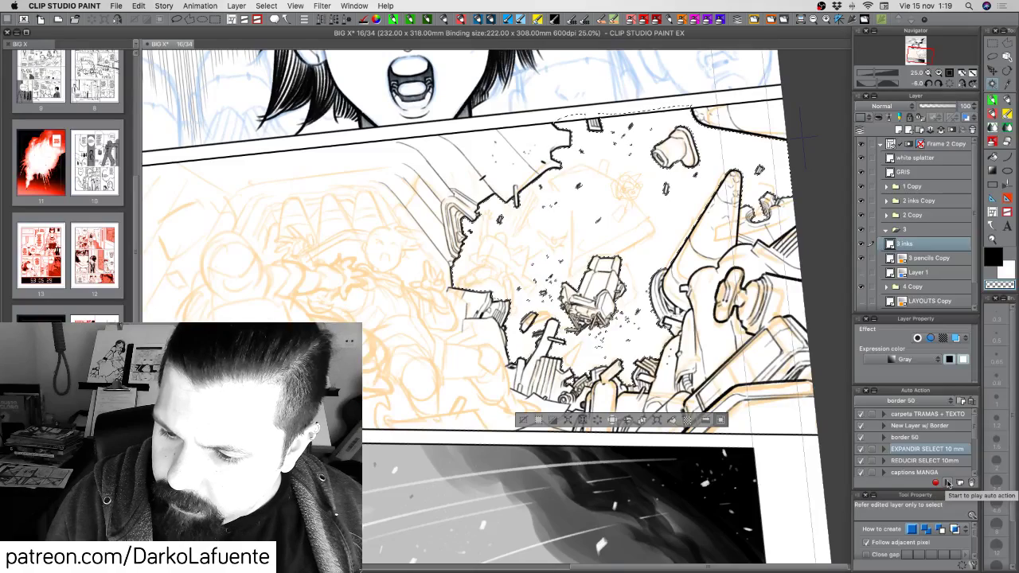
click(947, 482)
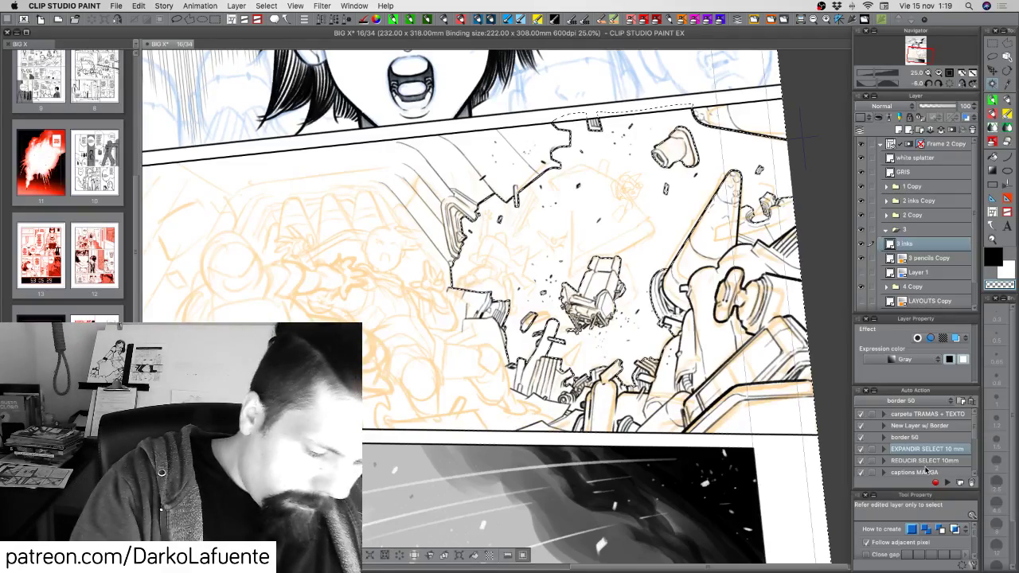
Put the 3 inks layer inside folder 3 and add a new raster layer directly beneath it.
click(925, 260)
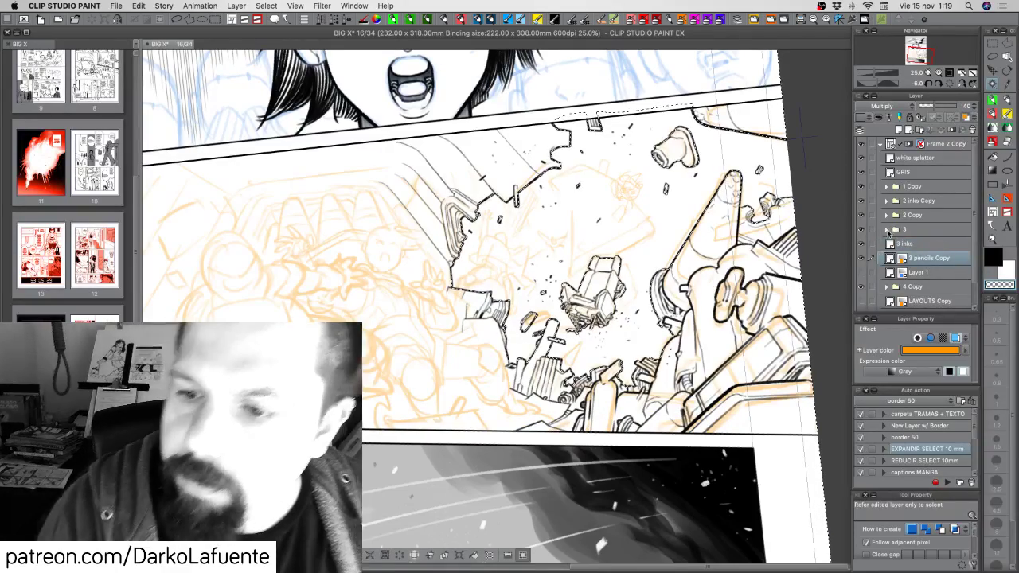
click(925, 243)
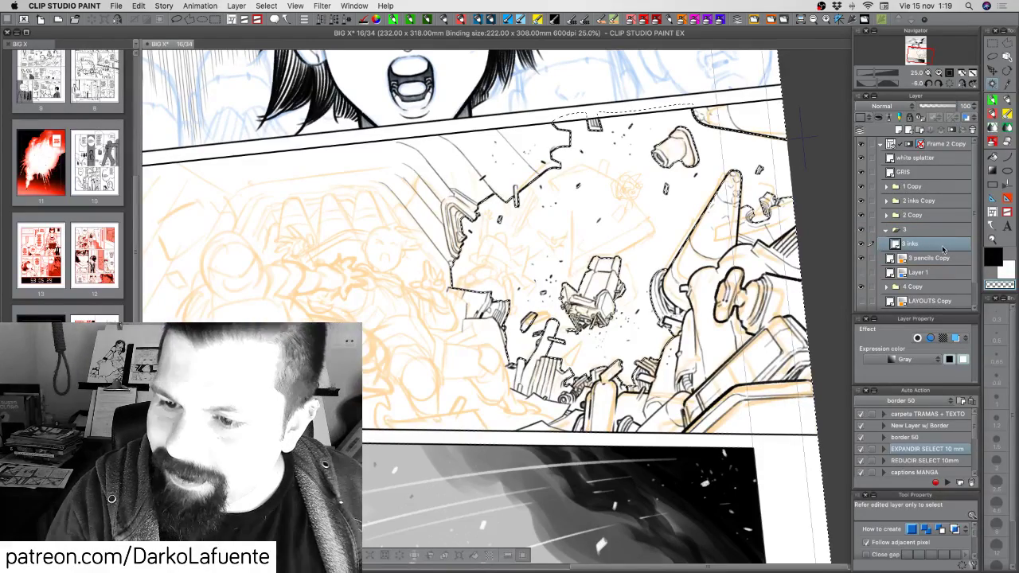
click(898, 130)
drag(925, 249, 938, 264)
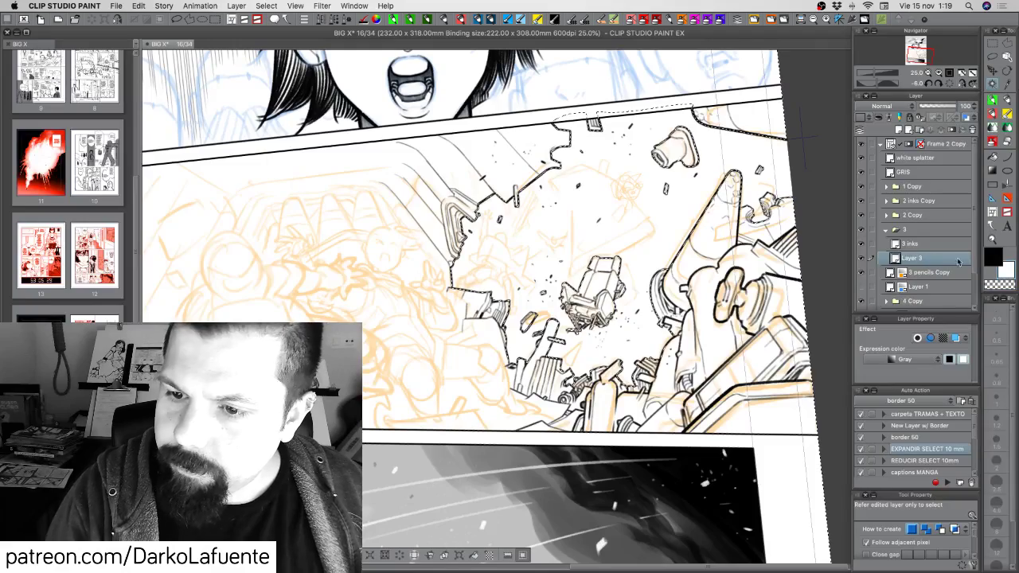
Rename the new layer as "3 blanco FOREGROUND".
double_click(915, 259)
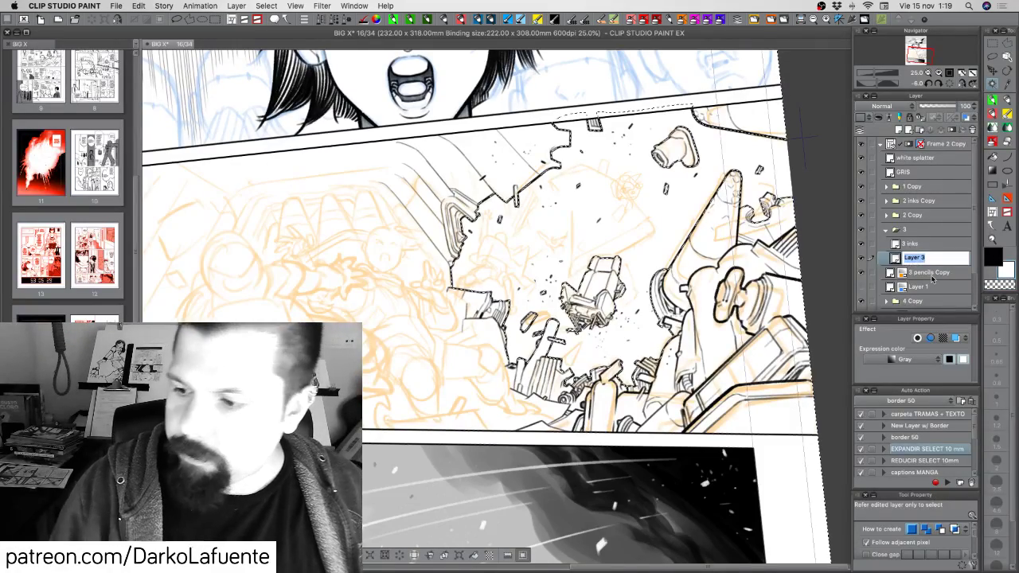
text(blanco)
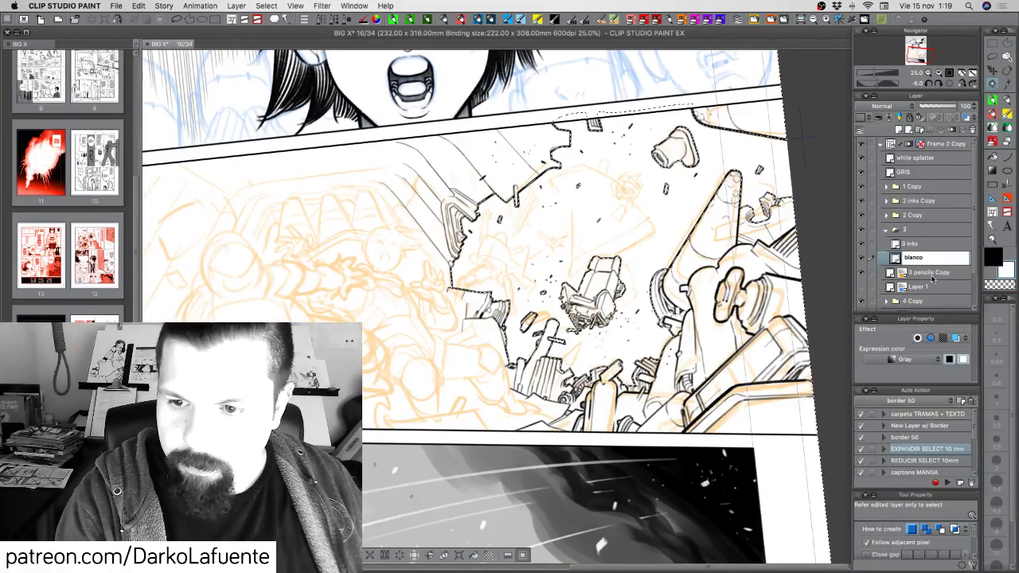
text(3)
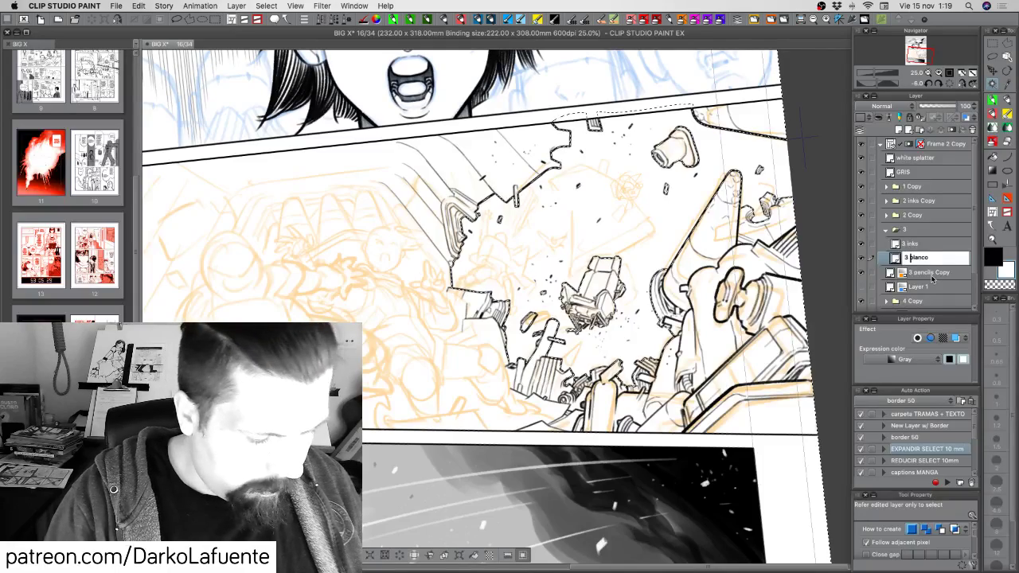
key(super+Right)
text(FOREGROUND)
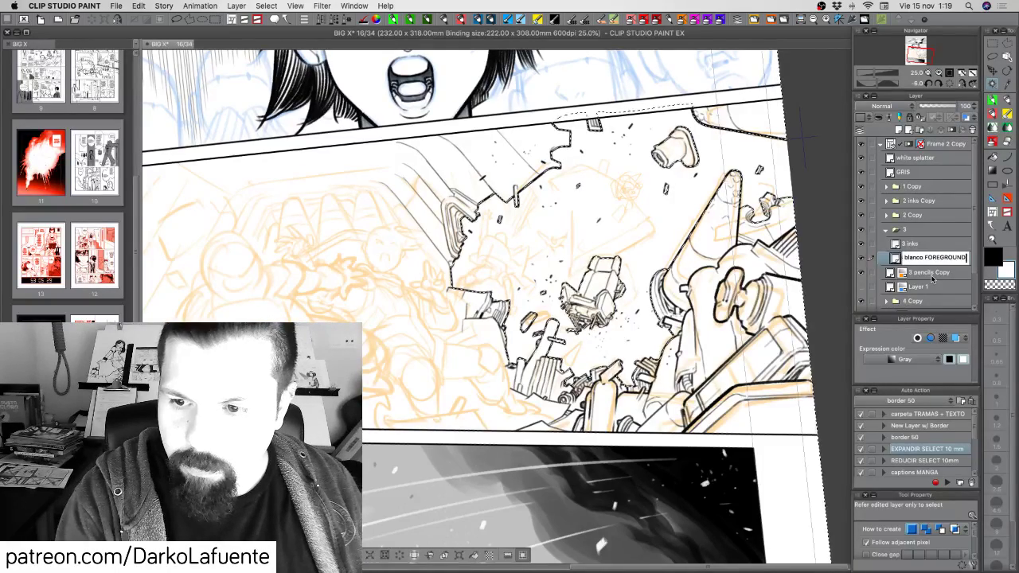
key(Return)
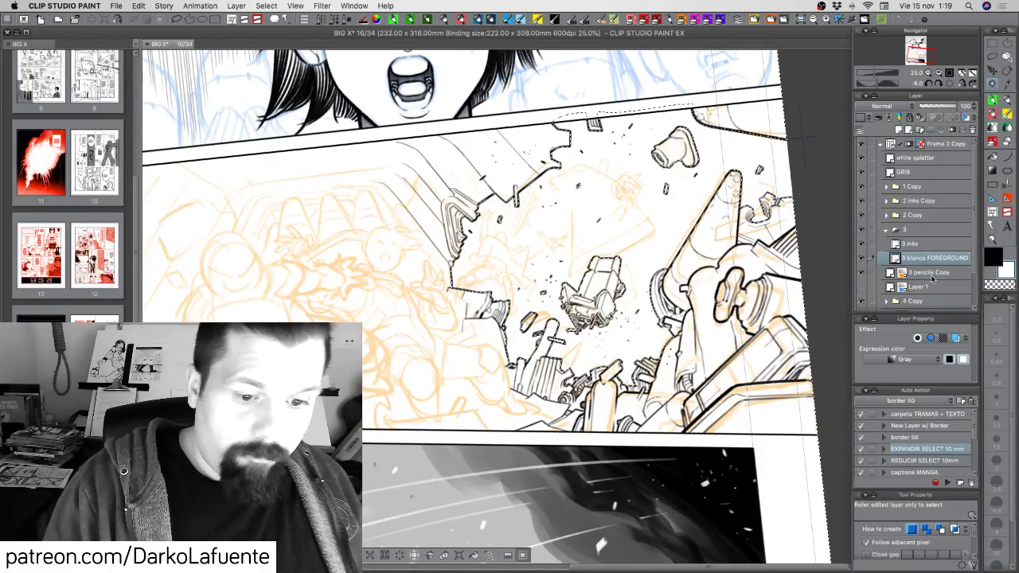
Fill the selected area around the hole with white on the 3 blanco FOREGROUND layer, deselect, and save the page.
key(alt+Delete)
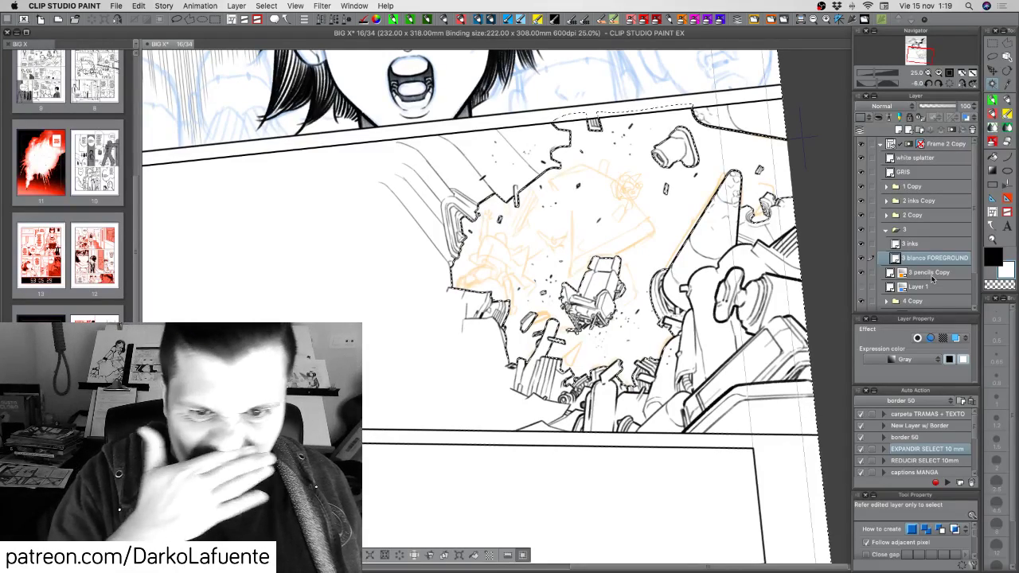
key(super+d)
key(super+s)
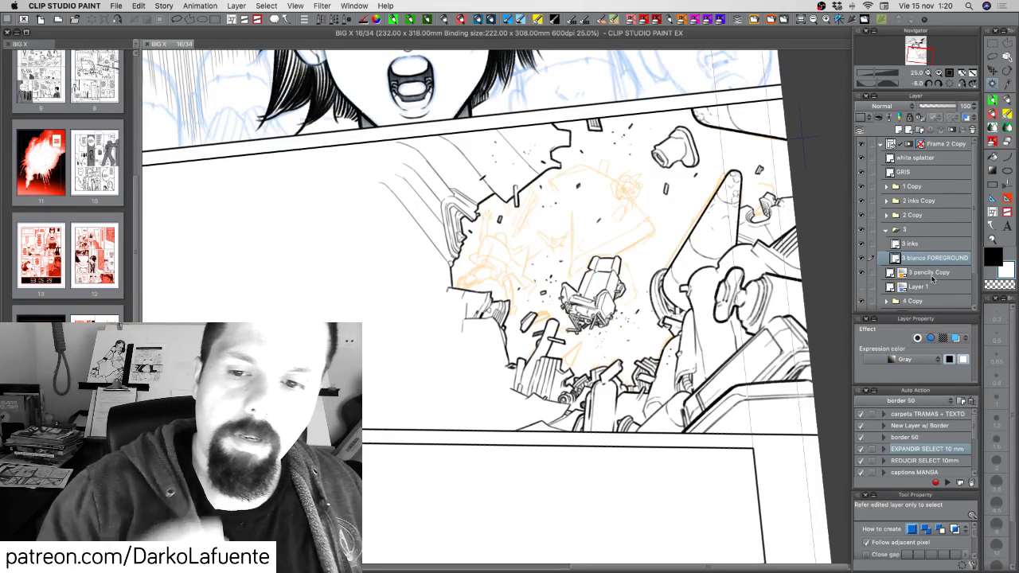
Reset the canvas rotation and enclose the two upper panels, down to the third panel's upper gutter, in a polyline selection.
click(949, 82)
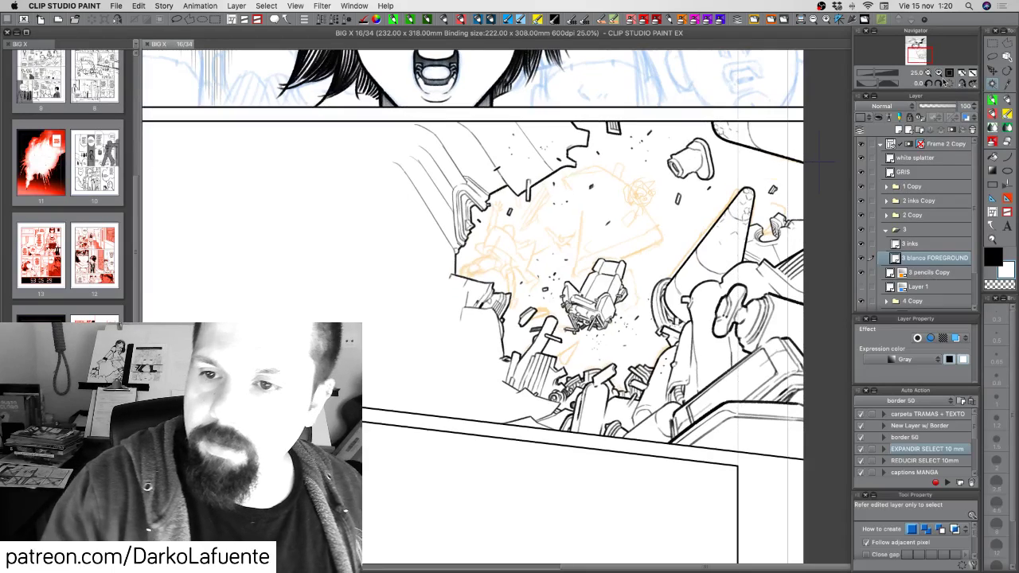
click(929, 73)
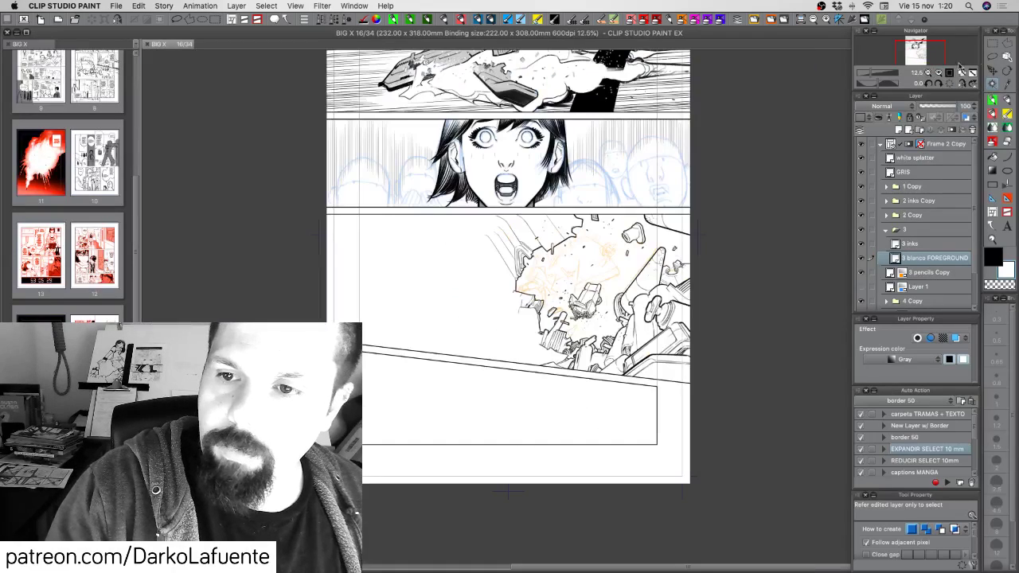
click(1007, 46)
click(320, 210)
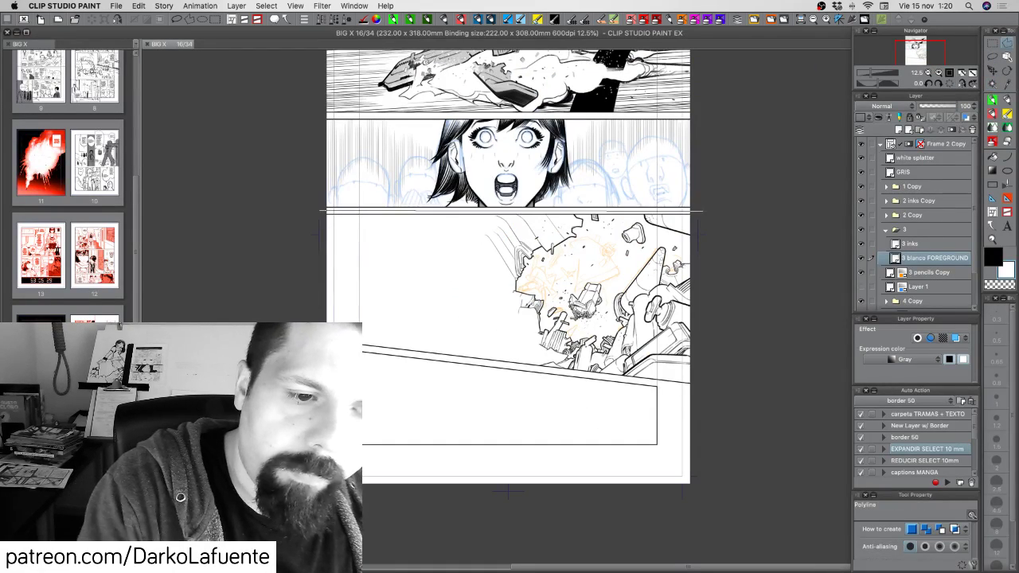
click(703, 210)
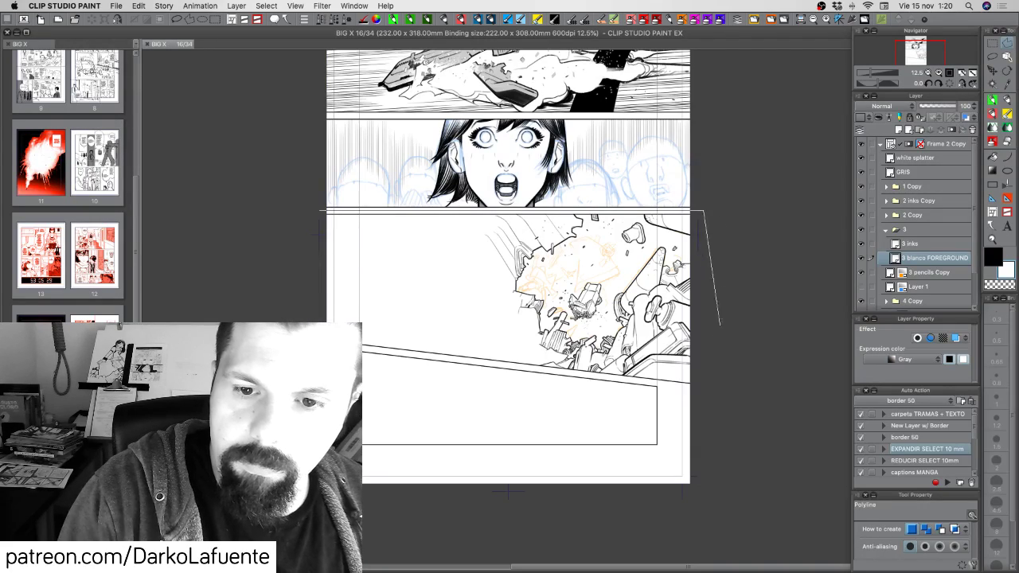
scroll(716, 262, up, 8)
click(716, 248)
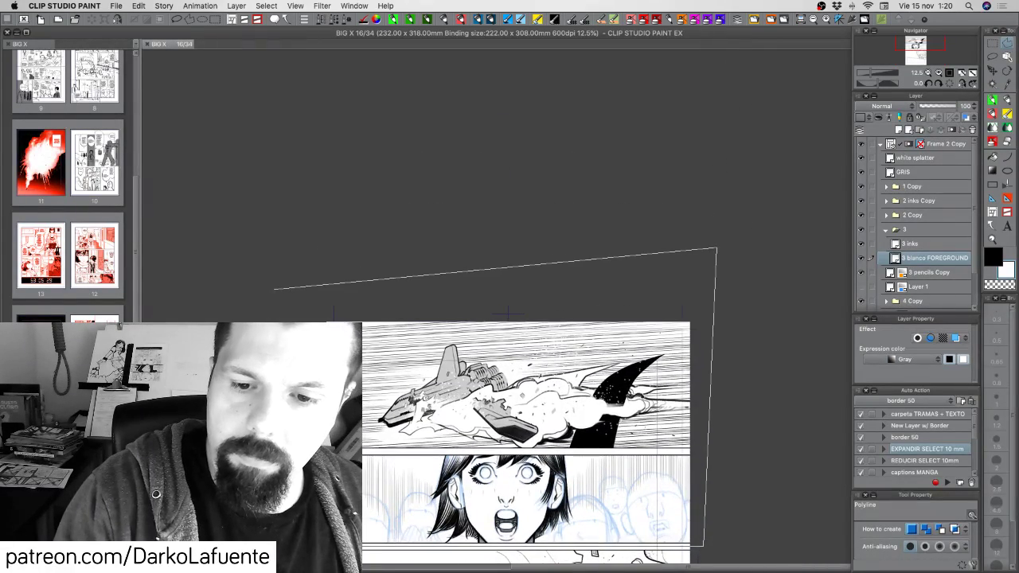
drag(318, 415, 318, 304)
click(320, 434)
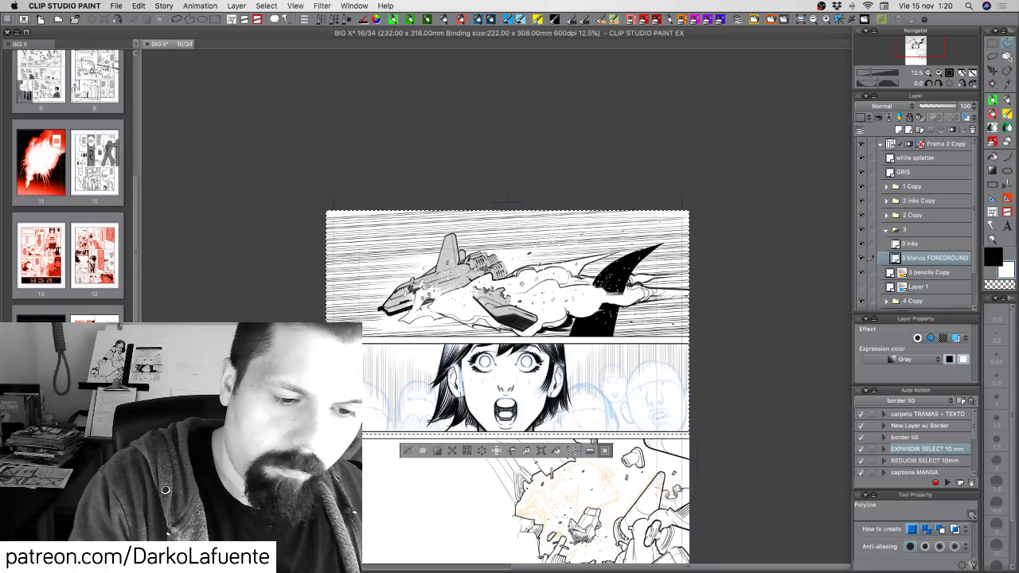
Enclose the page area below the third panel in a polyline selection, delete its white fill, deselect, and save the page.
scroll(526, 358, down, 5)
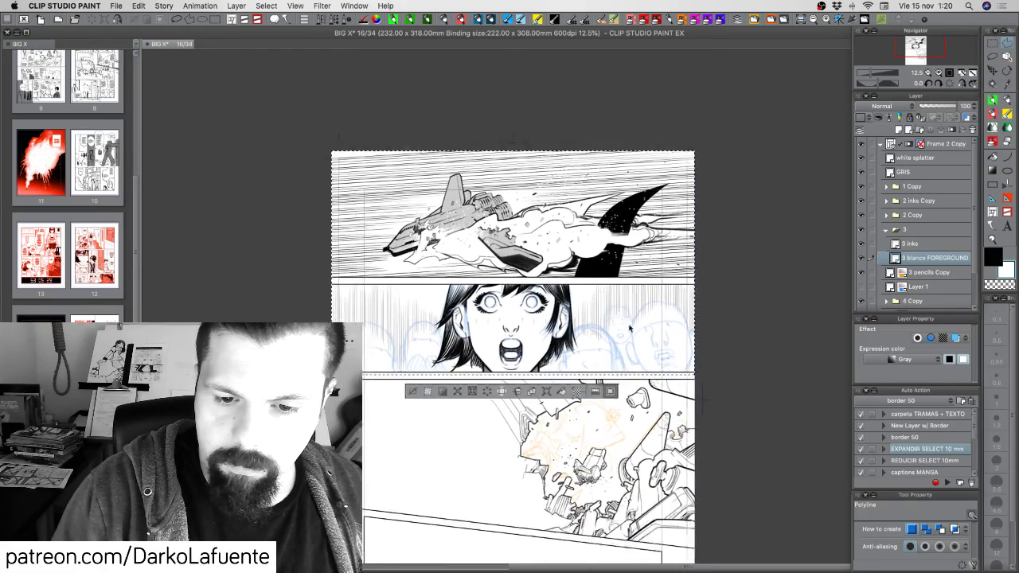
click(346, 375)
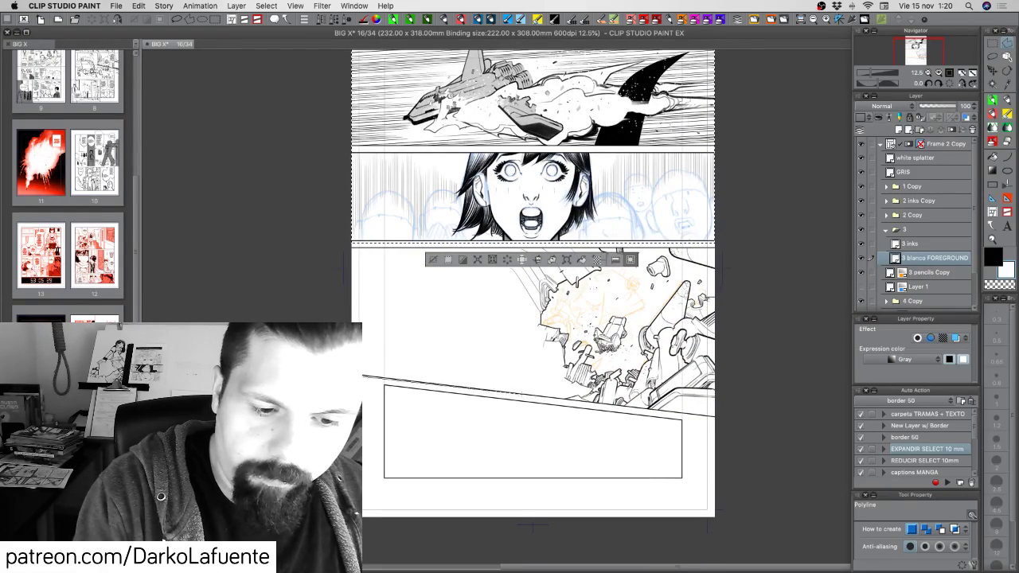
click(729, 422)
click(732, 530)
double_click(344, 531)
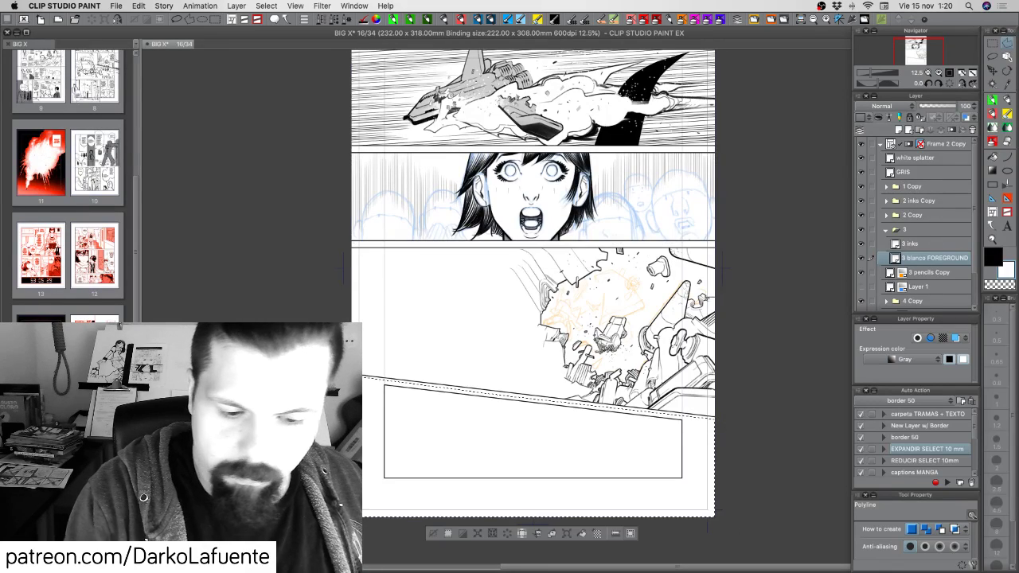
key(Delete)
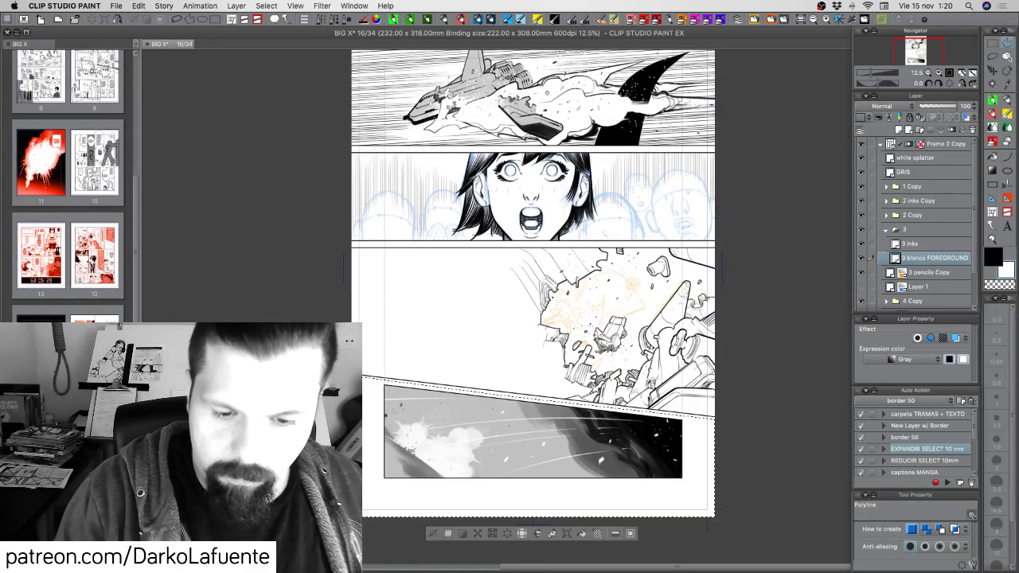
key(super+d)
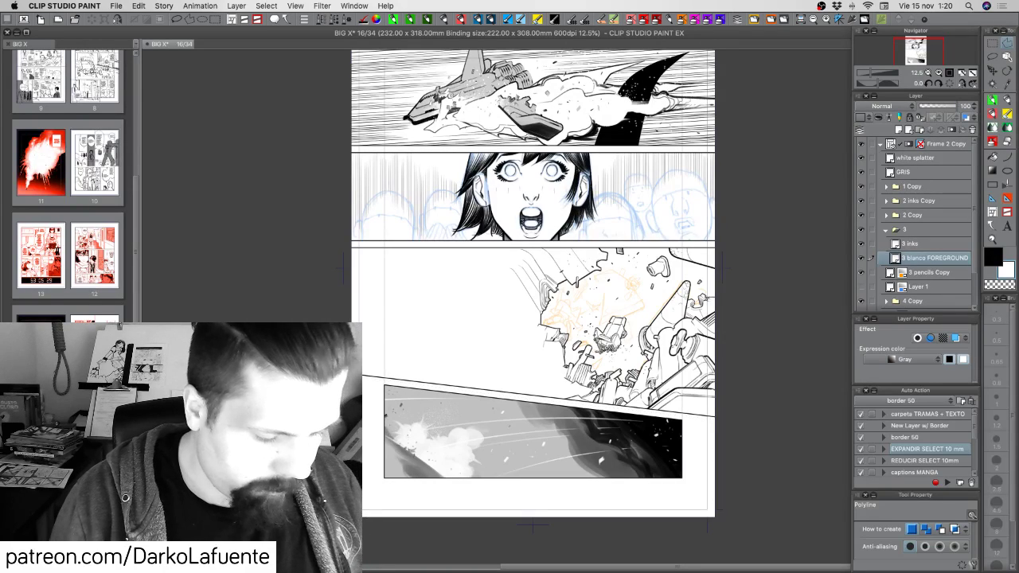
key(super+s)
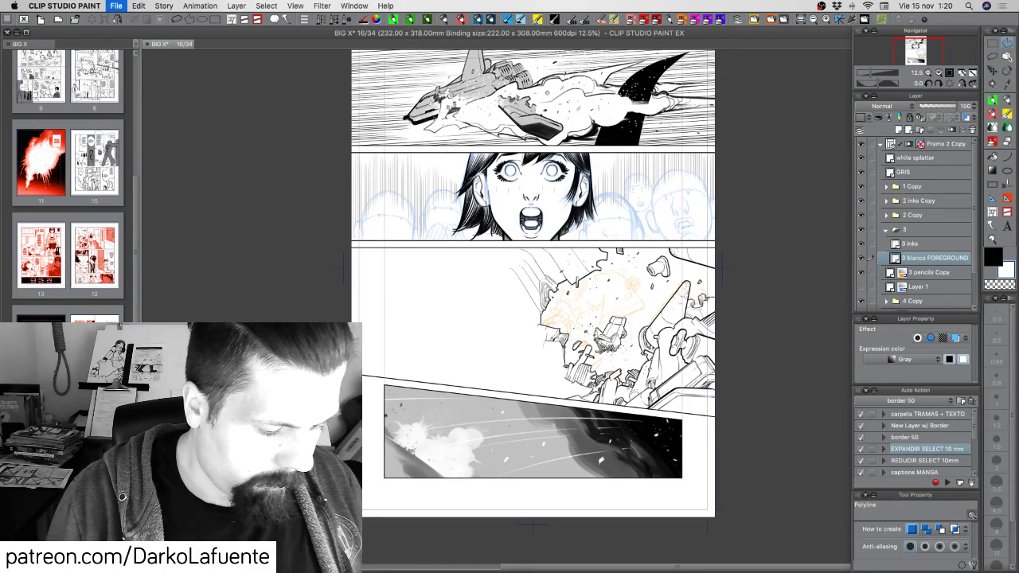
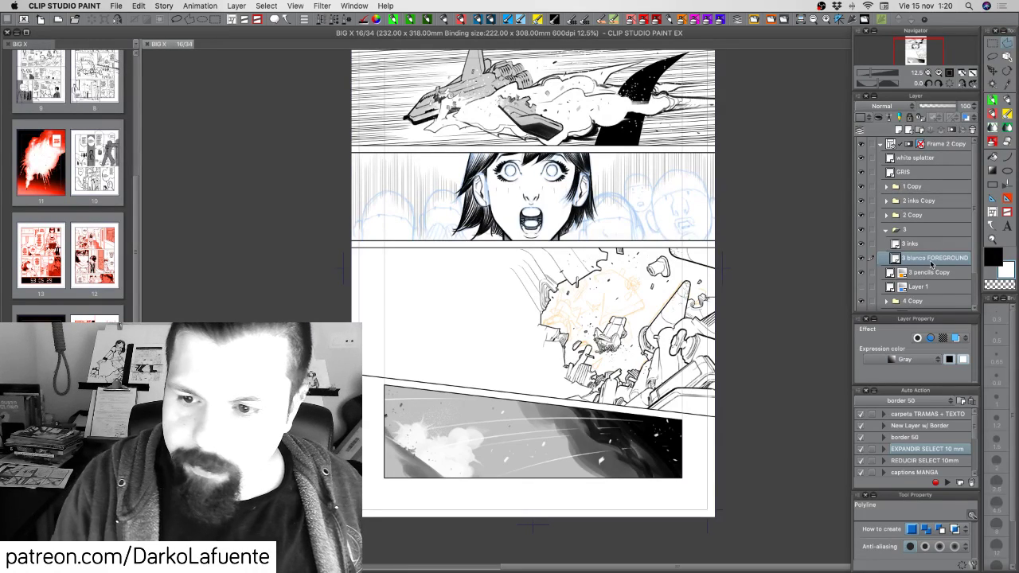
Create a layer named "3 fondo SPAAAAACE" above 3 pencils Copy, nested at the bottom of folder 3, and fill it with black.
click(923, 273)
click(897, 130)
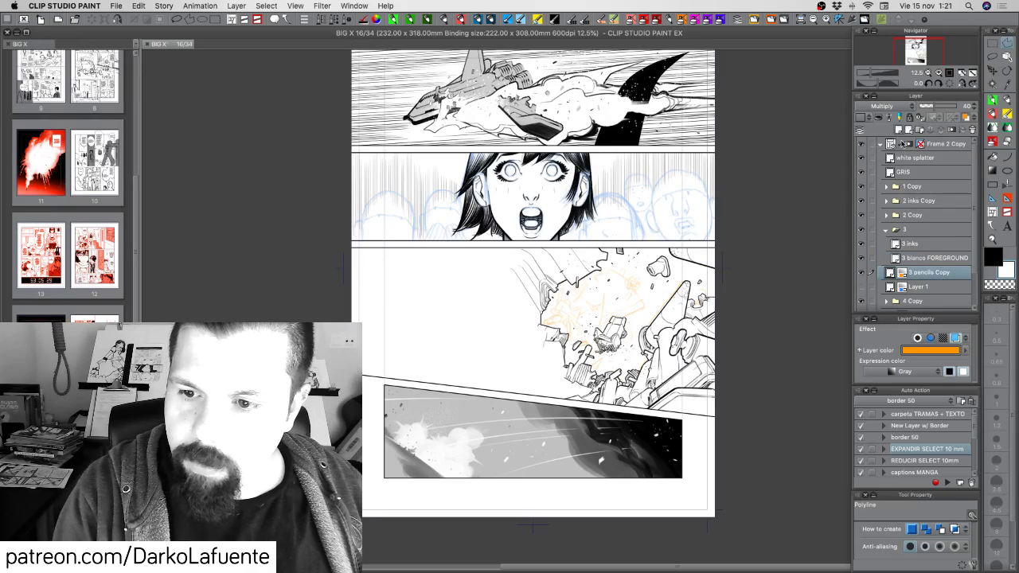
double_click(917, 273)
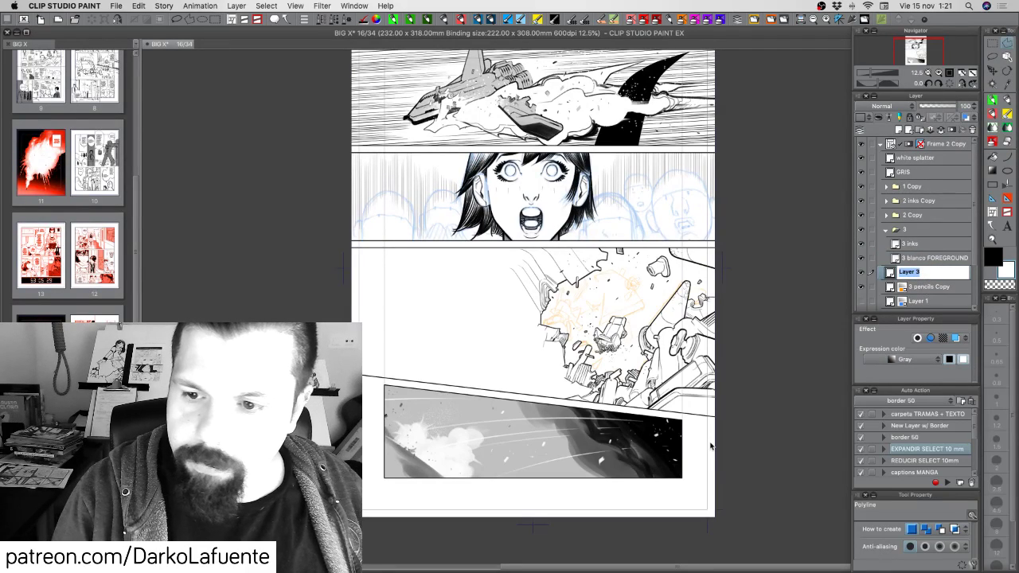
text(3 fondo)
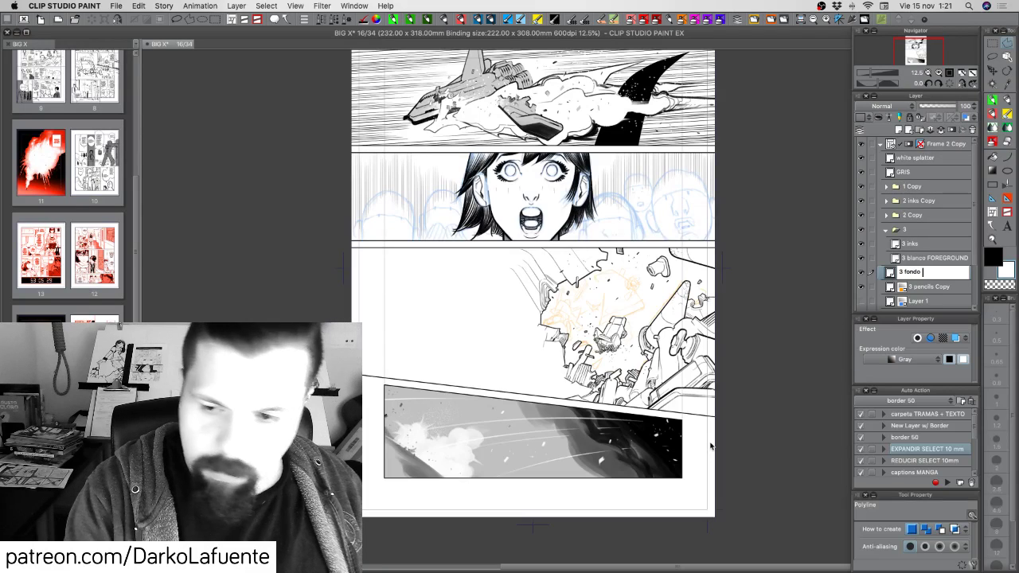
text( SPAAAAAC)
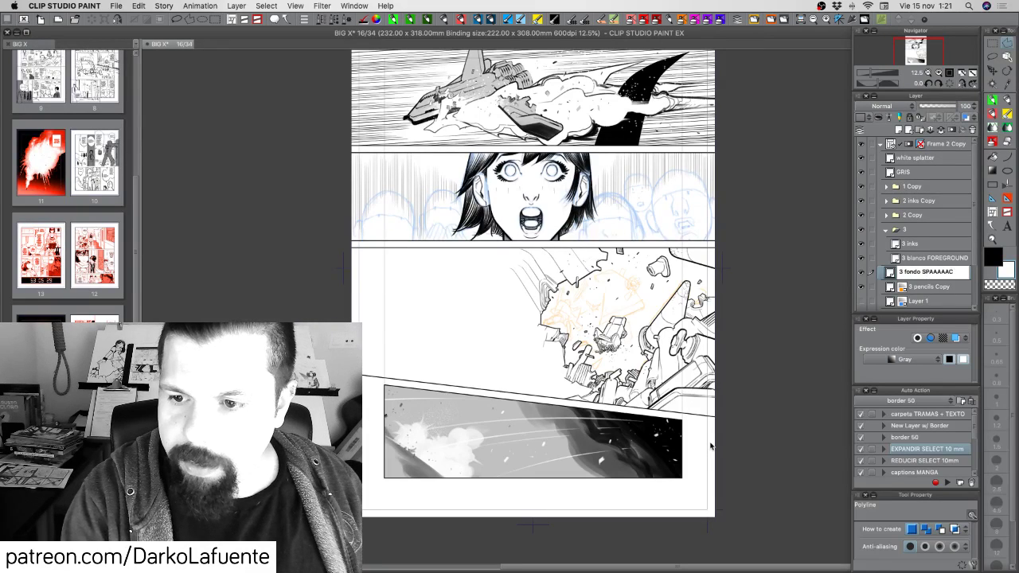
text(E)
key(Return)
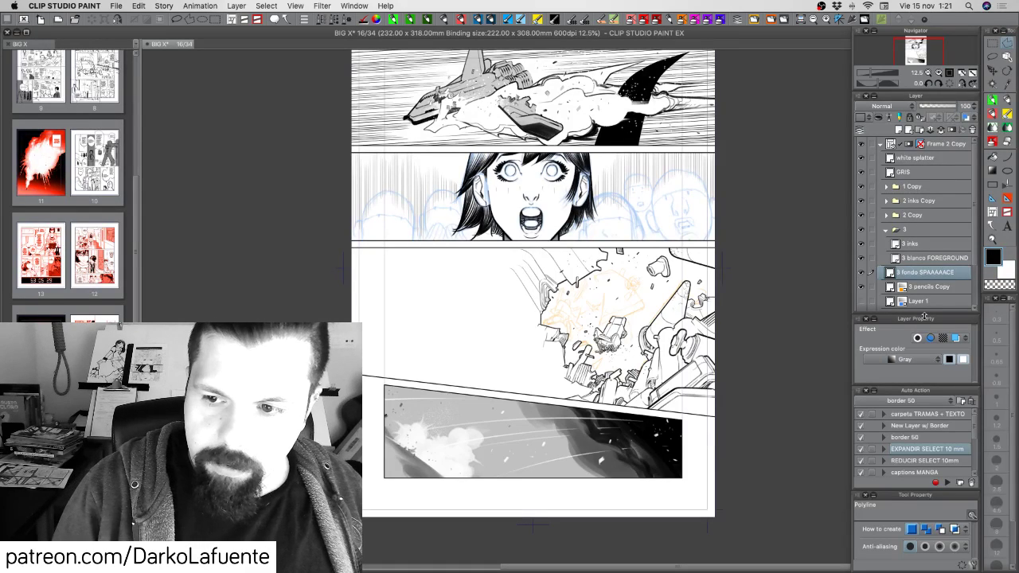
click(965, 271)
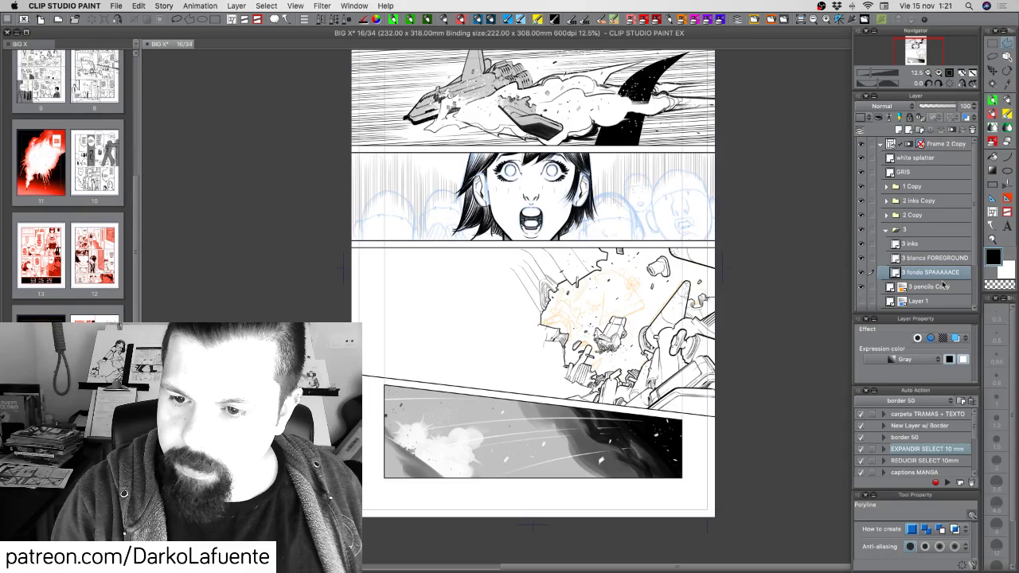
key(alt+Delete)
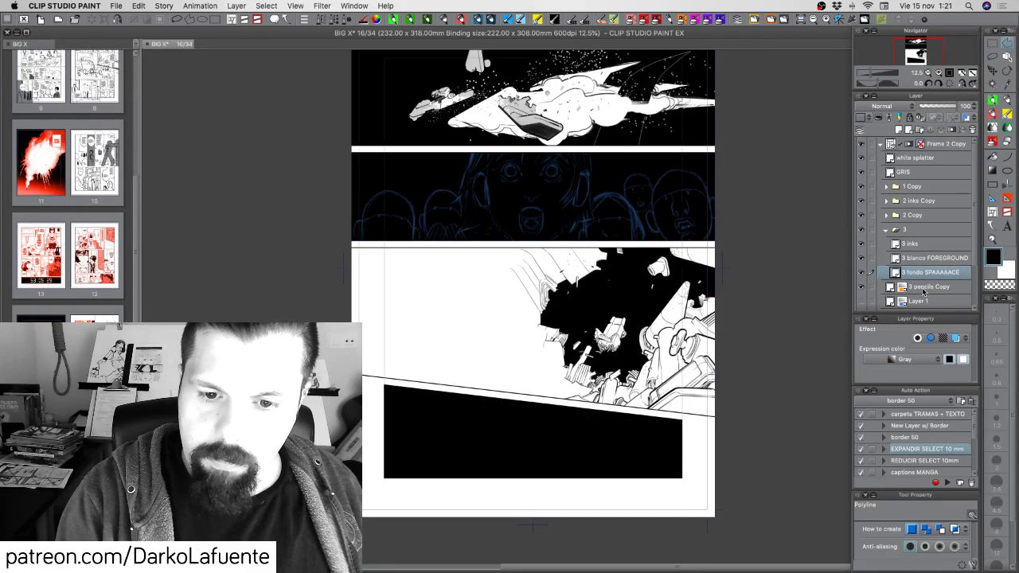
Enclose the two upper panels, down to the gutter above the third panel, in a polyline selection.
click(991, 54)
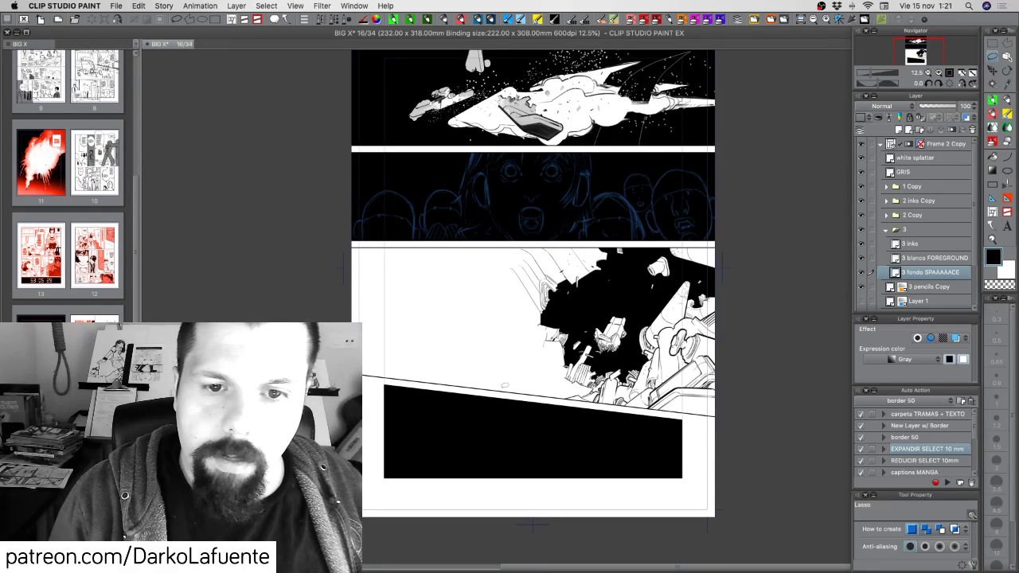
drag(631, 230, 629, 258)
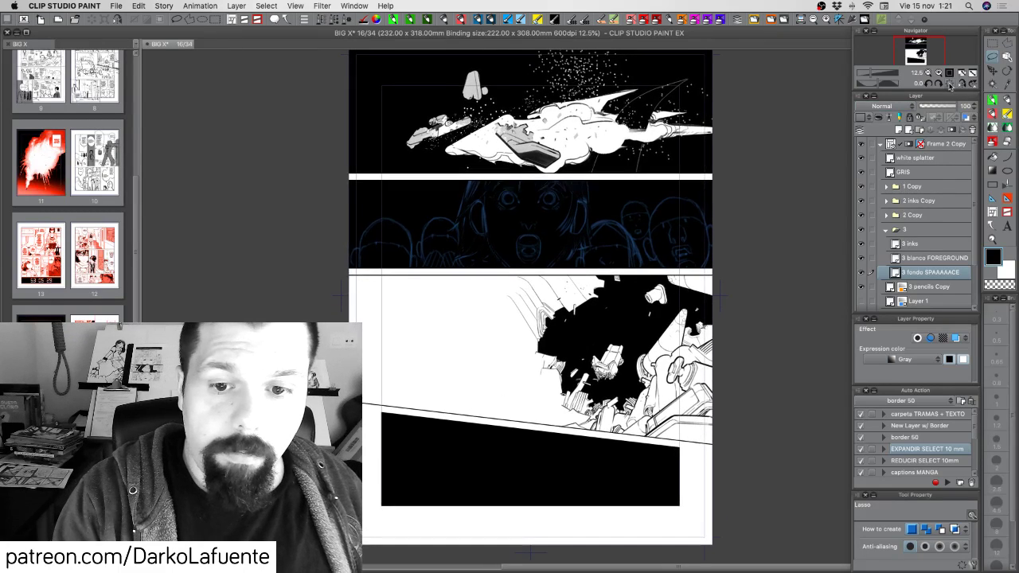
click(1007, 43)
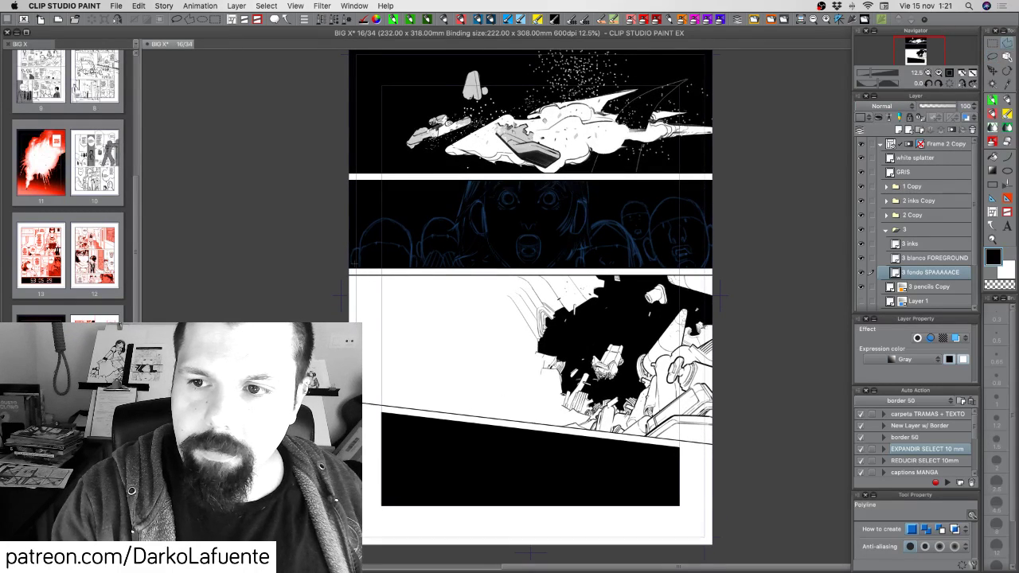
click(326, 273)
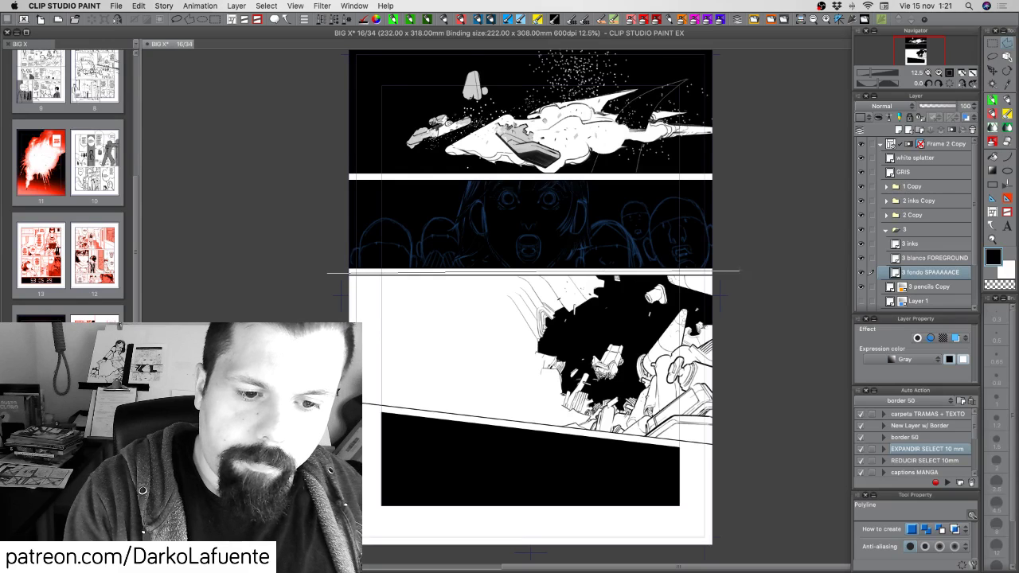
click(739, 271)
scroll(741, 198, up, 5)
click(761, 93)
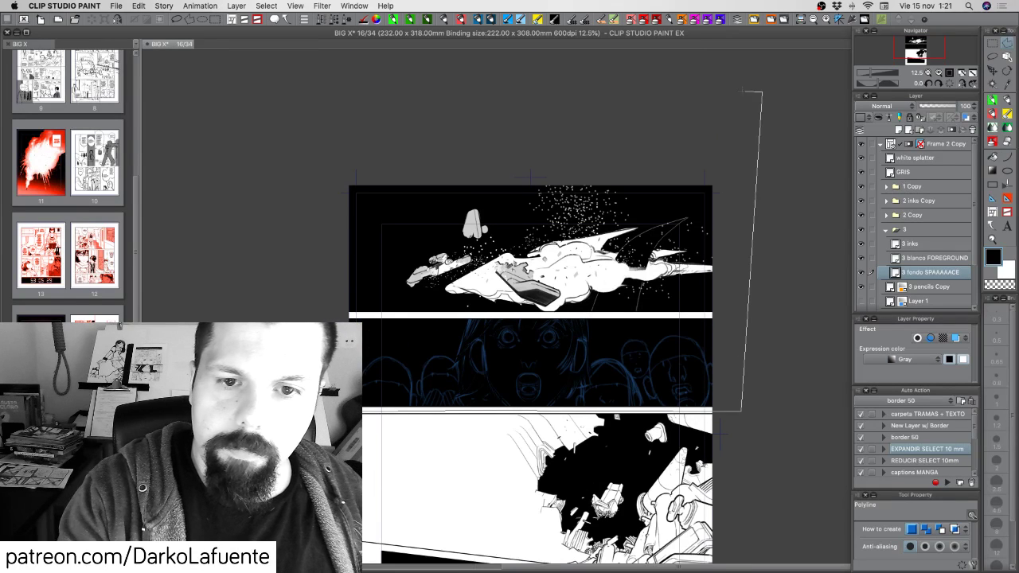
click(327, 132)
double_click(301, 410)
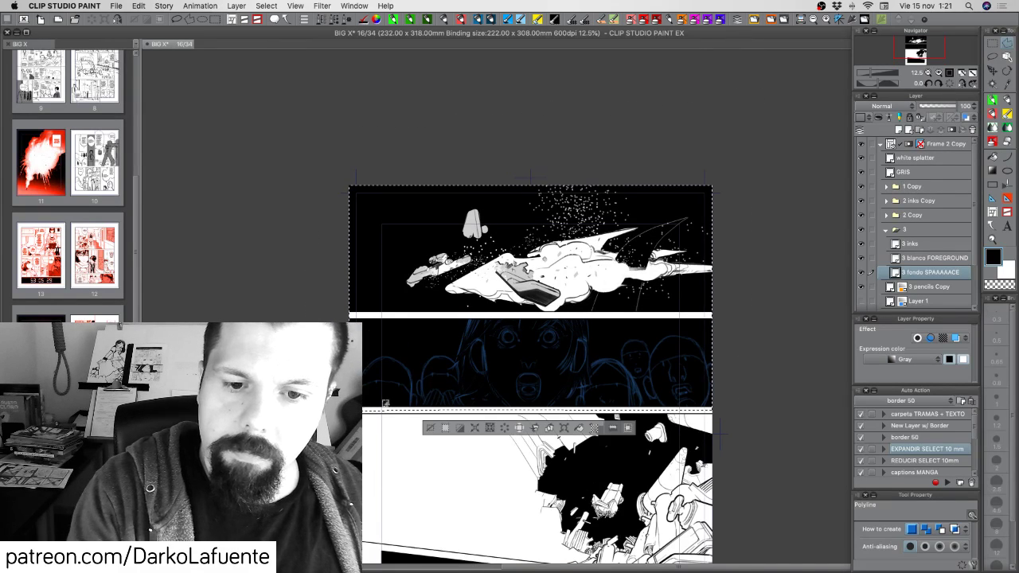
Add the page area below the third panel to the polyline selection, delete the selected black fill, and deselect.
scroll(386, 403, down, 5)
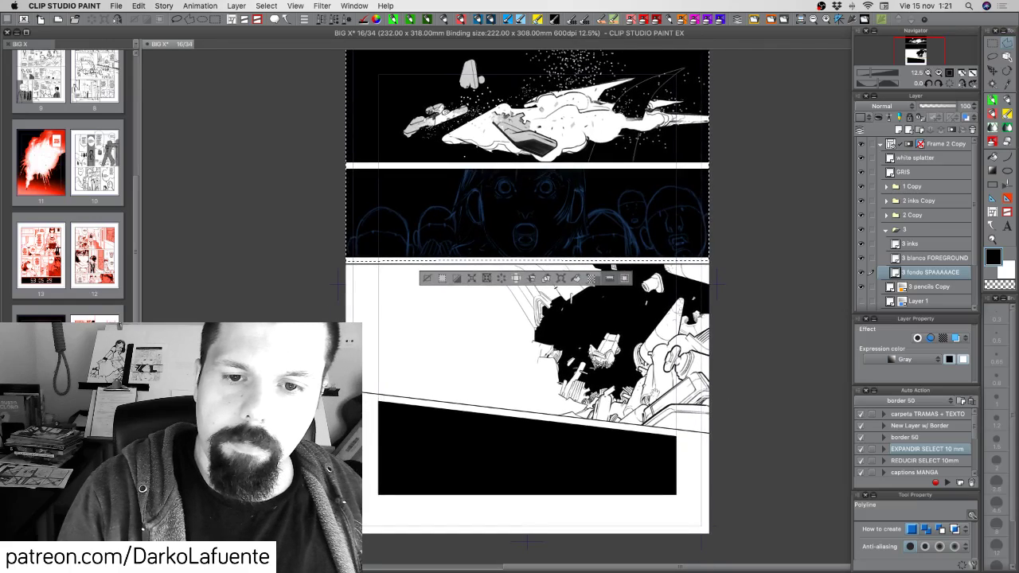
scroll(529, 292, down, 1)
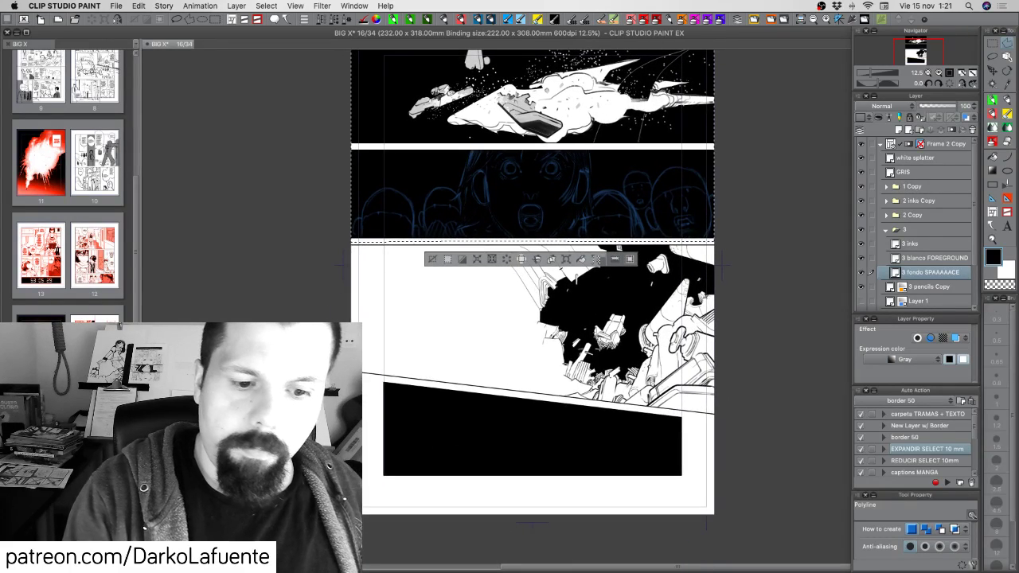
click(338, 374)
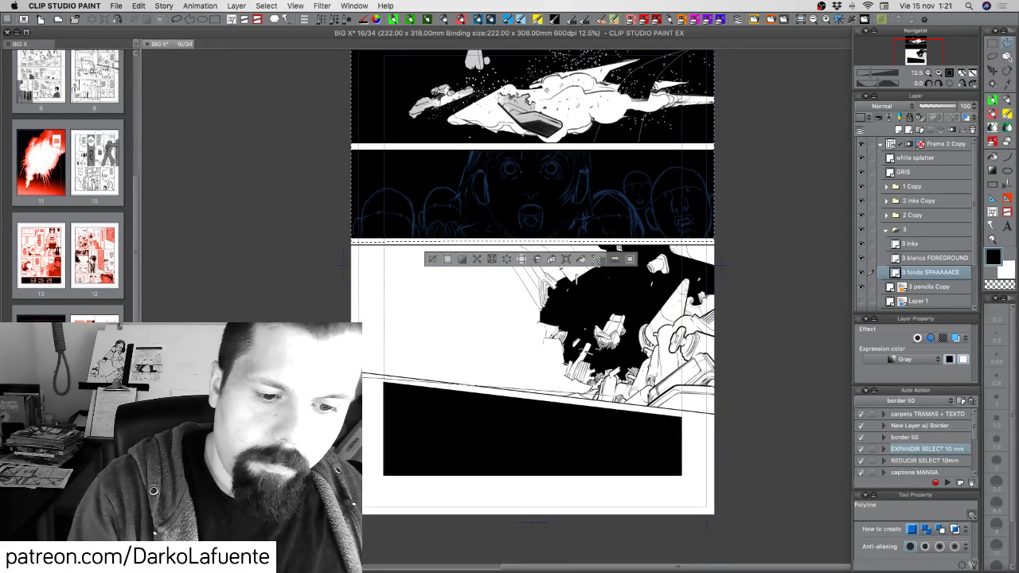
click(740, 420)
click(734, 533)
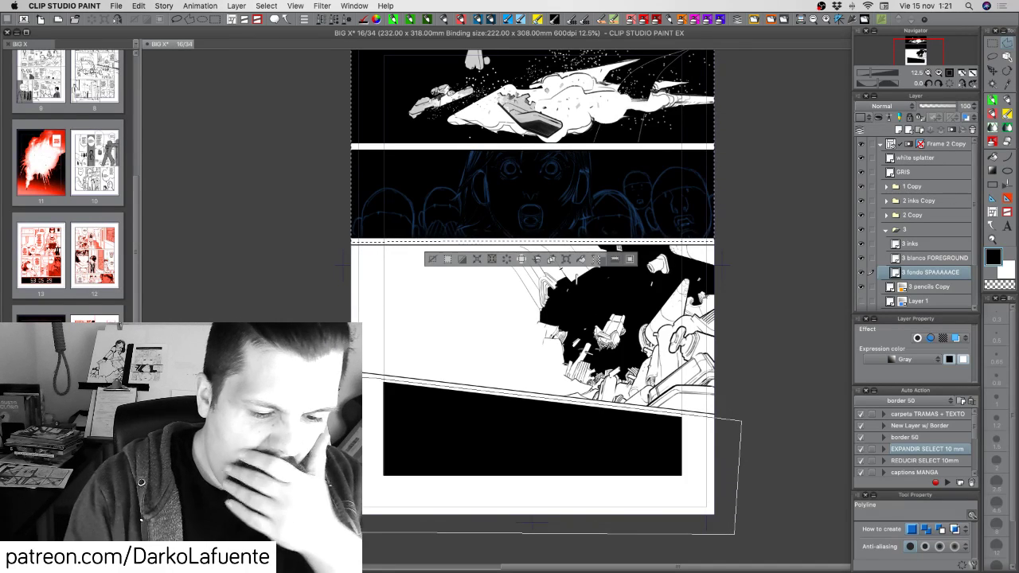
double_click(342, 375)
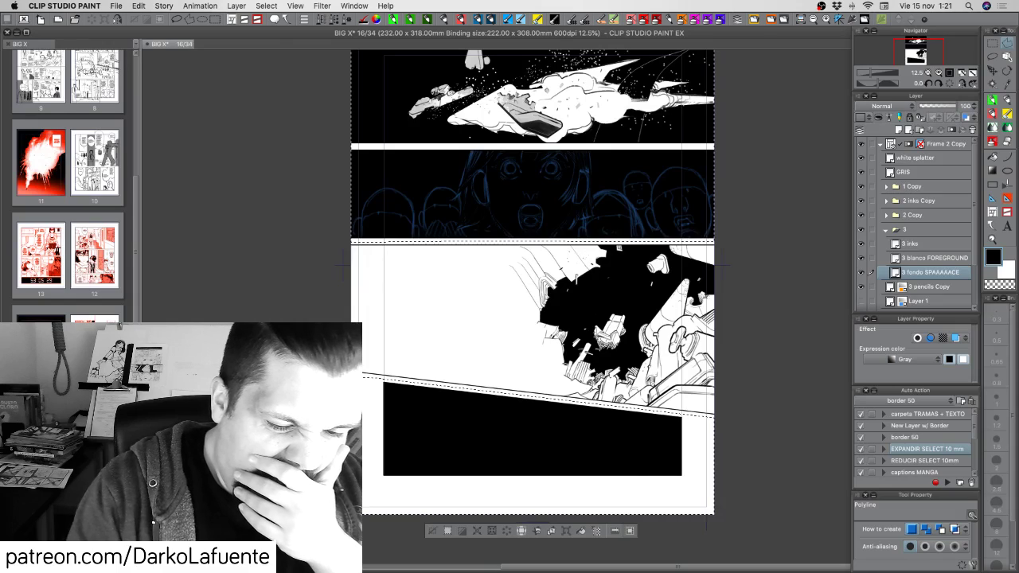
key(Delete)
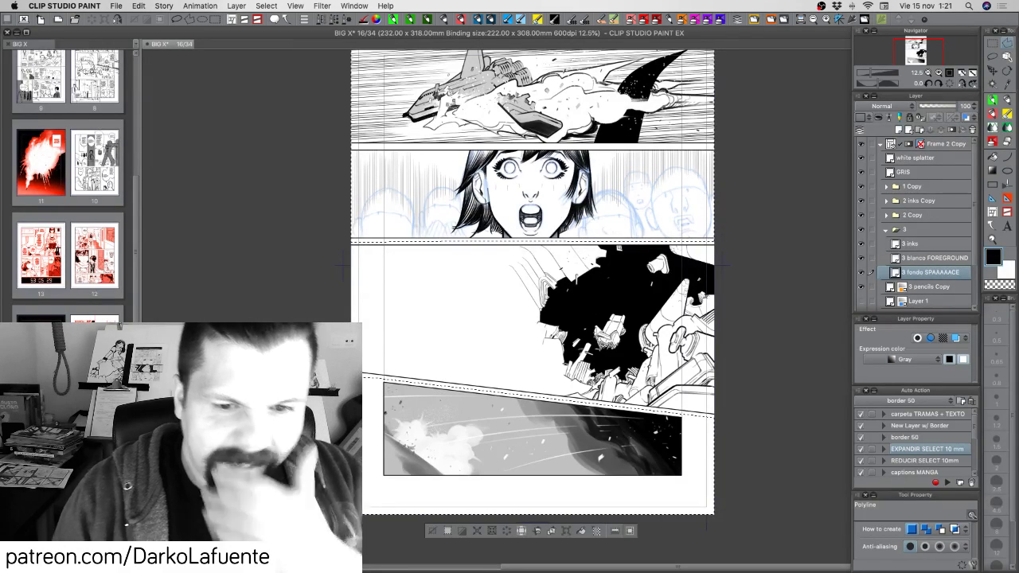
key(ctrl+d)
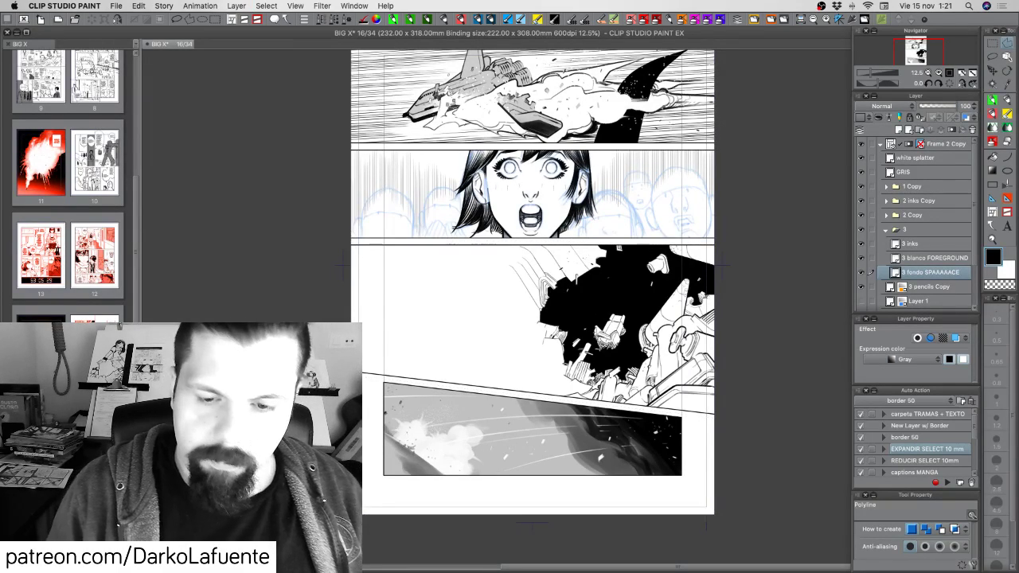
Draw thin white speed lines across the black hole on a new layer above 3 fondo SPAAAAACE, using the 0.8 pen.
click(903, 130)
click(993, 103)
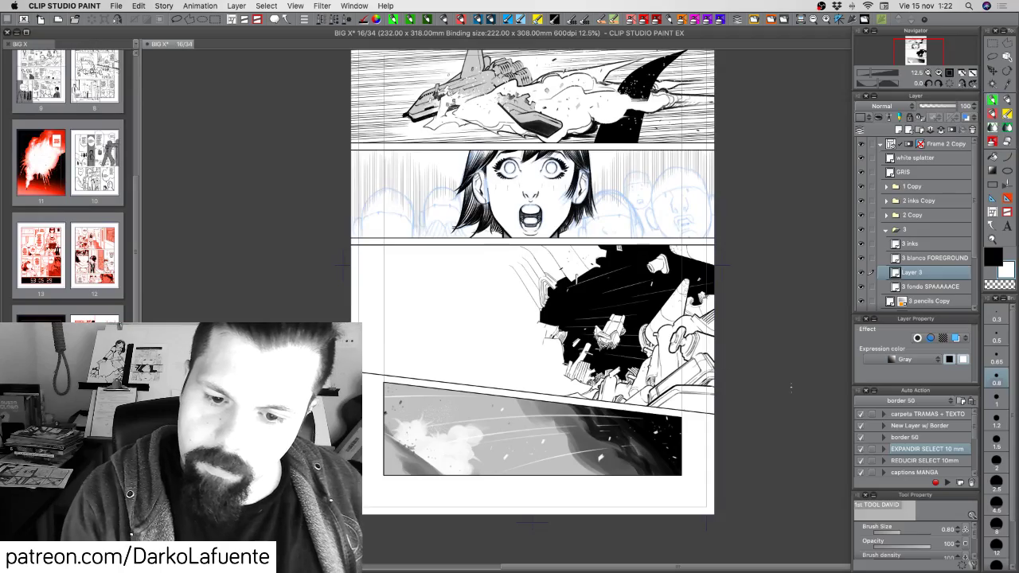
key(r)
mouse_move(791, 386)
mouse_down()
mouse_move(733, 473)
mouse_move(579, 537)
mouse_up()
key(p)
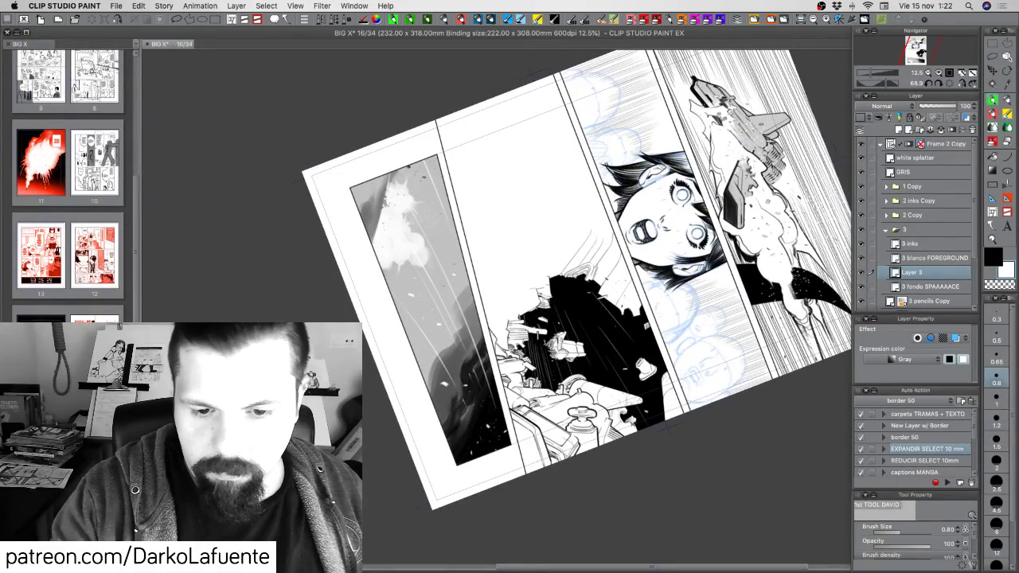
key(r)
mouse_move(613, 391)
mouse_down()
mouse_move(580, 473)
mouse_move(560, 479)
mouse_up()
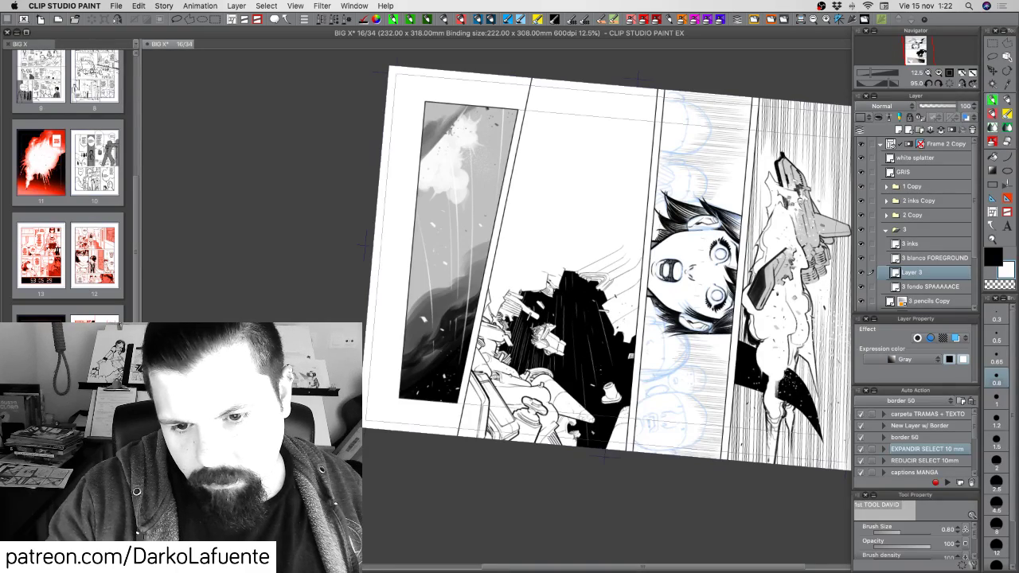
key(r)
drag(613, 468, 572, 491)
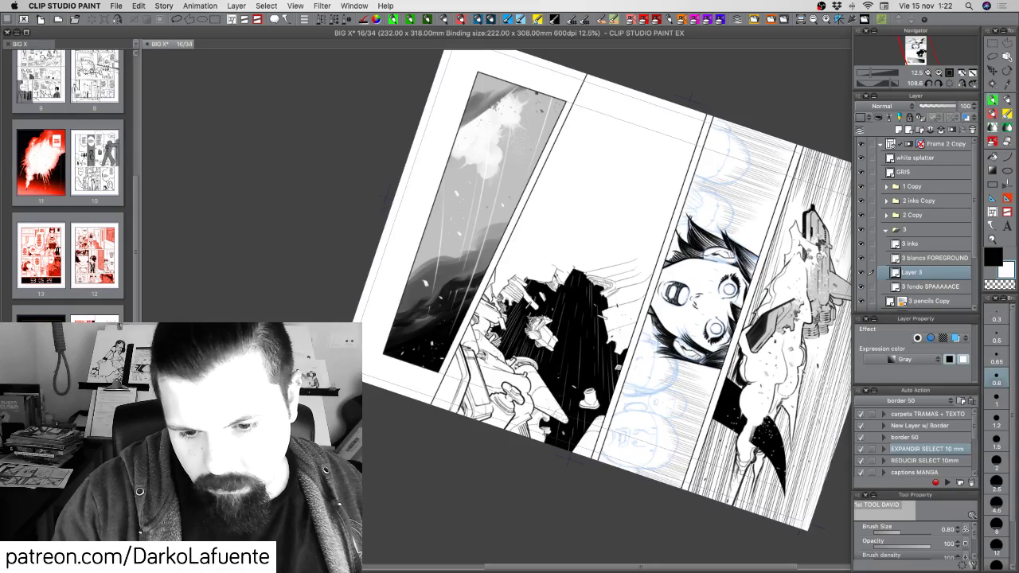
key(shift+space)
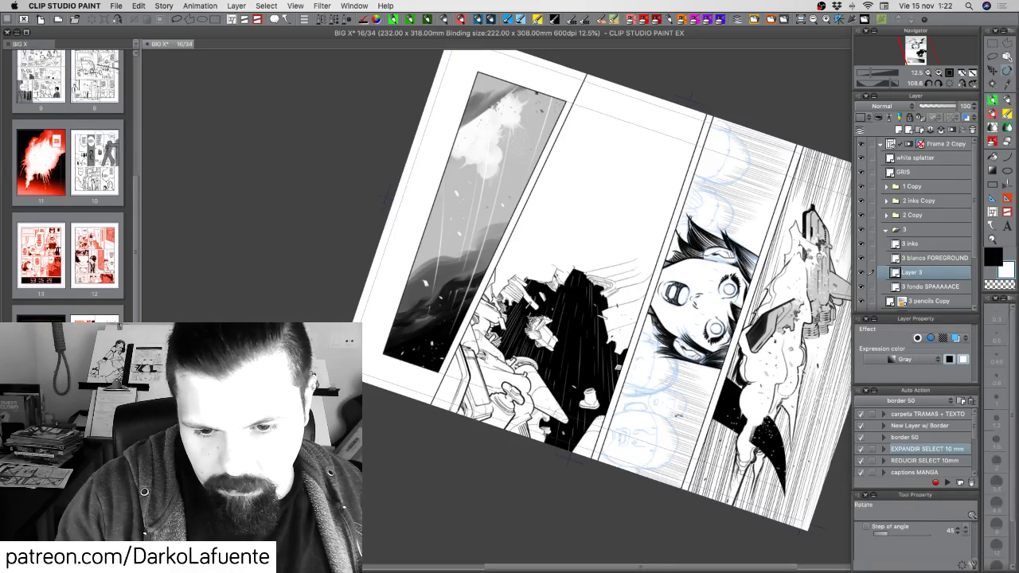
drag(448, 508, 776, 320)
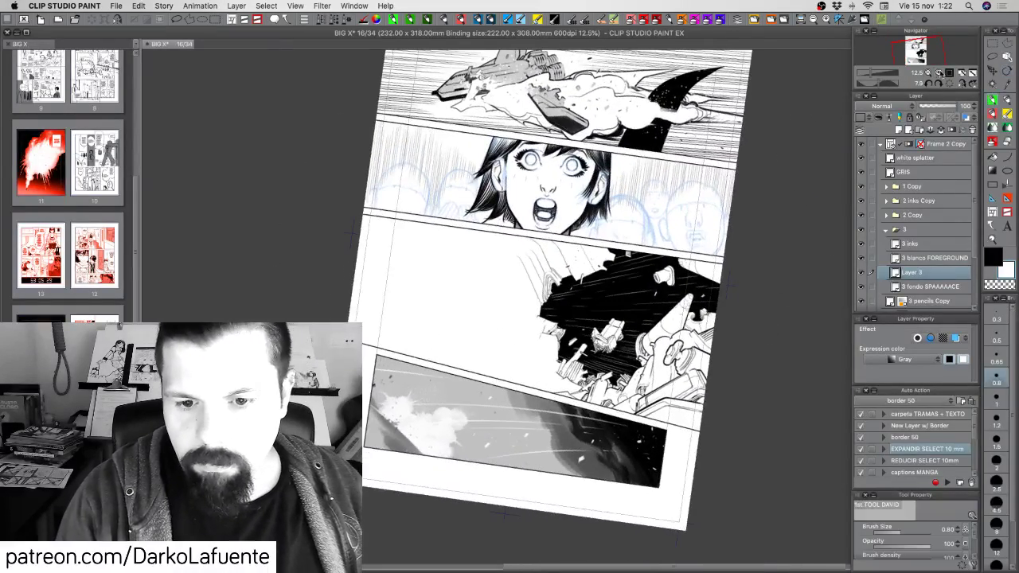
click(939, 73)
click(939, 73)
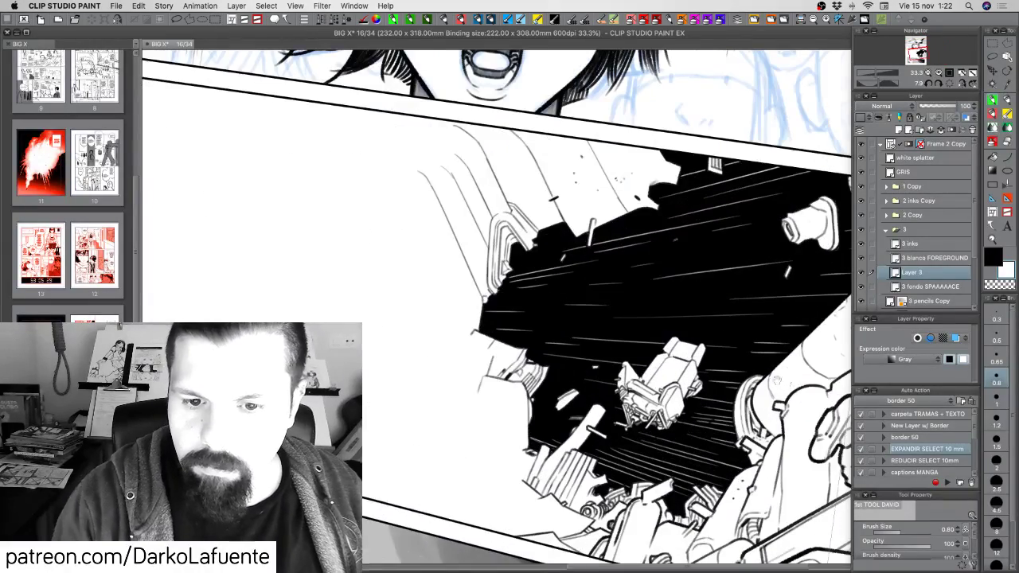
mouse_move(778, 380)
mouse_down()
mouse_move(691, 382)
mouse_move(740, 392)
mouse_move(749, 355)
mouse_move(783, 385)
mouse_move(788, 366)
mouse_move(783, 385)
mouse_up()
key(shift+space)
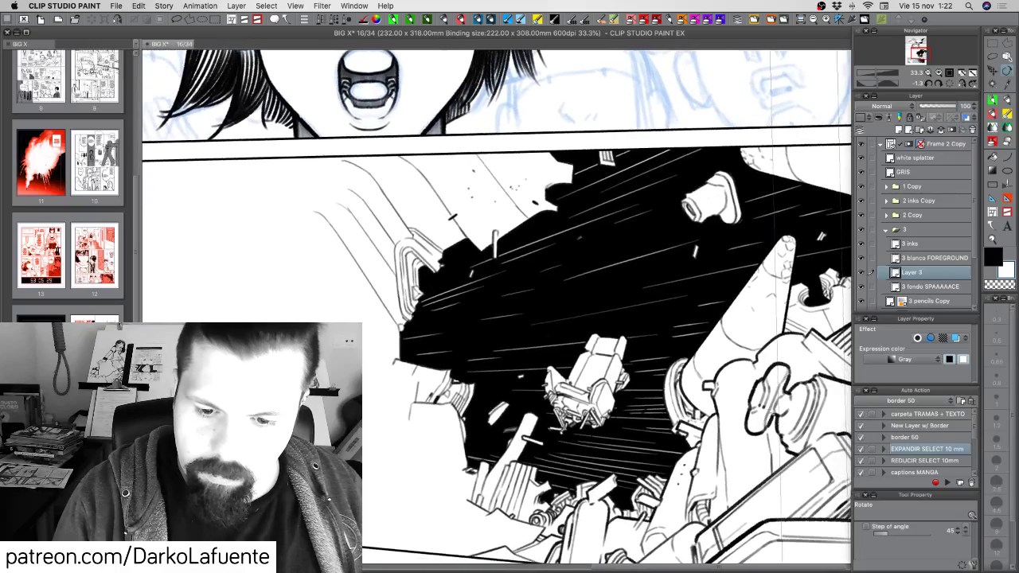
Hide Layer 3 and the 3 fondo SPAAAAACE layer, and save the page.
click(928, 72)
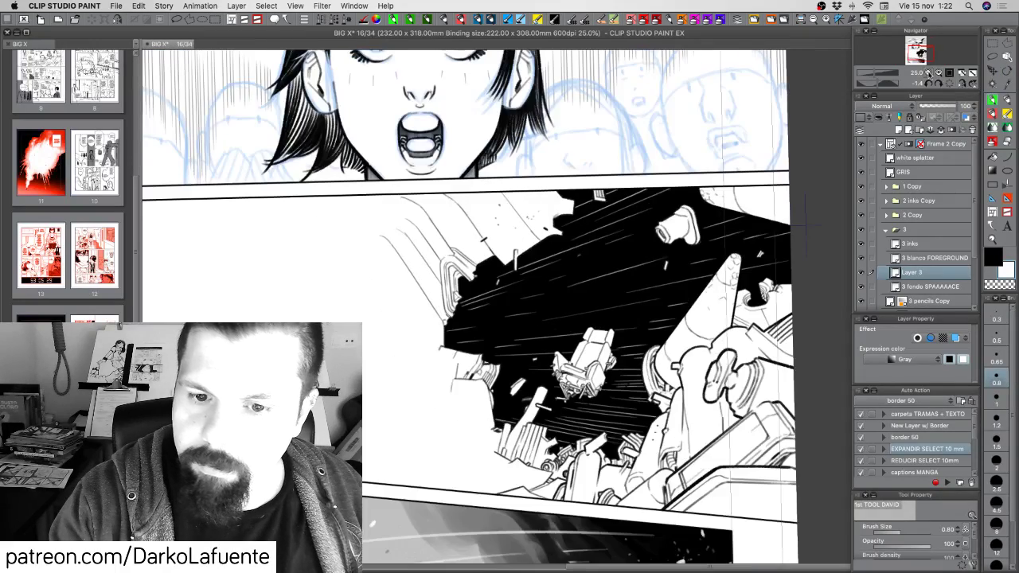
click(927, 72)
click(862, 273)
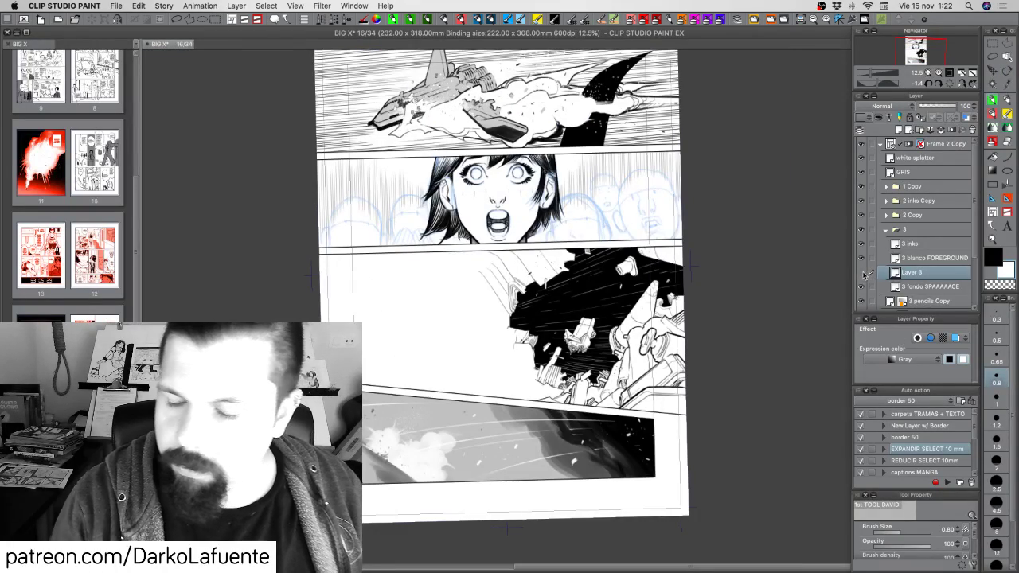
click(861, 286)
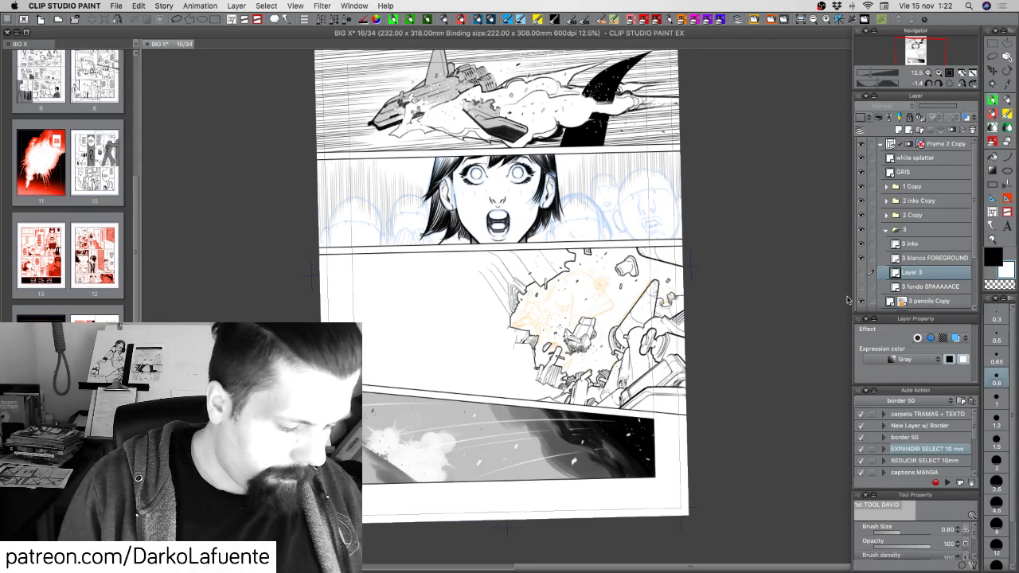
key(super+s)
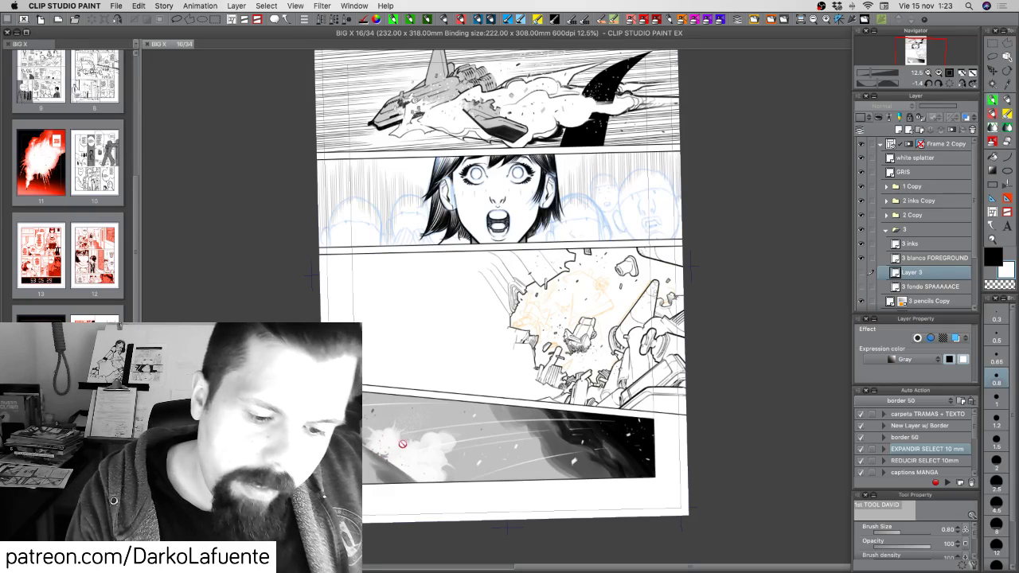
Expand the 4 Copy folder and add a new layer above 4 debris Copy.
scroll(972, 249, down, 3)
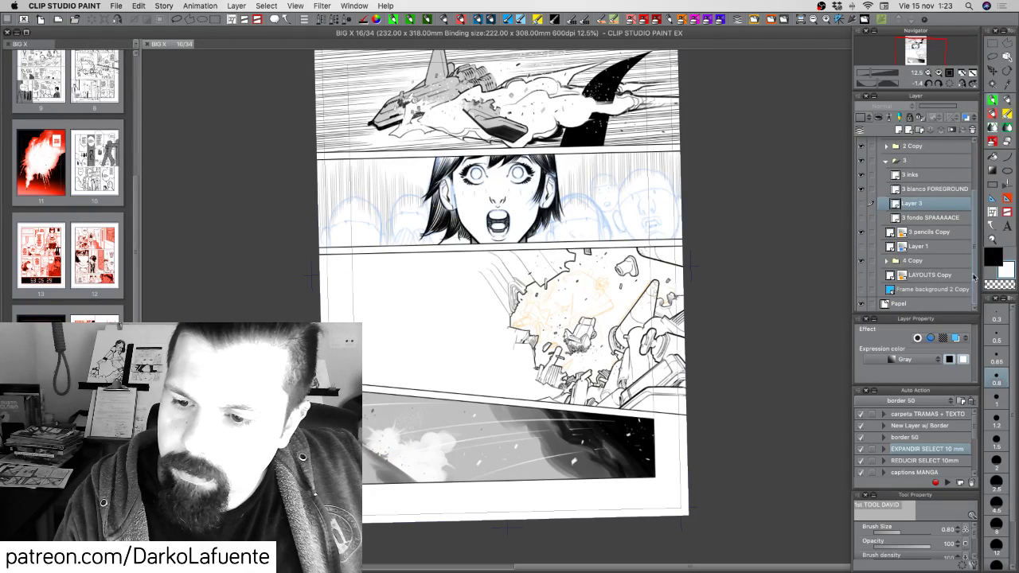
click(898, 264)
click(885, 263)
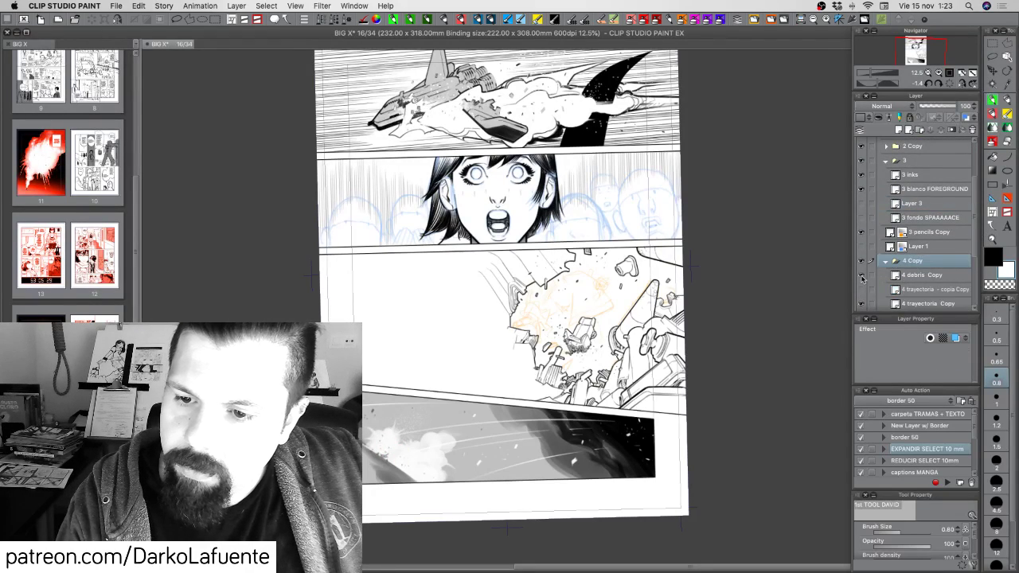
click(943, 276)
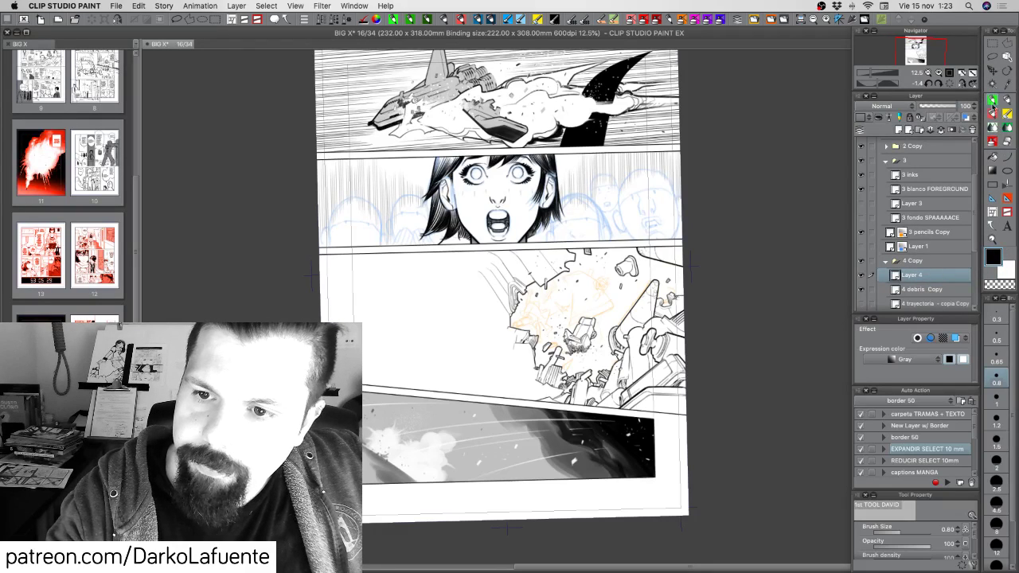
Ink the spiky outer edge of the small explosion cloud in the bottom panel on Layer 4, using the 1.2 pen.
click(997, 400)
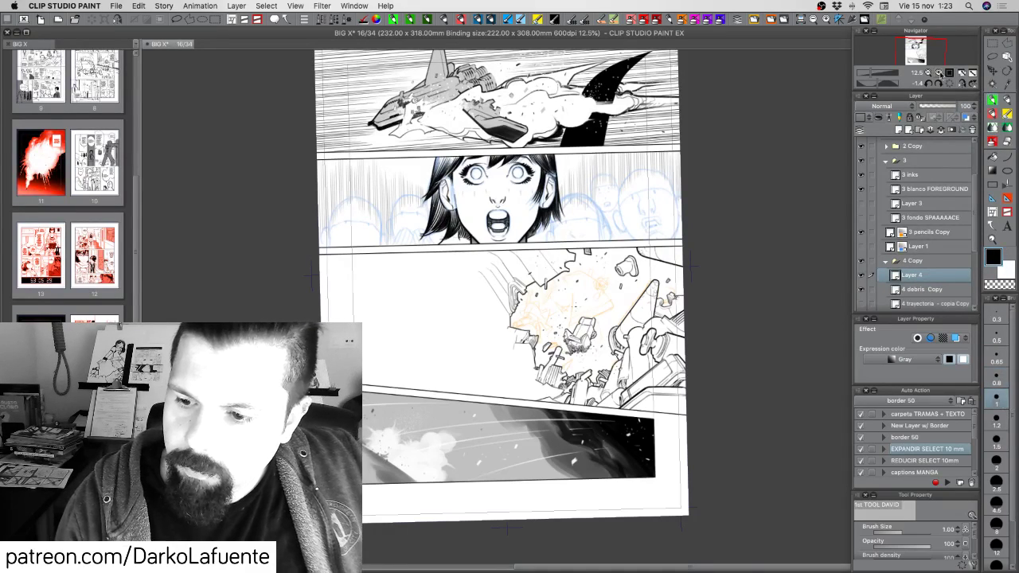
click(939, 72)
key(r)
mouse_move(716, 342)
mouse_down()
mouse_move(720, 278)
mouse_move(693, 199)
mouse_up()
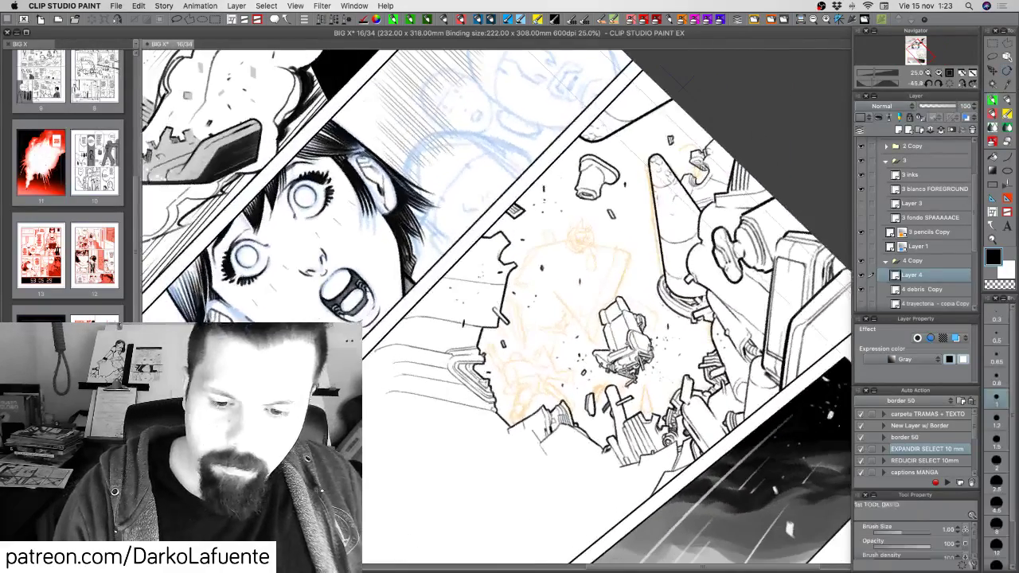
mouse_move(707, 398)
mouse_down()
mouse_move(704, 216)
mouse_move(724, 140)
mouse_up()
drag(618, 447, 630, 398)
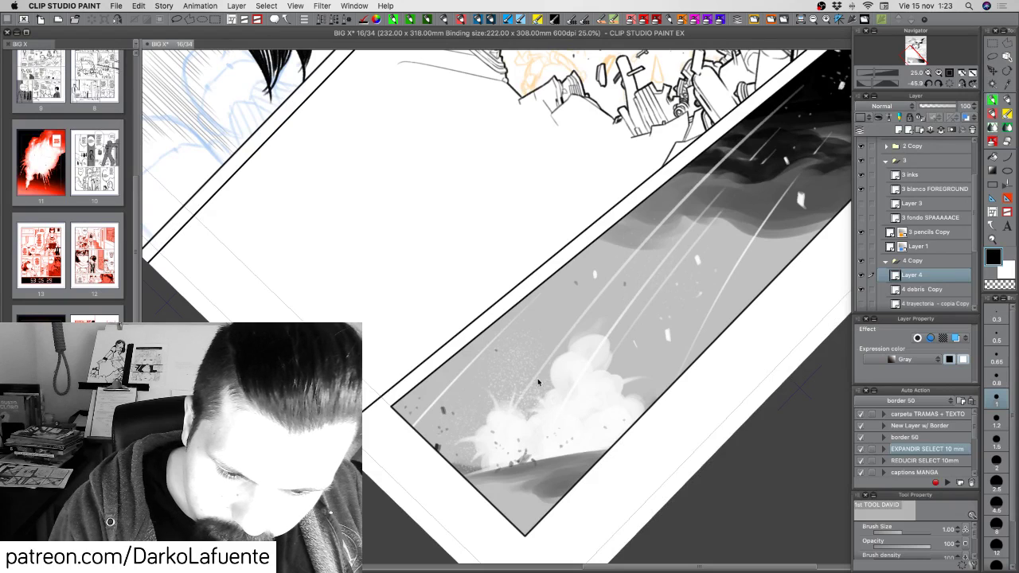
key(bracketright)
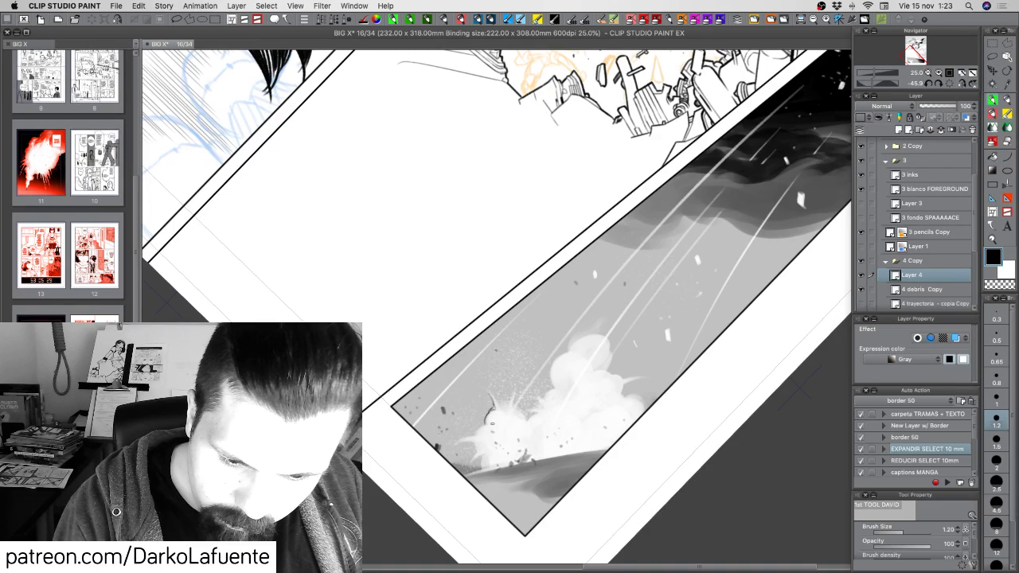
key(c)
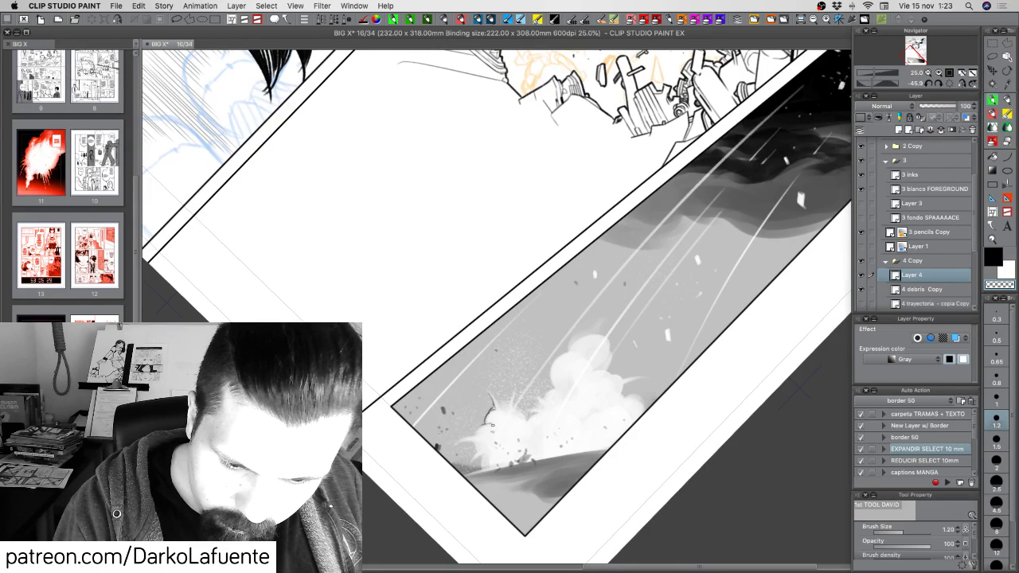
key(c)
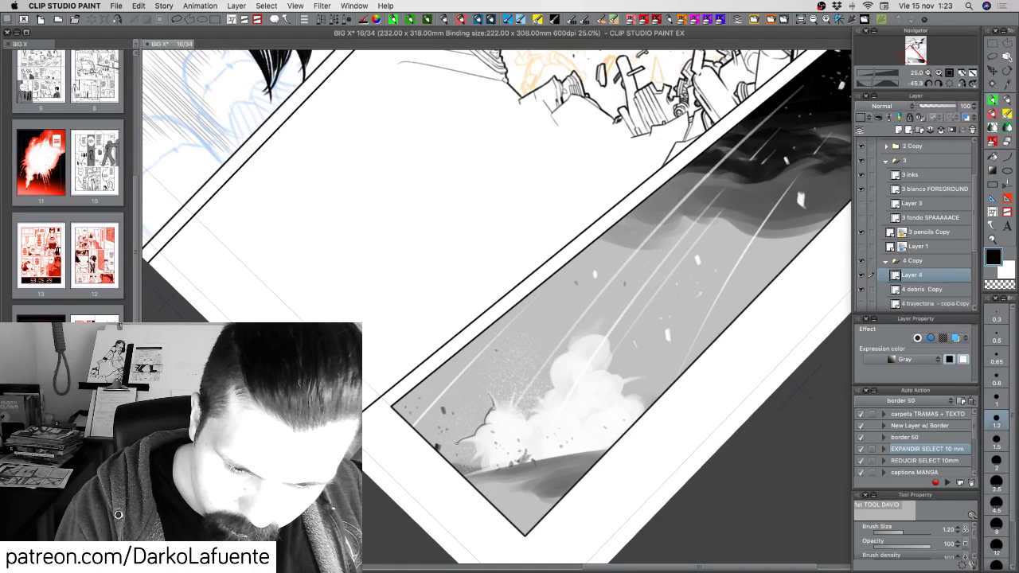
drag(469, 440, 479, 435)
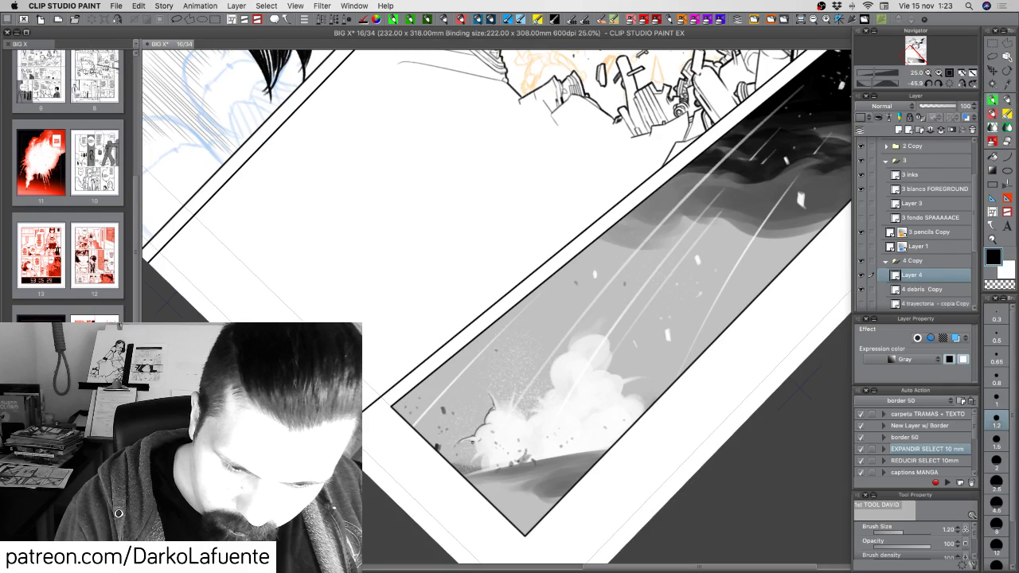
Ink the small cloud's lower edge near the ground, undoing unwanted strokes and redrawing them.
drag(472, 442, 477, 452)
key(super+z)
key(super+z)
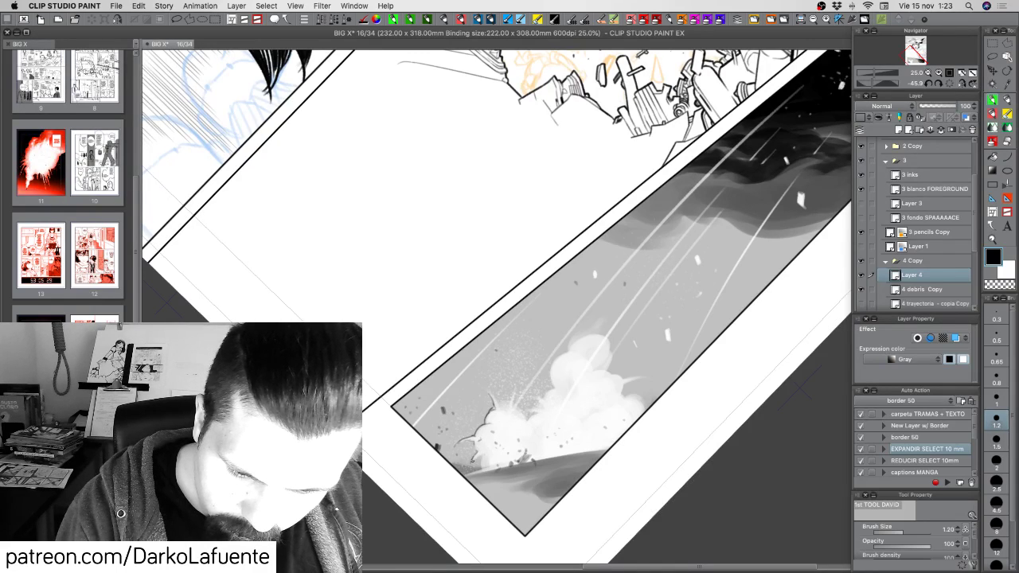
mouse_move(472, 462)
mouse_down()
mouse_move(485, 451)
mouse_move(493, 469)
mouse_up()
key(super+z)
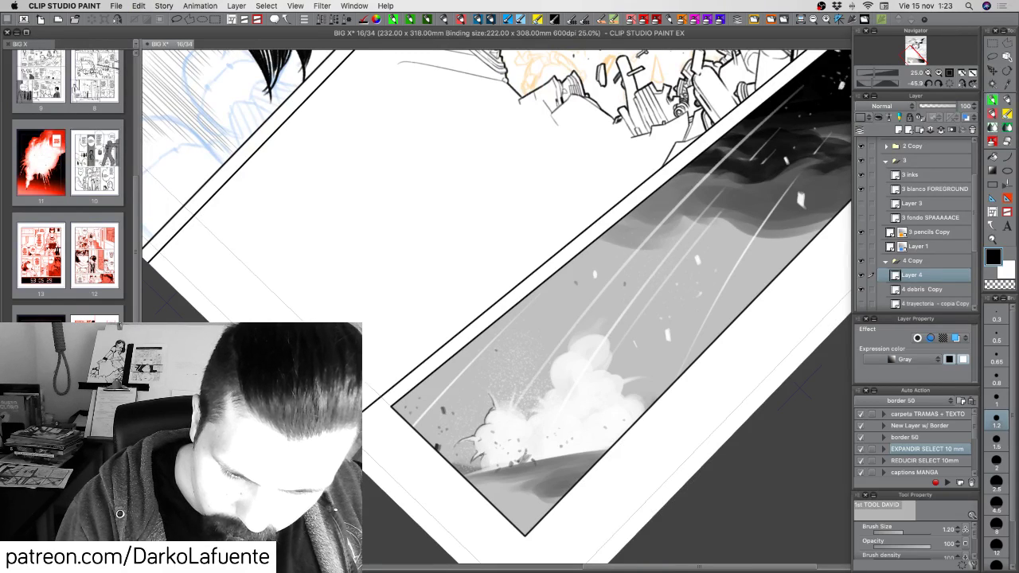
drag(480, 458, 489, 454)
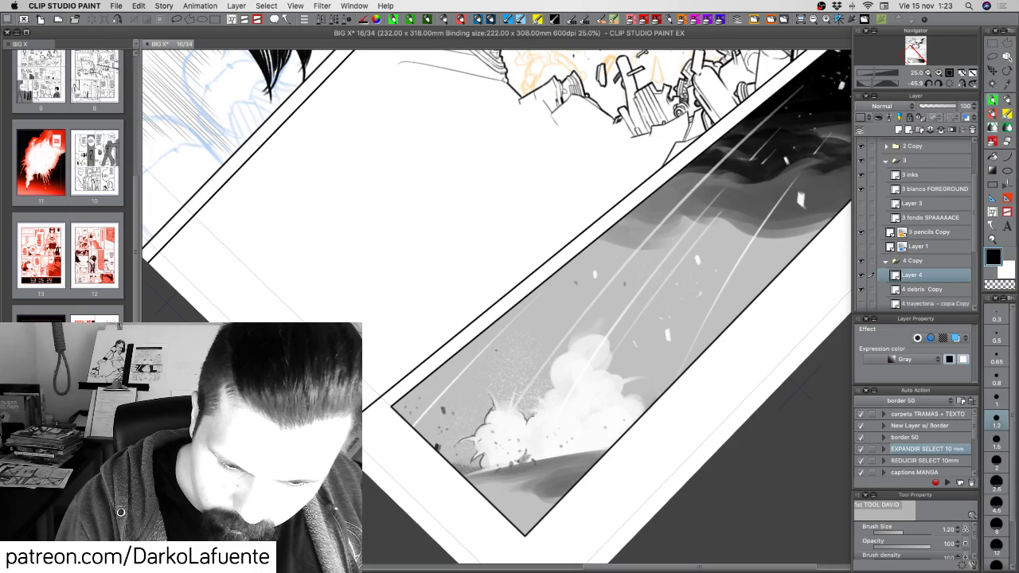
Ink spikes and curls between the two clouds and along the large cloud's edge at the panel border.
drag(537, 412, 526, 413)
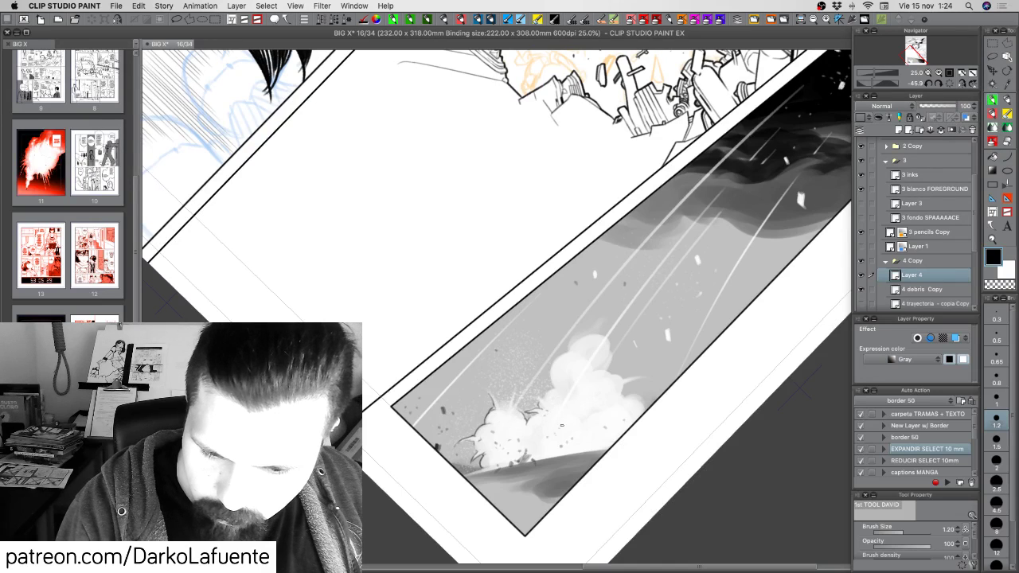
drag(601, 410, 591, 415)
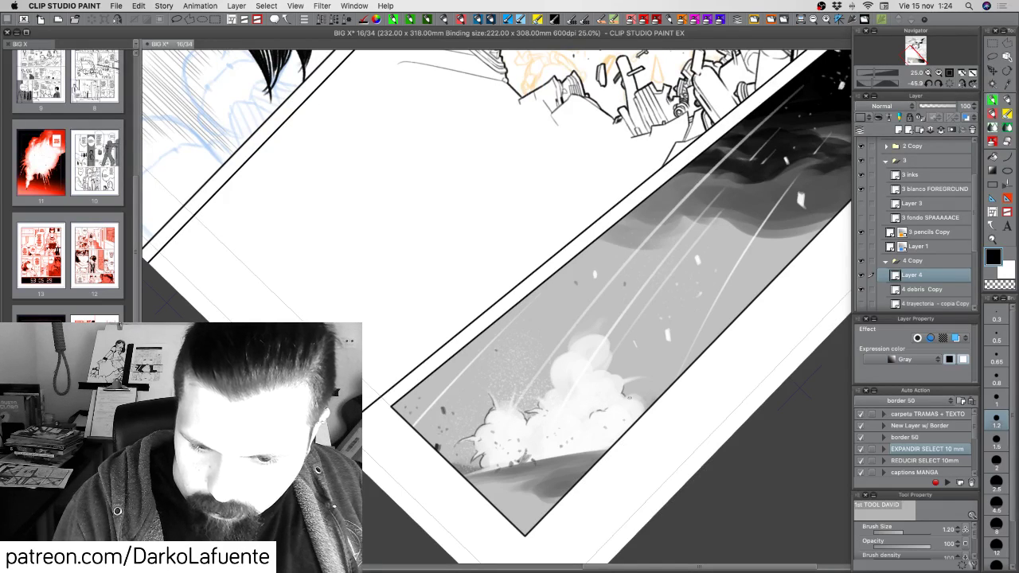
drag(625, 398, 647, 403)
key(super+z)
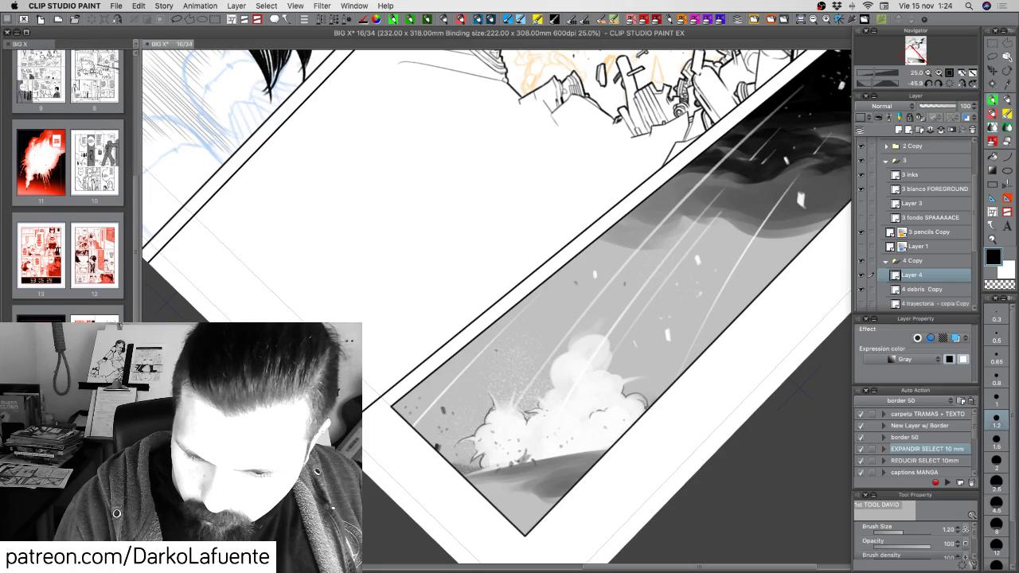
key(super+z)
drag(637, 400, 644, 409)
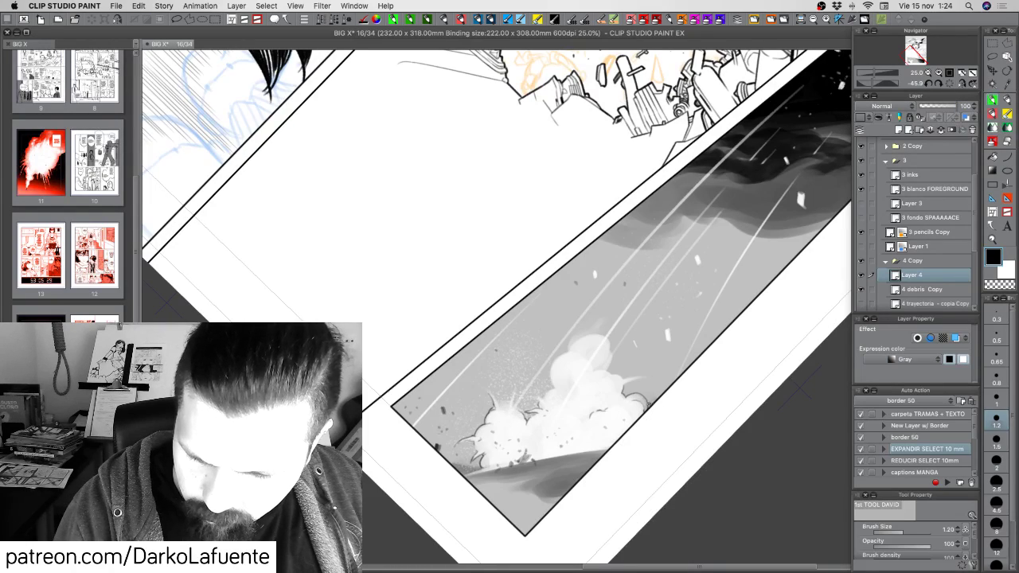
Ink the base of the explosion clouds where they meet the ground, undoing stray strokes.
drag(549, 456, 657, 440)
mouse_move(584, 491)
mouse_down()
mouse_move(627, 398)
mouse_move(617, 394)
mouse_up()
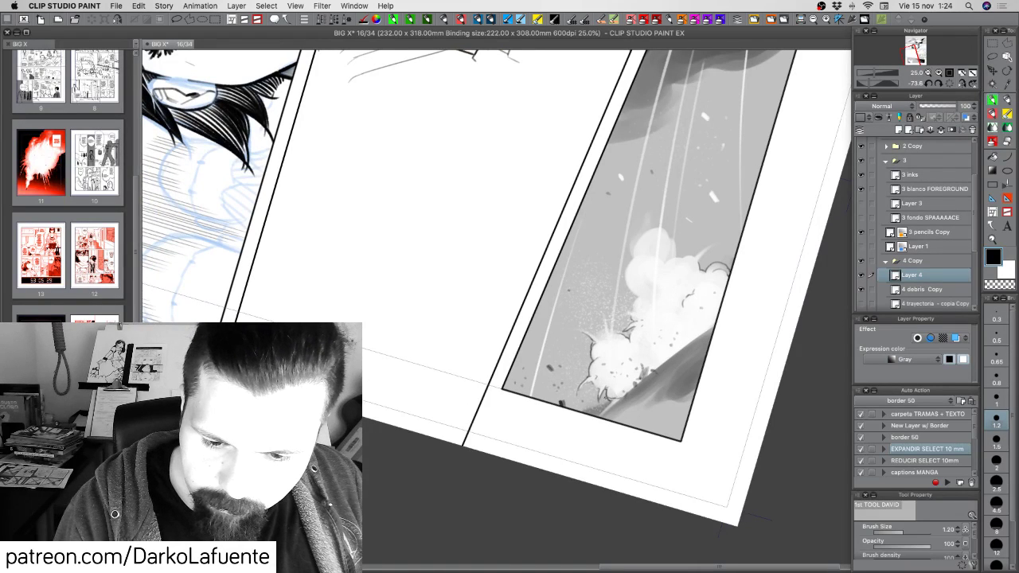
key(c)
key(c)
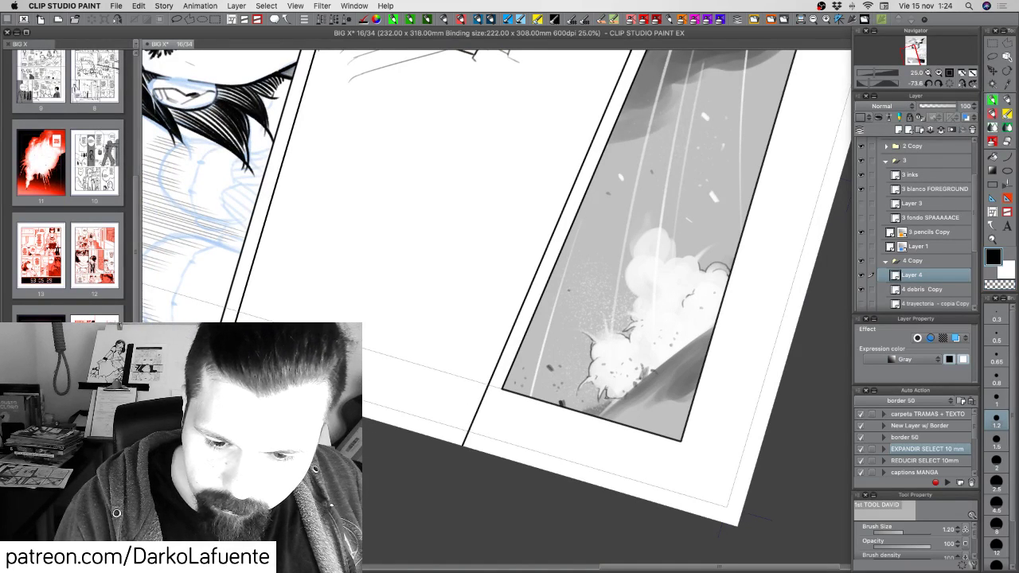
mouse_move(608, 401)
mouse_down()
mouse_move(620, 397)
mouse_move(602, 415)
mouse_up()
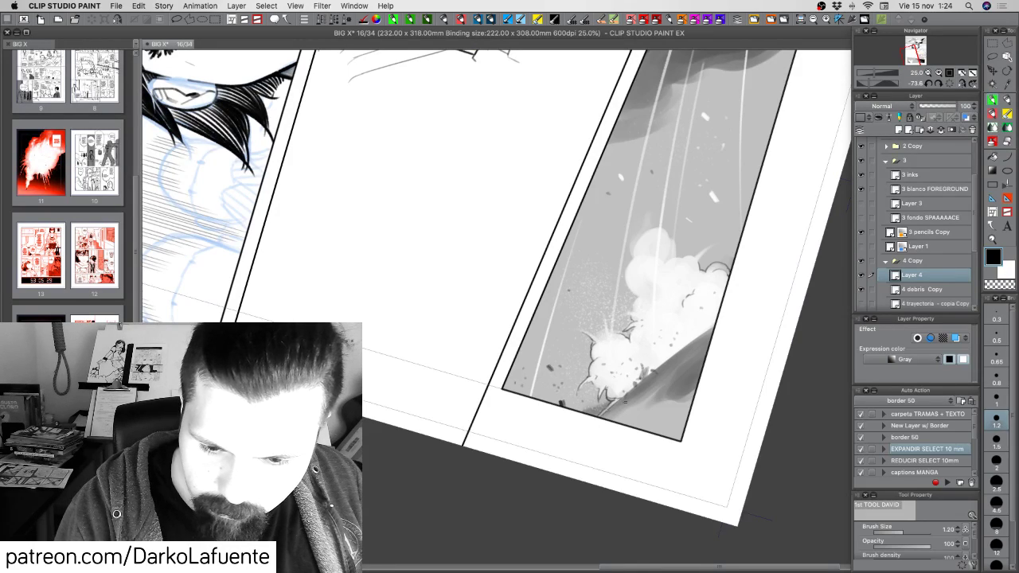
drag(674, 419, 618, 476)
drag(577, 409, 603, 401)
key(super+z)
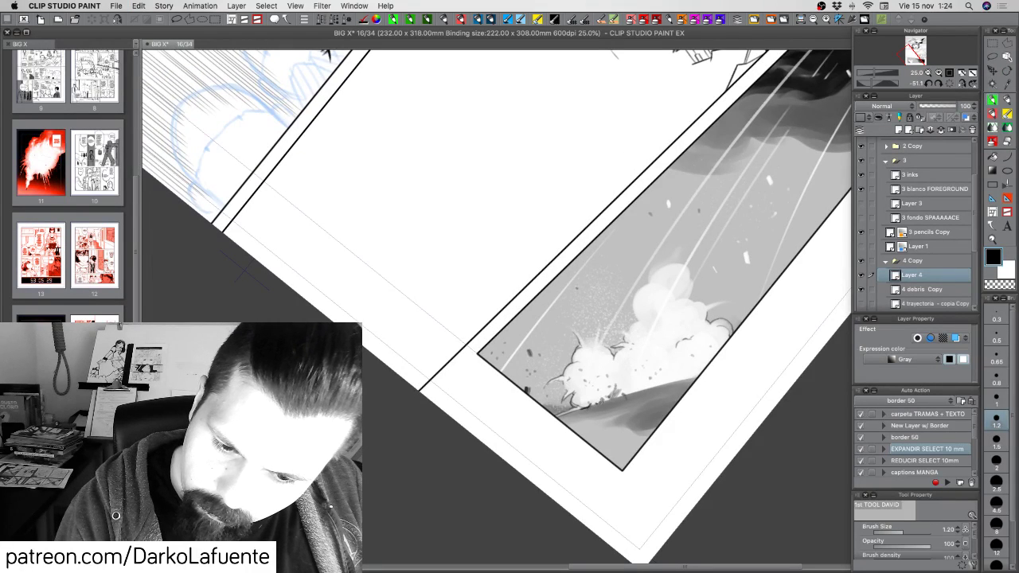
drag(673, 382, 664, 387)
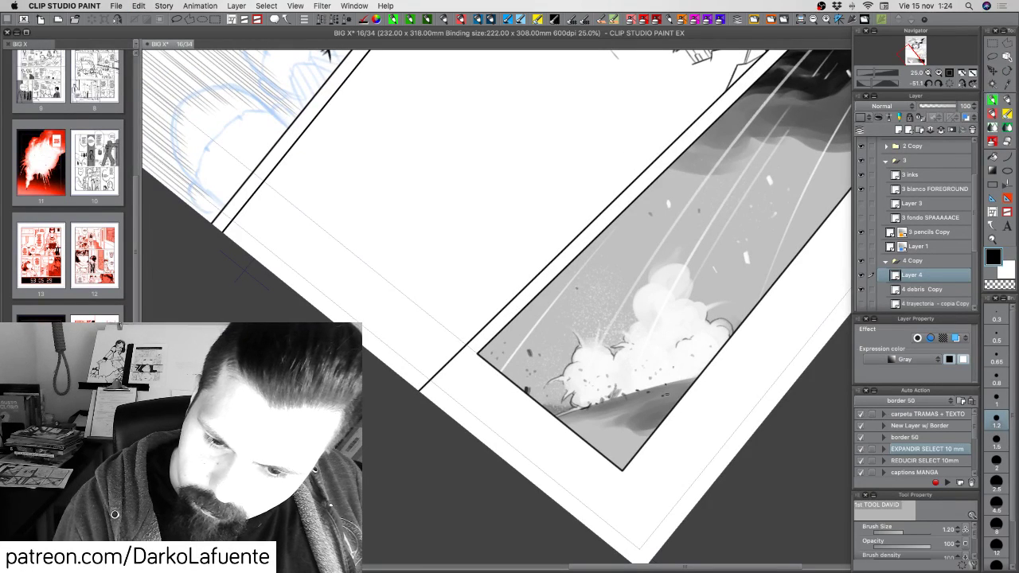
mouse_move(634, 295)
mouse_down()
mouse_move(647, 322)
mouse_move(632, 335)
mouse_up()
key(super+z)
Ink thin inner contour lines in the small cloud with the 0.8 pen, undoing the first spiral attempts.
shift+drag(677, 410, 537, 509)
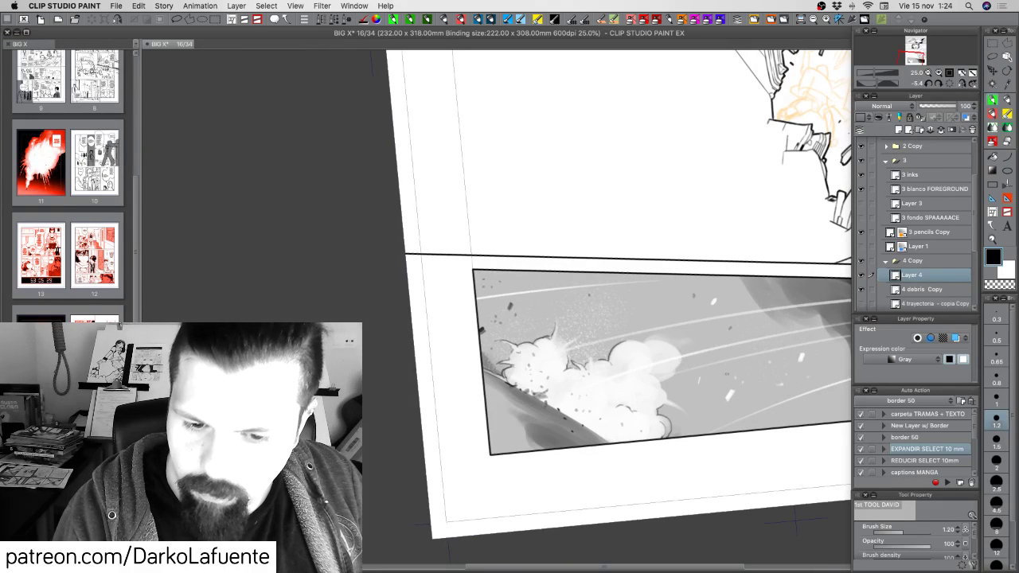
mouse_move(509, 369)
mouse_down()
mouse_move(513, 385)
mouse_move(548, 376)
mouse_up()
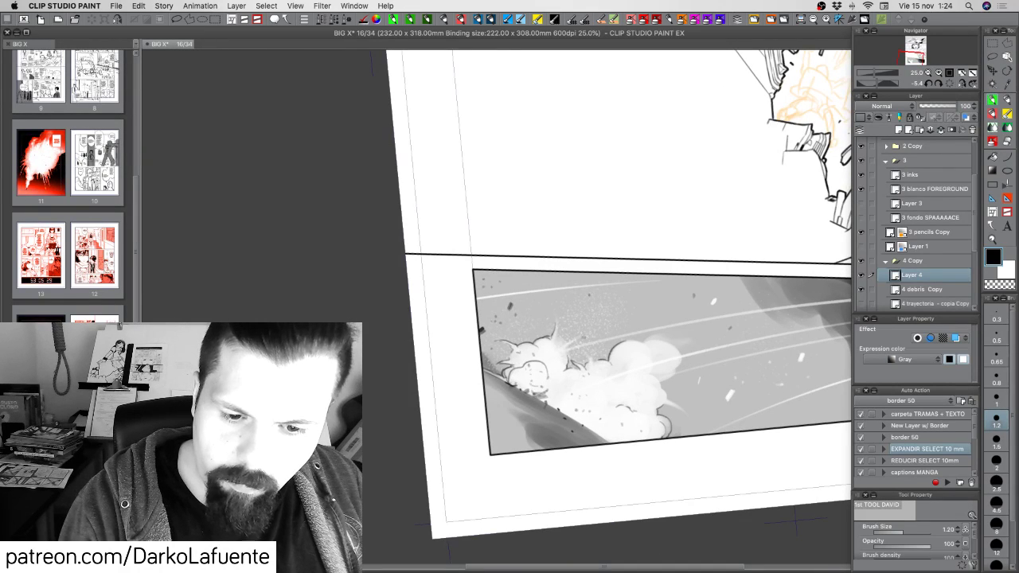
click(996, 375)
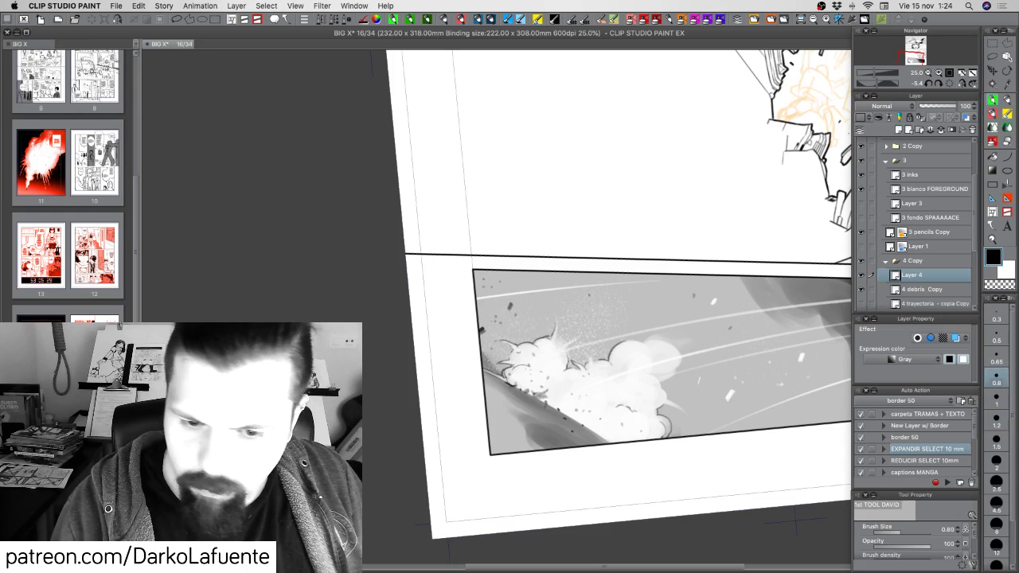
mouse_move(511, 370)
mouse_down()
mouse_move(511, 383)
mouse_move(530, 371)
mouse_move(522, 375)
mouse_up()
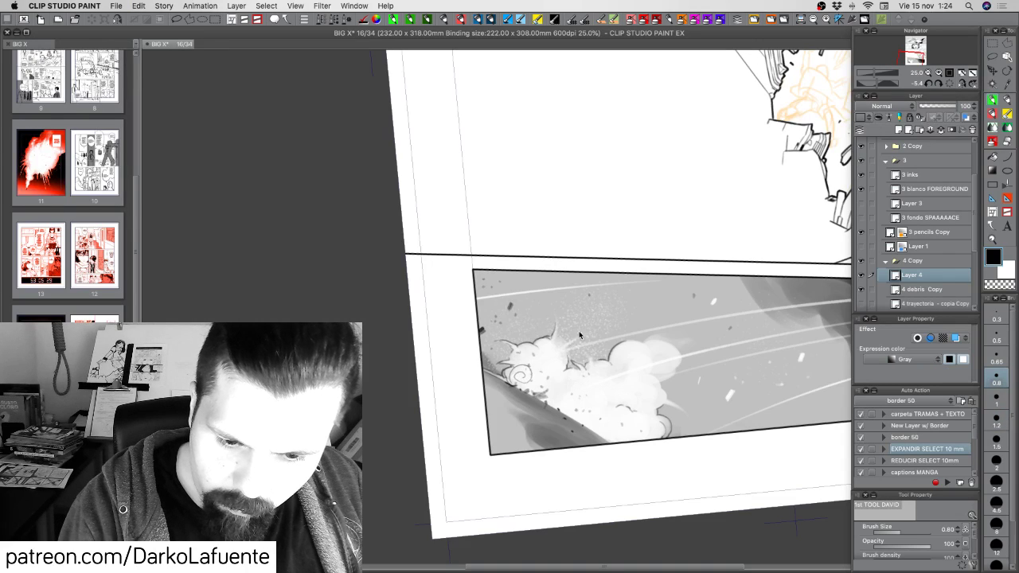
key(super+z)
key(super+z)
key(super+z)
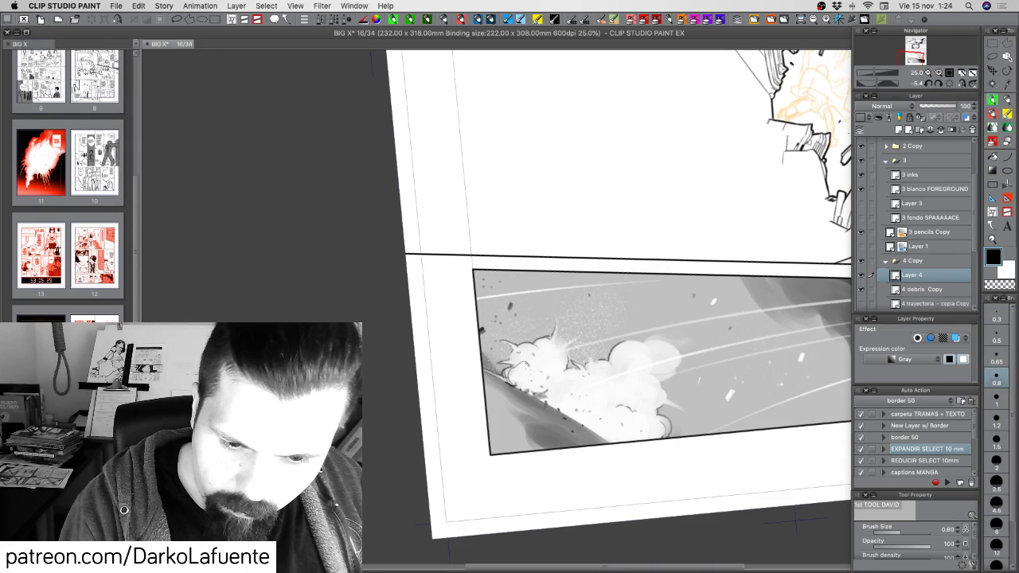
mouse_move(529, 364)
mouse_down()
mouse_move(535, 372)
mouse_move(515, 365)
mouse_up()
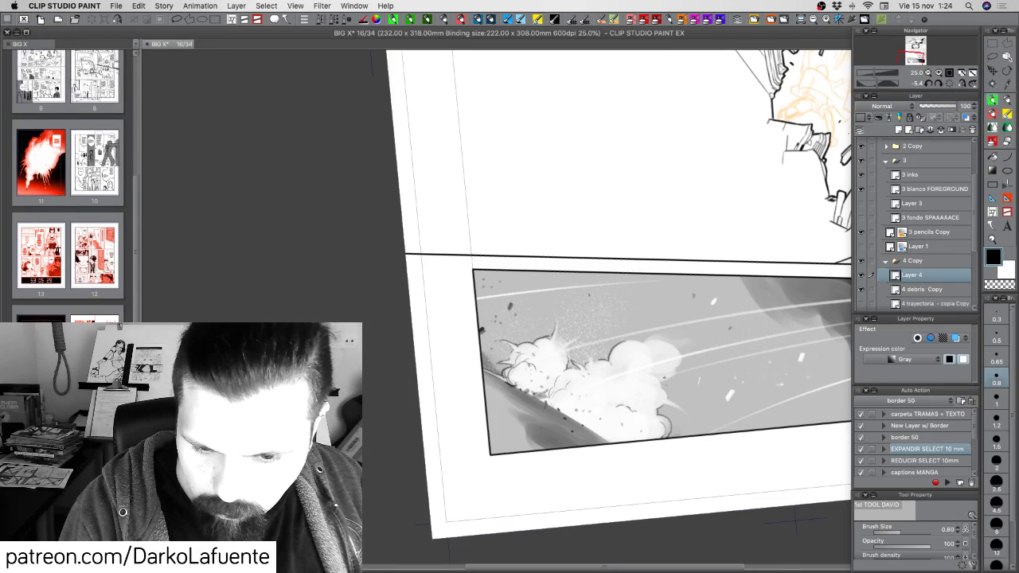
Ink thin curls and inner contours across the large explosion cloud with the 0.8 pen, undoing one misplaced curve.
drag(644, 386, 650, 407)
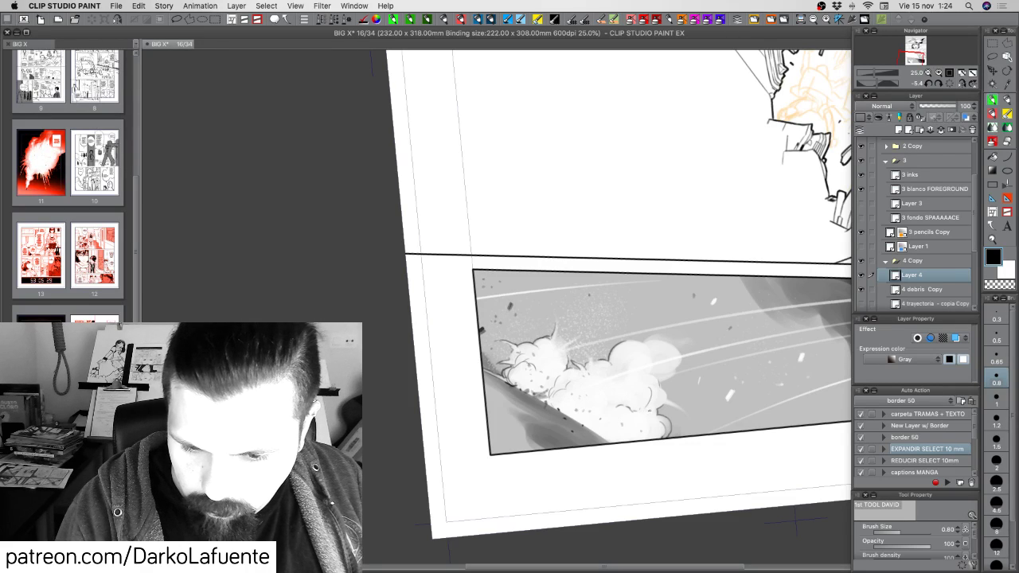
key(super+z)
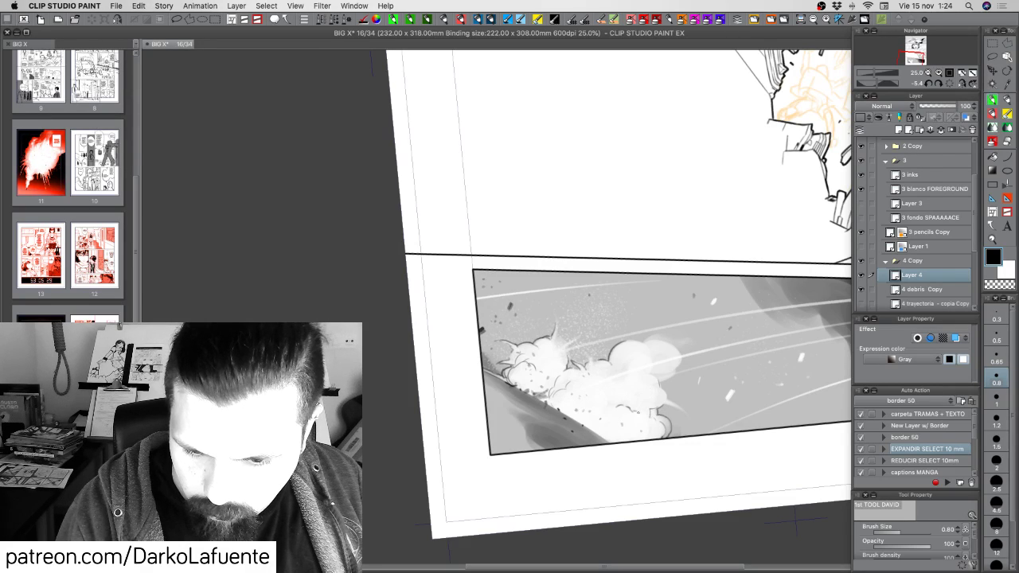
mouse_move(638, 412)
mouse_down()
mouse_move(647, 440)
mouse_move(658, 436)
mouse_up()
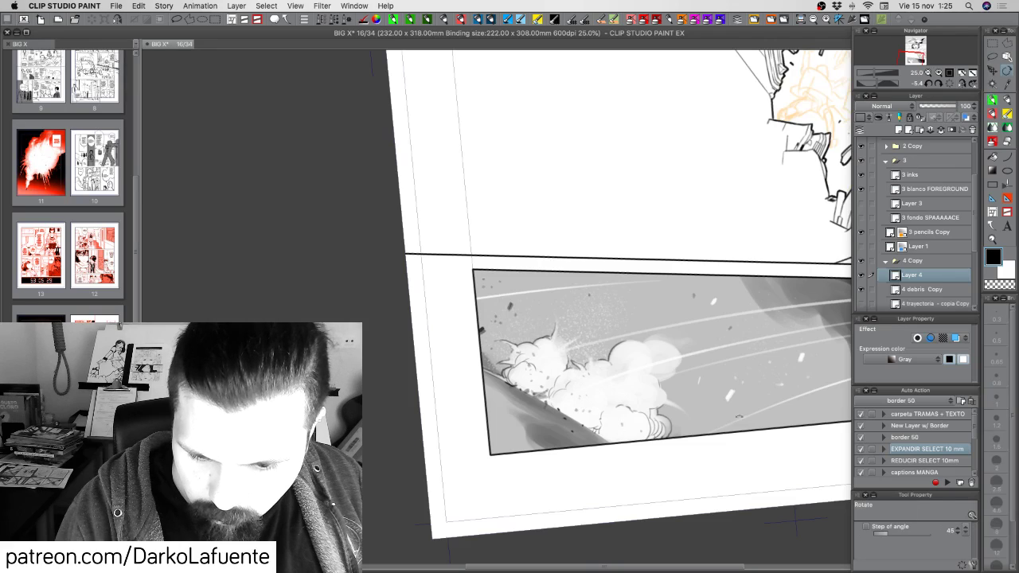
drag(632, 358, 646, 333)
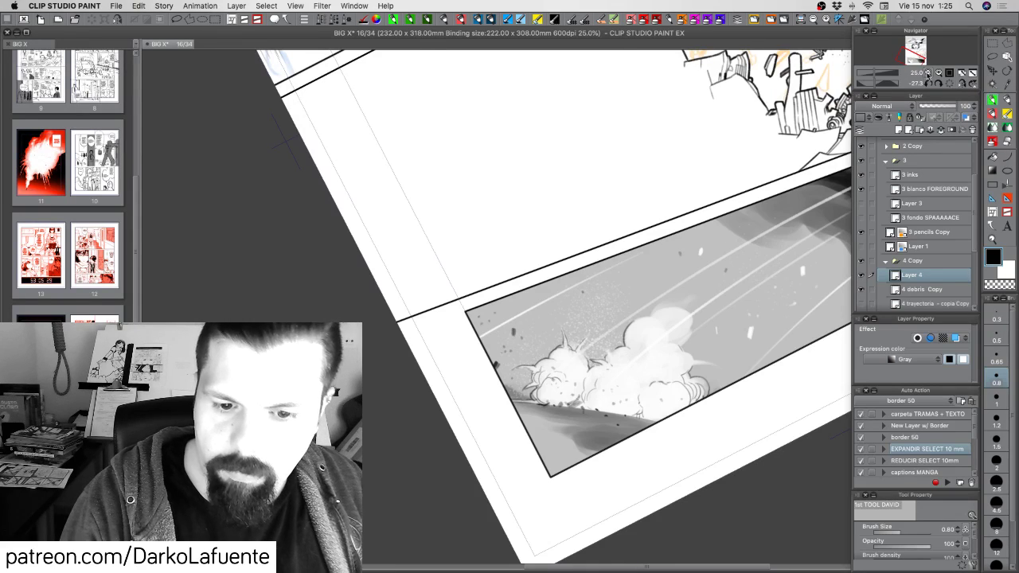
Compare the bottom panel's explosion with Layer 4 hidden and shown.
click(927, 73)
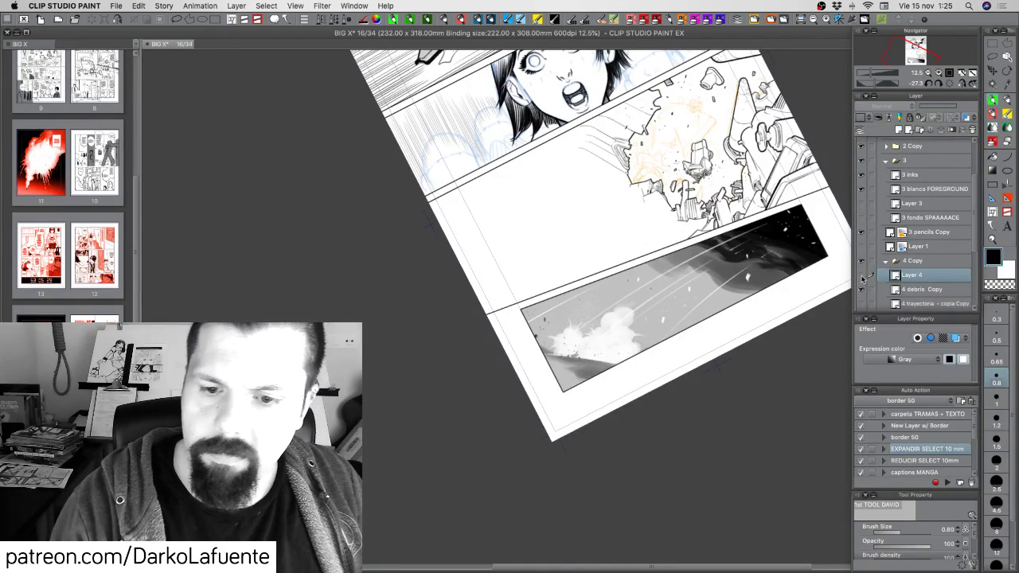
click(861, 276)
click(861, 275)
click(861, 276)
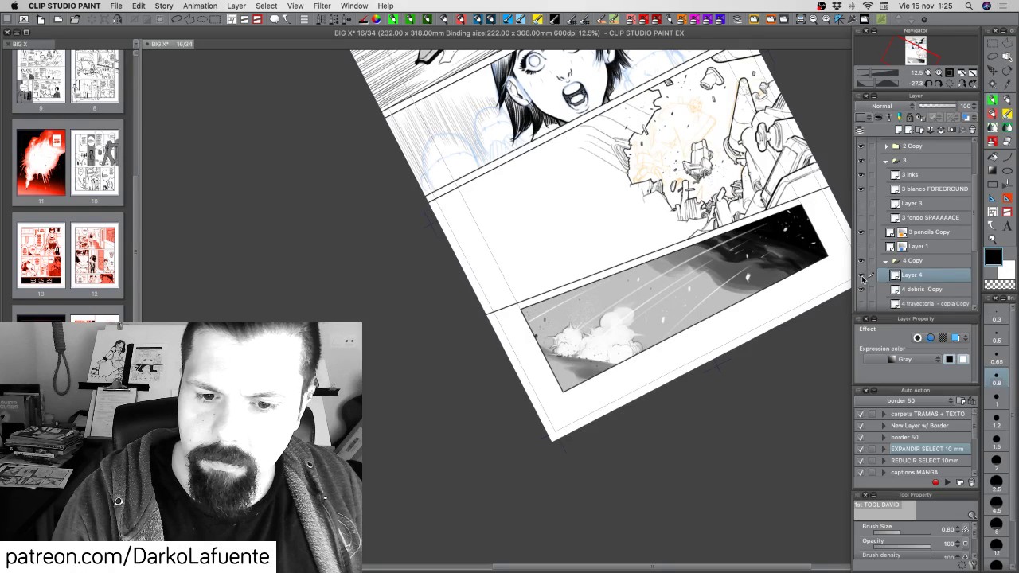
click(861, 275)
click(861, 275)
click(862, 277)
click(862, 276)
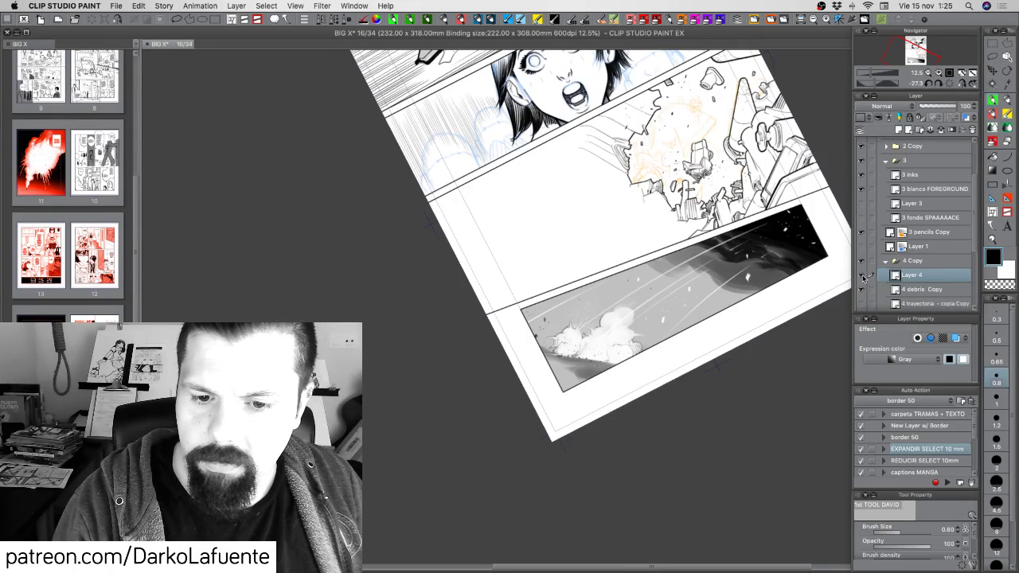
Straighten the page view, compare the bottom panel with Layer 4 hidden and shown, and save the page with it hidden.
click(862, 276)
key(r)
drag(823, 321, 672, 483)
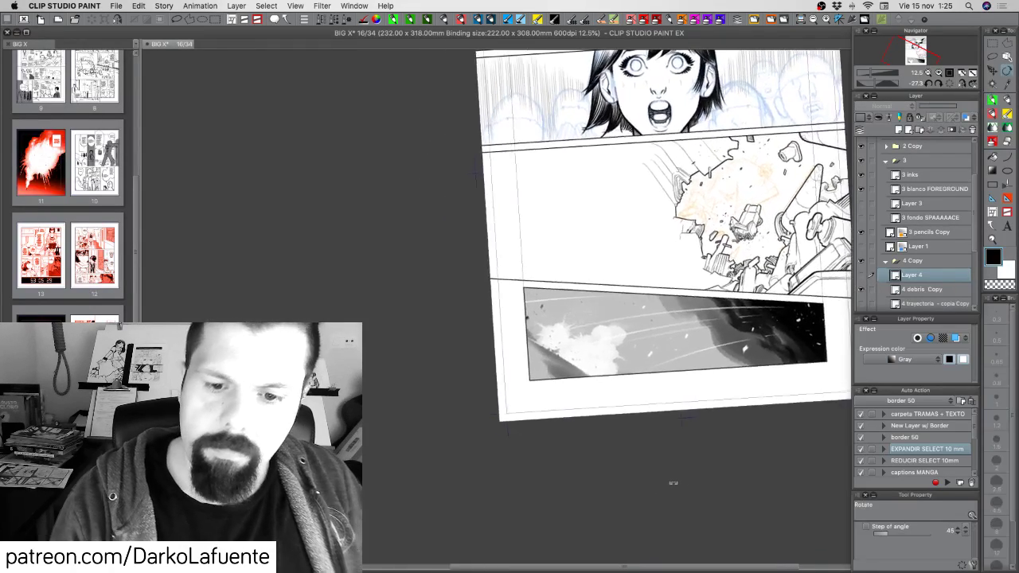
key(p)
click(949, 85)
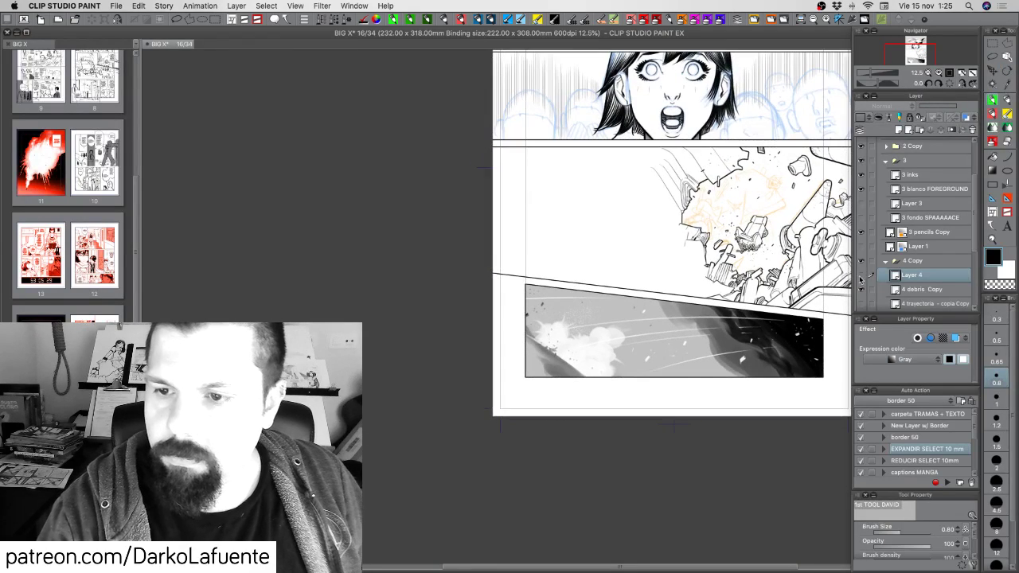
click(861, 275)
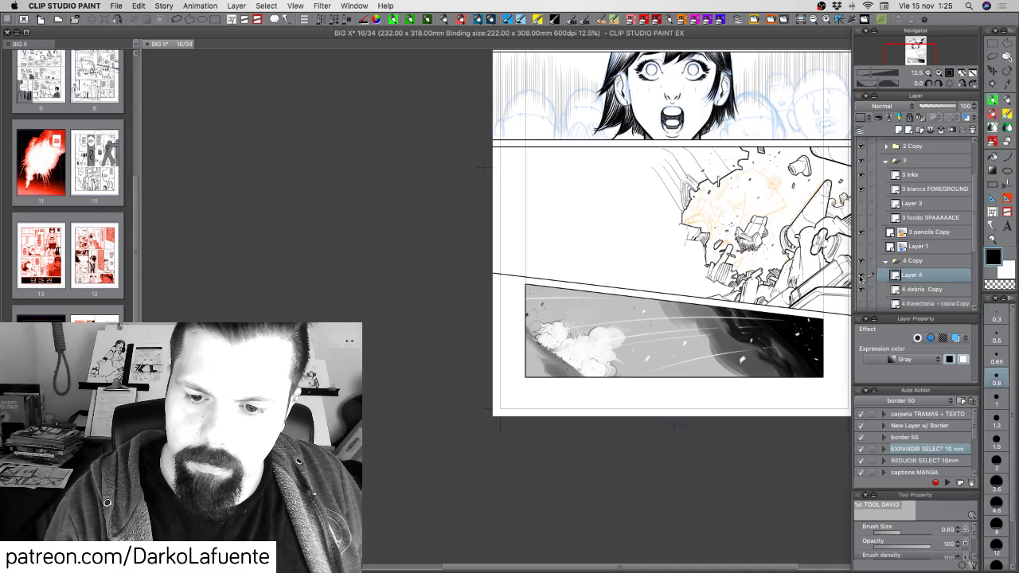
click(860, 275)
click(860, 277)
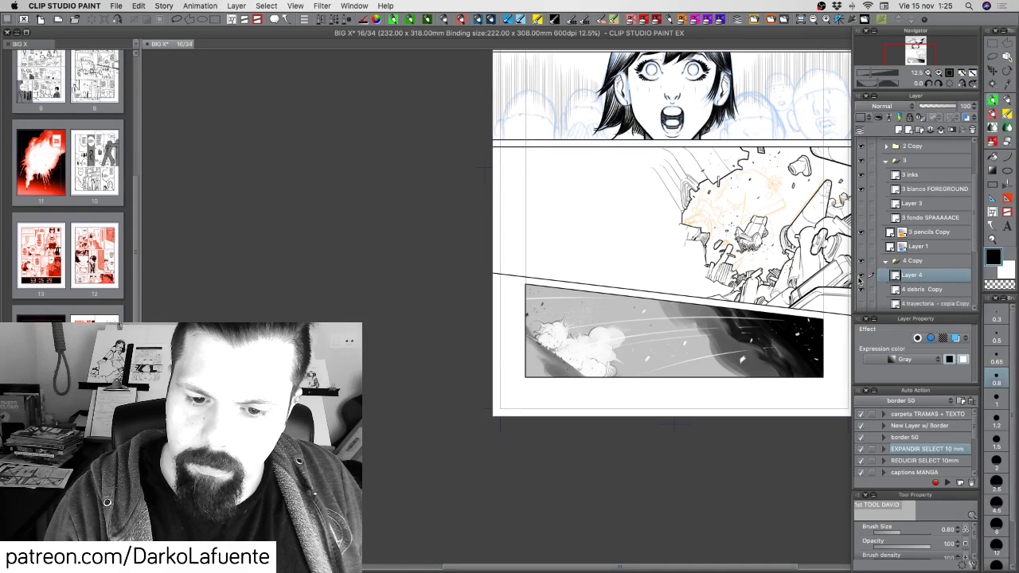
scroll(670, 354, right, 1)
scroll(671, 354, right, 3)
scroll(671, 354, up, 1)
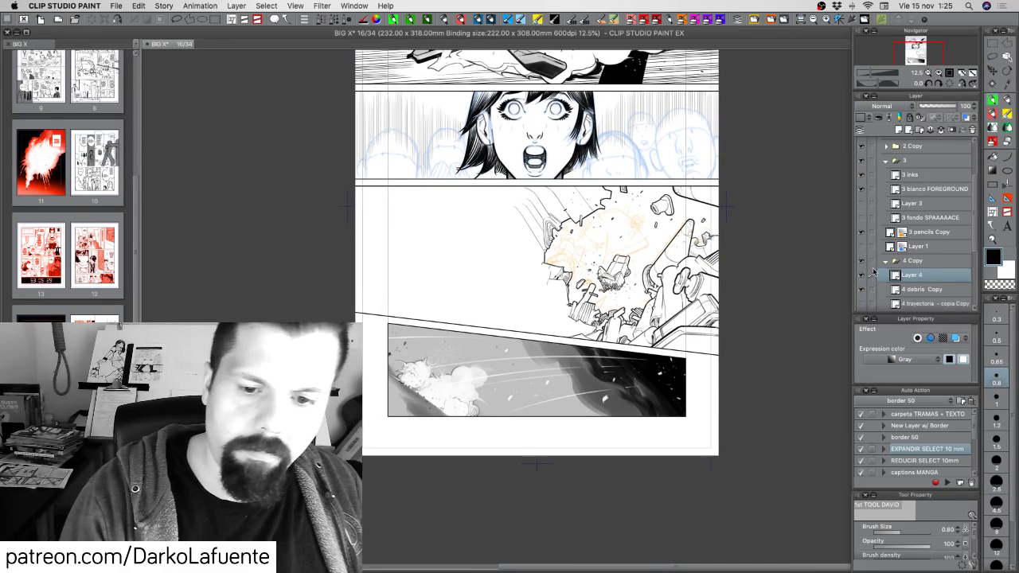
click(860, 276)
click(860, 276)
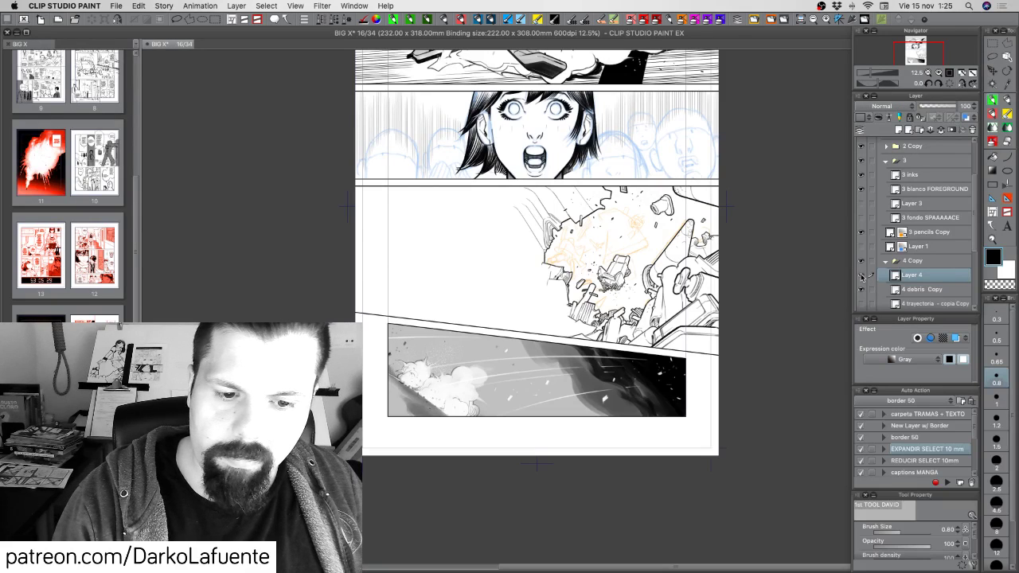
click(860, 276)
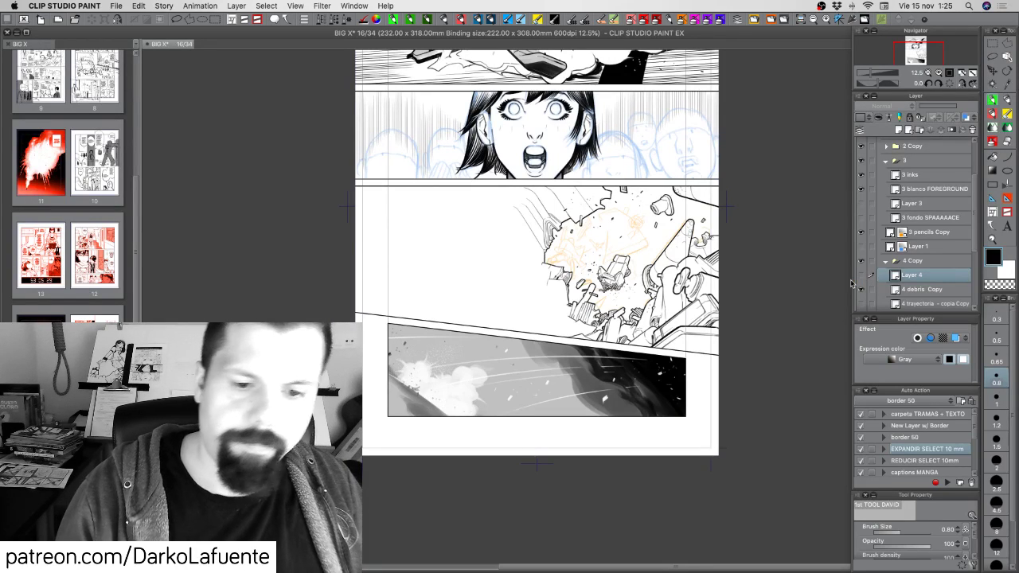
key(super+s)
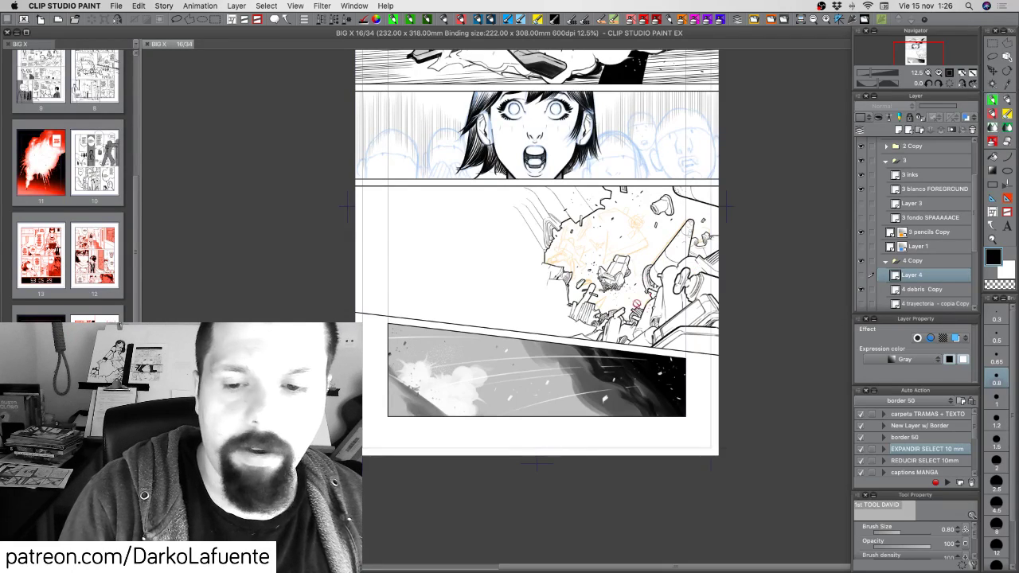
Show Layer 4 again over the bottom panel's explosion and collapse the 4 Copy folder.
drag(675, 295, 660, 353)
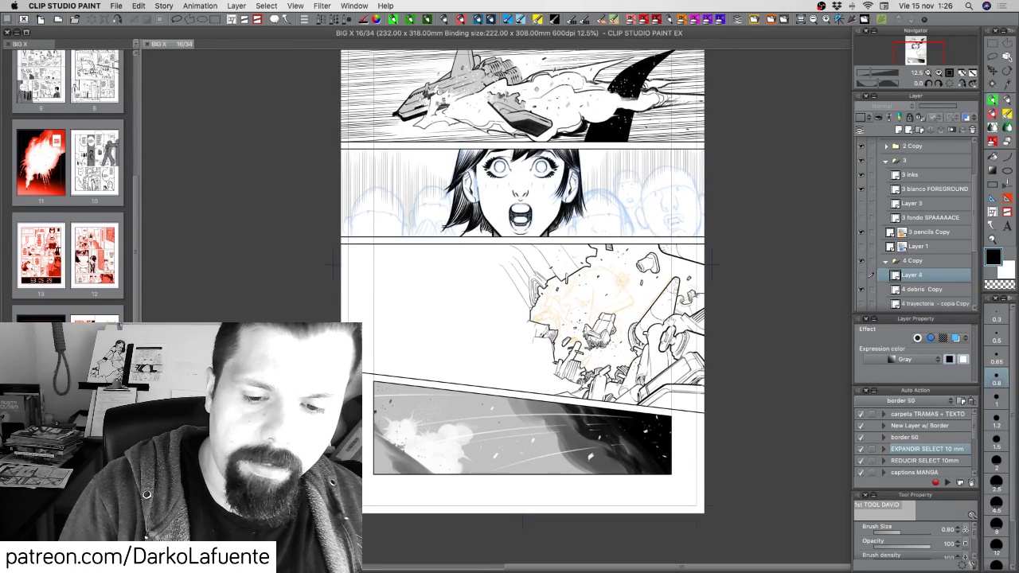
click(861, 275)
click(863, 275)
click(864, 276)
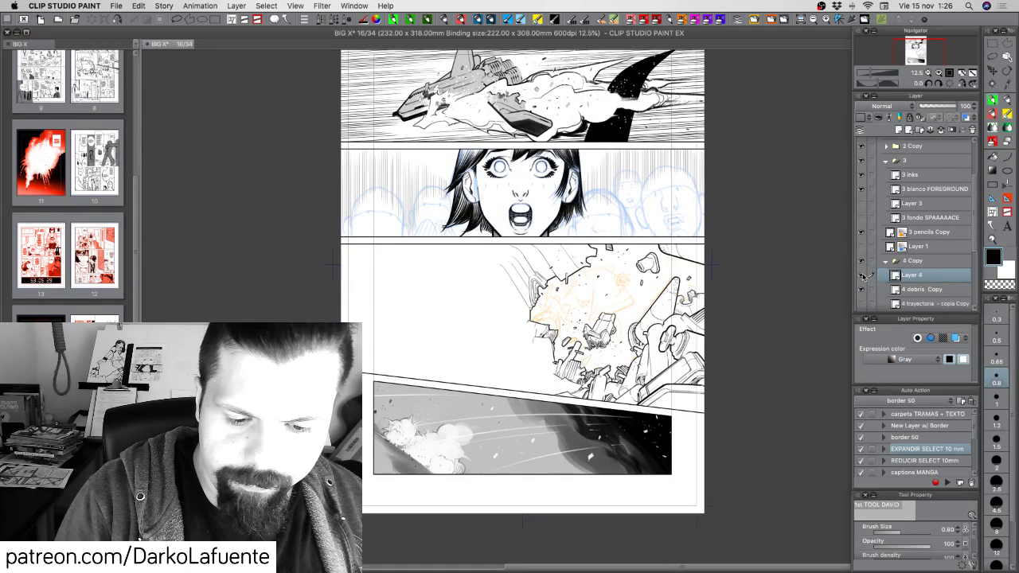
click(862, 276)
click(864, 276)
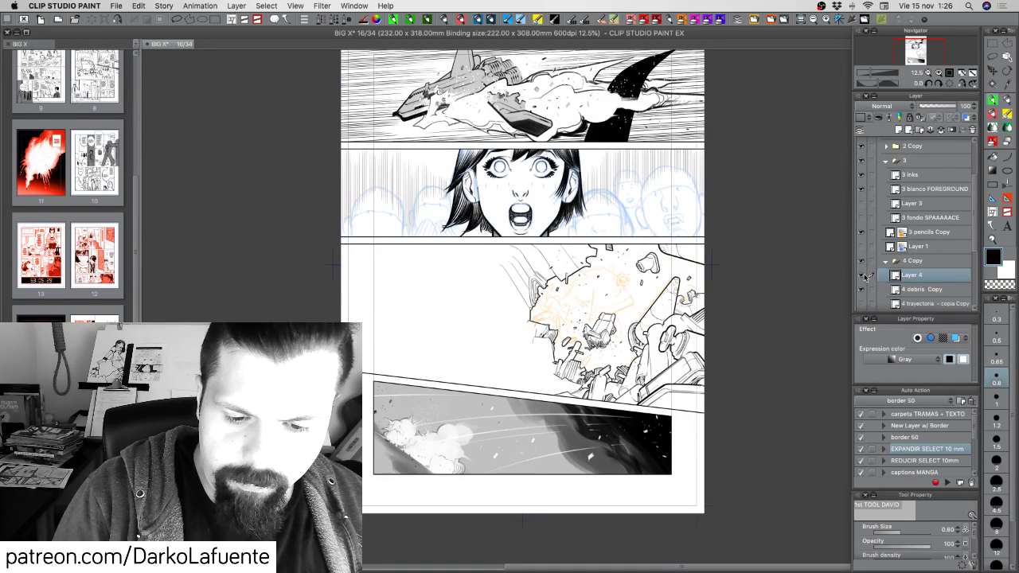
click(886, 260)
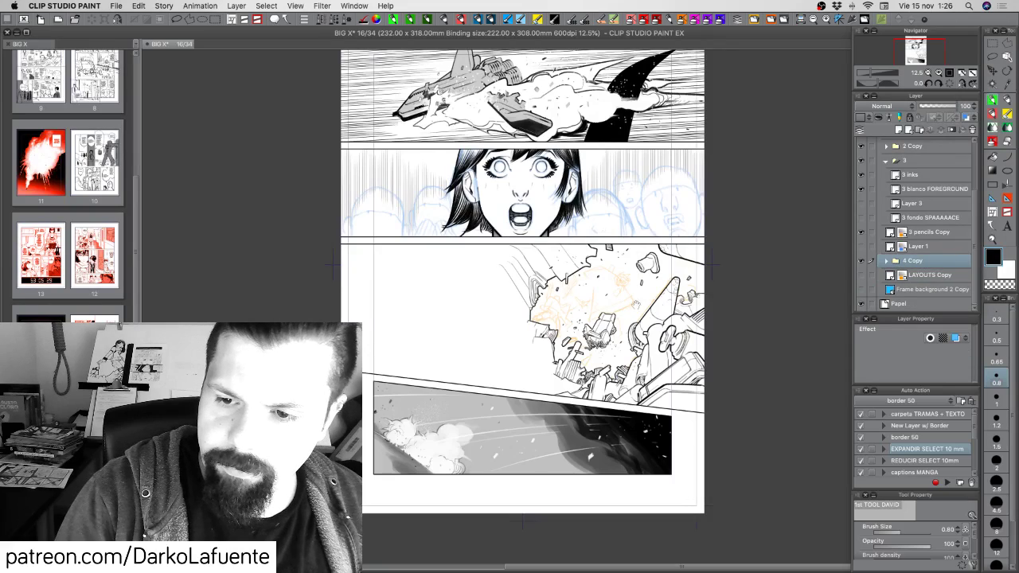
Check the third panel with Layer 3 and the black space background layer shown, and hide both again.
scroll(634, 249, up, 2)
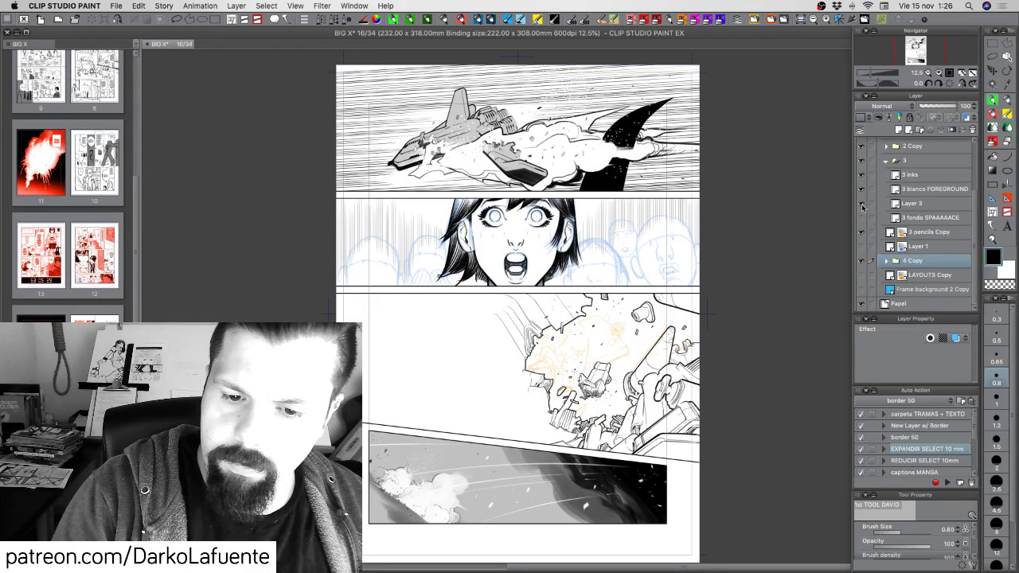
click(907, 206)
click(862, 217)
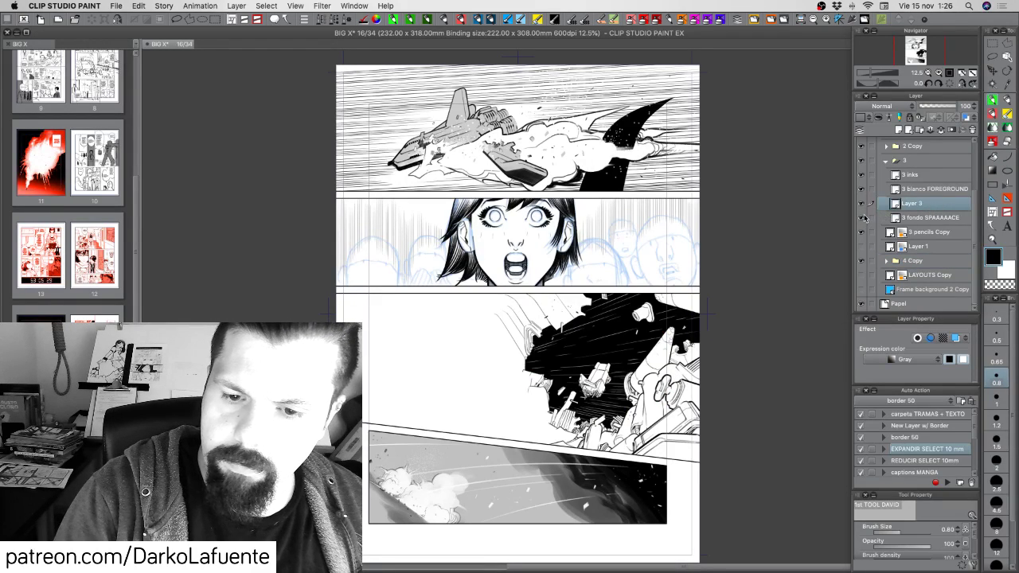
click(863, 205)
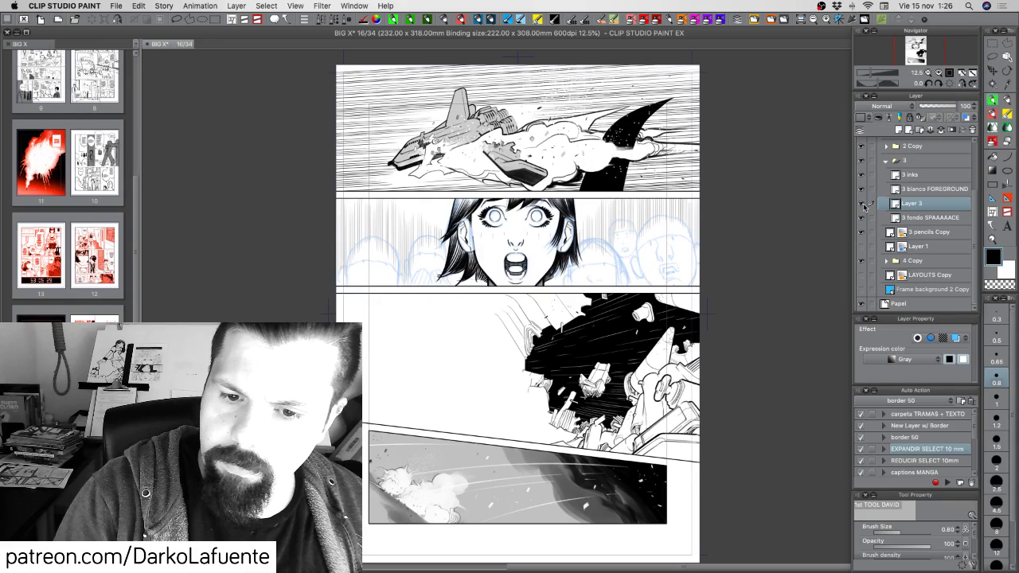
click(864, 208)
click(863, 217)
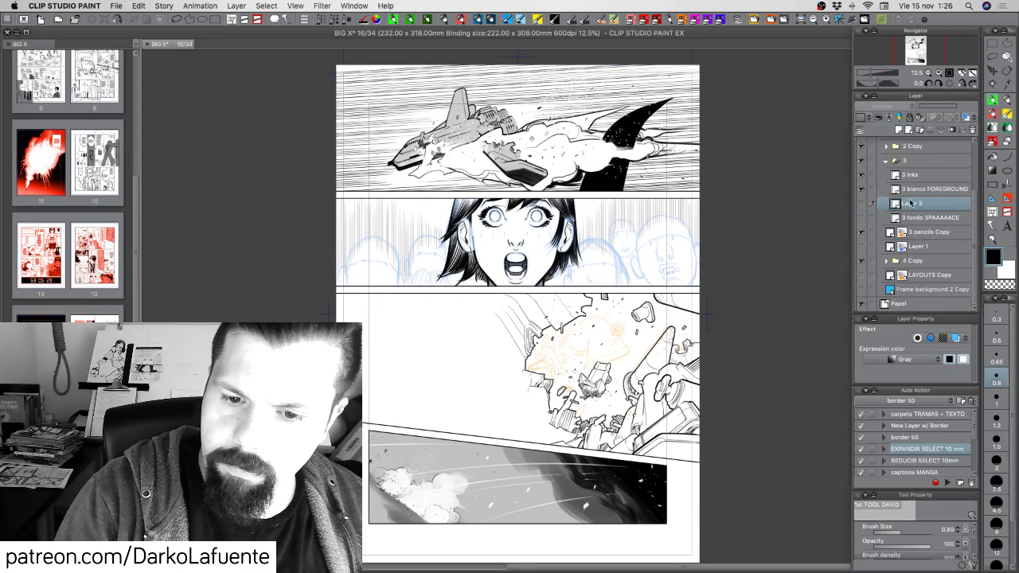
Hide the white foreground layer in folder 3 to expose the third panel's orange pencils.
click(924, 189)
click(924, 176)
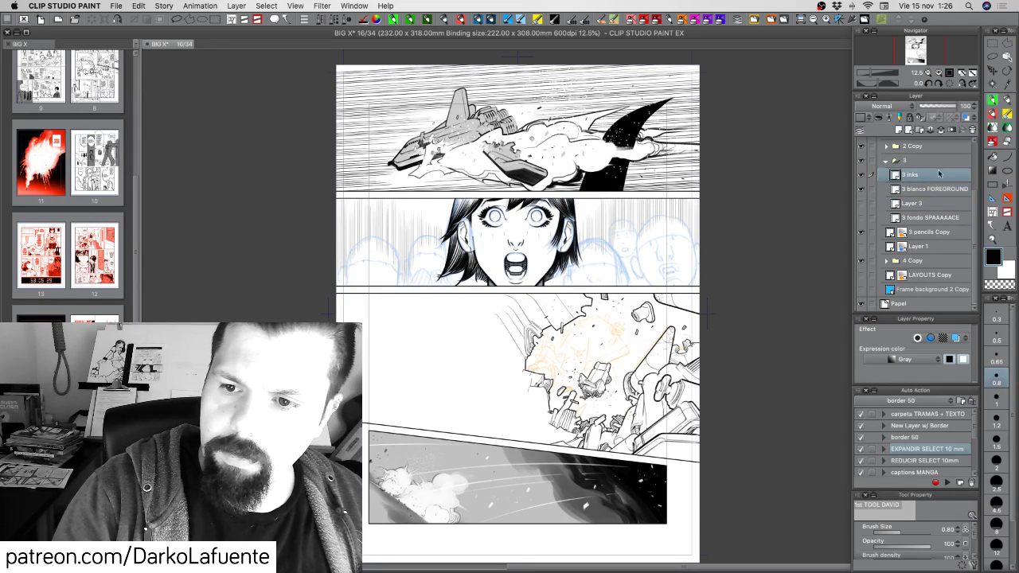
click(924, 192)
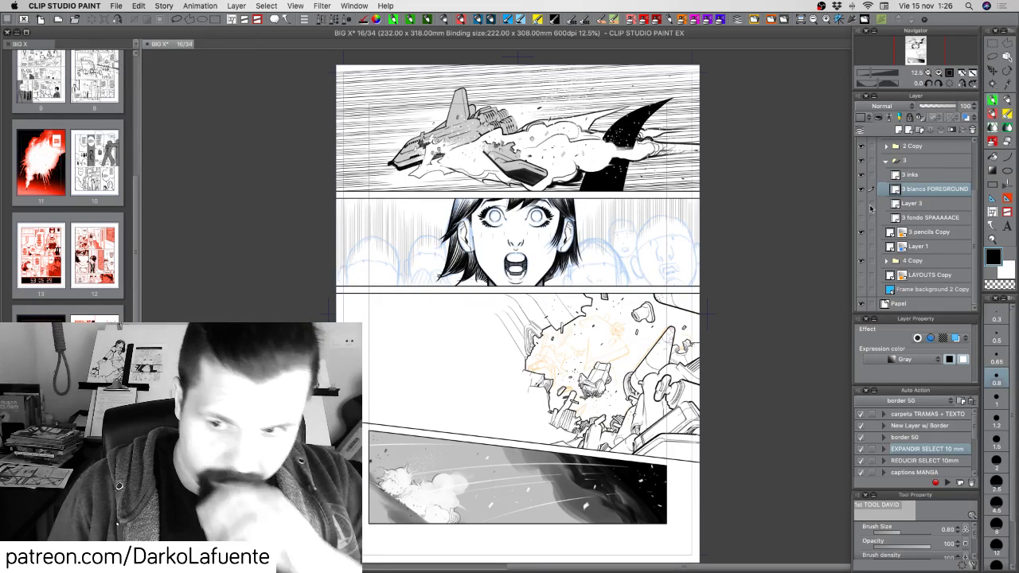
click(861, 189)
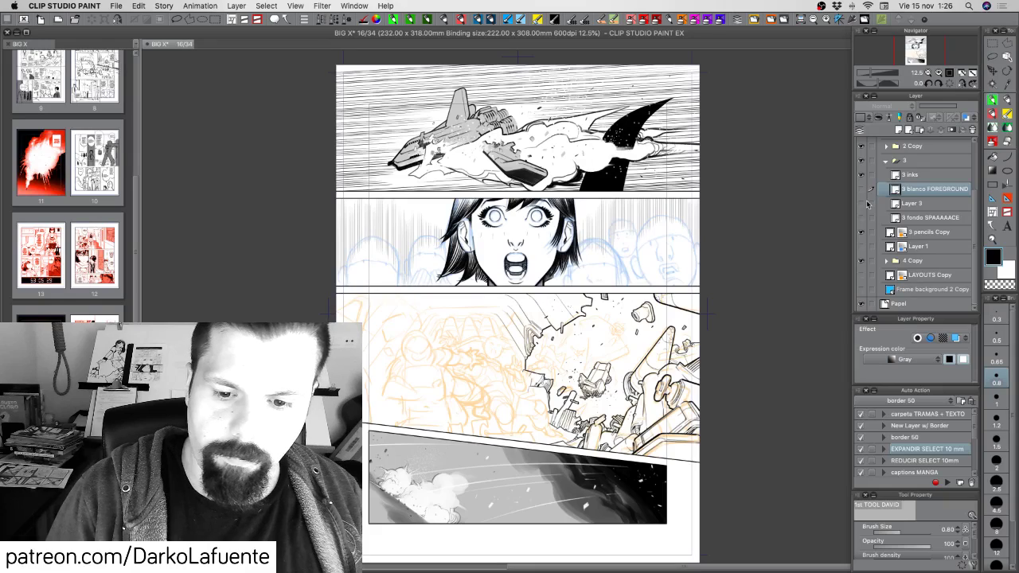
Ink the top edge of the rounded shape in the third panel's lower-left corner on the 3 inks layer with the 1.5 pen.
click(996, 439)
click(937, 72)
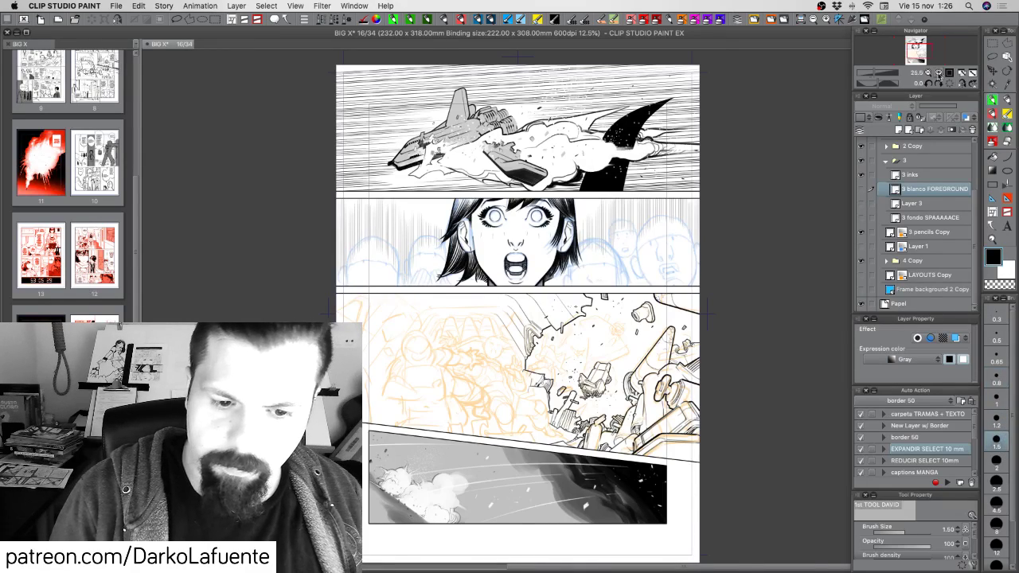
drag(488, 374, 749, 249)
key(r)
drag(718, 348, 725, 298)
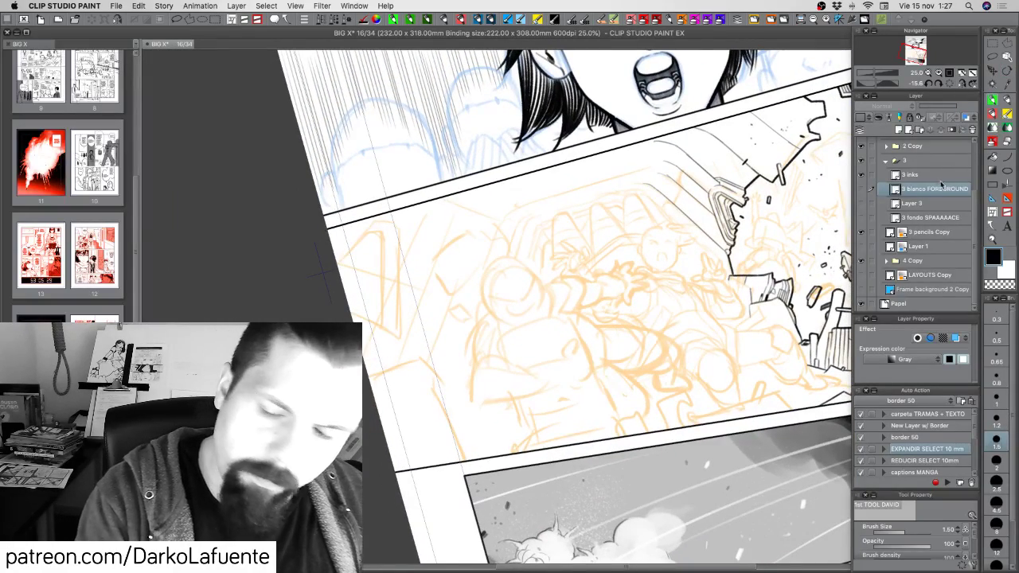
click(939, 175)
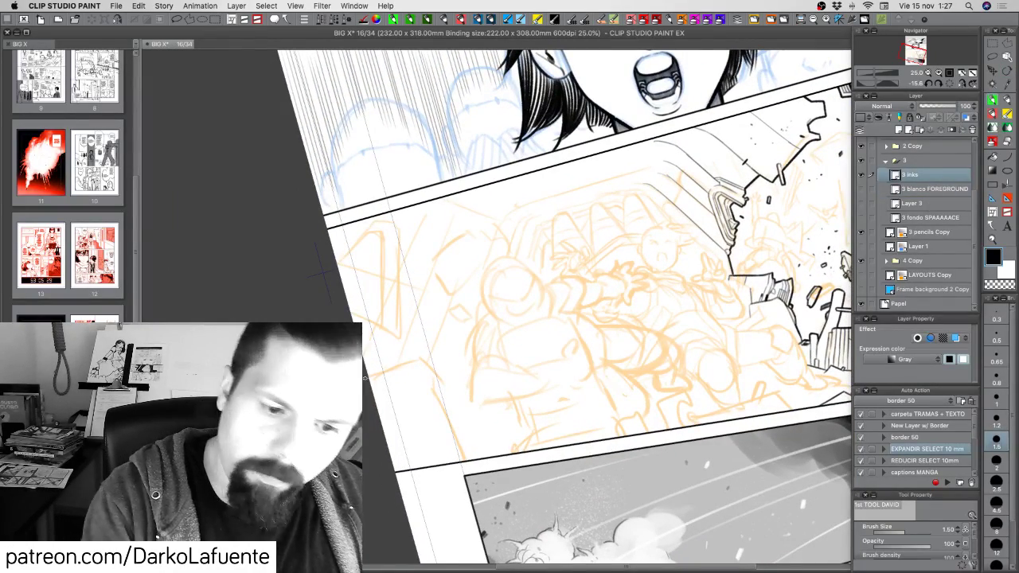
drag(430, 361, 451, 344)
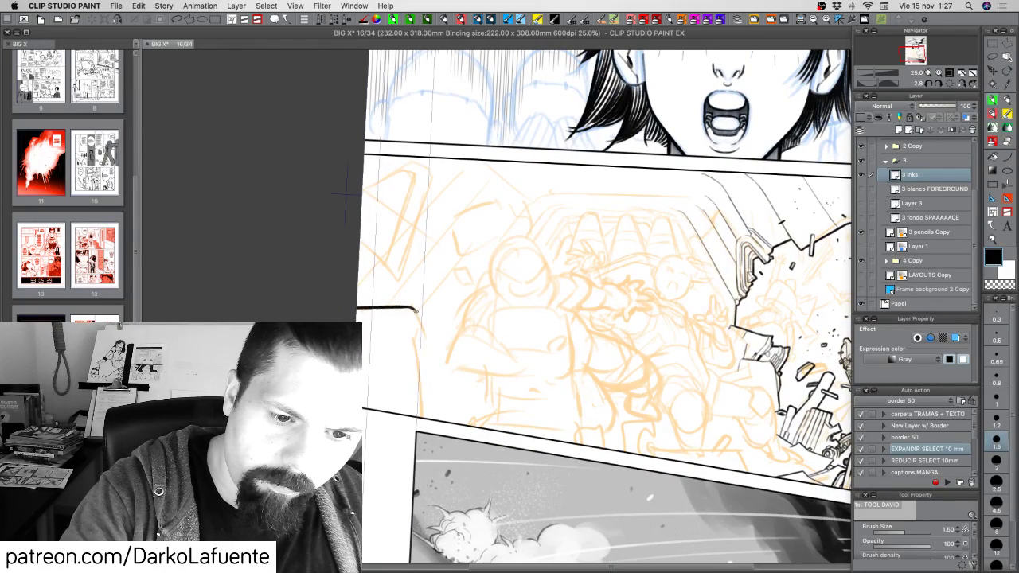
Ink the rounded shape's slanted right edge down from its corner, undoing and redrawing the stroke until it fits.
drag(419, 316, 431, 362)
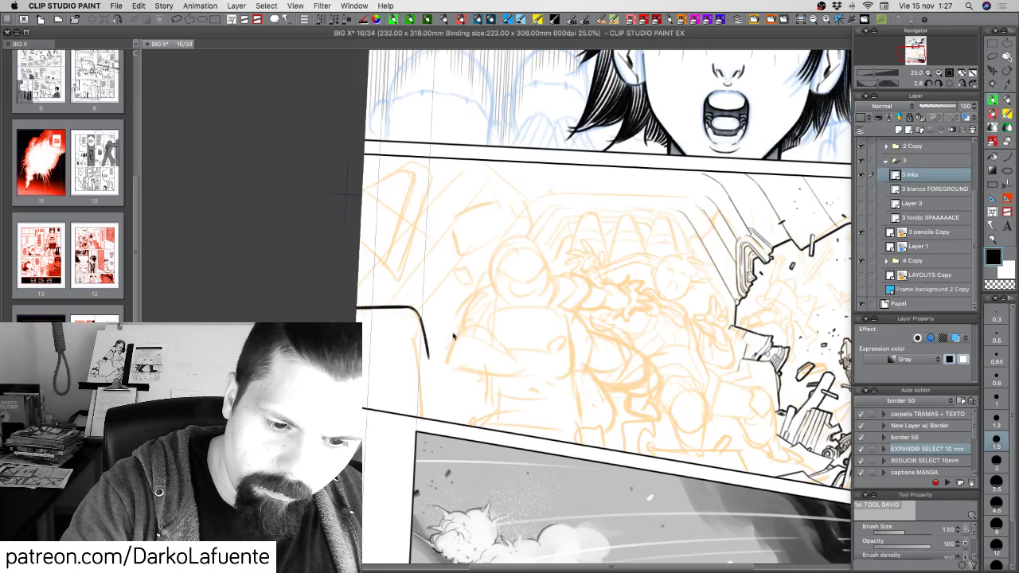
key(super+z)
drag(419, 318, 430, 368)
key(super+z)
drag(419, 319, 430, 366)
key(super+z)
drag(418, 314, 429, 367)
key(super+z)
drag(420, 321, 432, 367)
key(super+z)
key(super+z)
drag(421, 321, 432, 370)
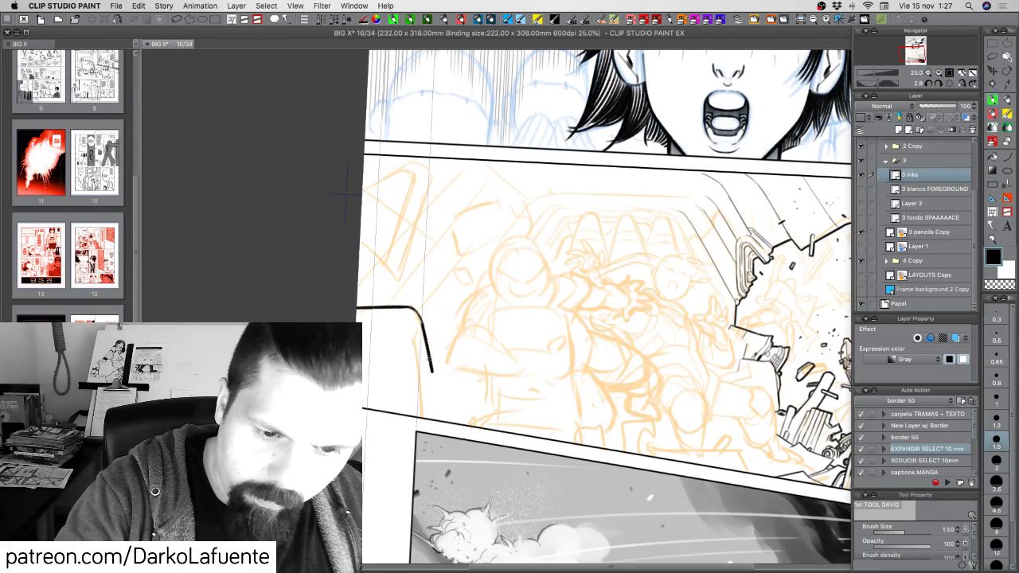
key(super+z)
mouse_move(421, 322)
mouse_down()
mouse_move(427, 375)
mouse_move(534, 464)
mouse_move(556, 469)
mouse_move(549, 498)
mouse_move(507, 417)
mouse_up()
key(shift+space)
key(shift+space)
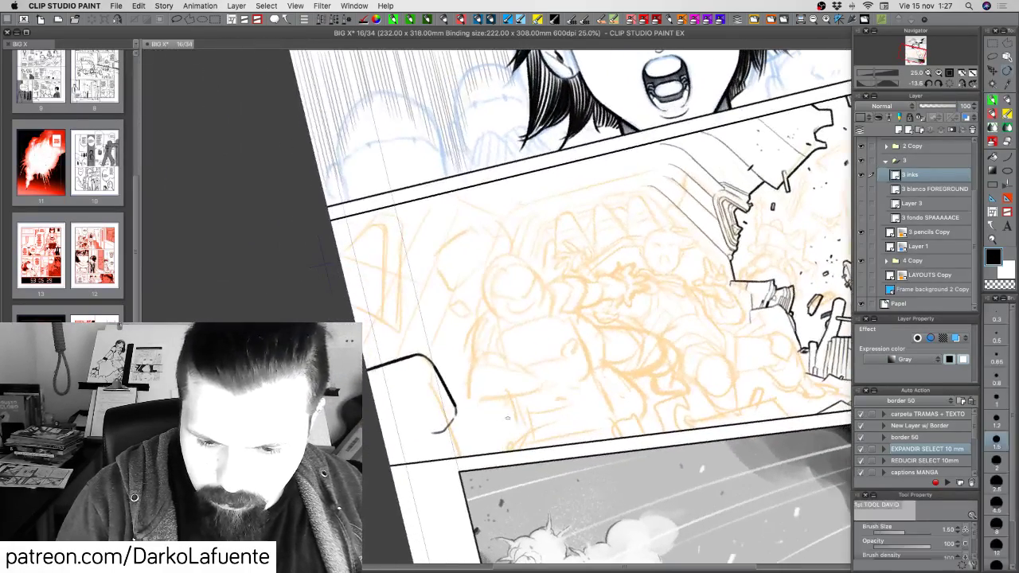
drag(386, 445, 429, 432)
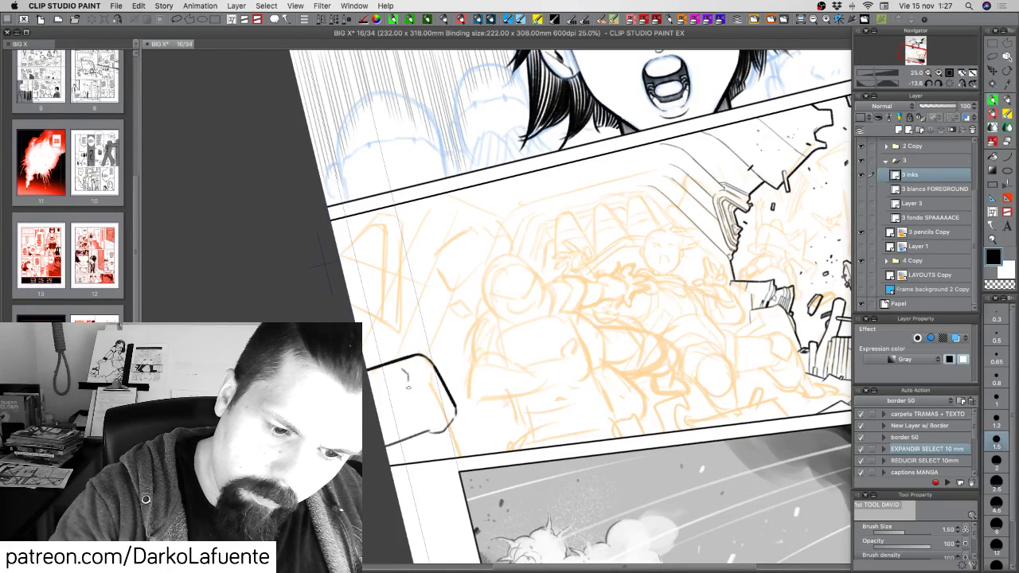
drag(409, 374, 407, 385)
key(super+z)
key(super+z)
key(super+z)
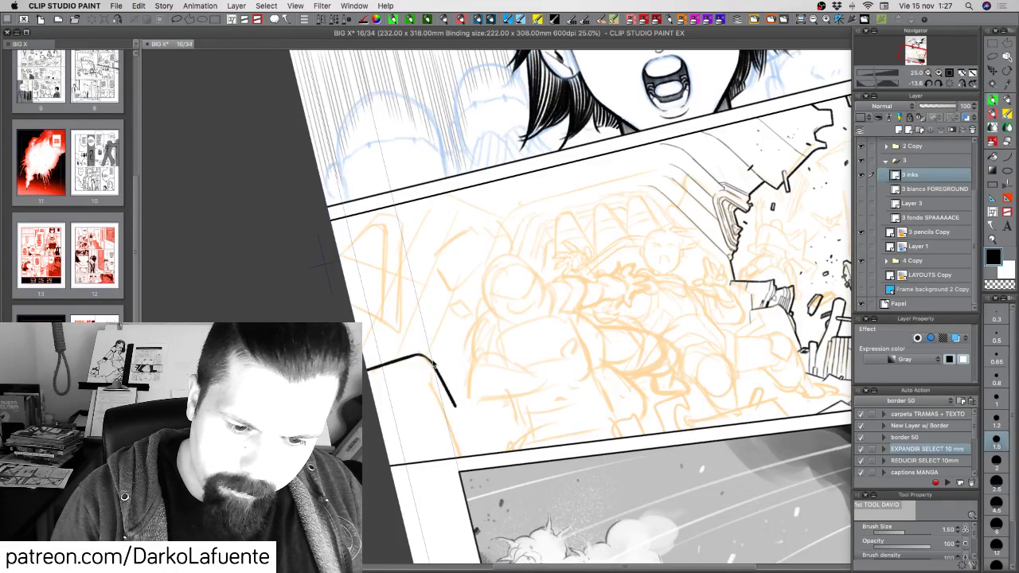
Ink an angular diamond-shaped fragment overlapping the end of the rounded shape's right edge, down to the panel's lower border.
key(r)
drag(496, 425, 502, 426)
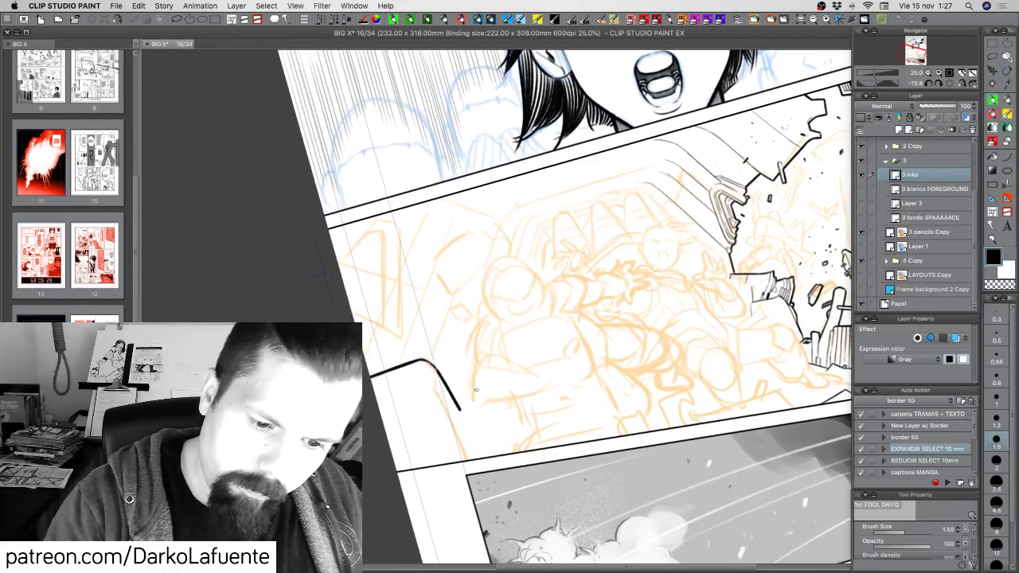
drag(469, 390, 447, 433)
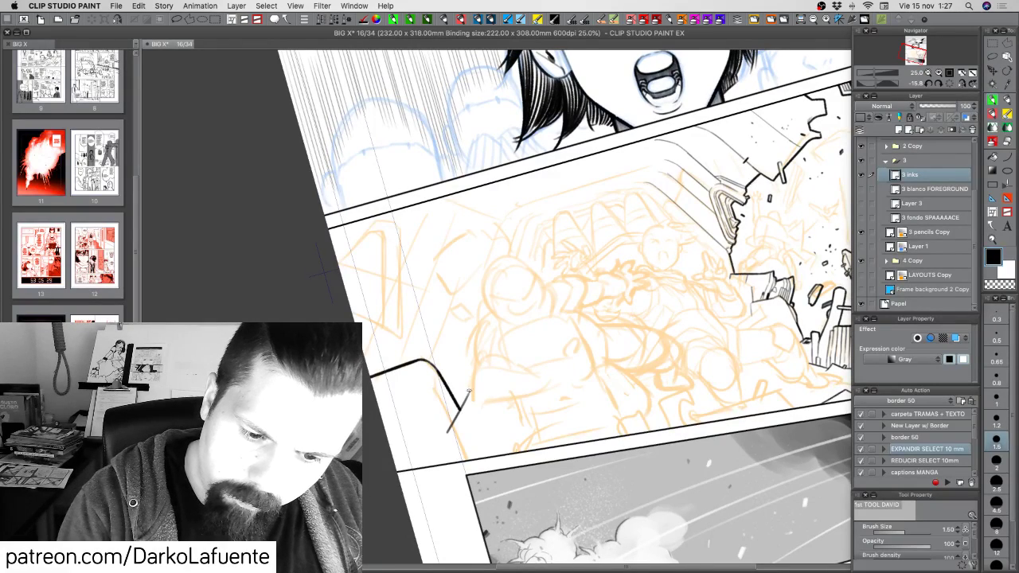
mouse_move(469, 390)
mouse_down()
mouse_move(459, 410)
mouse_move(501, 434)
mouse_move(456, 446)
mouse_move(468, 460)
mouse_move(504, 444)
mouse_move(497, 458)
mouse_move(495, 432)
mouse_move(454, 393)
mouse_move(461, 401)
mouse_up()
key(r)
key(c)
key(c)
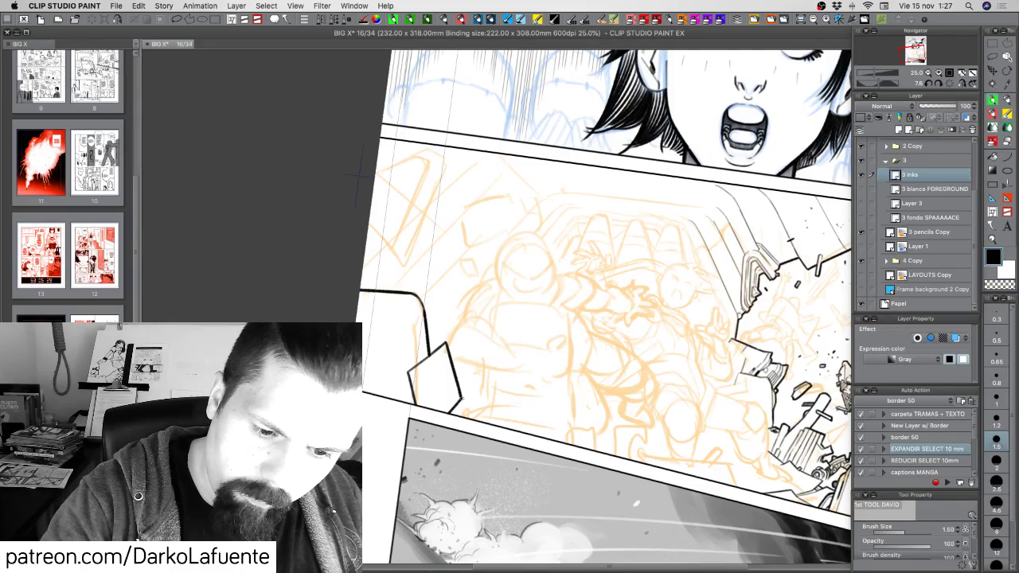
key(r)
mouse_move(621, 464)
mouse_down()
mouse_move(662, 420)
mouse_move(624, 463)
mouse_up()
key(p)
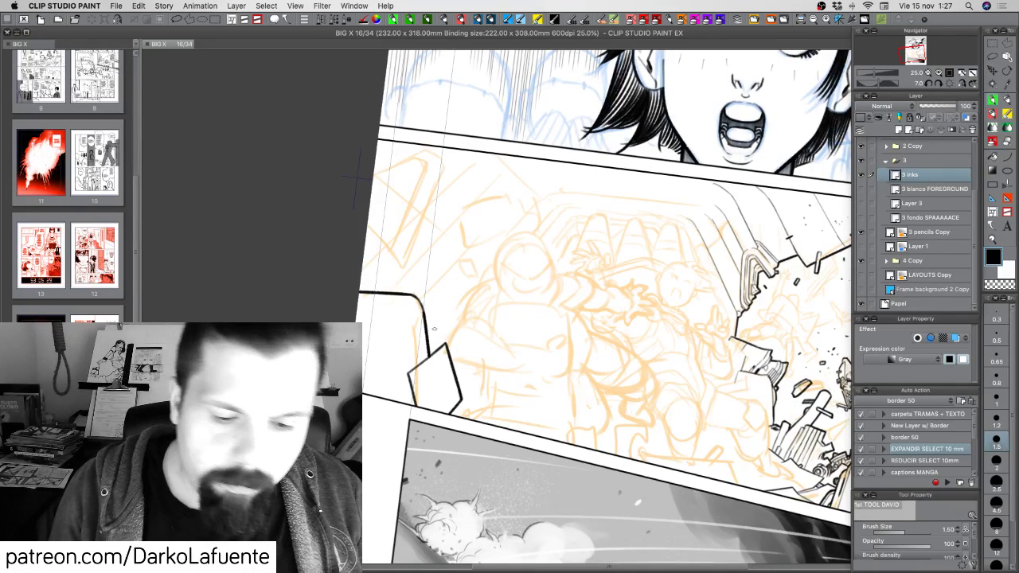
drag(436, 351, 442, 346)
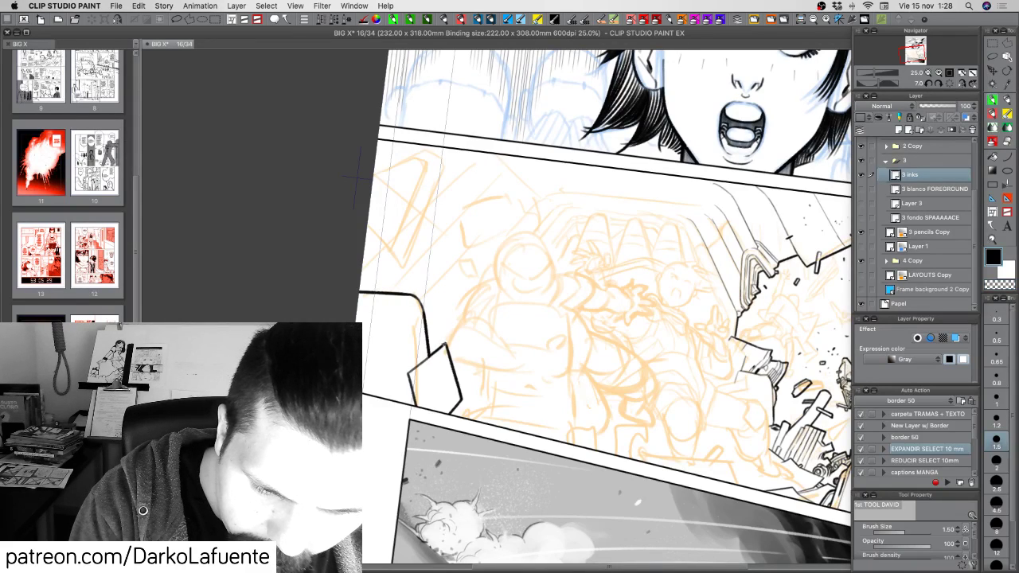
drag(439, 348, 449, 342)
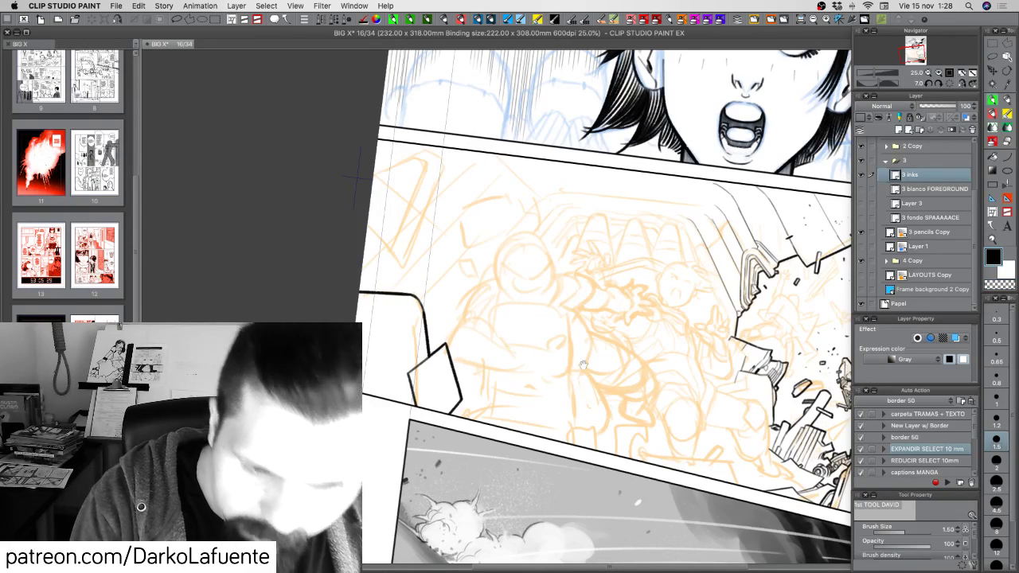
drag(599, 429, 596, 444)
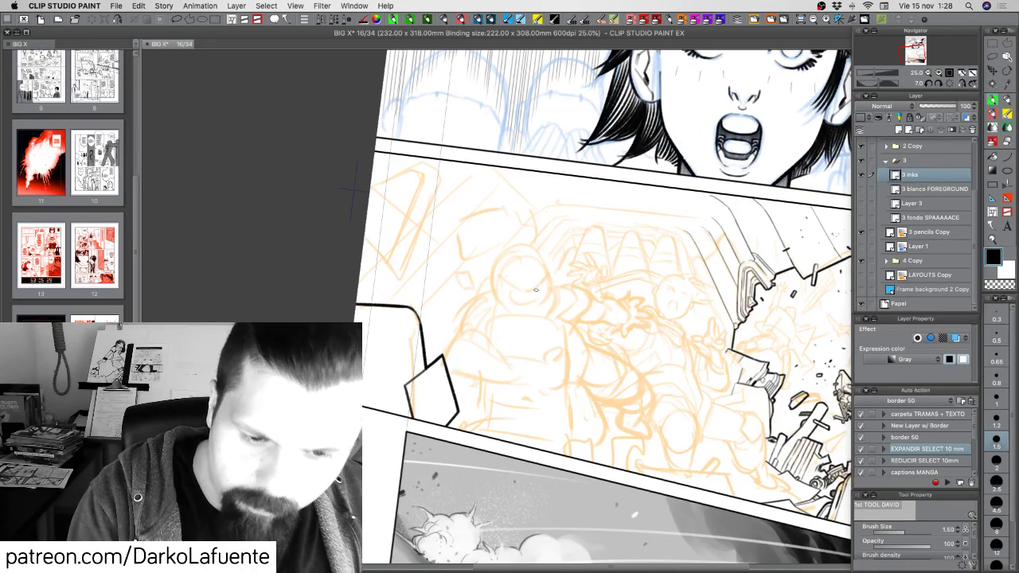
Save the page with the inked lower-left shapes of the third panel.
key(super+s)
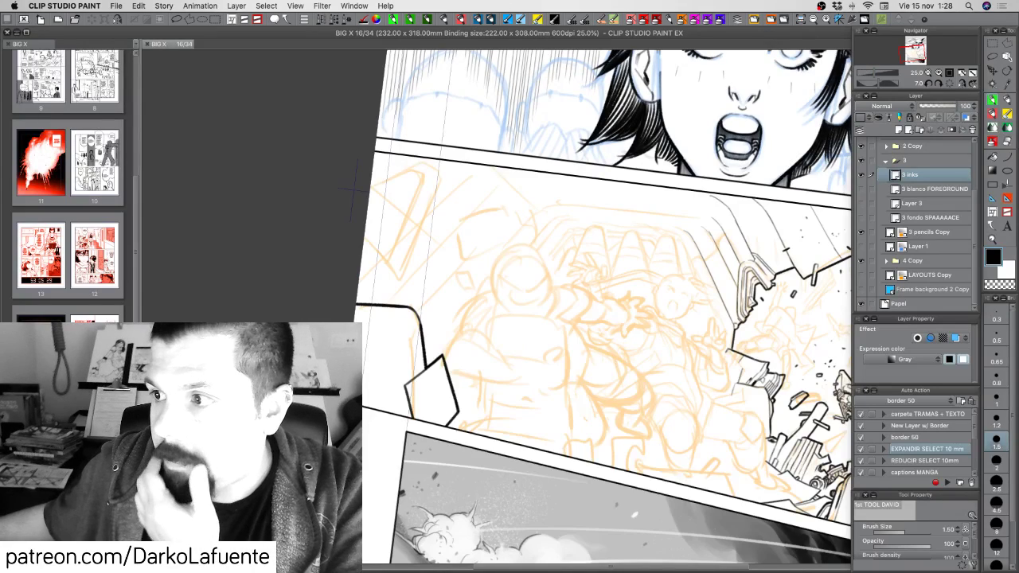
key(Tab)
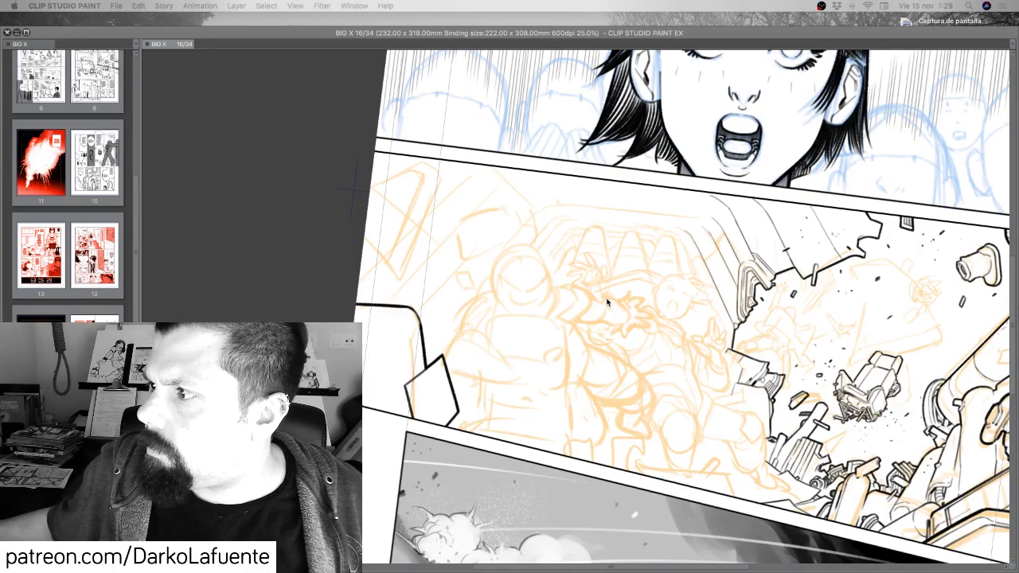
key(Tab)
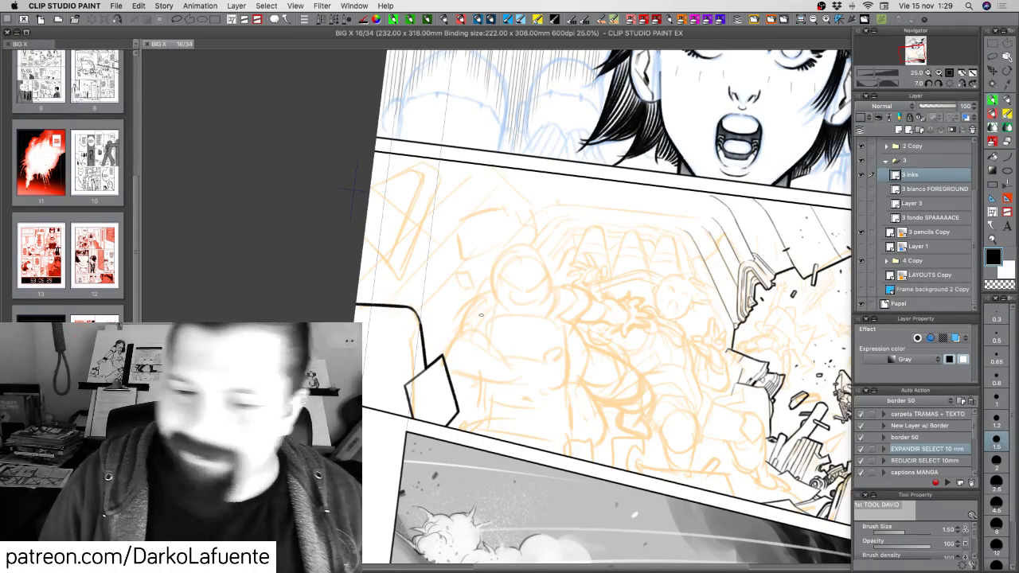
Ink the seat headrest's upper right corner in the third panel, redoing the 1.5 stroke with the 1.2 pen size.
key(r)
mouse_move(482, 373)
mouse_down()
mouse_move(495, 416)
mouse_move(510, 429)
mouse_up()
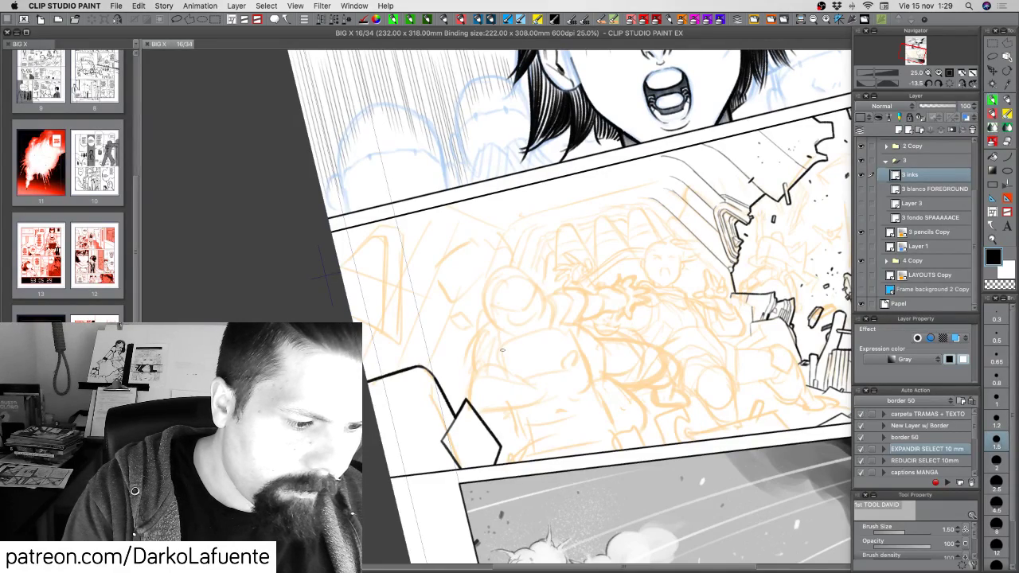
key(r)
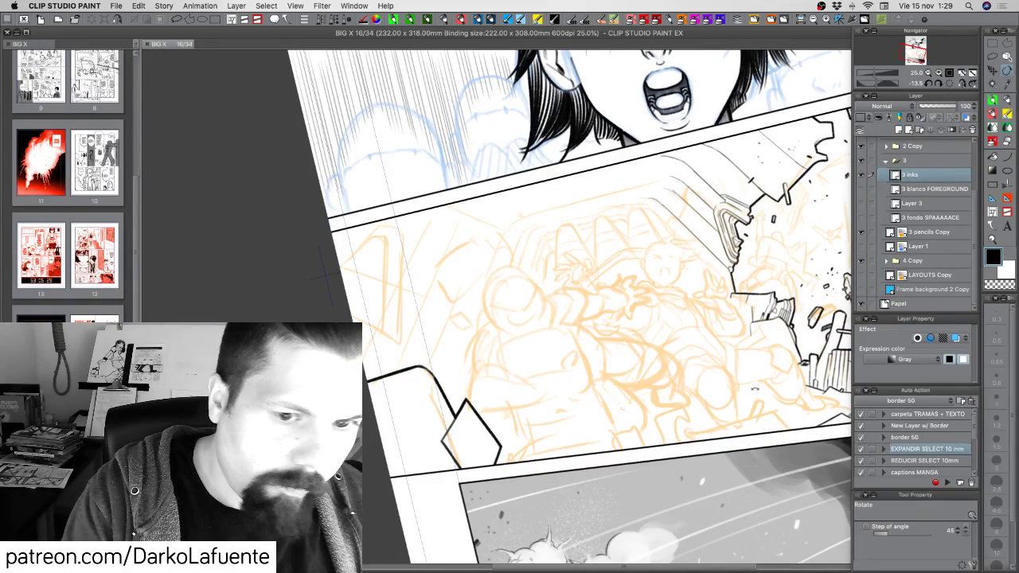
drag(756, 398, 693, 394)
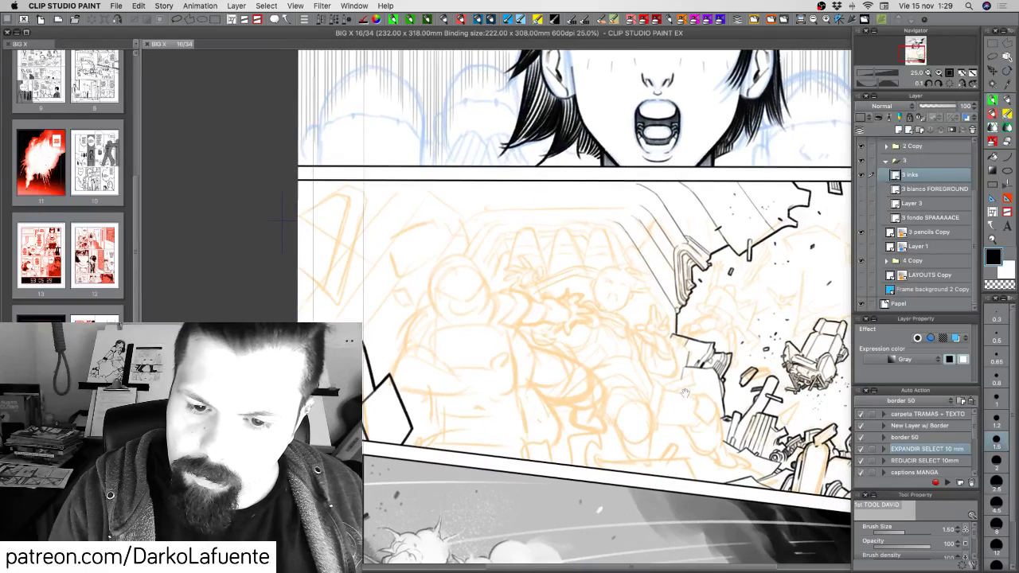
drag(501, 327, 509, 344)
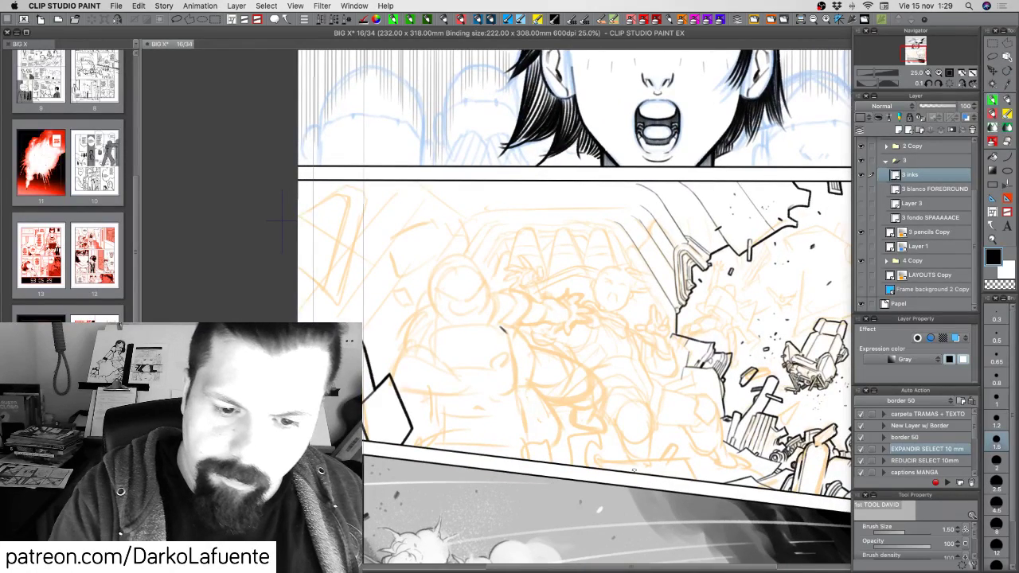
click(1001, 424)
key(super+z)
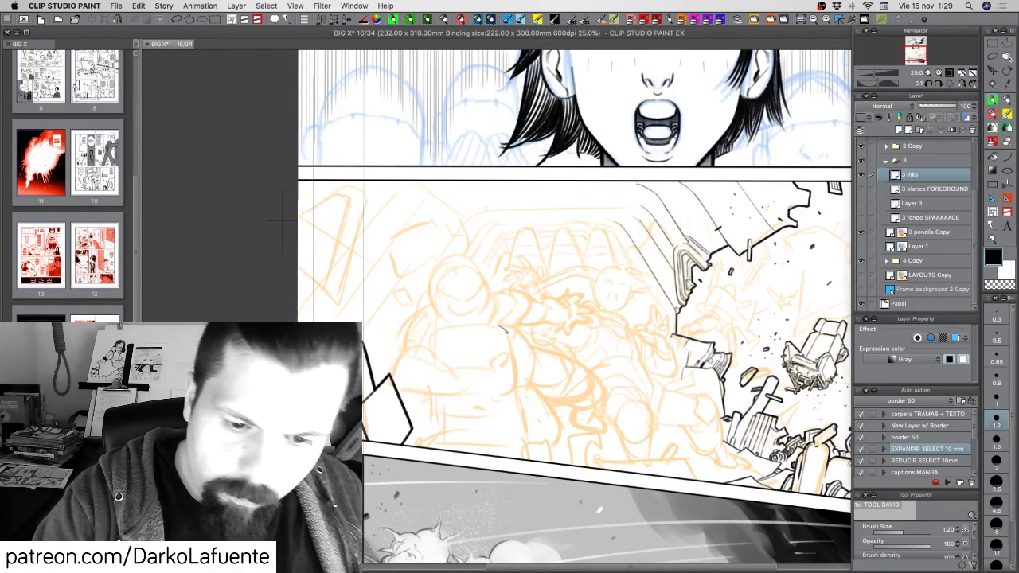
drag(507, 334, 510, 356)
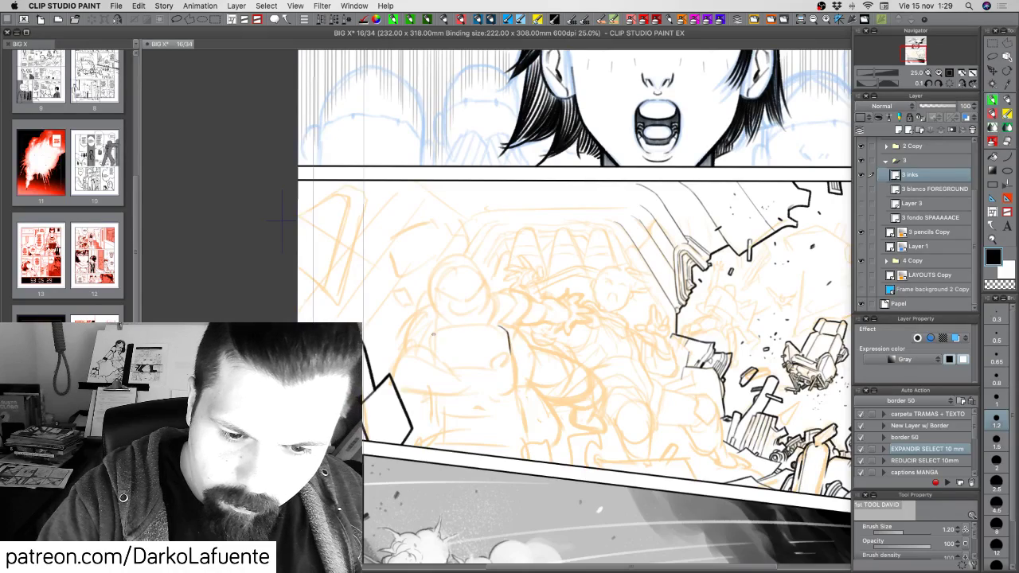
Ink the headrest's upper left corner, round off its right corner and join both with the straight top edge.
drag(433, 333, 463, 382)
key(shift+space)
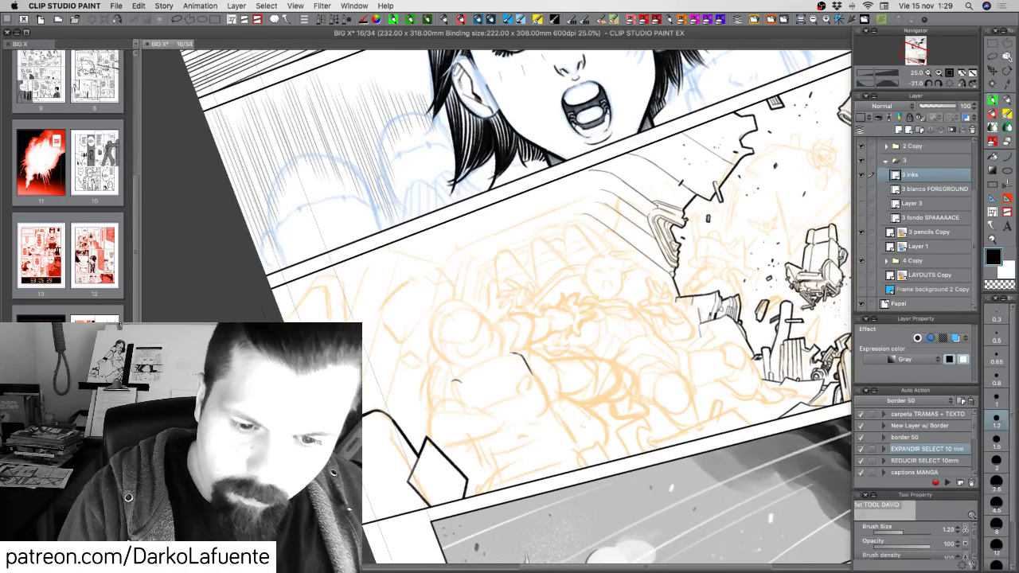
drag(516, 353, 509, 362)
key(c)
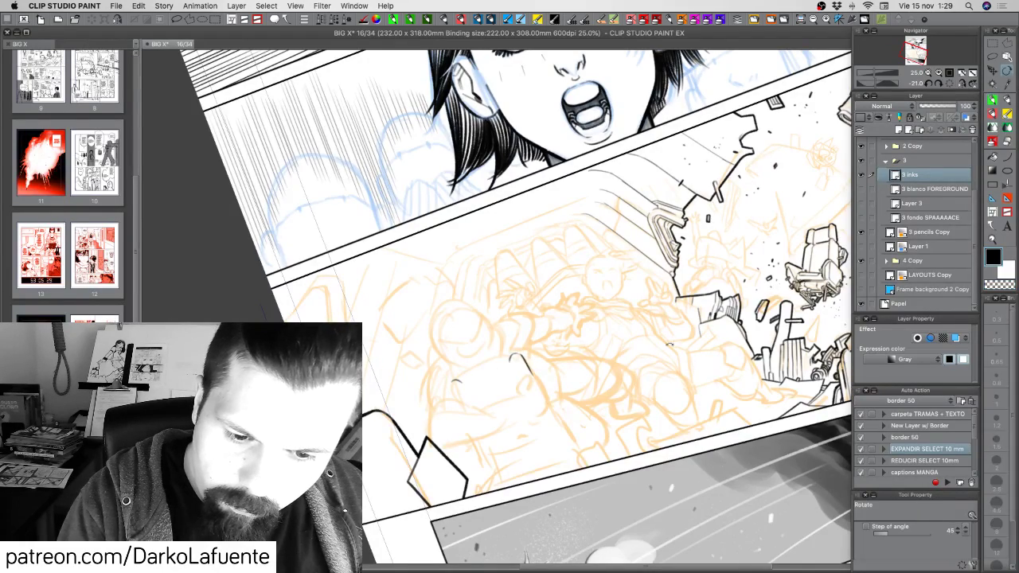
drag(528, 357, 476, 396)
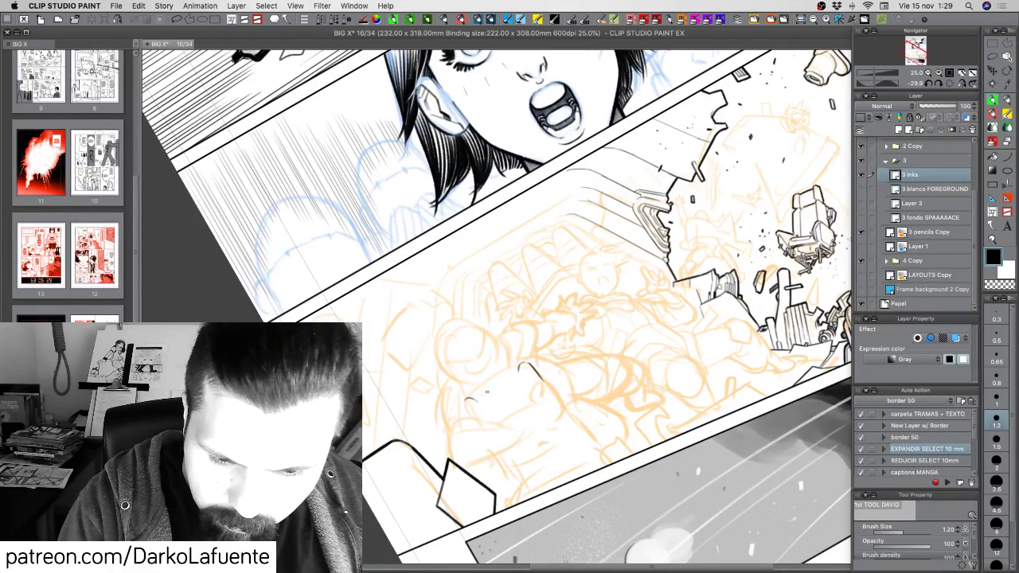
drag(471, 399, 522, 369)
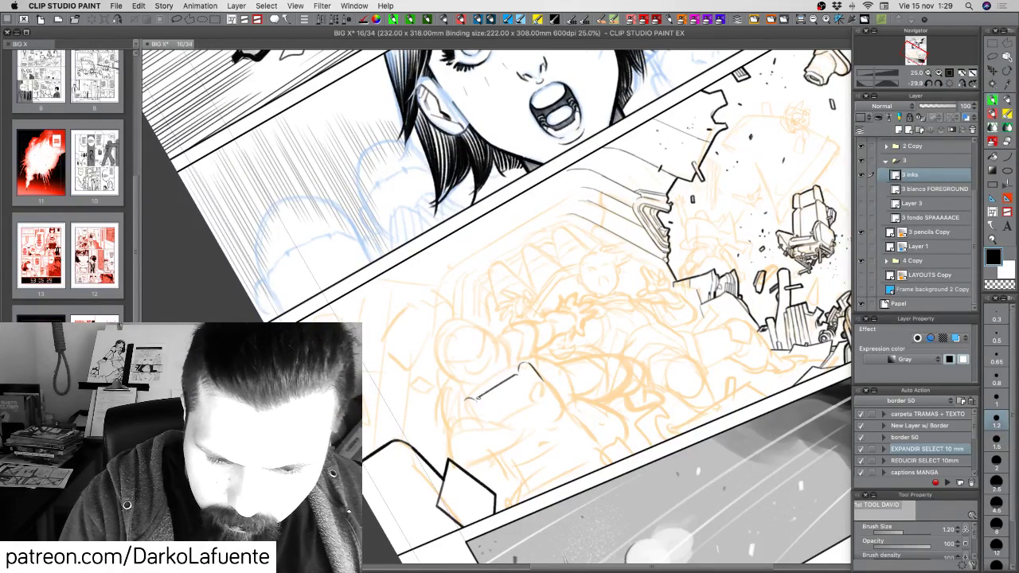
Ink the left and right side edges of the seat back below the headrest down to the panel's lower border.
key(shift+space)
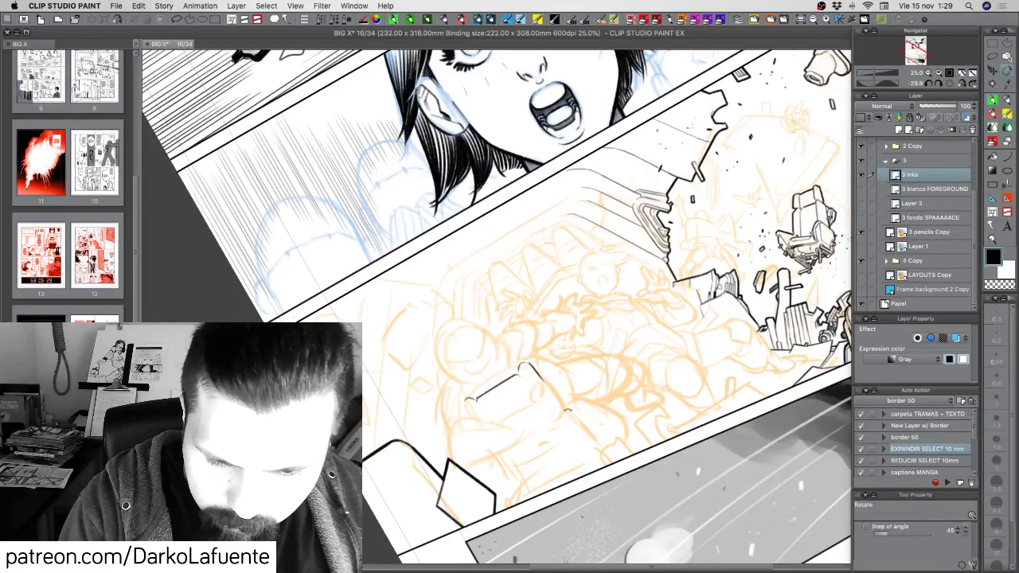
drag(278, 379, 280, 227)
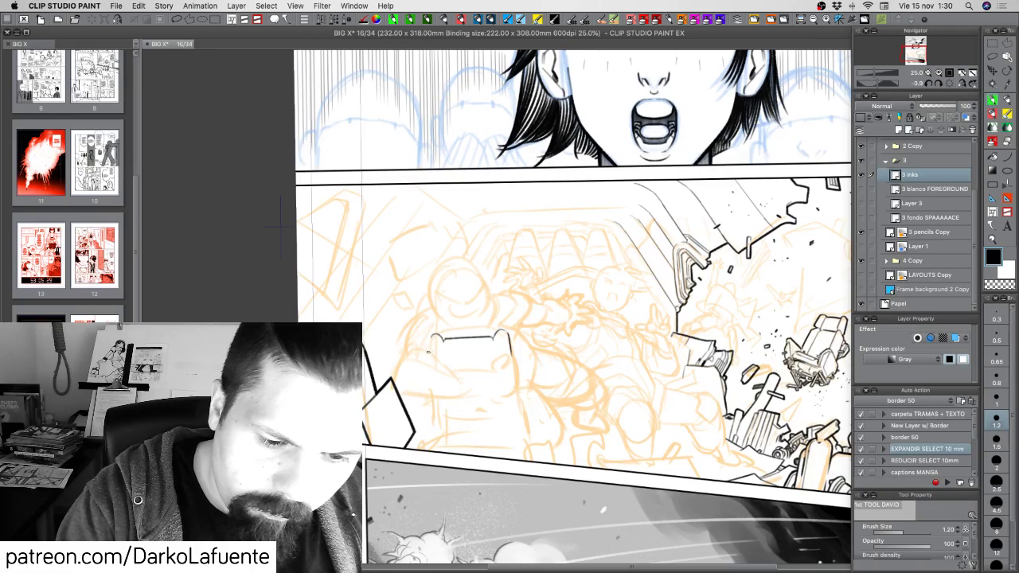
drag(428, 340, 429, 353)
key(super+z)
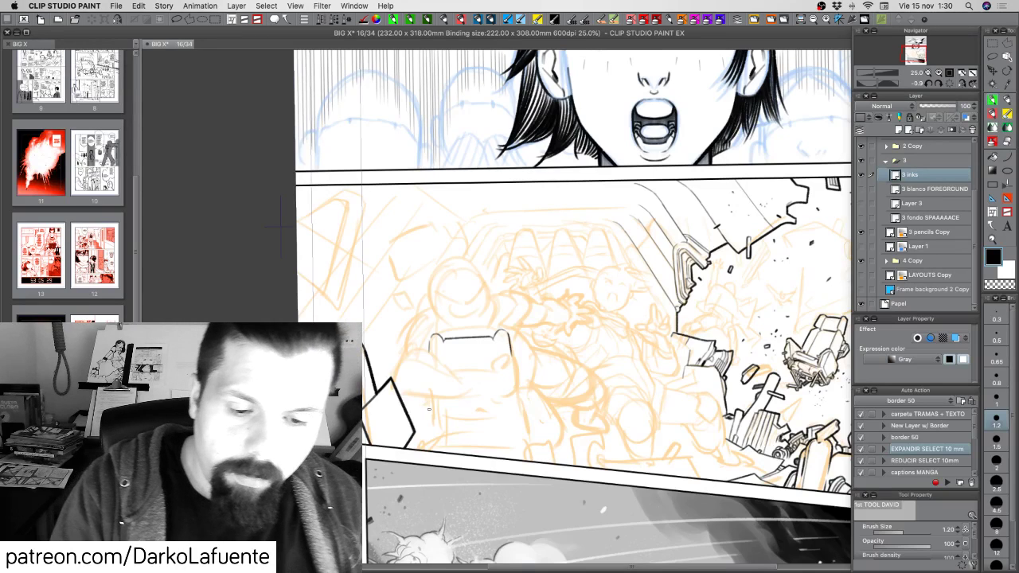
drag(426, 394, 425, 447)
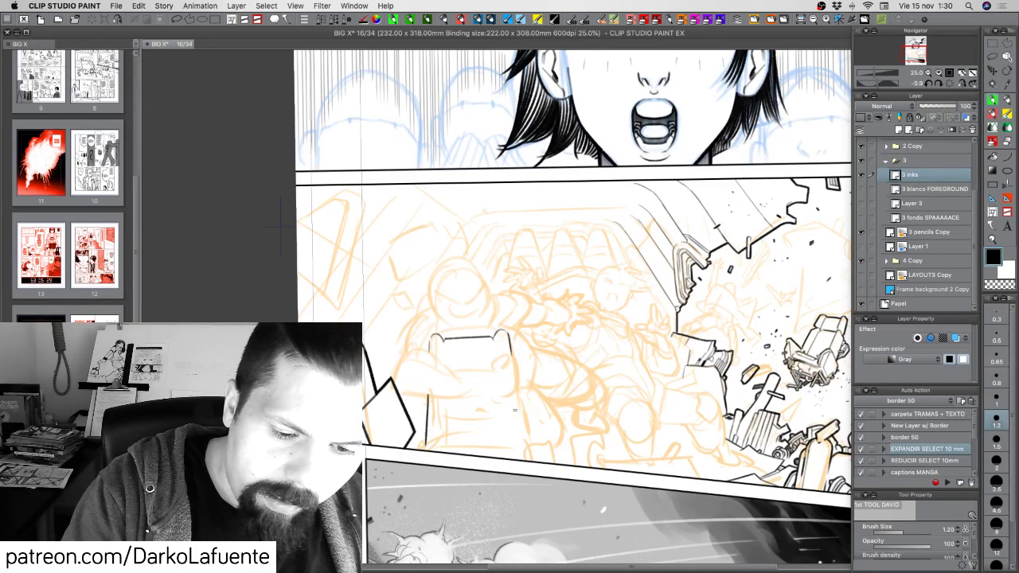
drag(516, 384, 526, 448)
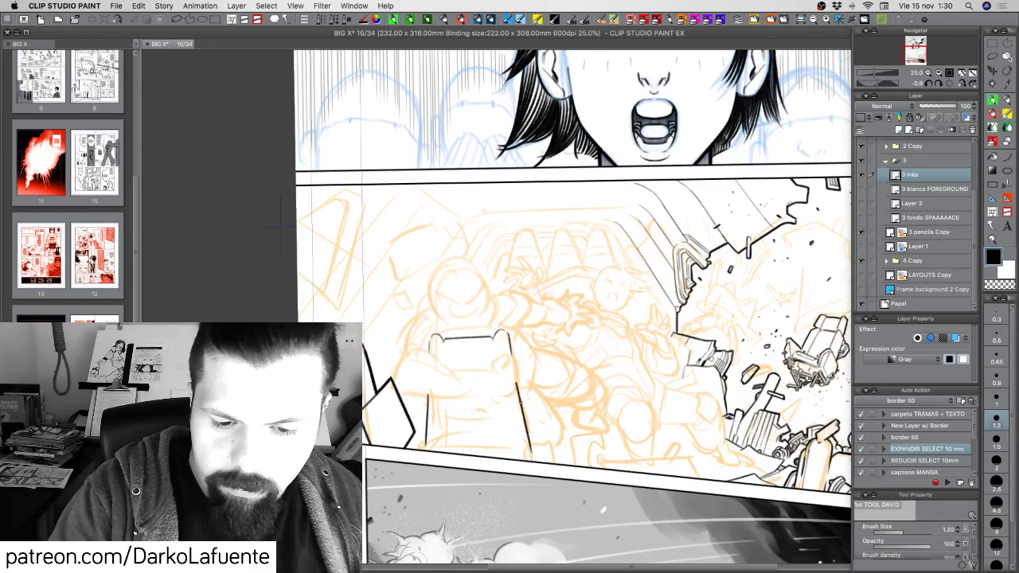
key(c)
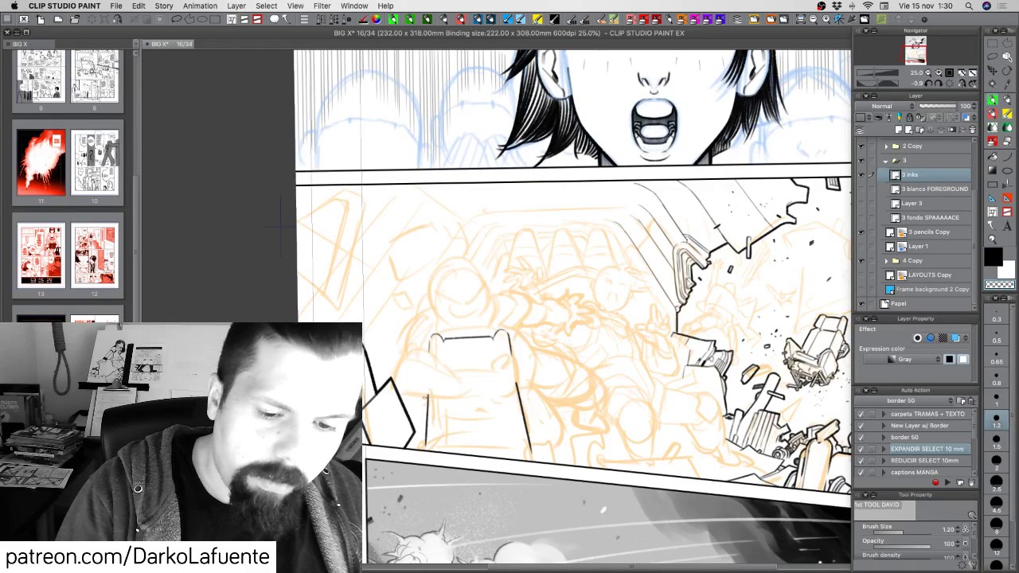
key(c)
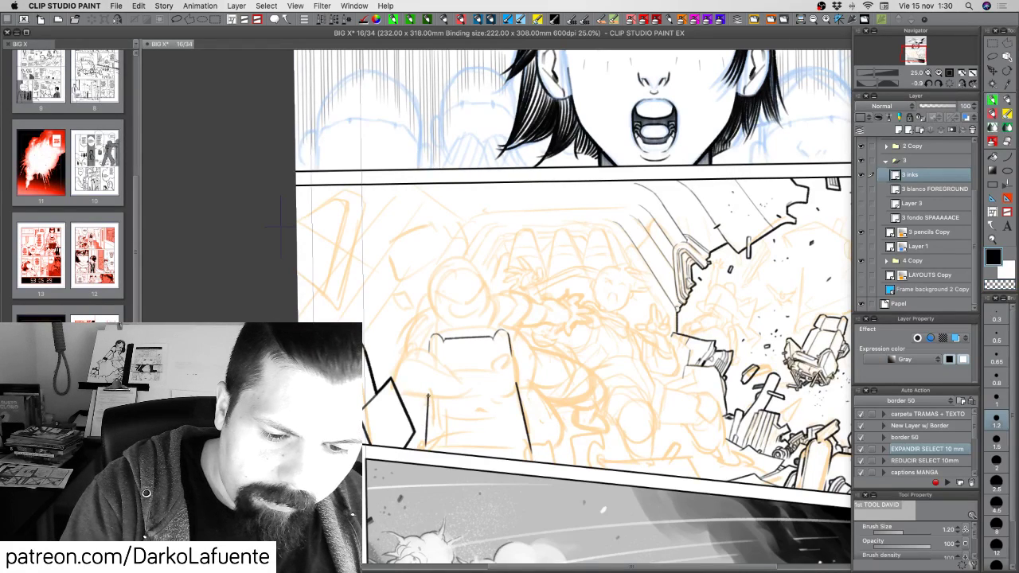
drag(426, 434, 428, 450)
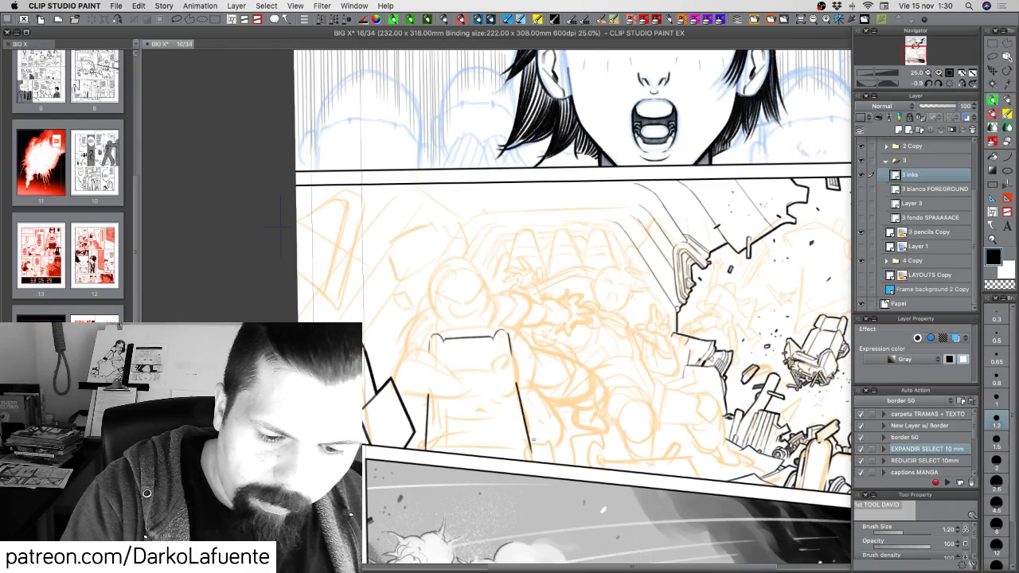
drag(528, 446, 530, 461)
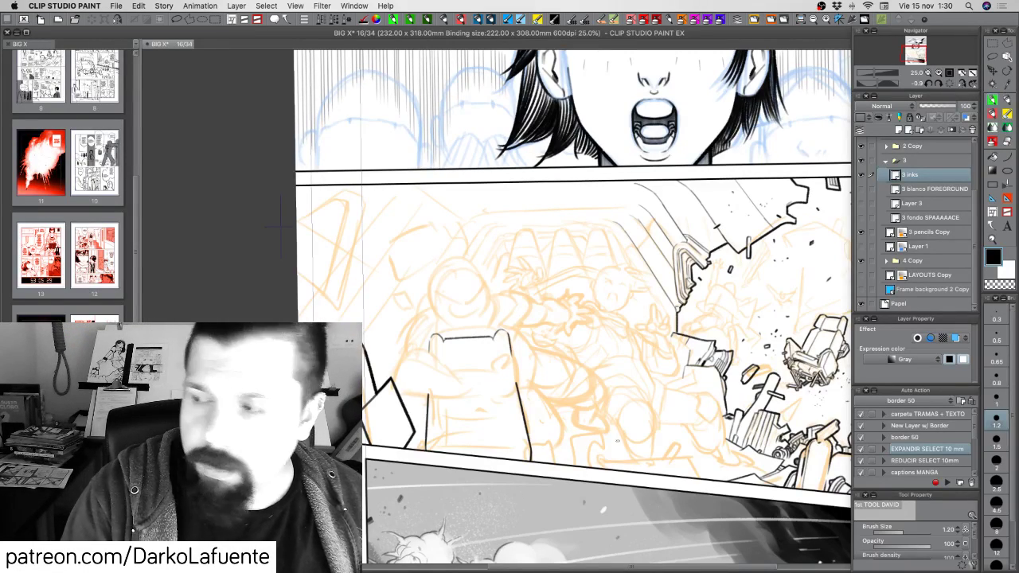
Ink a small rounded piece at the foot of the seat's right edge, sitting on the panel's lower border.
drag(618, 441, 657, 411)
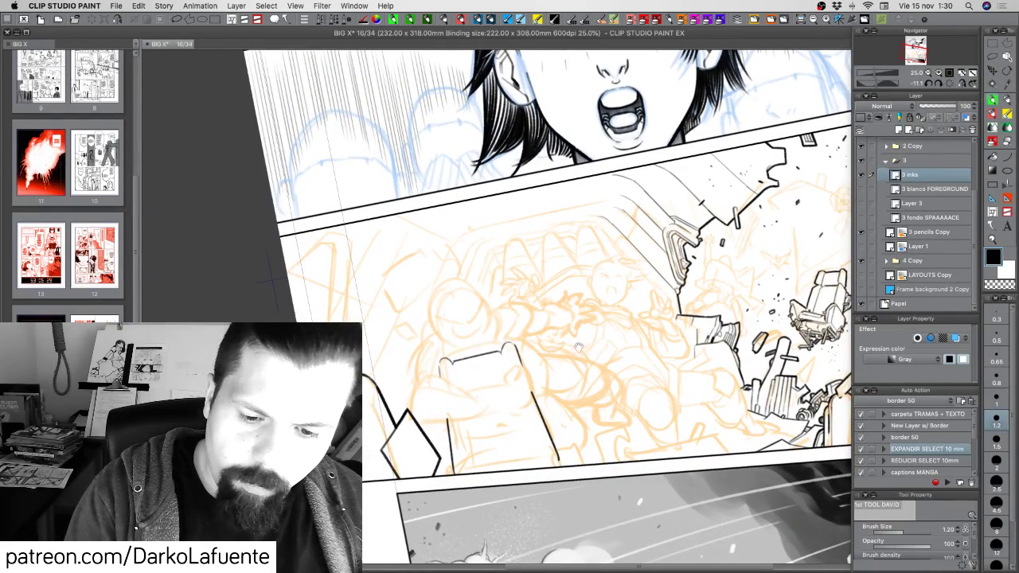
scroll(576, 410, down, 4)
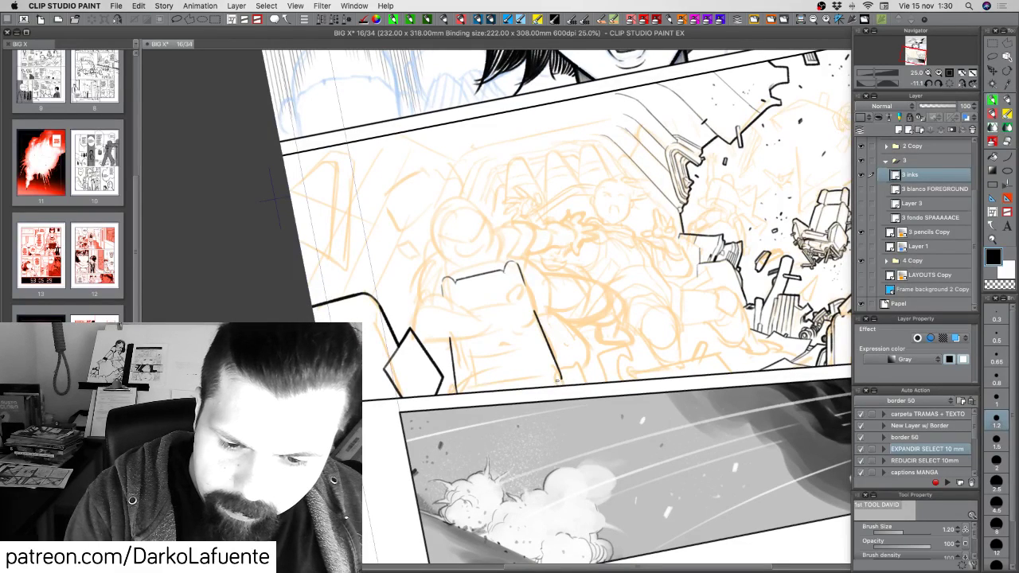
mouse_move(559, 382)
mouse_down()
mouse_move(588, 376)
mouse_move(557, 383)
mouse_up()
key(super+z)
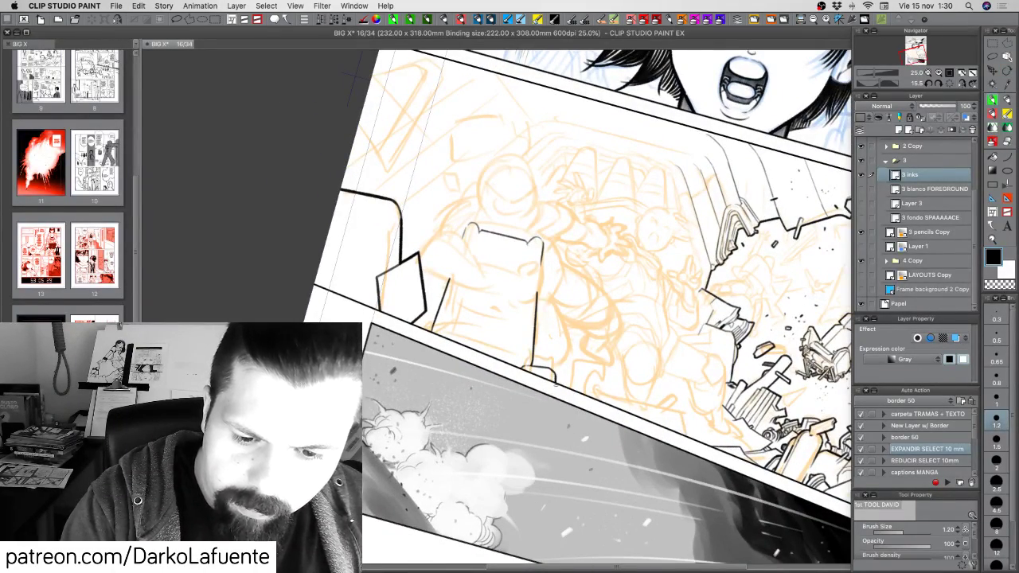
Ink the long slanted top edge and angled right end of the fragment rising from the lower border right of the seat.
mouse_move(633, 397)
mouse_down()
mouse_move(675, 370)
mouse_move(704, 324)
mouse_move(701, 401)
mouse_move(744, 415)
mouse_move(747, 404)
mouse_up()
key(p)
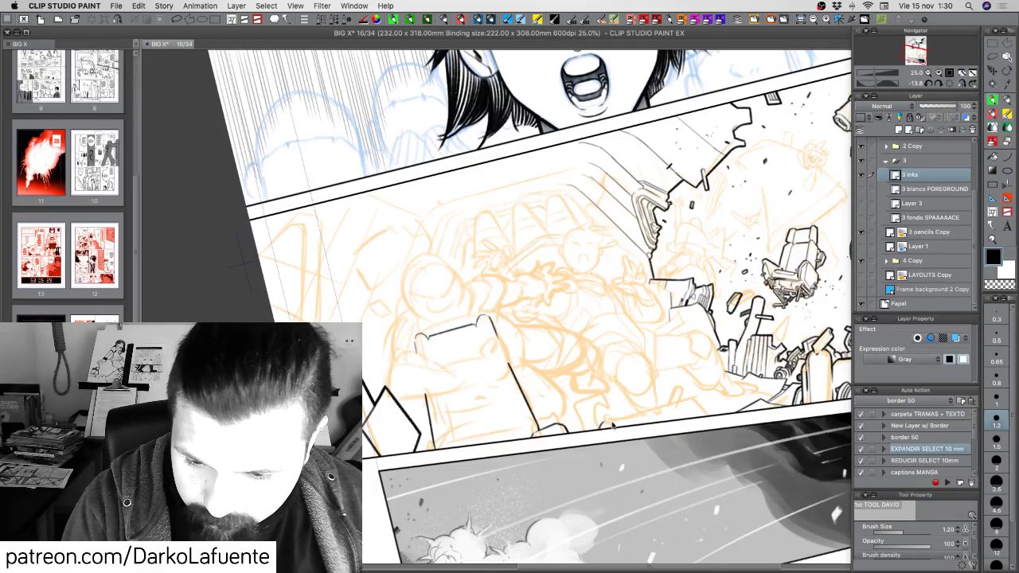
mouse_move(602, 422)
mouse_down()
mouse_move(691, 397)
mouse_move(579, 476)
mouse_up()
key(r)
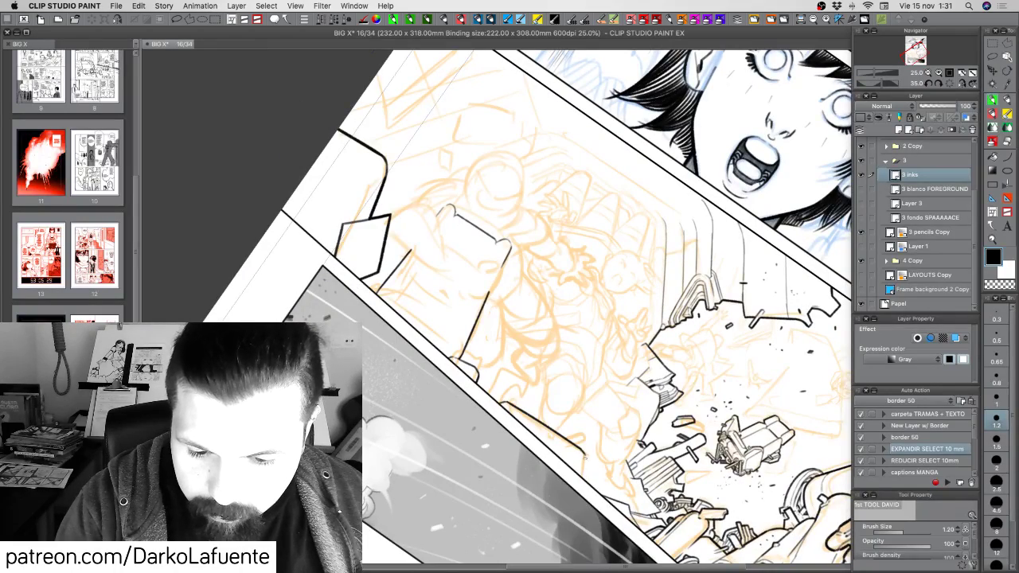
mouse_move(584, 454)
mouse_down()
mouse_move(585, 474)
mouse_move(714, 373)
mouse_up()
key(r)
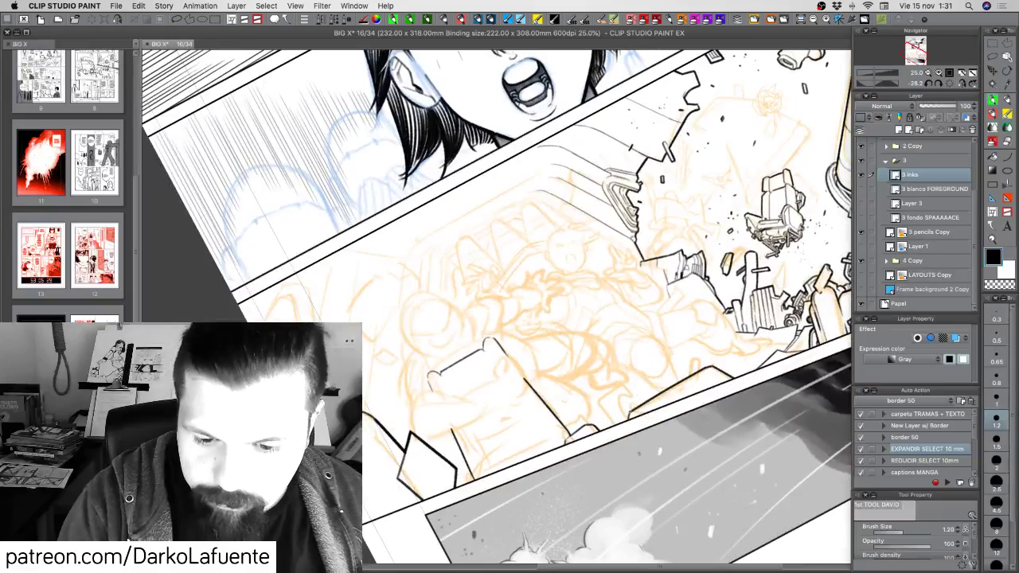
key(shift+space)
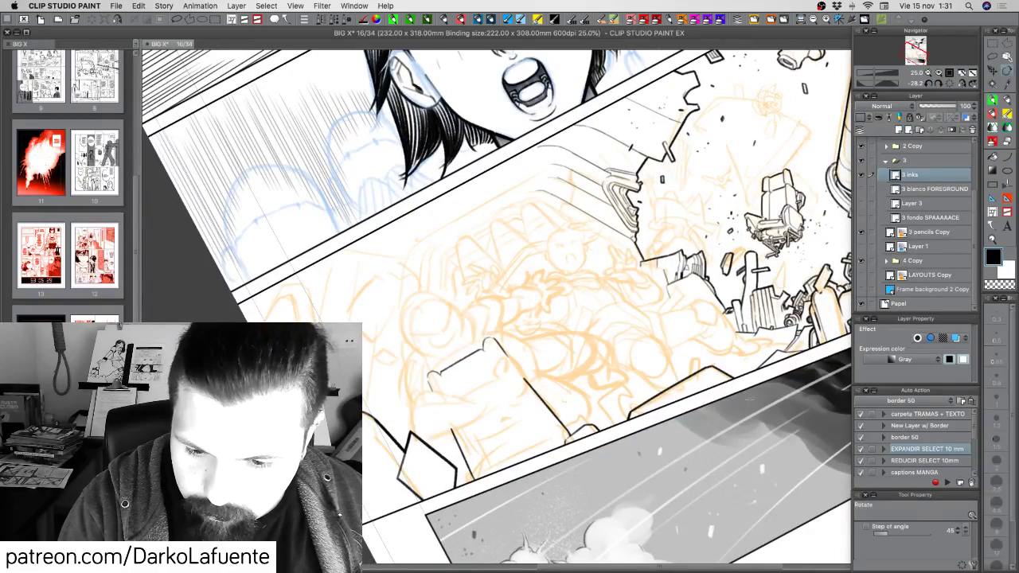
drag(748, 400, 665, 410)
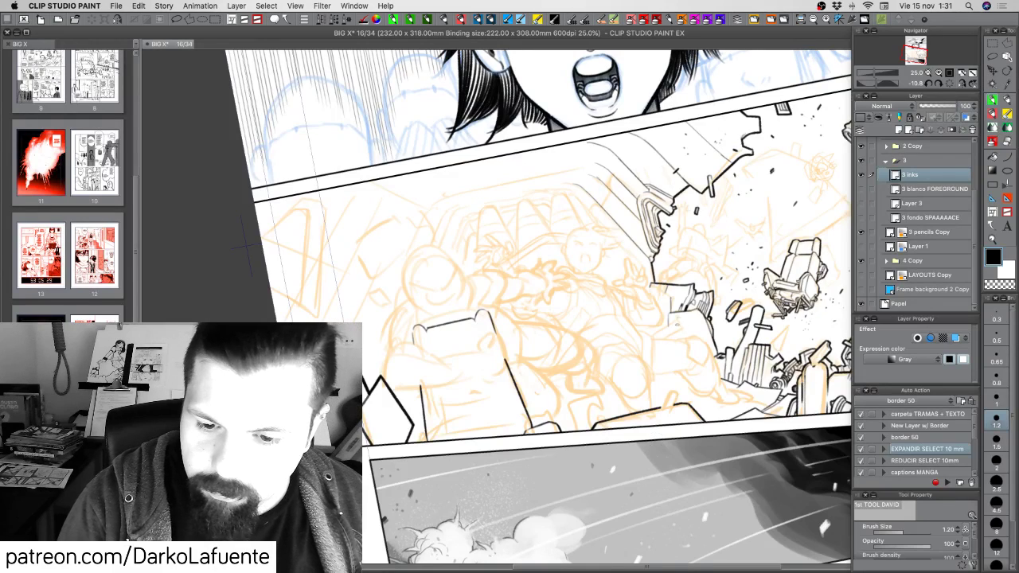
Ink a short upright bar protruding from the long fragment's top edge and clean its overlaps with the transparent colour.
mouse_move(667, 390)
mouse_down()
mouse_move(663, 407)
mouse_move(672, 412)
mouse_move(658, 416)
mouse_move(712, 352)
mouse_move(719, 319)
mouse_move(705, 331)
mouse_up()
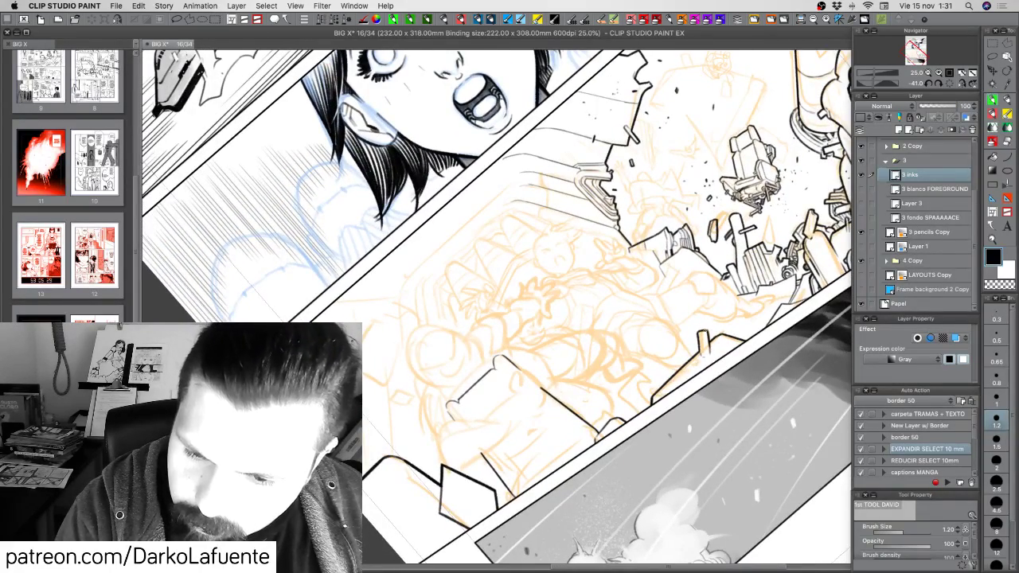
key(c)
key(c)
drag(724, 327, 722, 266)
drag(676, 369, 673, 378)
key(c)
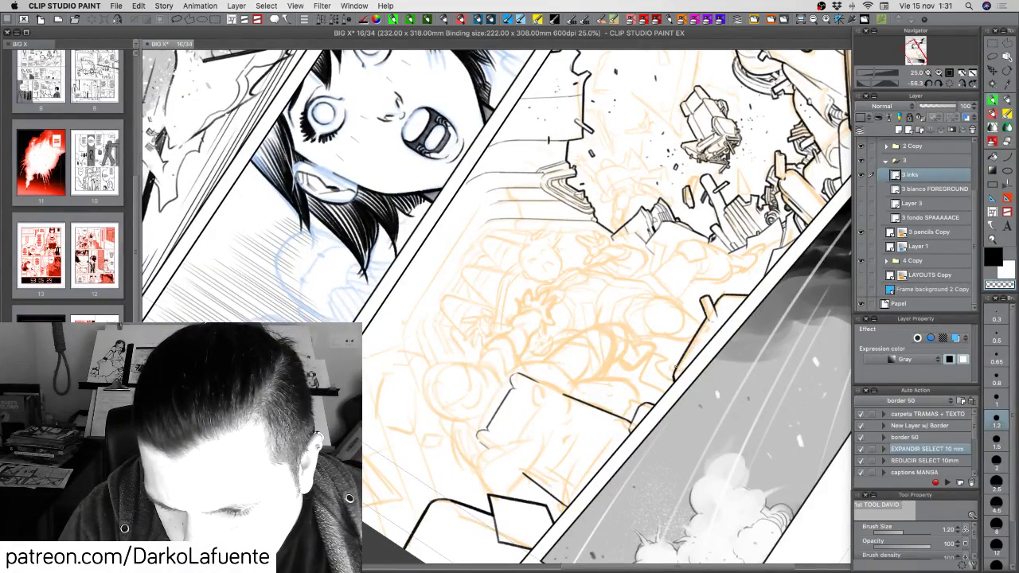
key(c)
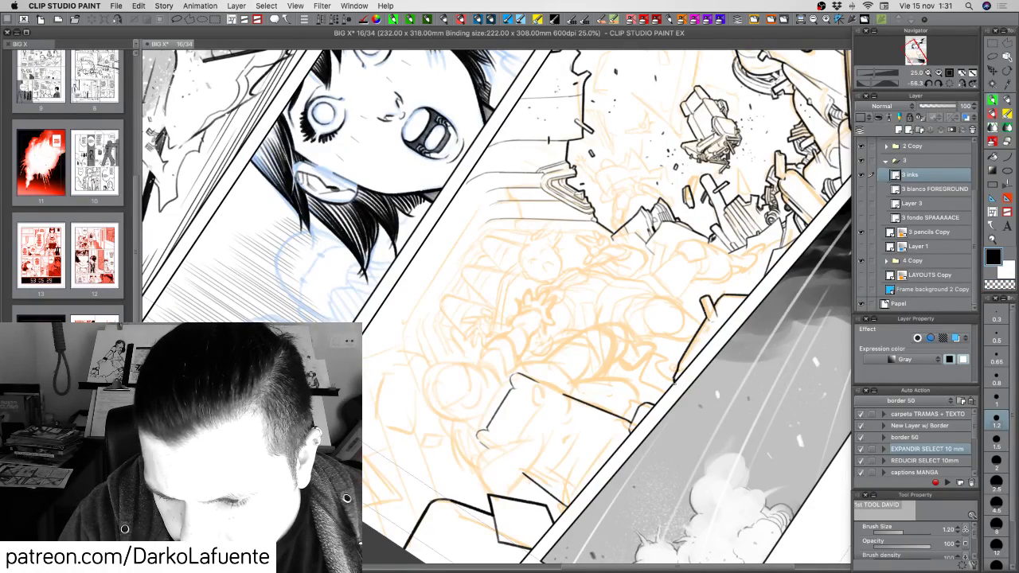
drag(609, 393, 543, 394)
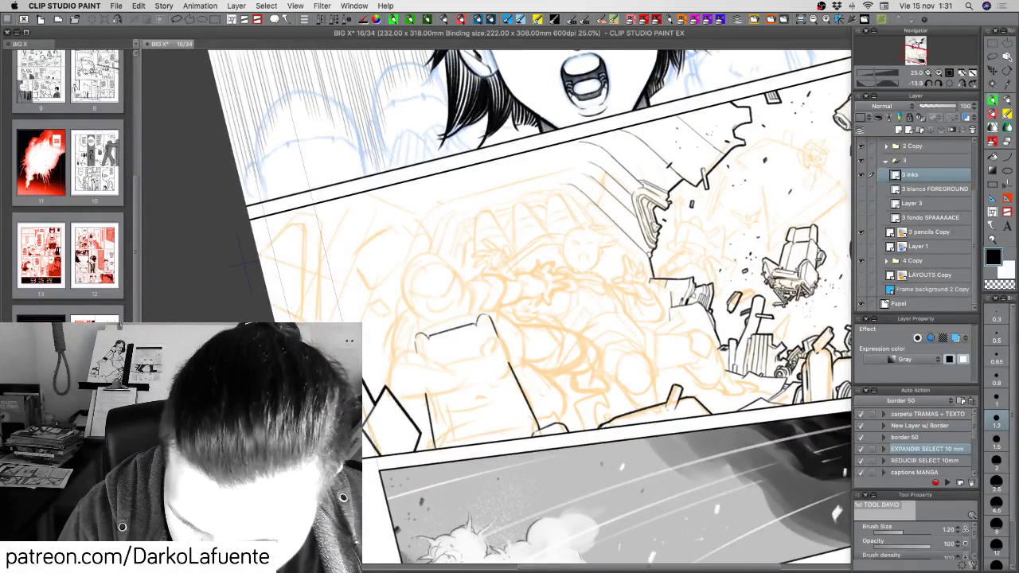
key(c)
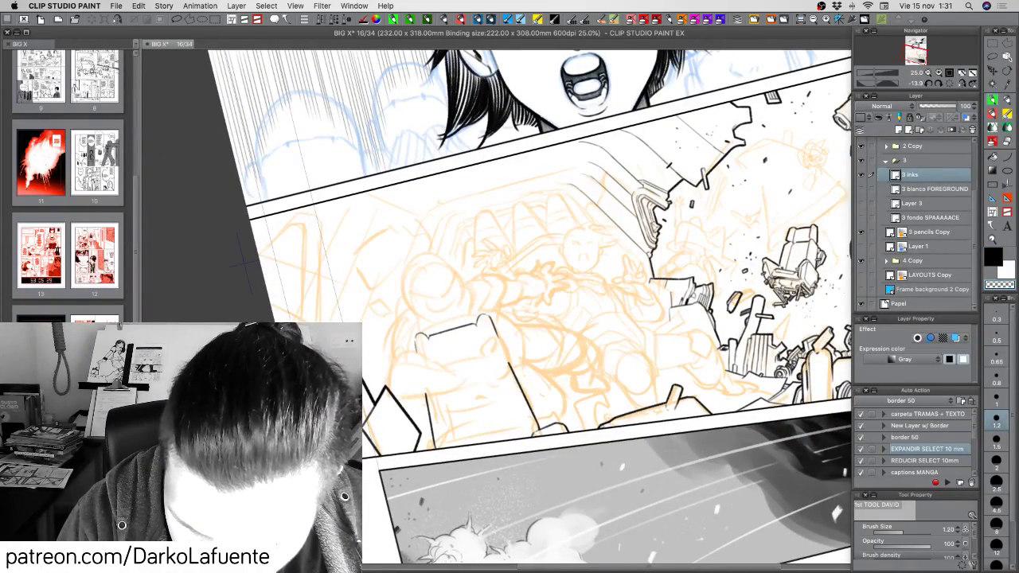
Ink the thickness lines at the right end of the long fragment on the lower border, undoing a stray stroke beside it.
key(c)
key(c)
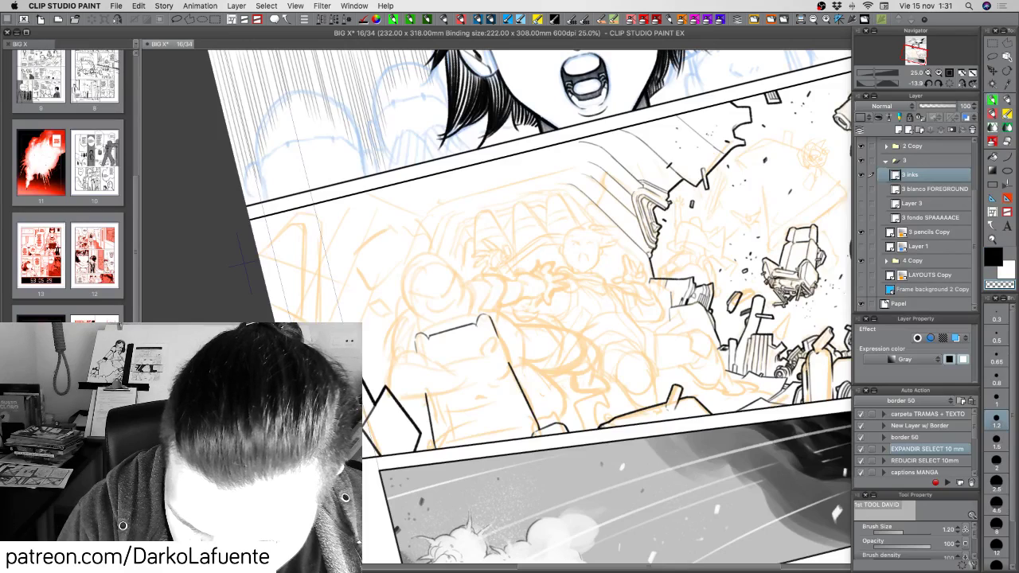
key(c)
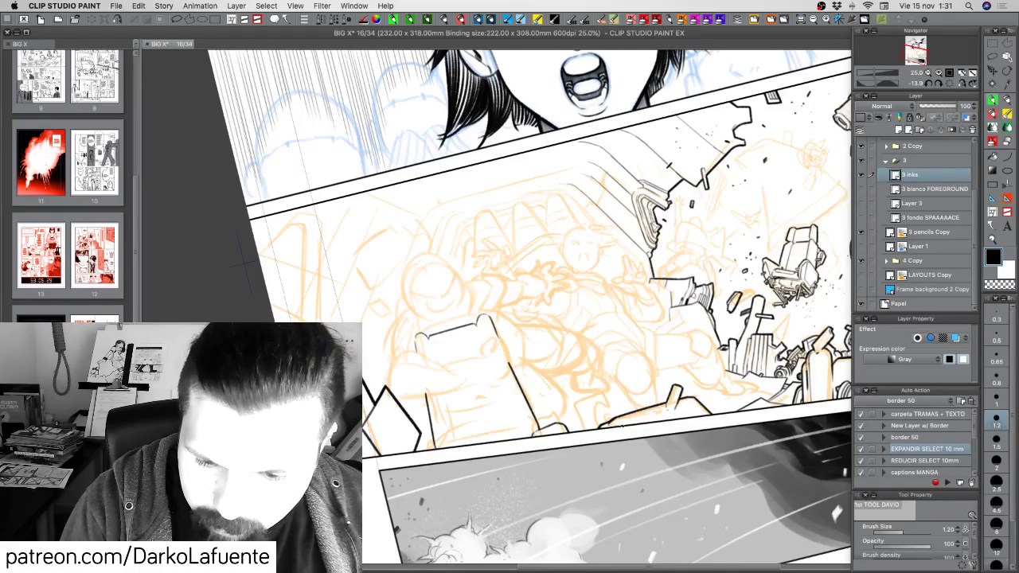
key(r)
mouse_move(625, 421)
mouse_down()
mouse_move(581, 432)
mouse_move(532, 427)
mouse_up()
key(b)
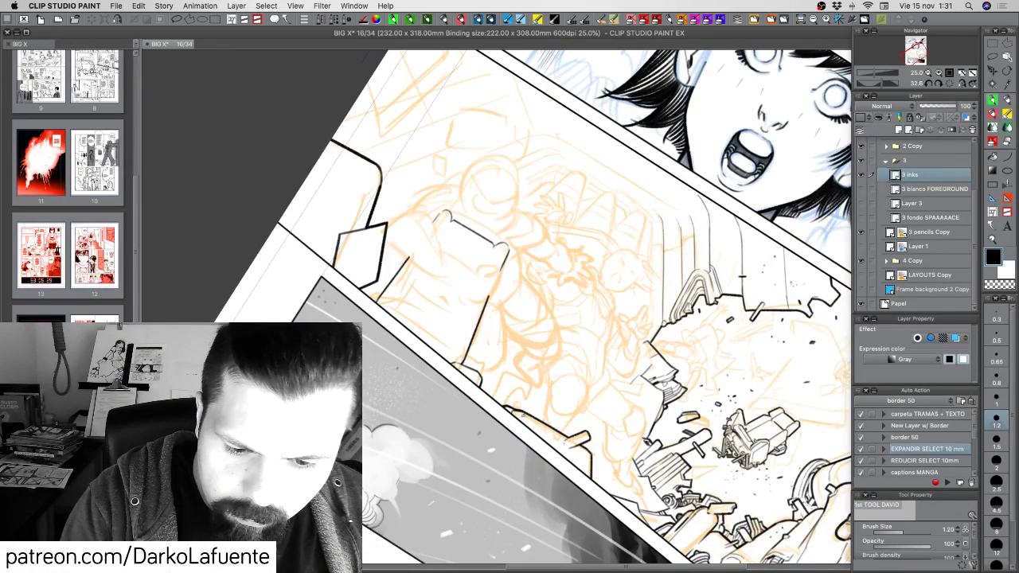
drag(523, 414, 525, 424)
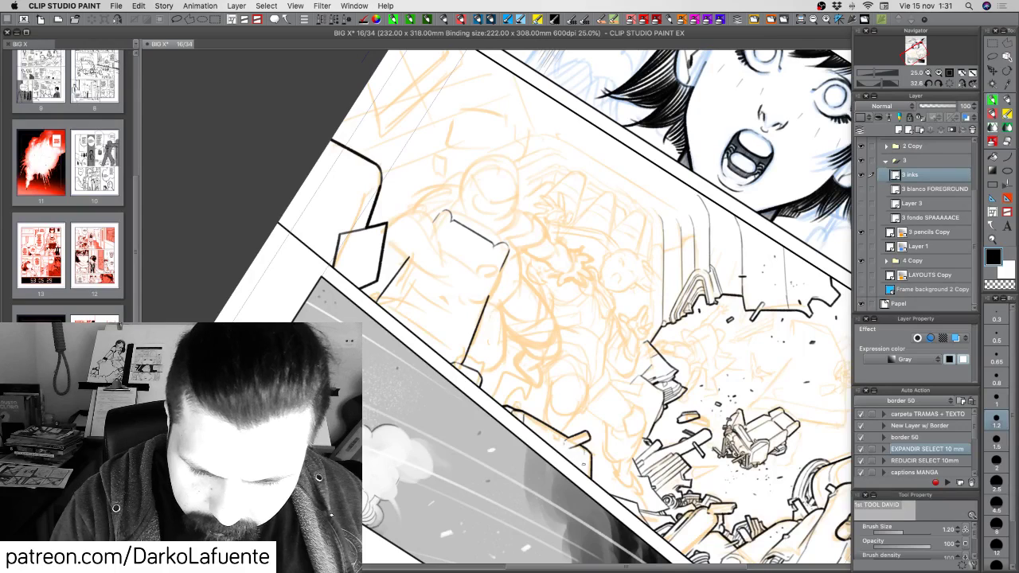
drag(585, 449, 587, 480)
key(super+z)
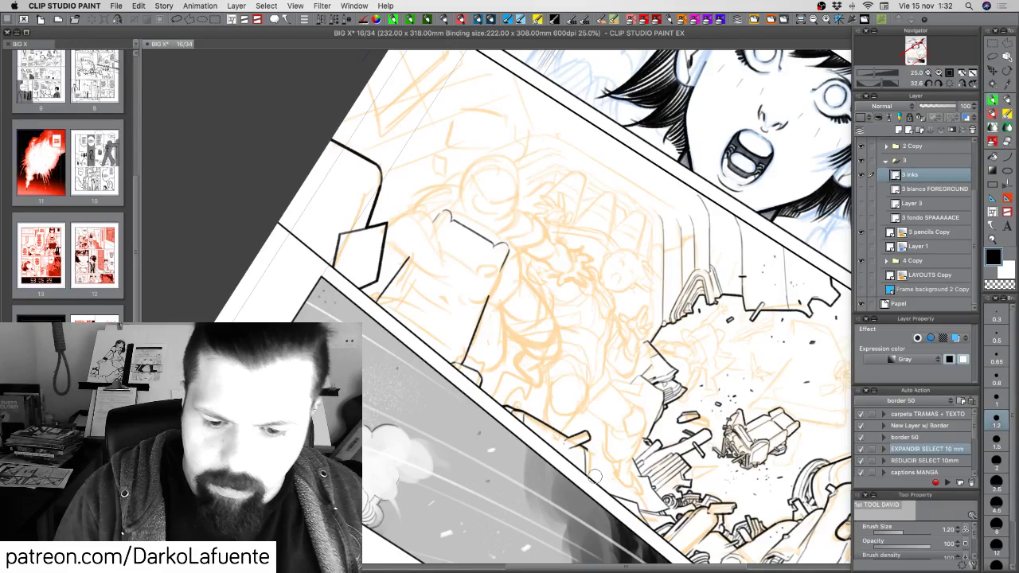
key(r)
mouse_move(607, 472)
mouse_down()
mouse_move(572, 480)
mouse_move(565, 389)
mouse_up()
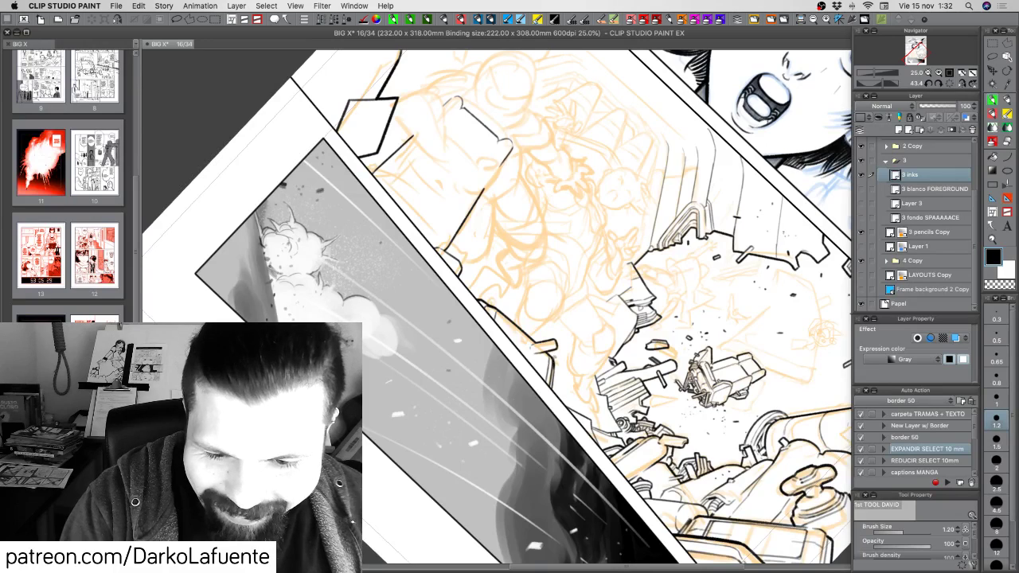
key(c)
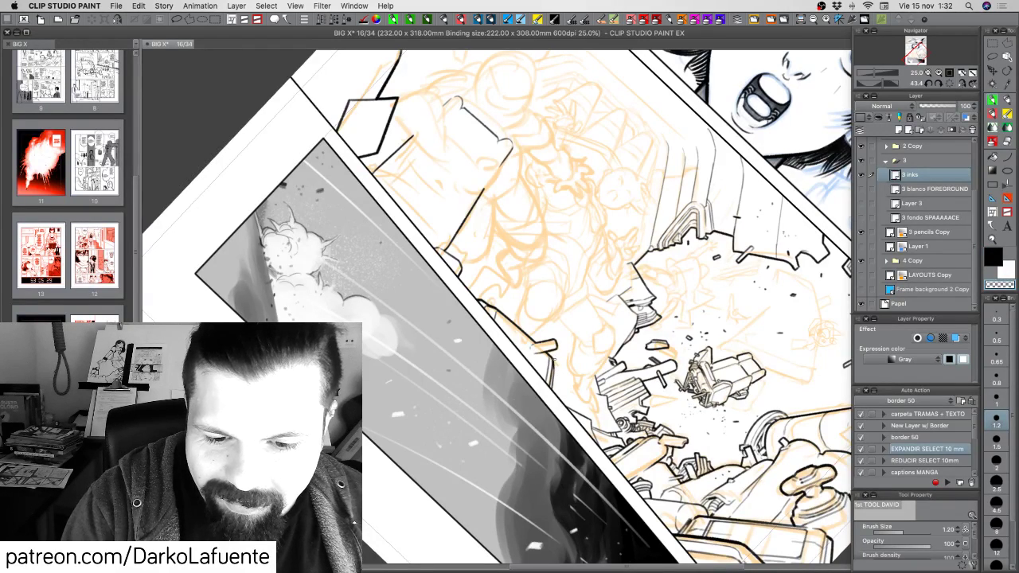
key(c)
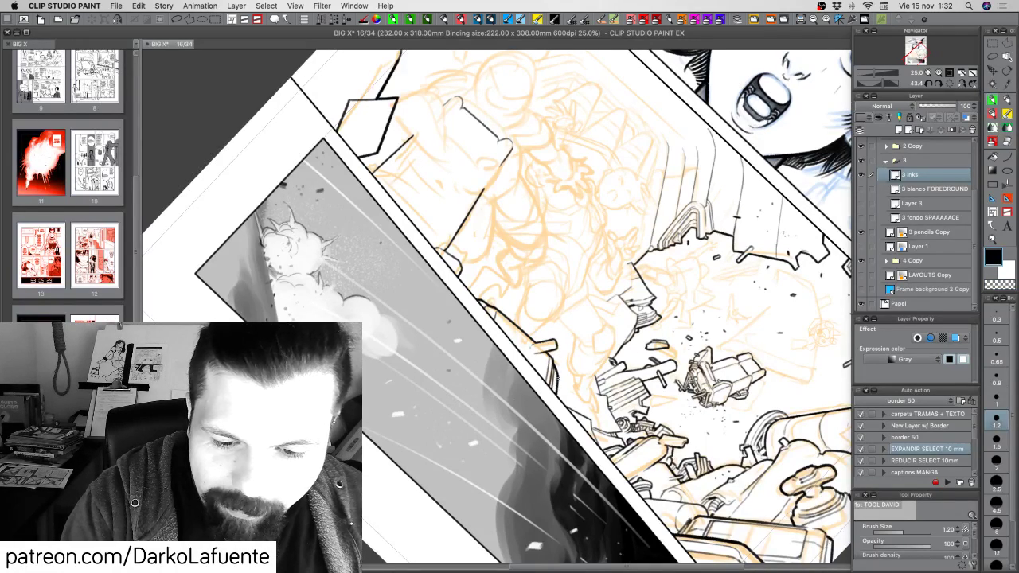
Ink the small jagged debris on the panel's lower border just right of the long fragment, cleaning overlaps with the transparent colour.
key(shift+space)
drag(559, 393, 637, 368)
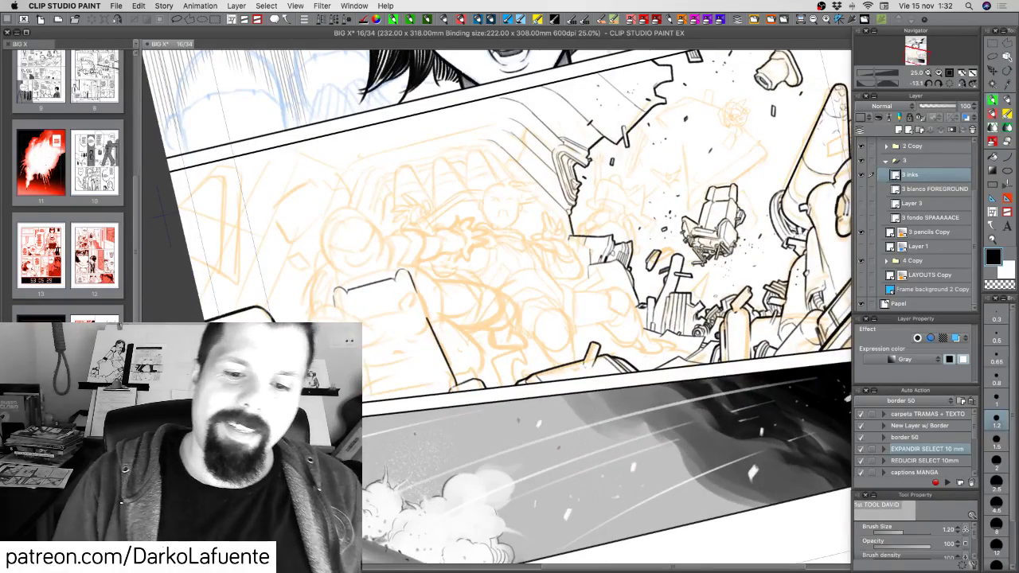
key(space)
drag(585, 396, 526, 407)
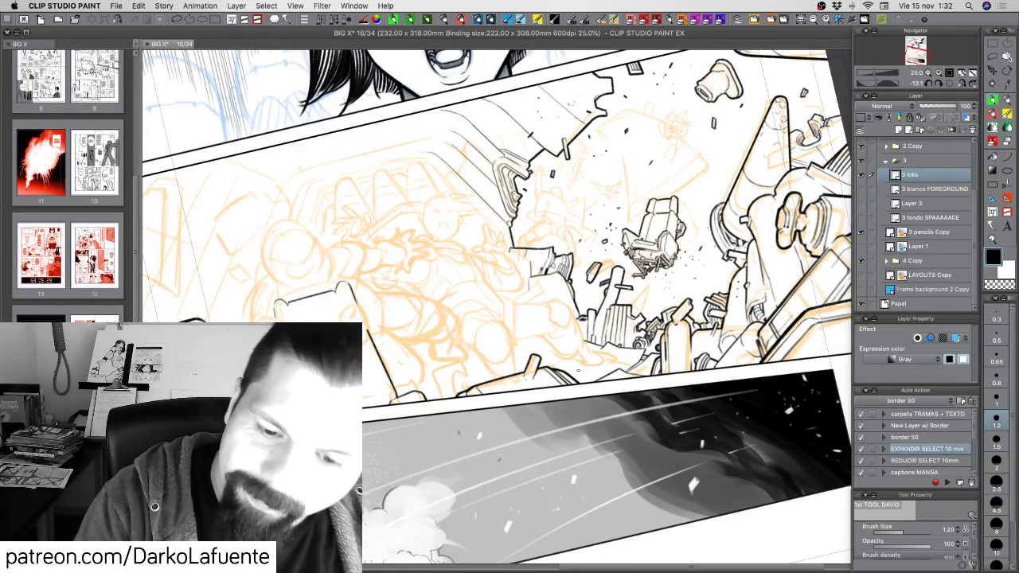
mouse_move(578, 367)
mouse_down()
mouse_move(576, 378)
mouse_move(596, 373)
mouse_move(591, 383)
mouse_up()
key(c)
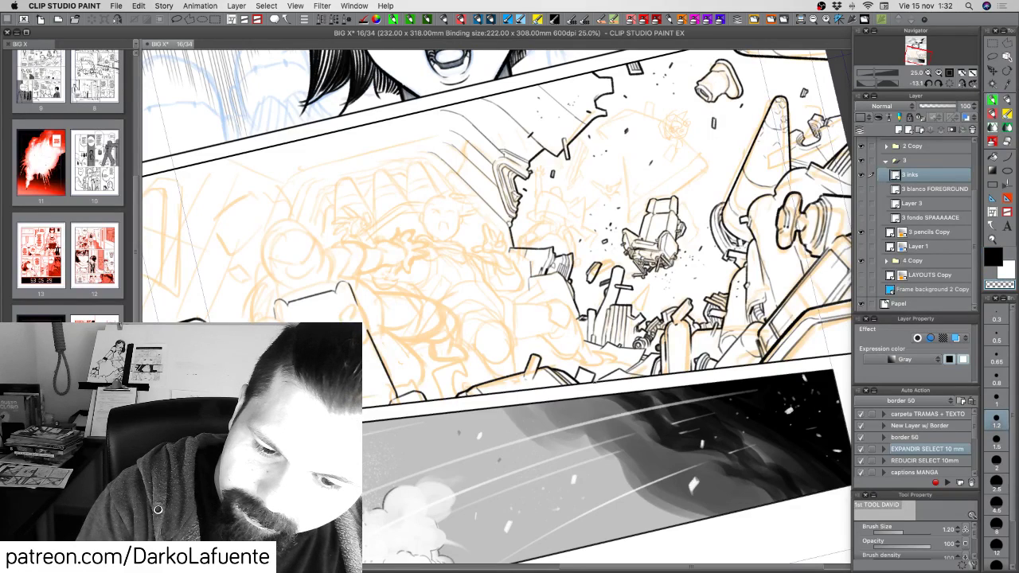
key(c)
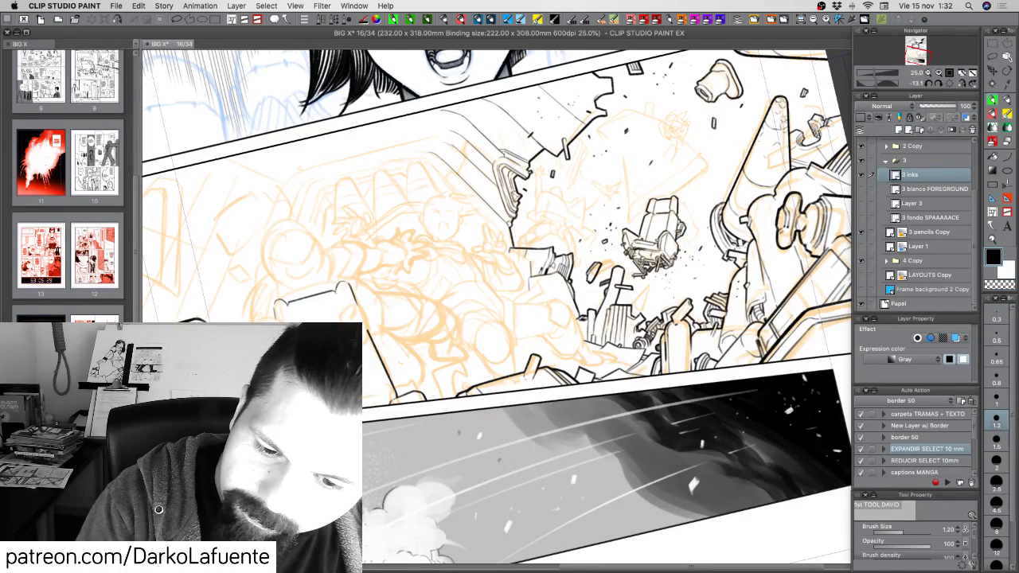
Ink a small diamond-shaped shard floating above the left end of the long fragment.
scroll(611, 407, up, 2)
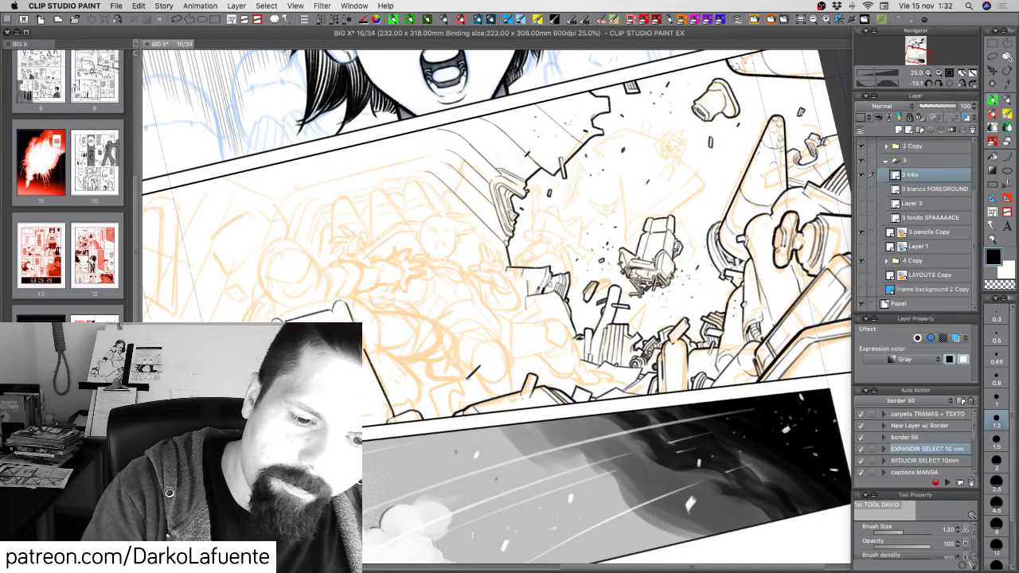
key(c)
mouse_move(480, 365)
mouse_down()
mouse_move(467, 378)
mouse_move(474, 391)
mouse_move(486, 376)
mouse_up()
key(c)
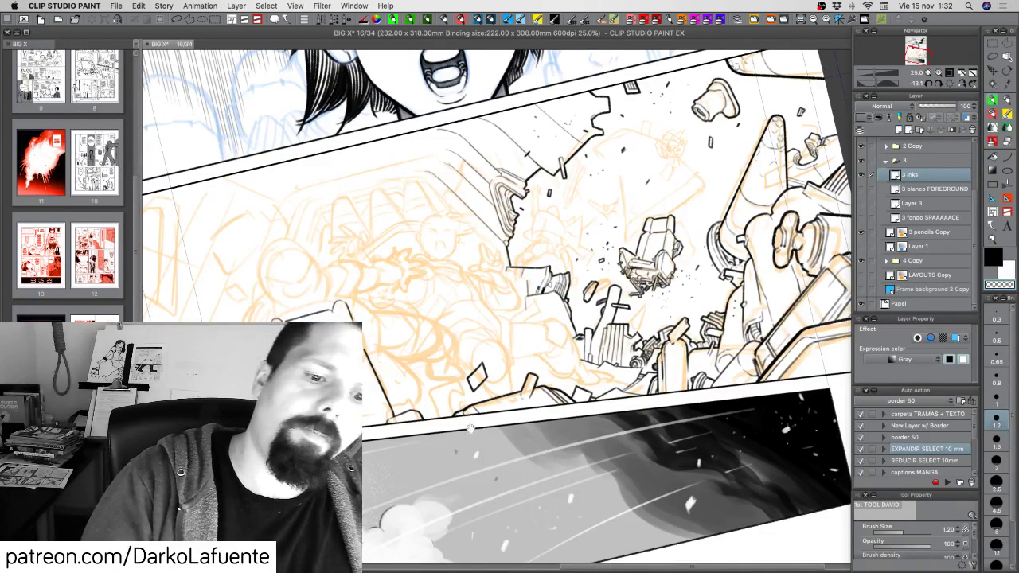
Ink a second diamond-shaped shard floating just right of the seat back's right edge.
drag(494, 514, 495, 503)
key(c)
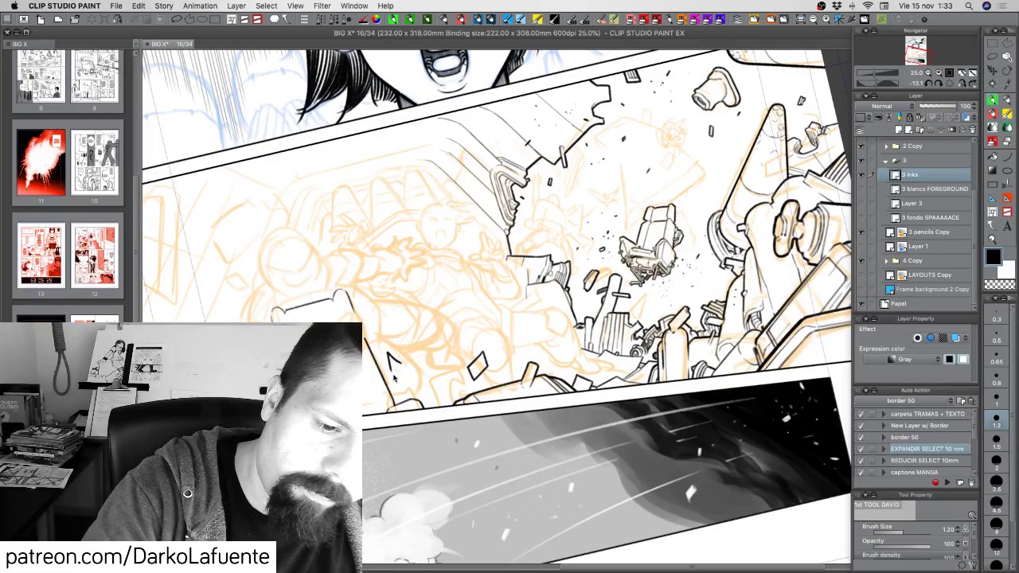
drag(402, 364, 407, 382)
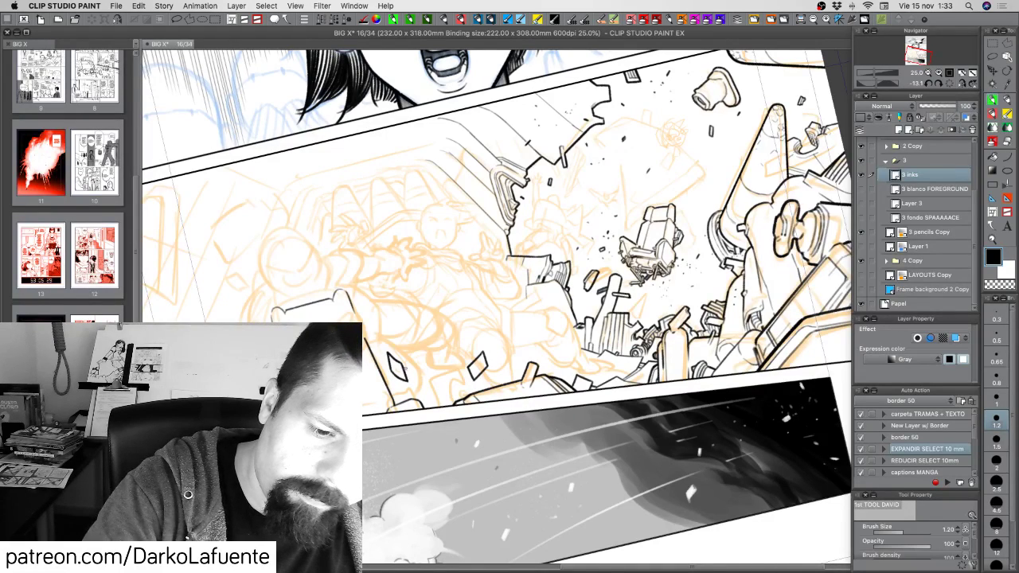
key(c)
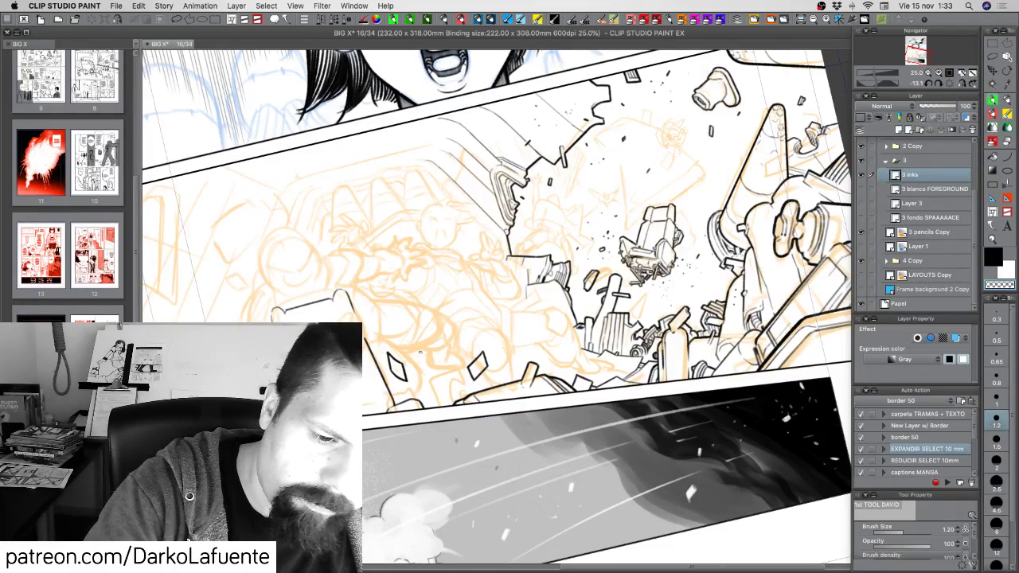
Ink a pointed shard rising from the lower border in front of the seat back, redo its right edge, and save the page.
drag(402, 363, 409, 233)
drag(477, 239, 391, 359)
key(c)
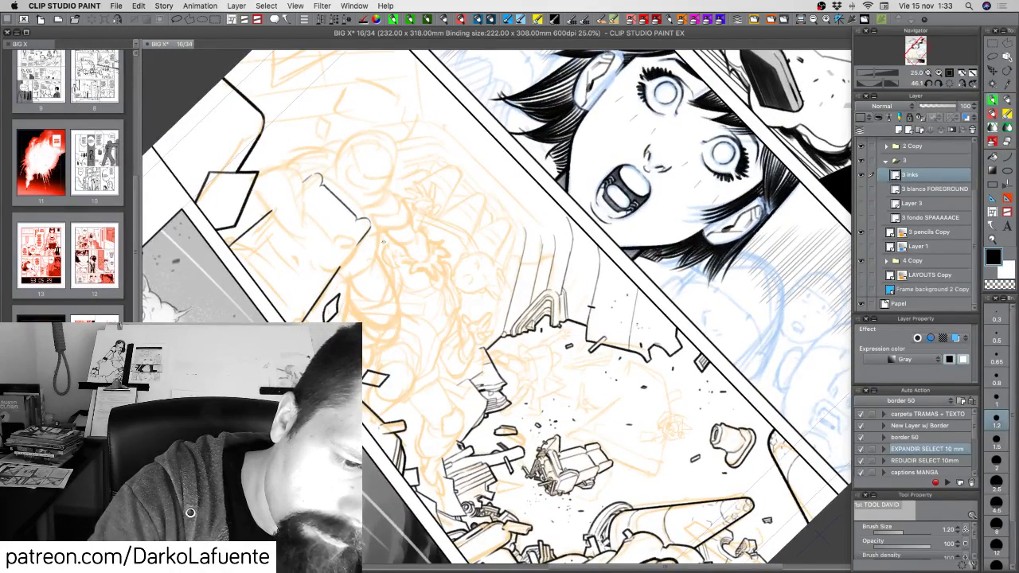
drag(384, 241, 386, 382)
drag(451, 540, 501, 402)
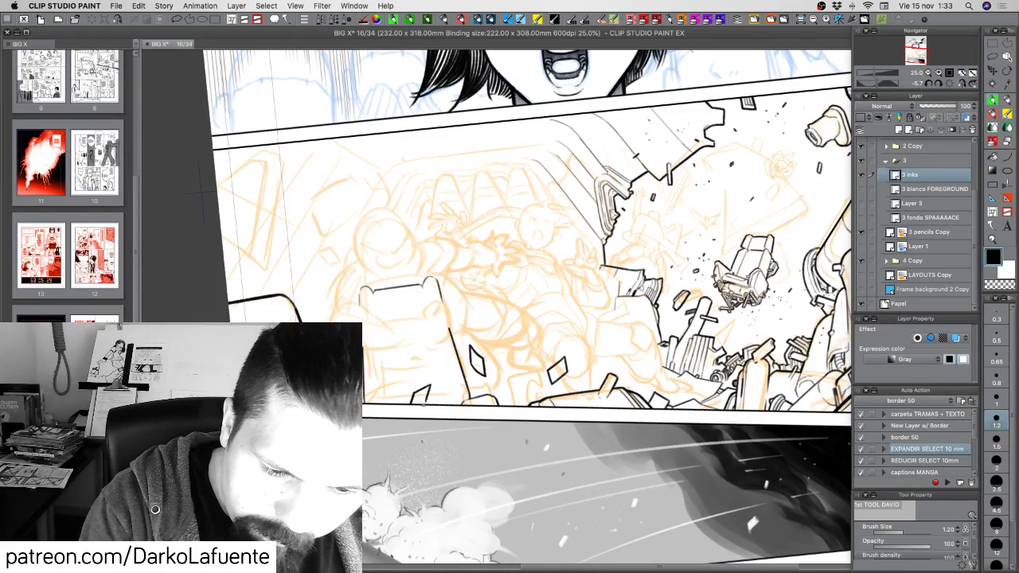
key(super+z)
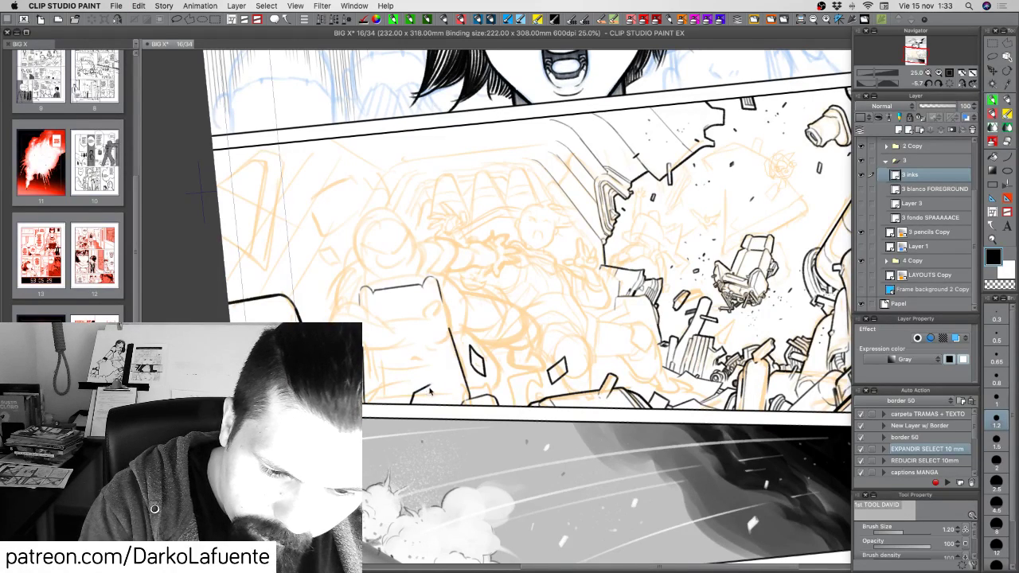
drag(427, 395, 426, 401)
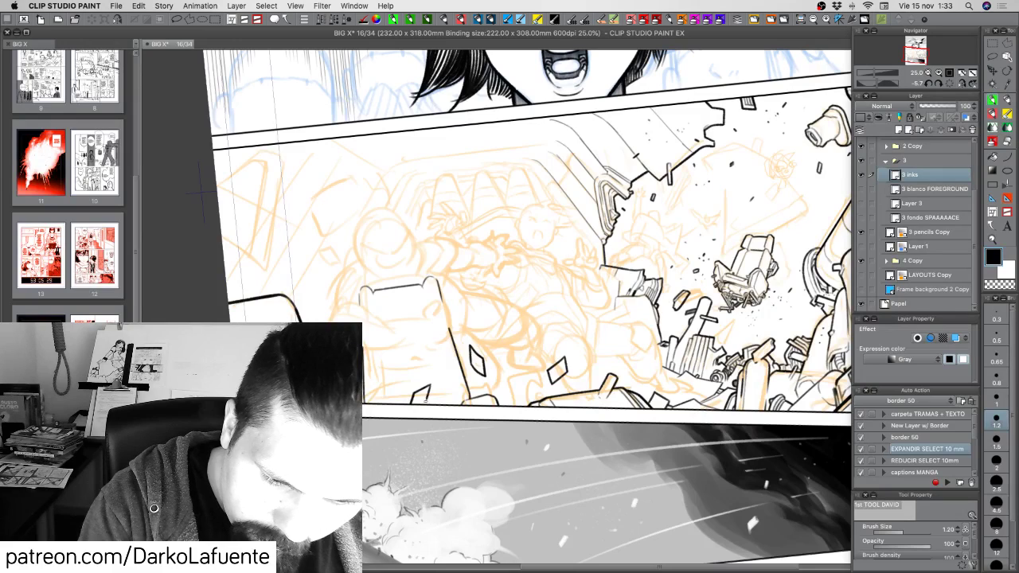
key(super+s)
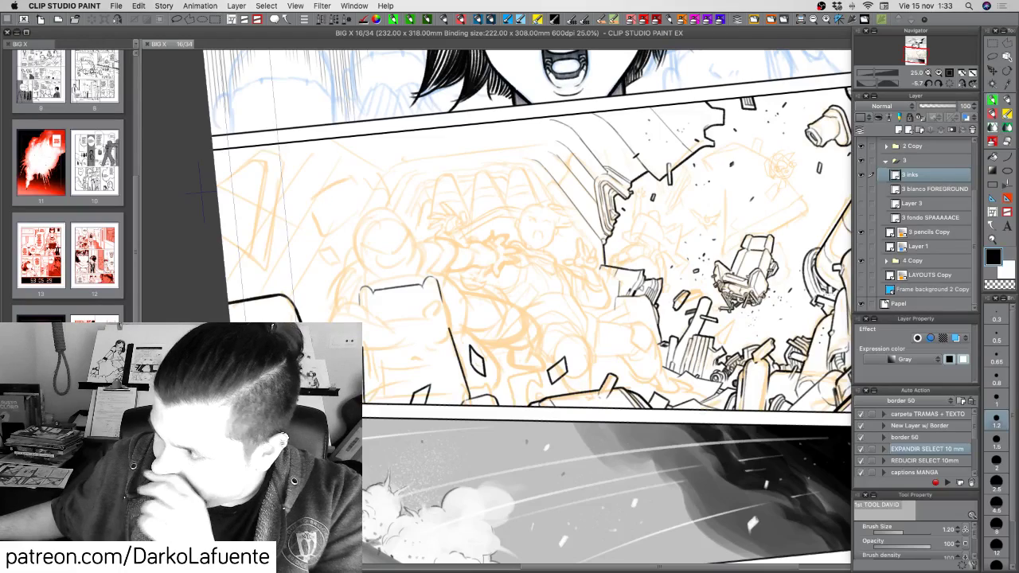
key(Tab)
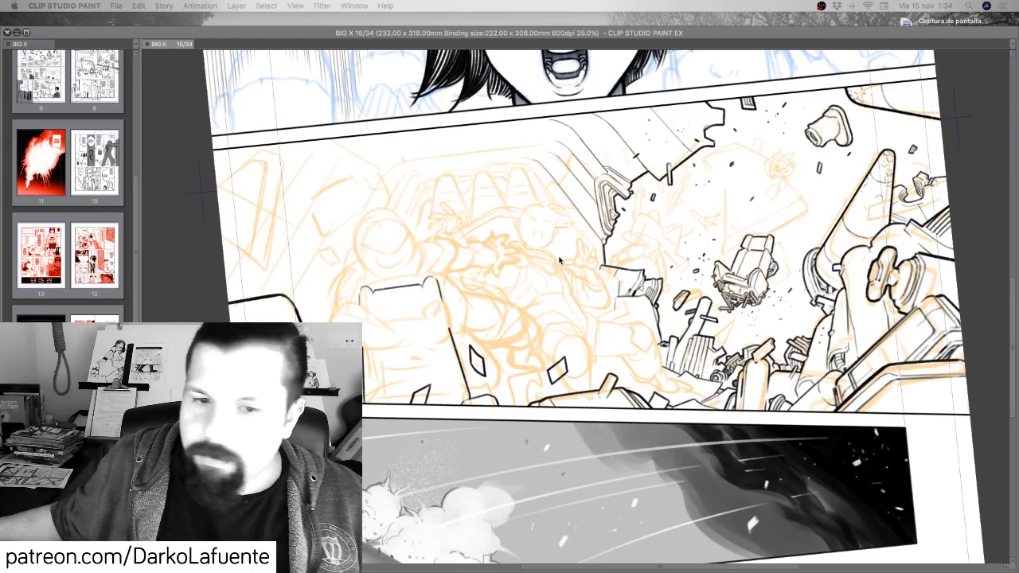
key(Tab)
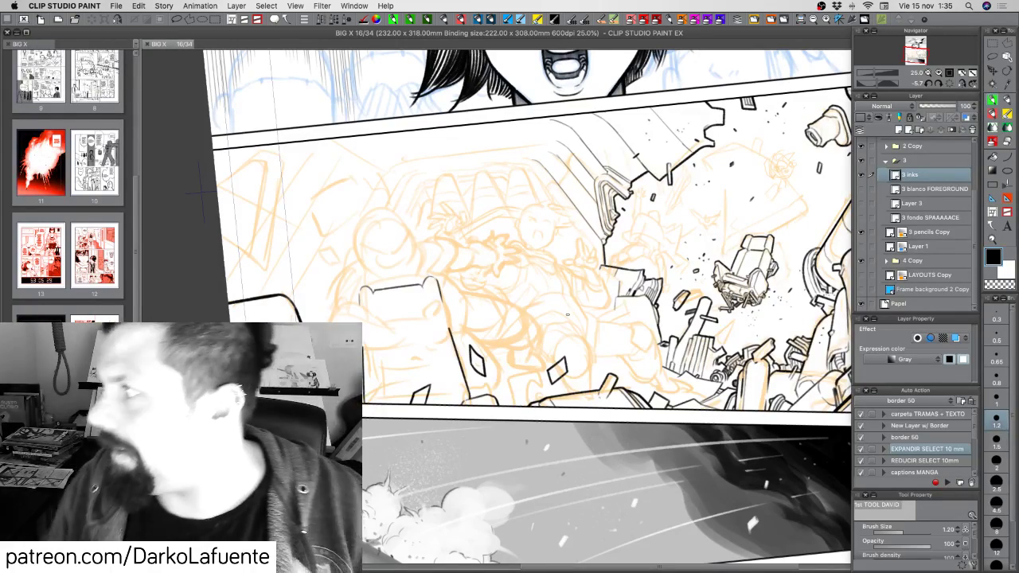
key(Tab)
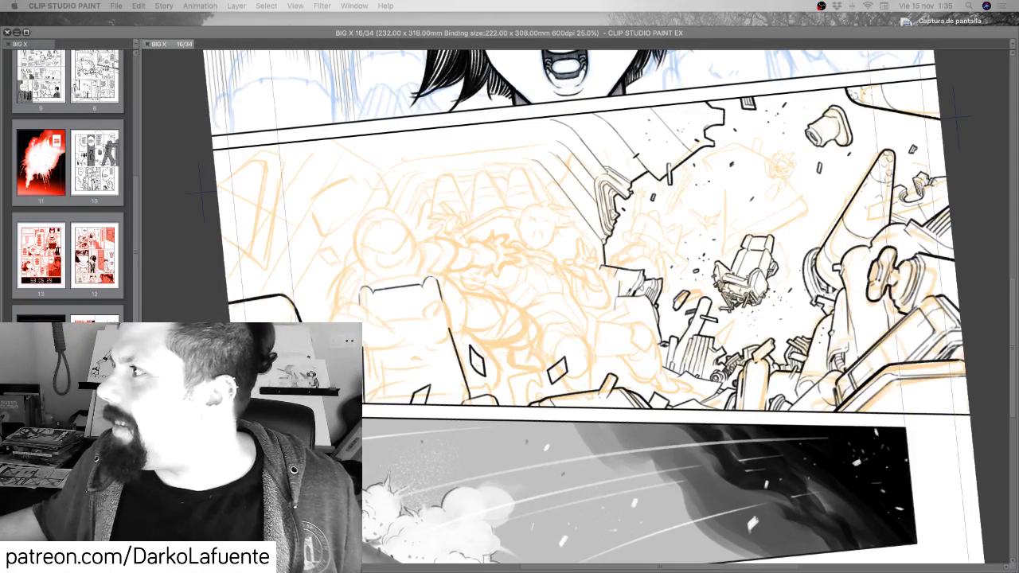
key(Tab)
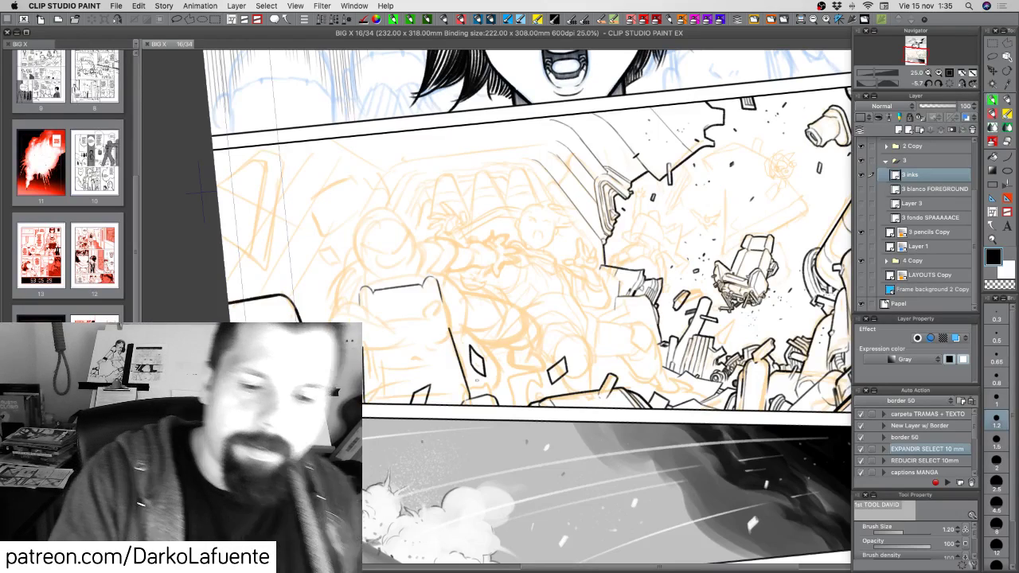
Ink an angular shard overlapping the pointed one in front of the seat back and clean the overlap with the transparent colour.
mouse_move(423, 381)
mouse_down()
mouse_move(436, 372)
mouse_move(441, 388)
mouse_move(429, 401)
mouse_move(447, 386)
mouse_up()
key(c)
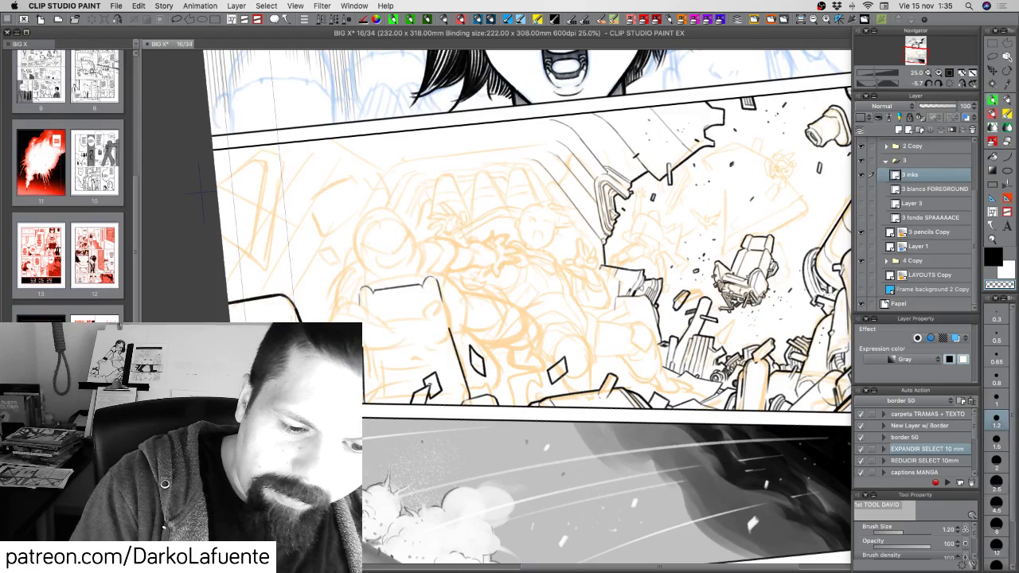
drag(426, 384, 429, 386)
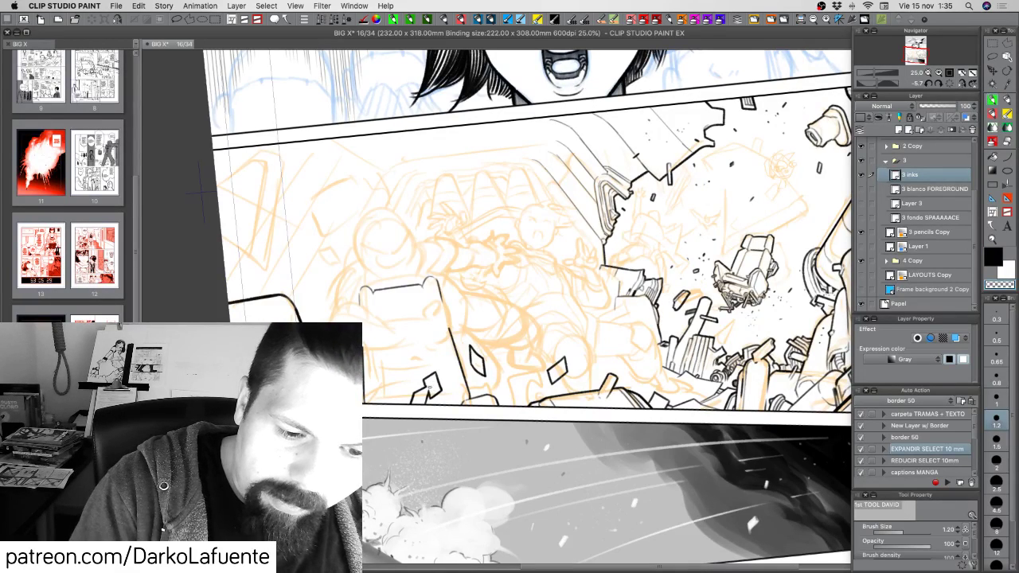
key(c)
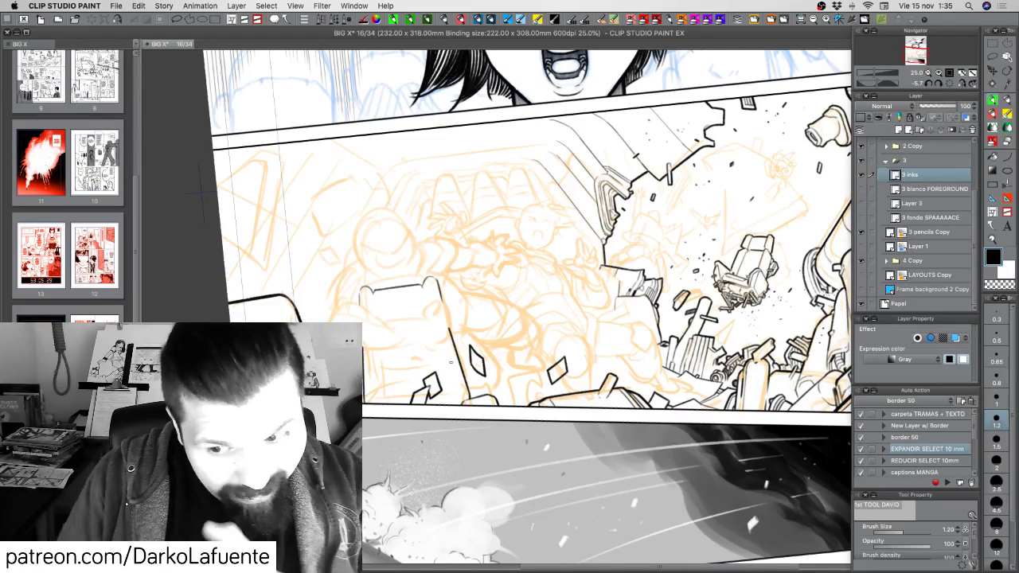
Ink small angular debris along the third panel's lower border, just right of the shards in the middle.
drag(481, 369, 507, 385)
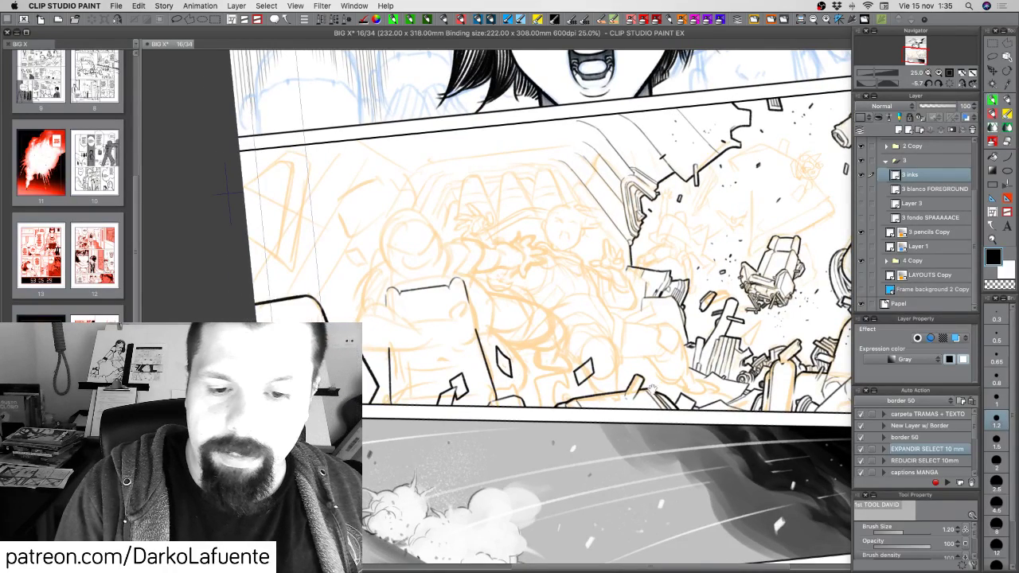
drag(652, 390, 647, 408)
mouse_move(724, 412)
mouse_down()
mouse_move(698, 452)
mouse_move(723, 418)
mouse_move(670, 404)
mouse_up()
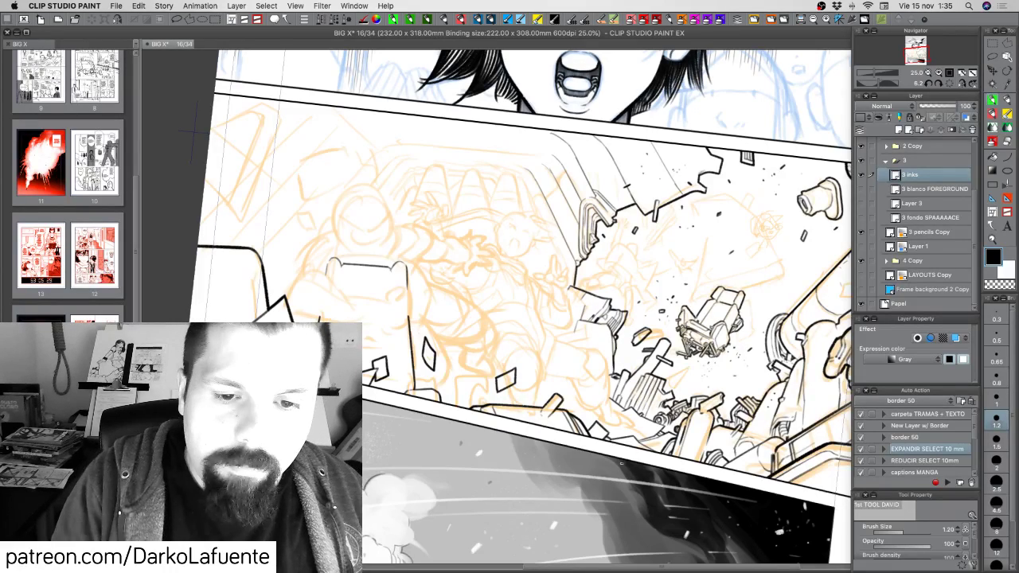
key(c)
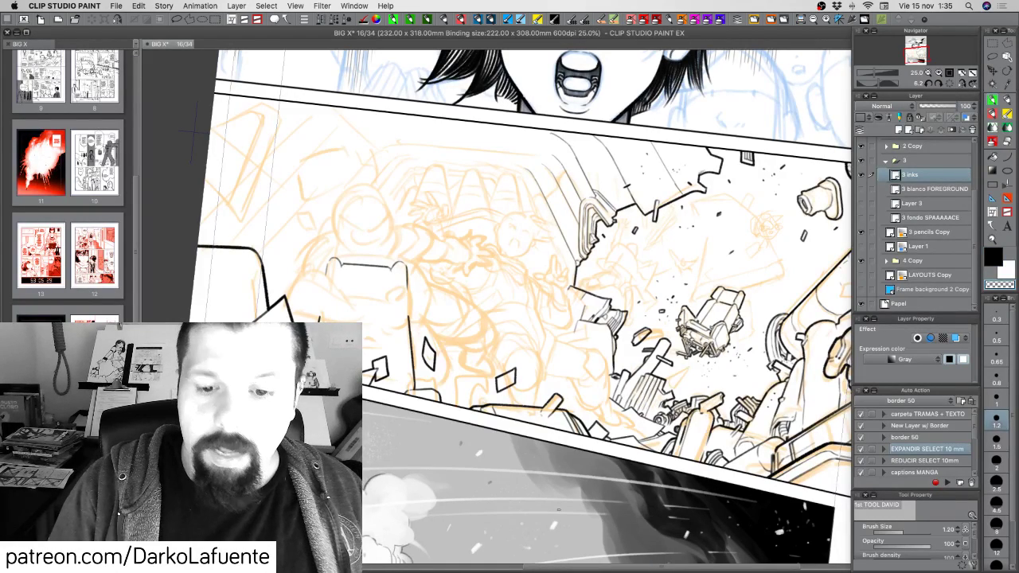
Ink the rounded outer contour of the lying figure's bent limb over the debris and undo the last stray stroke.
key(shift+space)
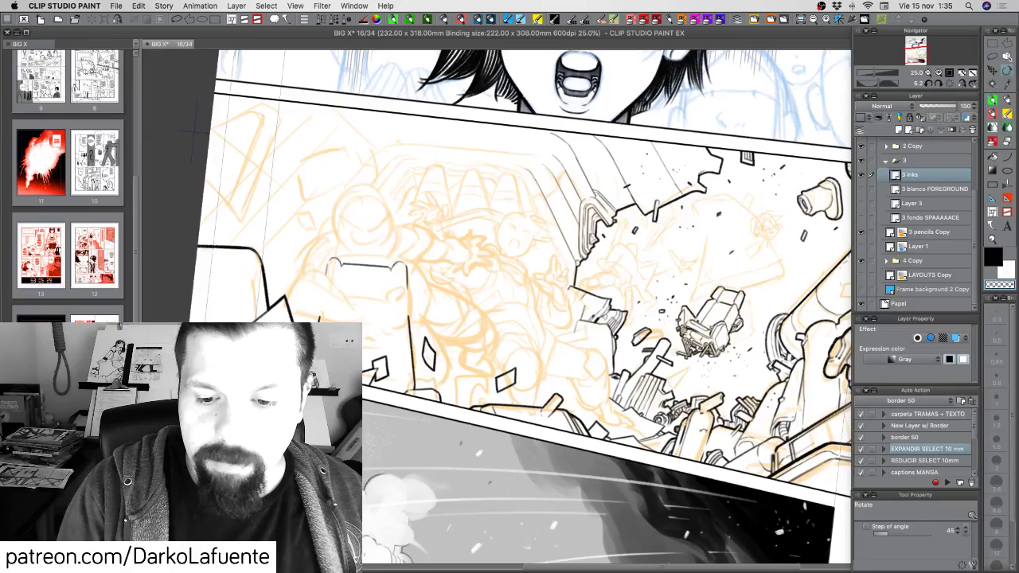
drag(637, 239, 651, 301)
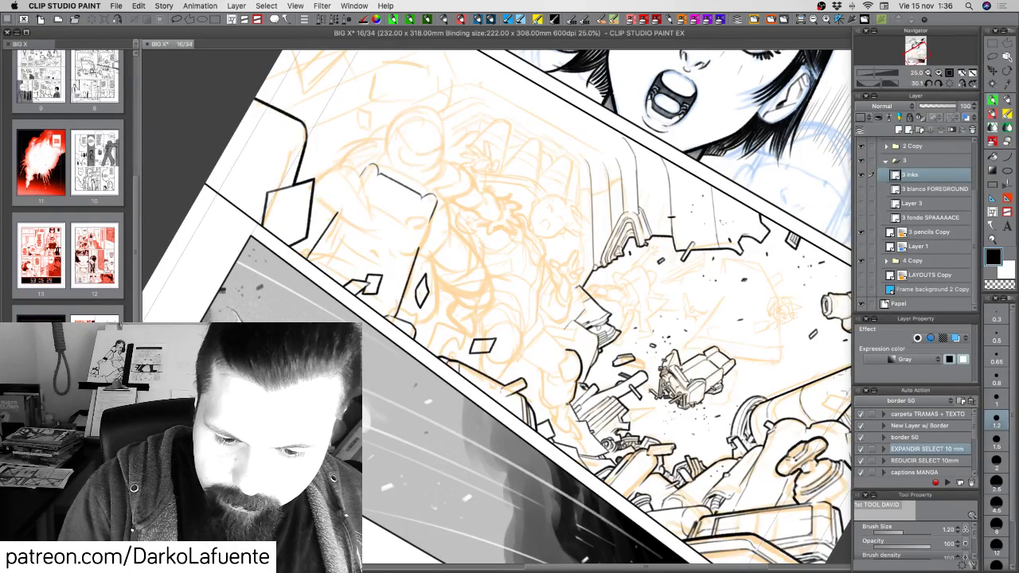
mouse_move(567, 403)
mouse_down()
mouse_move(553, 417)
mouse_move(563, 448)
mouse_move(477, 390)
mouse_up()
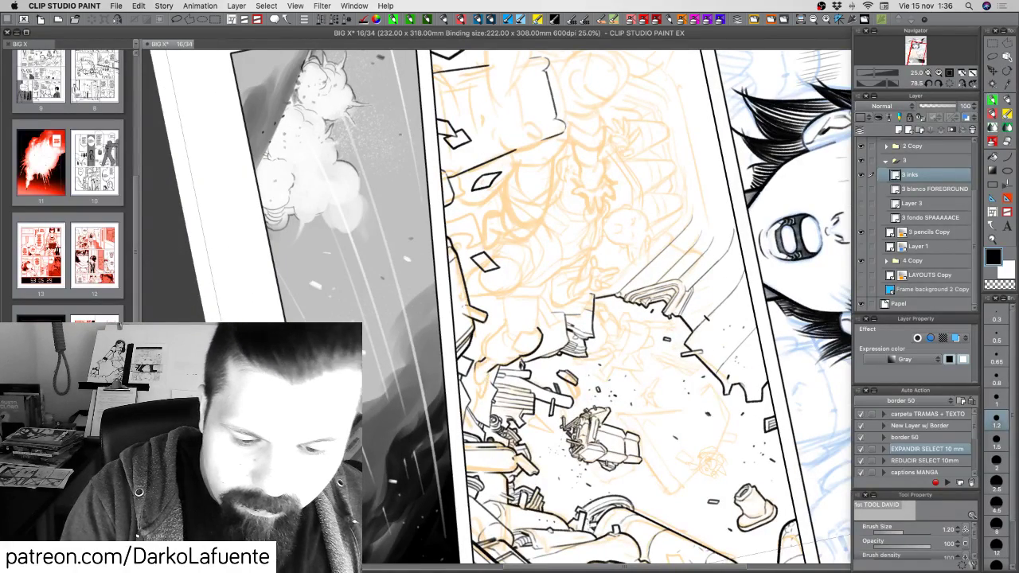
mouse_move(488, 372)
mouse_down()
mouse_move(479, 398)
mouse_move(587, 443)
mouse_move(698, 374)
mouse_up()
key(r)
drag(756, 355, 762, 276)
key(p)
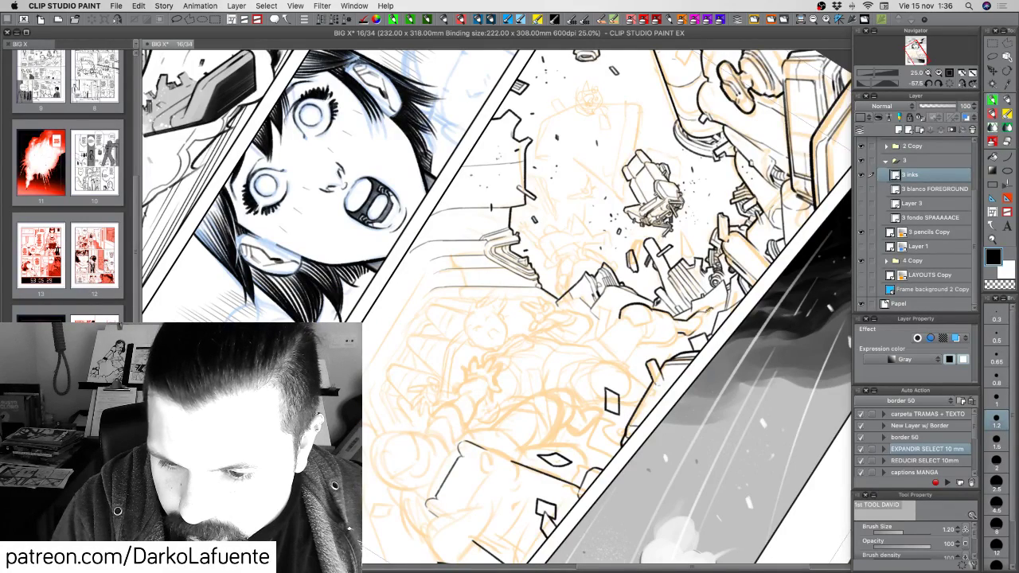
key(super+z)
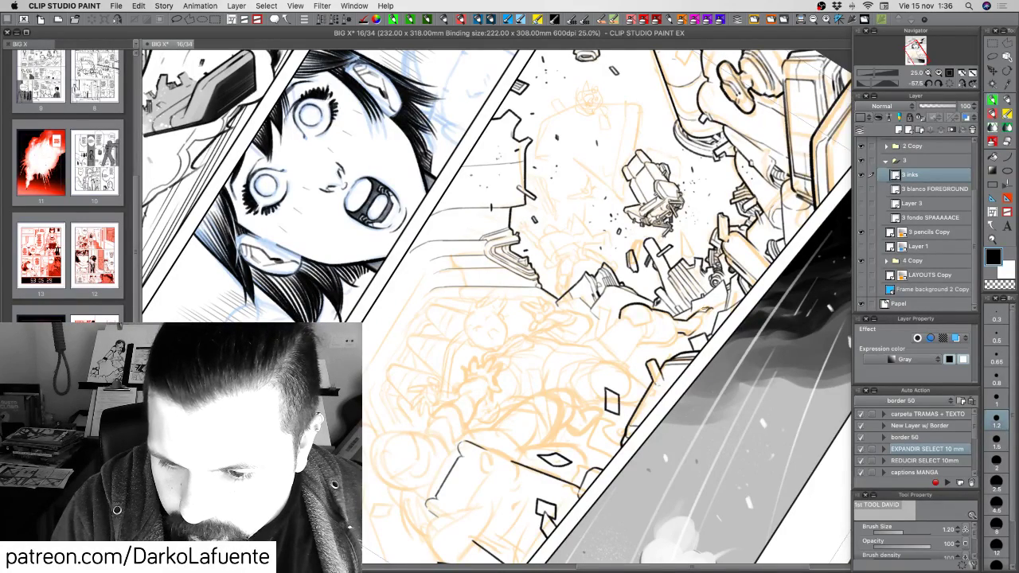
drag(707, 308, 686, 470)
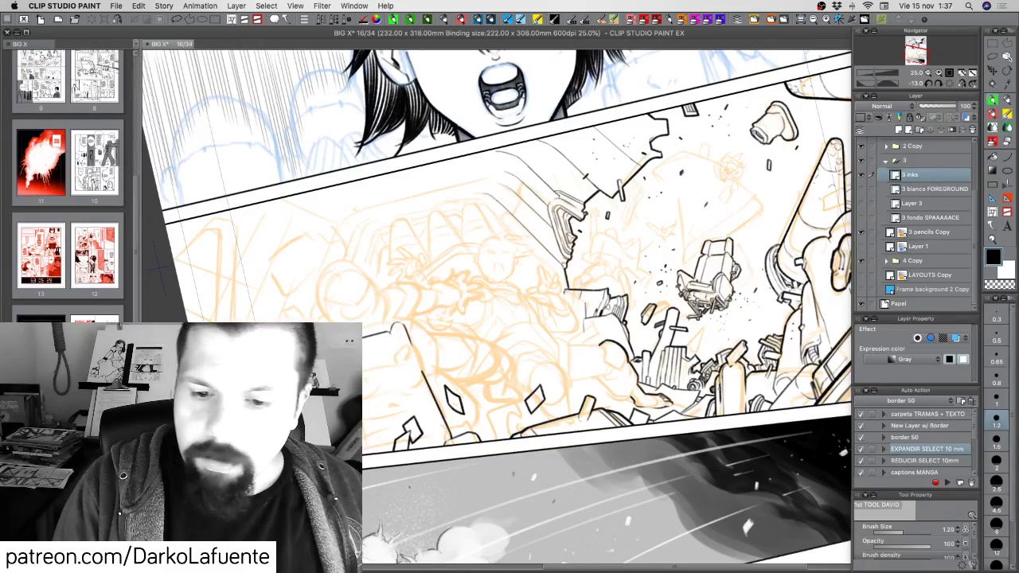
Continue the limb's contour down toward the rubble and clean its overlaps with the transparent colour.
key(r)
drag(677, 238, 675, 379)
drag(270, 512, 195, 270)
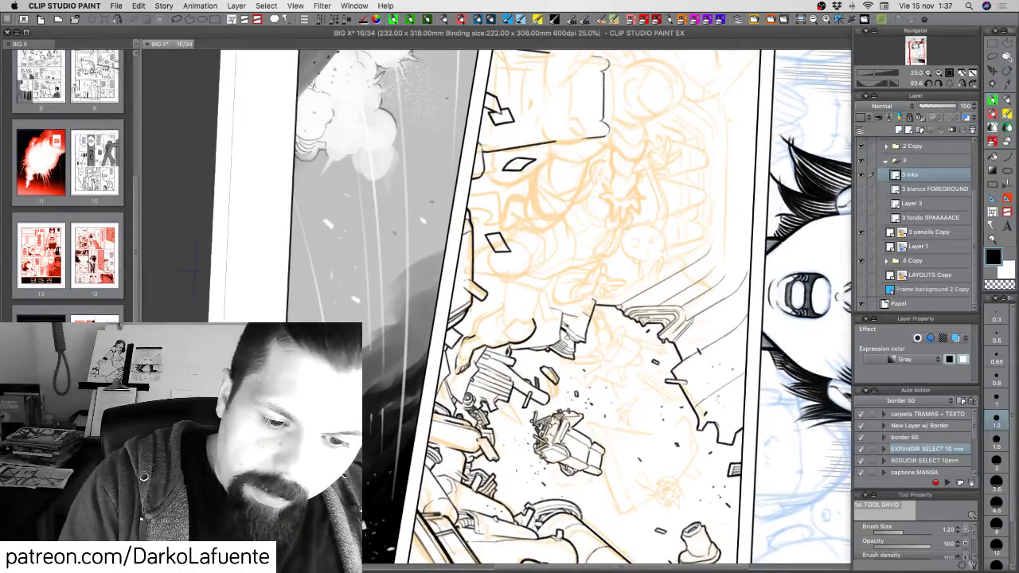
key(c)
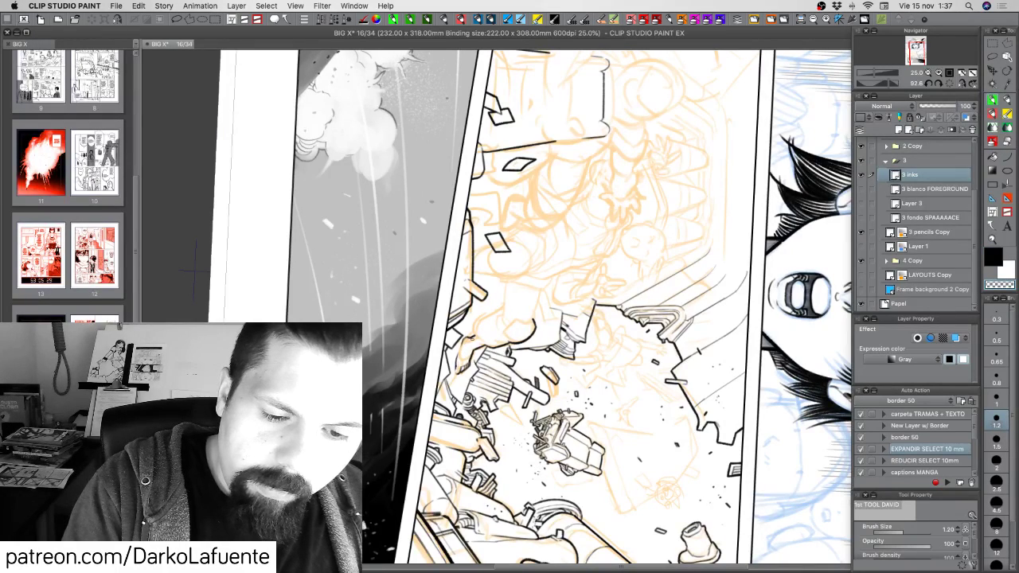
key(c)
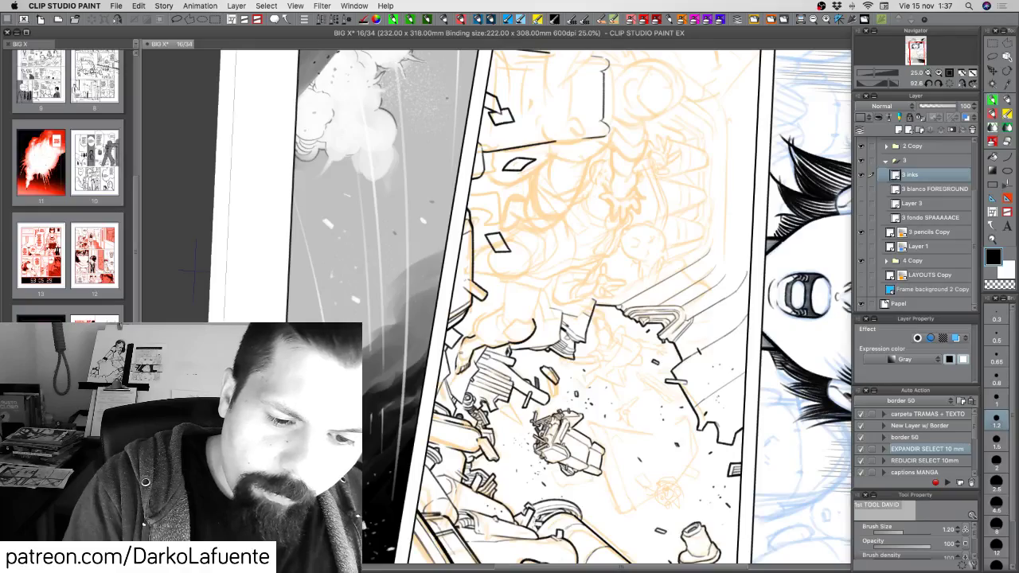
key(r)
mouse_move(534, 422)
mouse_down()
mouse_move(593, 430)
mouse_move(665, 395)
mouse_move(687, 285)
mouse_move(678, 374)
mouse_up()
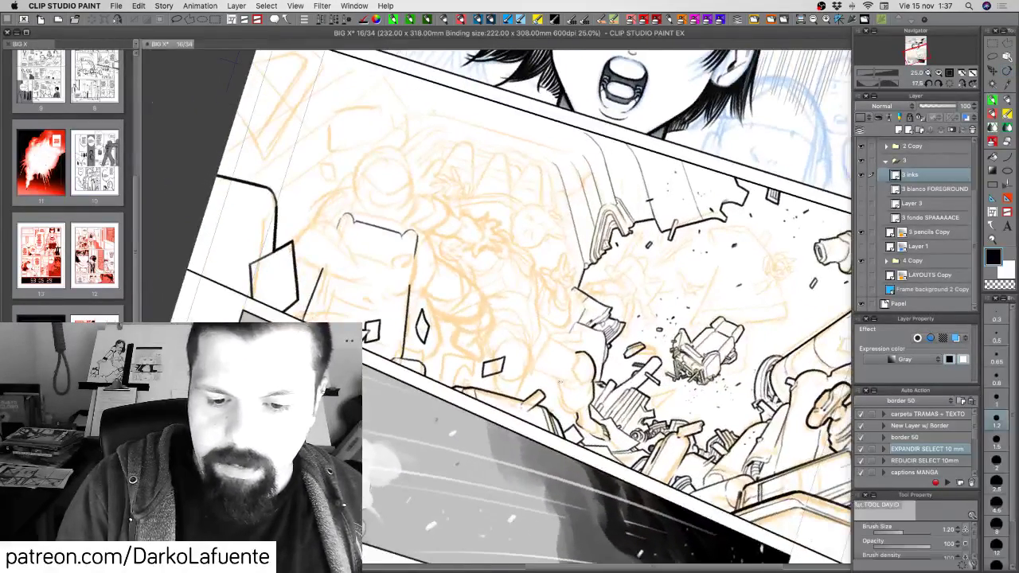
drag(557, 378, 561, 400)
key(super+z)
key(super+z)
Ink the straight lower edge of the limb where it runs from the bent joint back toward the figure's body.
key(shift+space)
drag(704, 112, 466, 106)
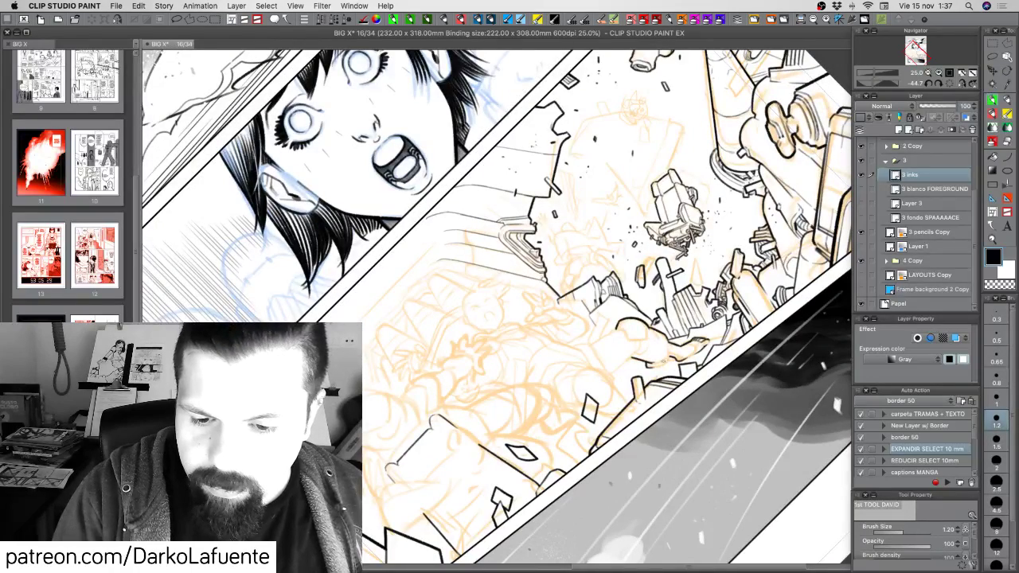
mouse_move(670, 348)
mouse_down()
mouse_move(629, 397)
mouse_move(571, 405)
mouse_up()
key(shift+space)
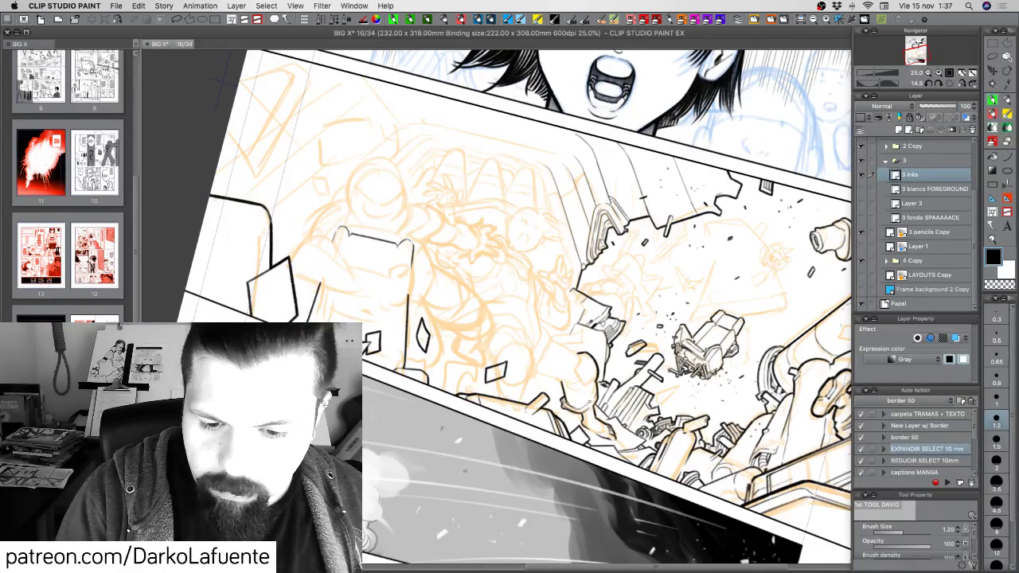
key(shift+space)
mouse_move(605, 408)
mouse_down()
mouse_move(563, 439)
mouse_move(409, 424)
mouse_up()
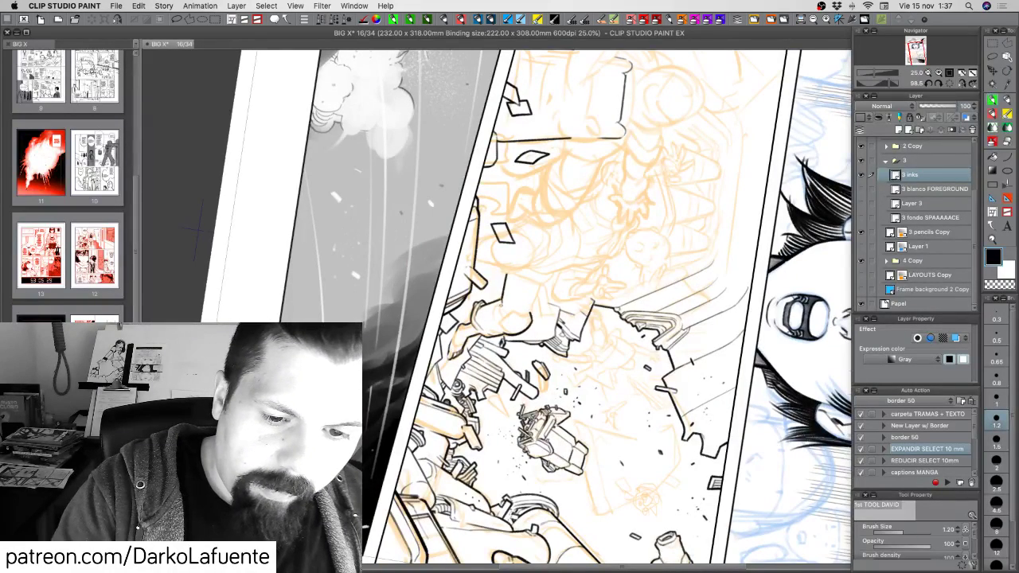
drag(501, 303, 494, 319)
Ink the inner contours around the limb's joint and along its segment reaching down to the rubble.
key(r)
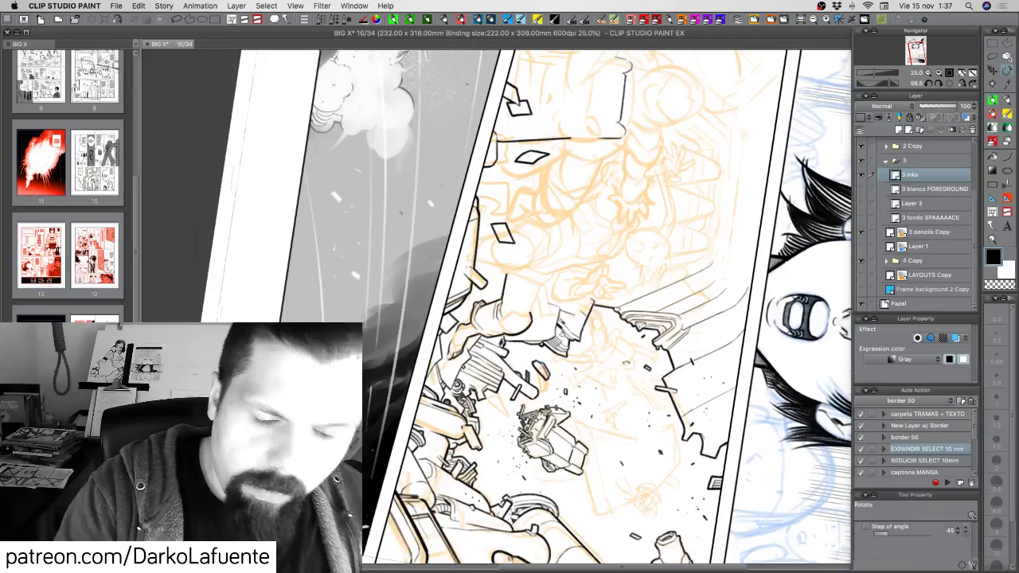
drag(608, 354, 630, 288)
key(p)
mouse_move(575, 355)
mouse_down()
mouse_move(568, 369)
mouse_move(582, 364)
mouse_move(572, 367)
mouse_up()
key(r)
mouse_move(599, 319)
mouse_down()
mouse_move(576, 372)
mouse_move(538, 377)
mouse_move(640, 357)
mouse_move(647, 335)
mouse_up()
key(p)
key(r)
key(p)
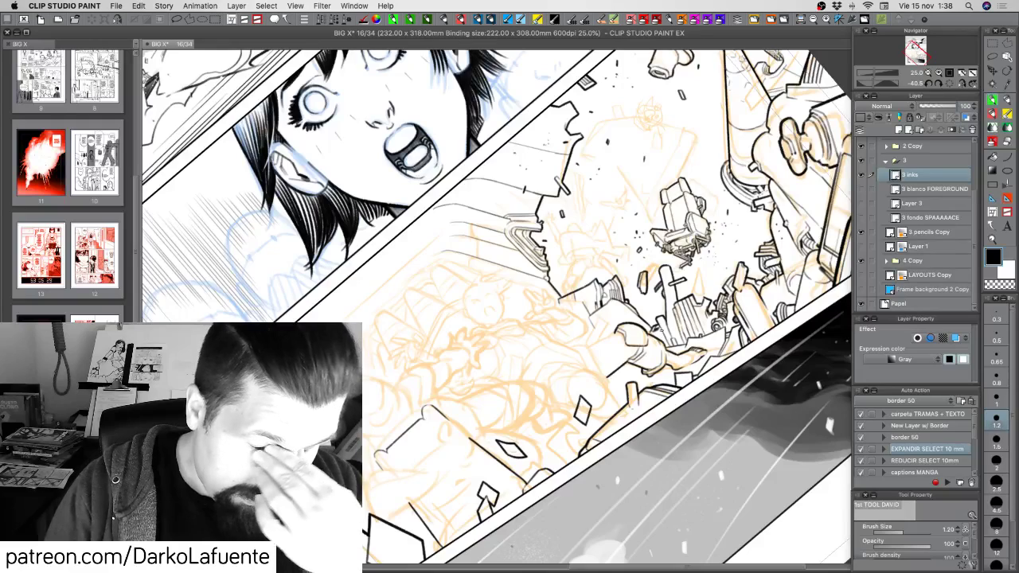
Ink the converging edges of a pointed shape above the limb, beside the torn wall fragment.
key(c)
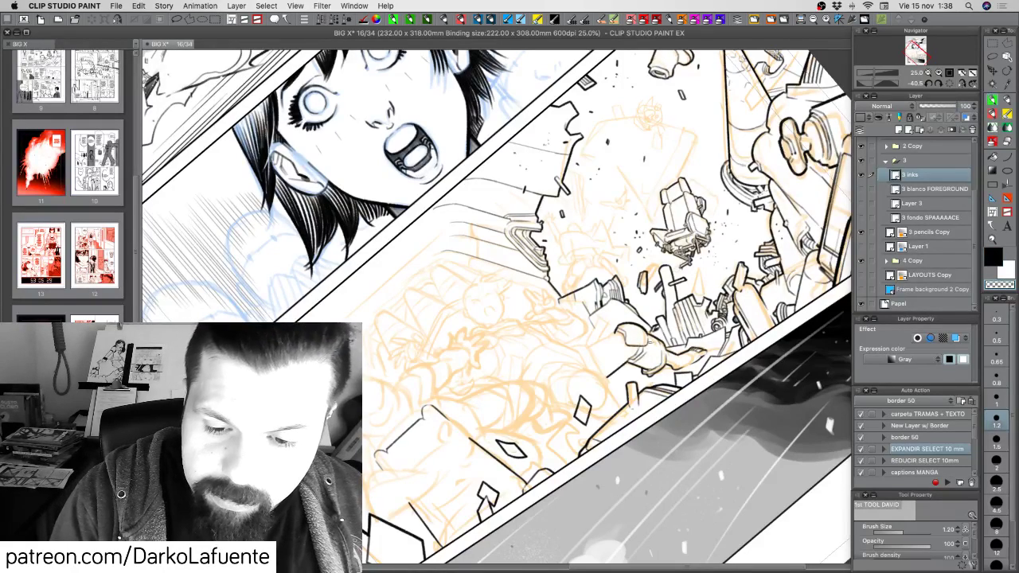
key(c)
key(r)
drag(728, 258, 555, 439)
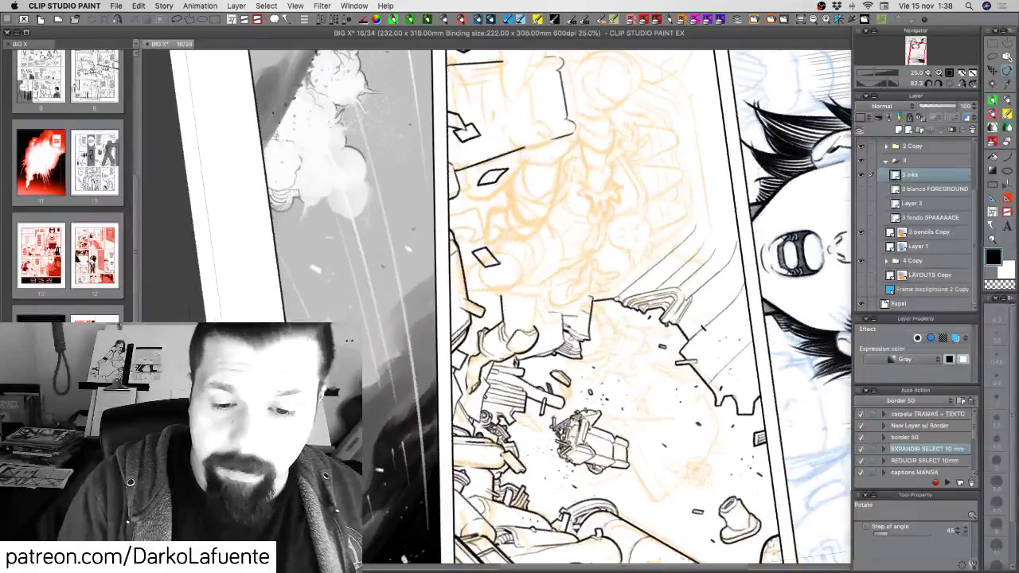
key(p)
key(c)
key(c)
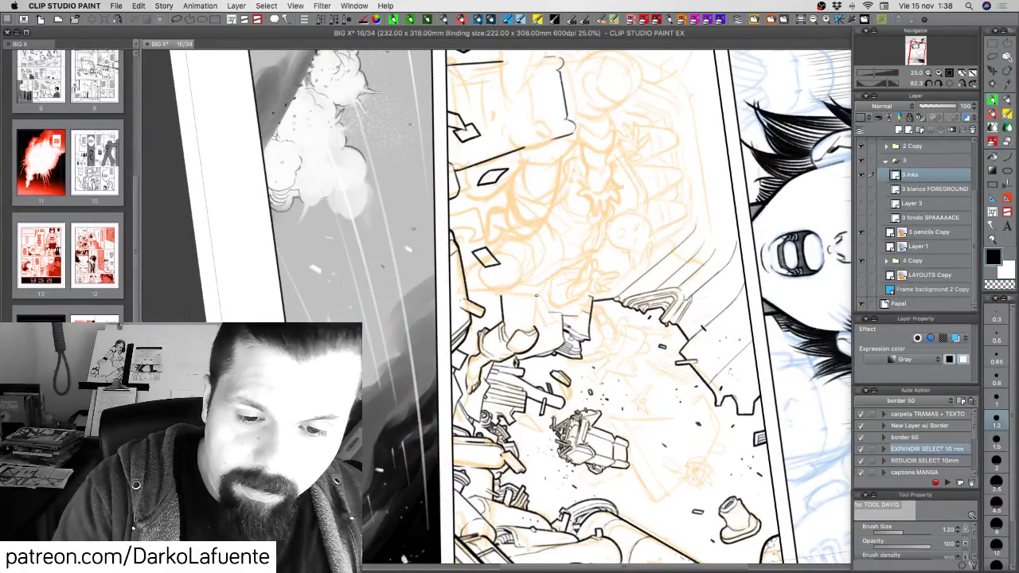
drag(536, 295, 535, 314)
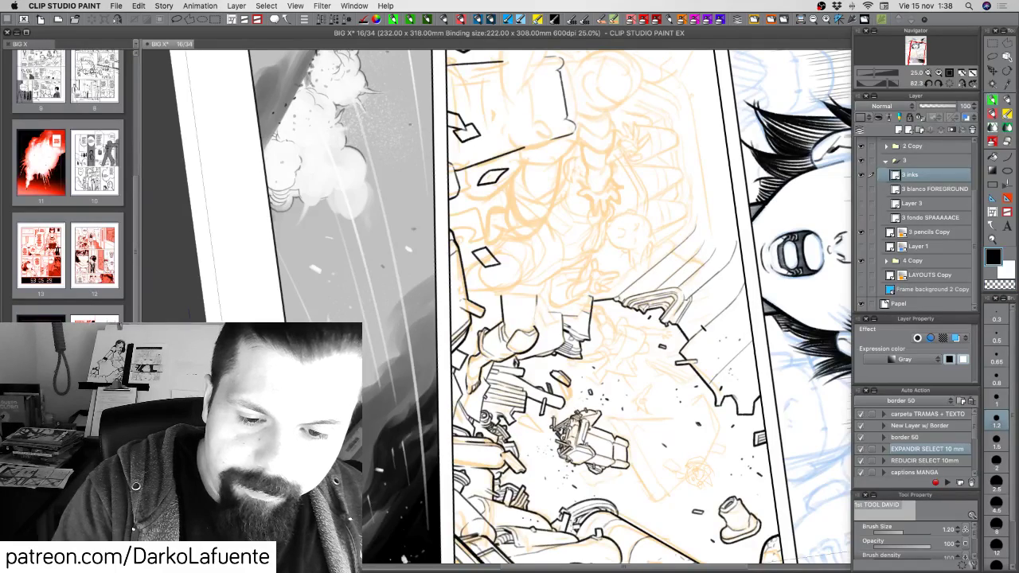
mouse_move(535, 324)
mouse_down()
mouse_move(531, 333)
mouse_move(558, 281)
mouse_move(549, 304)
mouse_up()
Finish the pointed shape's outline and clean where it meets the limb with the transparent colour.
key(r)
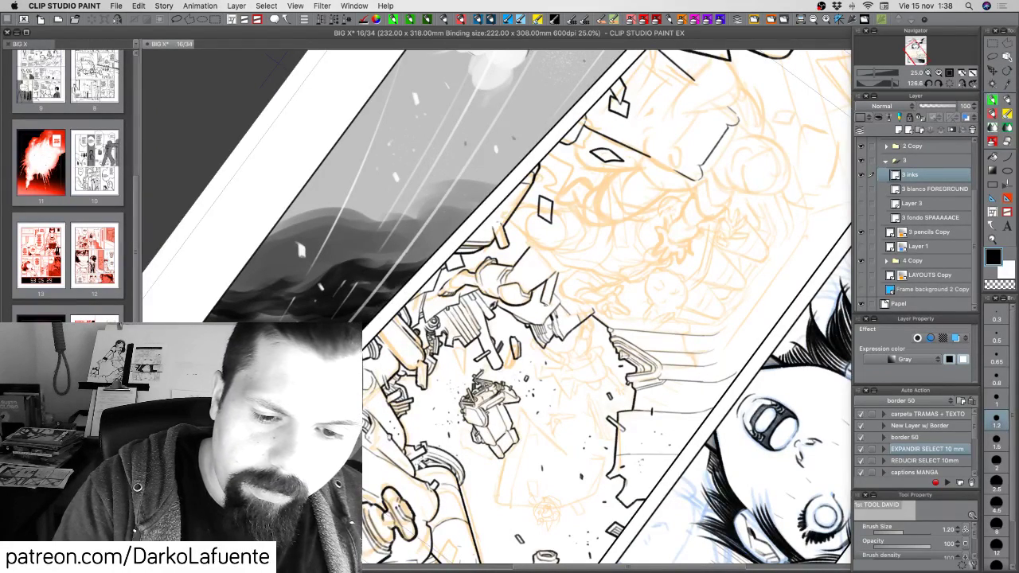
key(c)
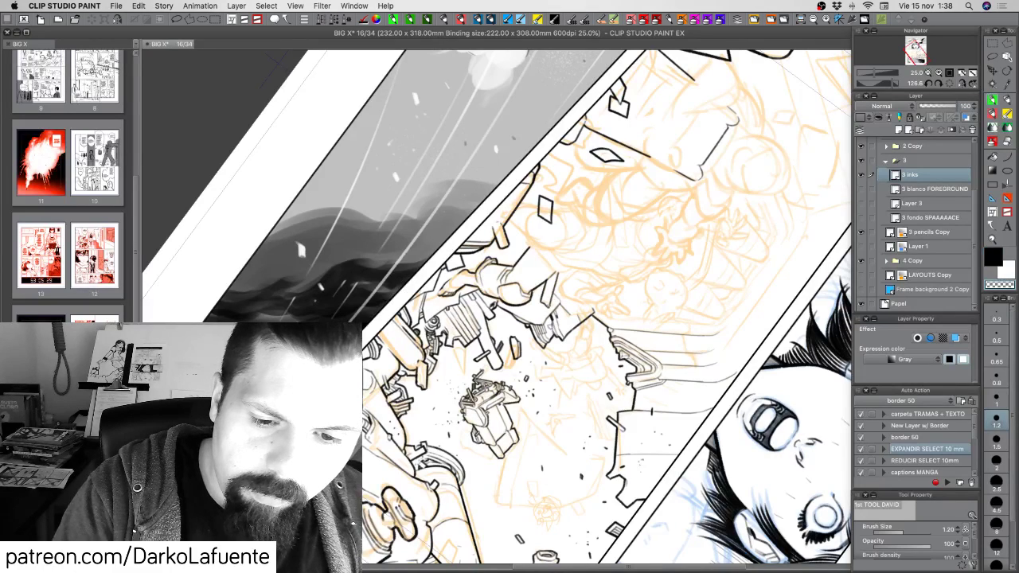
key(c)
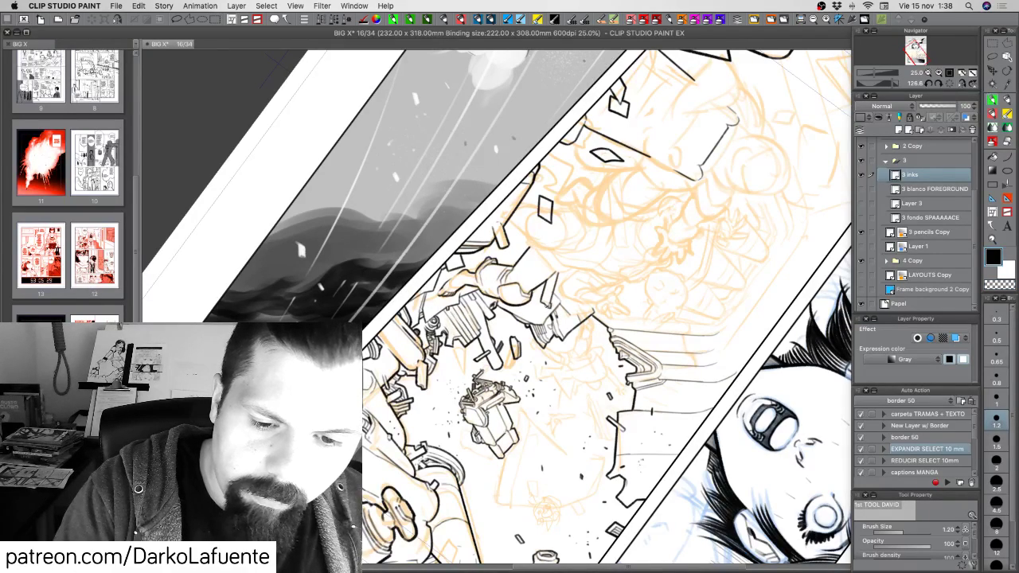
key(r)
mouse_move(576, 266)
mouse_down()
mouse_move(537, 289)
mouse_move(535, 321)
mouse_up()
drag(704, 405, 713, 385)
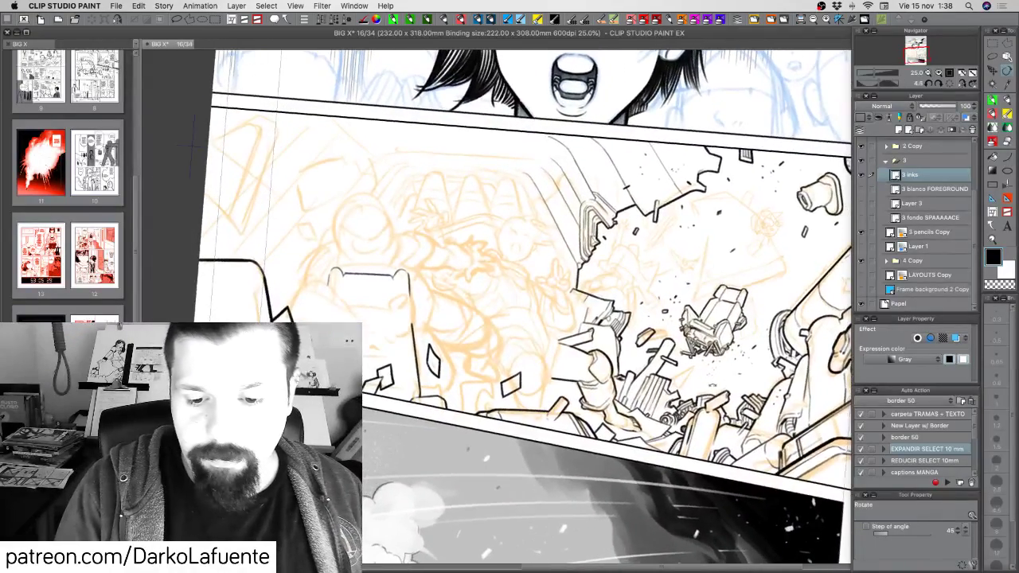
key(p)
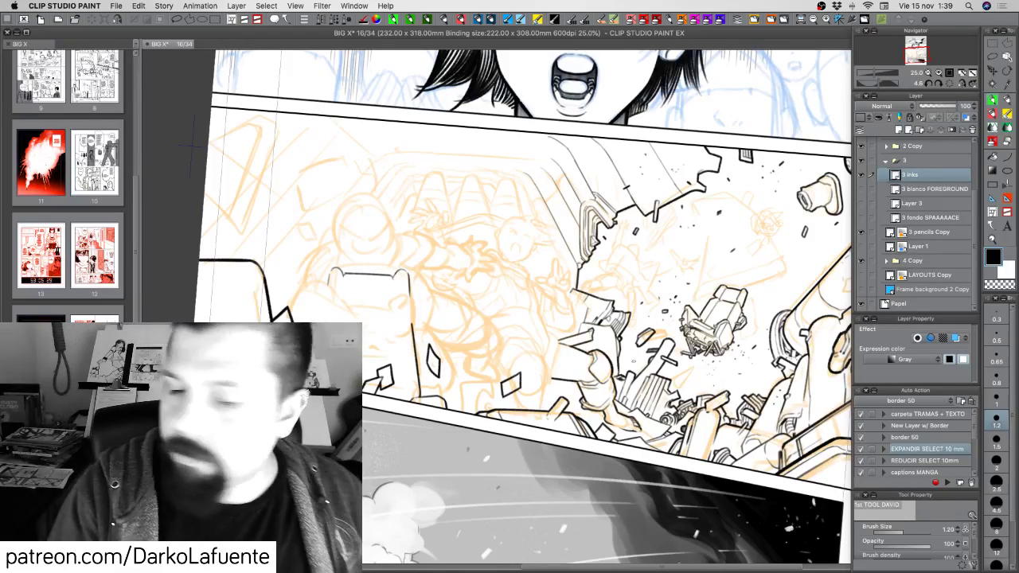
Ink the figure's right-hand body contour from beside the raised hand down past the pointed shape, and save the page.
drag(639, 382, 688, 388)
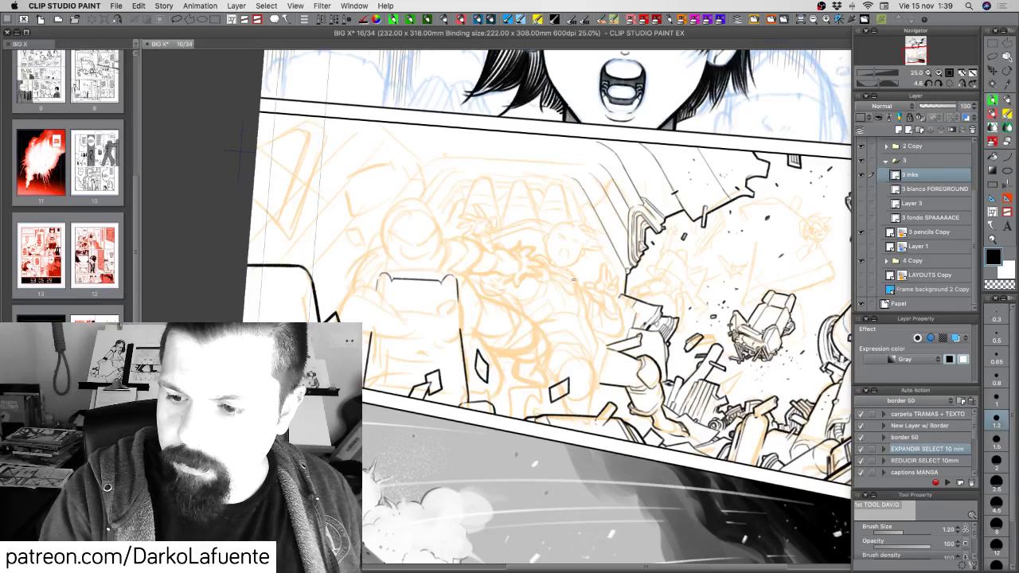
mouse_move(577, 286)
mouse_down()
mouse_move(586, 316)
mouse_move(590, 295)
mouse_move(596, 339)
mouse_up()
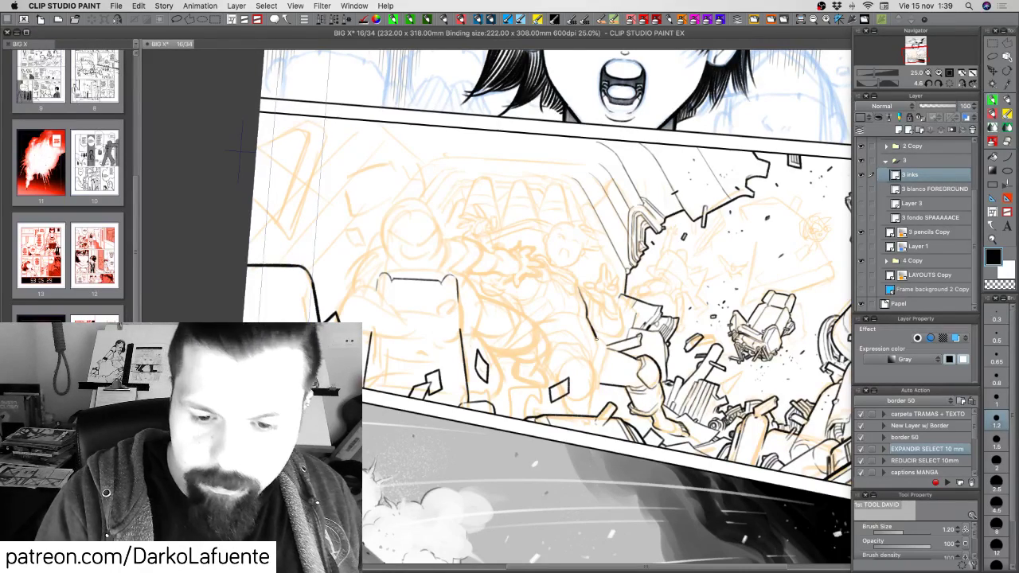
drag(598, 345, 597, 380)
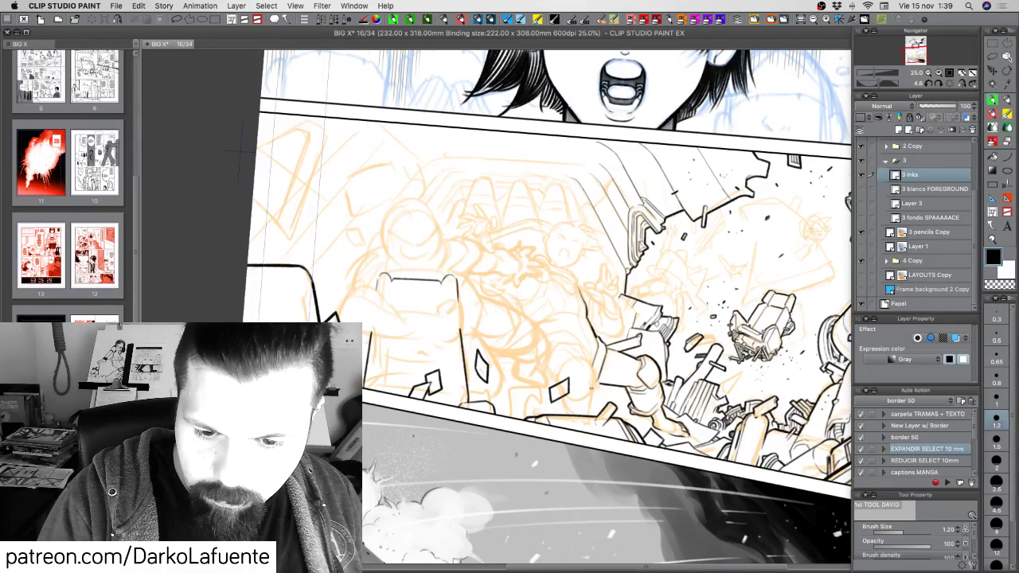
key(super+s)
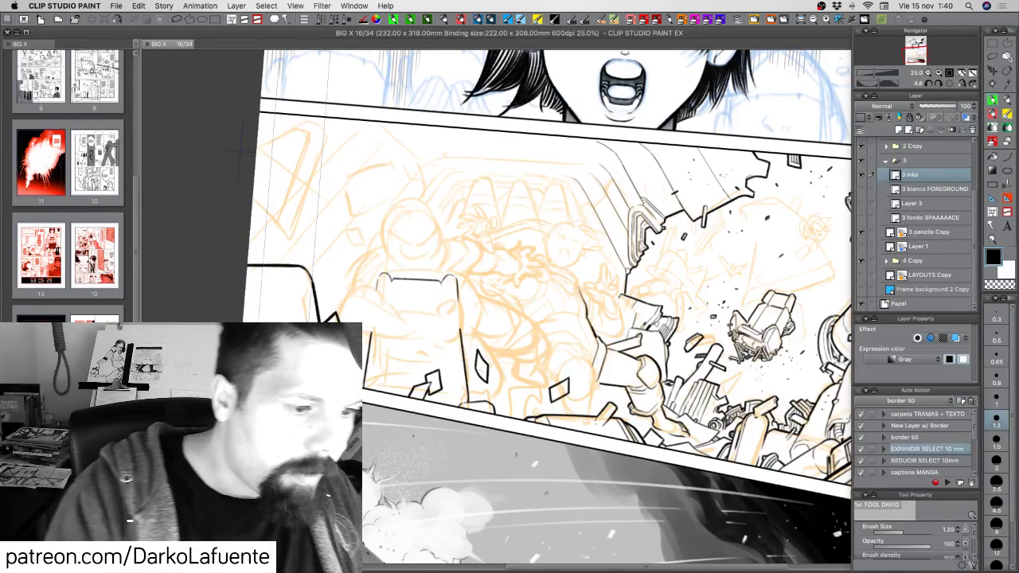
Open page 15, capture a screenshot of its bottom panel with the crew, and close the page.
click(41, 347)
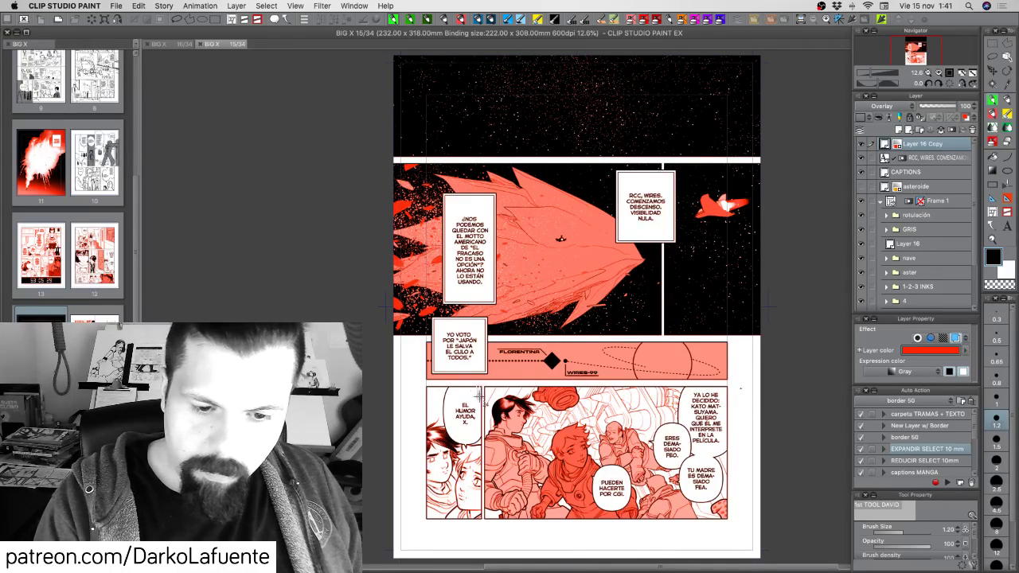
drag(476, 384, 748, 530)
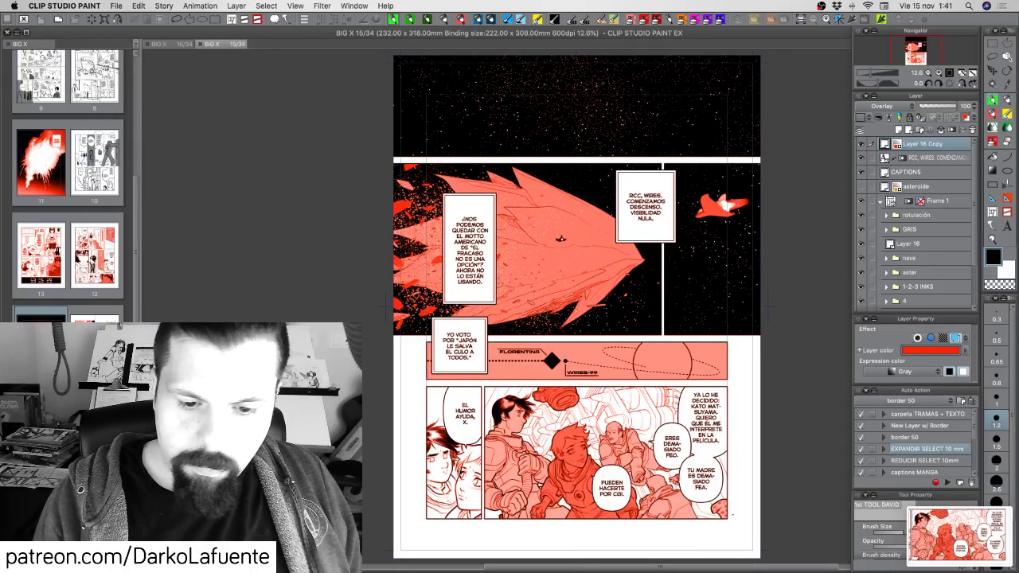
key(super+w)
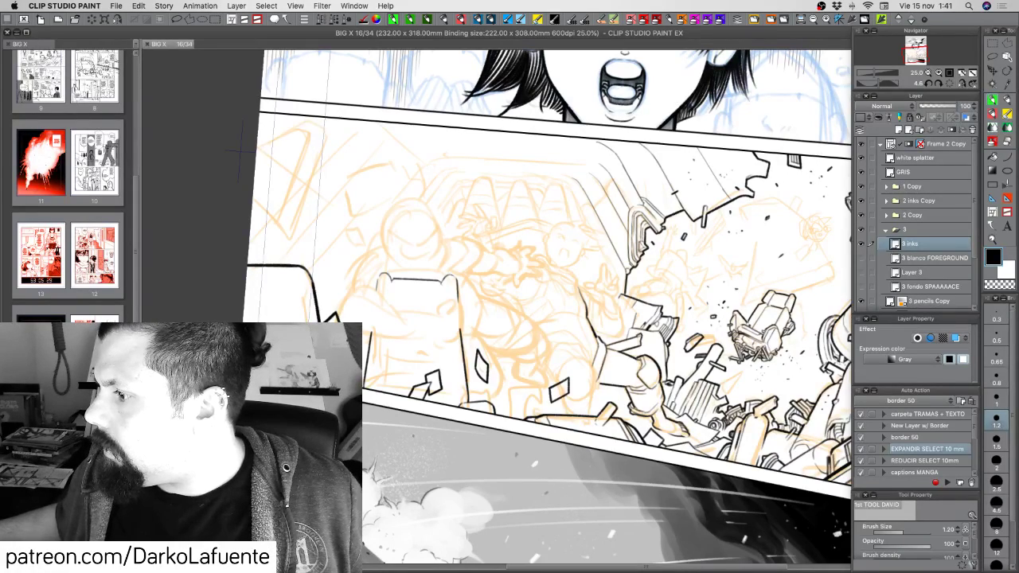
Switch to Finder.
key(super+Tab)
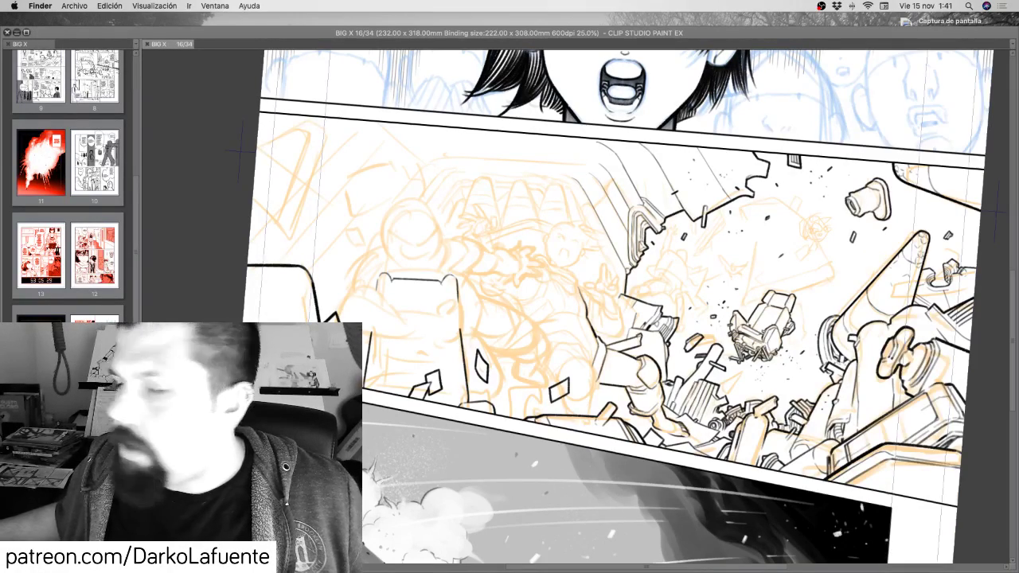
key(super+n)
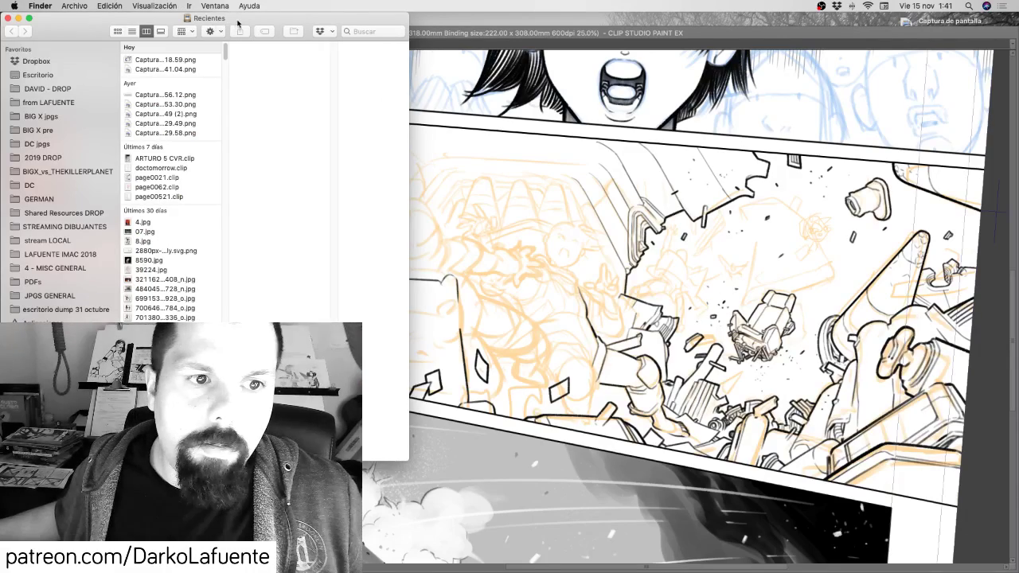
key(super+w)
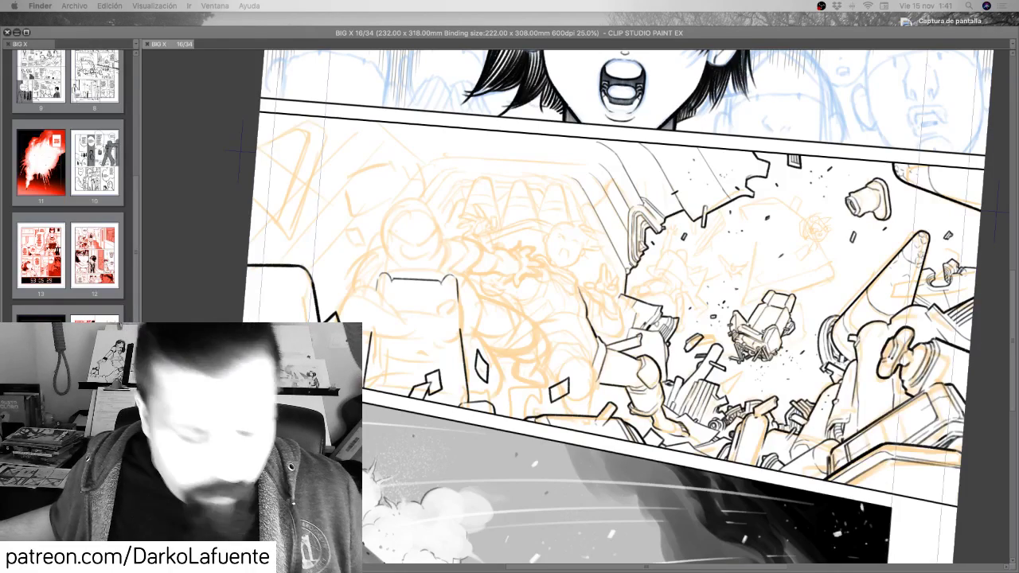
click(483, 162)
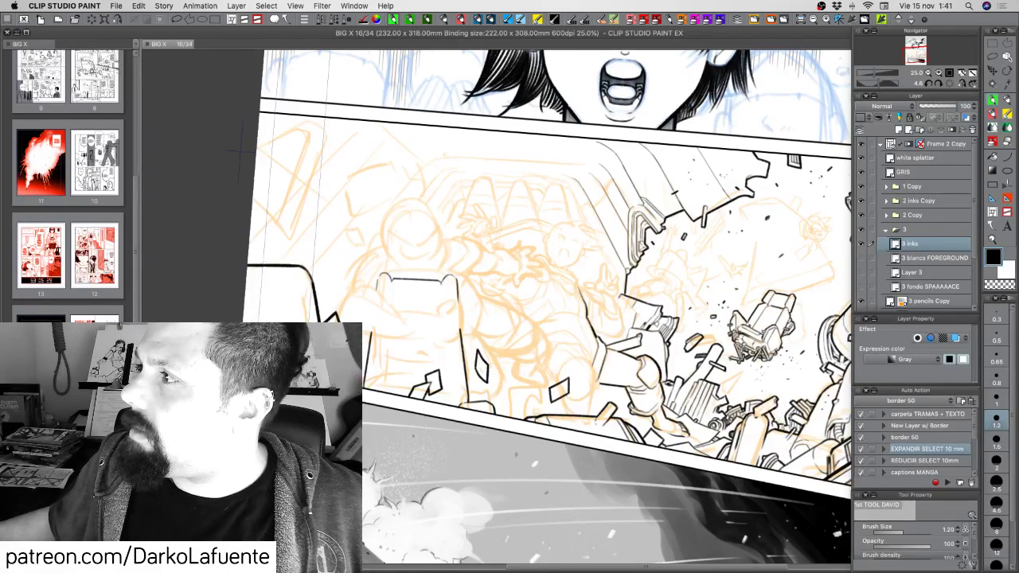
key(Tab)
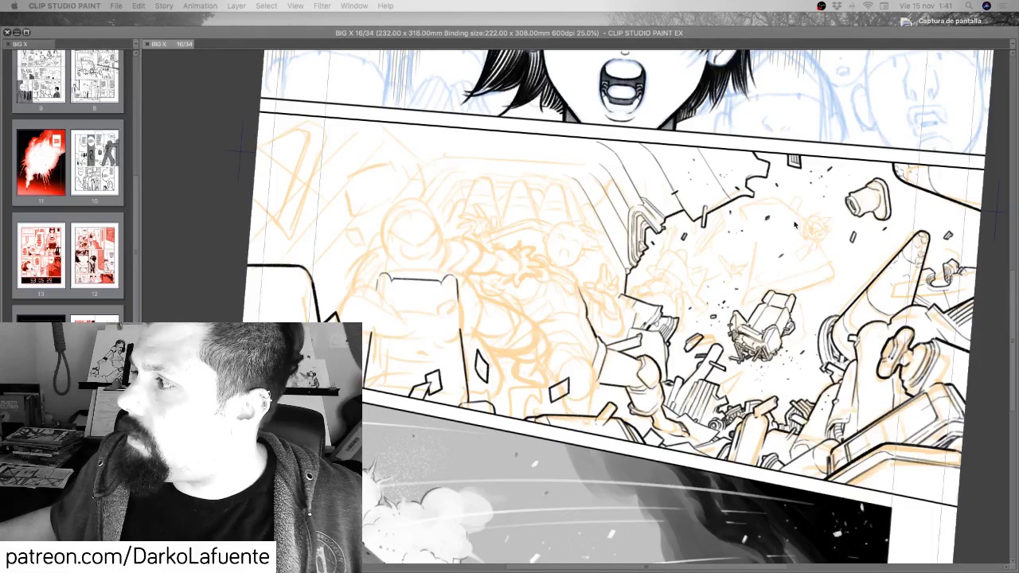
key(Tab)
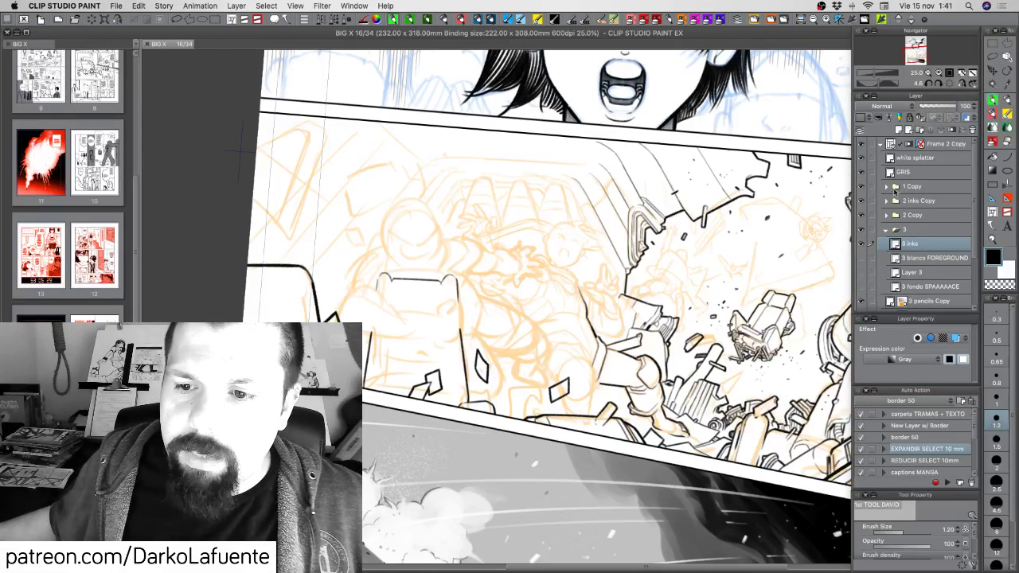
click(945, 146)
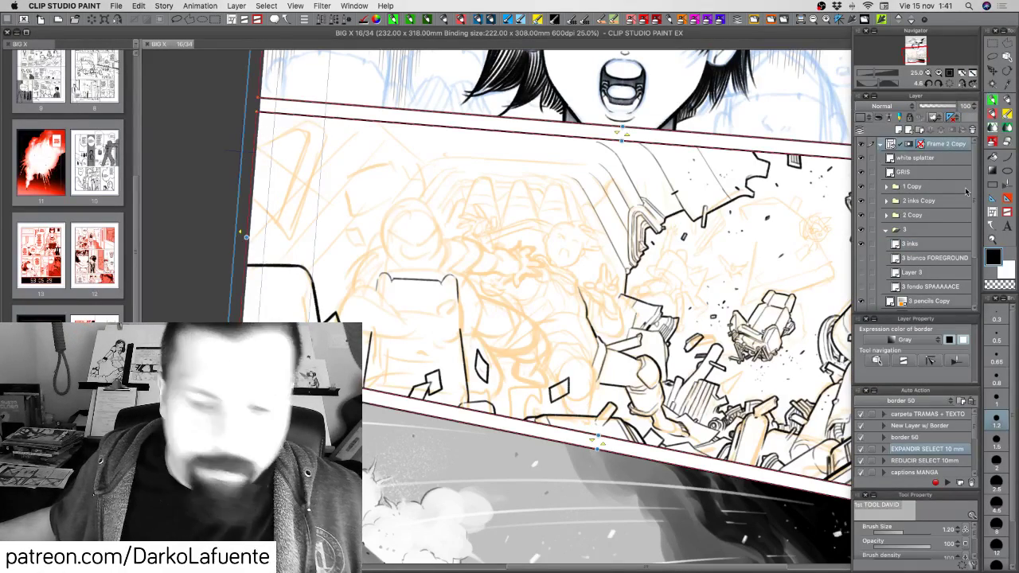
key(super+shift+n)
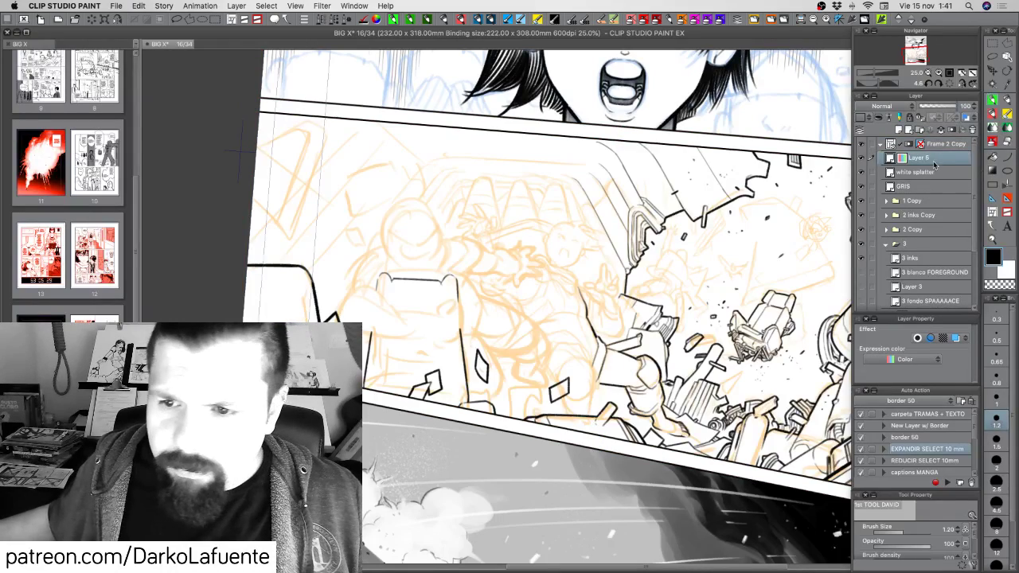
drag(938, 149, 937, 140)
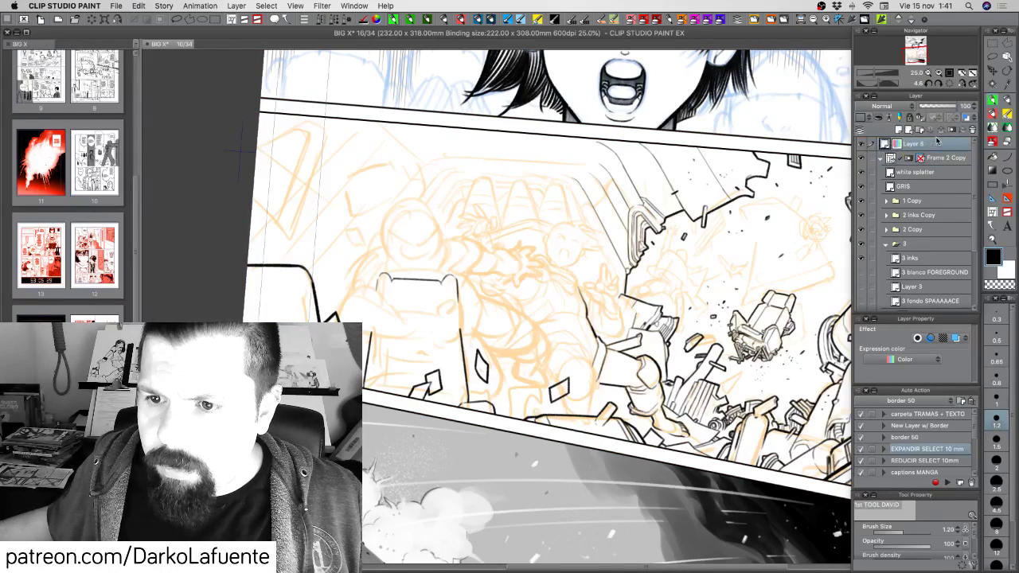
click(928, 73)
click(927, 73)
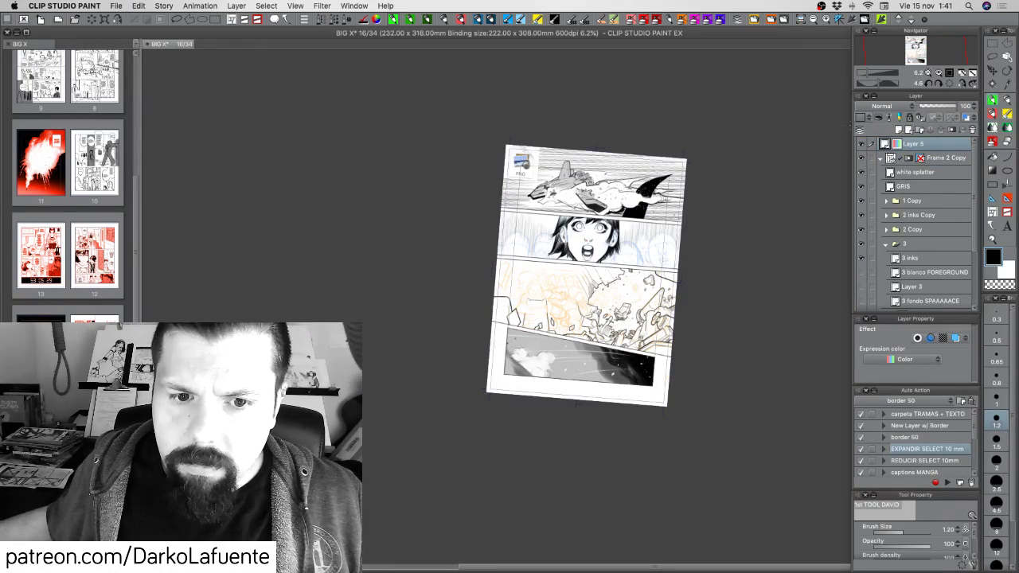
key(super+z)
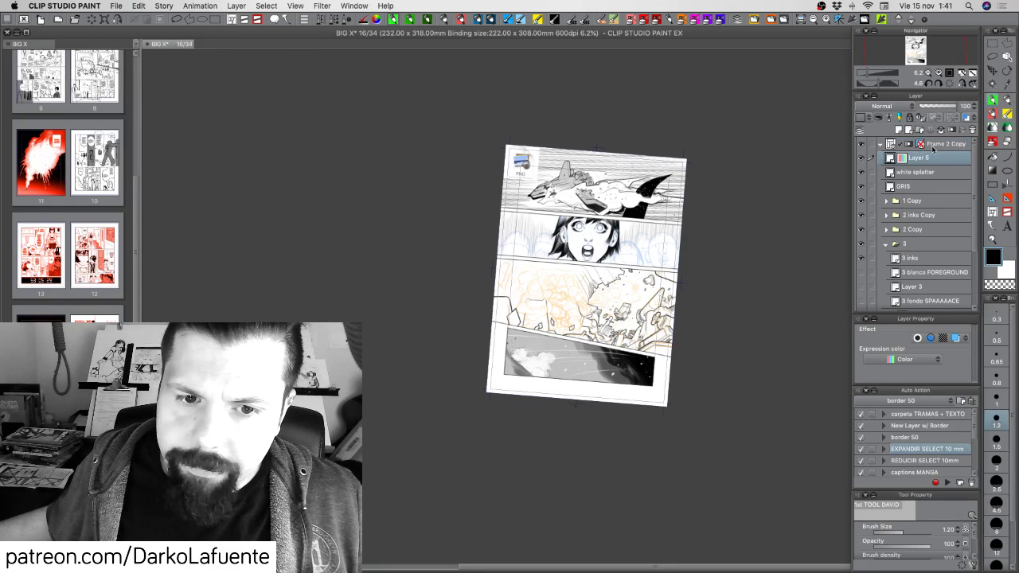
click(971, 129)
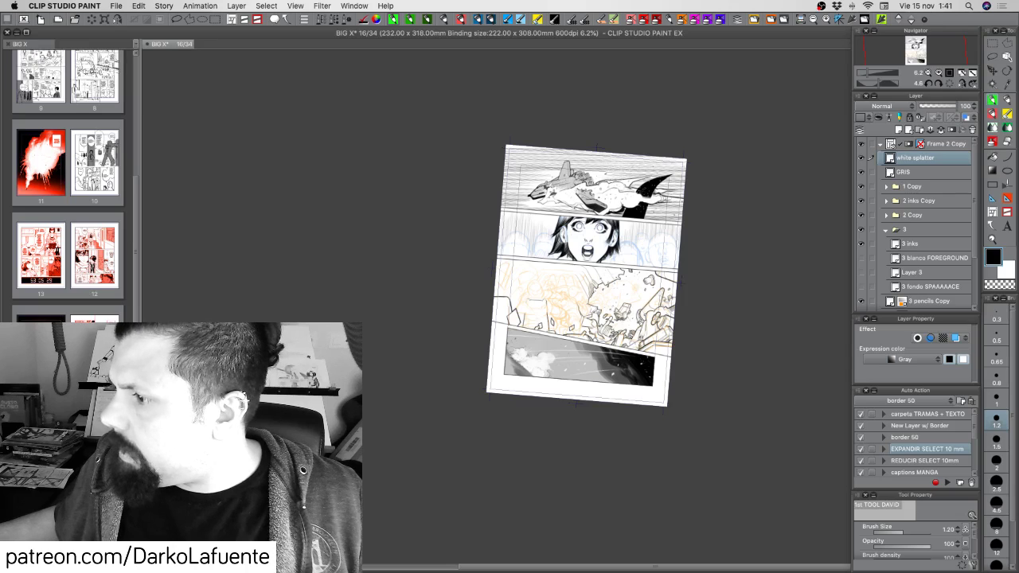
Open the 1.41.04 screenshot PNG from Finder in Clip Studio Paint, copy its whole image, and close it without saving.
key(super+Tab)
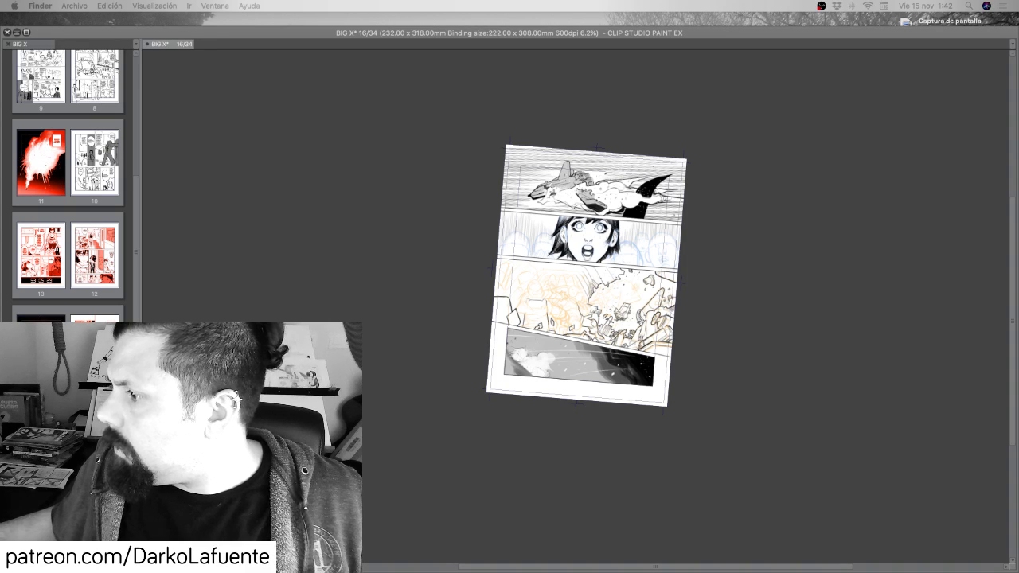
key(super+Tab)
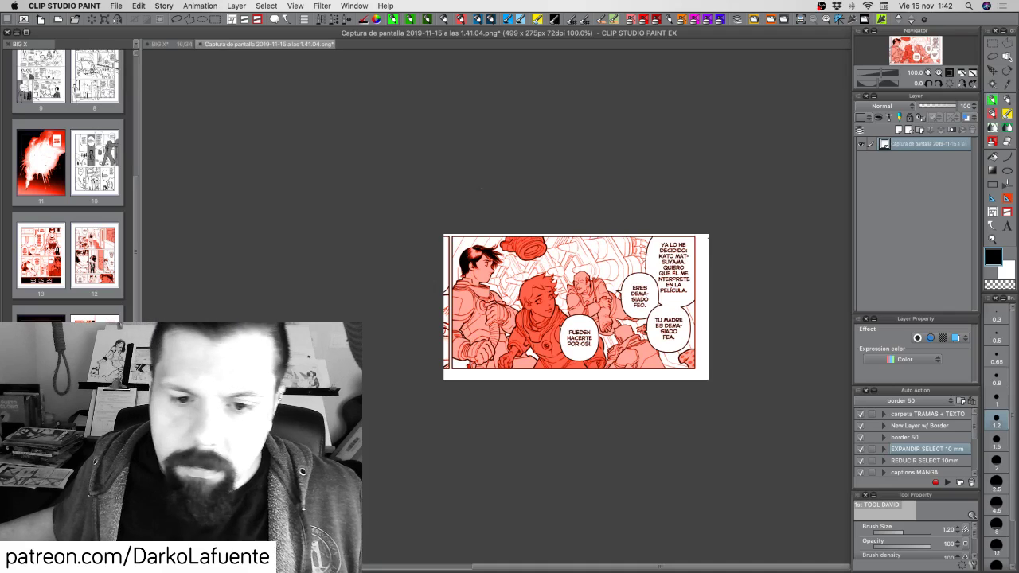
key(super+a)
key(super+w)
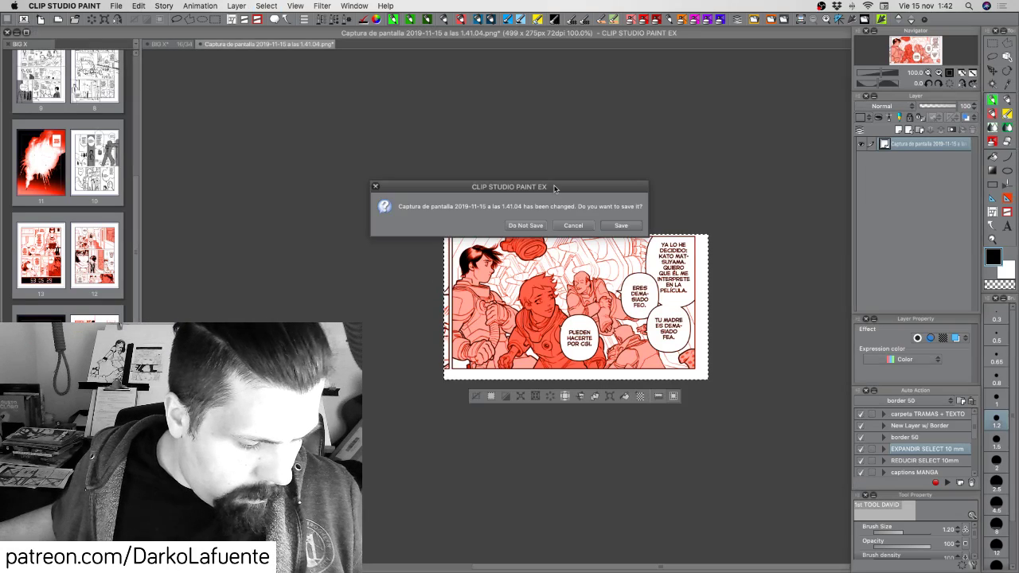
click(525, 223)
Paste the screenshot onto page 16, scale it up to about the page's width, and place its layer above the Frame 2 Copy folder.
key(super+v)
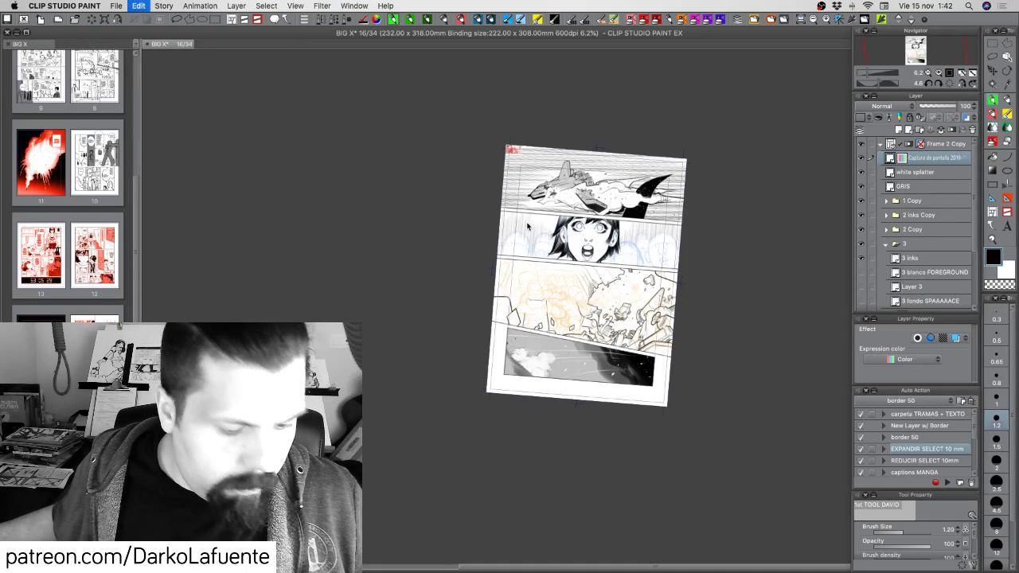
key(super+t)
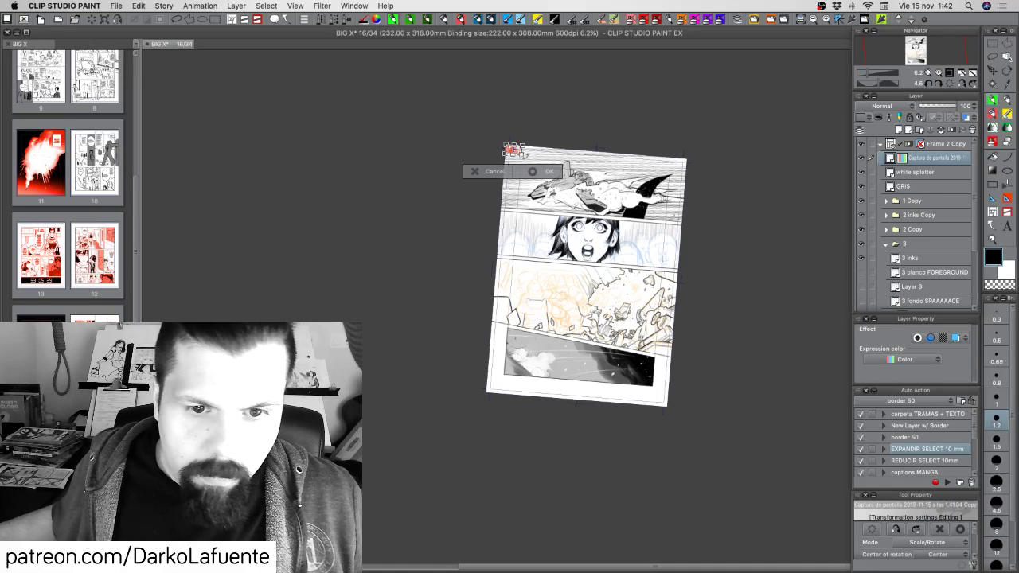
drag(525, 156, 681, 253)
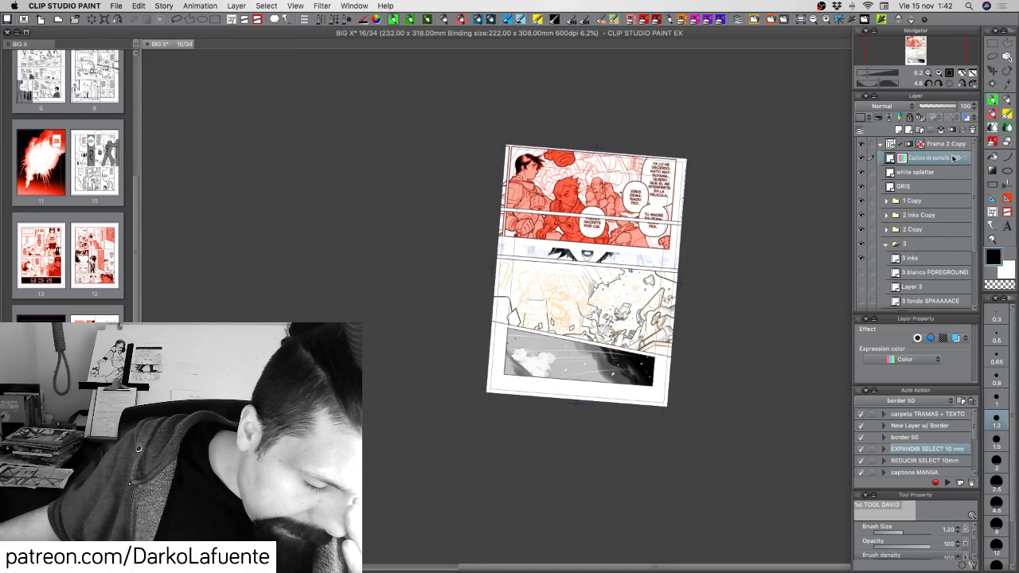
drag(952, 159, 953, 144)
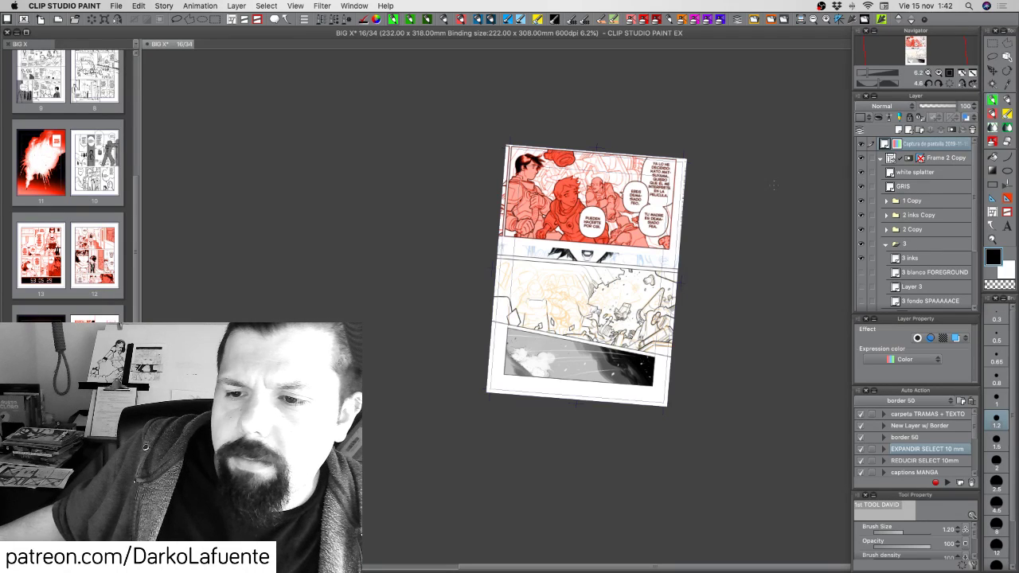
Straighten the page view and move the pasted red reference panel down, so it sits just above the third panel's figures.
click(951, 83)
click(939, 73)
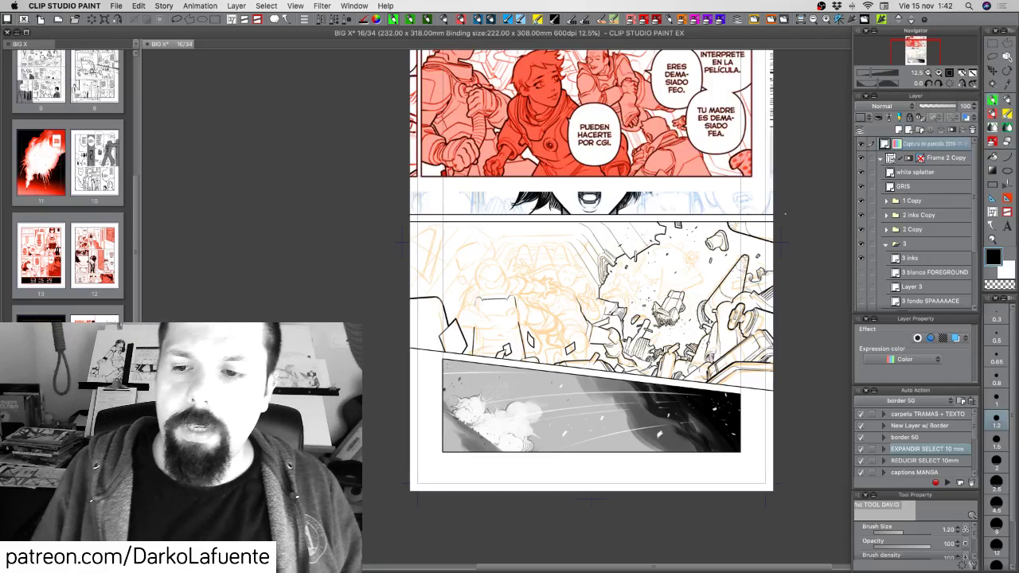
click(923, 258)
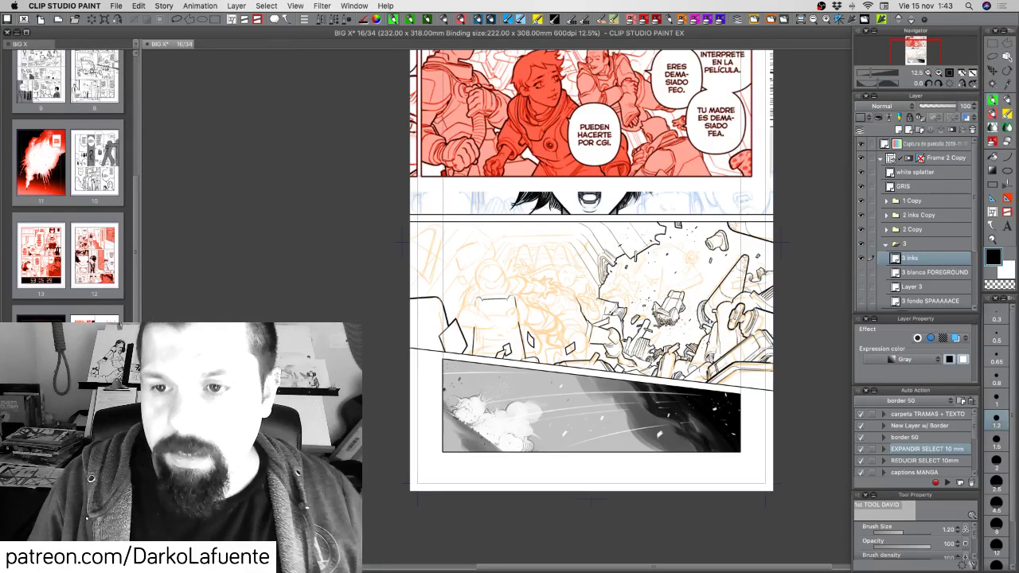
click(947, 144)
click(992, 74)
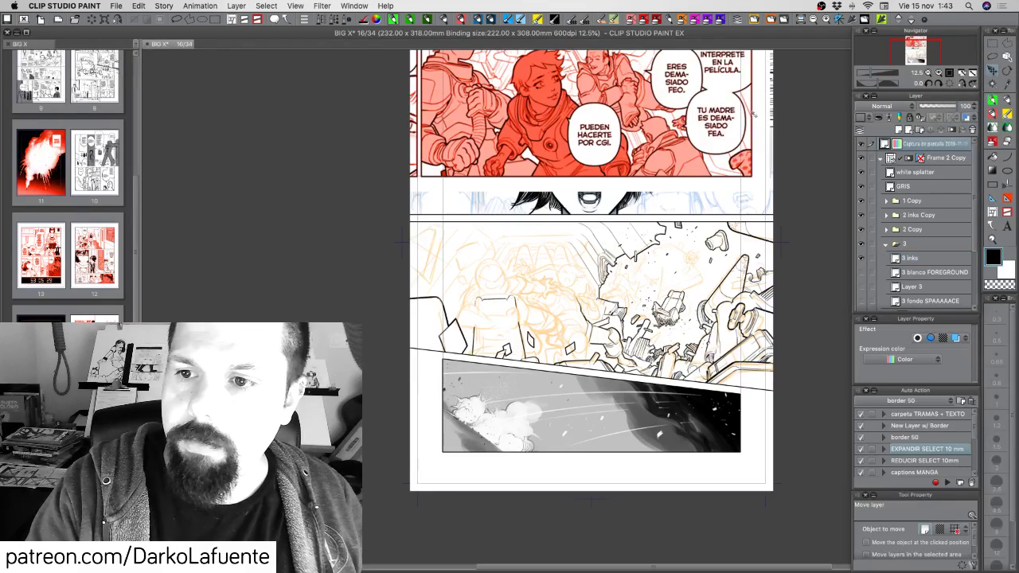
drag(721, 129, 729, 187)
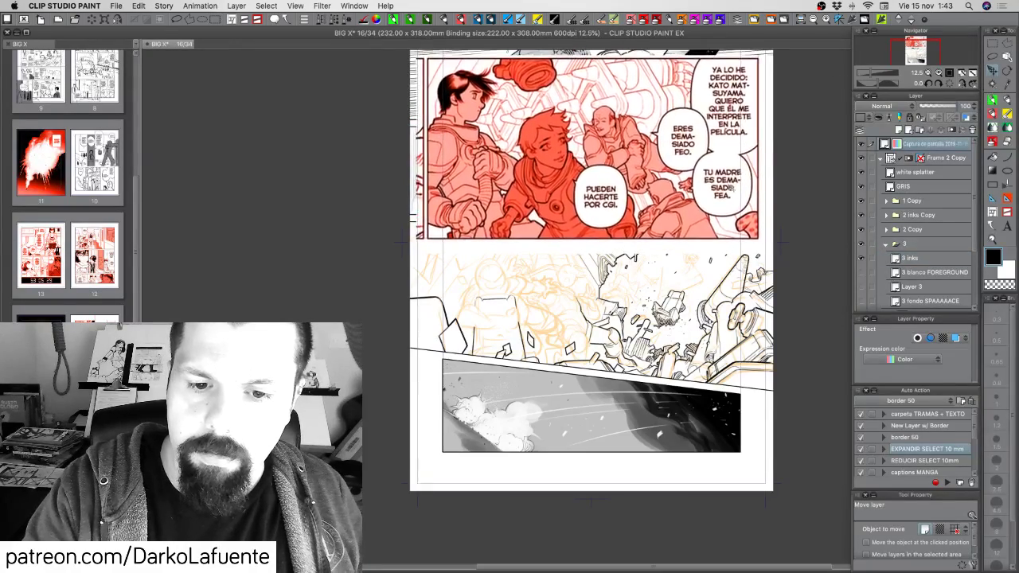
click(938, 73)
drag(655, 208, 647, 325)
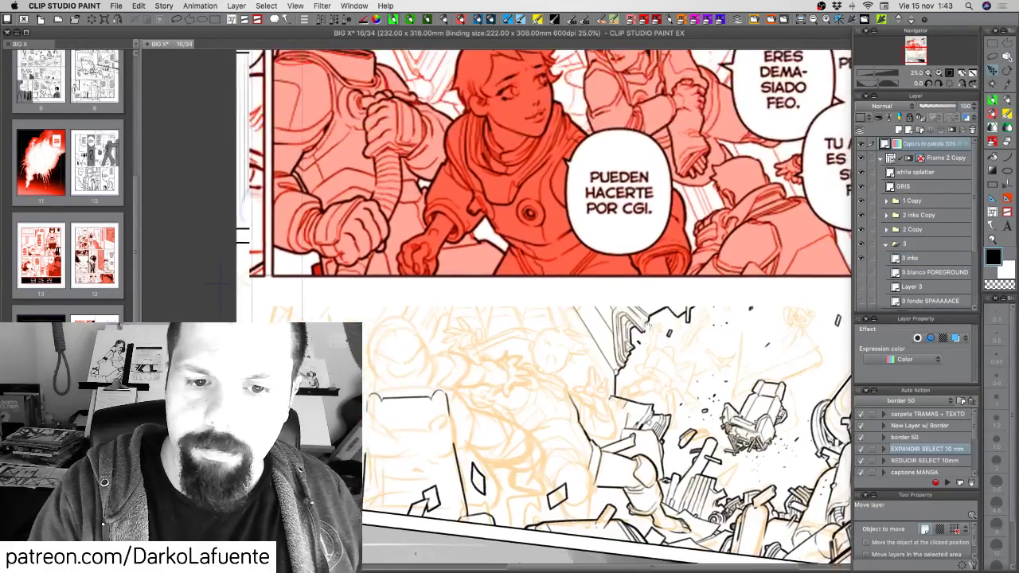
scroll(646, 326, up, 2)
scroll(646, 326, right, 3)
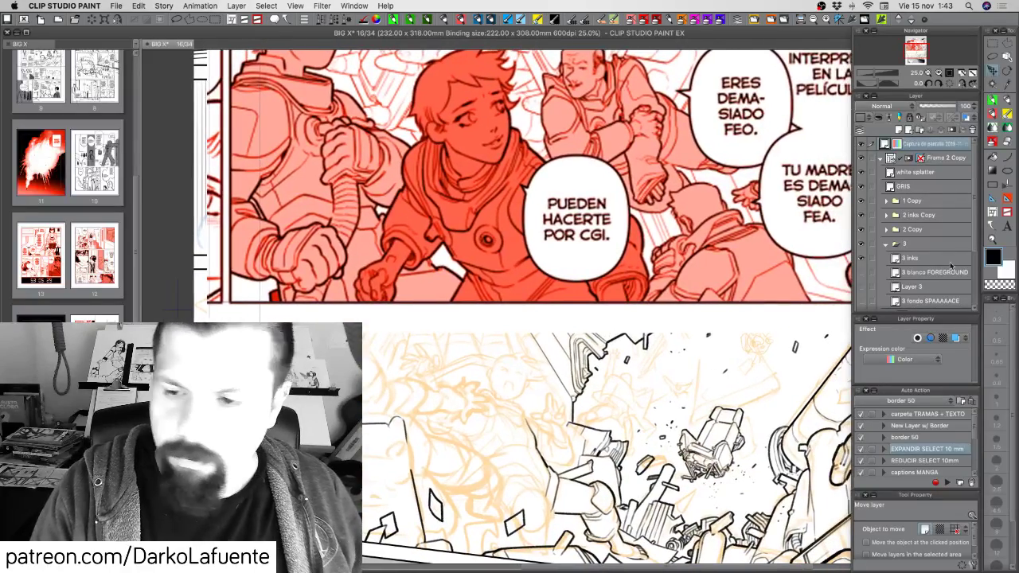
Ink the first curved contour lines of the central figure's upper body on the 3 inks layer with the 1.2 brush.
click(936, 258)
key(b)
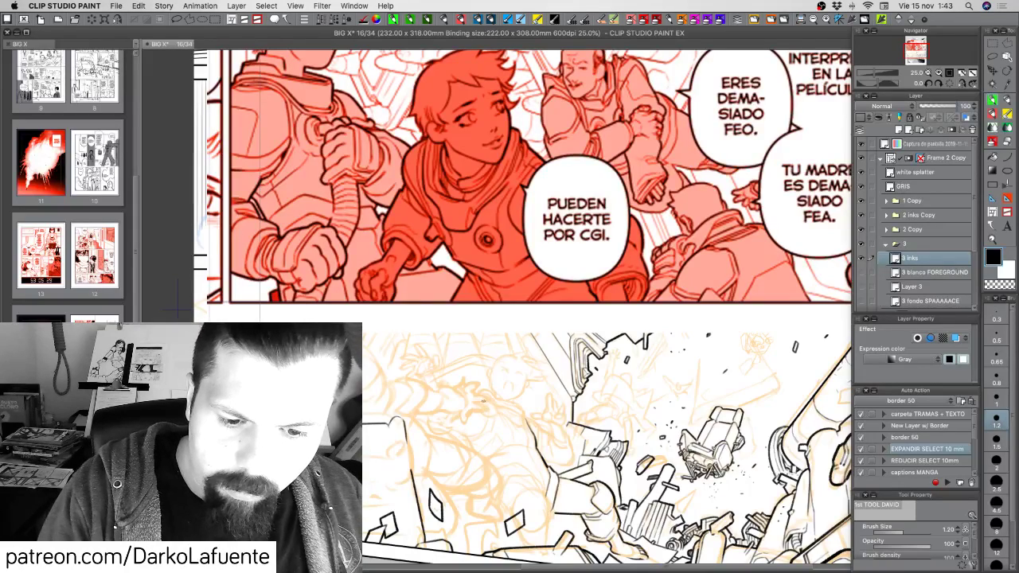
mouse_move(482, 401)
mouse_down()
mouse_move(483, 430)
mouse_move(487, 423)
mouse_move(465, 439)
mouse_move(485, 425)
mouse_up()
key(super+z)
key(c)
key(c)
key(super+z)
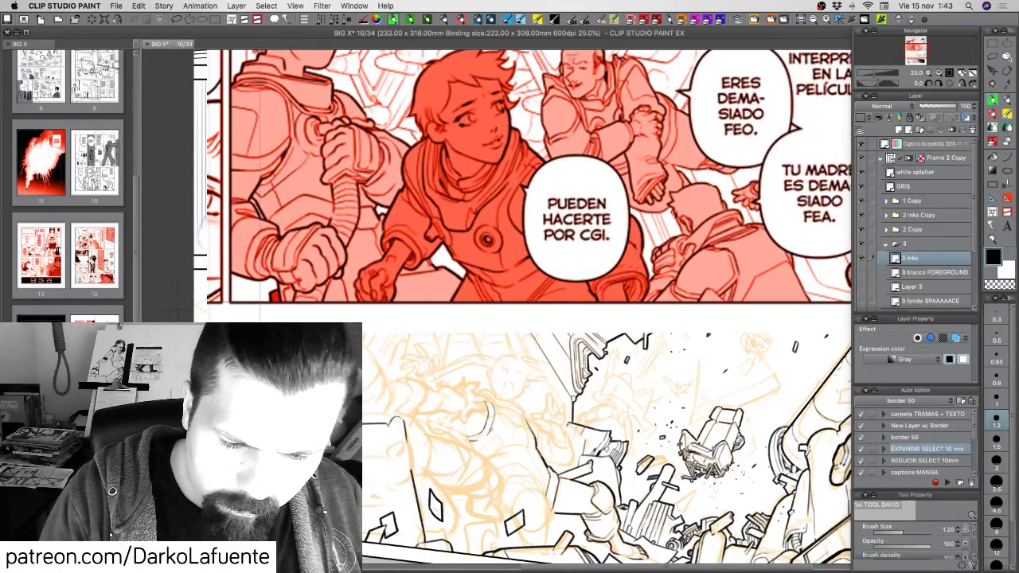
Extend the inked outline along the central figure's shoulder and torso, cleaning up strokes with the transparent colour.
key(r)
mouse_move(485, 422)
mouse_down()
mouse_move(456, 415)
mouse_move(532, 417)
mouse_move(569, 393)
mouse_move(602, 342)
mouse_up()
key(r)
drag(602, 342, 610, 364)
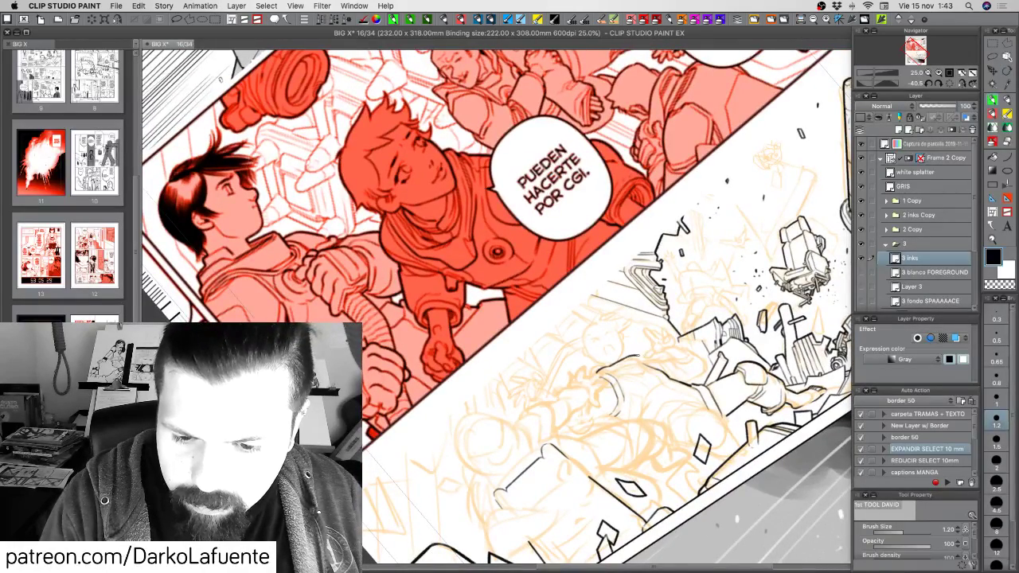
key(super+z)
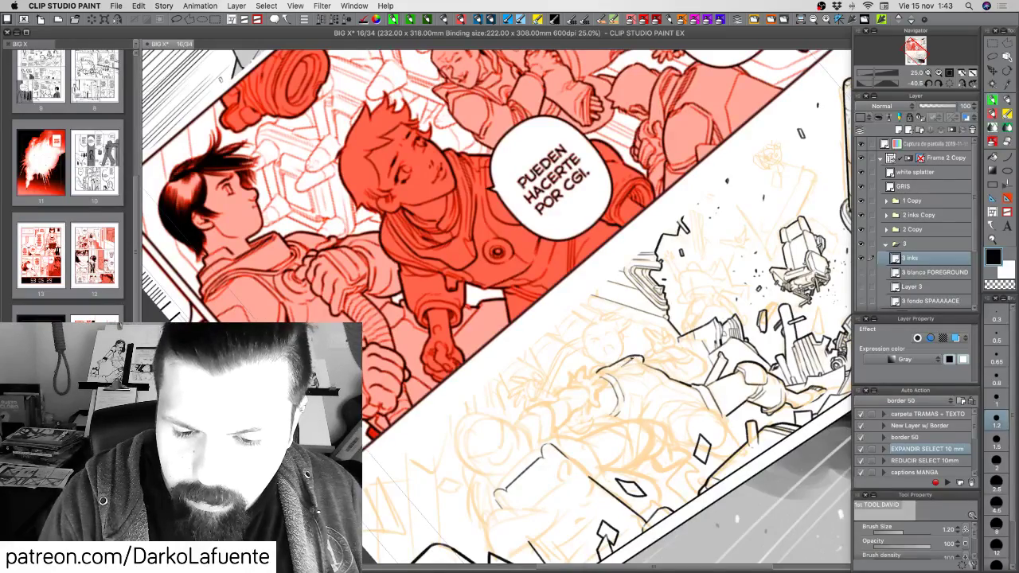
key(c)
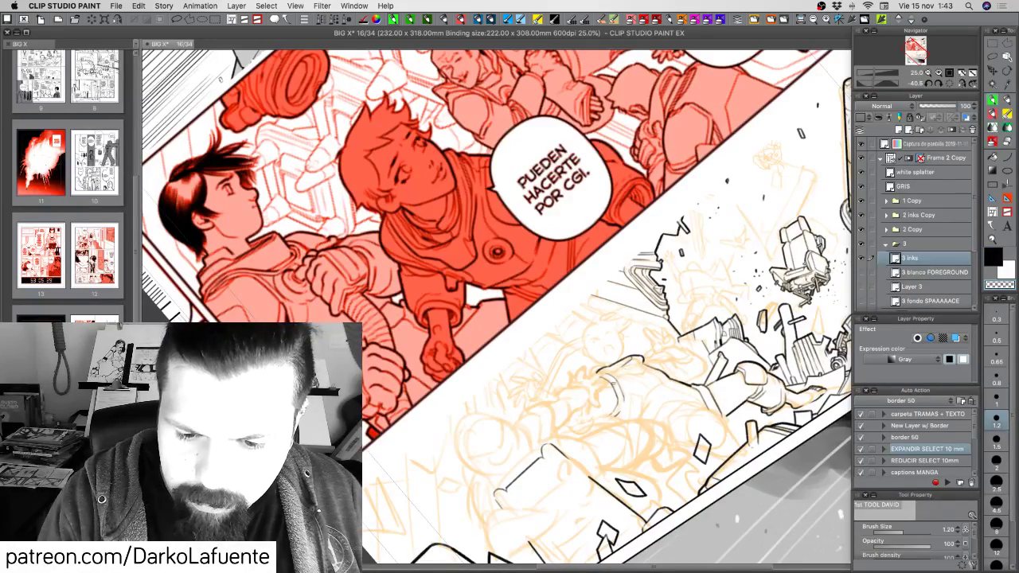
drag(614, 384, 646, 326)
key(c)
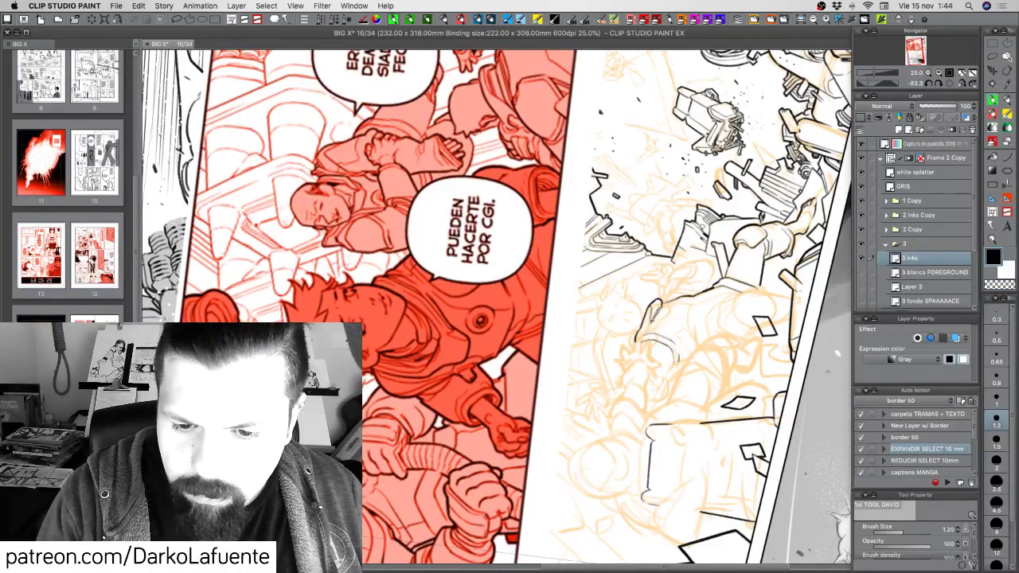
Ink the folded collar edge at the central figure's neck, trimming the strokes with the transparent colour.
key(c)
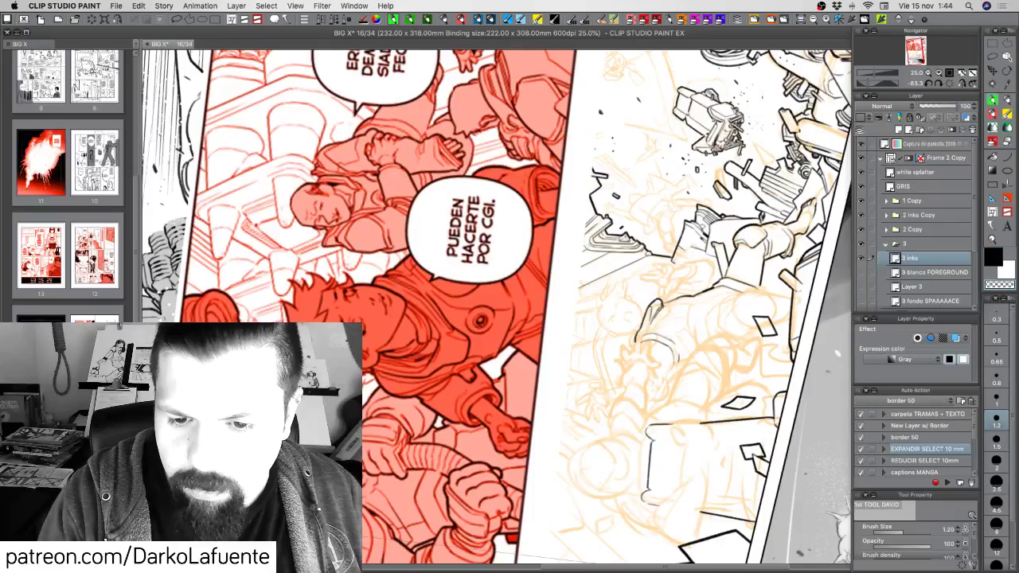
key(c)
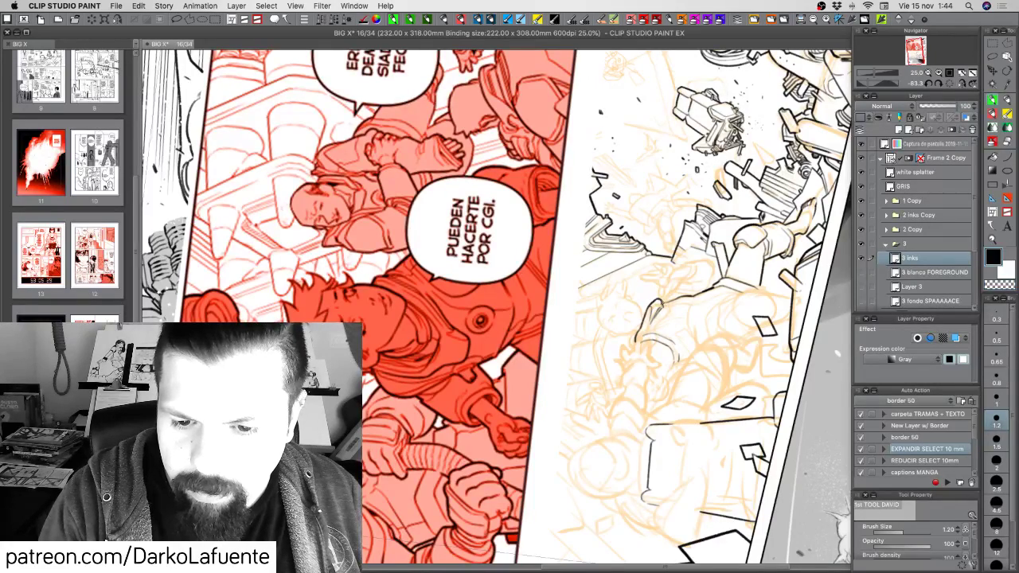
drag(663, 302, 651, 321)
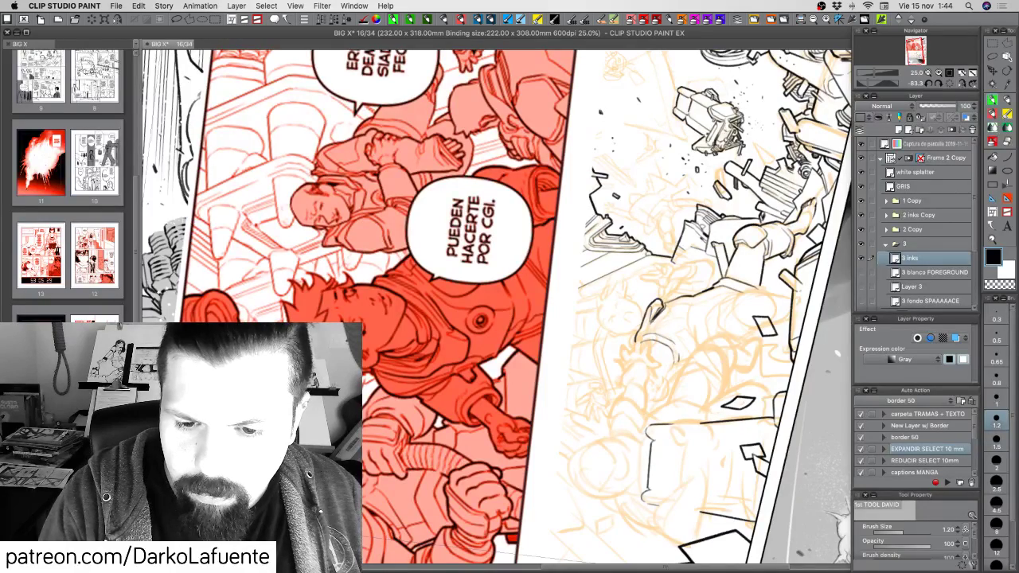
key(c)
key(c)
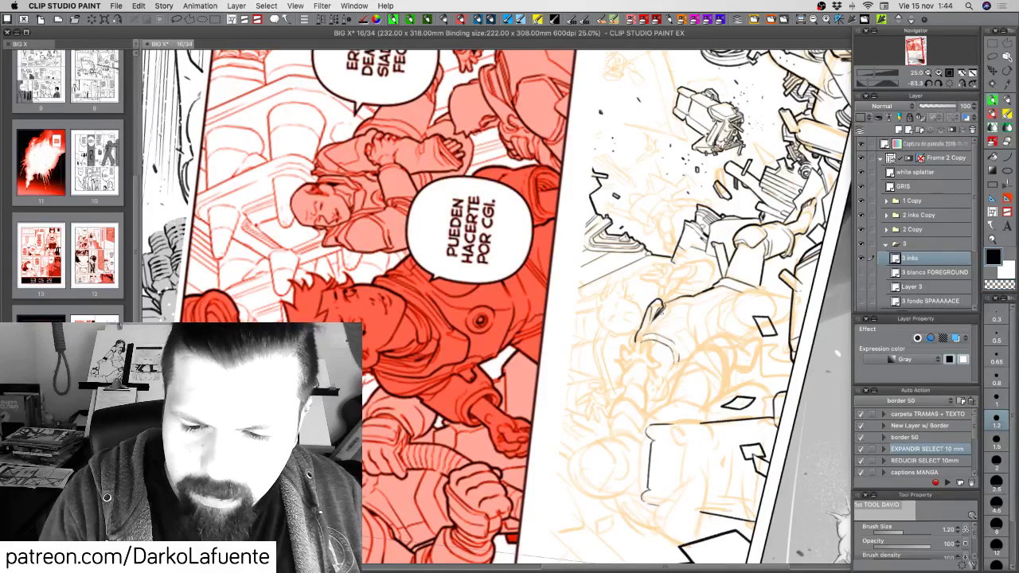
key(c)
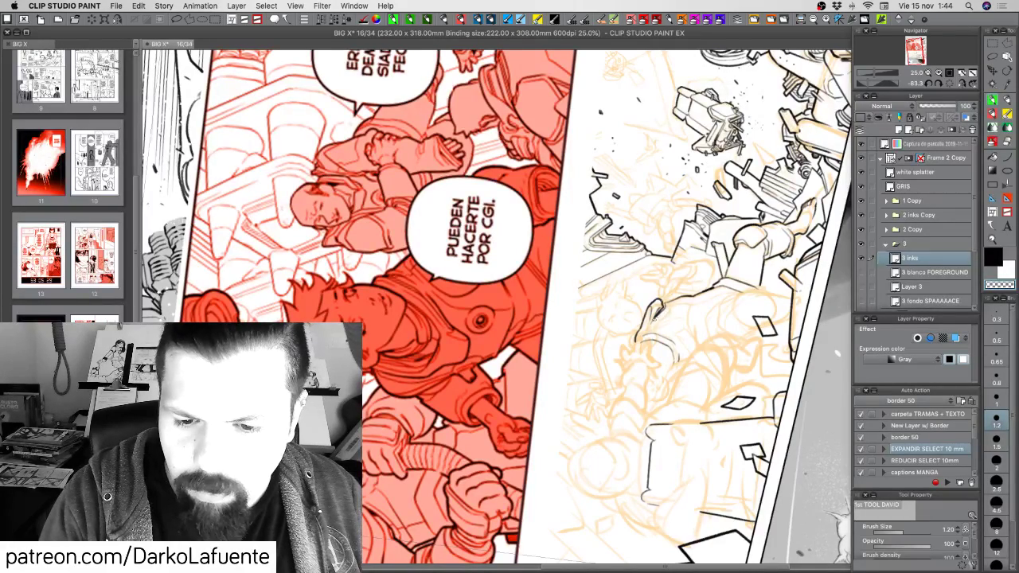
key(c)
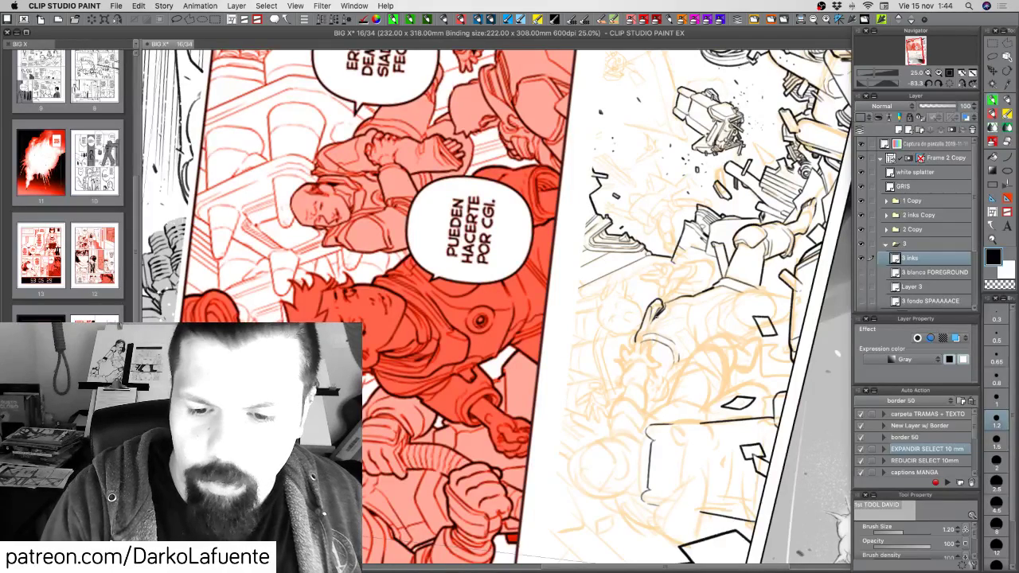
key(c)
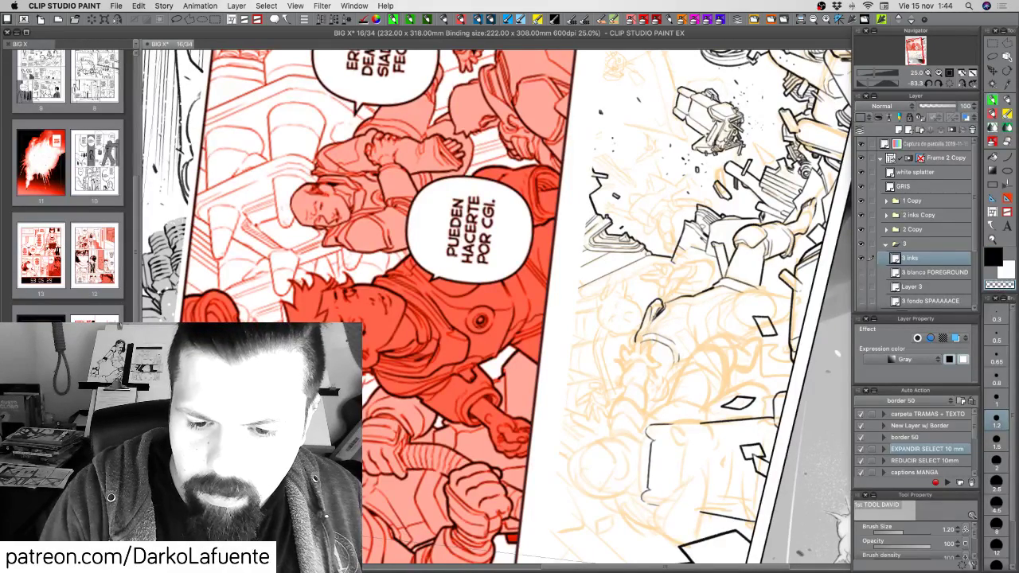
Thicken the collar's inner fold line and clean its edges, alternating black with the transparent colour.
key(c)
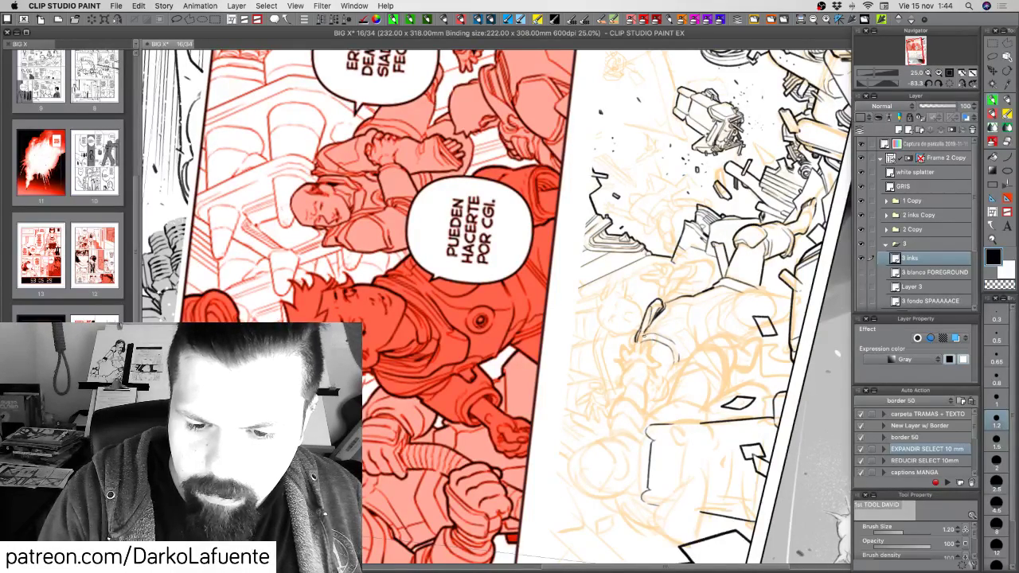
key(c)
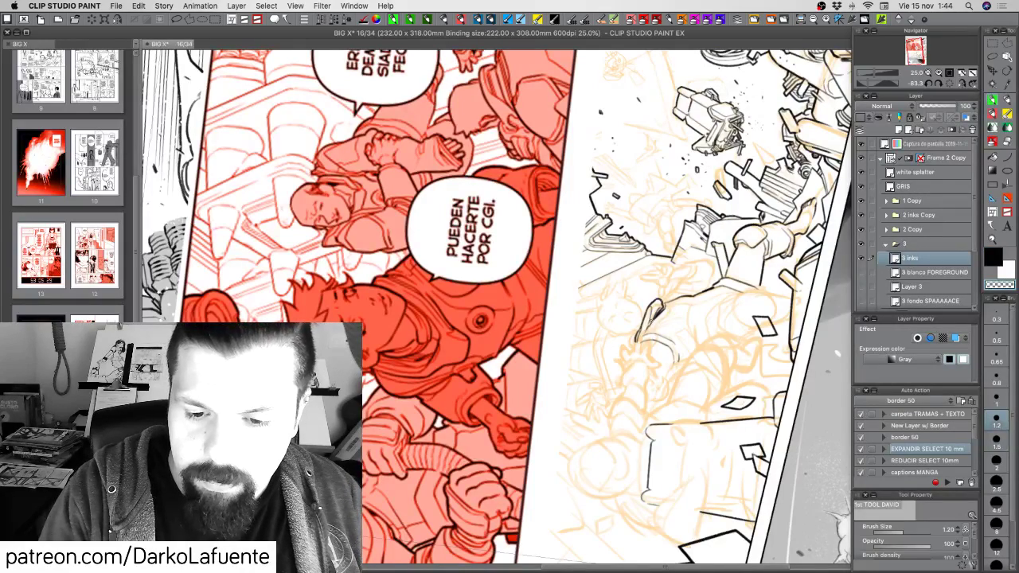
key(c)
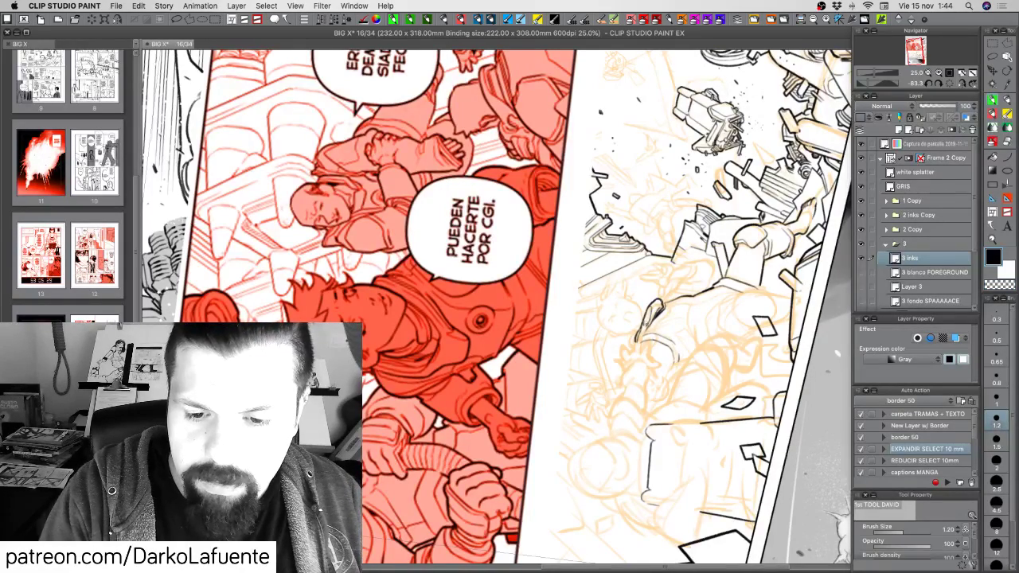
key(c)
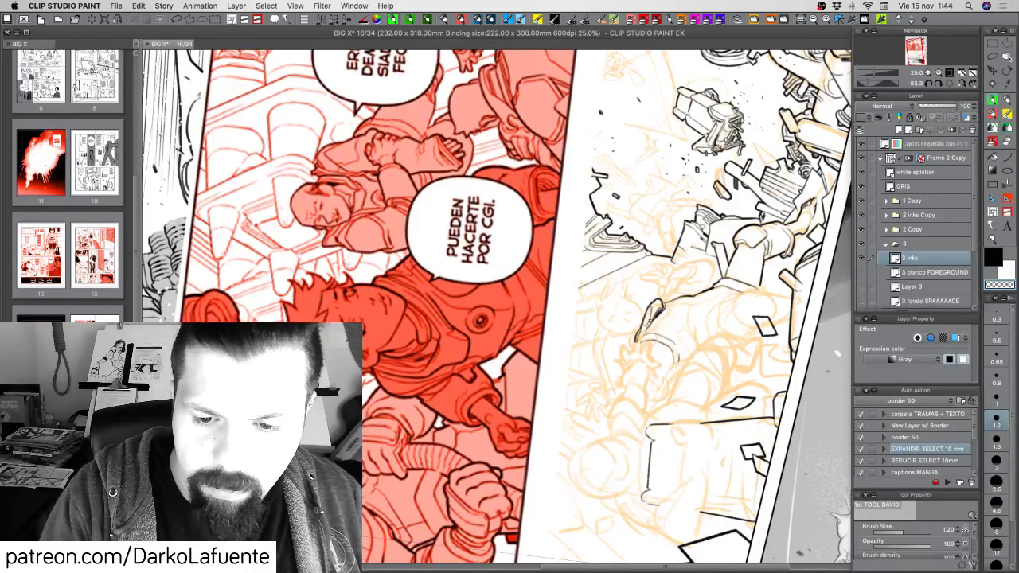
key(c)
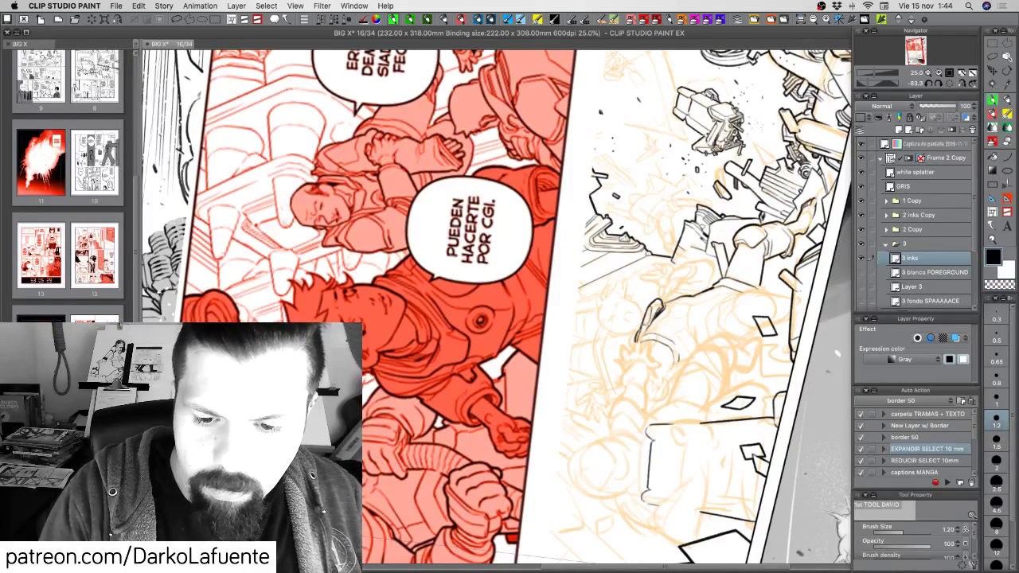
key(c)
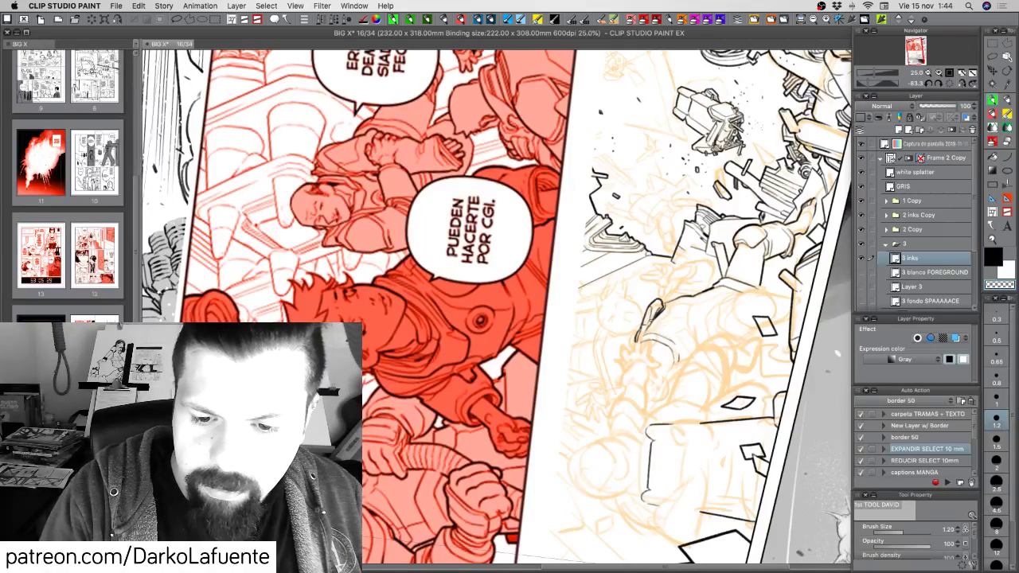
key(c)
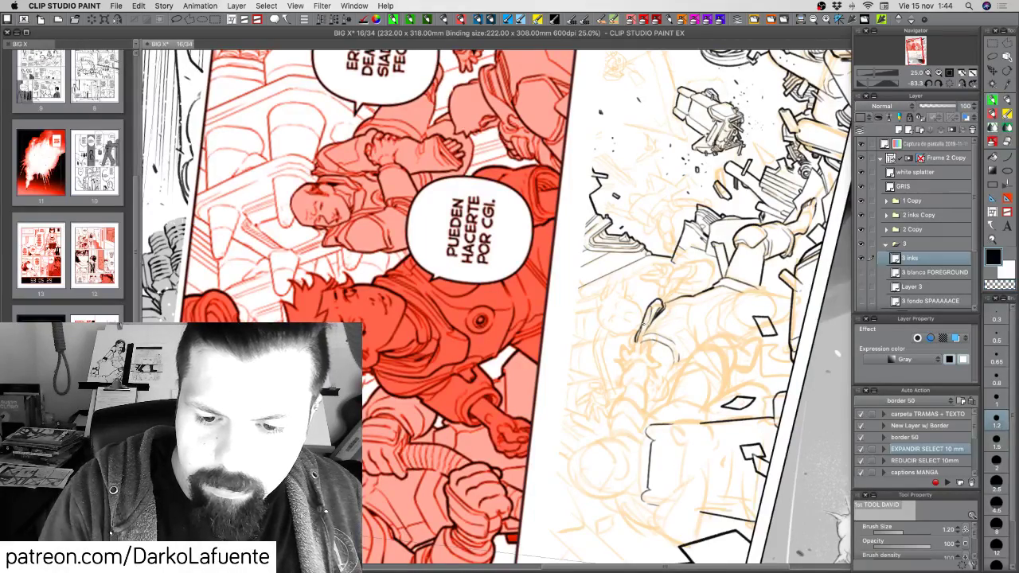
Save the inking progress on page 16.
key(r)
drag(660, 329, 650, 366)
key(p)
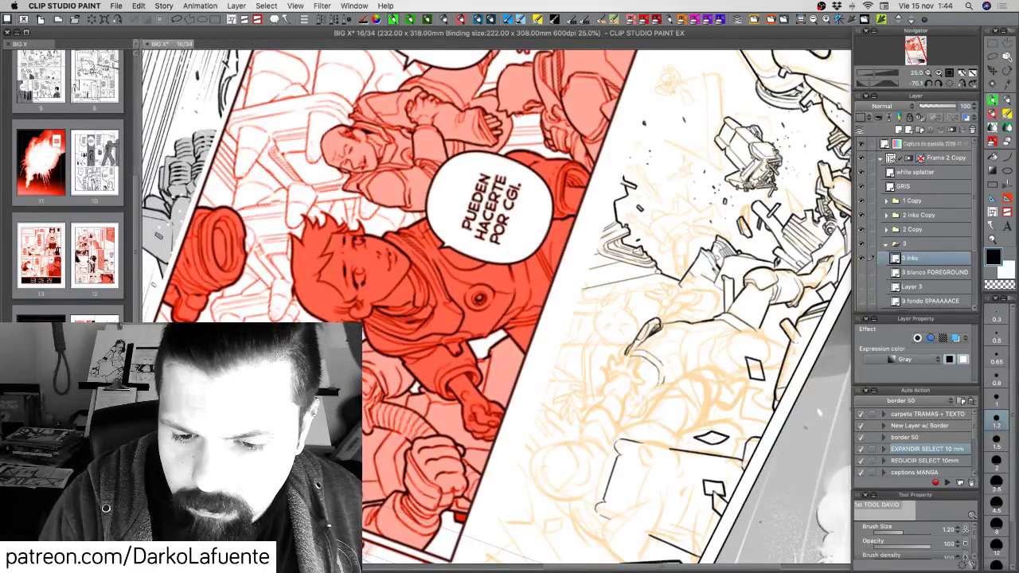
key(r)
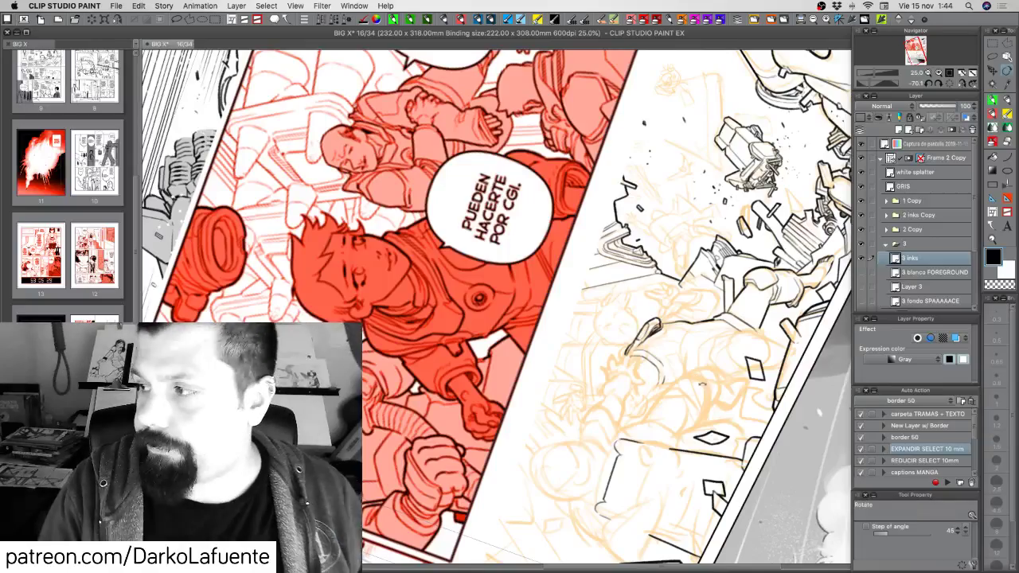
drag(695, 376, 656, 426)
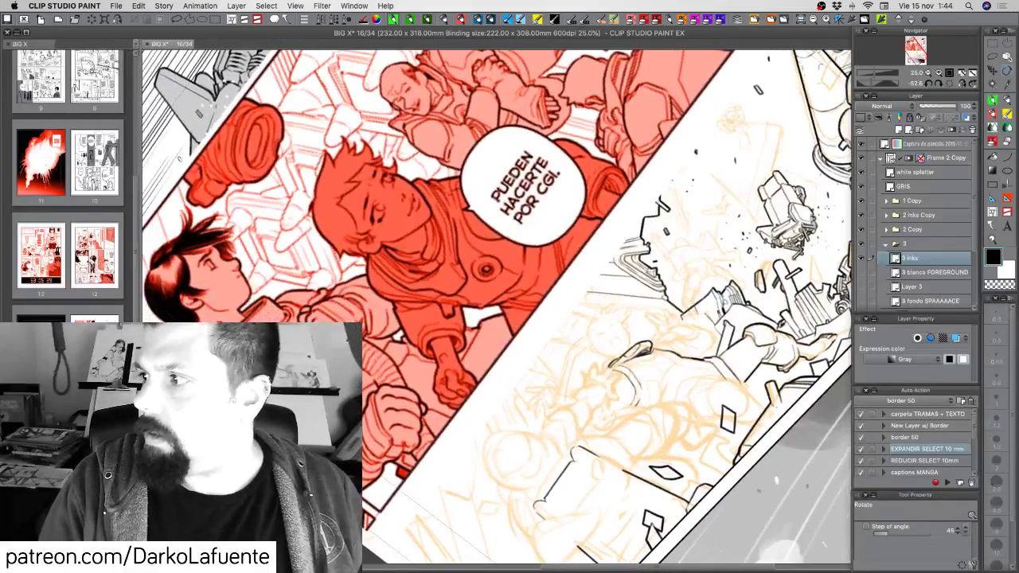
key(b)
key(super+s)
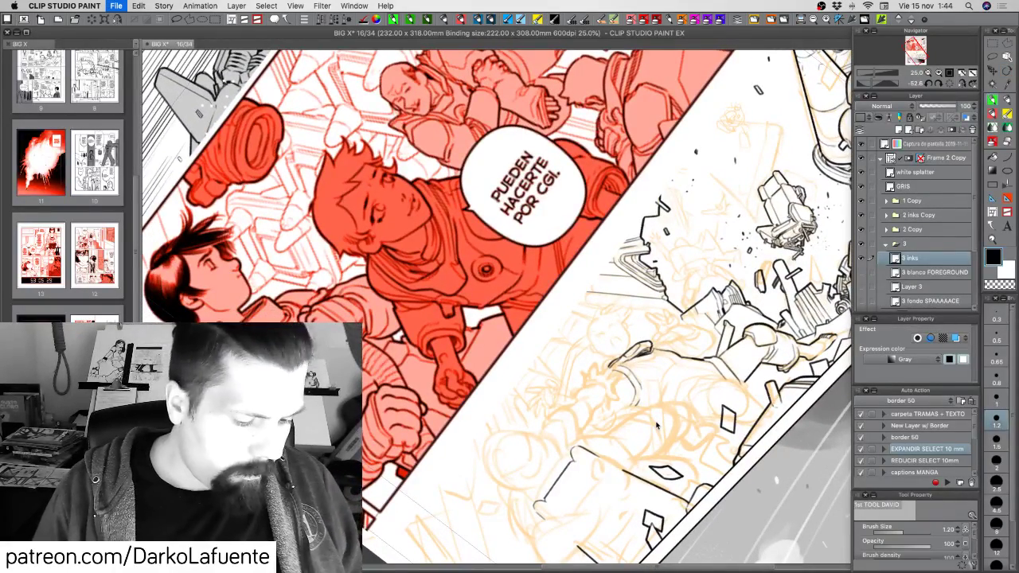
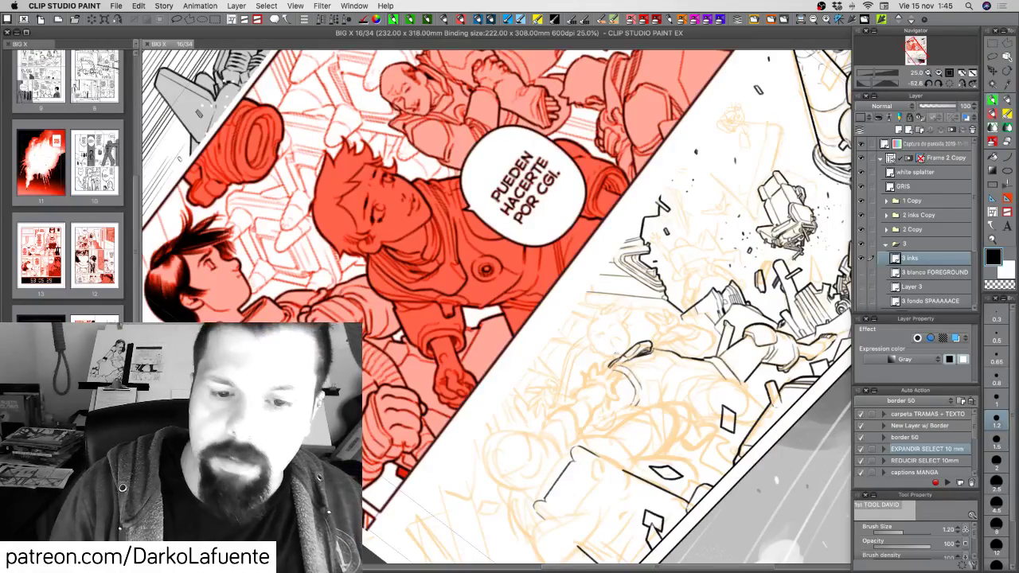
Extend the central figure's collar line towards the raised hand and refine its fold with black and transparent strokes.
drag(700, 503, 698, 475)
key(r)
drag(720, 378, 674, 403)
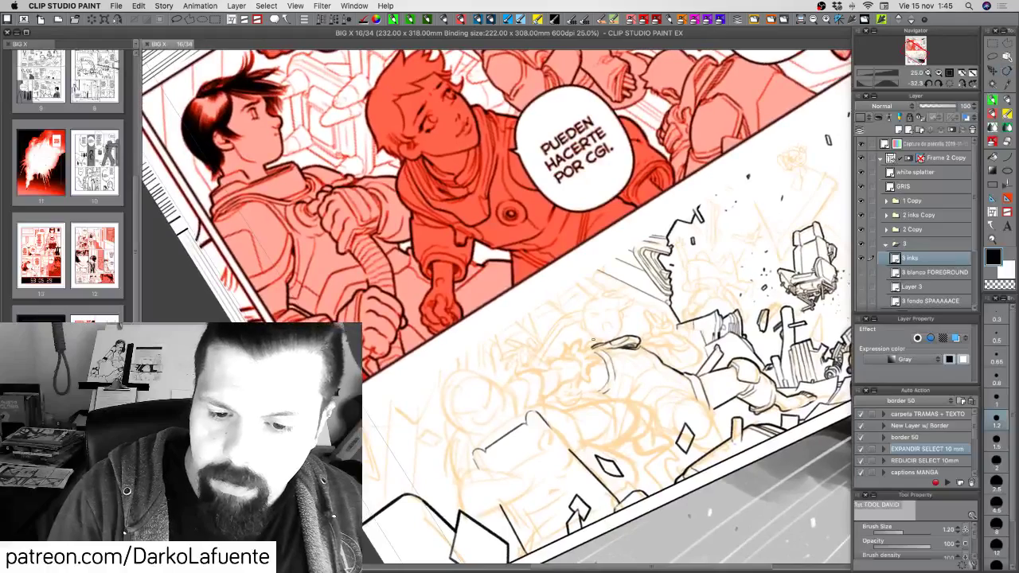
drag(587, 344, 611, 341)
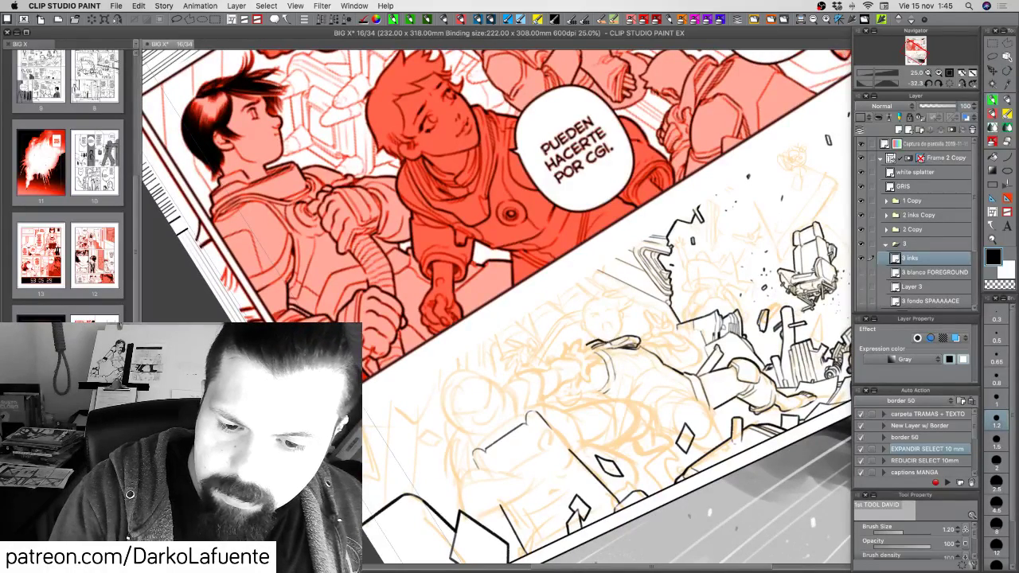
key(c)
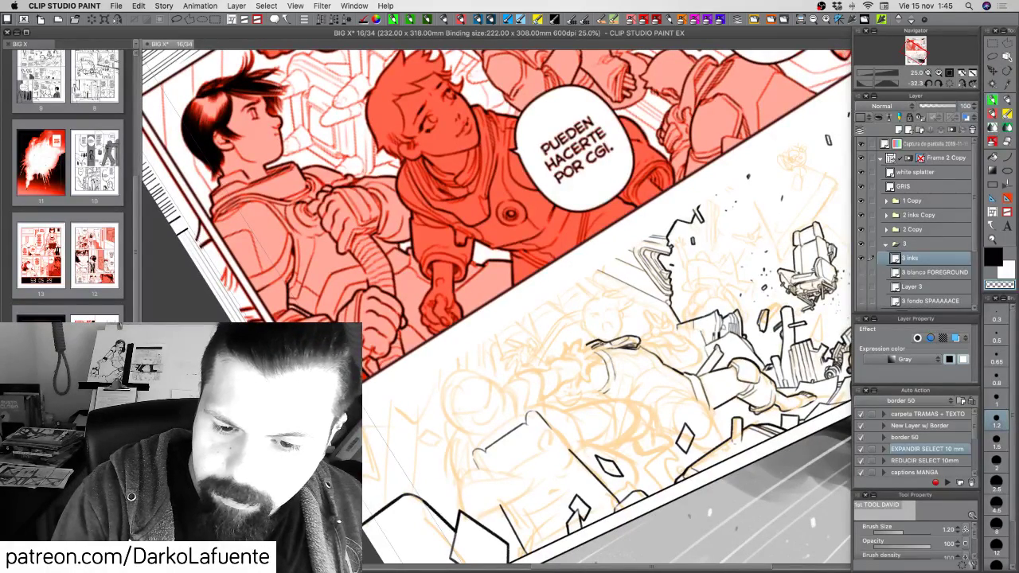
key(c)
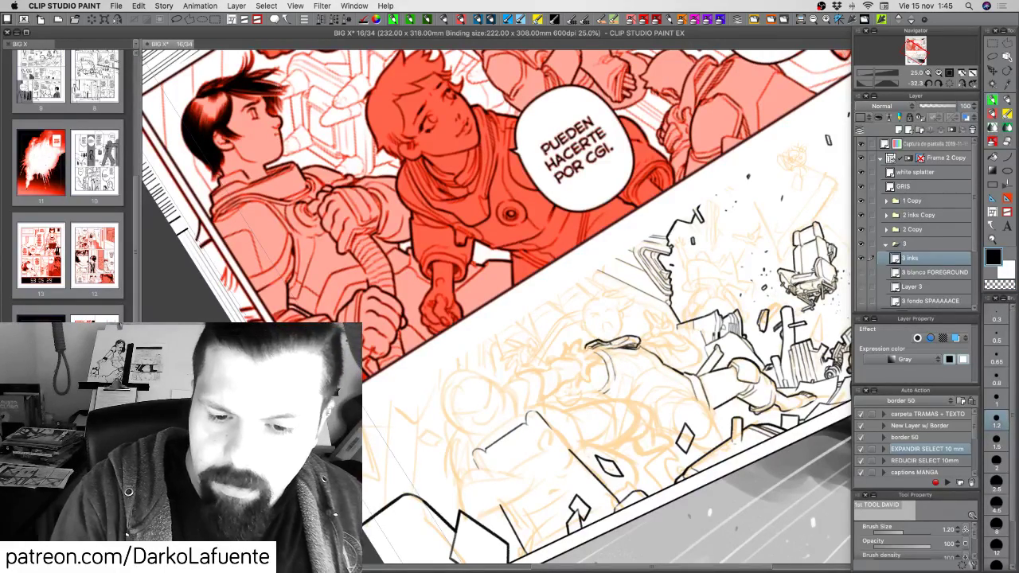
mouse_move(622, 336)
mouse_down()
mouse_move(595, 355)
mouse_move(612, 347)
mouse_up()
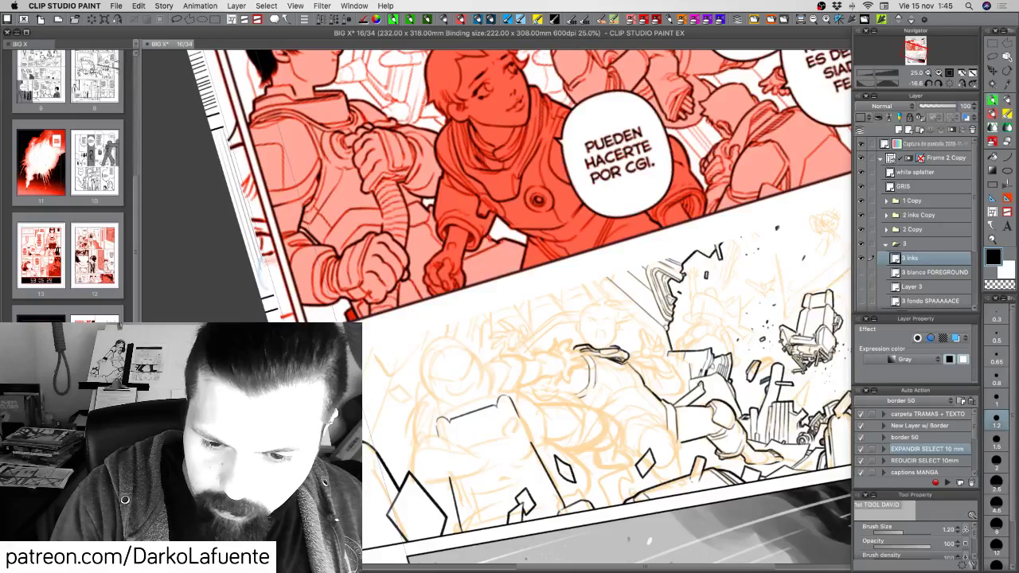
drag(720, 300, 756, 261)
drag(725, 303, 762, 270)
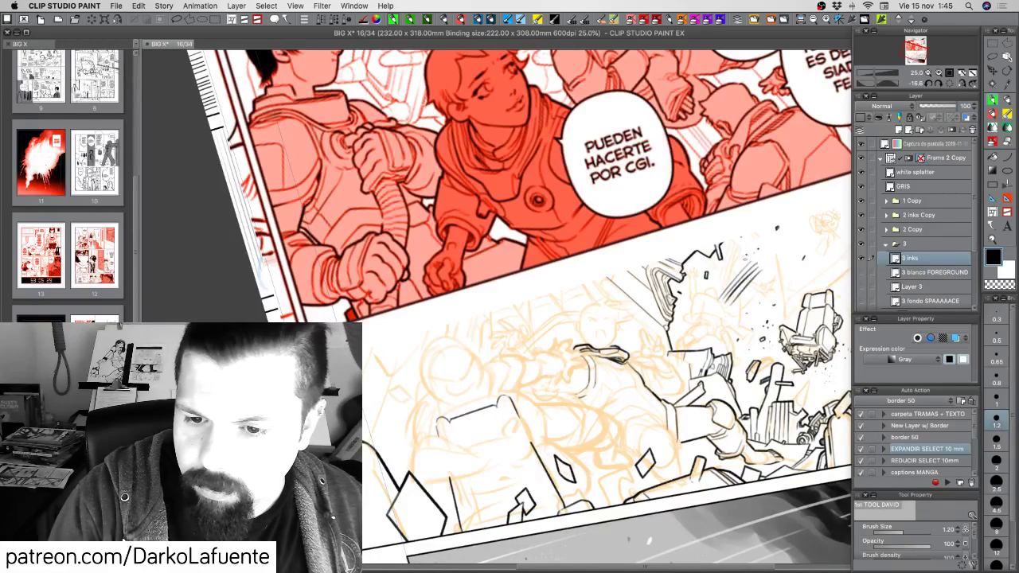
mouse_move(728, 322)
mouse_down()
mouse_move(725, 296)
mouse_move(750, 259)
mouse_up()
drag(734, 316, 755, 256)
drag(737, 331, 758, 262)
key(super+z)
key(super+z)
key(super+z)
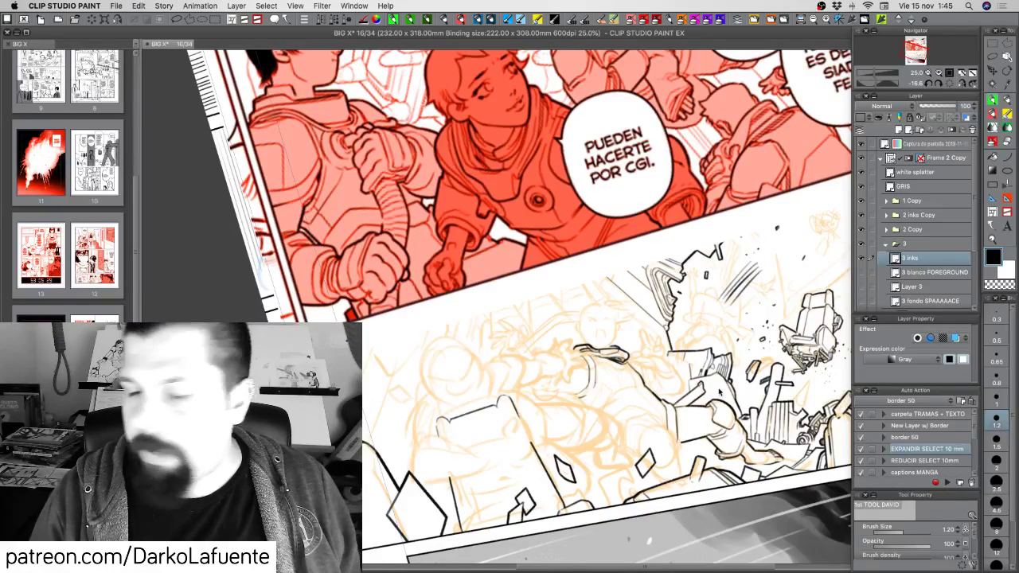
key(super+z)
key(super+z)
key(super+z)
key(super+z)
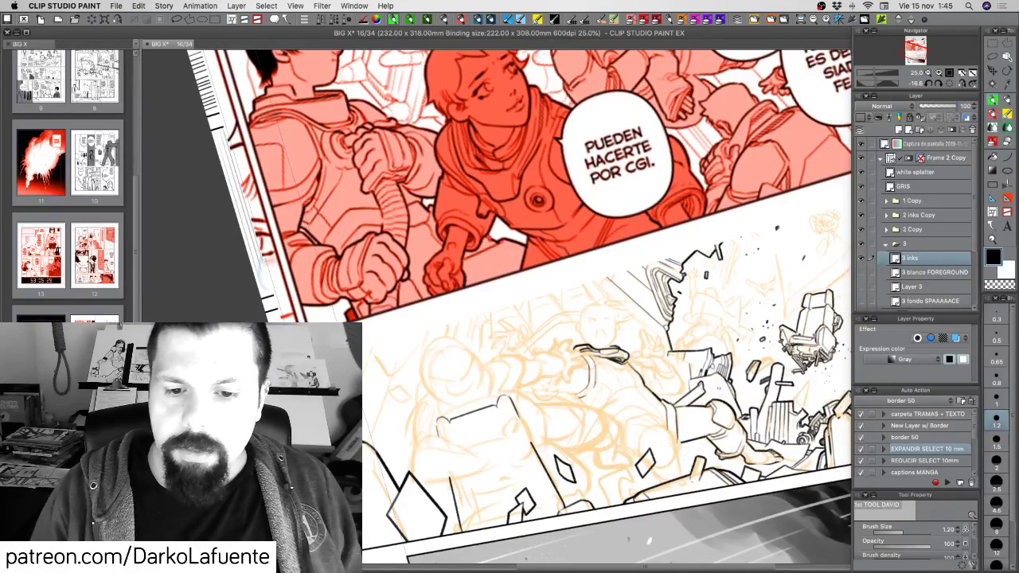
Ink the lower end of the central figure's curved neckline with a short, darker stroke at its corner.
key(shift+space)
drag(790, 407, 765, 462)
click(939, 72)
key(space)
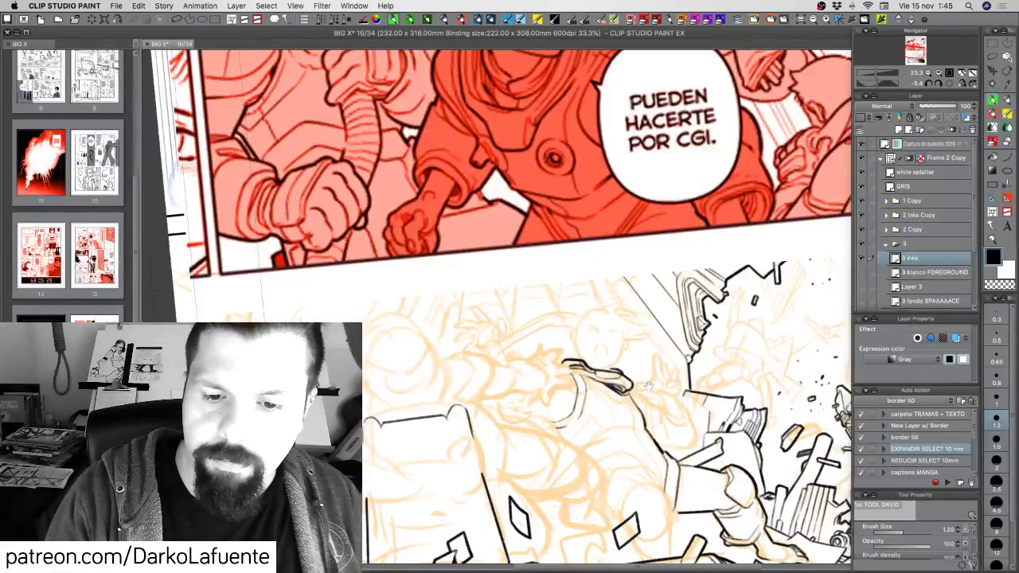
drag(631, 446, 643, 414)
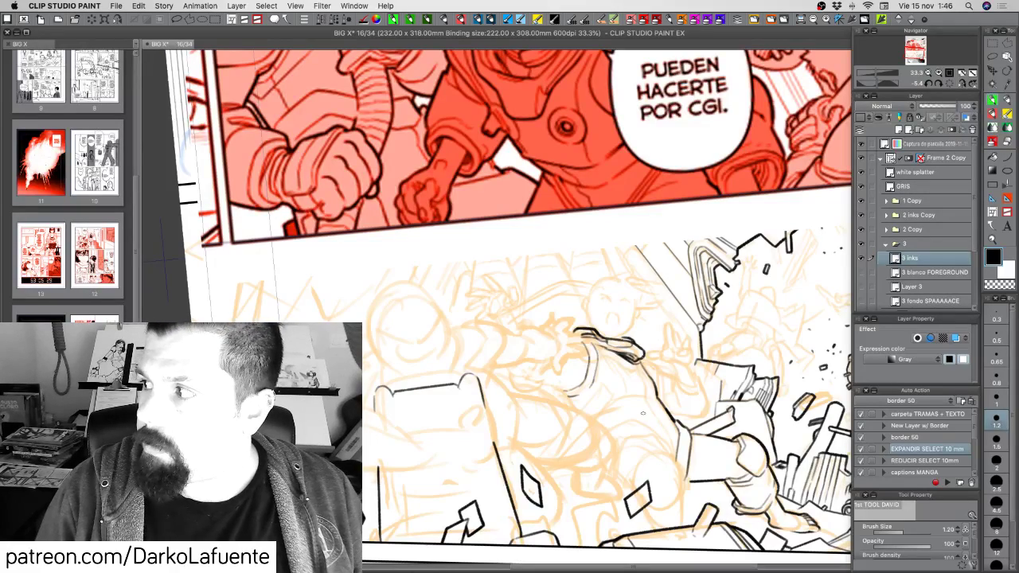
drag(628, 387, 607, 351)
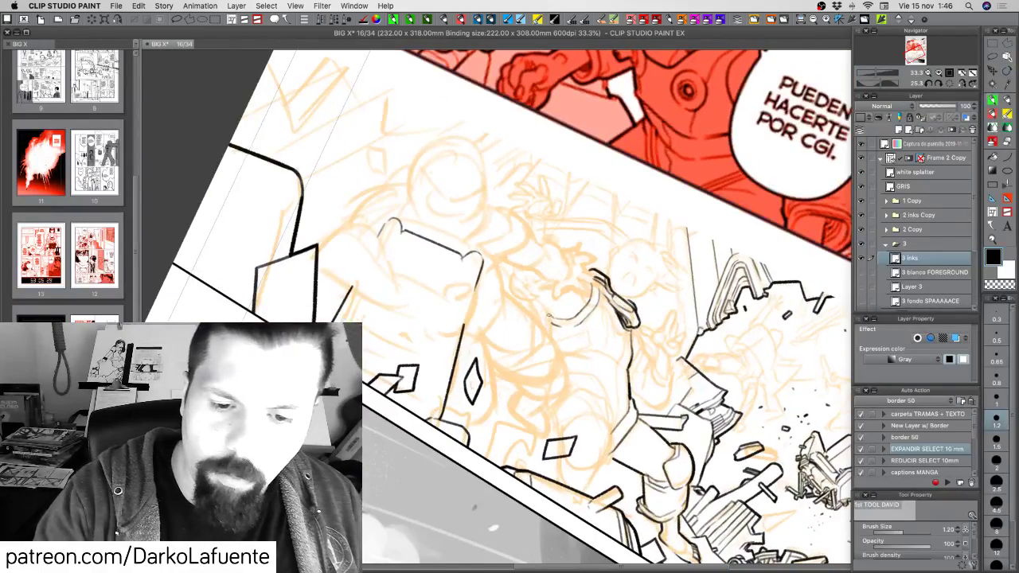
drag(548, 315, 556, 350)
key(super+z)
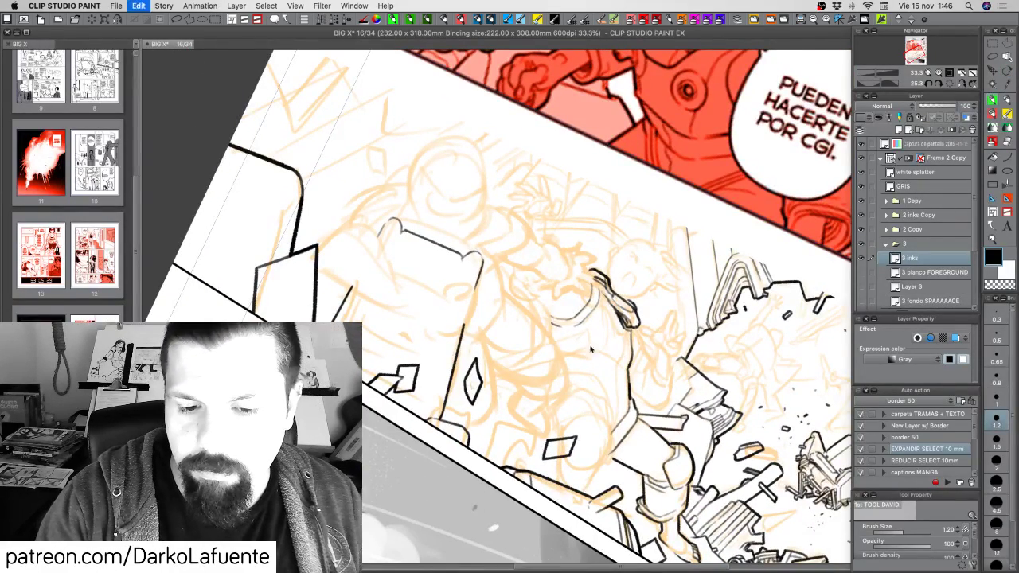
drag(549, 312, 557, 323)
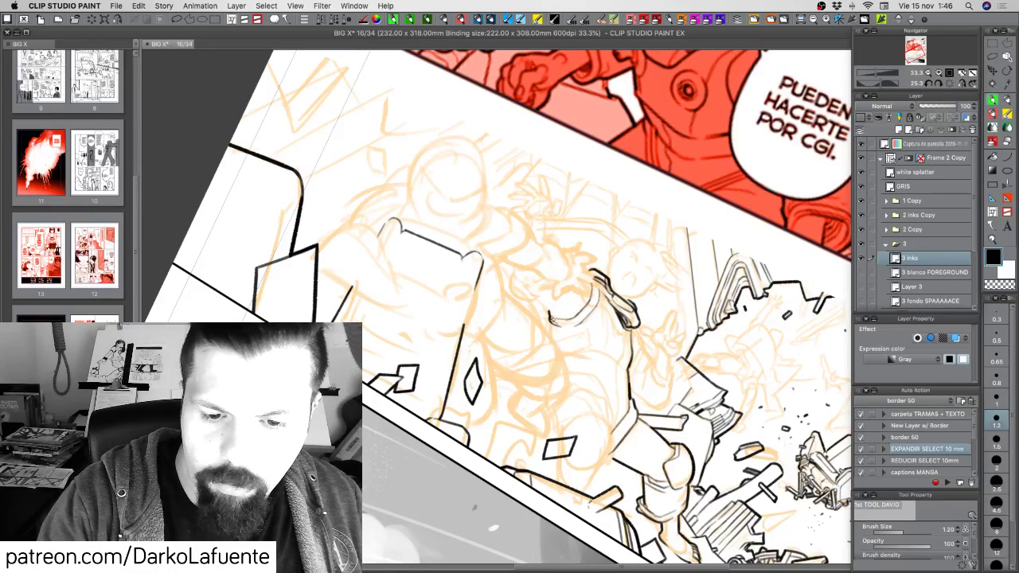
Ink the side contour of the central figure's torso, running down from the end of the neckline.
drag(550, 316, 560, 349)
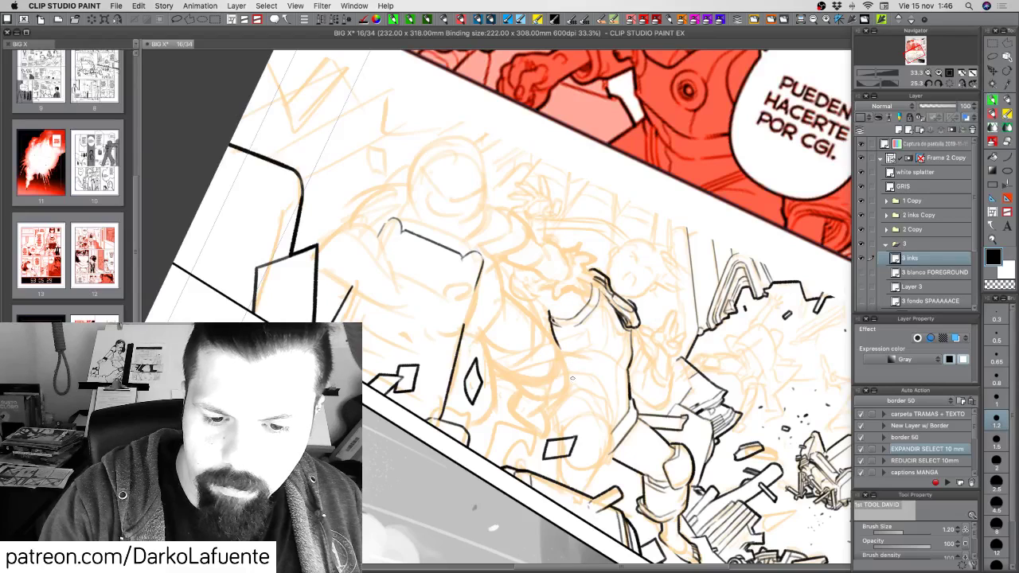
key(super+z)
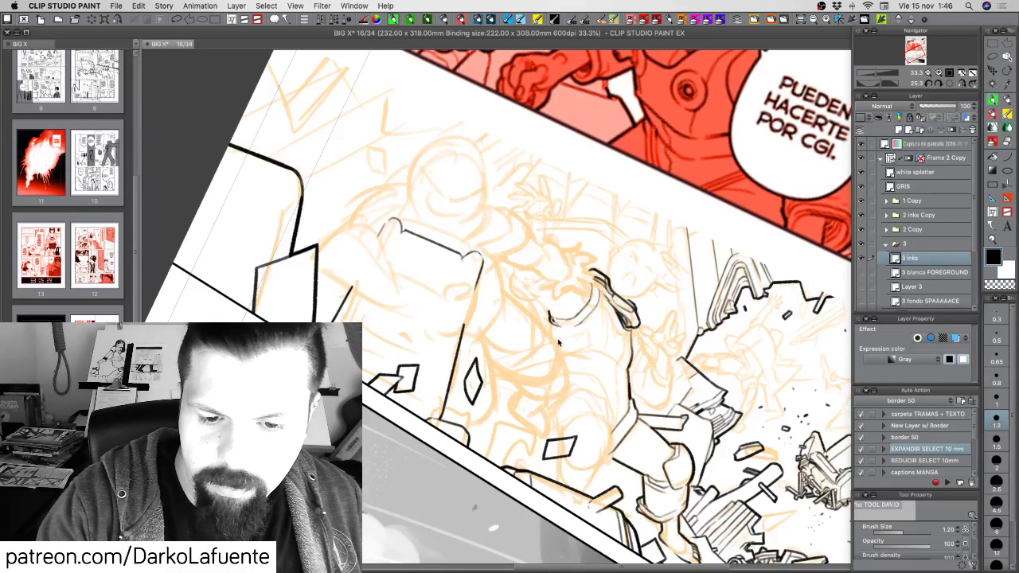
drag(551, 321, 562, 372)
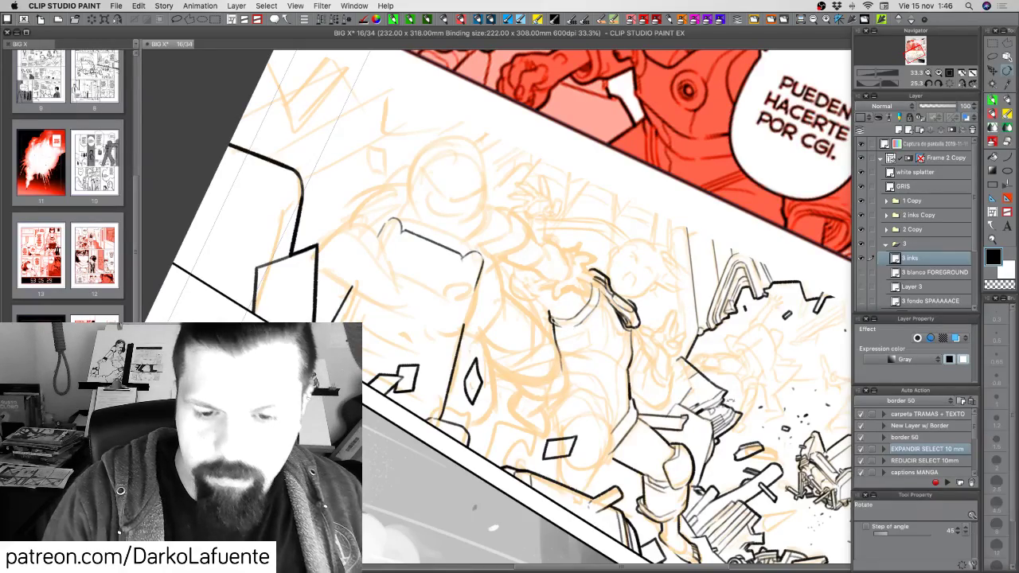
Ink the outer contour of the central figure's bent knee, curving down from the thigh towards the shin.
mouse_move(658, 361)
mouse_down()
mouse_move(673, 306)
mouse_move(655, 247)
mouse_up()
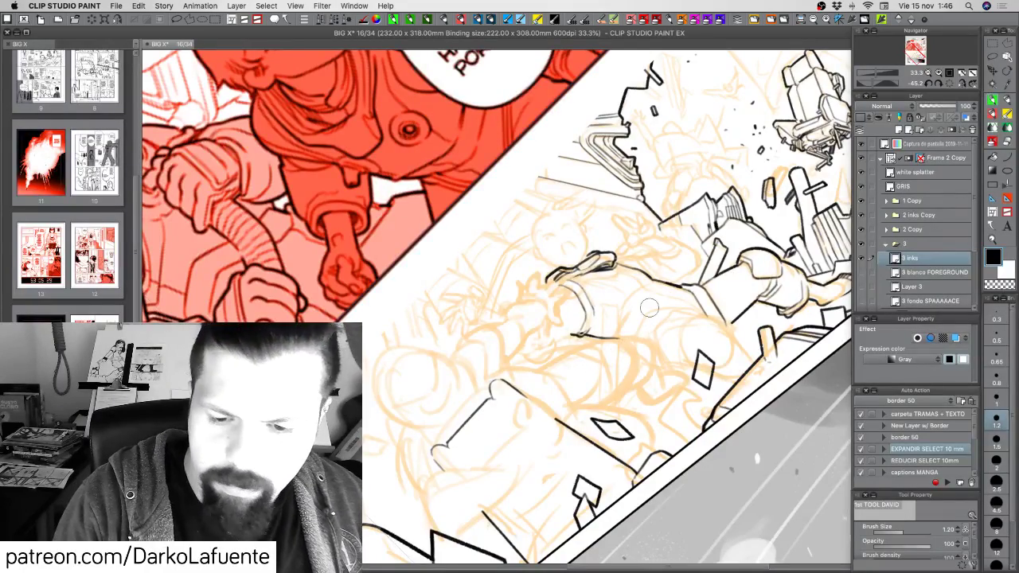
key(shift+space)
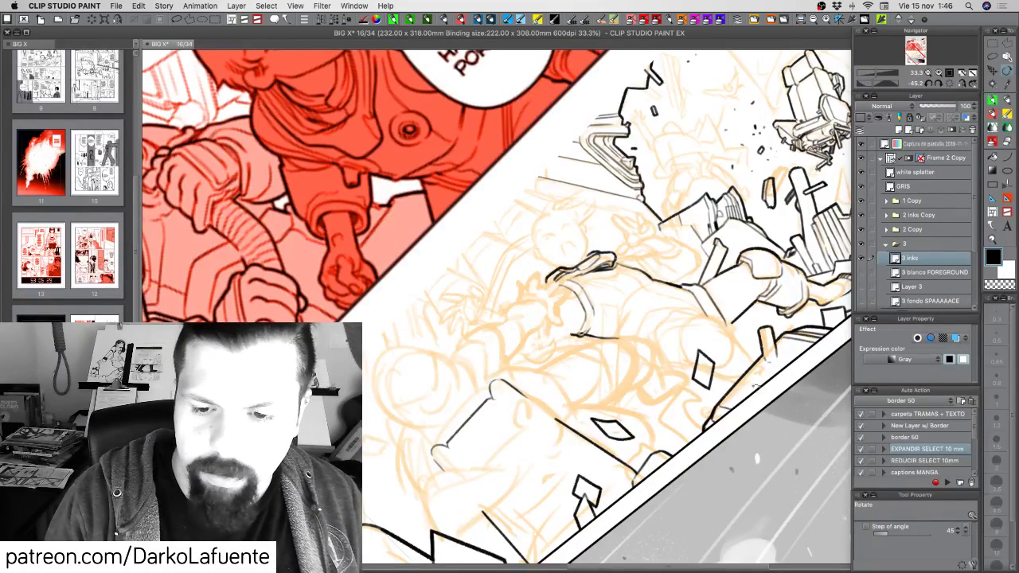
drag(746, 354, 522, 513)
drag(586, 395, 601, 424)
scroll(683, 433, down, 5)
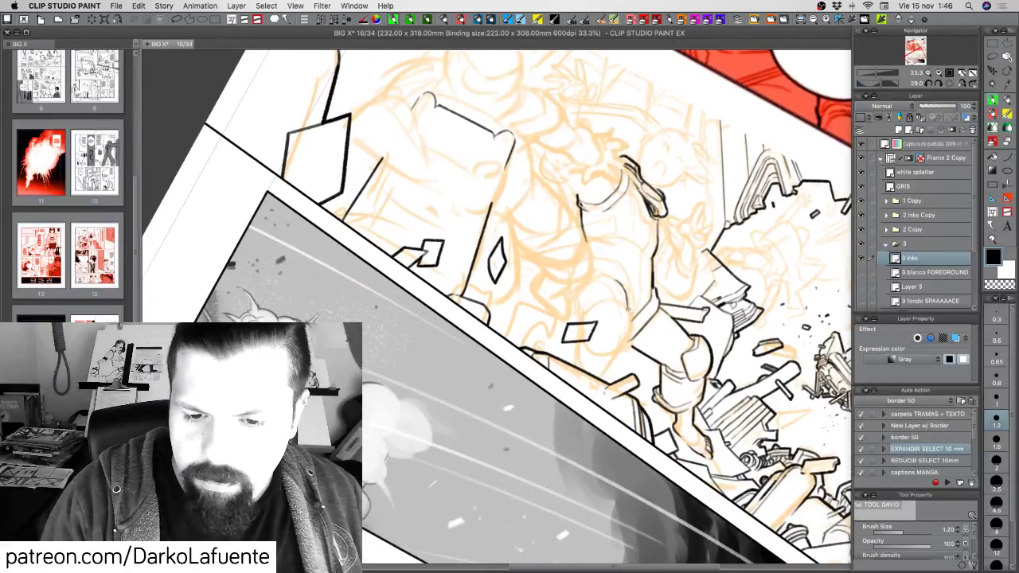
mouse_move(630, 313)
mouse_down()
mouse_move(627, 349)
mouse_move(662, 322)
mouse_move(643, 294)
mouse_move(653, 292)
mouse_move(637, 327)
mouse_up()
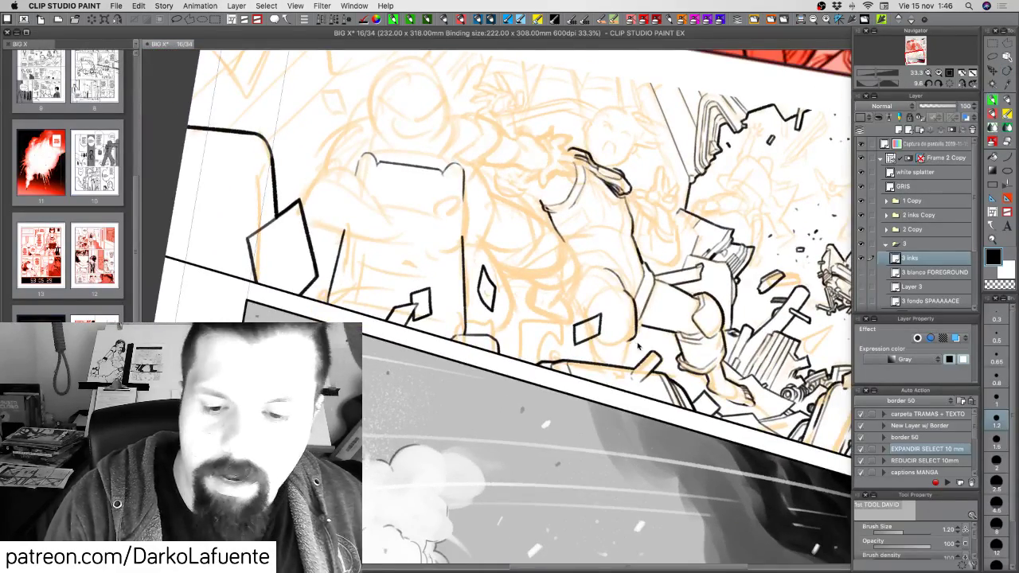
Ink both sides of the central figure's lower leg beneath the bent knee, down to the debris.
key(c)
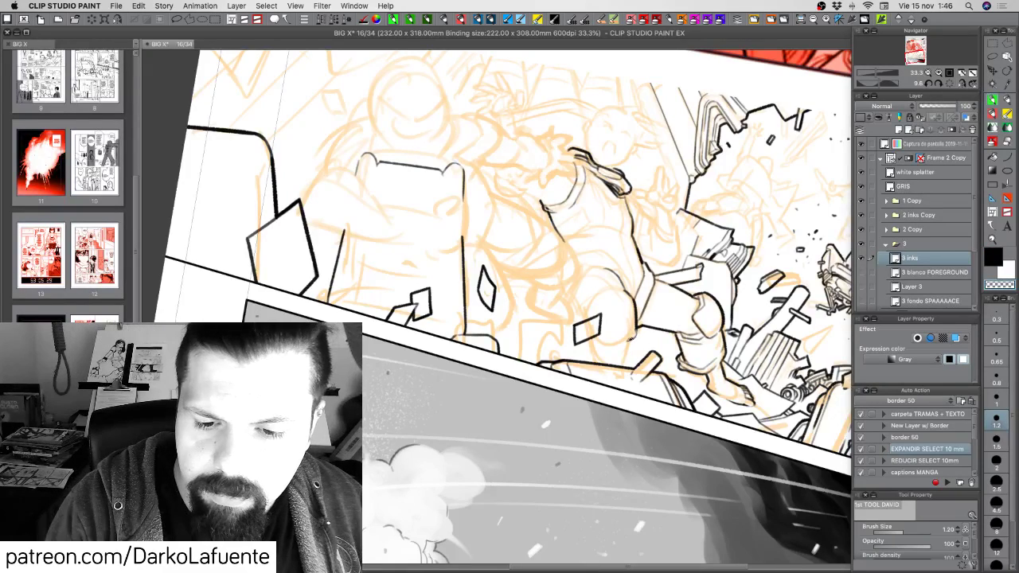
key(c)
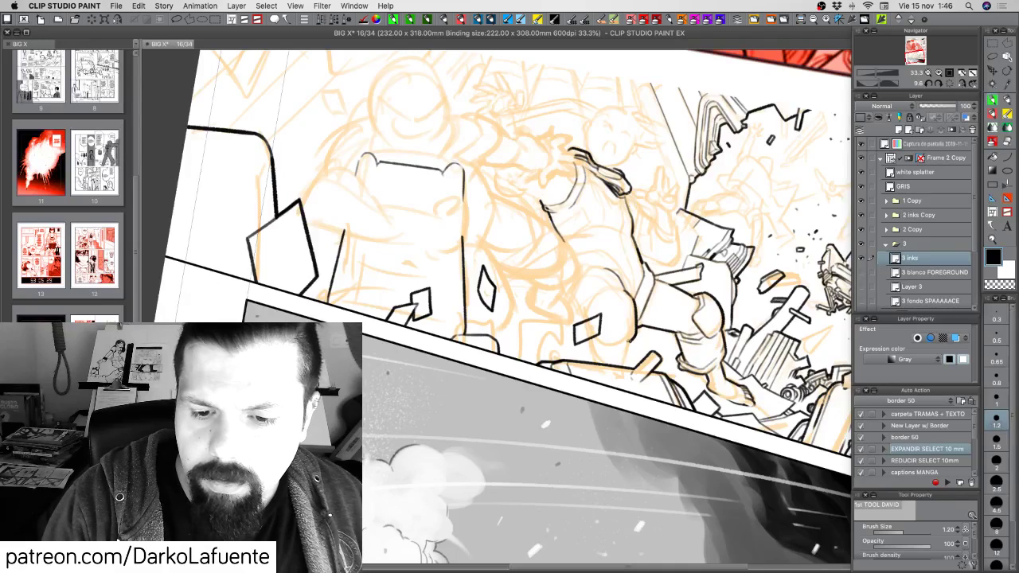
drag(632, 341, 626, 356)
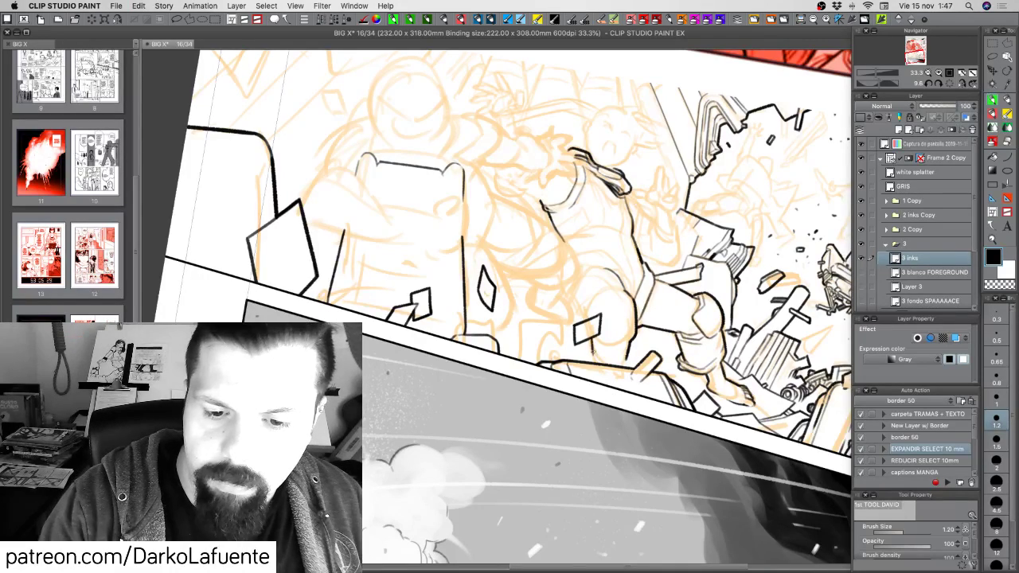
key(r)
drag(628, 374, 648, 256)
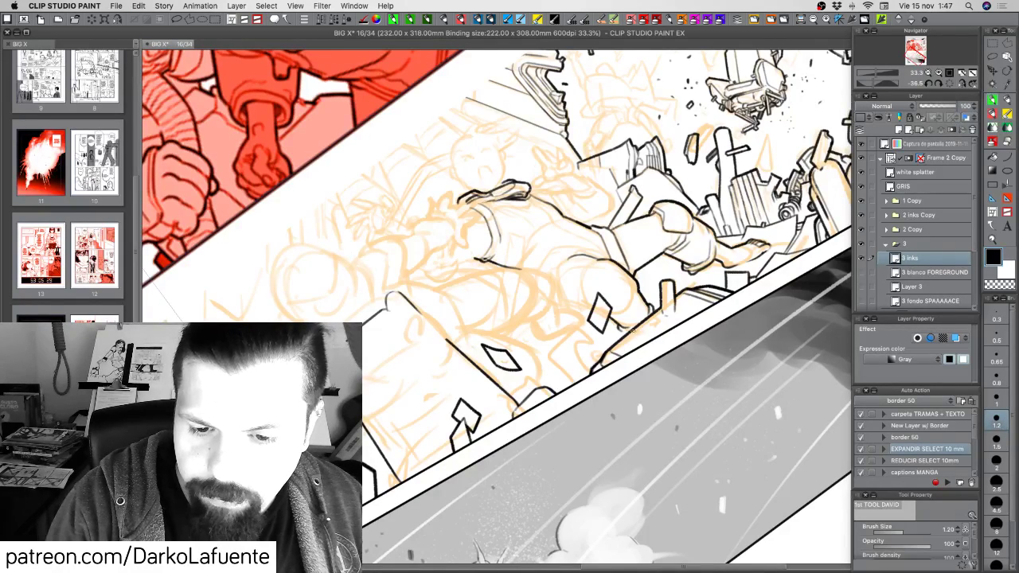
drag(671, 305, 532, 474)
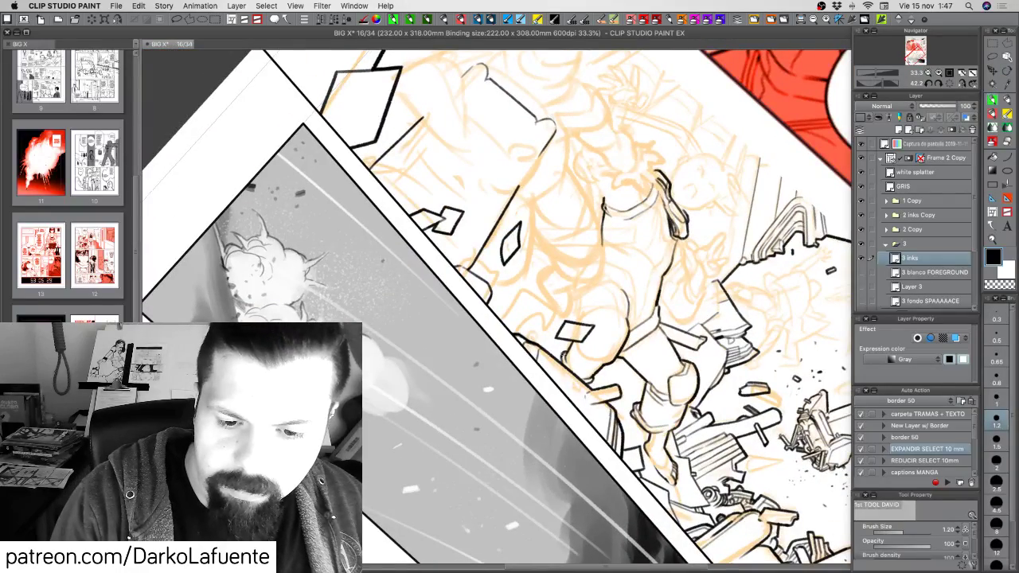
mouse_move(680, 349)
mouse_down()
mouse_move(683, 322)
mouse_move(678, 355)
mouse_up()
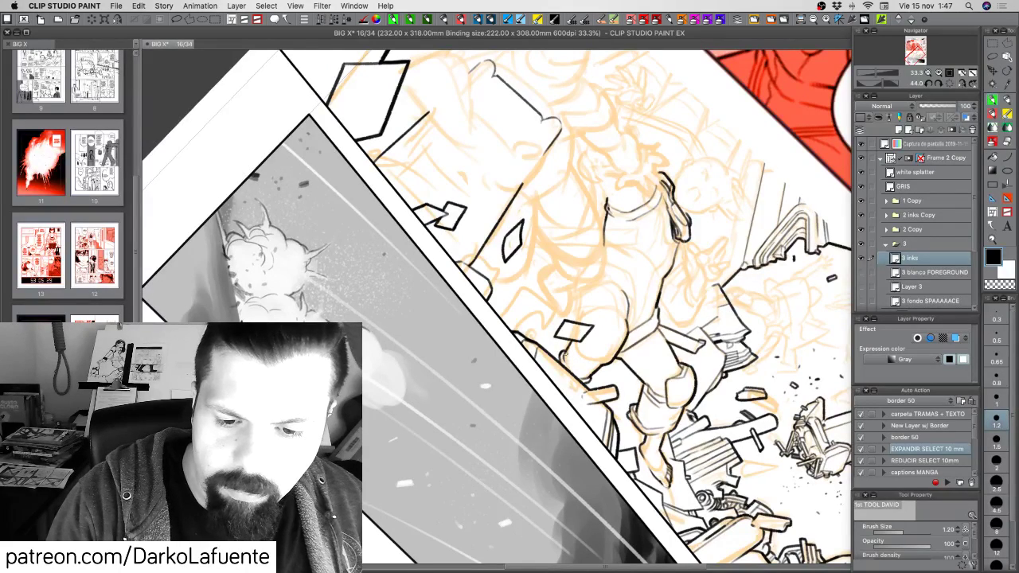
Refine the bent knee's contour and the lower leg's edge above the debris with transparent and black strokes.
key(c)
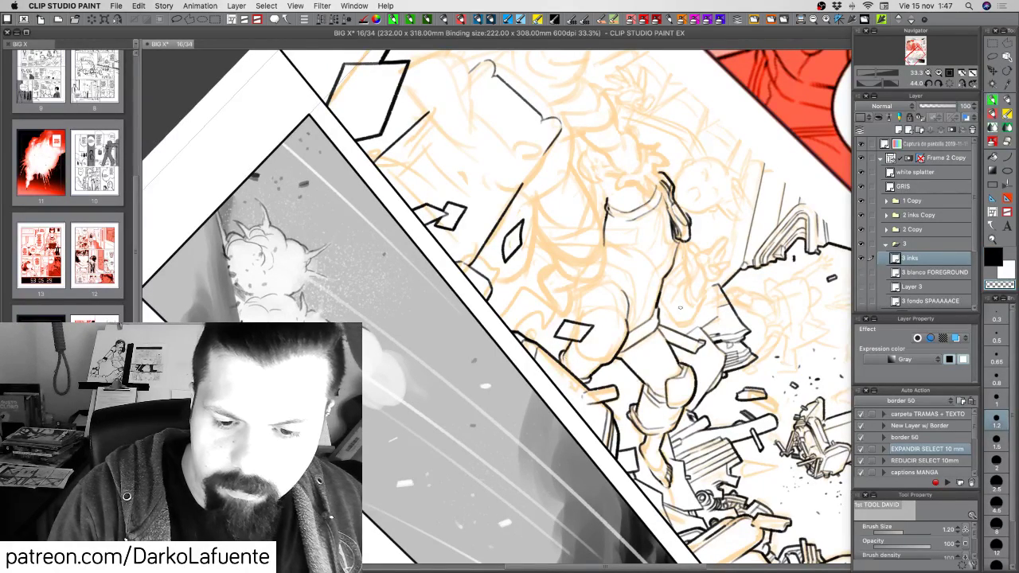
key(shift+space)
drag(680, 308, 676, 284)
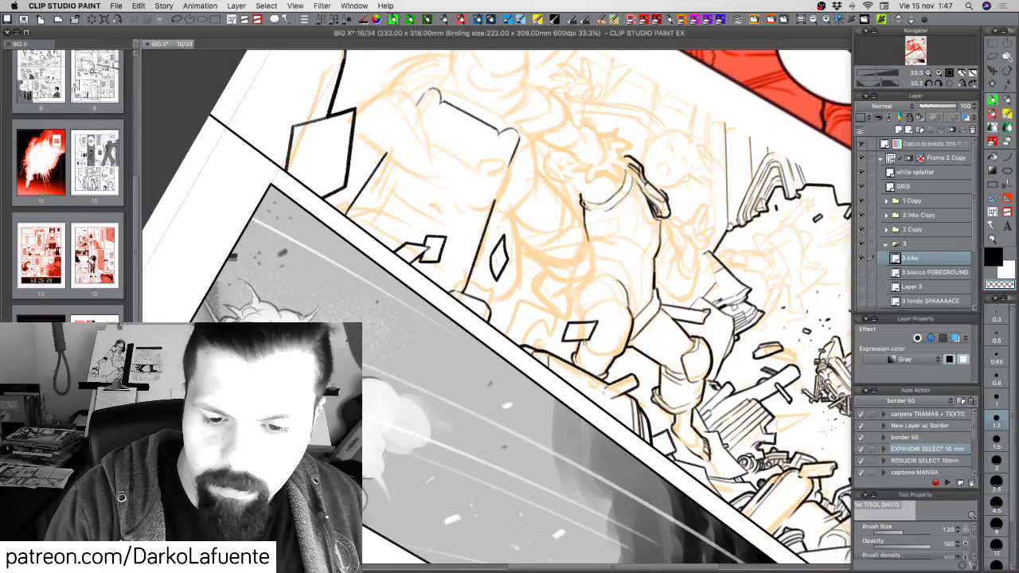
key(c)
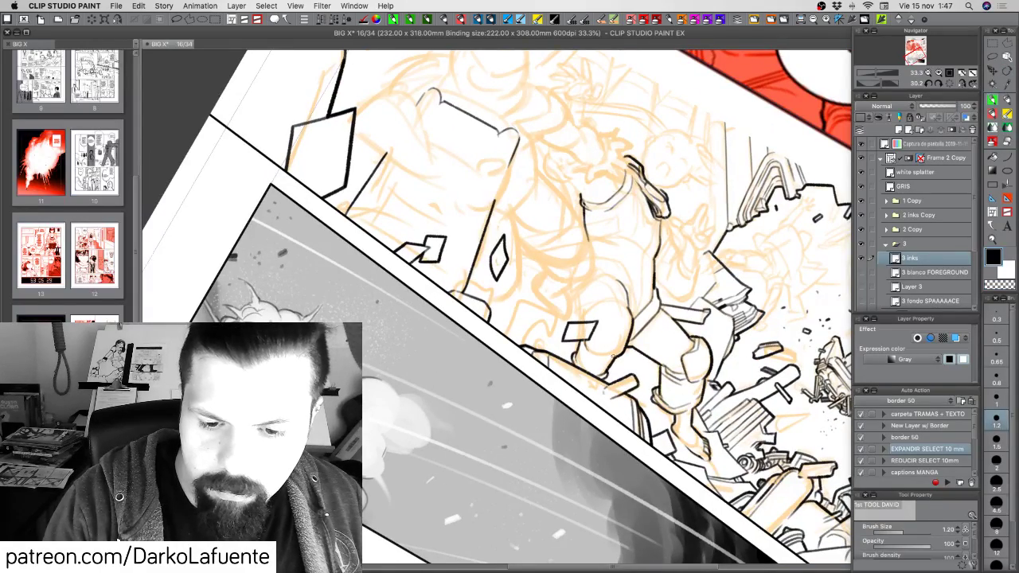
drag(612, 357, 621, 330)
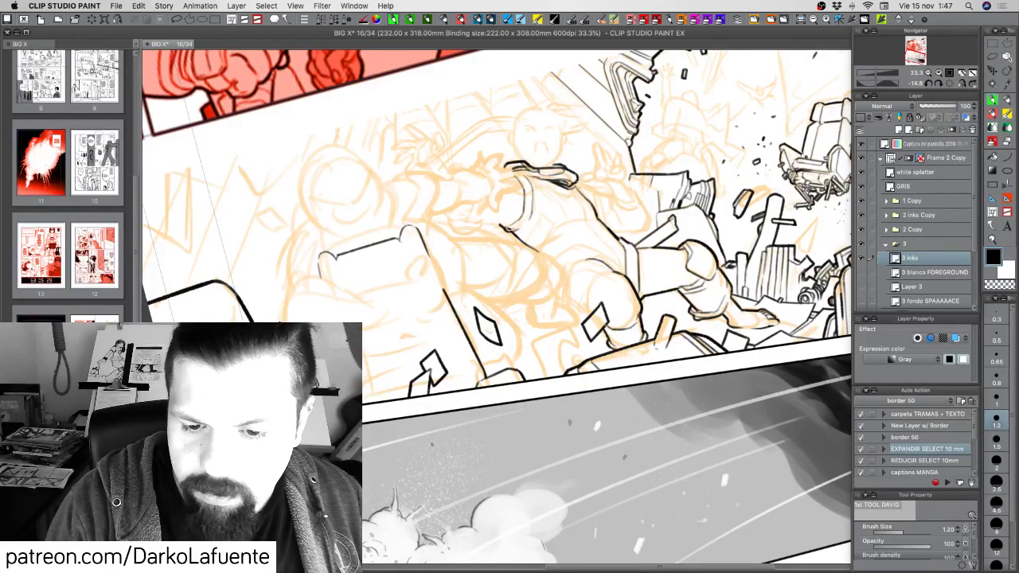
key(c)
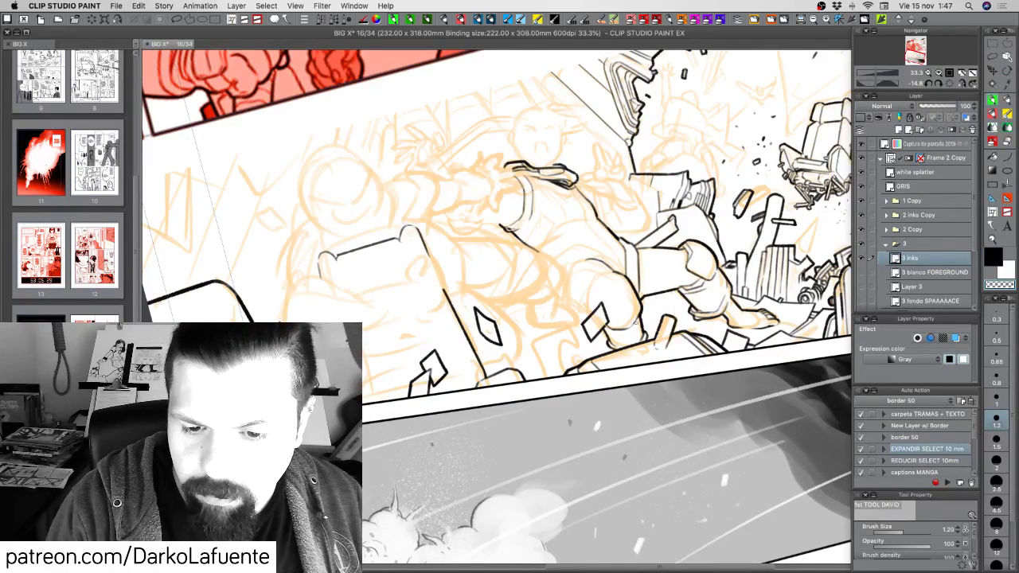
key(c)
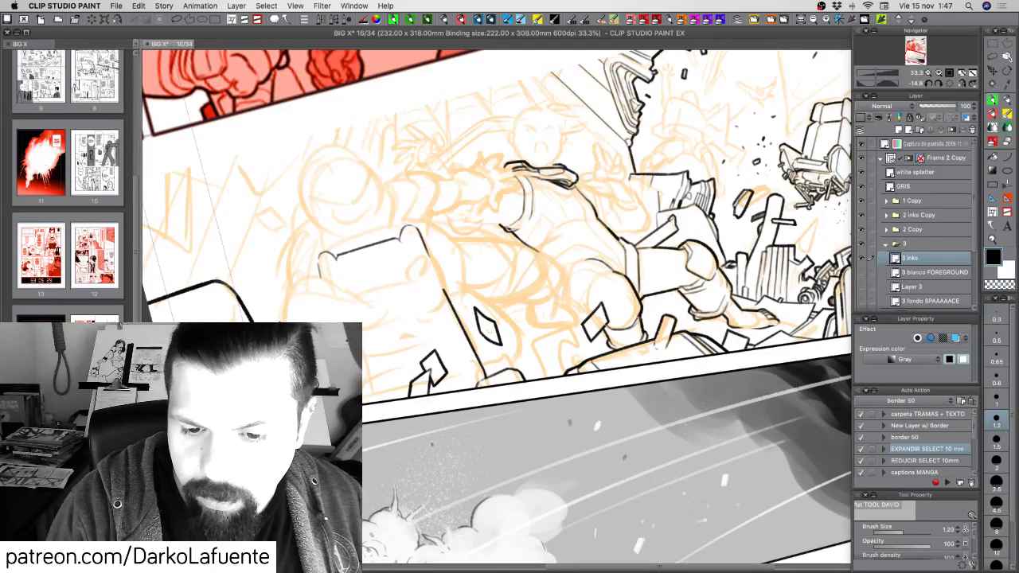
drag(636, 323, 630, 350)
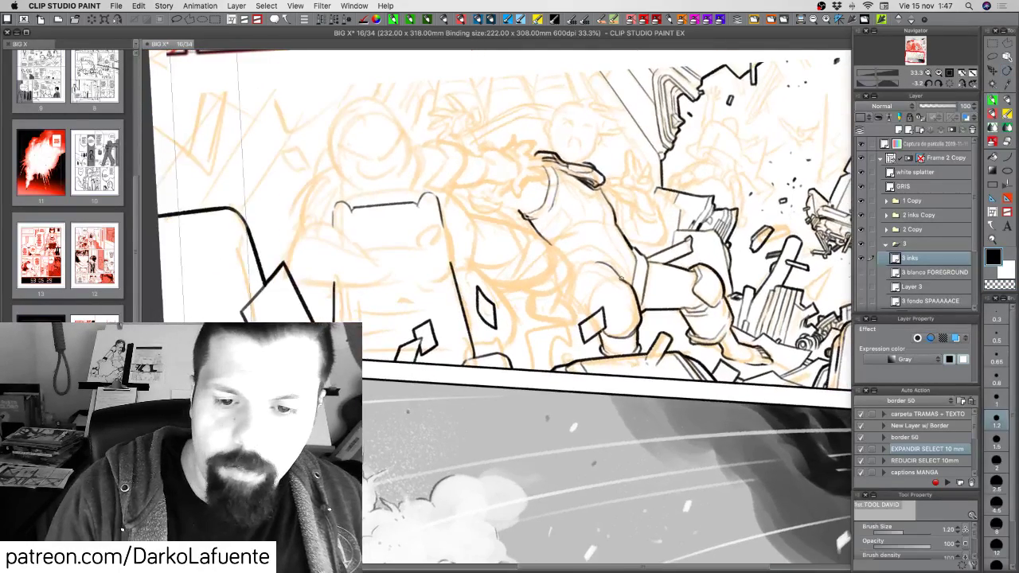
key(super+z)
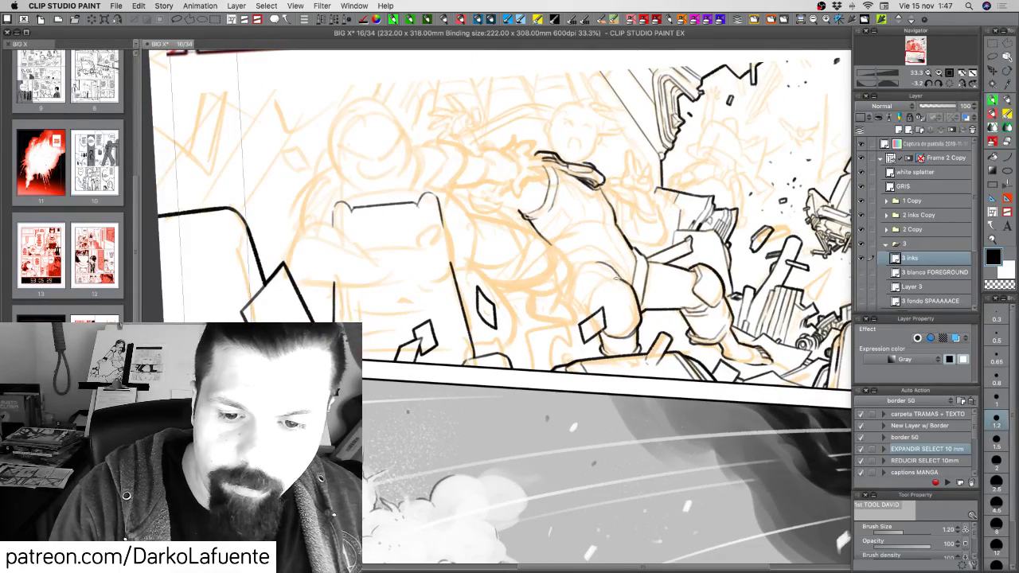
drag(619, 278, 597, 285)
key(super+z)
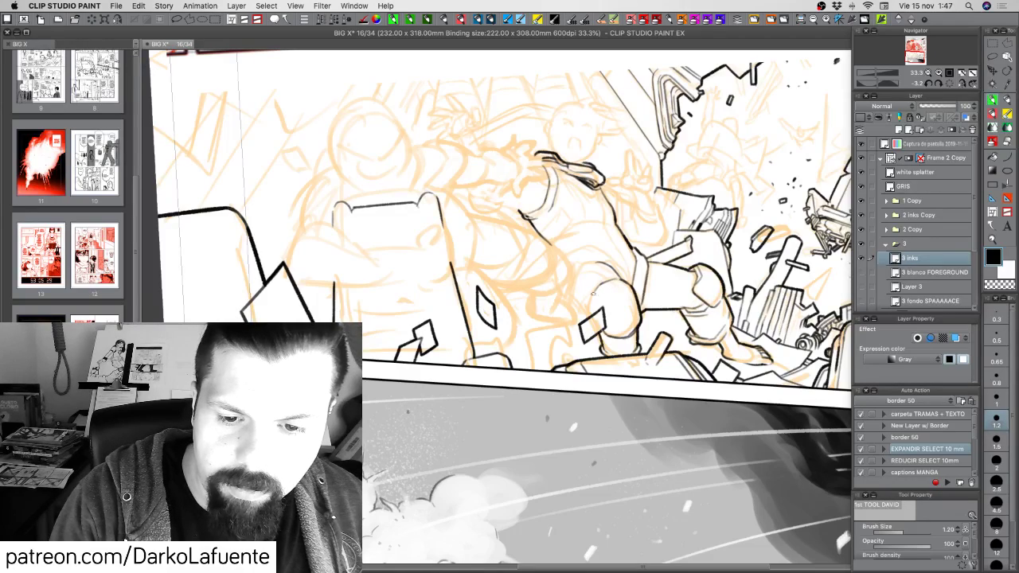
Set the brush size to 1 and ink the rounded inner edge of the central figure's bent knee.
drag(660, 302, 658, 316)
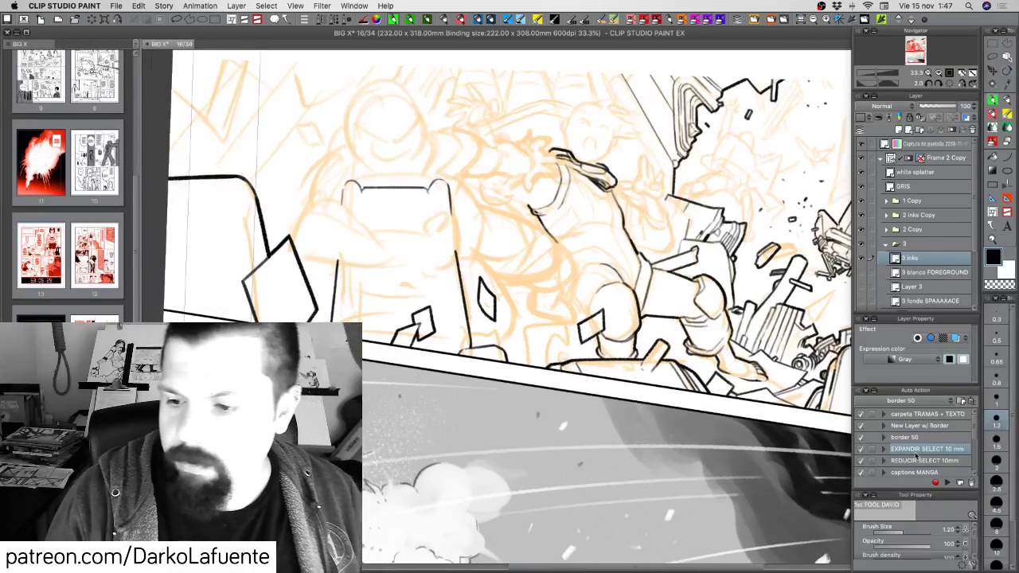
click(1002, 407)
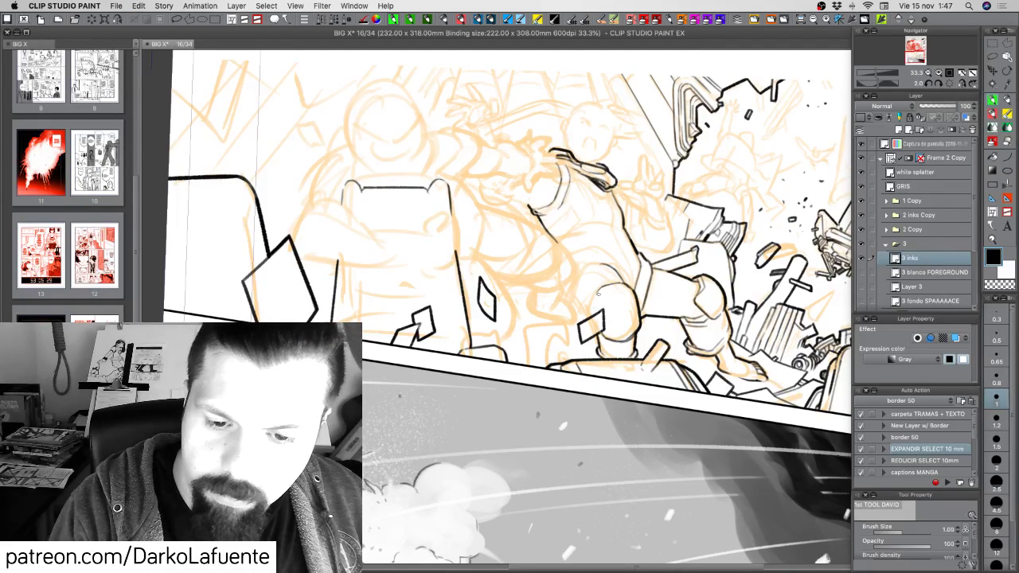
drag(598, 293, 611, 350)
key(shift+space)
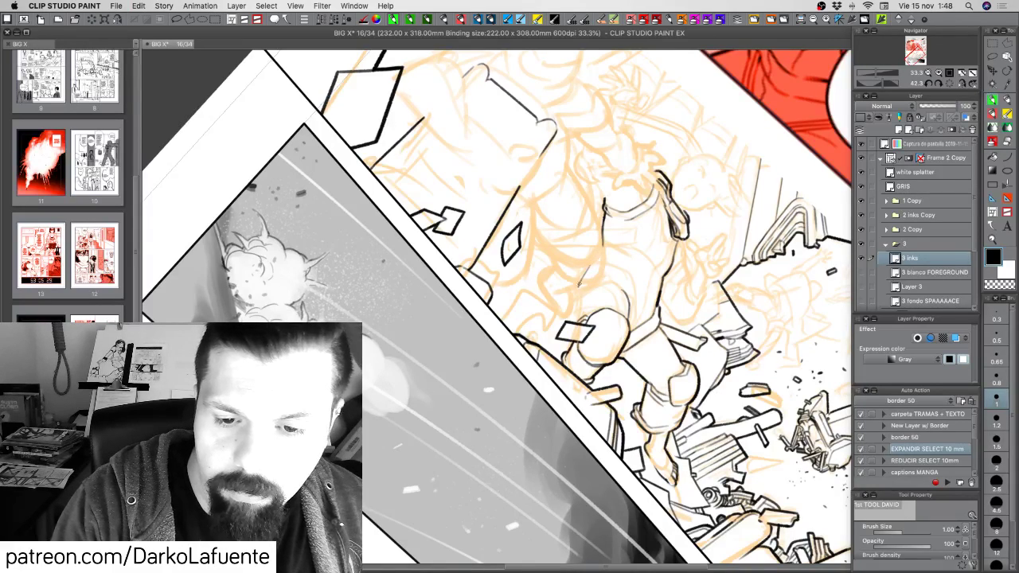
Undo the last thin thigh strokes and ink the thigh's outline from the hip to the bent knee at brush size 1.2.
click(996, 420)
key(super+z)
key(super+z)
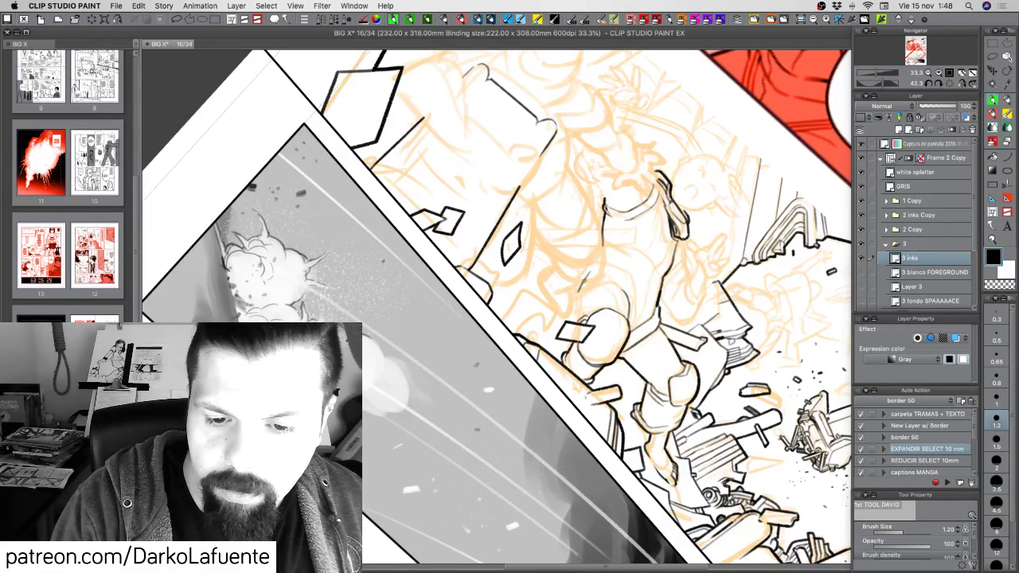
mouse_move(583, 283)
mouse_down()
mouse_move(584, 309)
mouse_move(609, 281)
mouse_move(578, 321)
mouse_up()
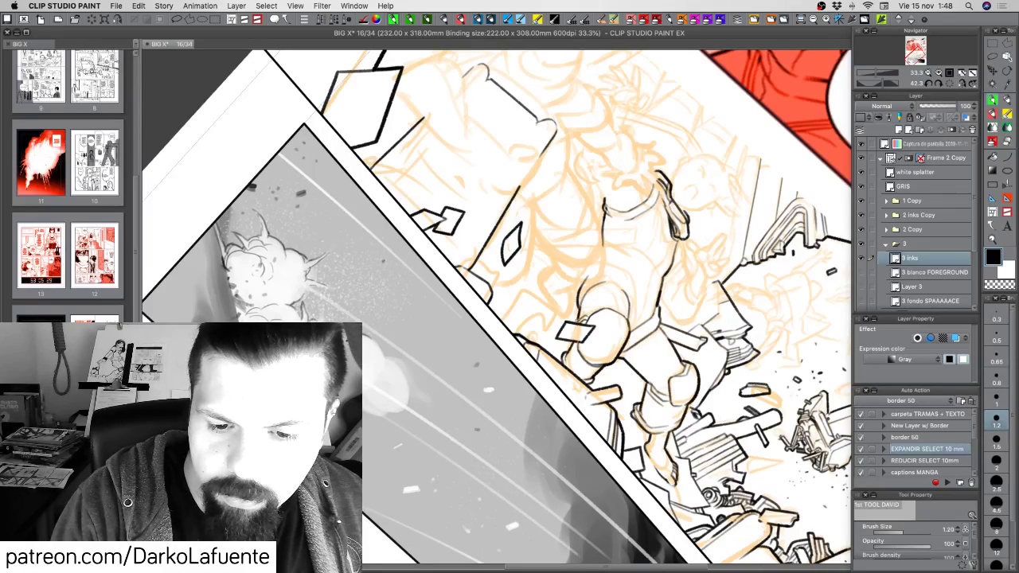
Ink the curved band around the central figure's thigh just above the bent knee with a size 1 brush.
drag(611, 503, 713, 381)
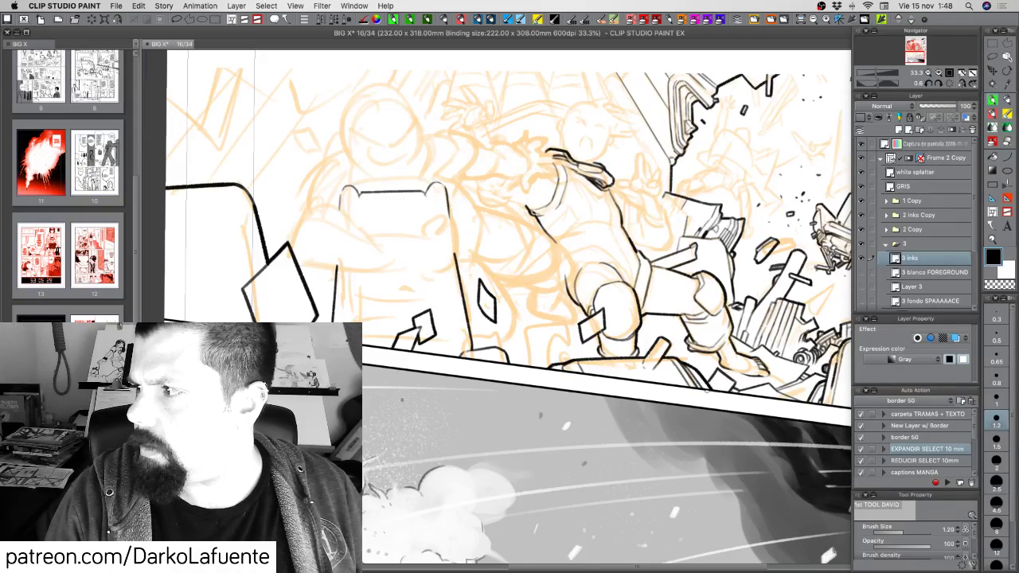
key(r)
mouse_move(706, 390)
mouse_down()
mouse_move(641, 235)
mouse_move(611, 225)
mouse_move(621, 239)
mouse_up()
click(998, 401)
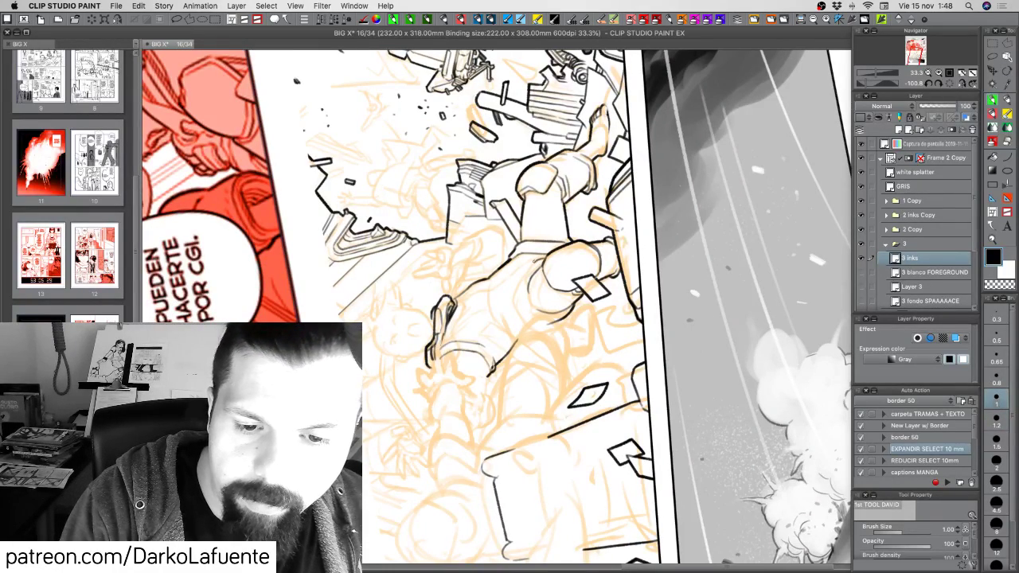
drag(534, 261, 515, 302)
drag(573, 231, 604, 306)
drag(533, 262, 529, 291)
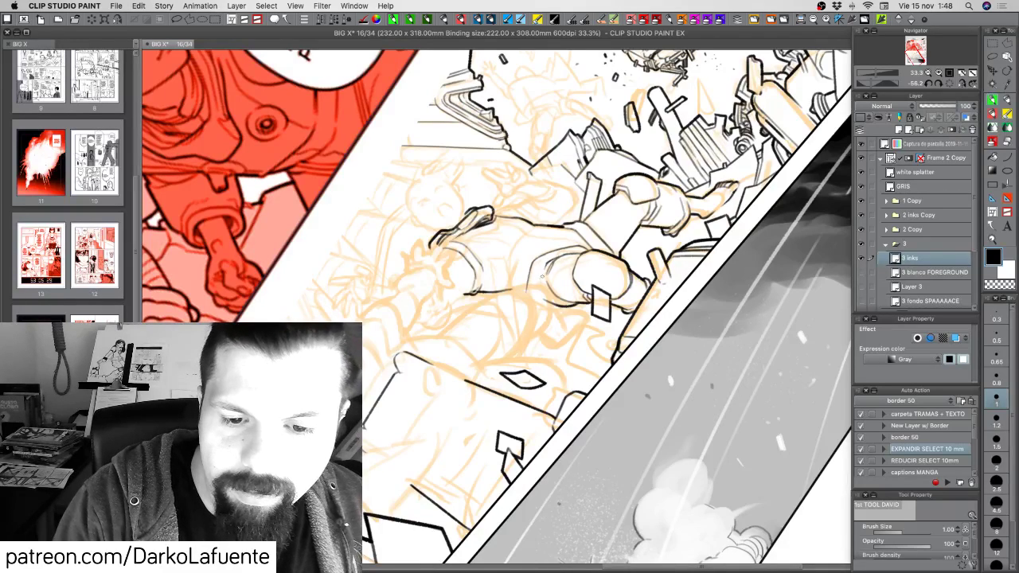
Refine the curved thigh band and its junction with the bent knee using alternating transparent and black strokes.
key(c)
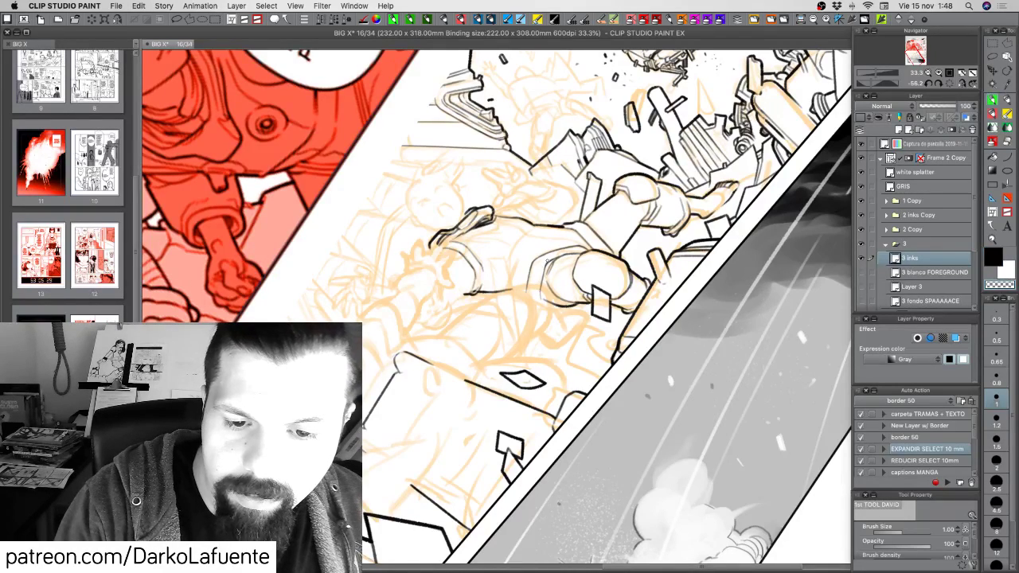
key(shift+space)
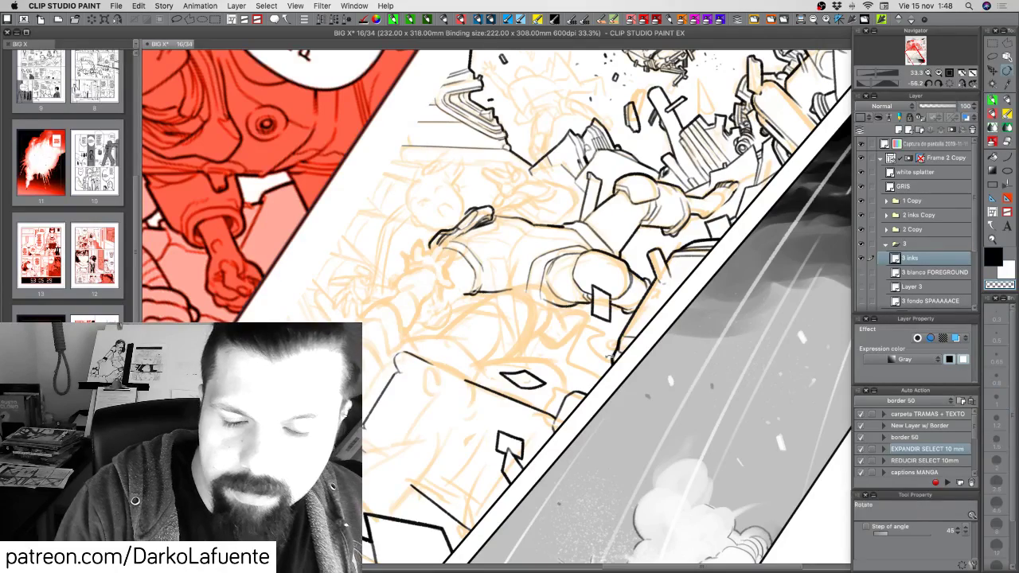
drag(539, 288, 548, 334)
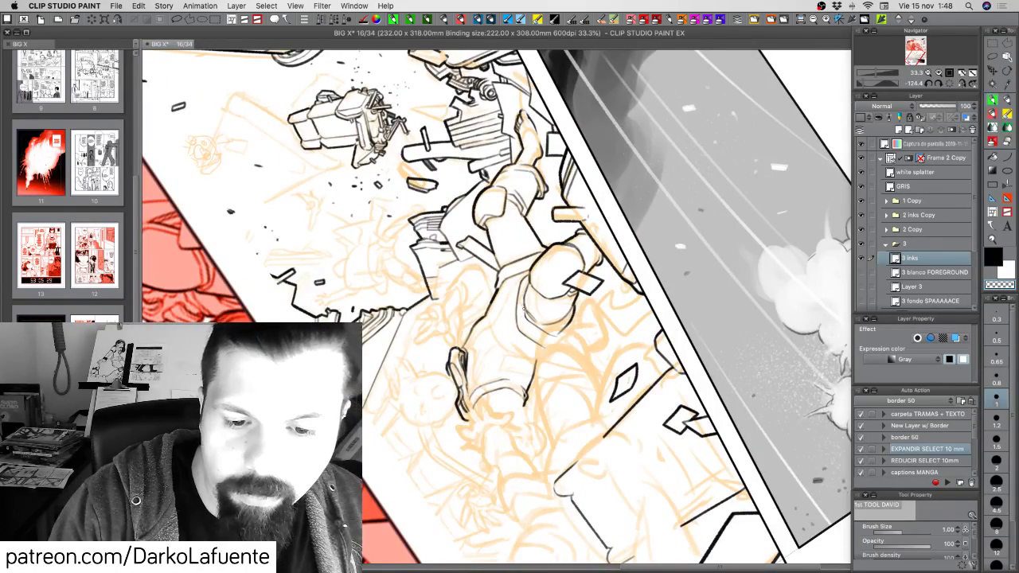
key(c)
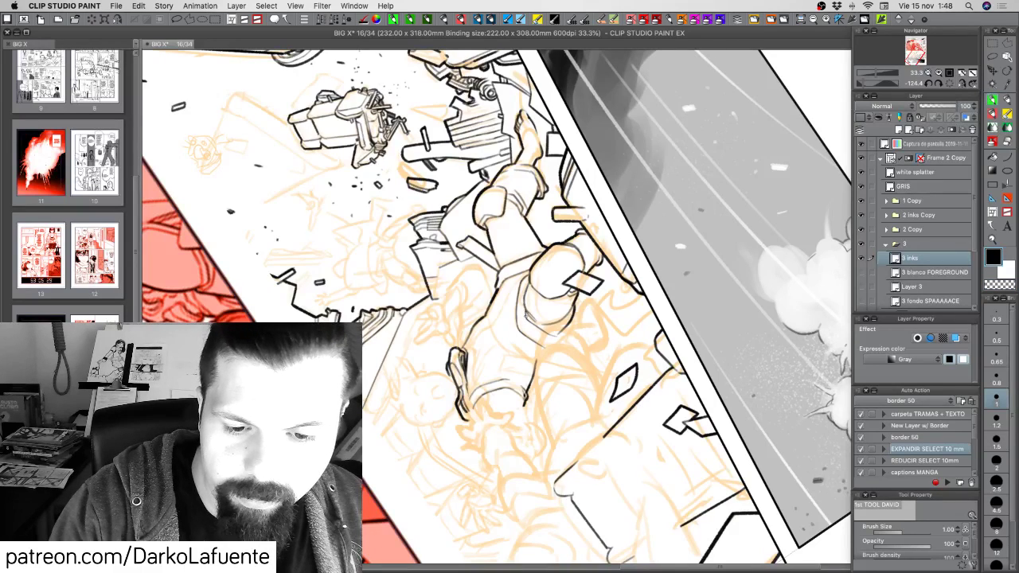
key(c)
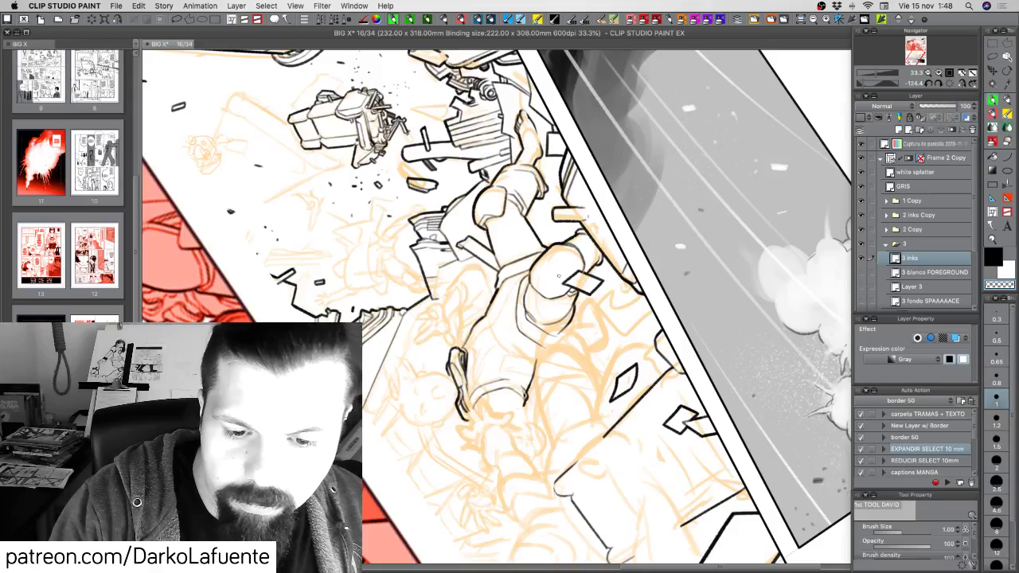
key(r)
mouse_move(682, 361)
mouse_down()
mouse_move(697, 321)
mouse_move(675, 368)
mouse_up()
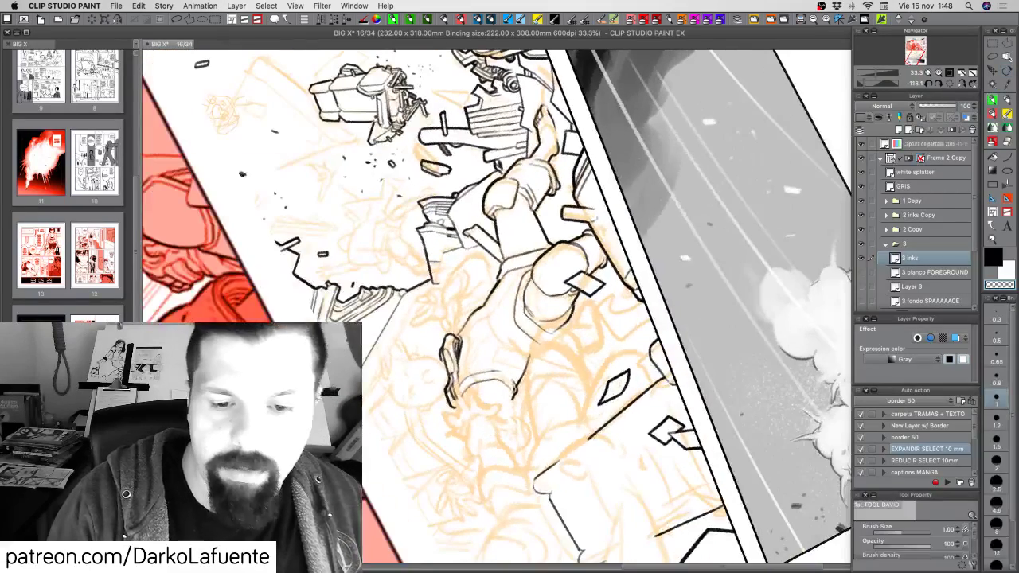
key(c)
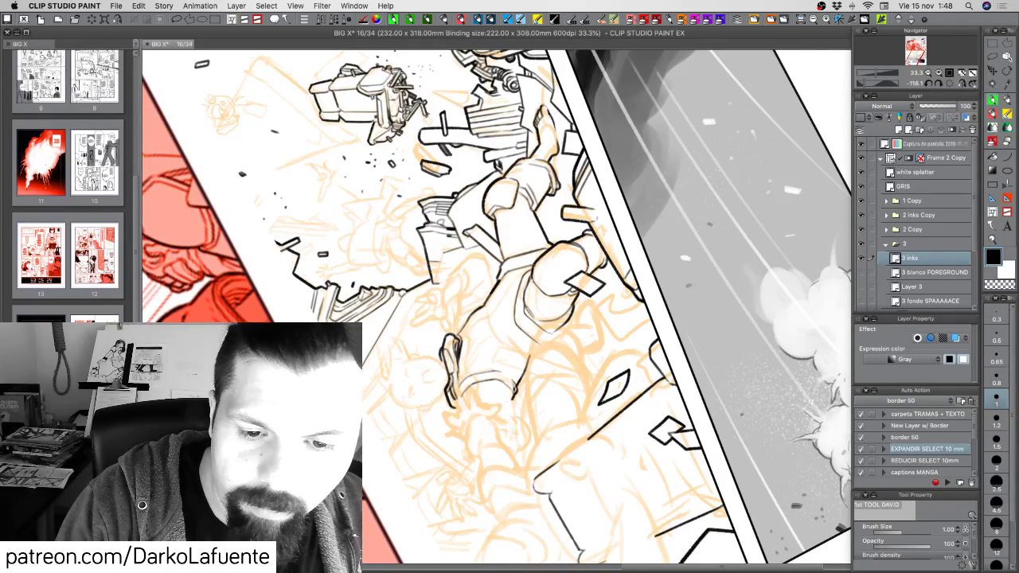
key(r)
drag(628, 415, 414, 378)
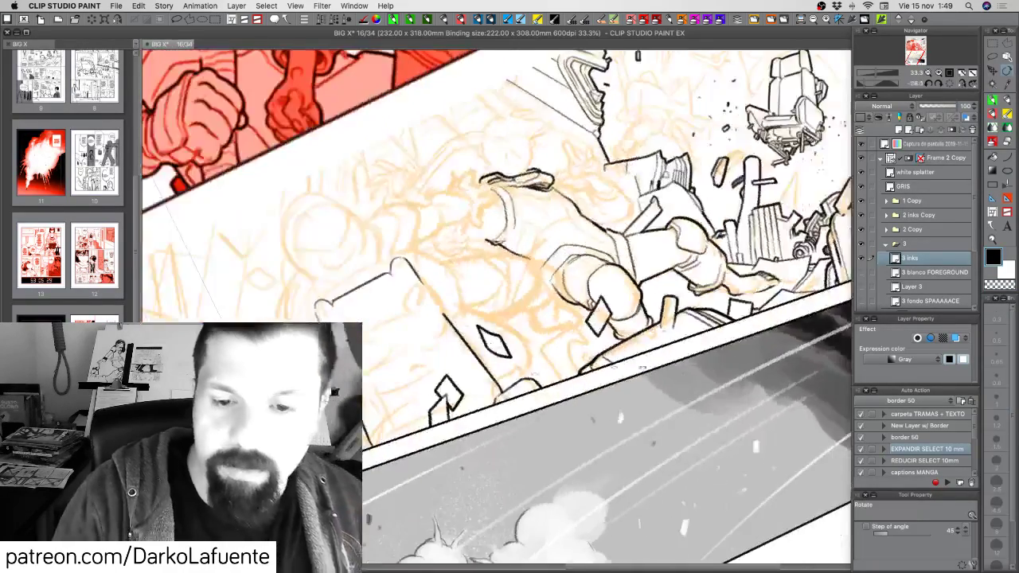
Save the page with the inked thigh band.
drag(680, 370, 603, 434)
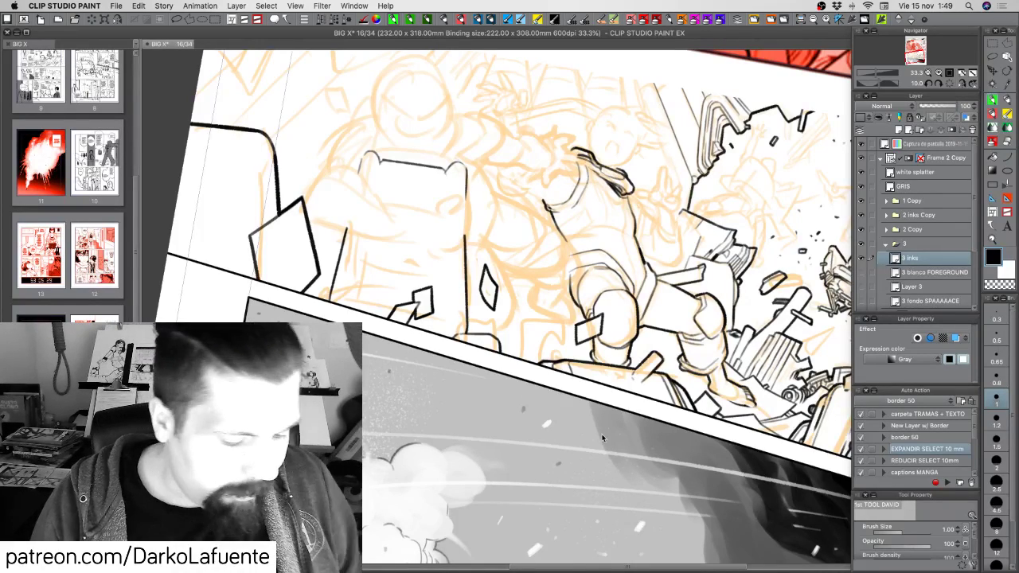
key(super+s)
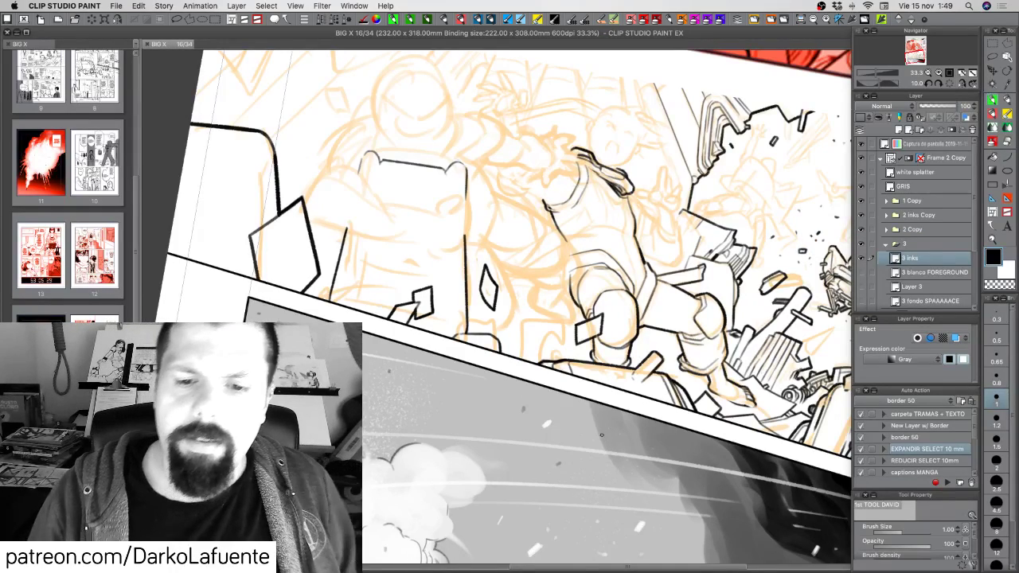
Ink the oval outline of the chest emblem on the central figure's torso, following the suit in the panel above.
scroll(601, 435, up, 5)
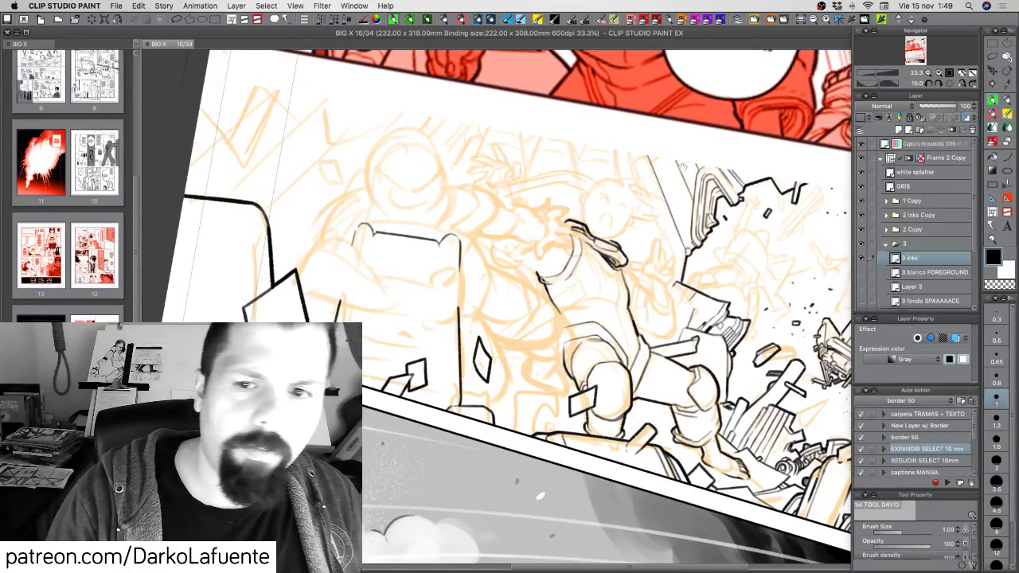
scroll(637, 430, up, 10)
scroll(617, 483, down, 6)
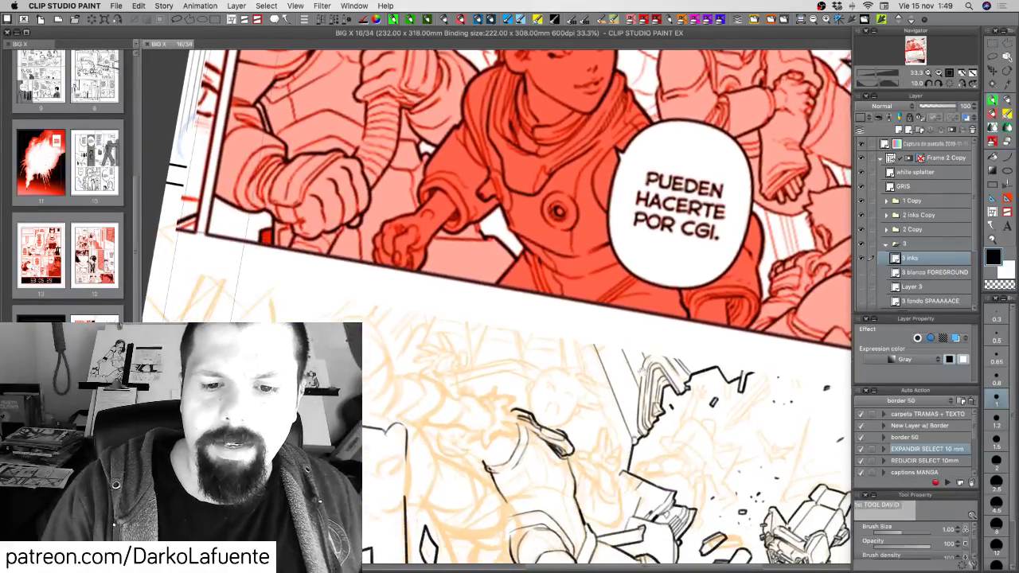
mouse_move(680, 449)
mouse_down()
mouse_move(685, 420)
mouse_move(684, 438)
mouse_up()
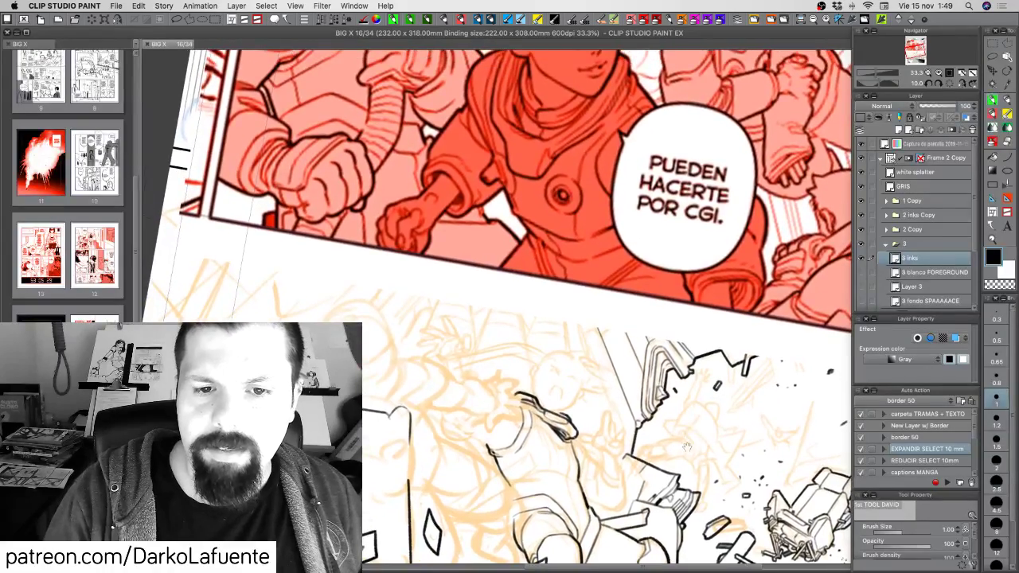
drag(684, 386, 674, 489)
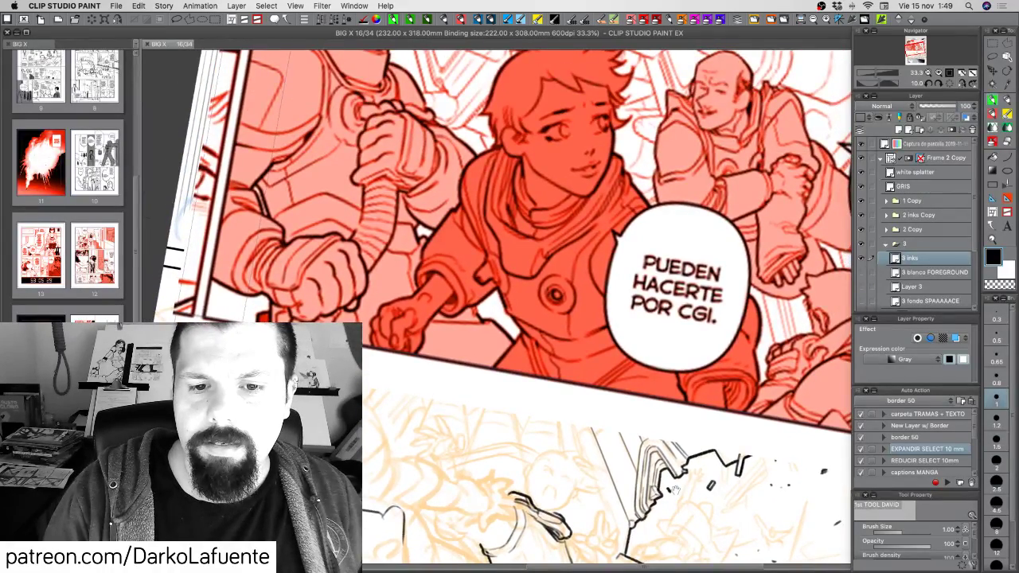
scroll(673, 489, down, 8)
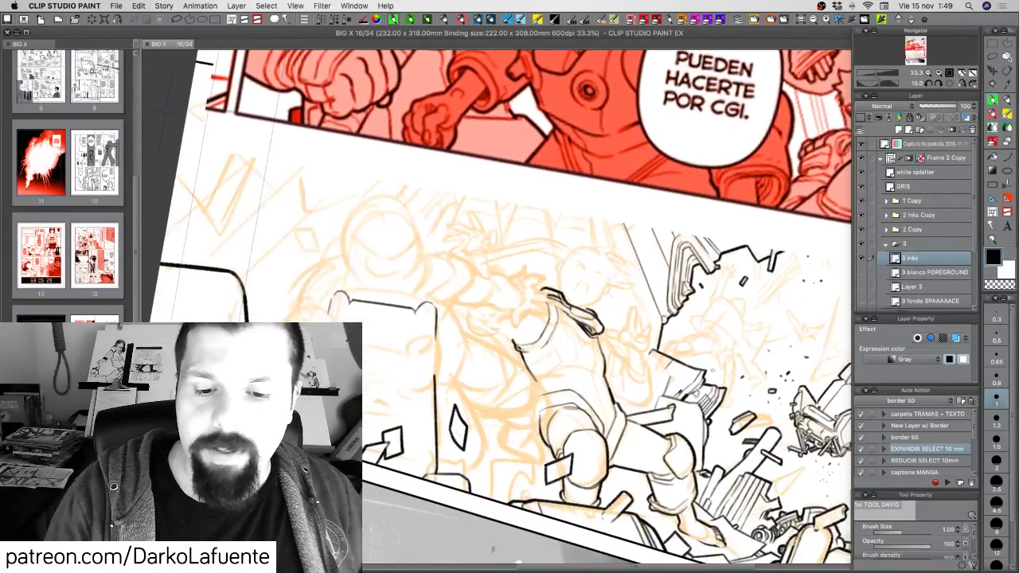
drag(712, 370, 674, 422)
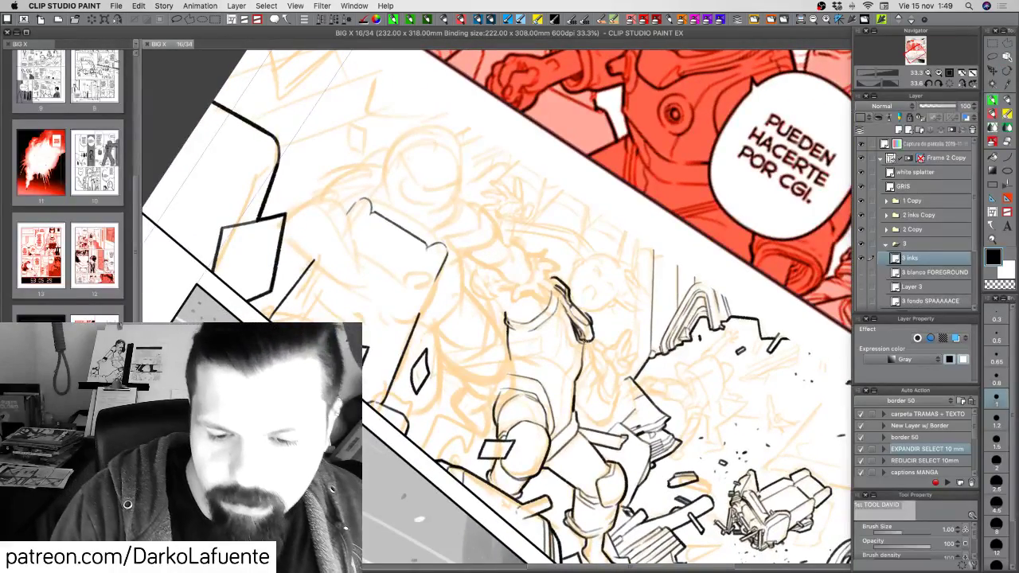
mouse_move(574, 334)
mouse_down()
mouse_move(584, 342)
mouse_move(581, 366)
mouse_up()
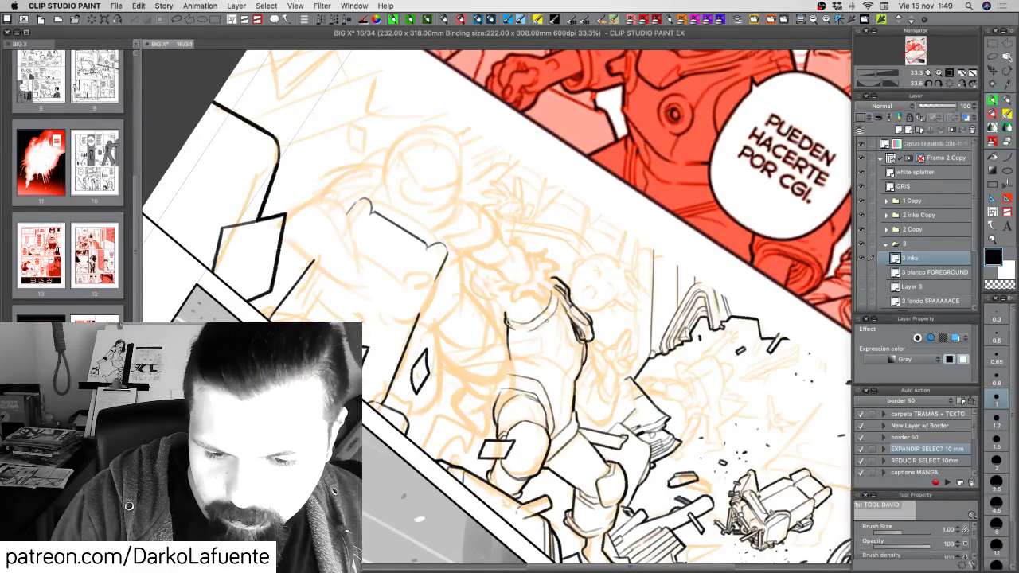
drag(562, 317, 551, 334)
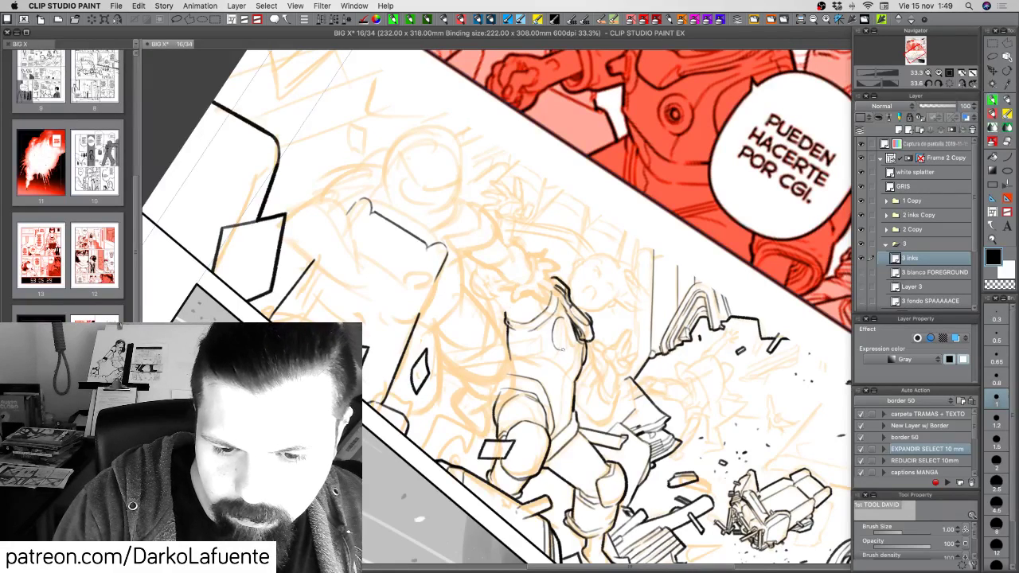
mouse_move(562, 317)
mouse_down()
mouse_move(566, 340)
mouse_move(556, 346)
mouse_up()
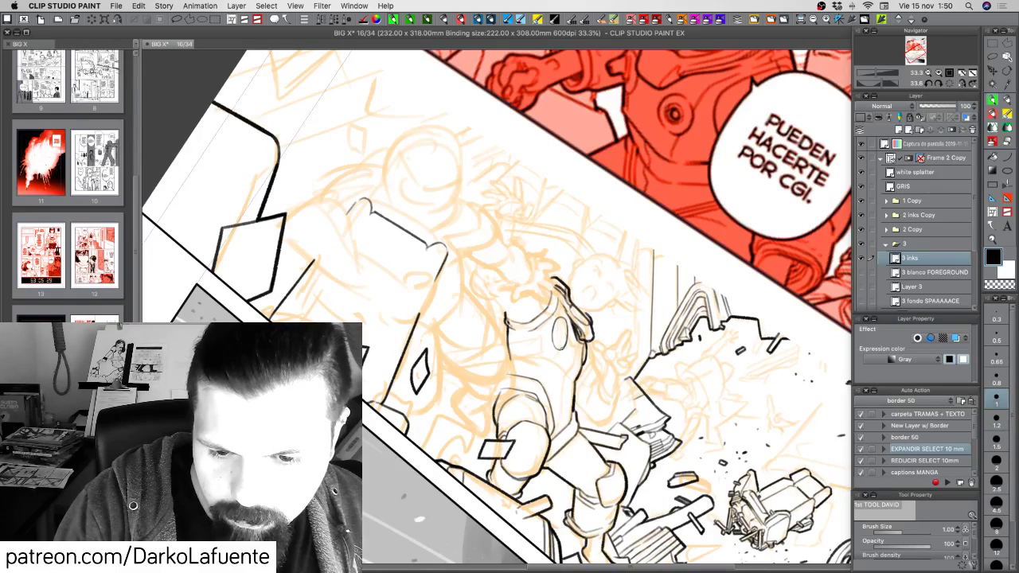
Clean the chest emblem's oval and ink the small round button inside it.
key(c)
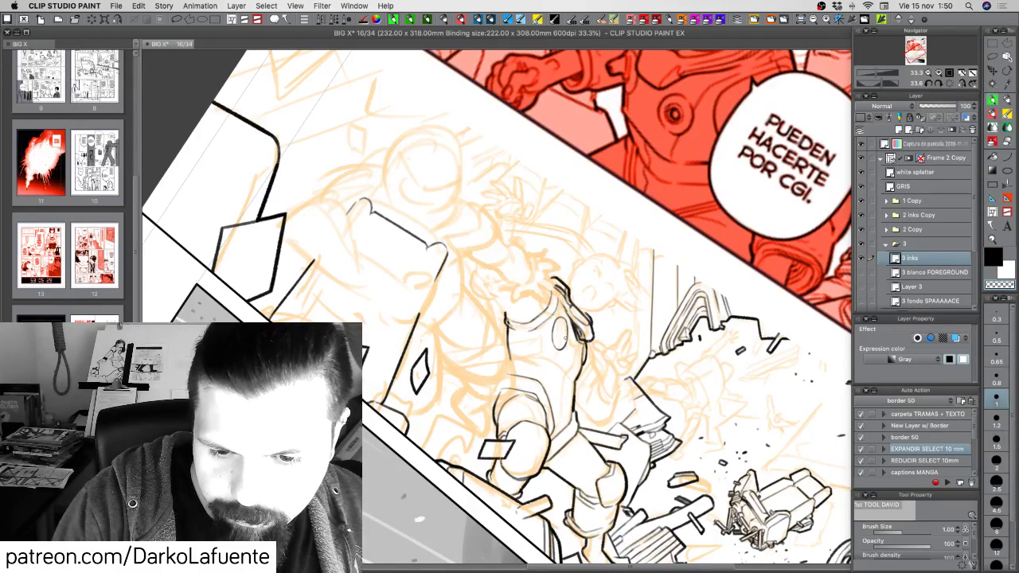
mouse_move(567, 331)
mouse_down()
mouse_move(565, 342)
mouse_move(590, 340)
mouse_move(613, 307)
mouse_move(599, 311)
mouse_move(598, 321)
mouse_move(617, 303)
mouse_up()
key(r)
key(c)
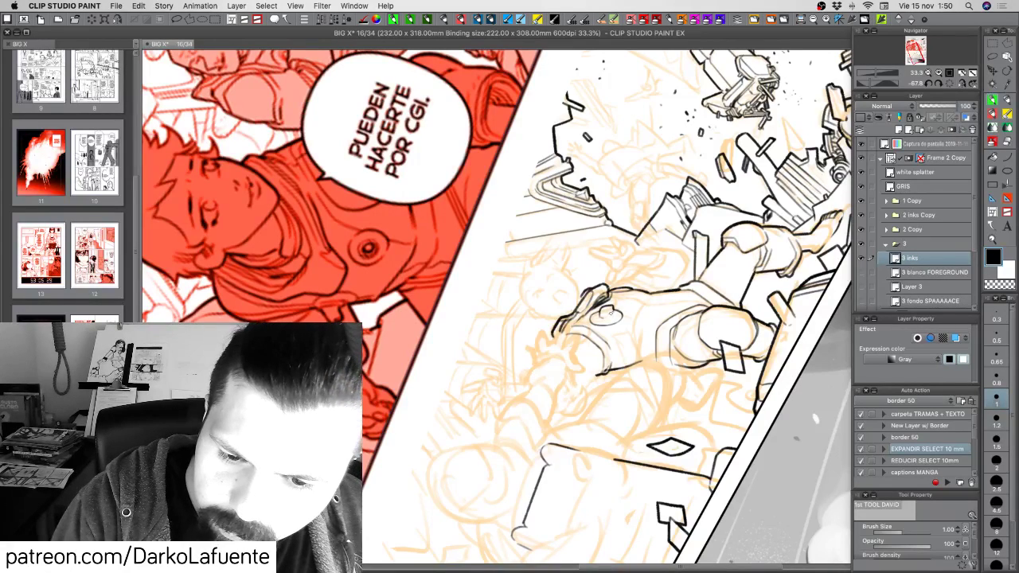
drag(612, 306, 600, 318)
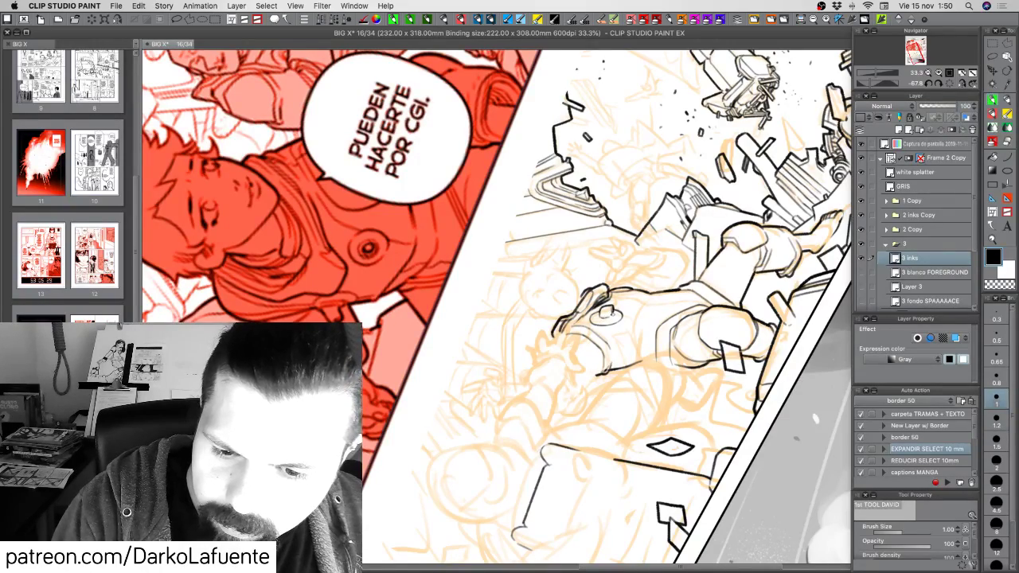
Refine the chest emblem's rings with alternating transparent and black strokes, and save the page.
key(r)
mouse_move(637, 358)
mouse_down()
mouse_move(655, 308)
mouse_move(651, 280)
mouse_up()
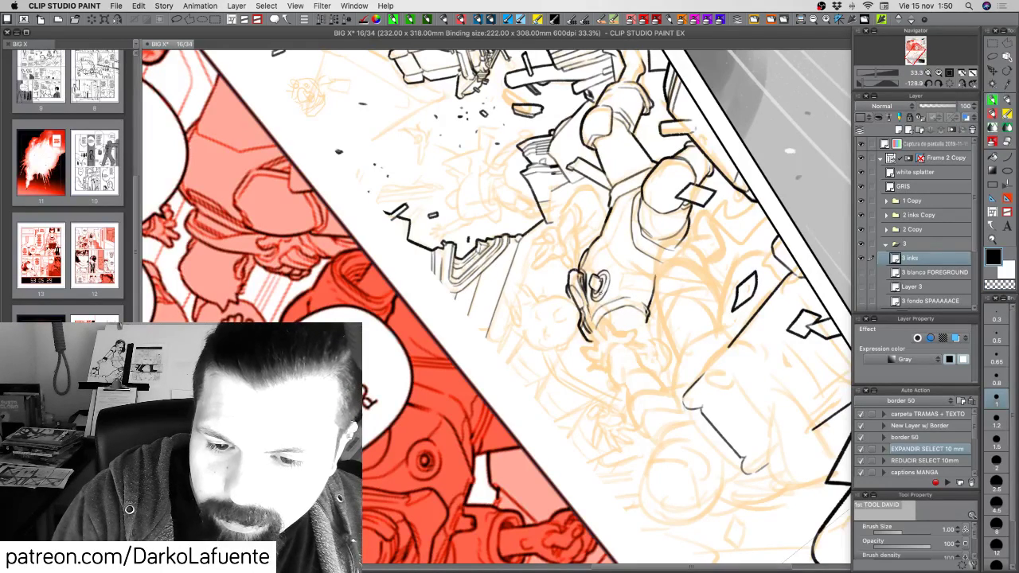
key(c)
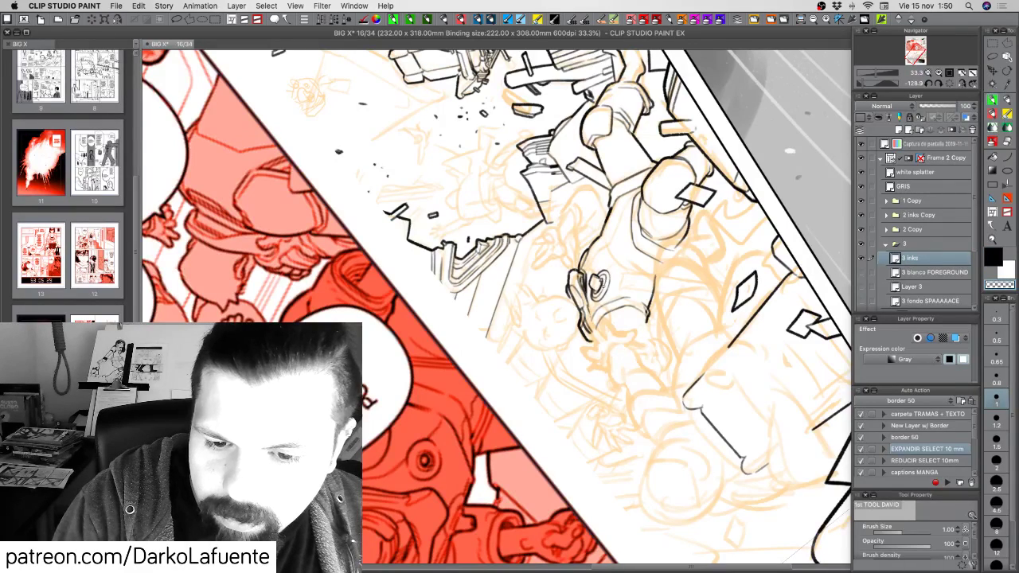
key(c)
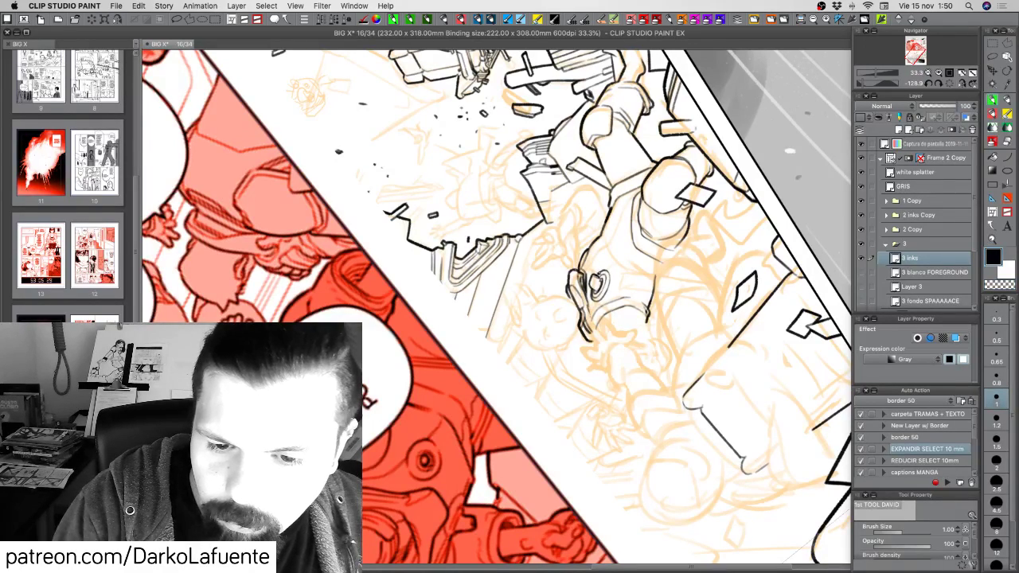
key(c)
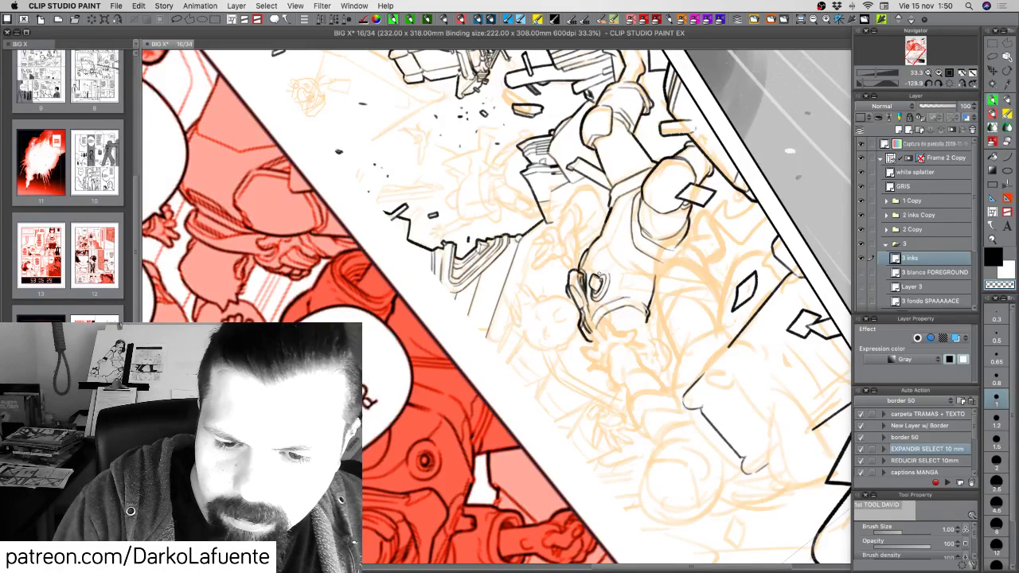
key(c)
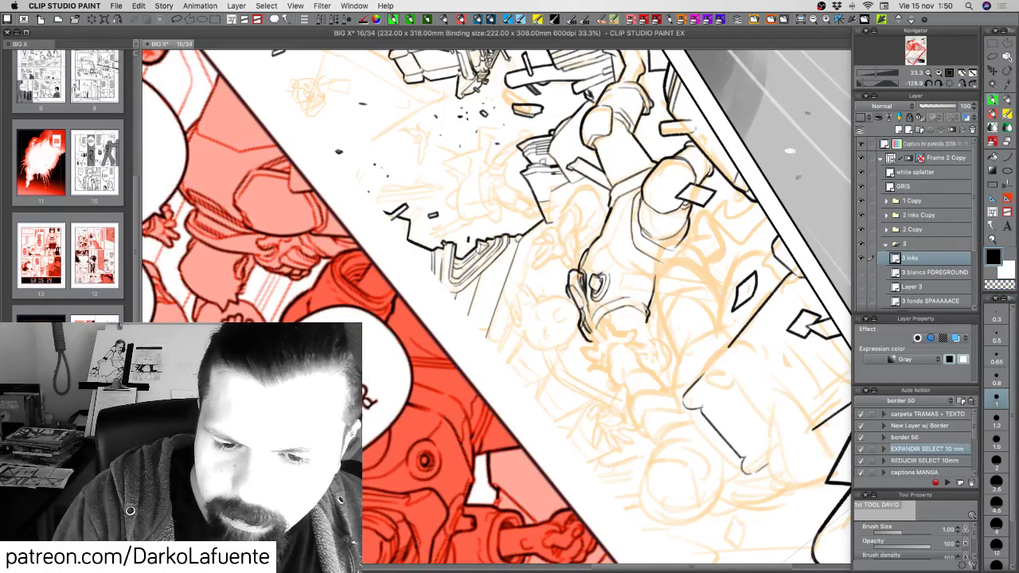
key(c)
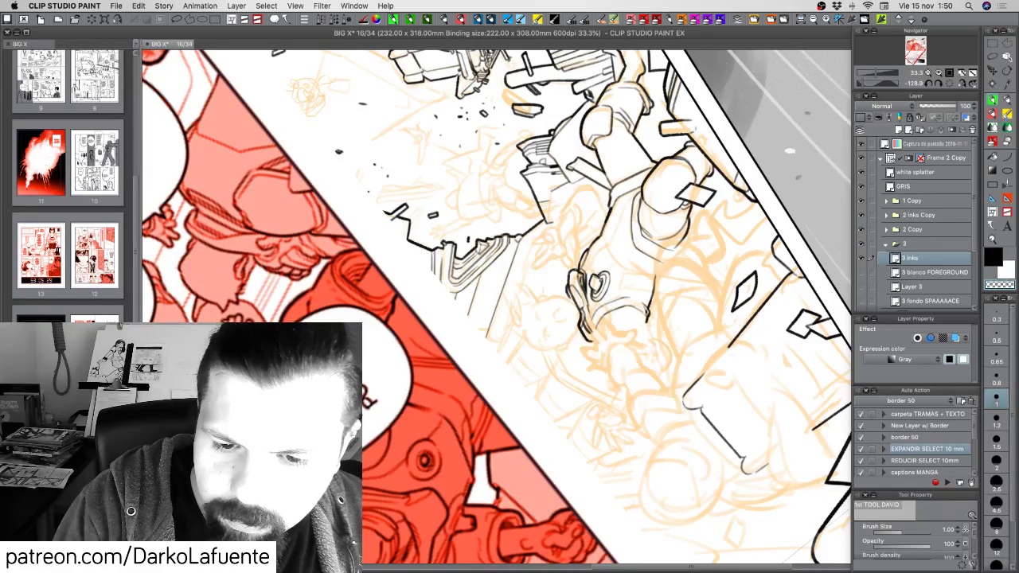
key(c)
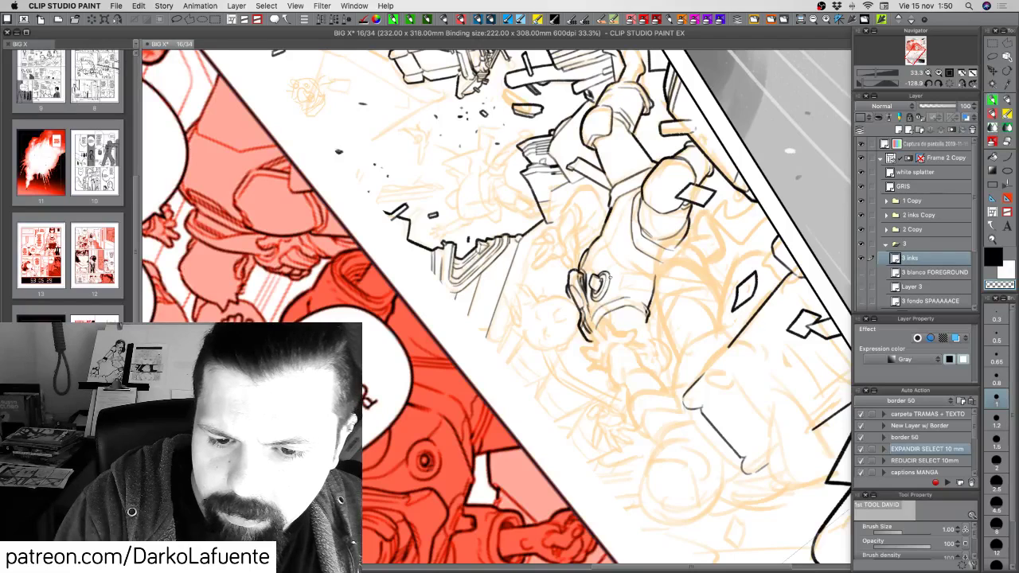
key(c)
mouse_move(610, 278)
mouse_down()
mouse_move(603, 293)
mouse_move(638, 288)
mouse_move(660, 400)
mouse_up()
key(c)
key(c)
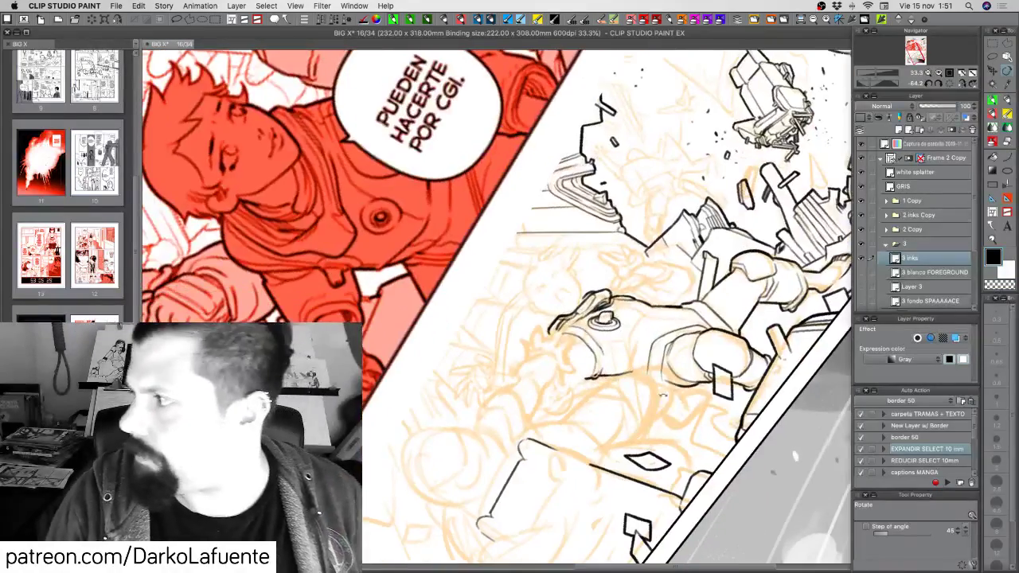
key(super+s)
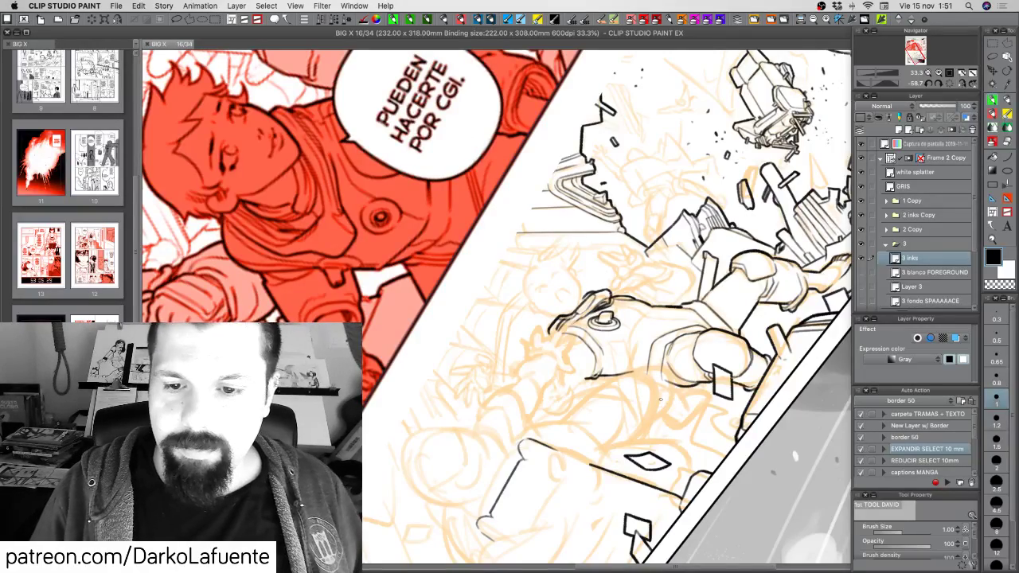
Ink the suit seams and side folds below the central figure's chest emblem, undoing the unwanted strokes.
key(r)
mouse_move(715, 359)
mouse_down()
mouse_move(659, 427)
mouse_move(566, 470)
mouse_move(541, 515)
mouse_up()
drag(689, 430, 673, 450)
scroll(682, 361, up, 5)
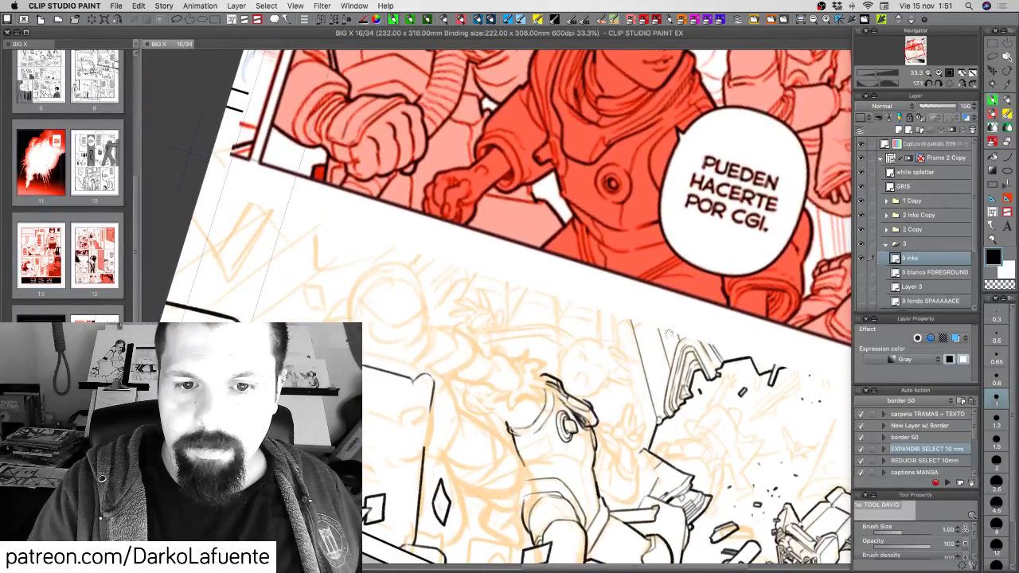
scroll(681, 361, down, 2)
scroll(682, 362, down, 1)
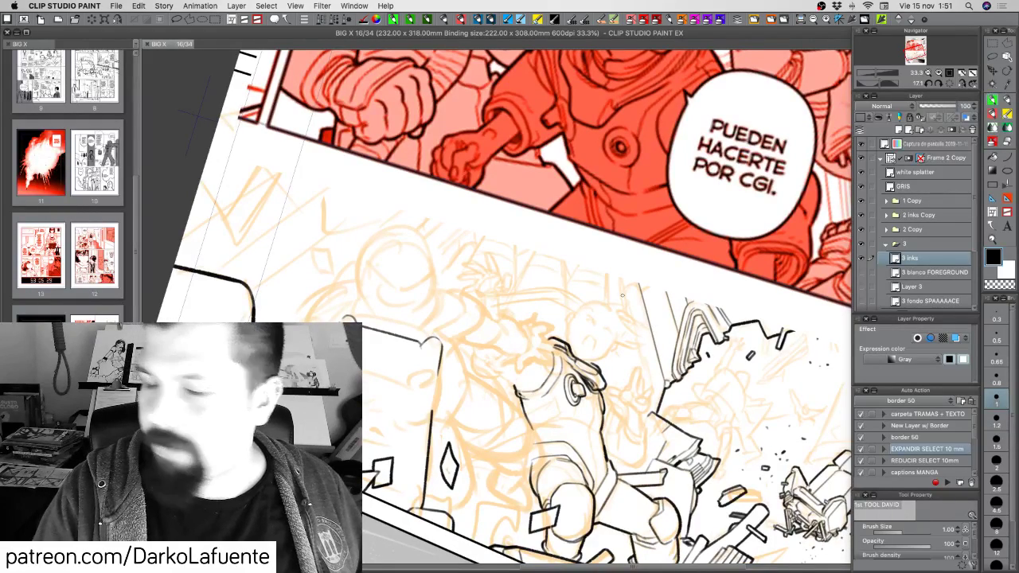
mouse_move(567, 395)
mouse_down()
mouse_move(576, 446)
mouse_move(573, 430)
mouse_move(590, 451)
mouse_up()
key(super+z)
key(super+z)
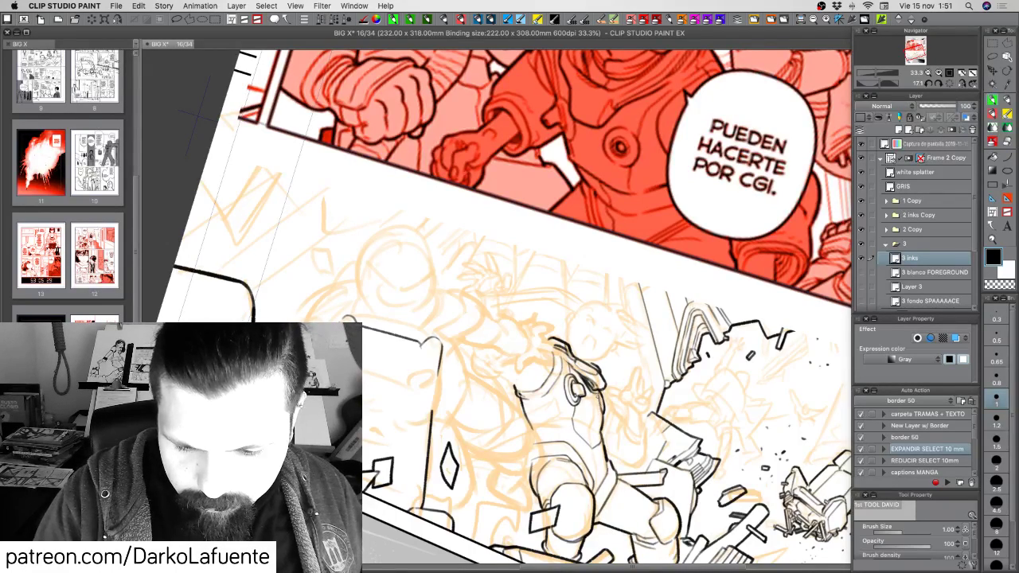
drag(597, 399, 600, 413)
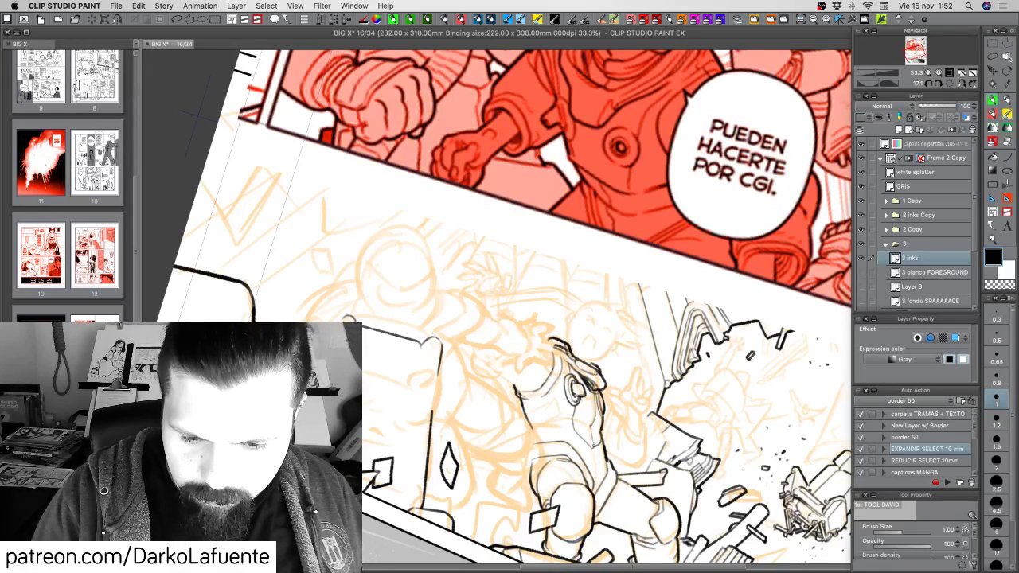
mouse_move(591, 449)
mouse_down()
mouse_move(597, 489)
mouse_move(701, 449)
mouse_up()
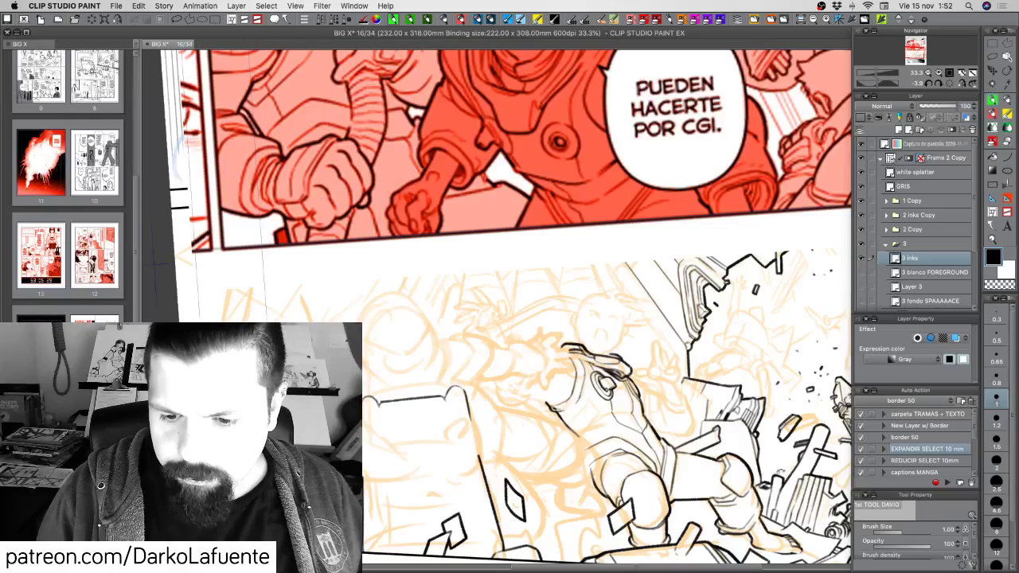
drag(779, 472, 813, 393)
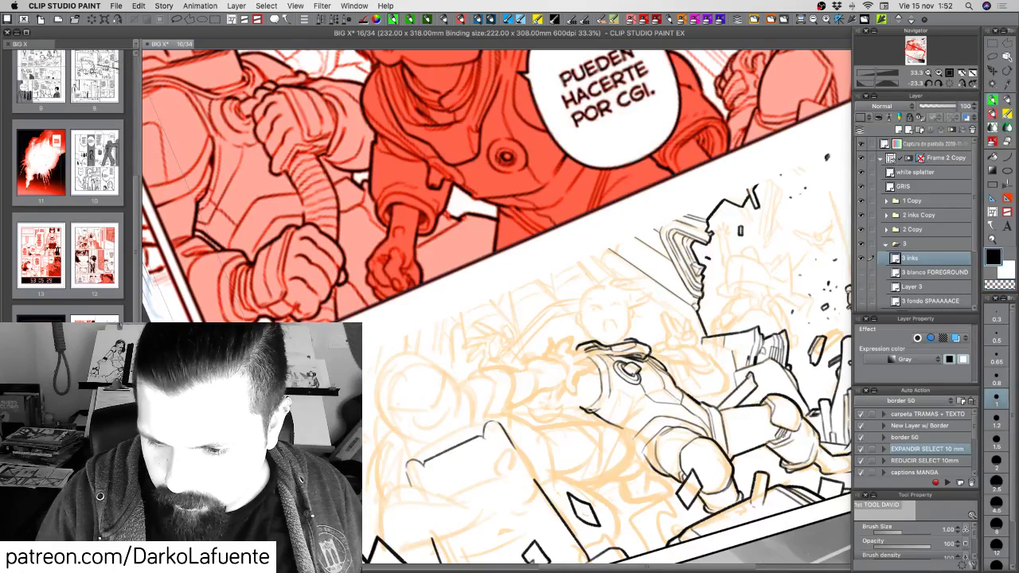
drag(724, 453, 776, 430)
Check the inked torso from rotated views and save the page.
key(r)
drag(822, 459, 784, 509)
mouse_move(764, 380)
mouse_down()
mouse_move(646, 540)
mouse_move(642, 399)
mouse_up()
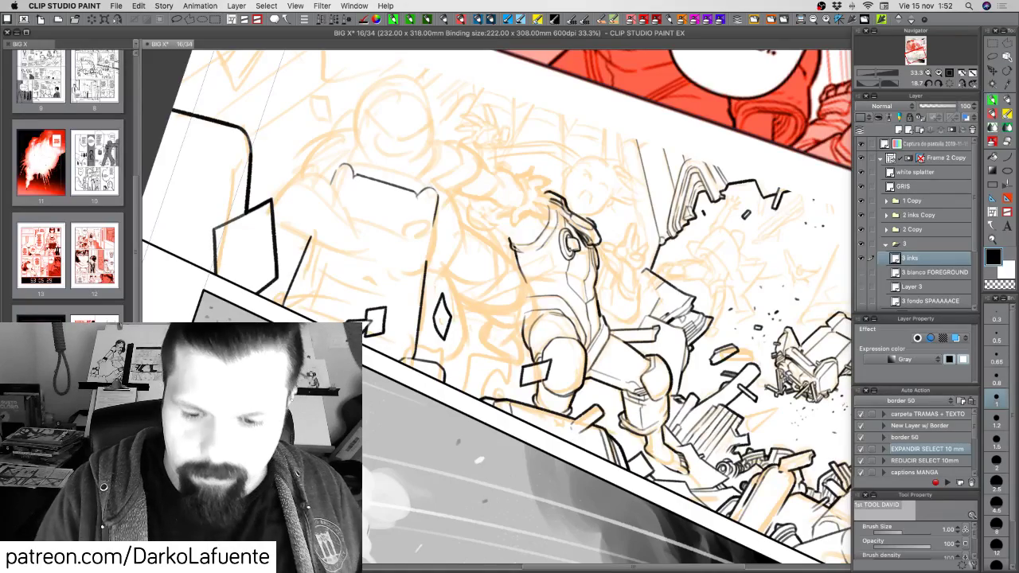
key(r)
drag(641, 503, 713, 419)
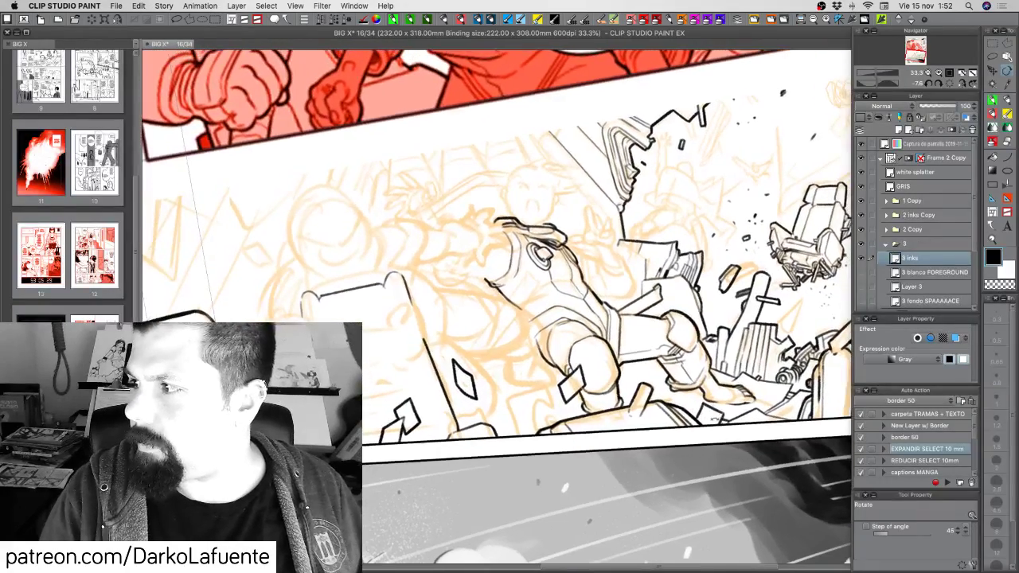
key(space)
drag(610, 396, 672, 378)
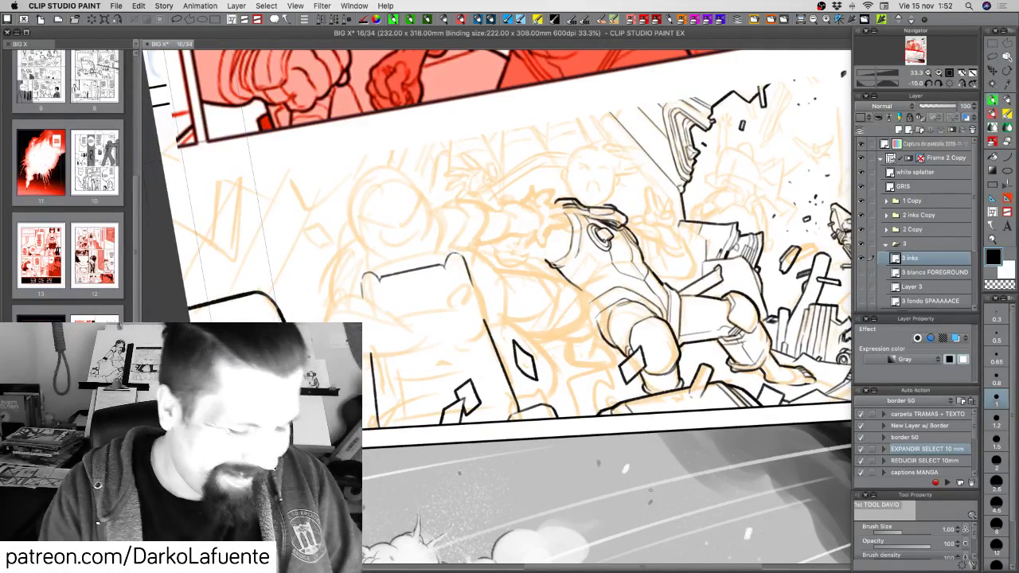
key(super+s)
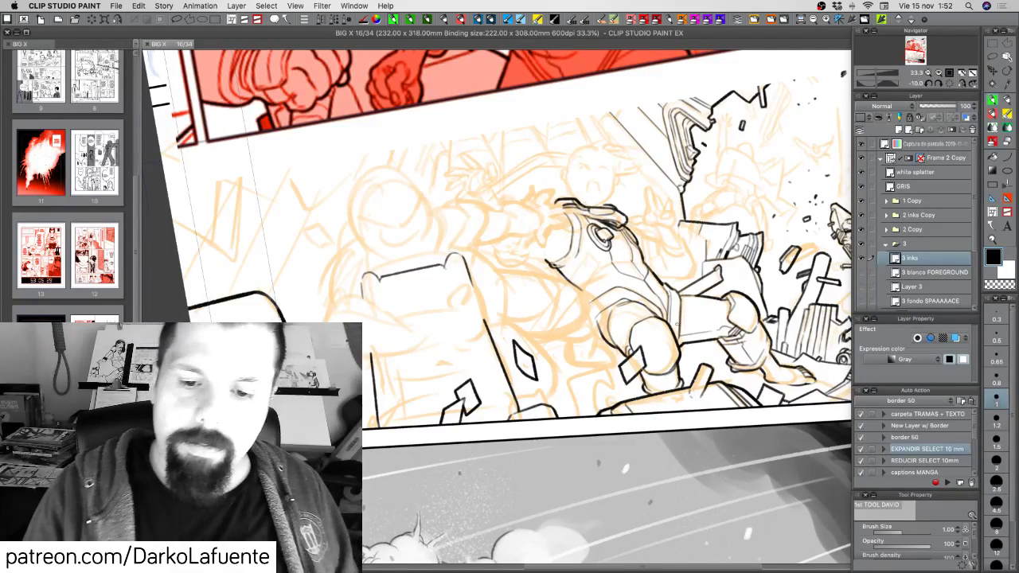
Ink the sleeve and elbow of the central figure's raised arm with the 1.2 brush, undoing the unwanted strokes.
key(r)
drag(711, 367, 680, 388)
mouse_move(715, 324)
mouse_down()
mouse_move(682, 390)
mouse_move(727, 382)
mouse_move(707, 419)
mouse_up()
key(r)
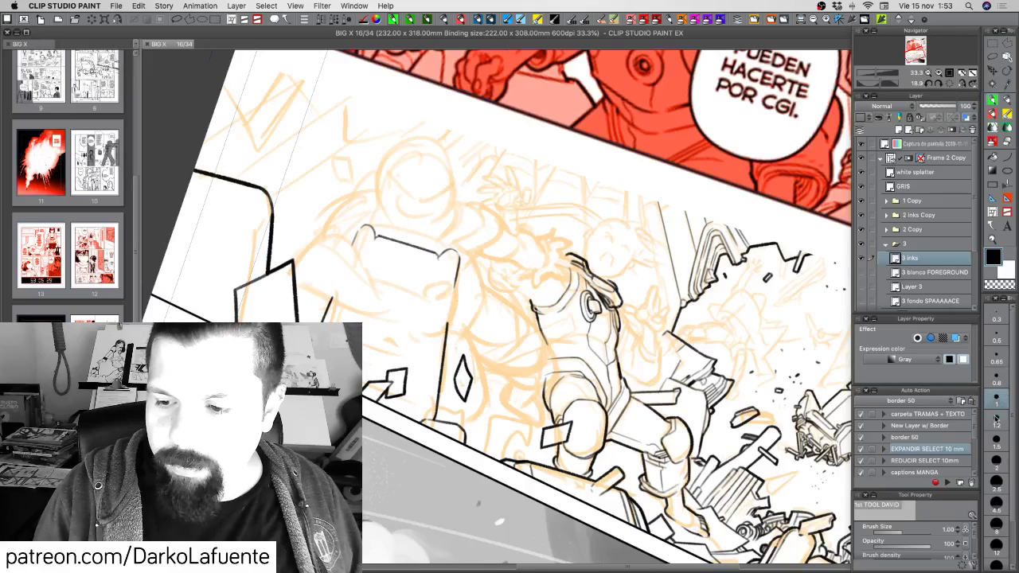
click(997, 417)
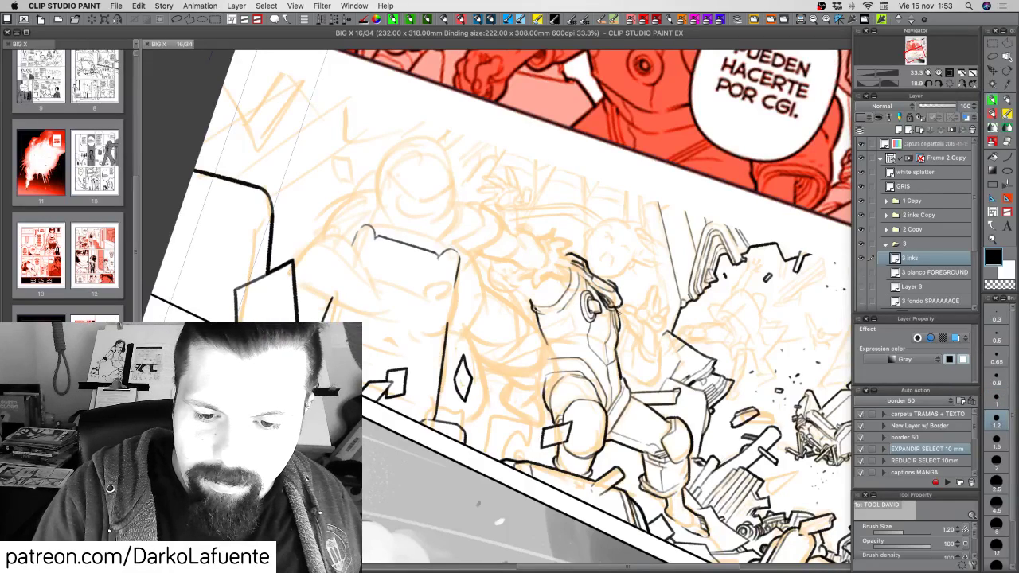
mouse_move(619, 315)
mouse_down()
mouse_move(629, 267)
mouse_move(620, 341)
mouse_move(590, 368)
mouse_move(592, 355)
mouse_move(584, 385)
mouse_move(561, 403)
mouse_move(561, 394)
mouse_move(568, 404)
mouse_move(579, 382)
mouse_move(578, 417)
mouse_up()
key(super+z)
key(super+z)
key(super+z)
key(super+z)
key(super+z)
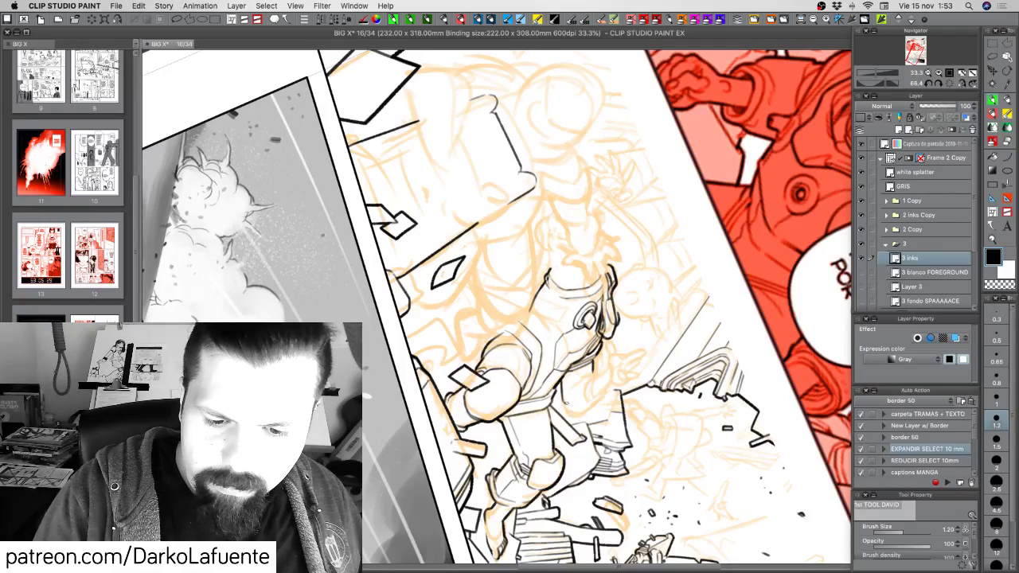
key(r)
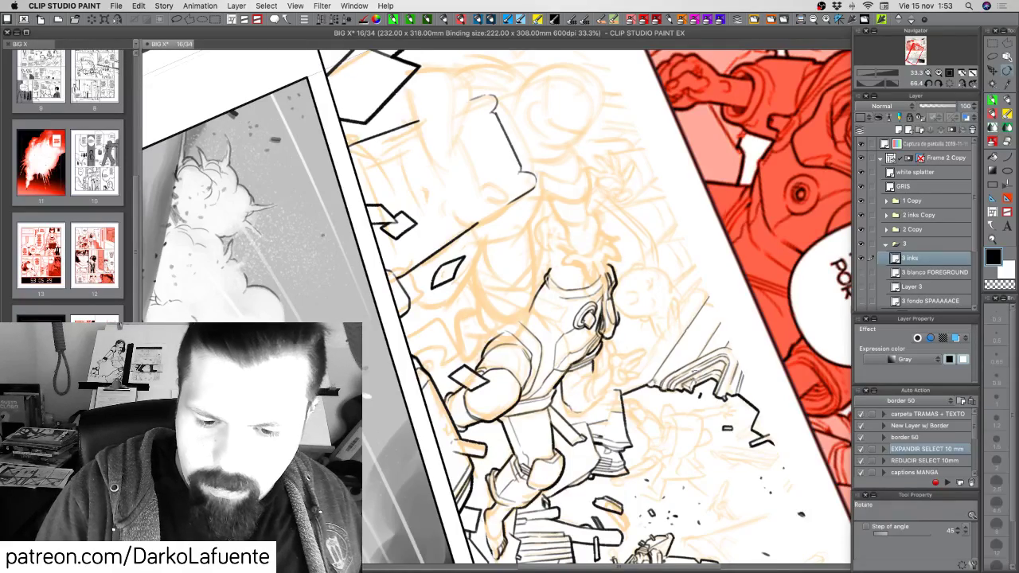
drag(599, 382, 653, 309)
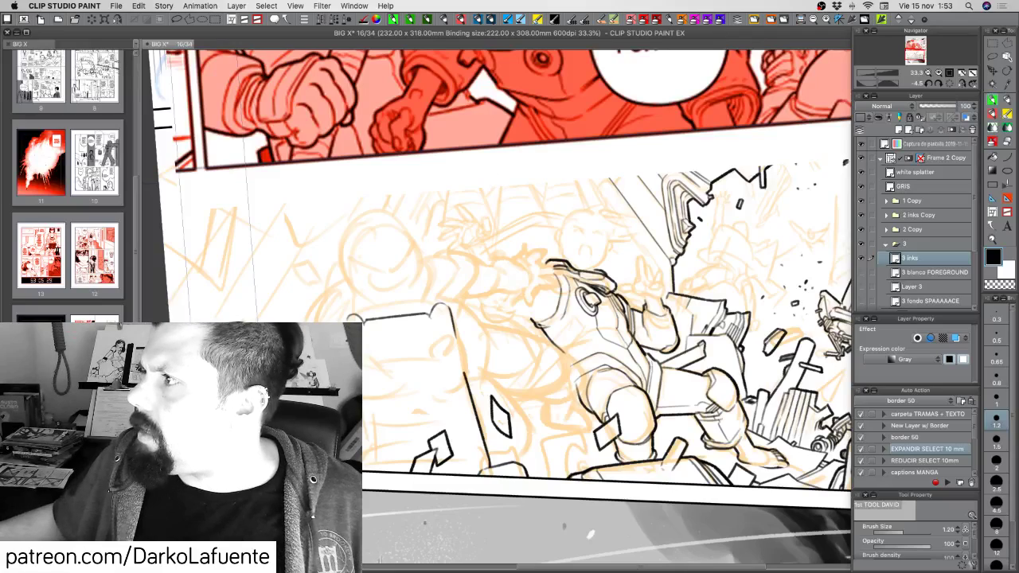
key(super+Tab)
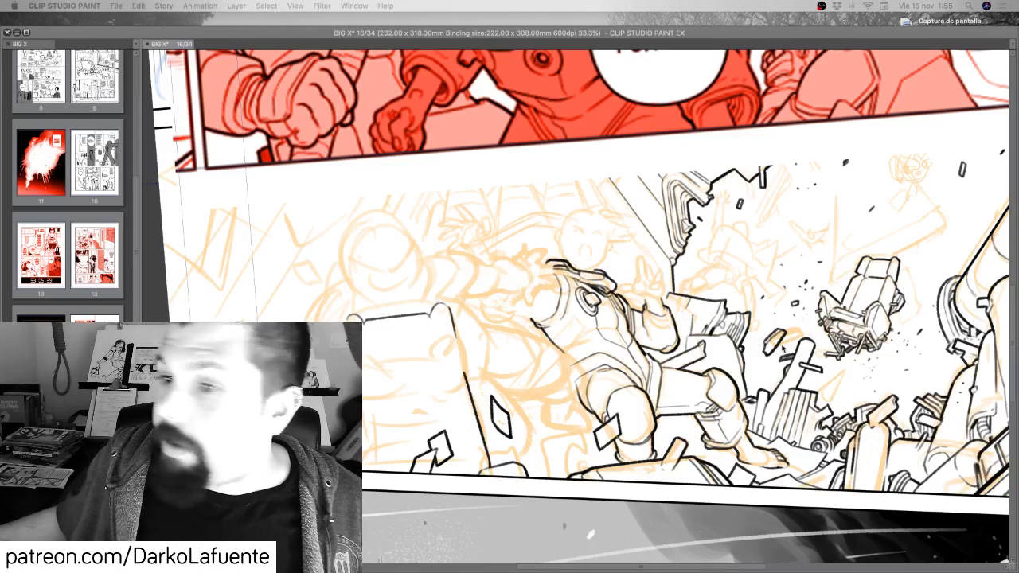
key(Tab)
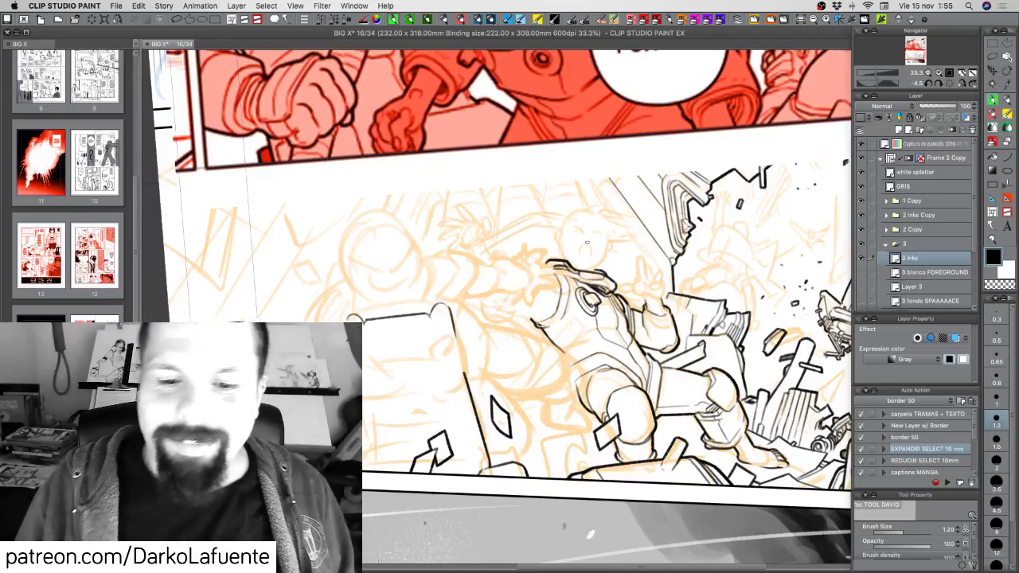
Ink the first fingers of the central figure's raised hand, alternating the pen between sizes 1 and 1.2.
key(r)
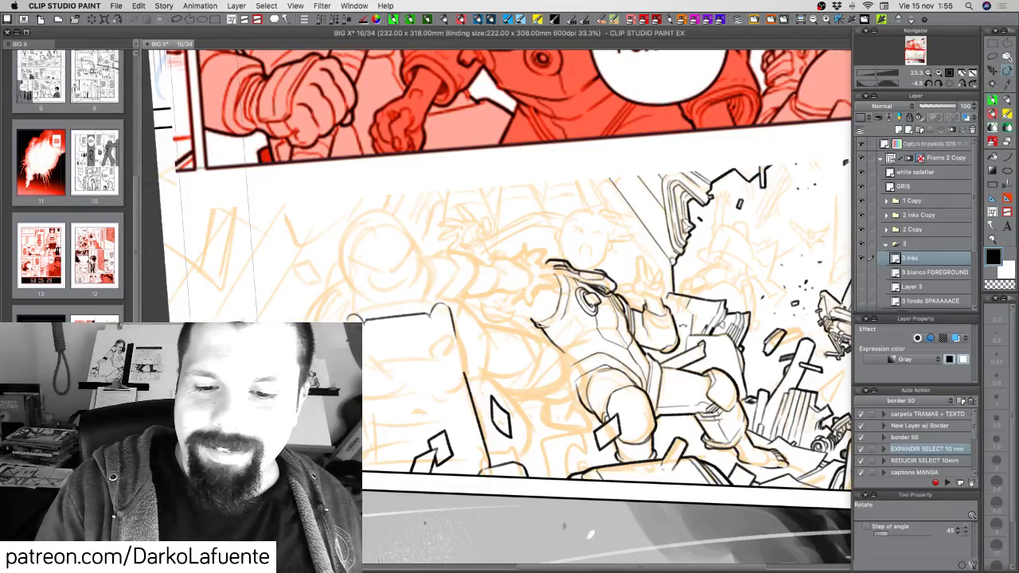
drag(587, 242, 596, 256)
drag(685, 328, 657, 400)
click(992, 56)
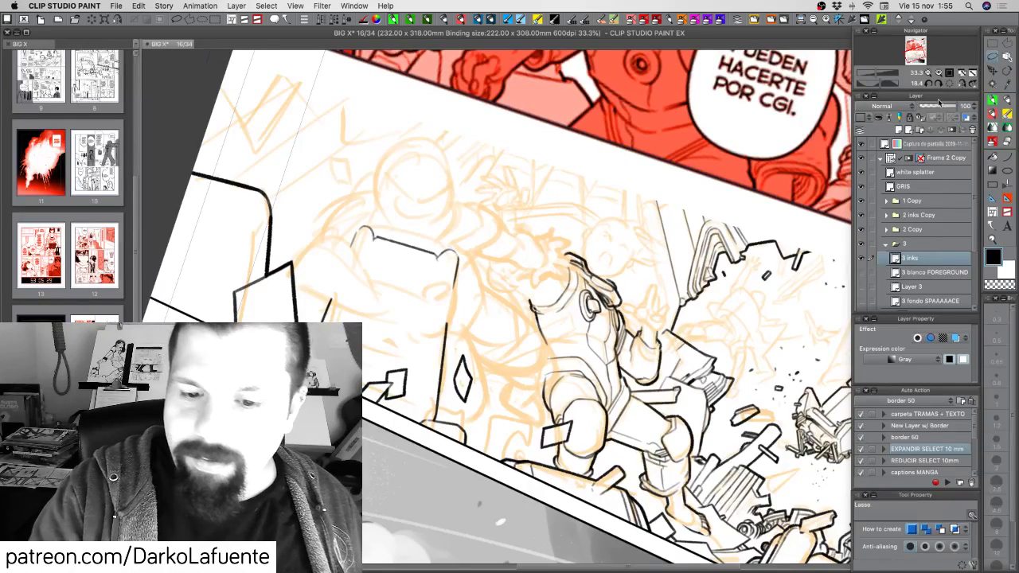
click(992, 102)
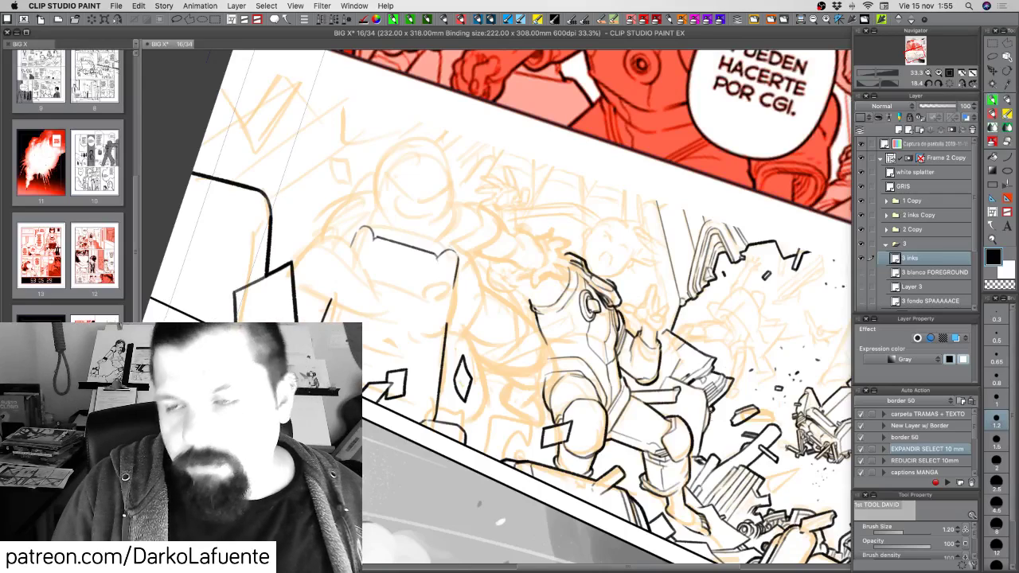
click(996, 403)
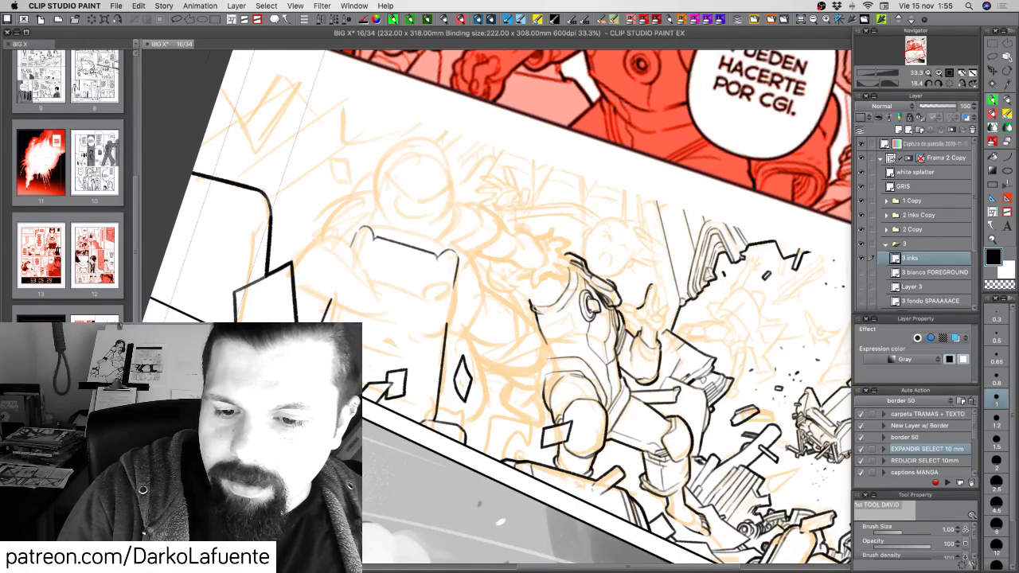
click(999, 418)
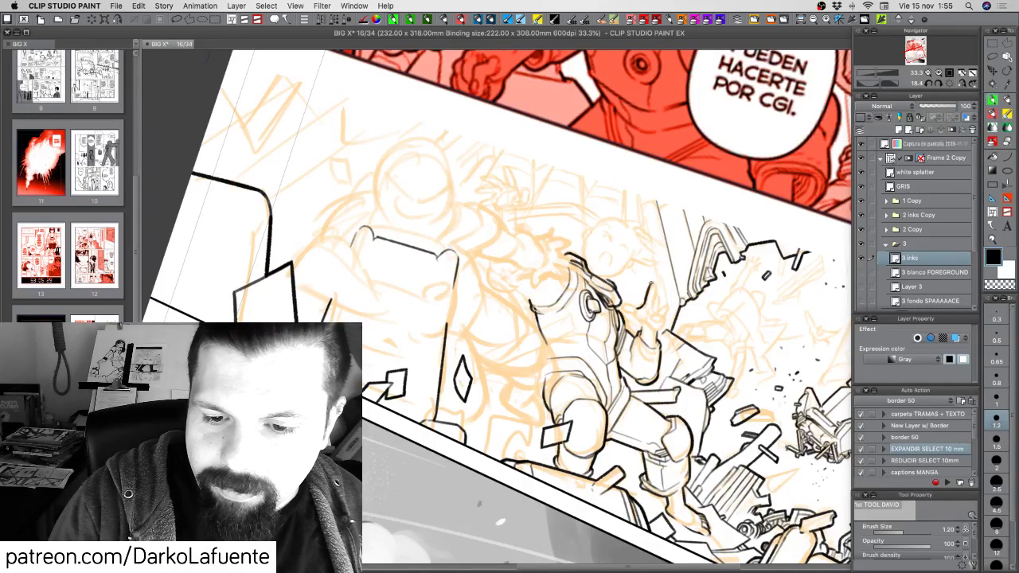
click(997, 400)
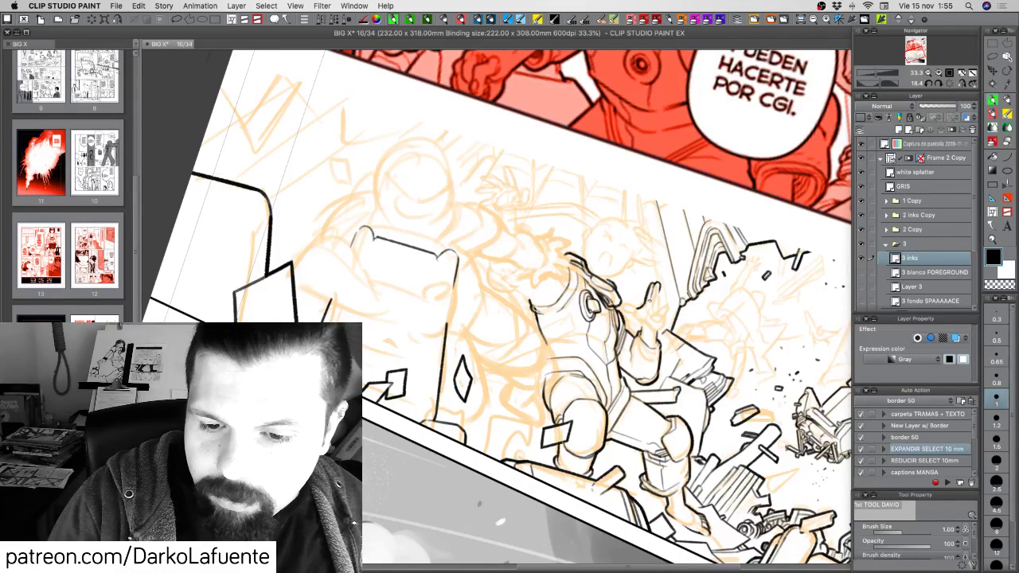
Ink the remaining fingers and palm edge of the raised hand at size 1, cleaning the lines with transparent strokes.
key(c)
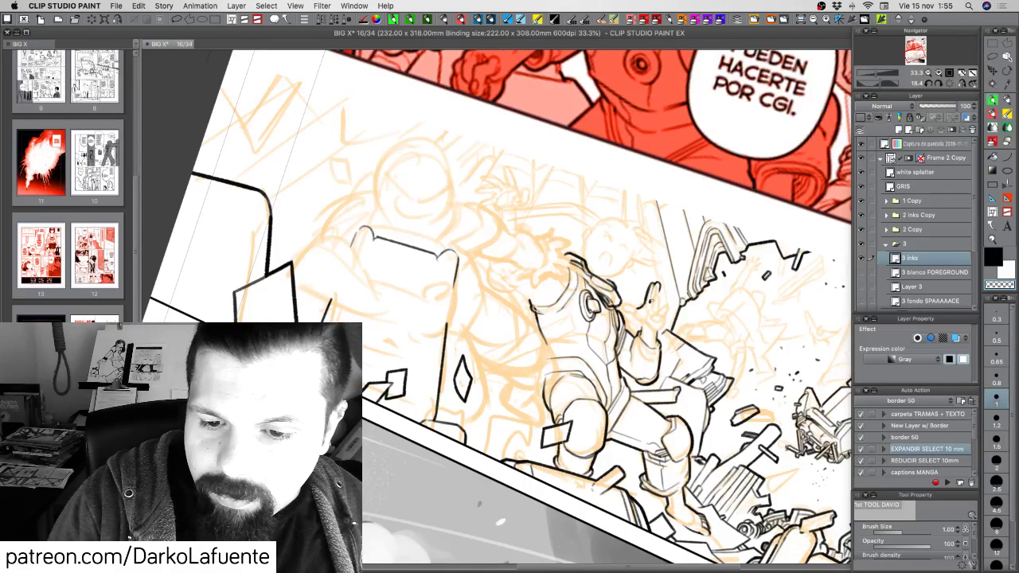
key(c)
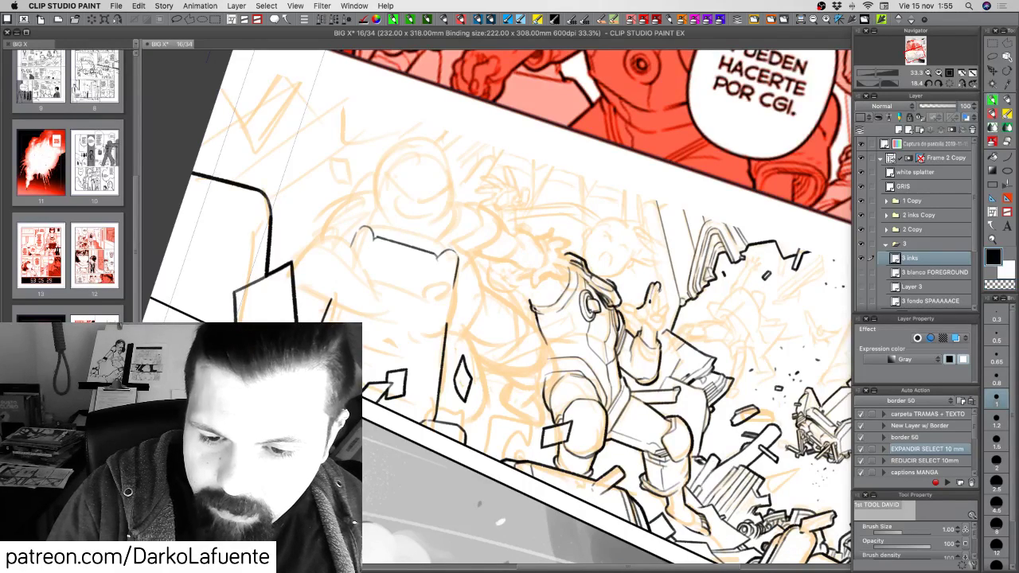
key(c)
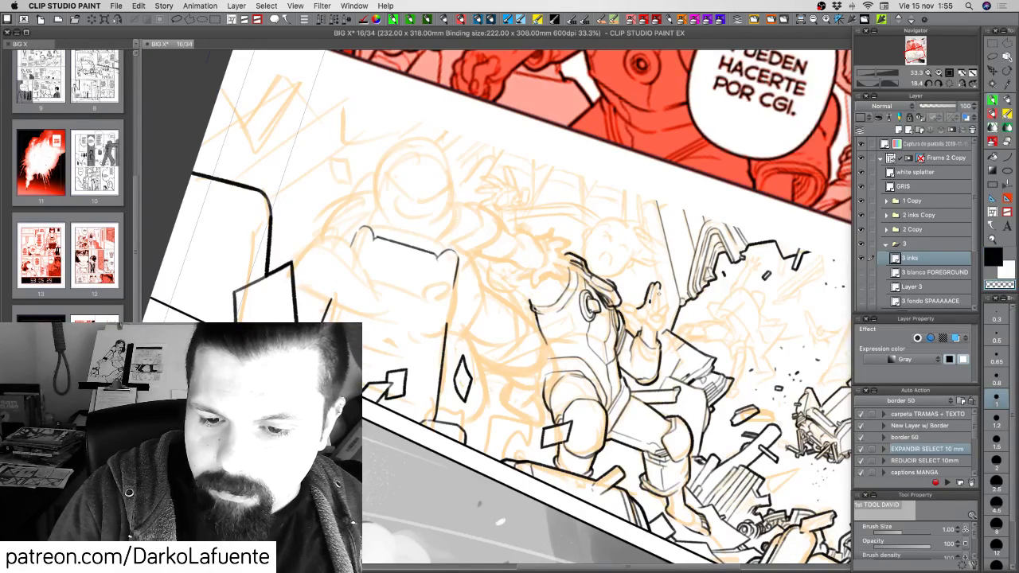
key(c)
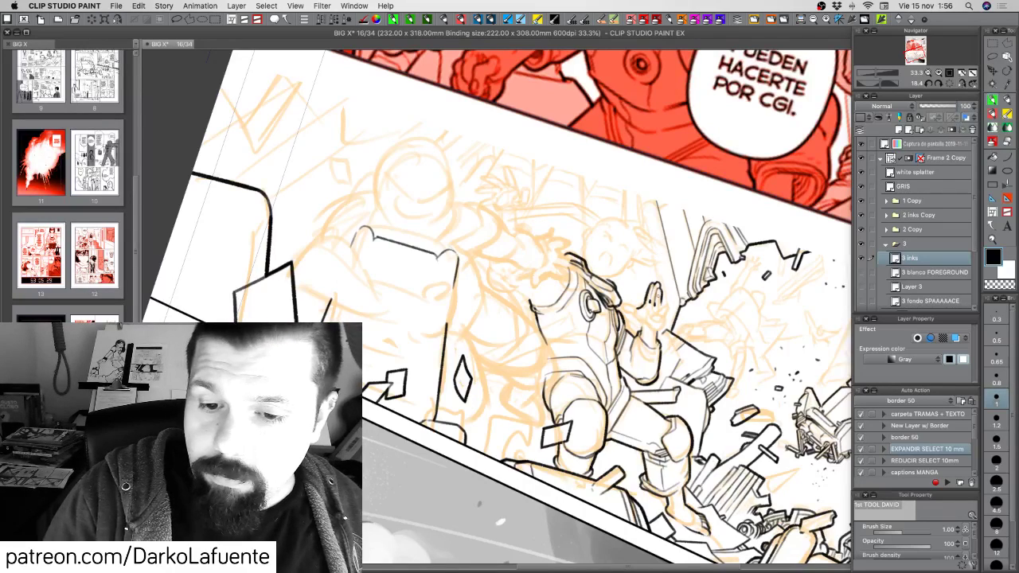
key(c)
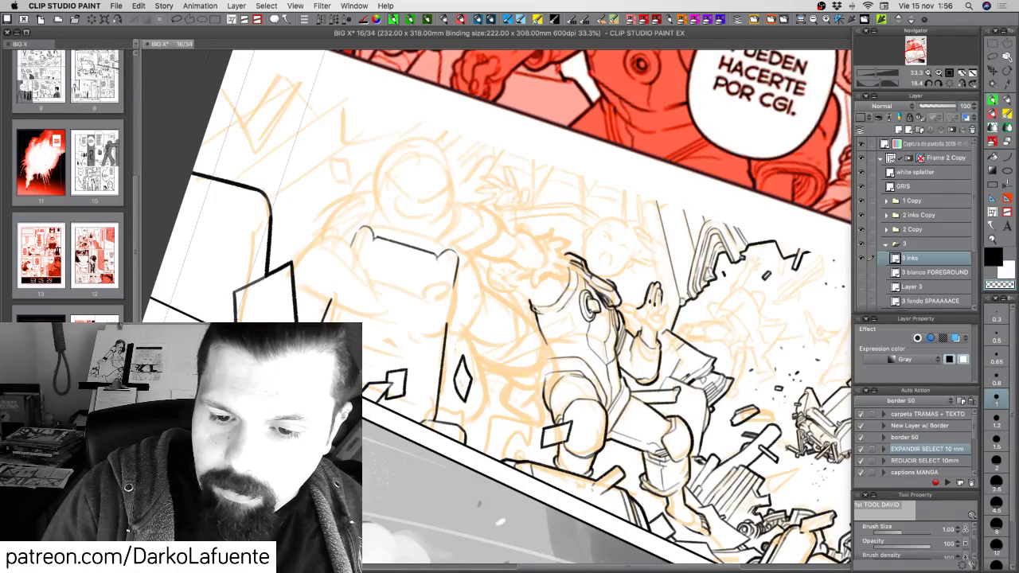
key(c)
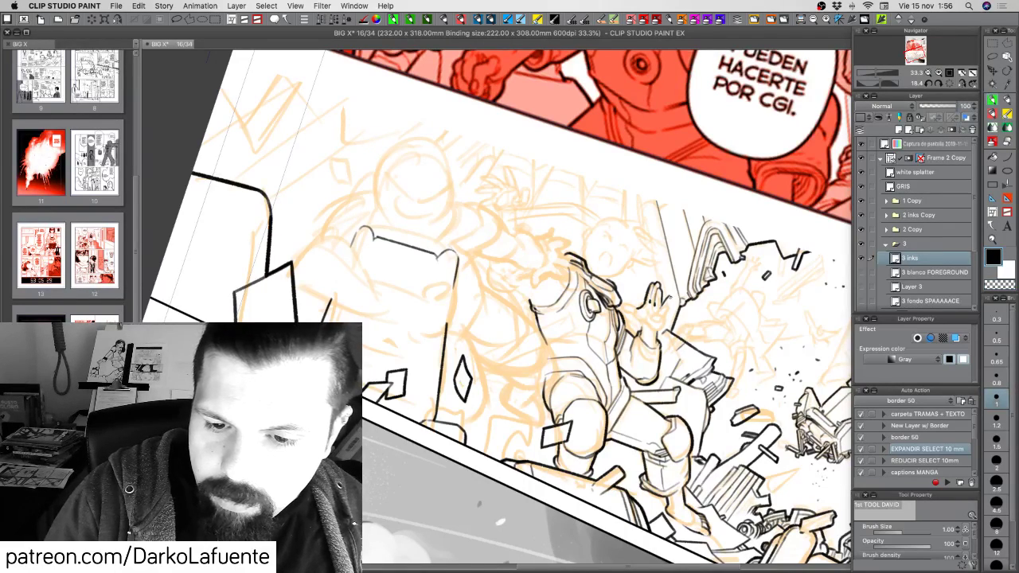
drag(670, 306, 666, 313)
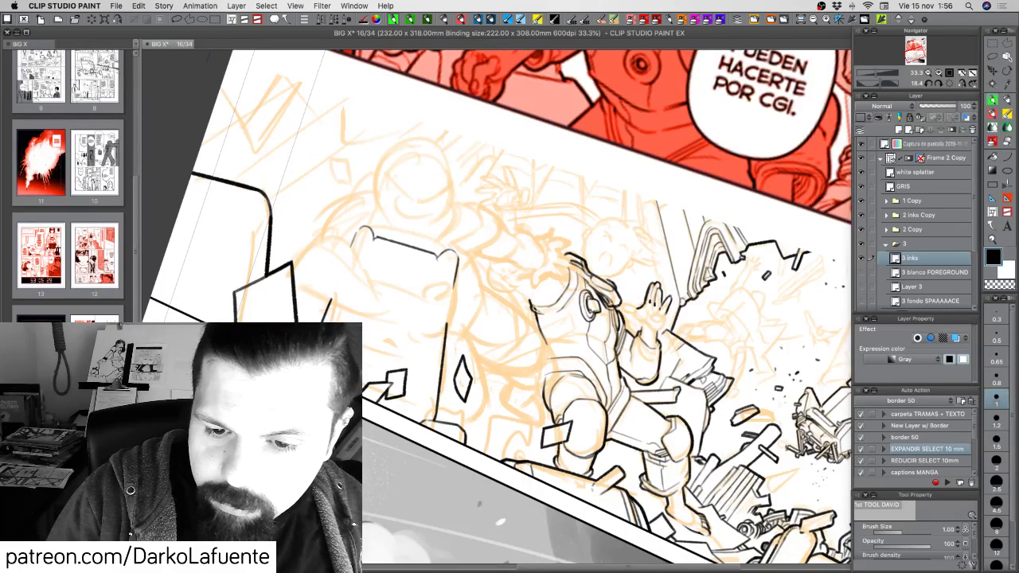
key(c)
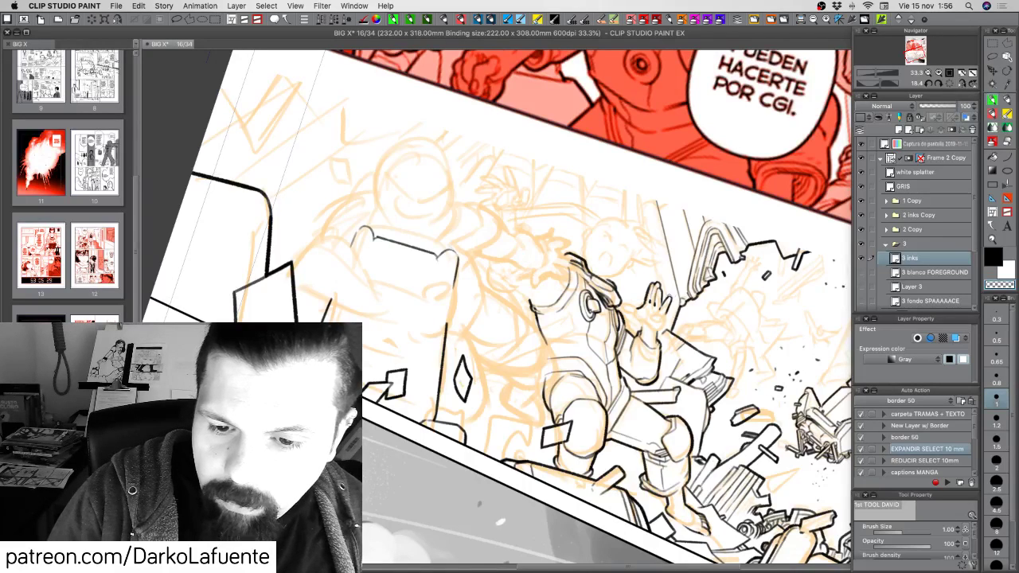
key(c)
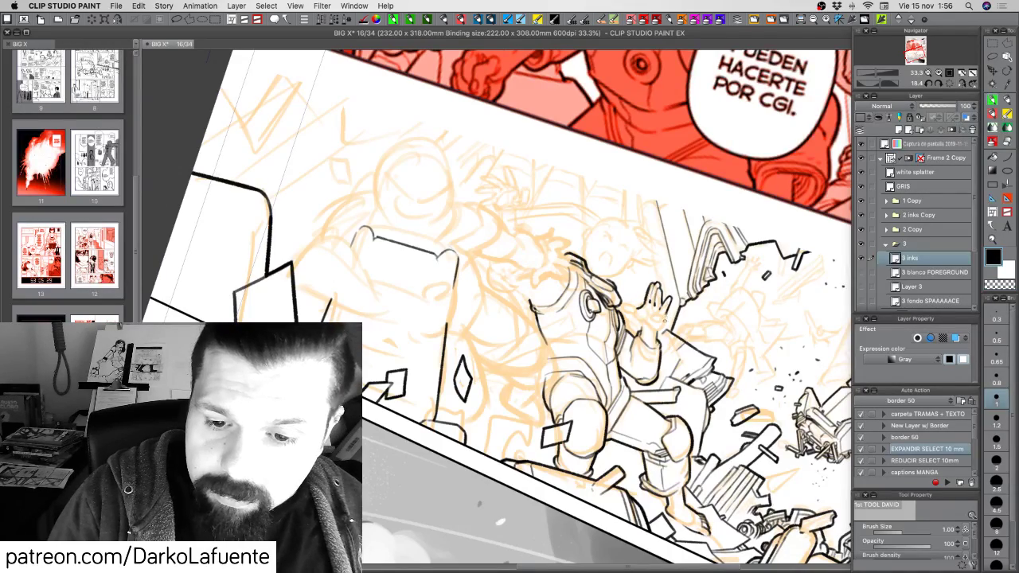
Refine the base of the raised hand's palm with short black and transparent strokes.
key(r)
mouse_move(747, 391)
mouse_down()
mouse_move(761, 290)
mouse_move(719, 187)
mouse_move(686, 157)
mouse_up()
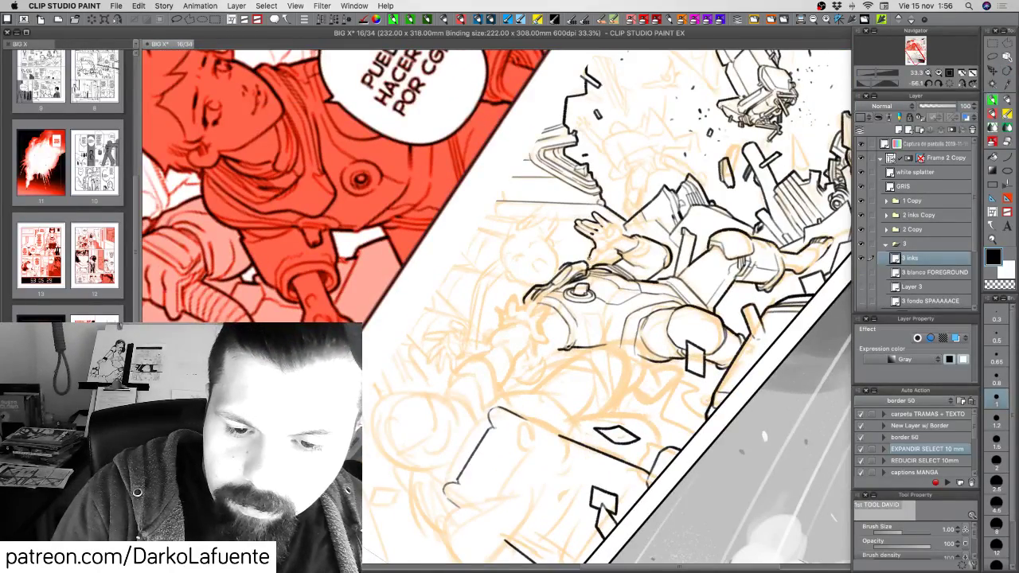
mouse_move(596, 255)
mouse_down()
mouse_move(599, 242)
mouse_move(591, 254)
mouse_up()
key(c)
key(c)
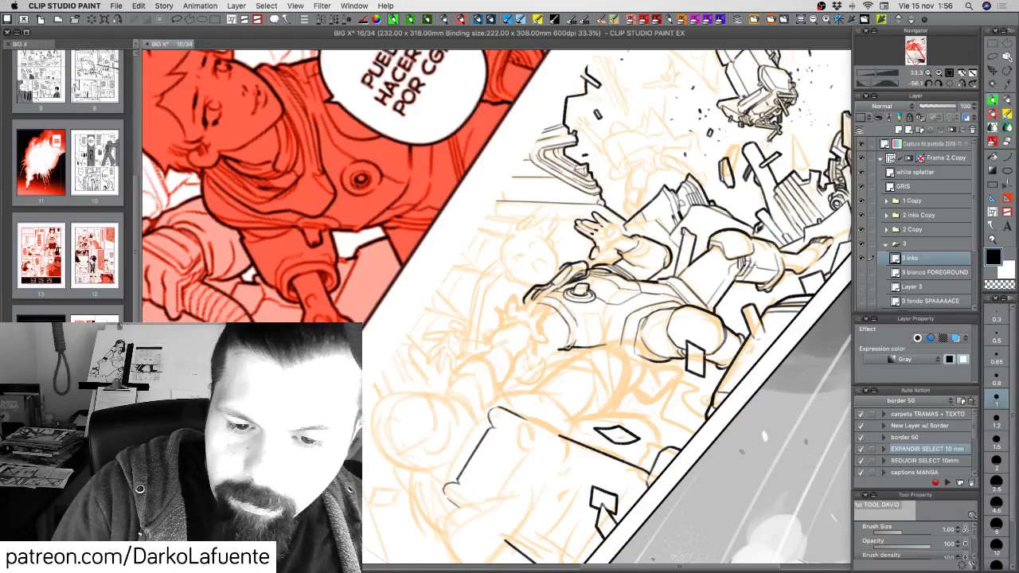
drag(595, 255, 588, 260)
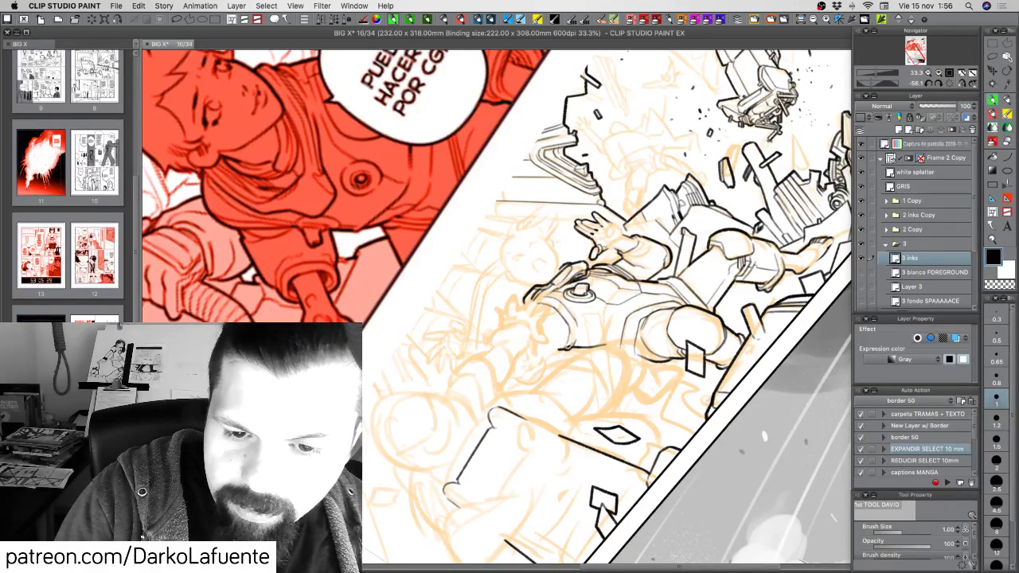
Ink and clean the raised hand's thumb, undoing an unwanted stroke, and save the page.
mouse_move(637, 225)
mouse_down()
mouse_move(633, 386)
mouse_move(609, 401)
mouse_move(590, 378)
mouse_up()
key(c)
key(c)
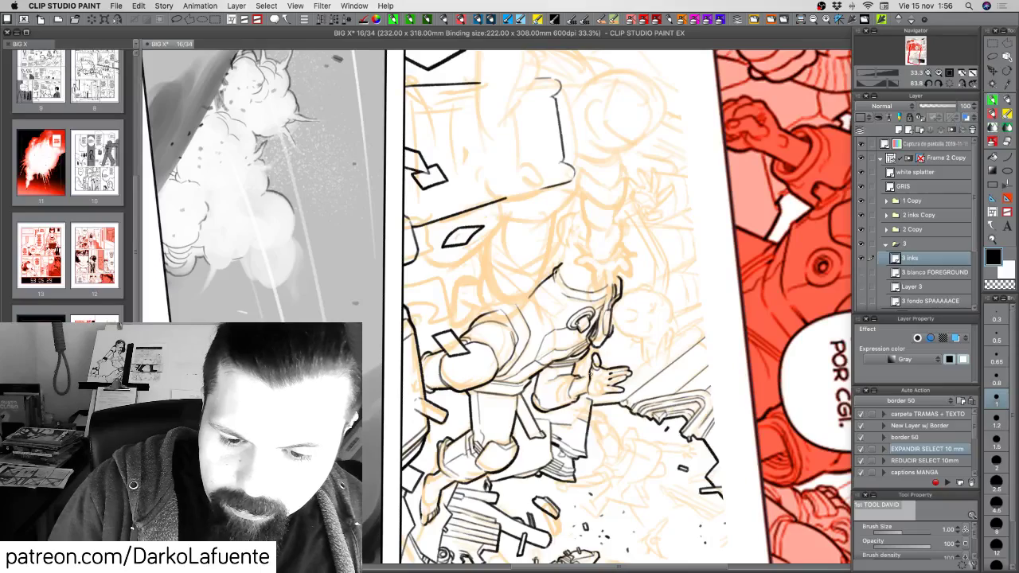
mouse_move(591, 379)
mouse_down()
mouse_move(676, 317)
mouse_move(645, 338)
mouse_move(646, 328)
mouse_up()
key(super+z)
key(c)
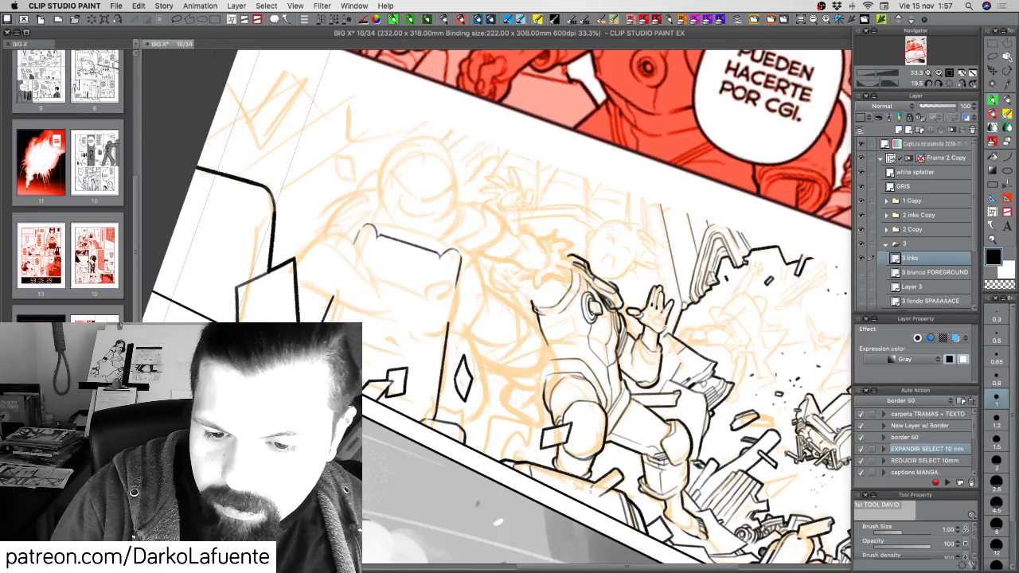
key(c)
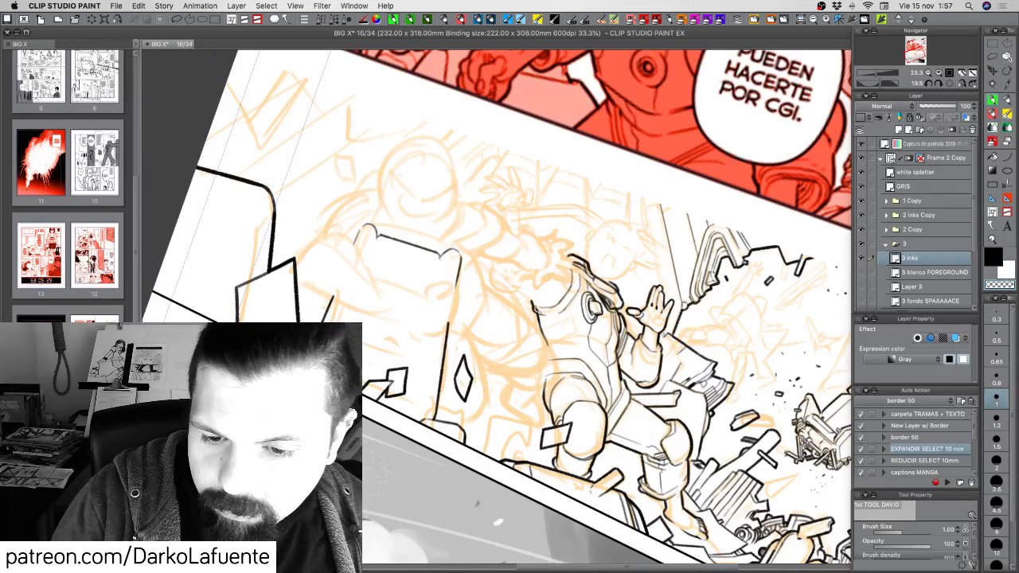
key(c)
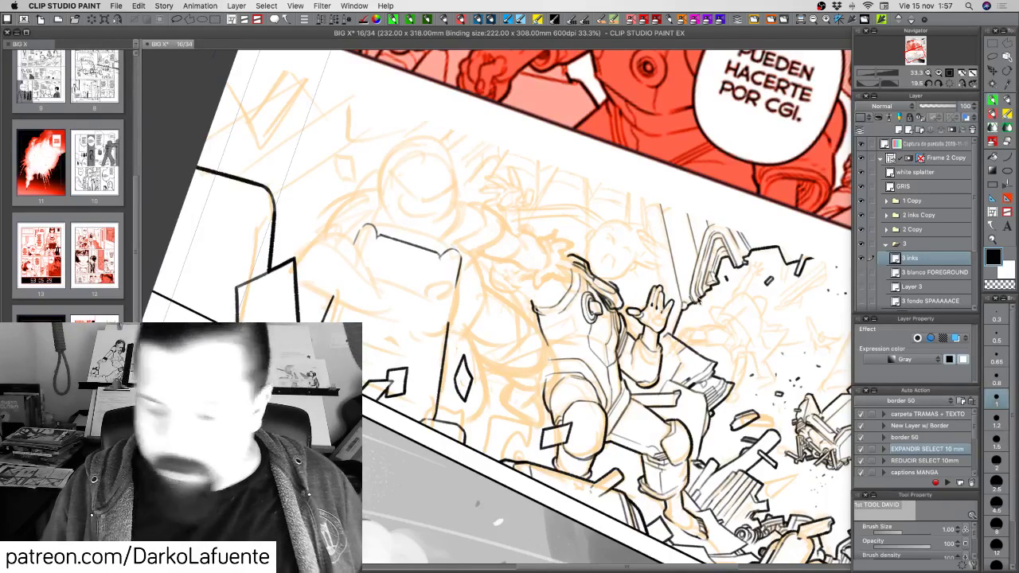
key(super+s)
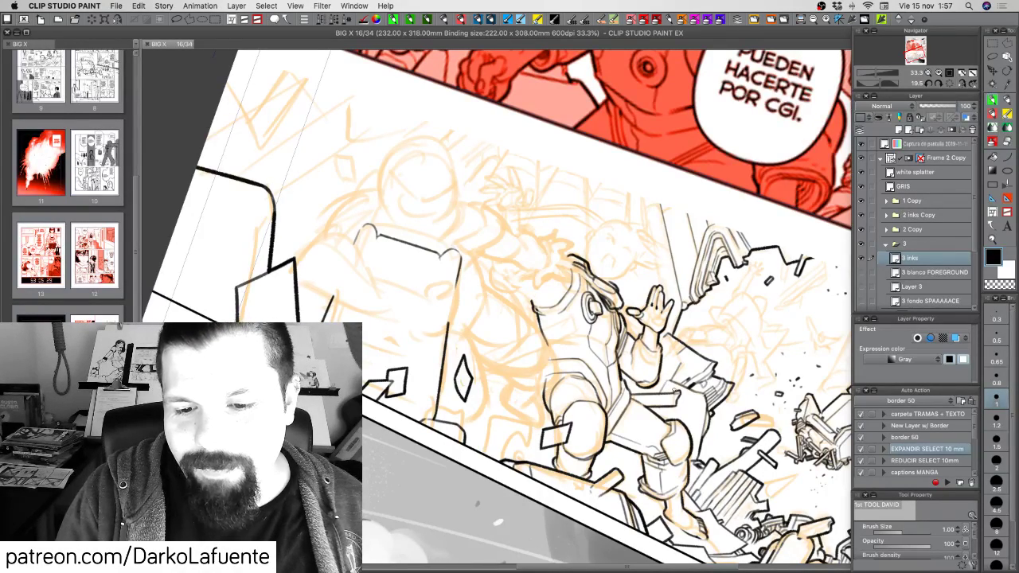
Try inking small shapes in the gap beside the central figure's raised hand, and undo them.
key(r)
drag(748, 348, 748, 267)
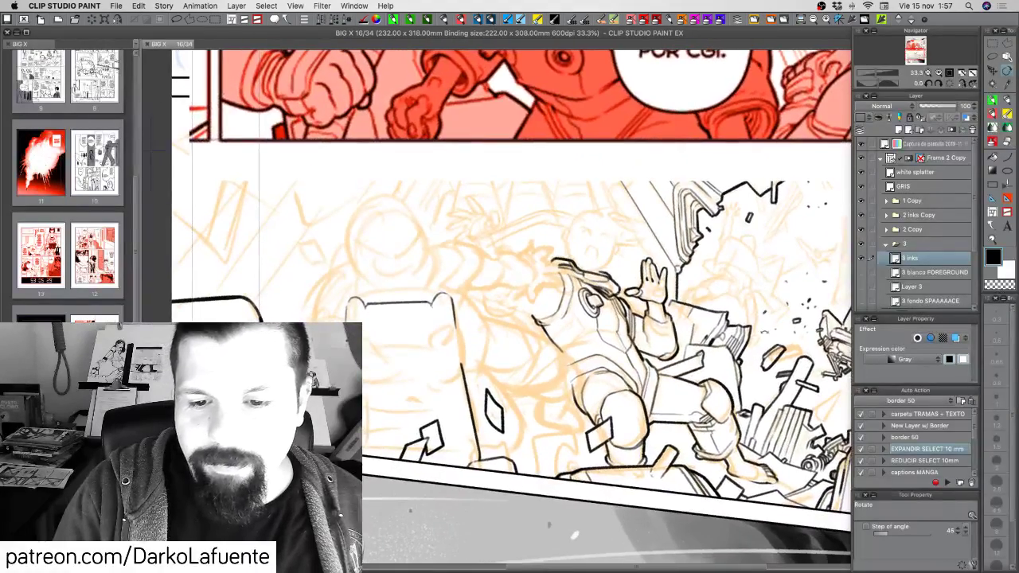
key(p)
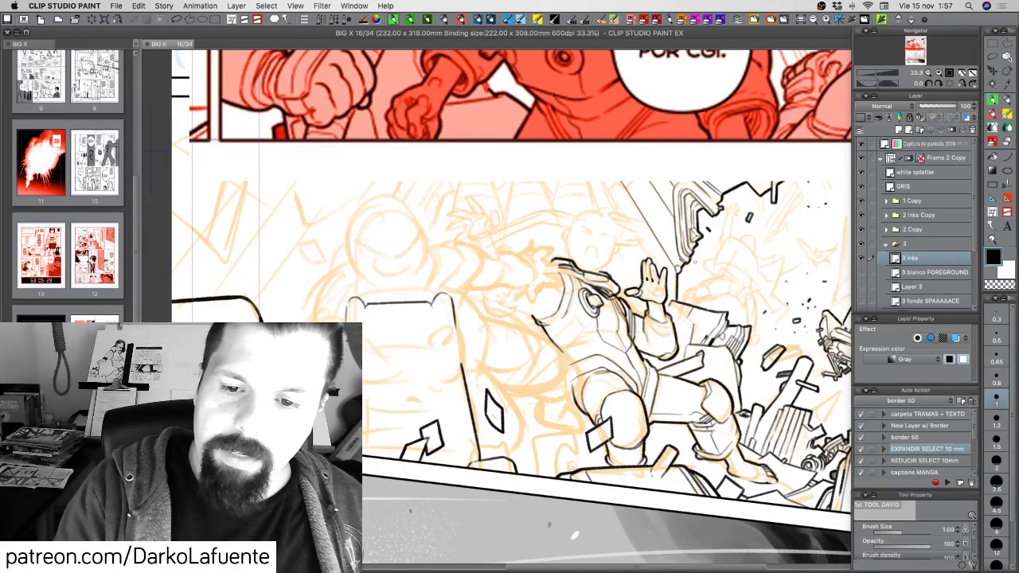
drag(702, 268, 697, 280)
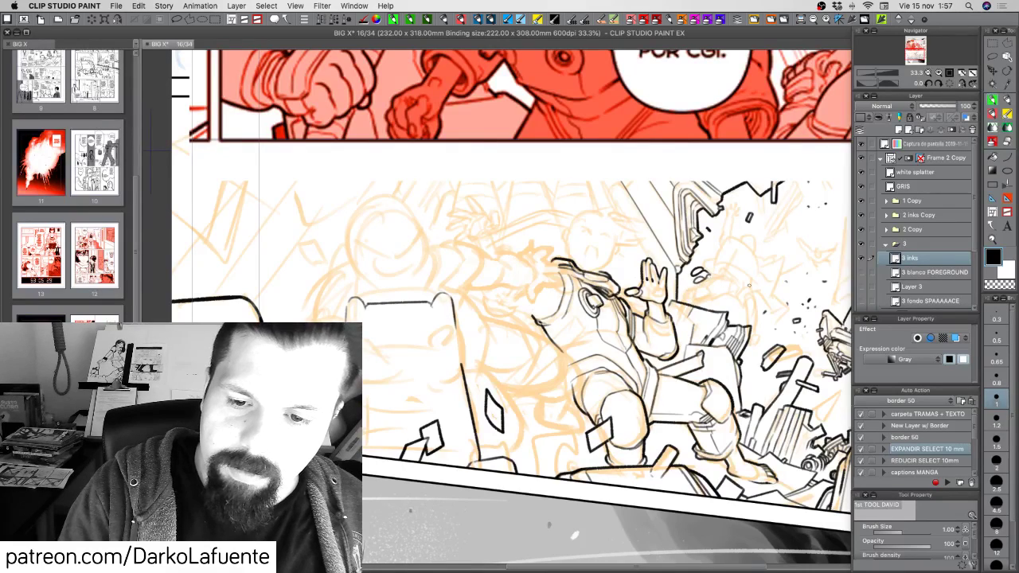
key(super+z)
key(super+z)
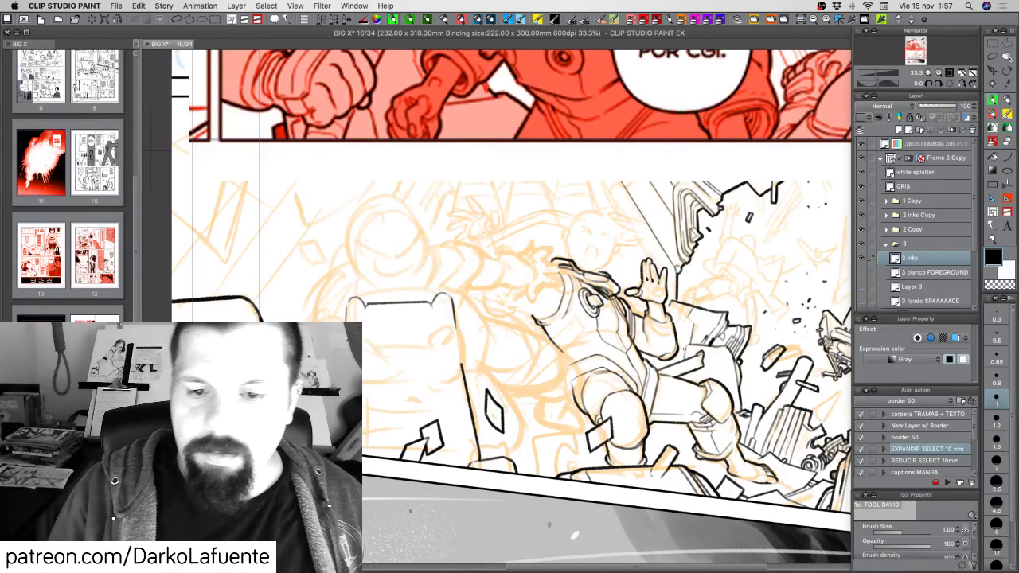
mouse_move(642, 275)
mouse_down()
mouse_move(630, 296)
mouse_move(646, 264)
mouse_move(659, 267)
mouse_move(637, 347)
mouse_up()
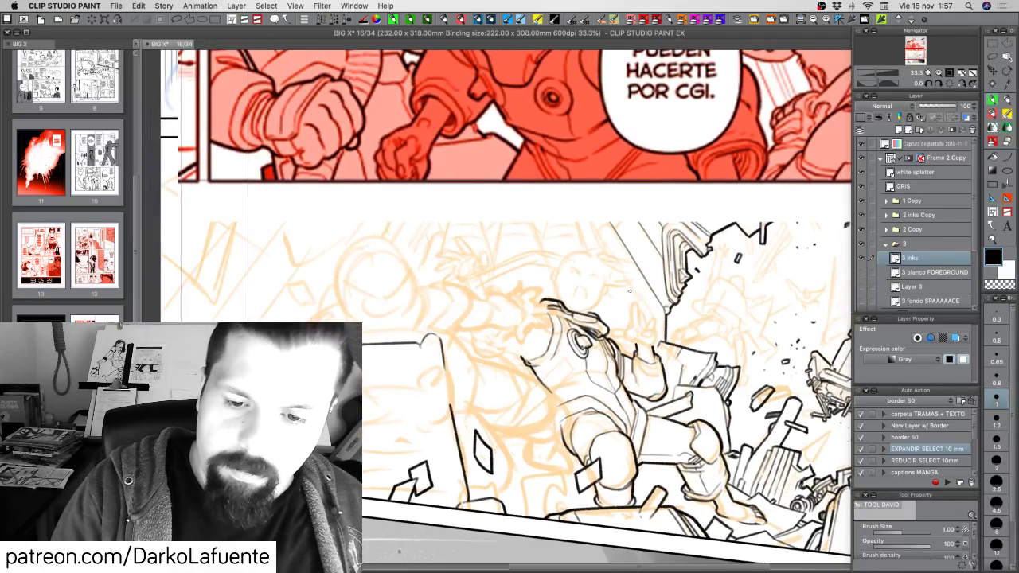
Ink the curled fingers and palm of the central figure's raised hand with short black strokes at size 1, undoing unwanted ones.
mouse_move(637, 311)
mouse_down()
mouse_move(626, 317)
mouse_move(651, 319)
mouse_move(641, 329)
mouse_move(653, 331)
mouse_up()
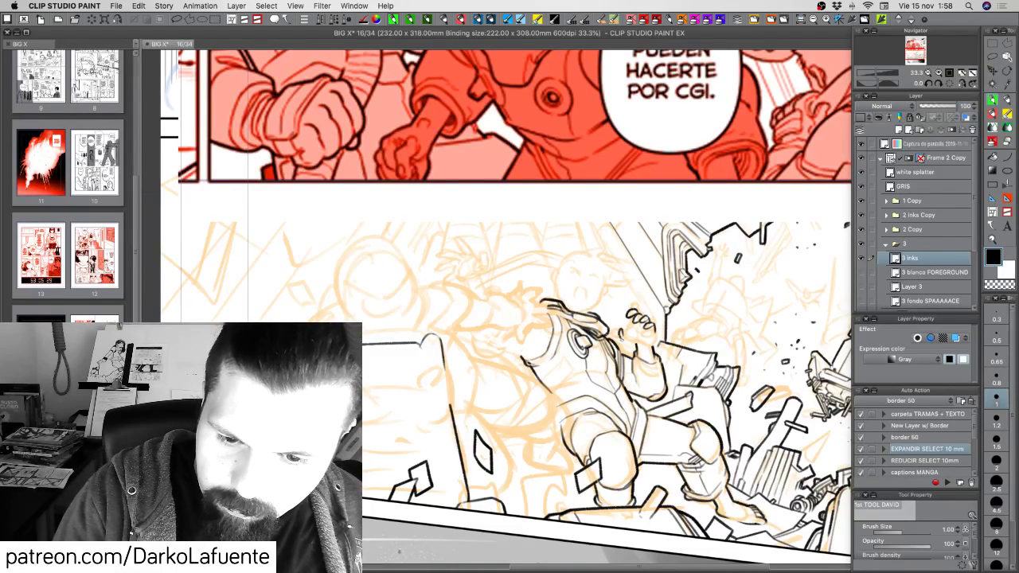
key(super+z)
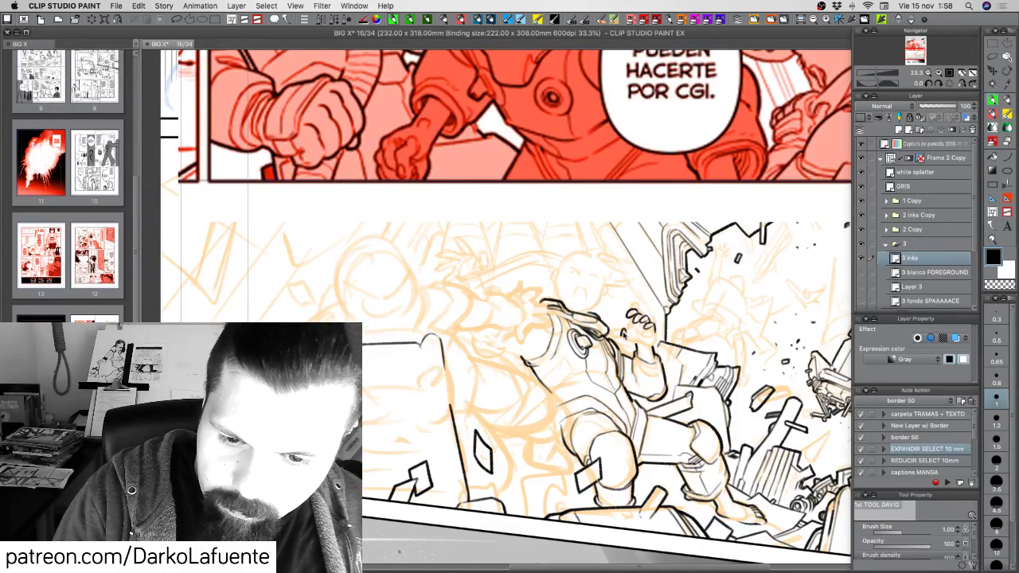
drag(624, 330, 627, 341)
key(c)
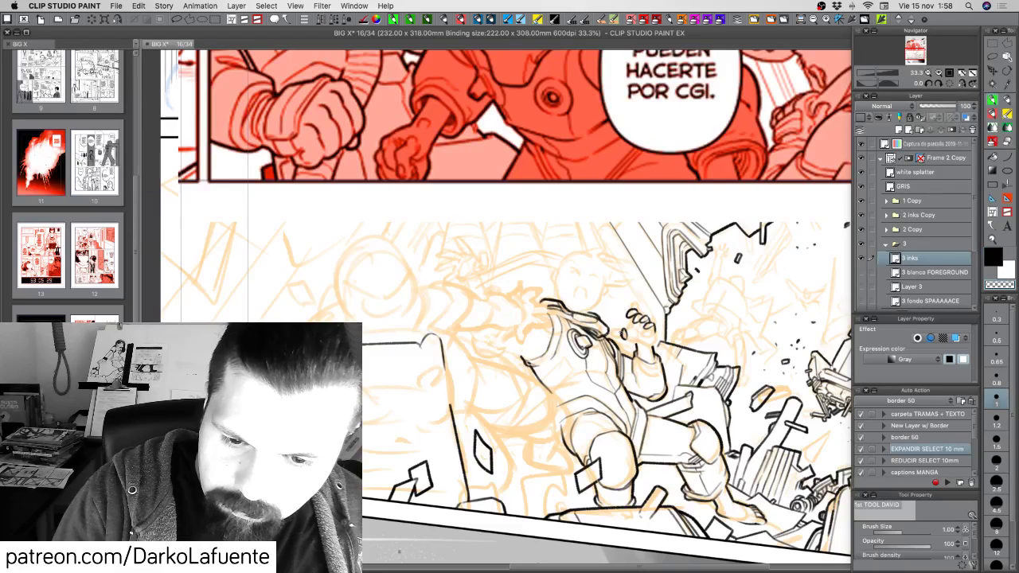
key(c)
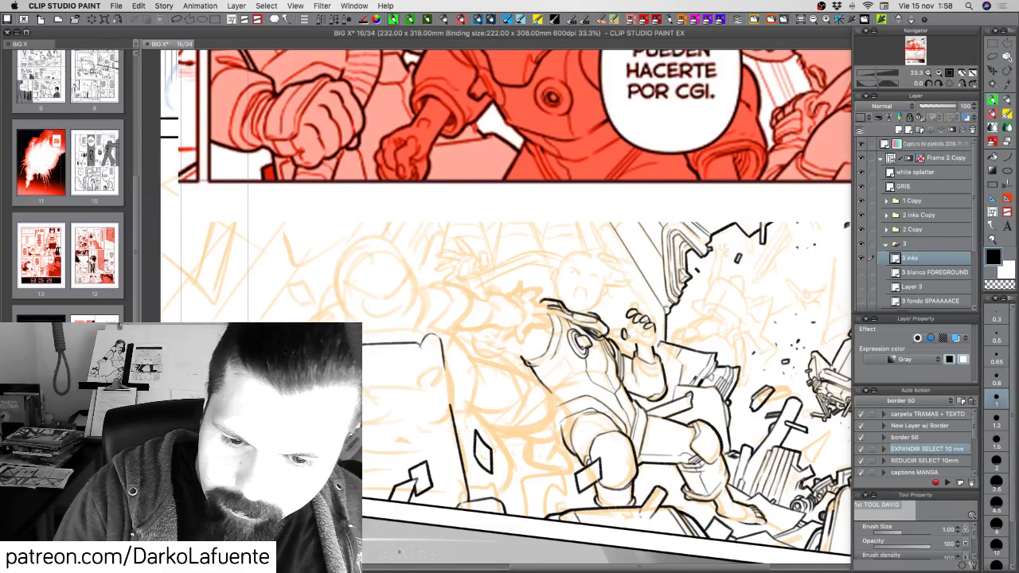
drag(627, 333, 634, 339)
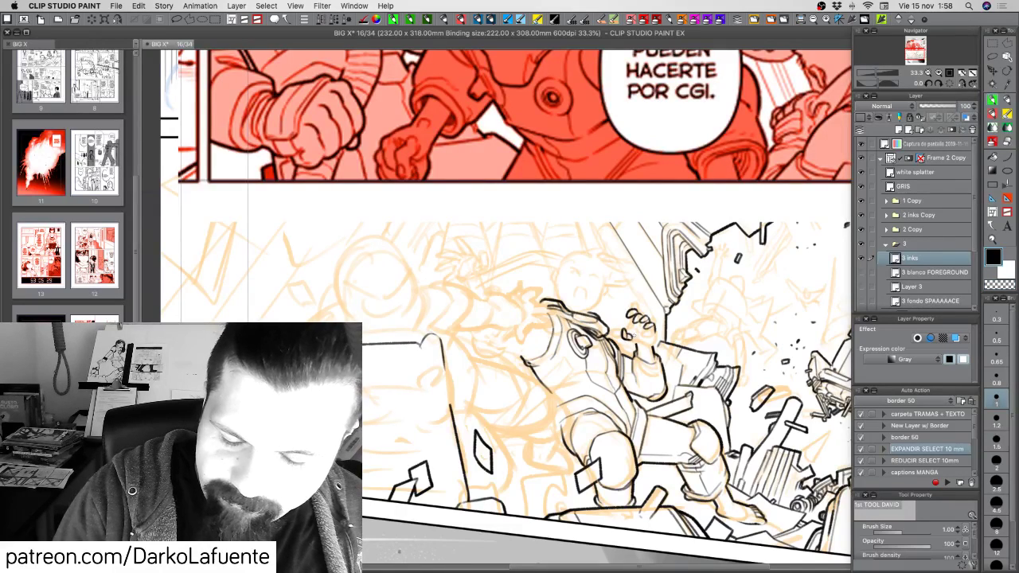
key(super+z)
key(super+z)
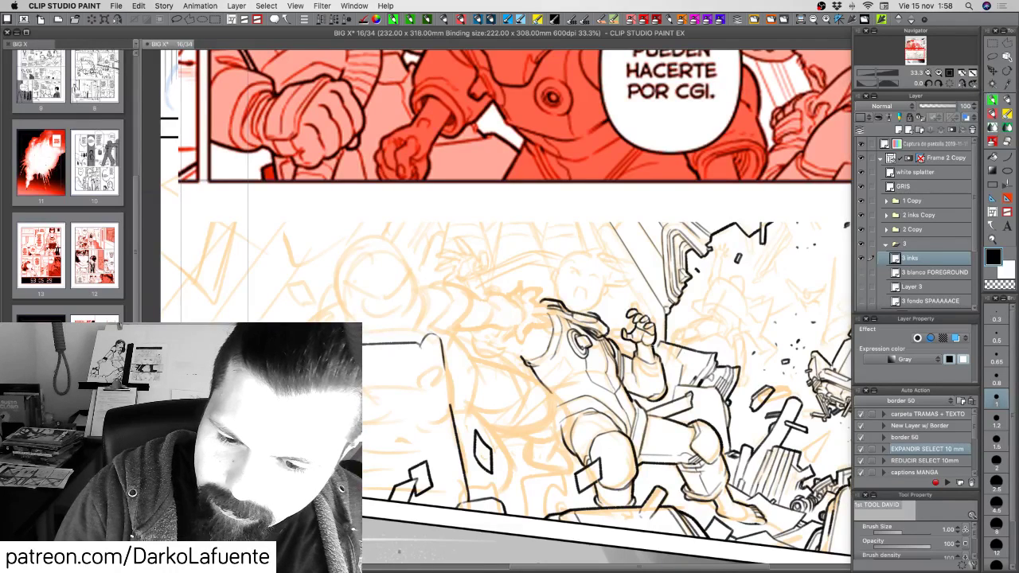
Clean the raised hand's outline with transparent strokes and refine its wrist with short black strokes.
key(c)
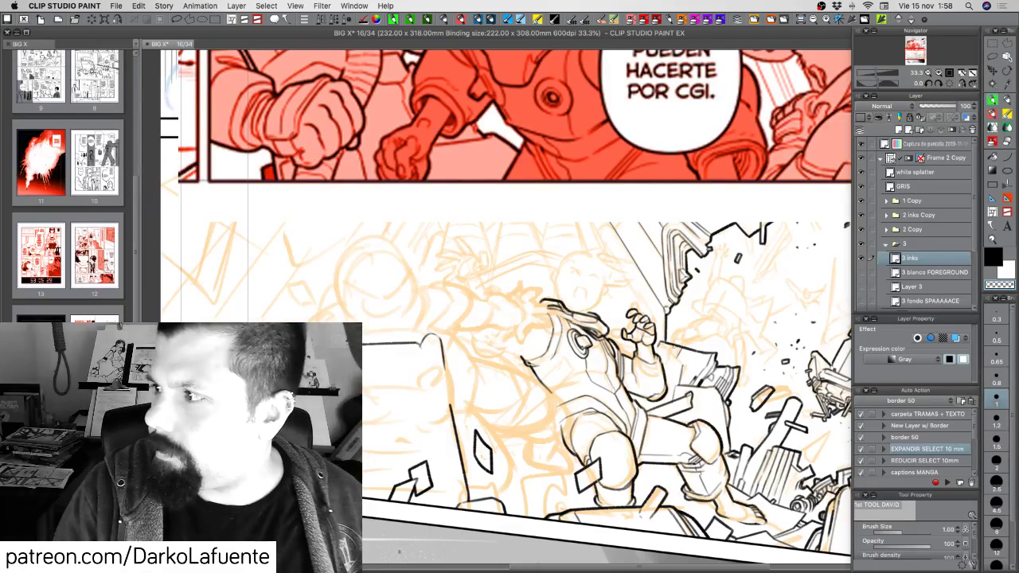
drag(673, 357, 675, 282)
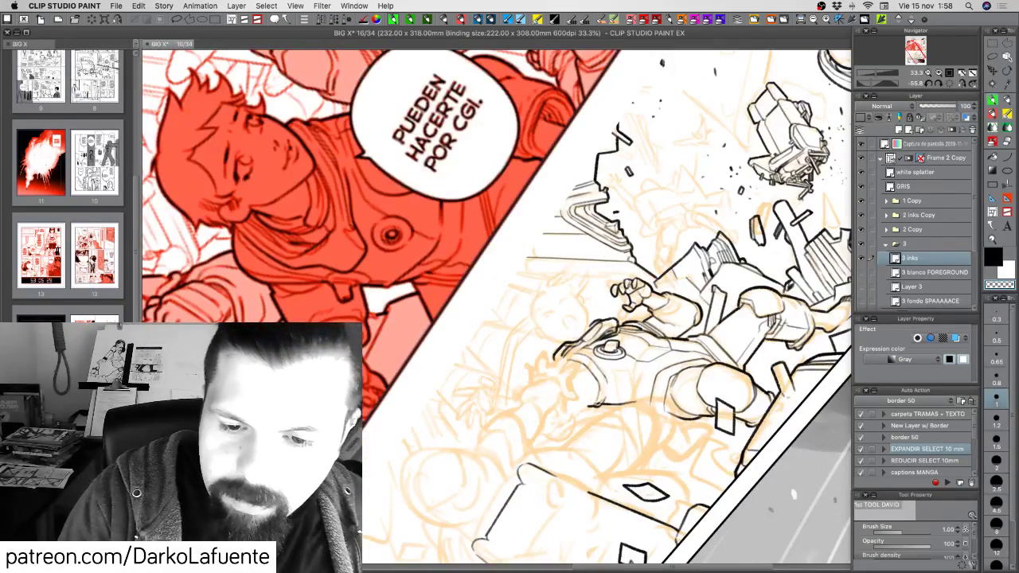
key(c)
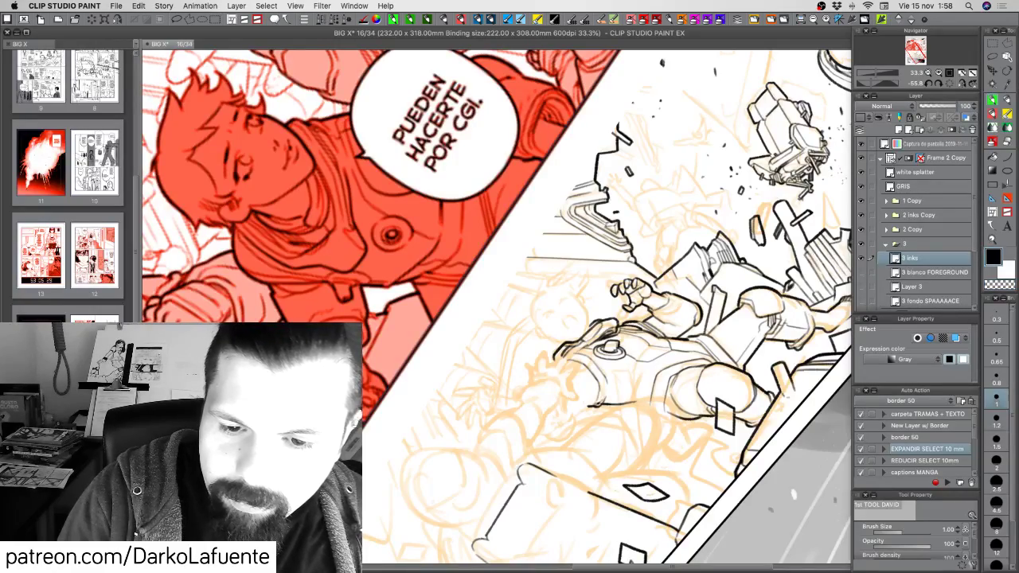
drag(677, 282, 650, 378)
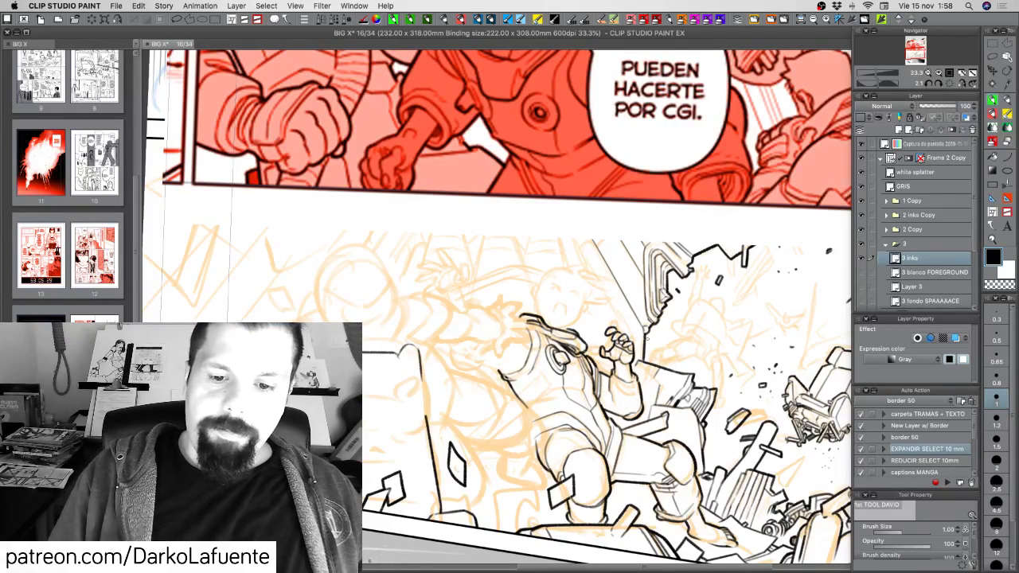
key(shift+space)
drag(647, 339, 620, 370)
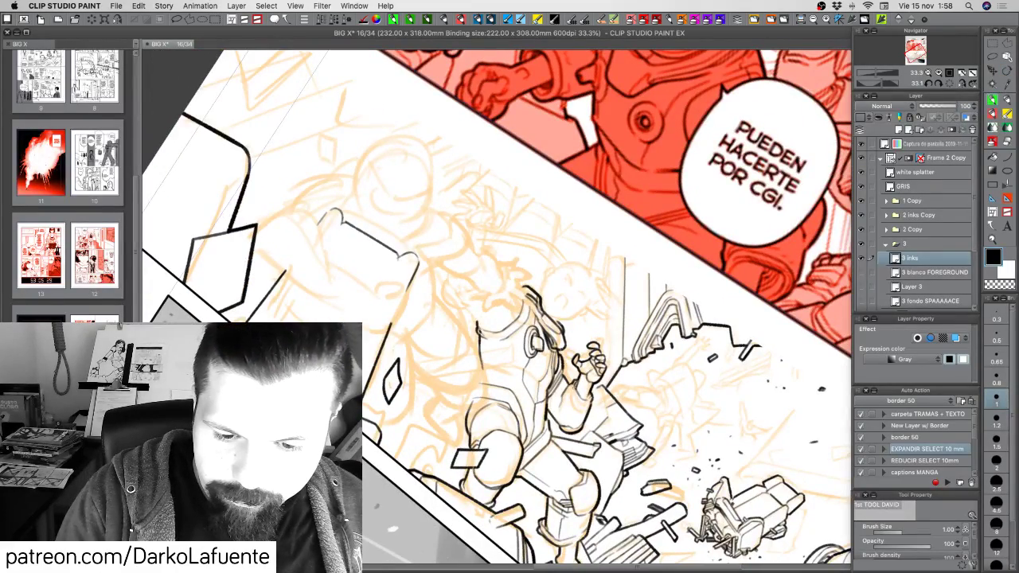
key(shift+space)
drag(575, 383, 530, 368)
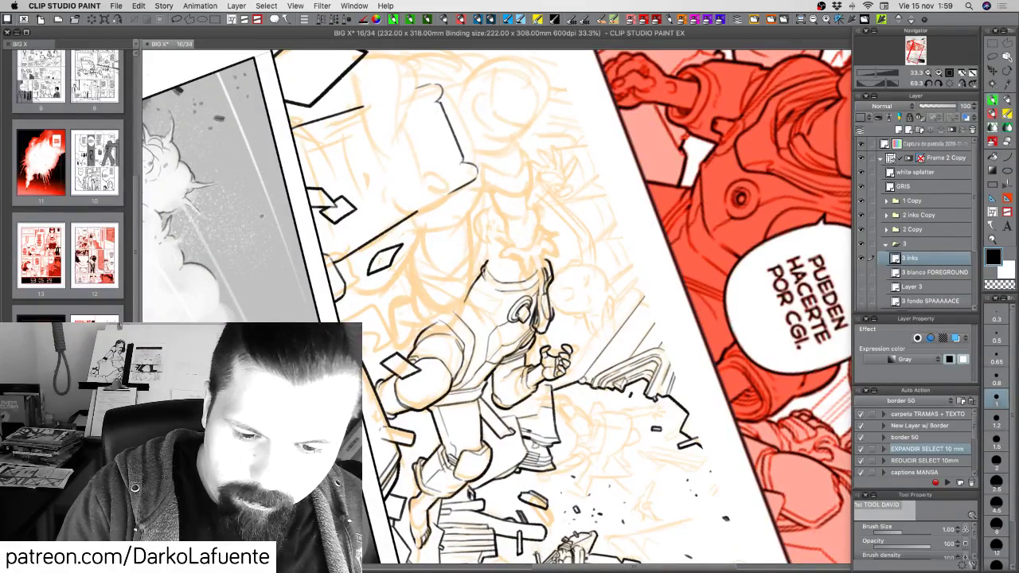
Ink the sleeve details on the central figure's raised forearm, alternating black and transparent strokes.
key(shift+space)
mouse_move(523, 386)
mouse_down()
mouse_move(622, 391)
mouse_move(657, 360)
mouse_move(654, 372)
mouse_move(589, 390)
mouse_up()
key(shift+space)
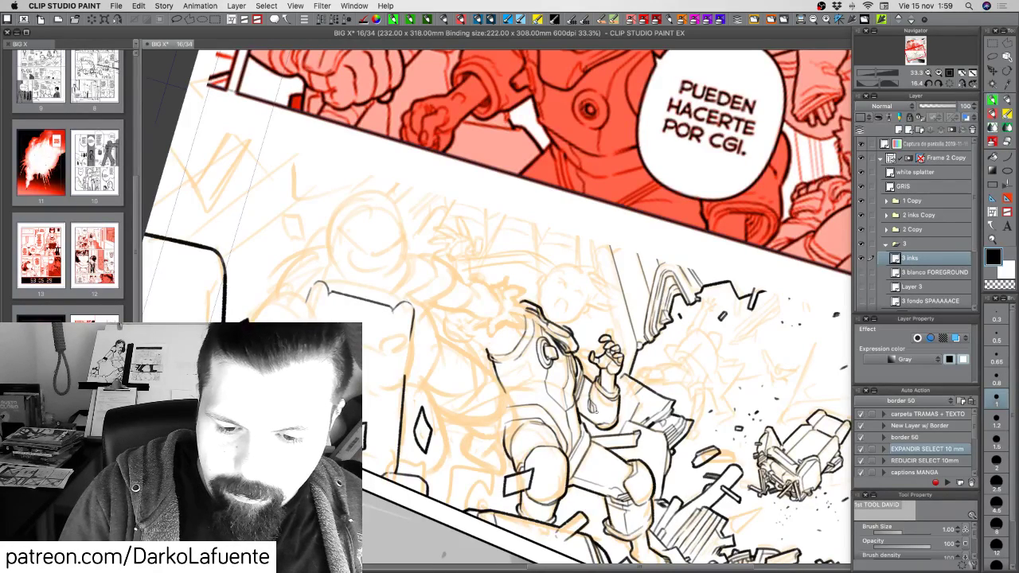
key(c)
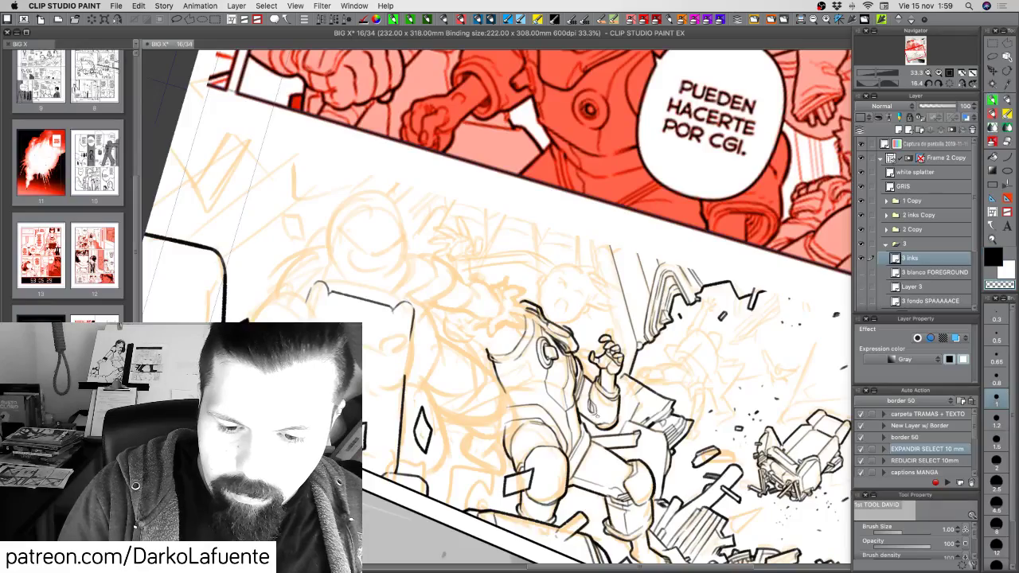
key(shift+space)
drag(469, 551, 729, 549)
key(c)
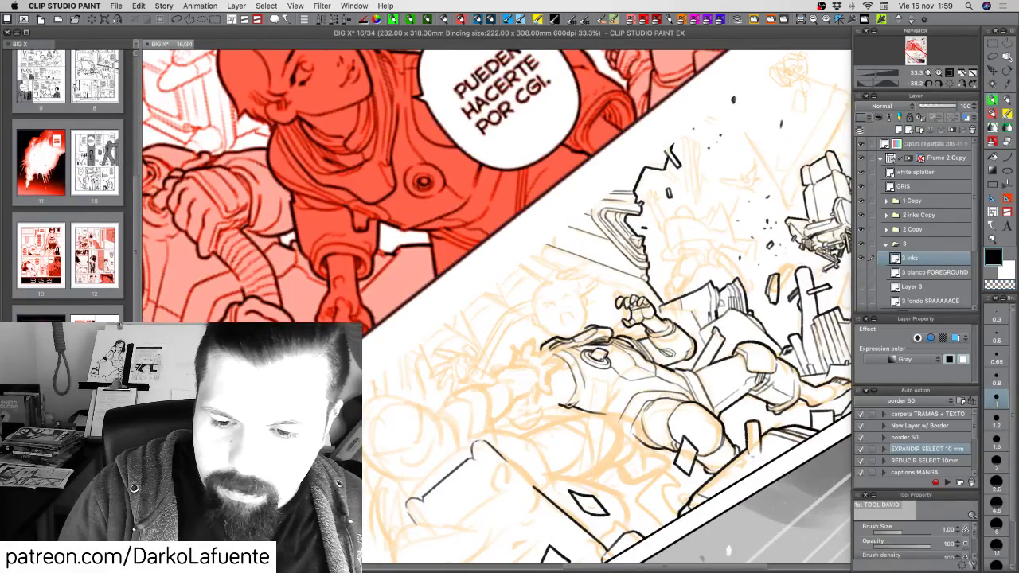
key(c)
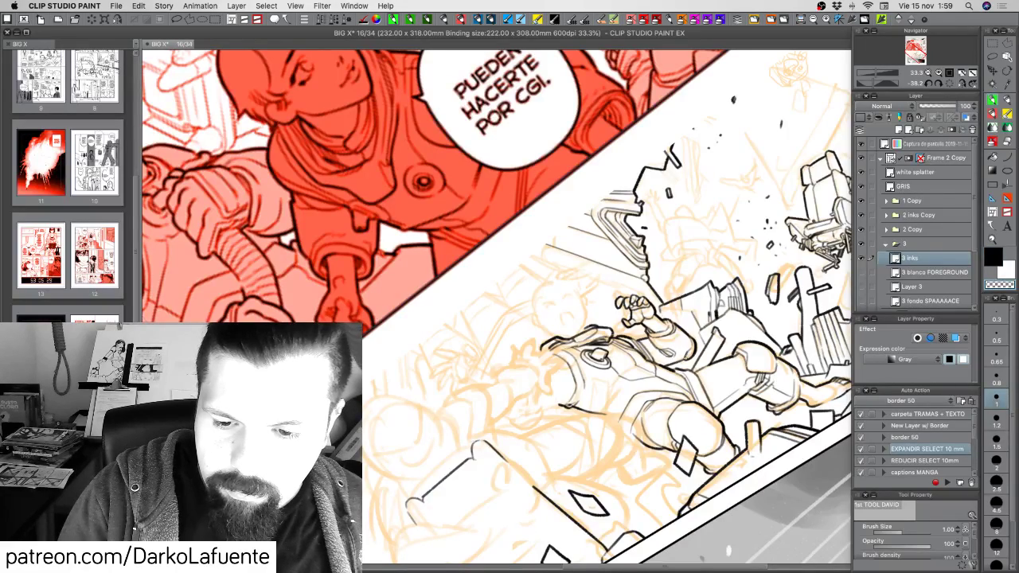
Ink and clean the sleeve folds around the raised arm's elbow with black and transparent strokes.
key(shift+space)
mouse_move(711, 374)
mouse_down()
mouse_move(728, 294)
mouse_move(741, 345)
mouse_move(705, 396)
mouse_move(722, 327)
mouse_move(718, 263)
mouse_up()
key(space)
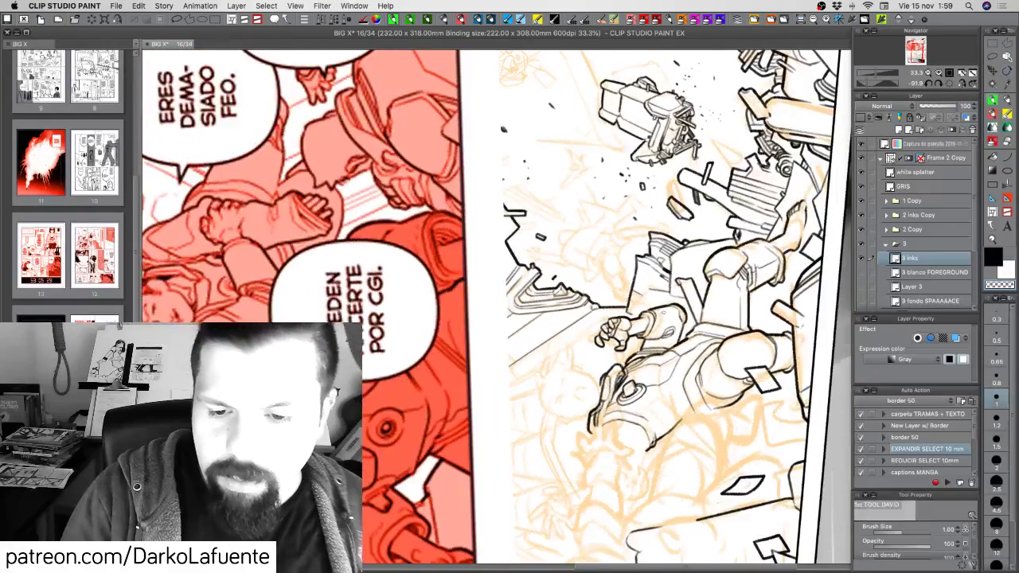
key(c)
mouse_move(665, 313)
mouse_down()
mouse_move(666, 336)
mouse_move(647, 337)
mouse_move(745, 269)
mouse_move(656, 278)
mouse_up()
key(shift+space)
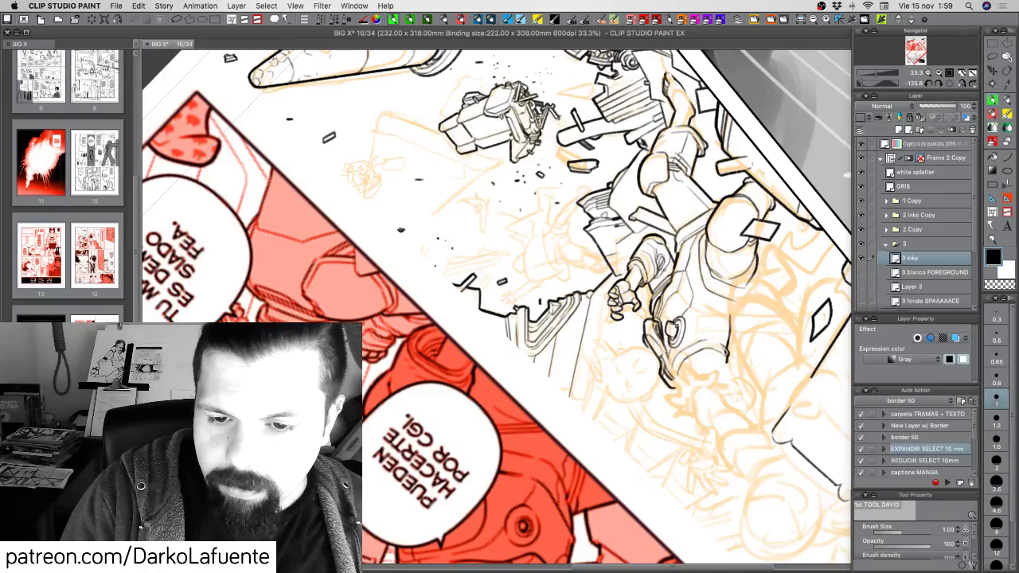
key(shift+space)
mouse_move(667, 368)
mouse_down()
mouse_move(547, 408)
mouse_move(493, 363)
mouse_move(469, 310)
mouse_up()
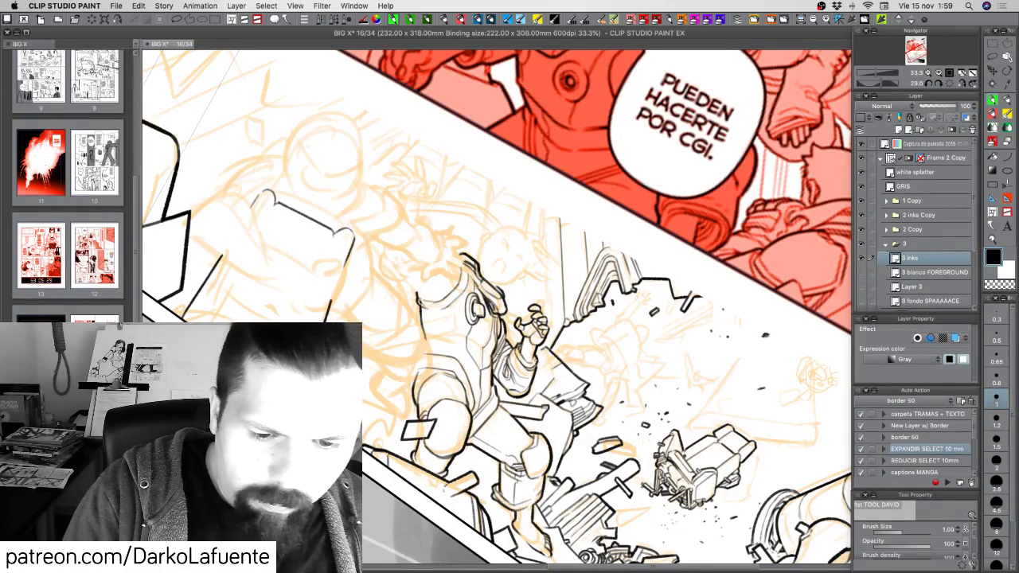
Refine the upper-arm folds beside the central figure's torso with black and transparent strokes, undoing an unwanted one.
key(c)
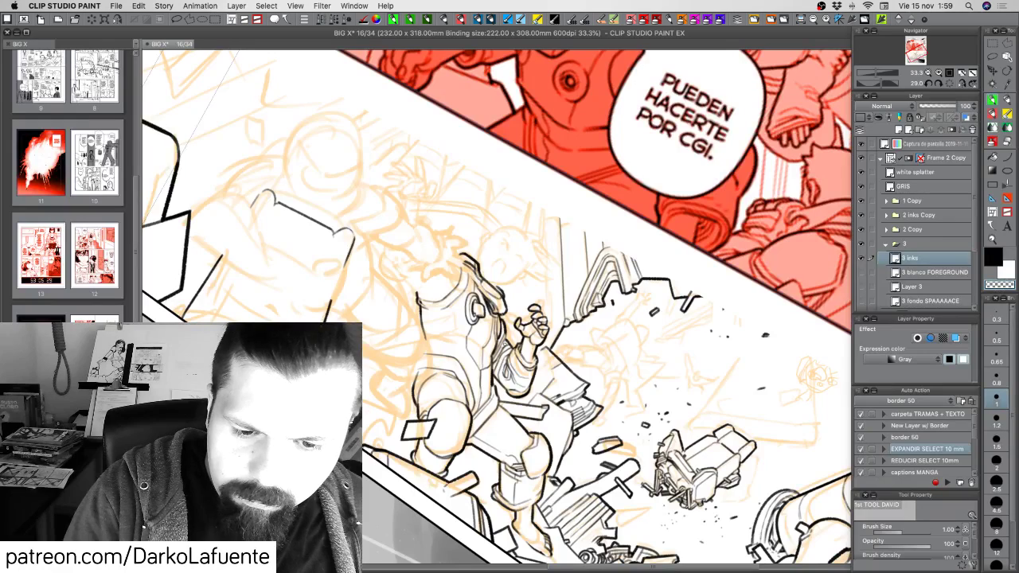
key(c)
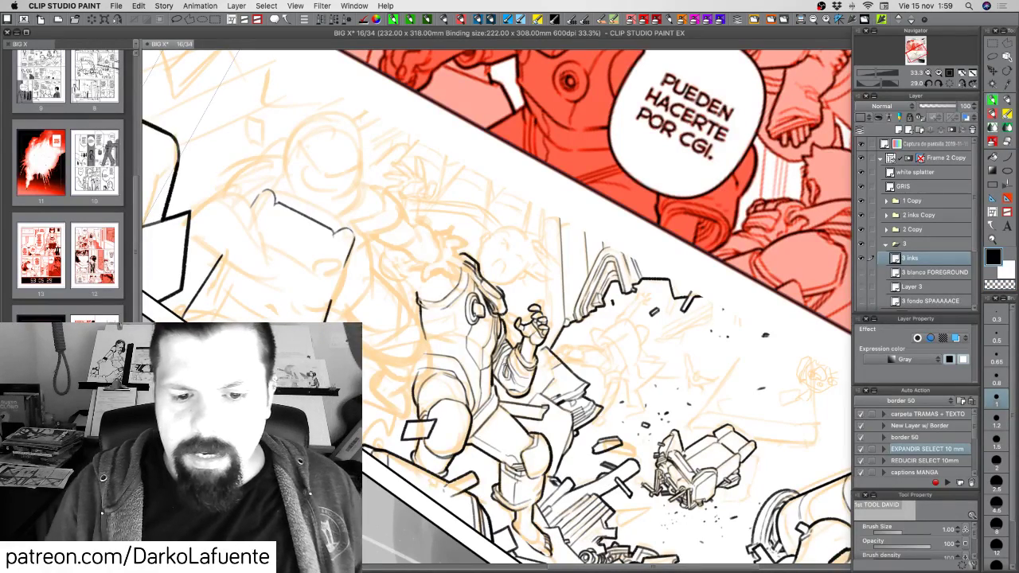
key(c)
key(c)
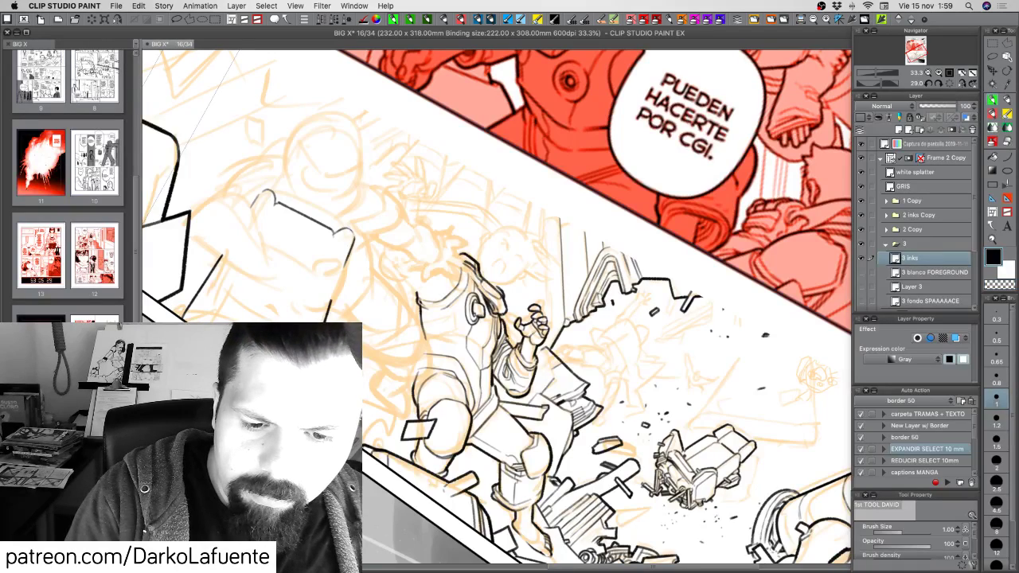
key(c)
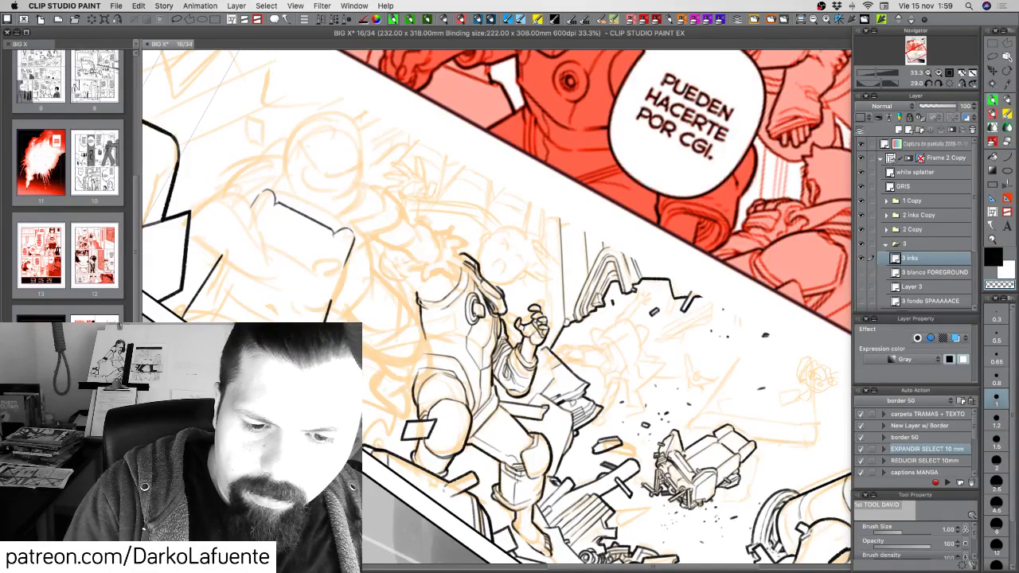
key(c)
key(super+z)
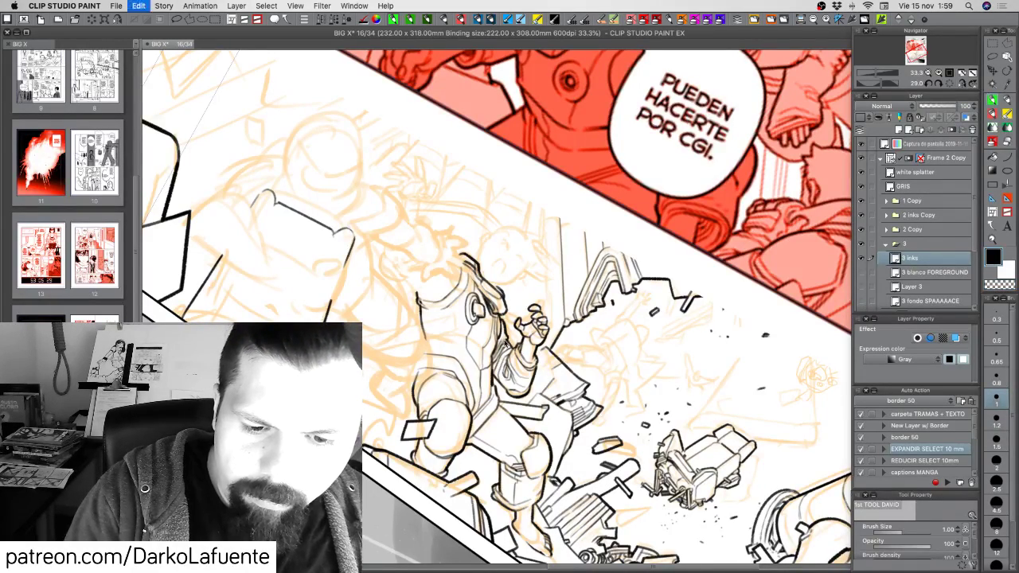
drag(504, 324, 511, 342)
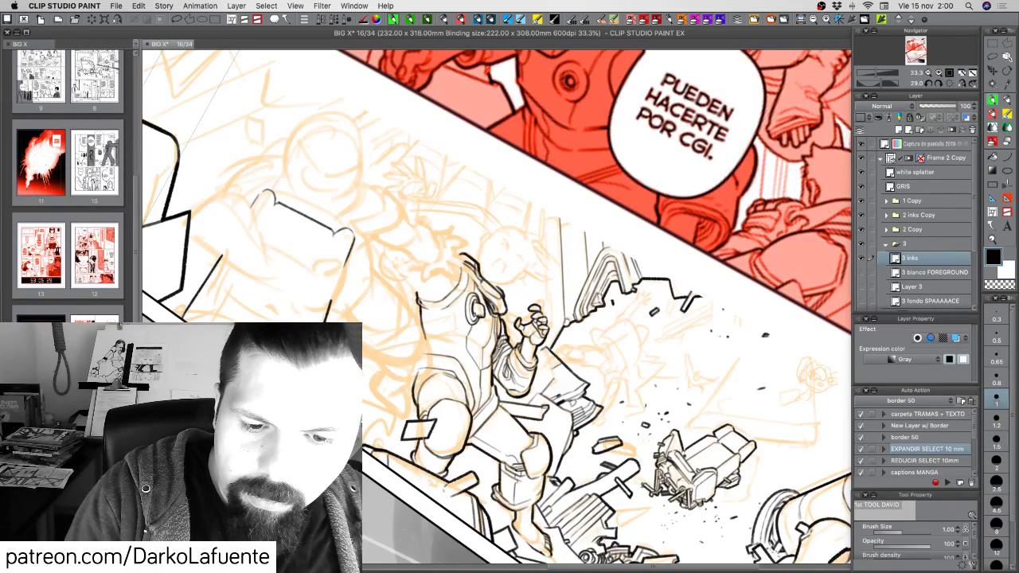
Save the page with the inked raised arm.
key(r)
drag(581, 380, 636, 350)
key(x)
key(r)
drag(775, 399, 787, 350)
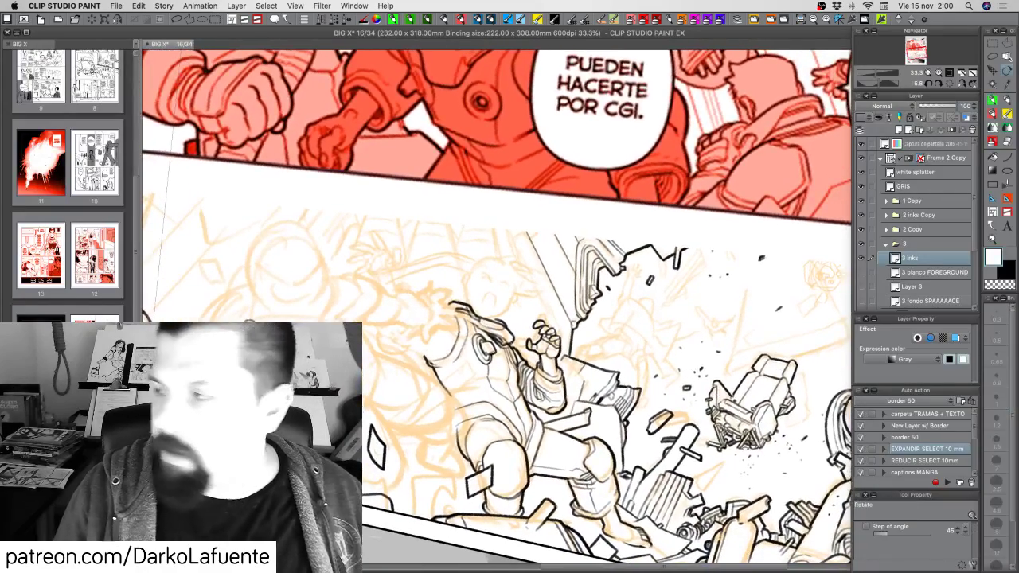
key(super+s)
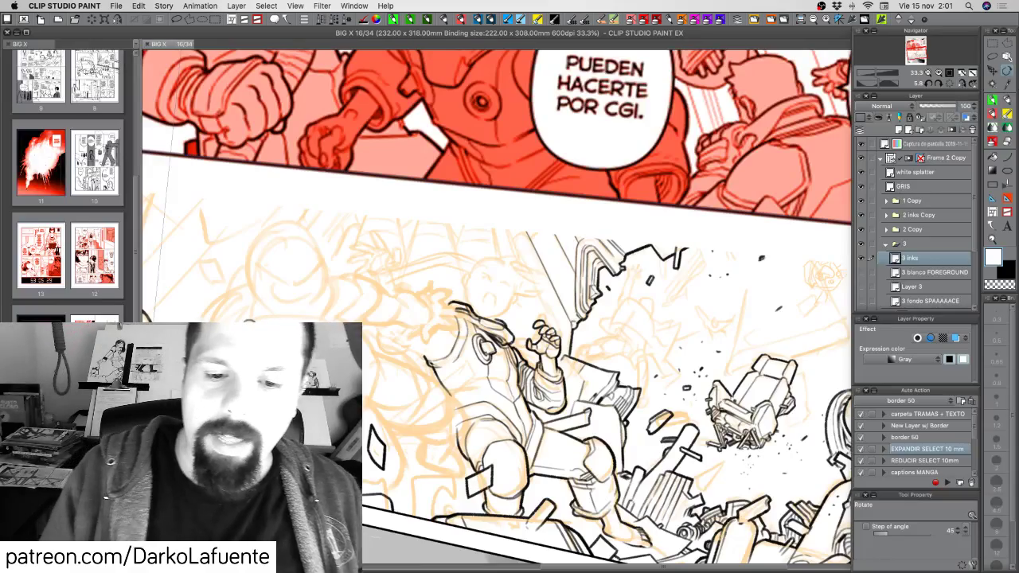
Return to the inking pen and touch up the raised hand's outer edge with short transparent and black strokes.
drag(629, 334, 652, 293)
drag(749, 346, 748, 276)
drag(692, 373, 771, 333)
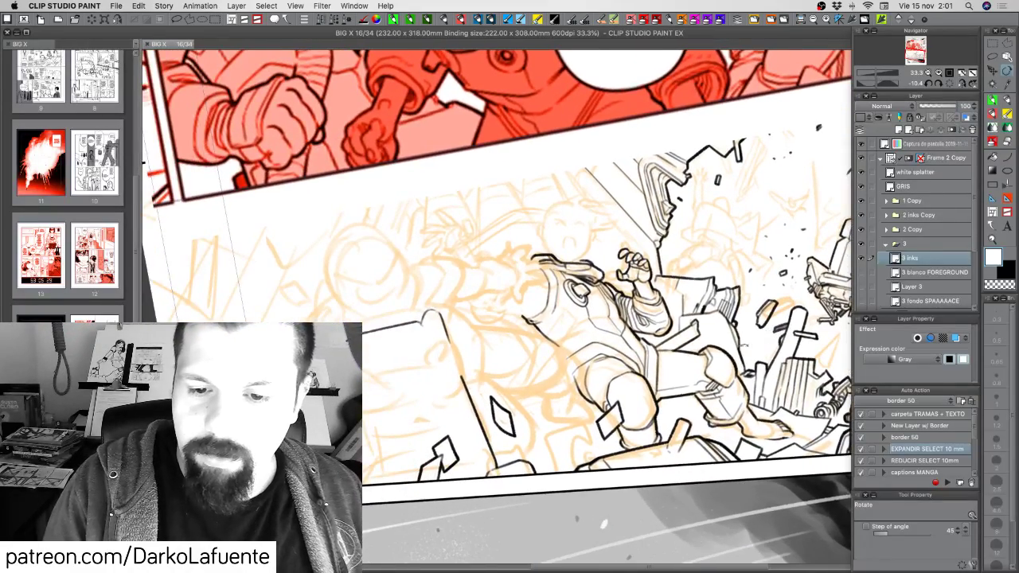
click(992, 100)
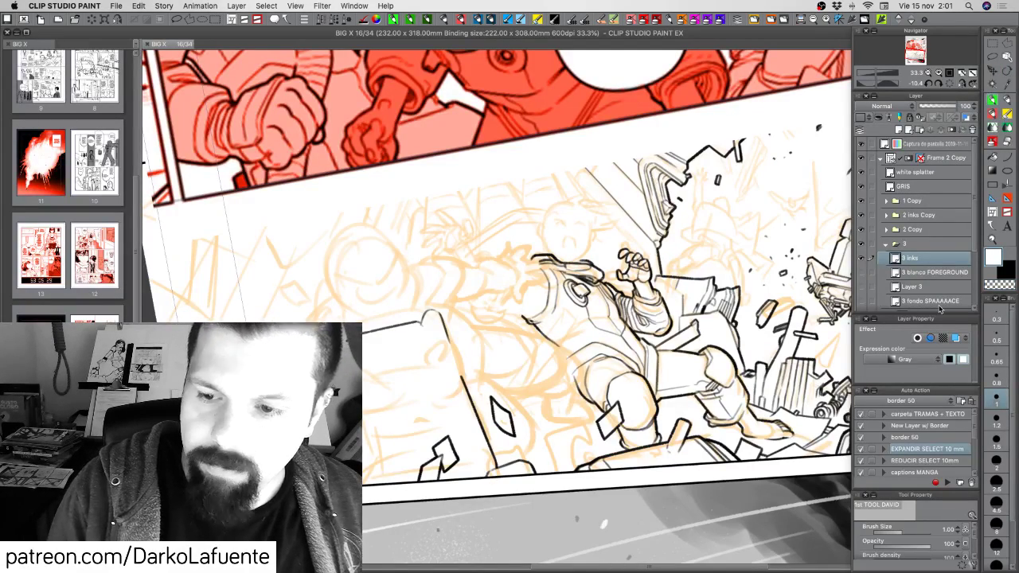
key(x)
key(c)
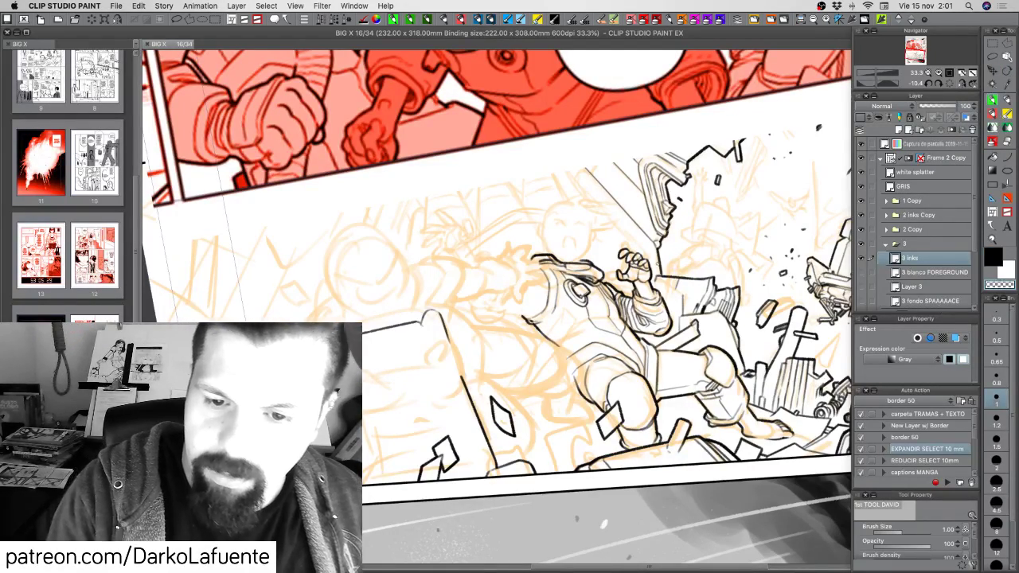
drag(662, 248, 665, 260)
key(c)
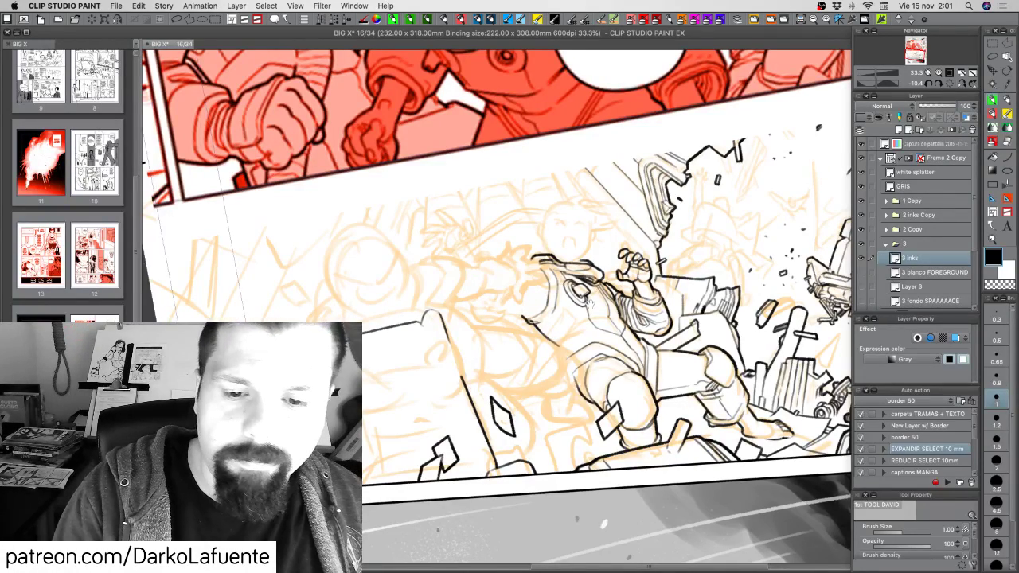
drag(692, 369, 695, 365)
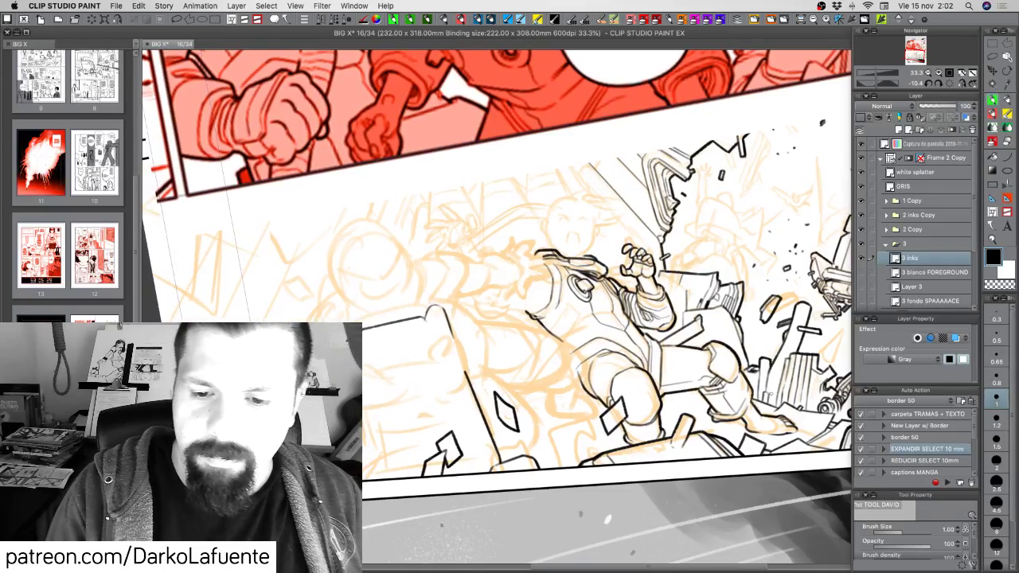
Set the brush size to 0.65 and ink the fine trim lines at the central figure's hip beside the extended leg, undoing unwanted strokes.
drag(793, 387, 802, 273)
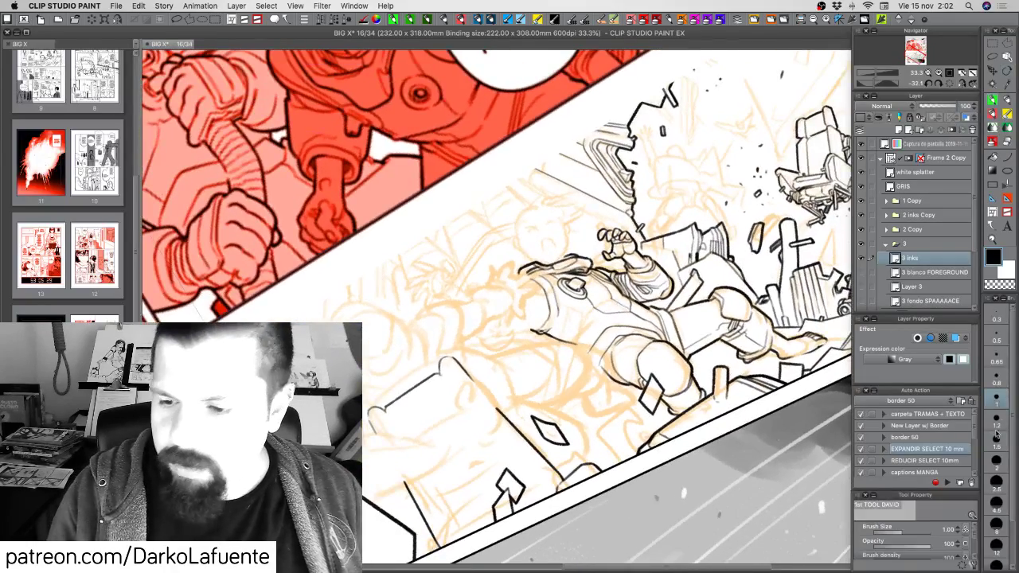
click(996, 362)
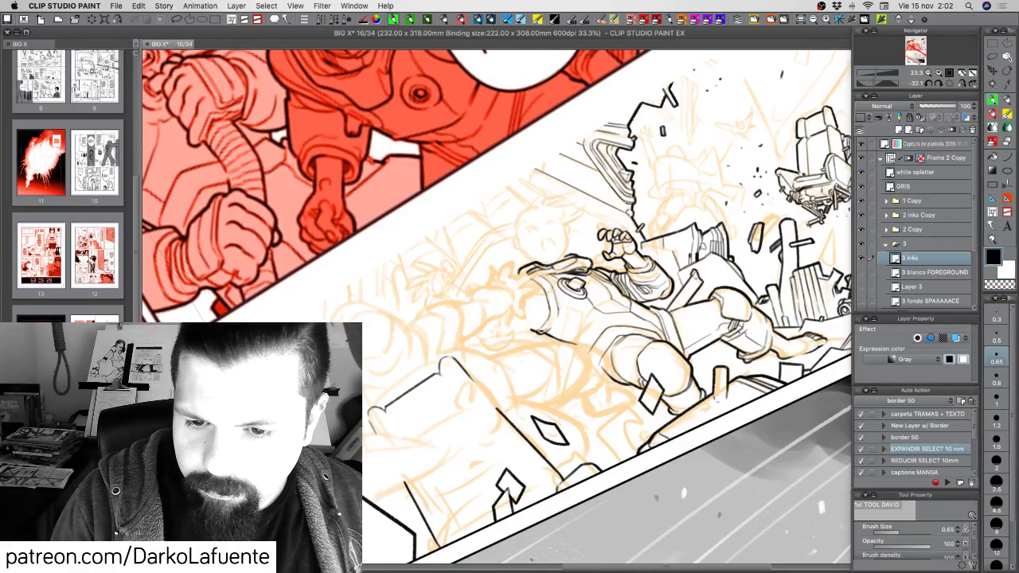
mouse_move(699, 281)
mouse_down()
mouse_move(681, 306)
mouse_move(686, 322)
mouse_move(653, 418)
mouse_up()
key(super+z)
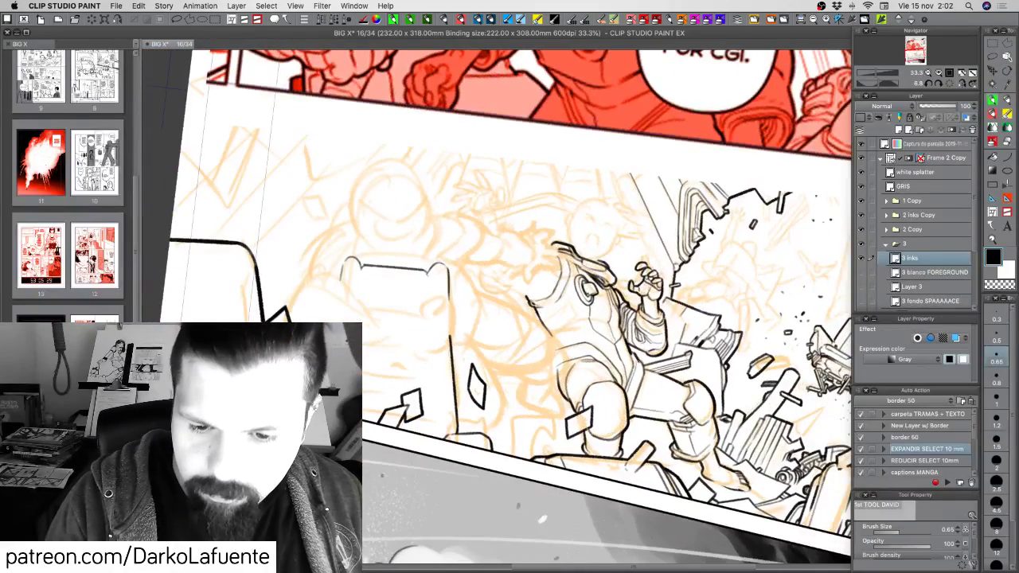
key(super+z)
drag(637, 361, 628, 406)
key(super+z)
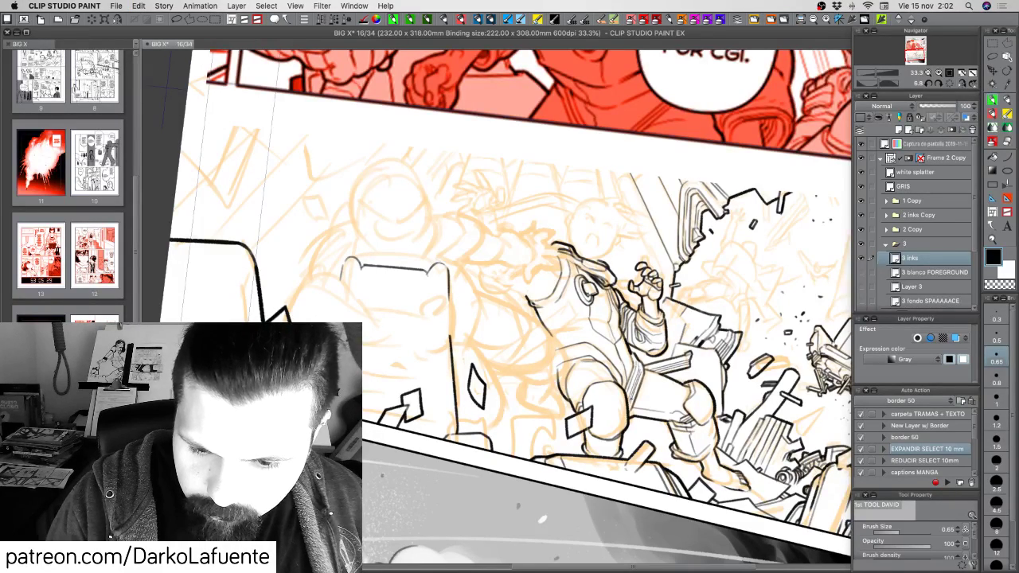
key(super+z)
drag(641, 371, 628, 404)
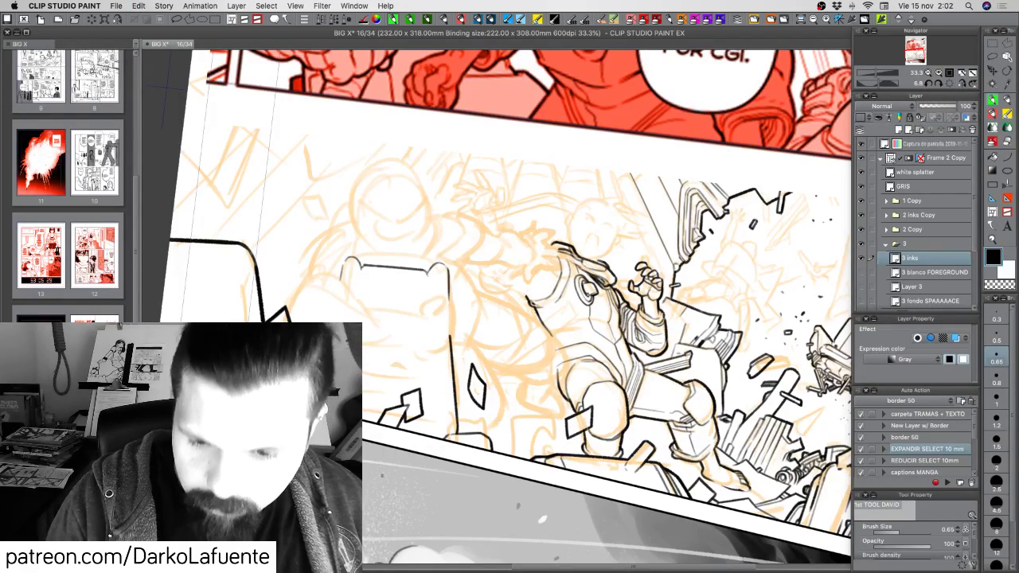
Ink the parallel trim lines of the hip band above the central figure's bent leg.
key(shift+space)
drag(678, 389, 676, 222)
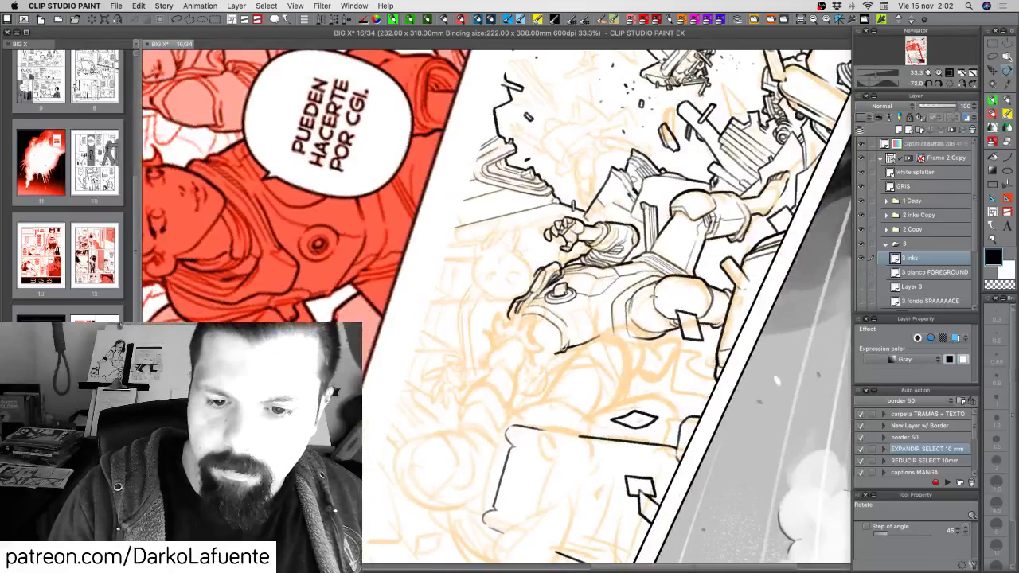
key(p)
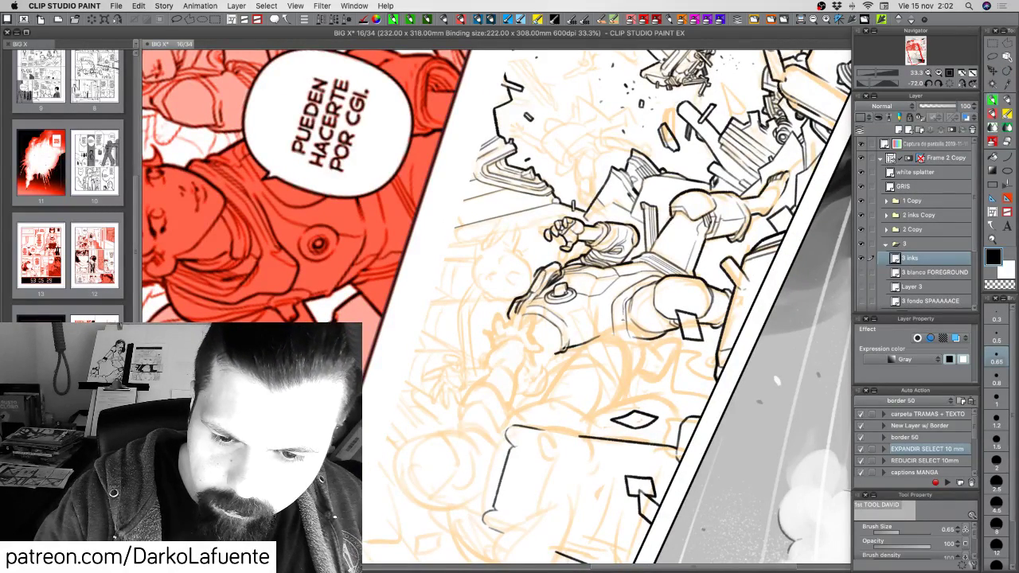
drag(623, 311, 628, 340)
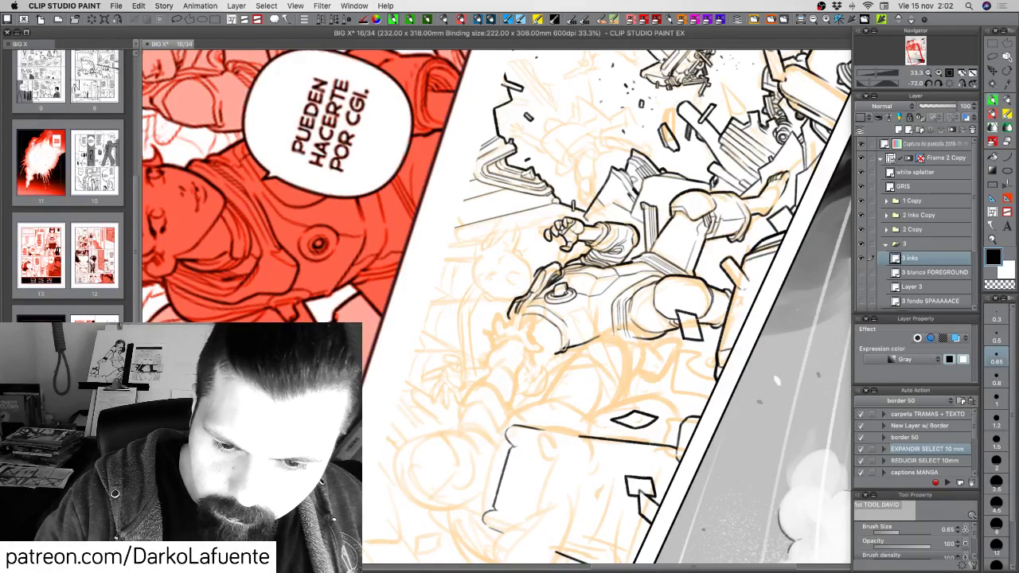
drag(615, 306, 616, 327)
drag(615, 319, 619, 335)
Clean the ends of the bent leg's hip-band lines with a short transparent stroke and restore black ink.
key(r)
drag(666, 387, 610, 426)
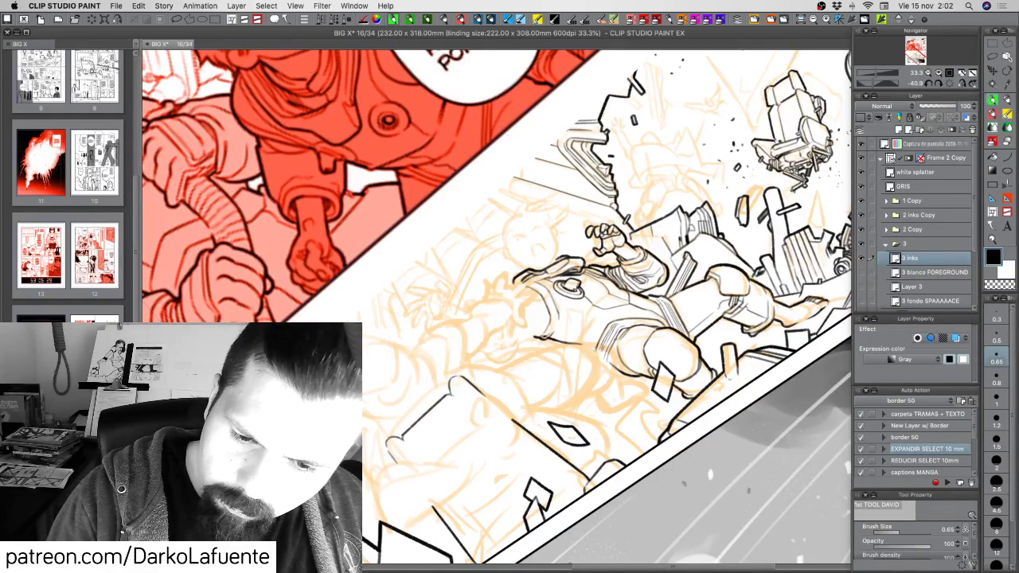
key(c)
drag(617, 337, 612, 349)
key(c)
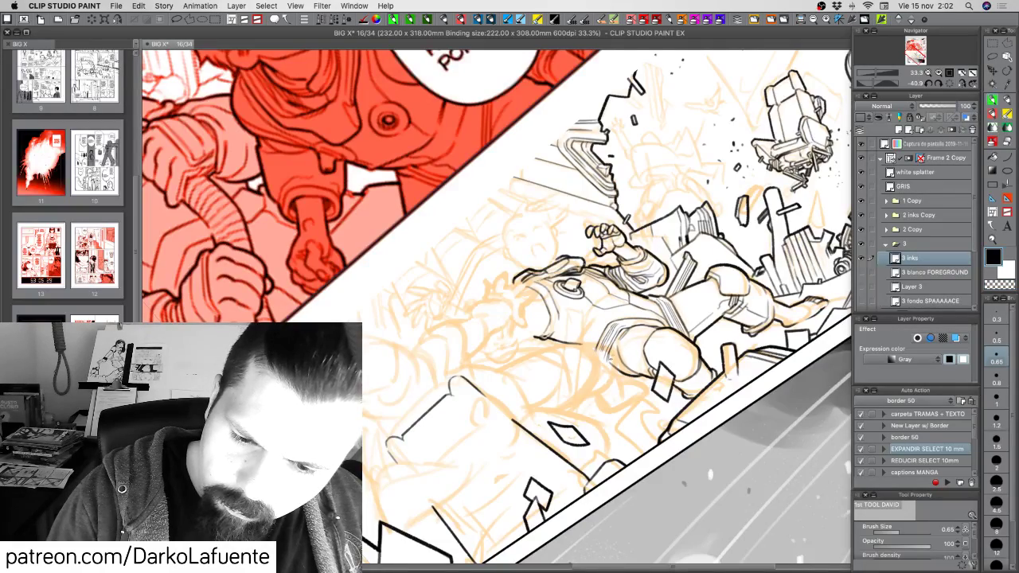
Refine the hip-band lines around the bent leg's upper thigh with short black and transparent strokes.
key(r)
drag(629, 325, 564, 343)
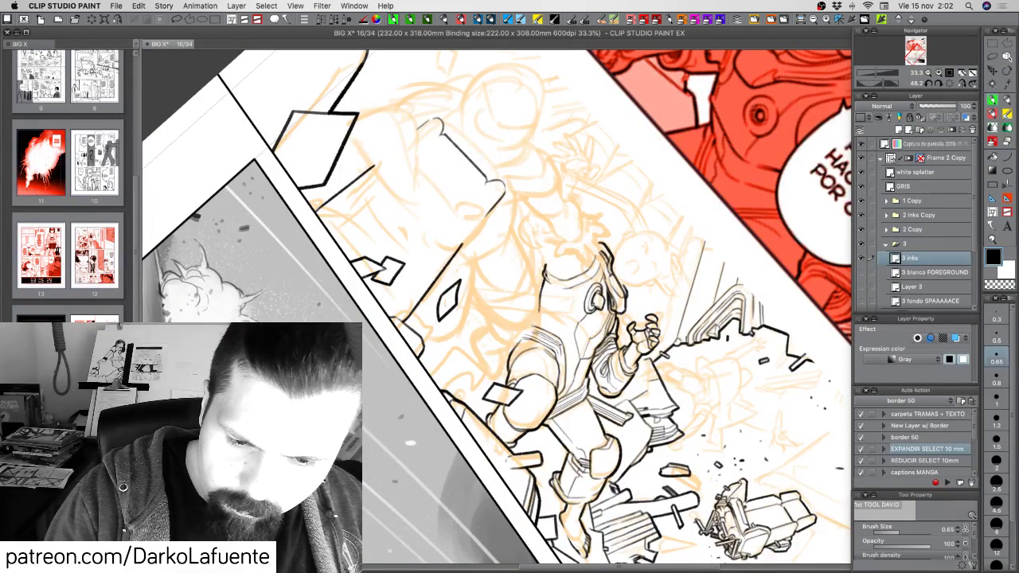
drag(559, 354, 562, 370)
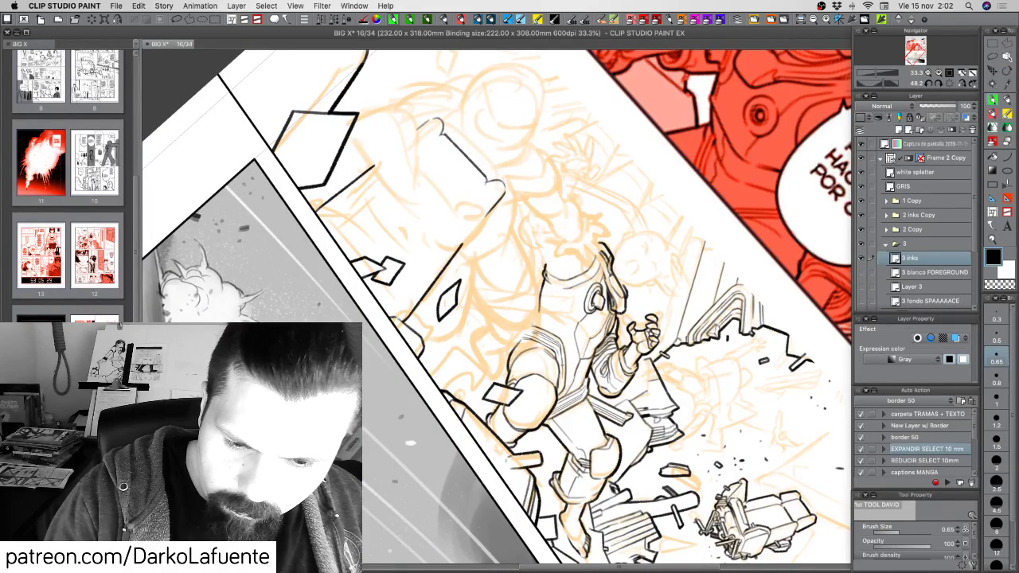
key(c)
key(c)
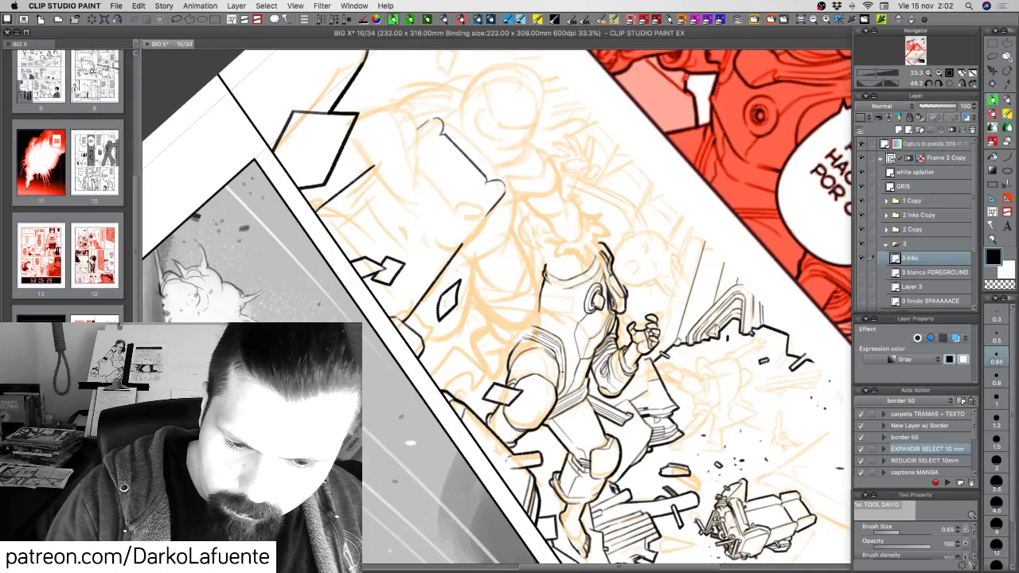
drag(562, 371, 562, 387)
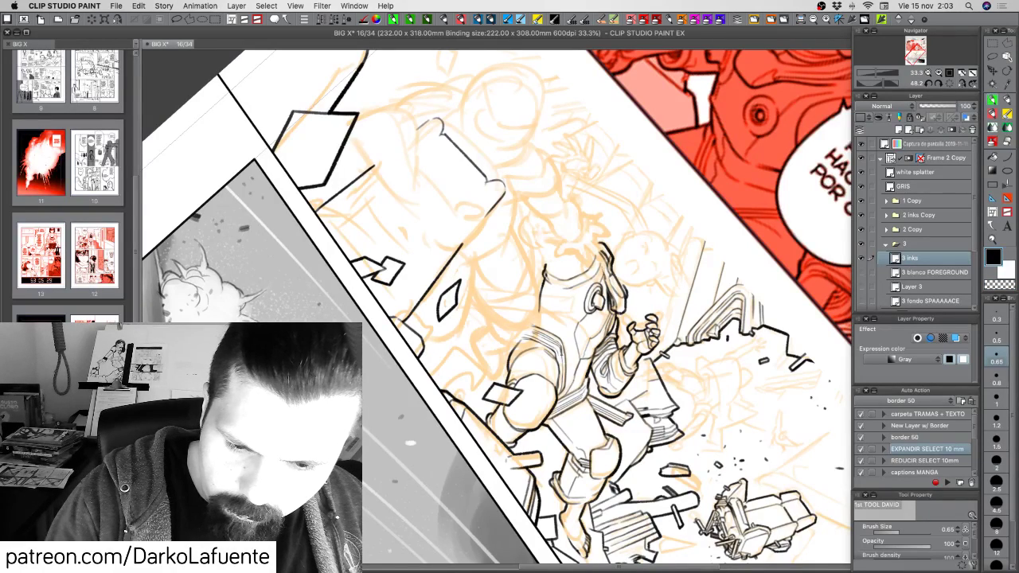
key(c)
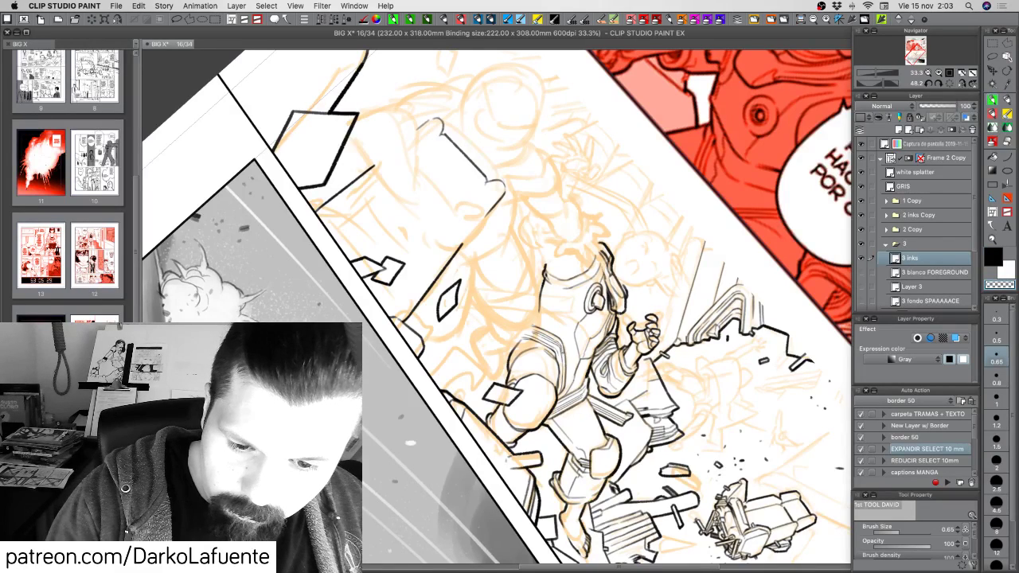
key(c)
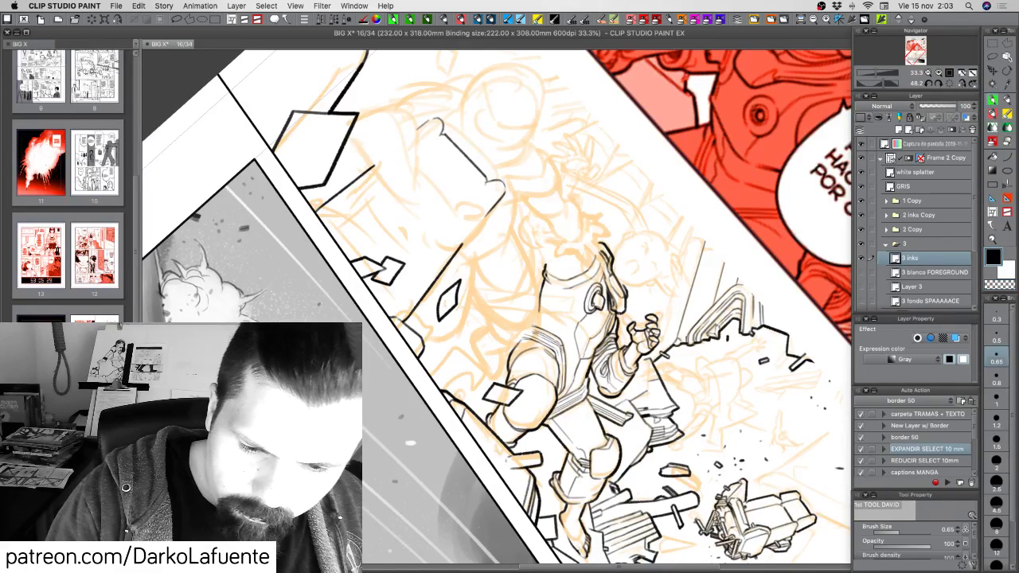
key(c)
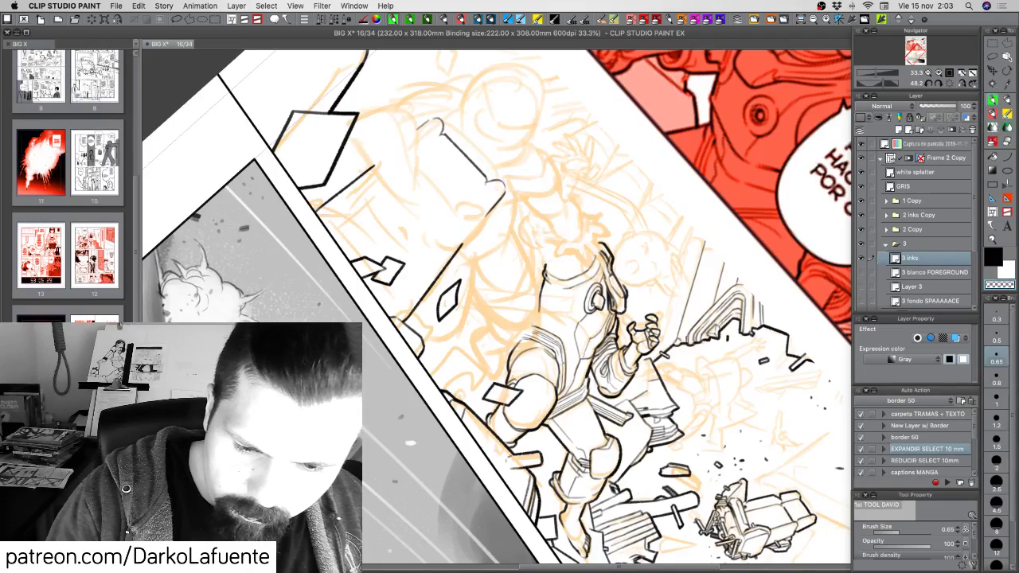
Set the brush size to 1 and reinforce the line along the bent leg's upper thigh.
key(r)
drag(653, 403, 698, 328)
drag(686, 405, 713, 362)
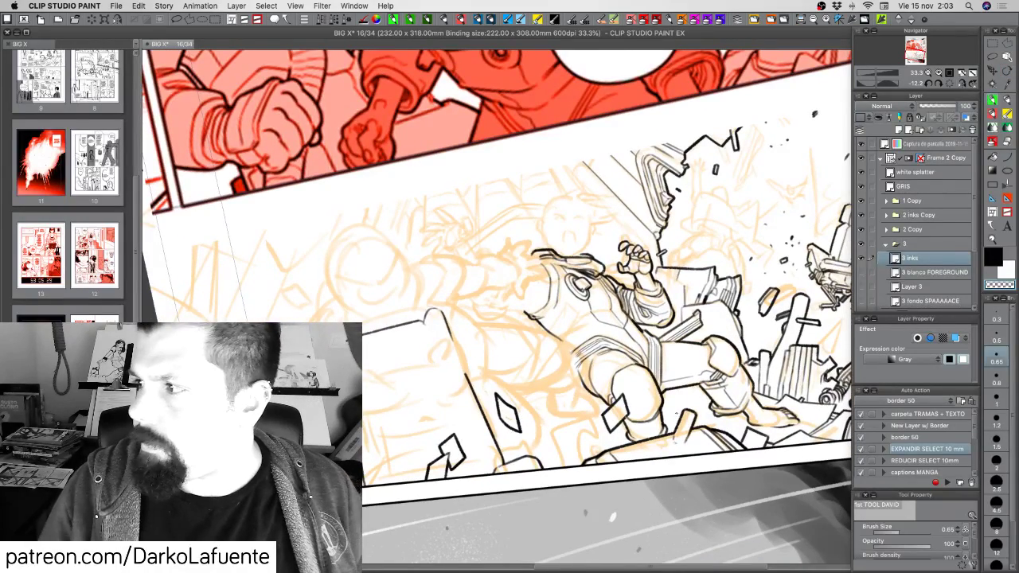
click(996, 397)
drag(599, 373, 601, 347)
key(shift+space)
drag(700, 423, 670, 460)
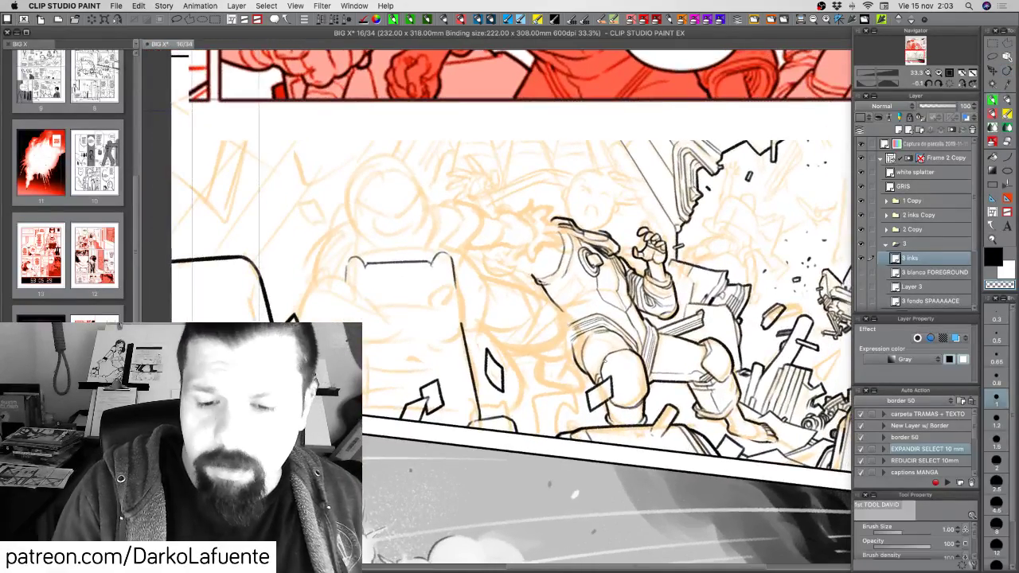
Touch up the bent leg around the knee with black and transparent strokes, undo the last strokes, and save the page.
key(c)
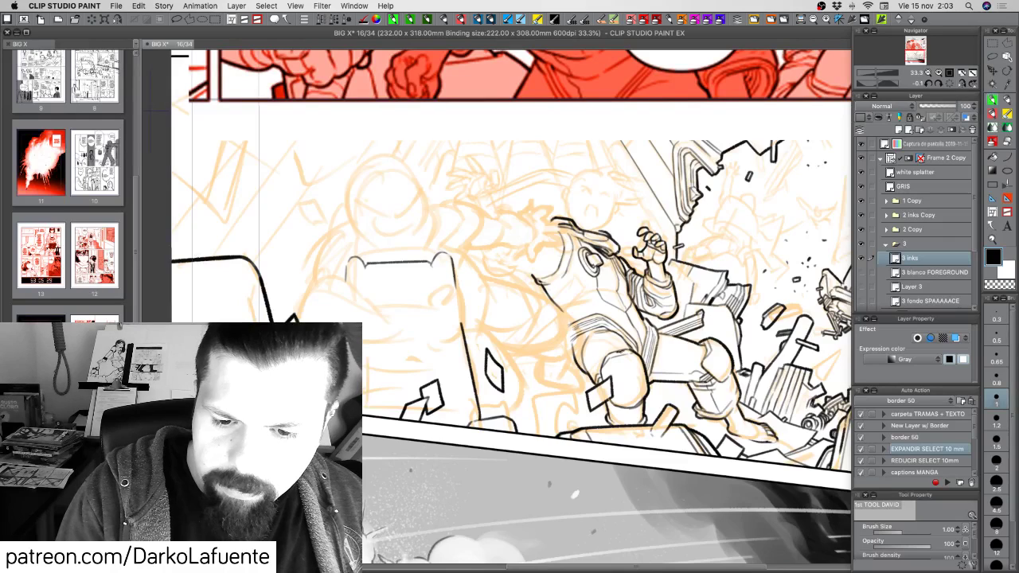
key(c)
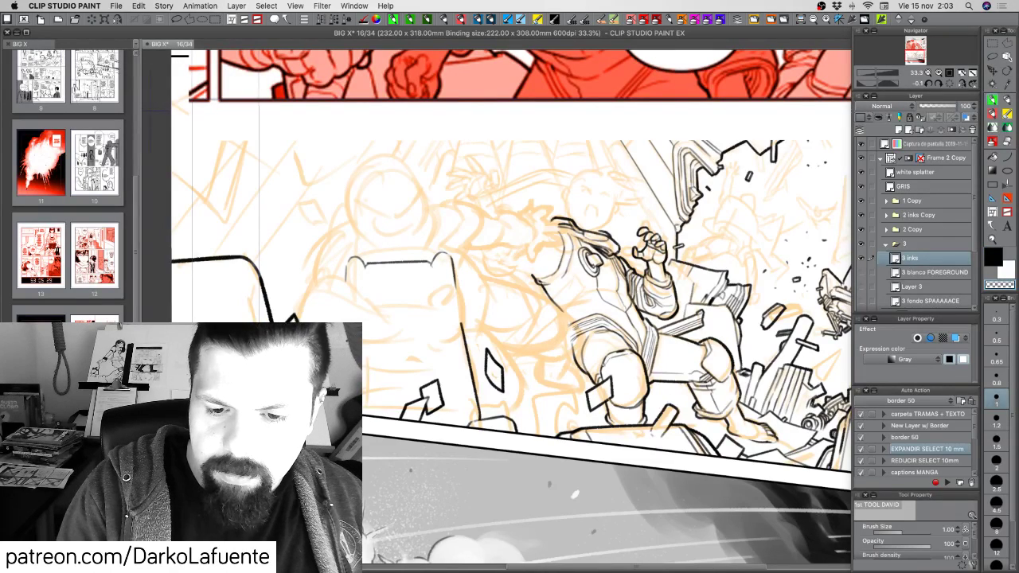
key(c)
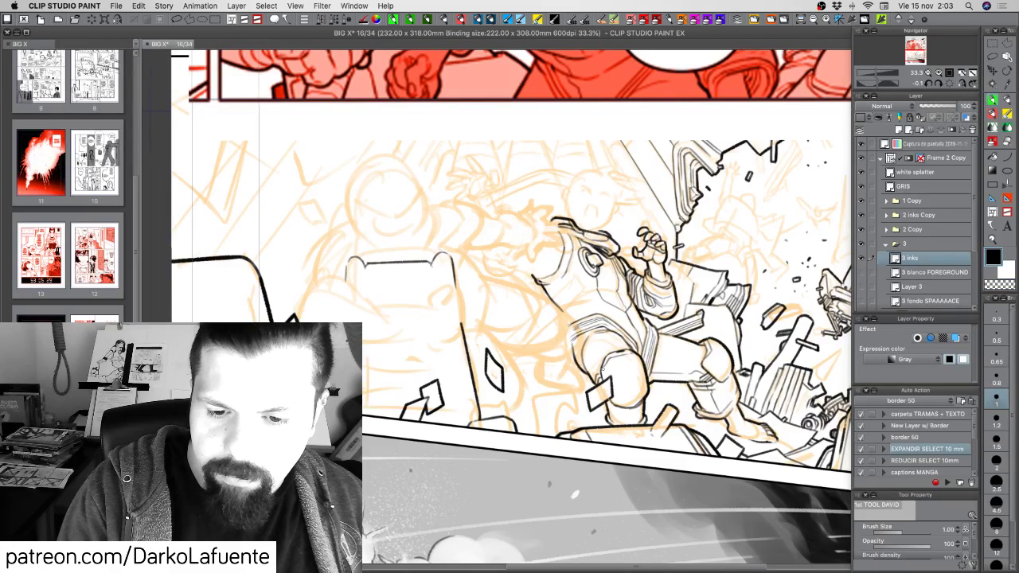
key(c)
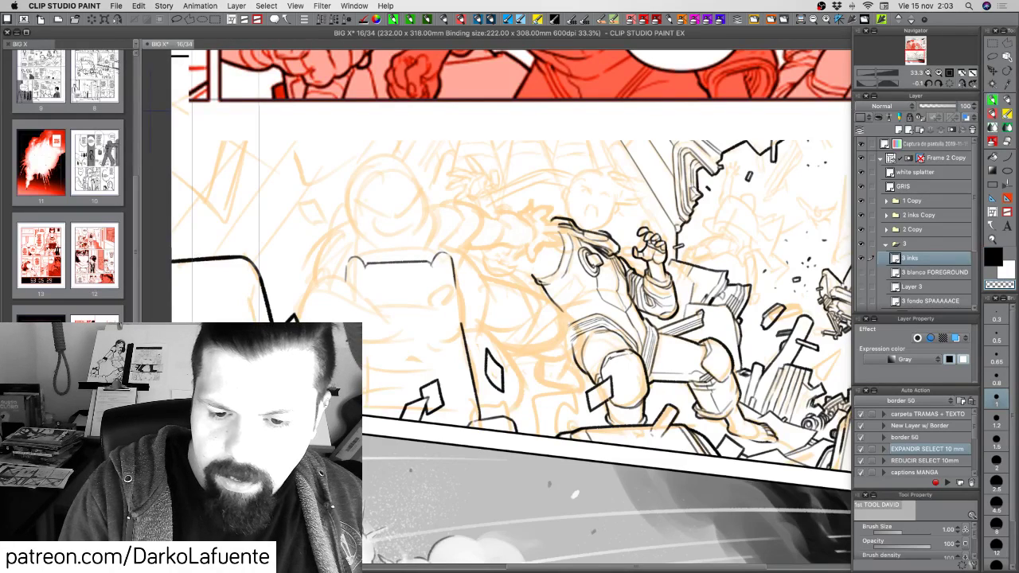
key(c)
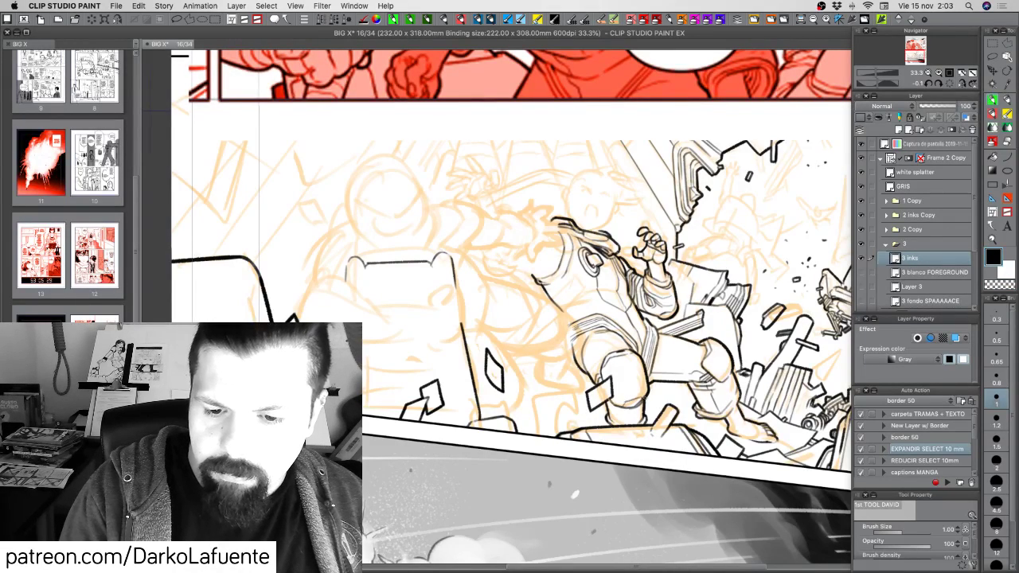
drag(624, 397, 644, 391)
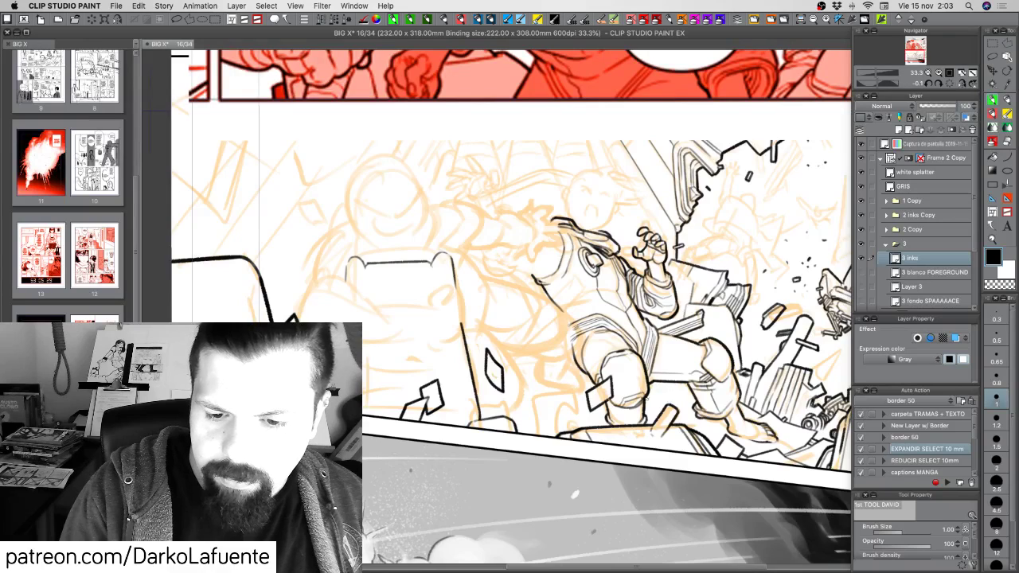
key(super+z)
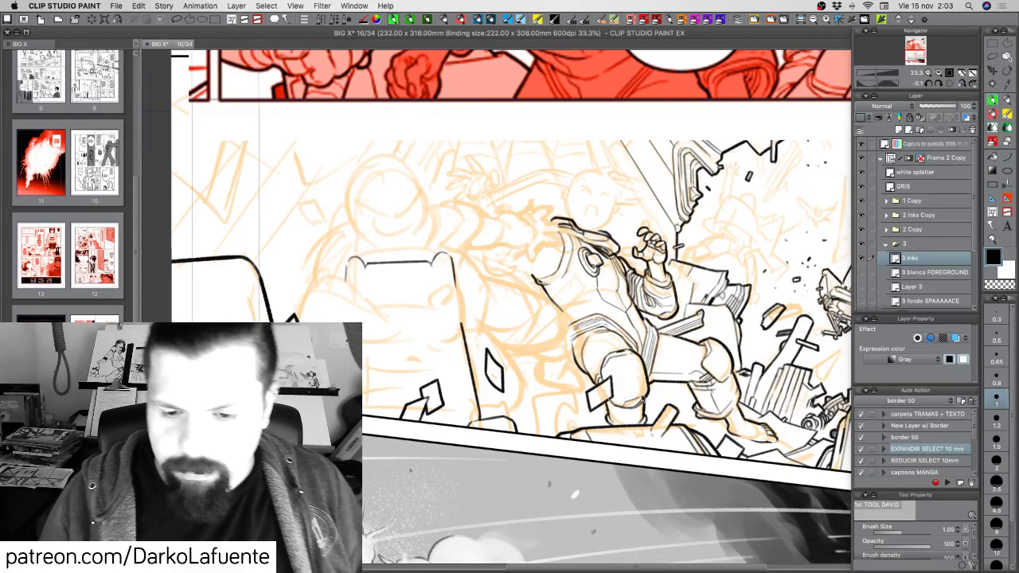
key(super+z)
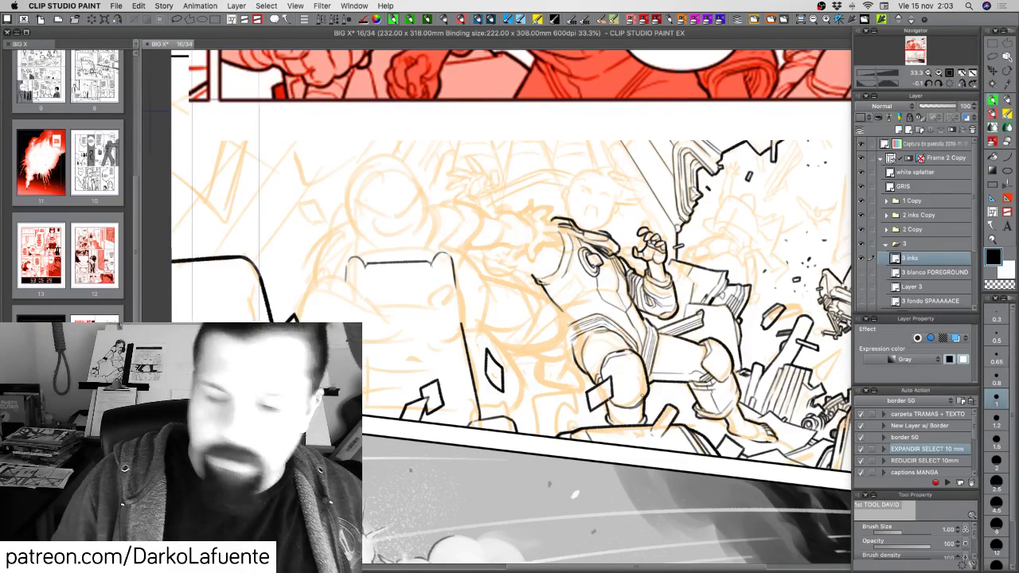
key(super+s)
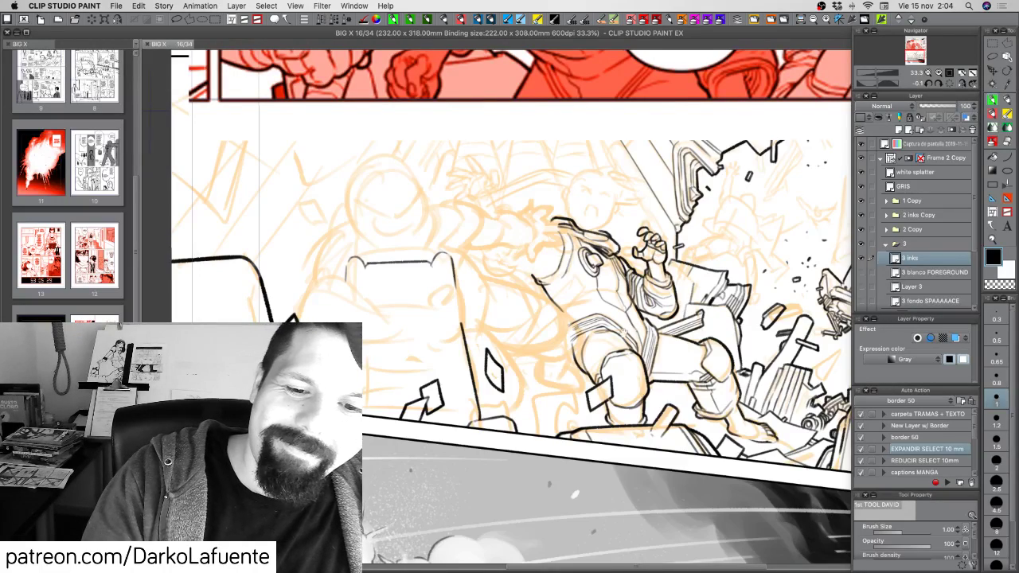
Add a new raster layer directly above the 3 pencils Copy layer.
drag(624, 333, 614, 381)
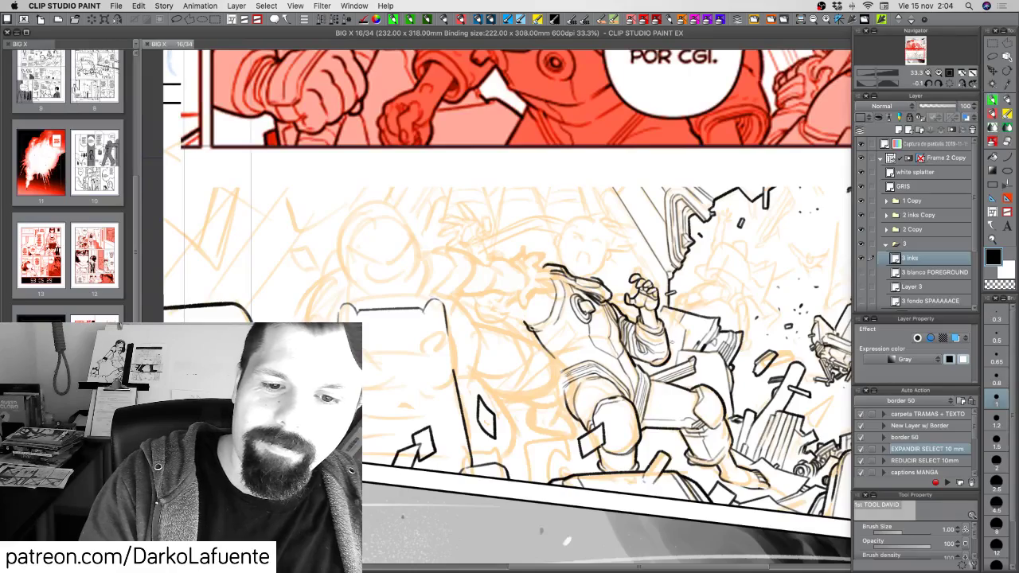
scroll(482, 330, up, 3)
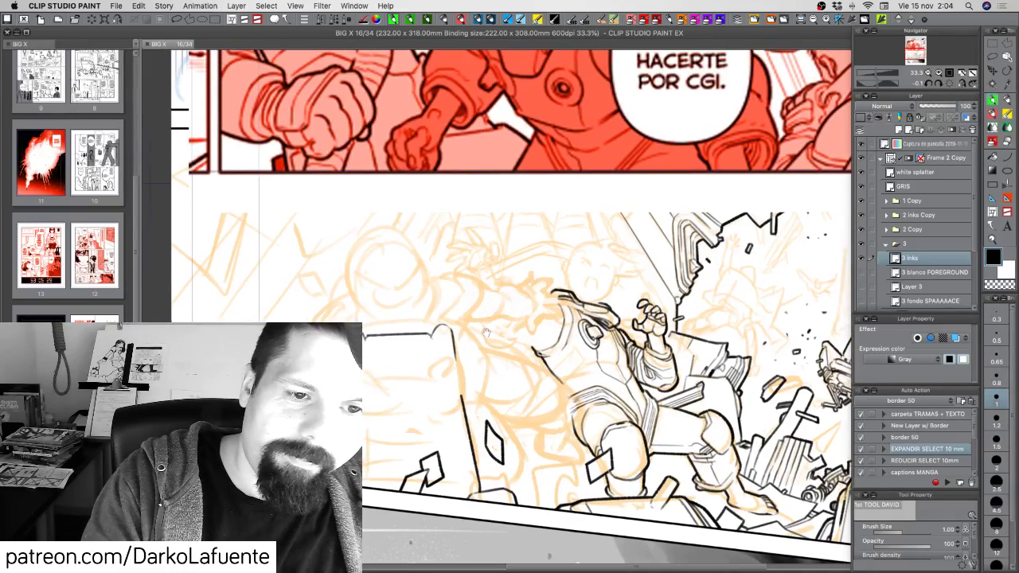
scroll(486, 333, up, 3)
scroll(481, 348, up, 4)
scroll(470, 381, down, 4)
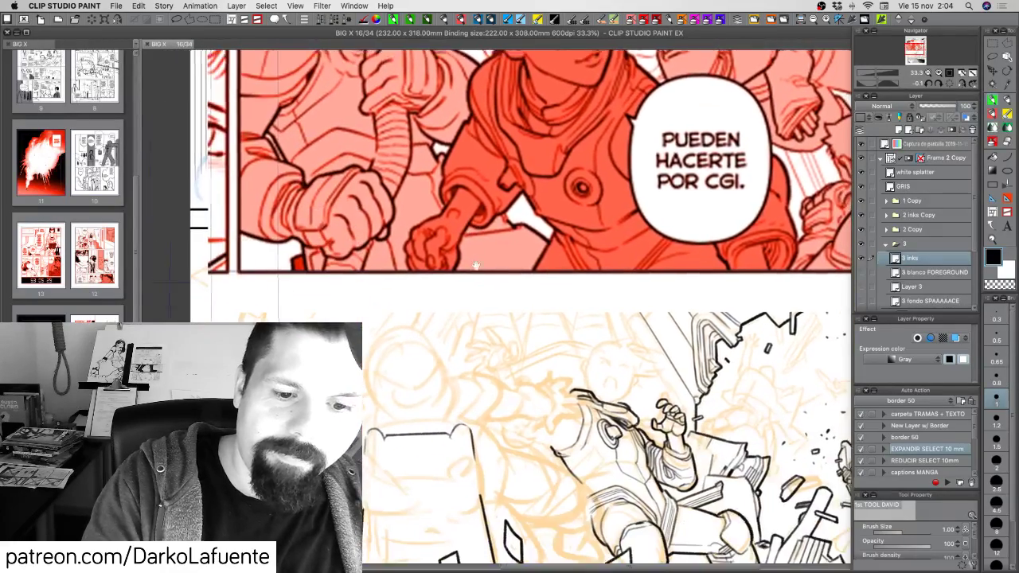
scroll(465, 400, down, 2)
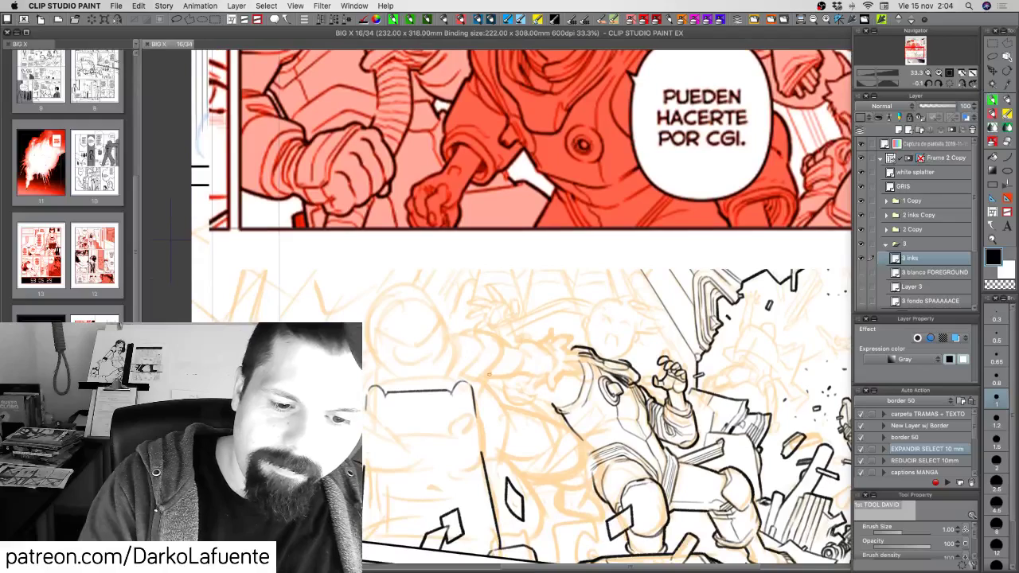
scroll(939, 242, down, 3)
click(939, 246)
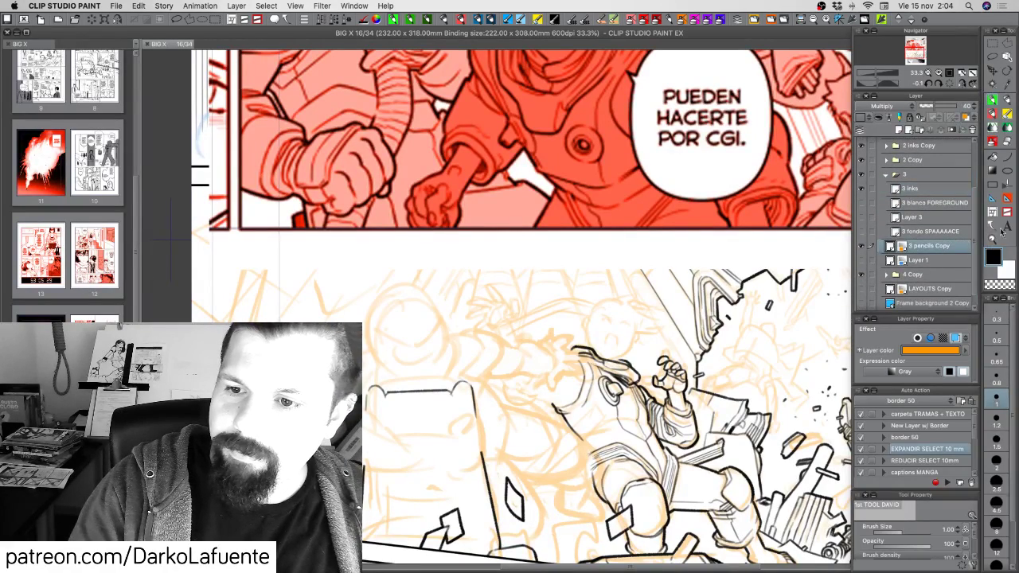
click(903, 130)
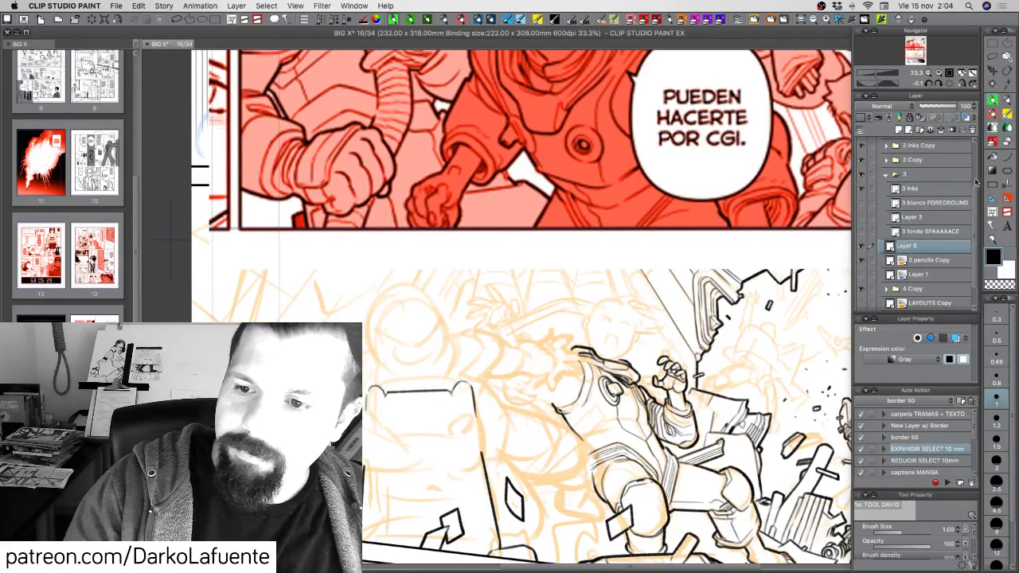
click(939, 73)
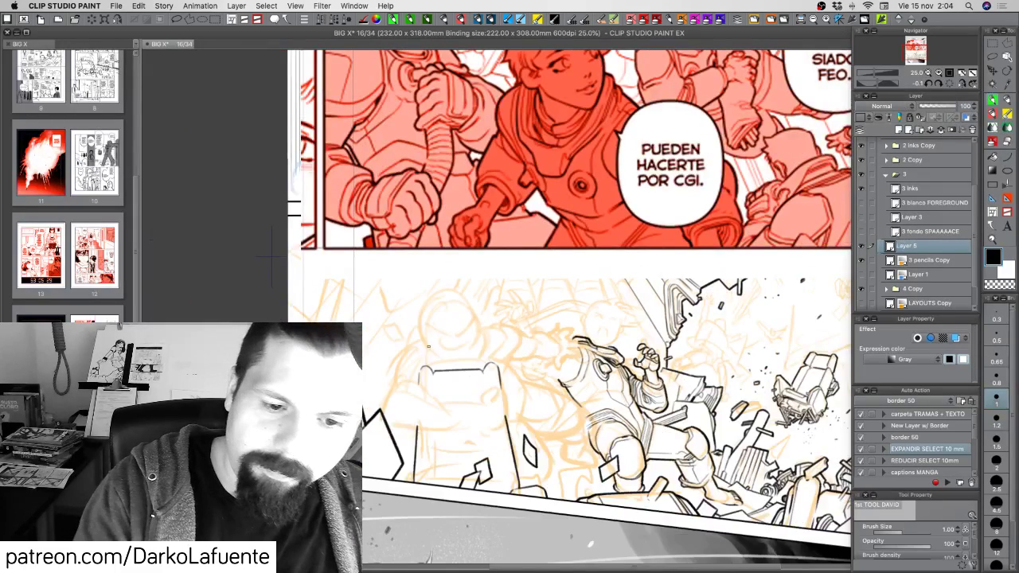
Sketch the left figure's collar, chest edge, and rounded shoulder over the orange pencils on the new layer.
mouse_move(432, 342)
mouse_down()
mouse_move(443, 368)
mouse_move(469, 364)
mouse_up()
mouse_move(476, 331)
mouse_down()
mouse_move(479, 351)
mouse_move(462, 368)
mouse_move(487, 366)
mouse_up()
mouse_move(427, 340)
mouse_down()
mouse_move(437, 371)
mouse_move(408, 343)
mouse_move(416, 359)
mouse_up()
mouse_move(432, 352)
mouse_down()
mouse_move(403, 343)
mouse_move(396, 351)
mouse_move(407, 381)
mouse_up()
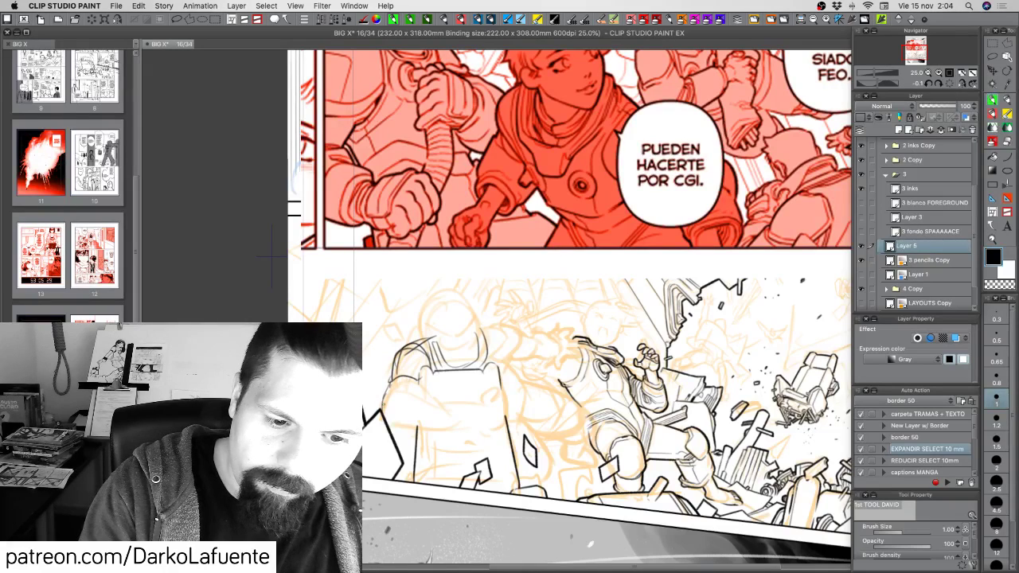
Sketch the left figure's bent forearm across the block, including the elbow edge and the wrist cuff.
mouse_move(408, 382)
mouse_down()
mouse_move(427, 399)
mouse_move(451, 395)
mouse_up()
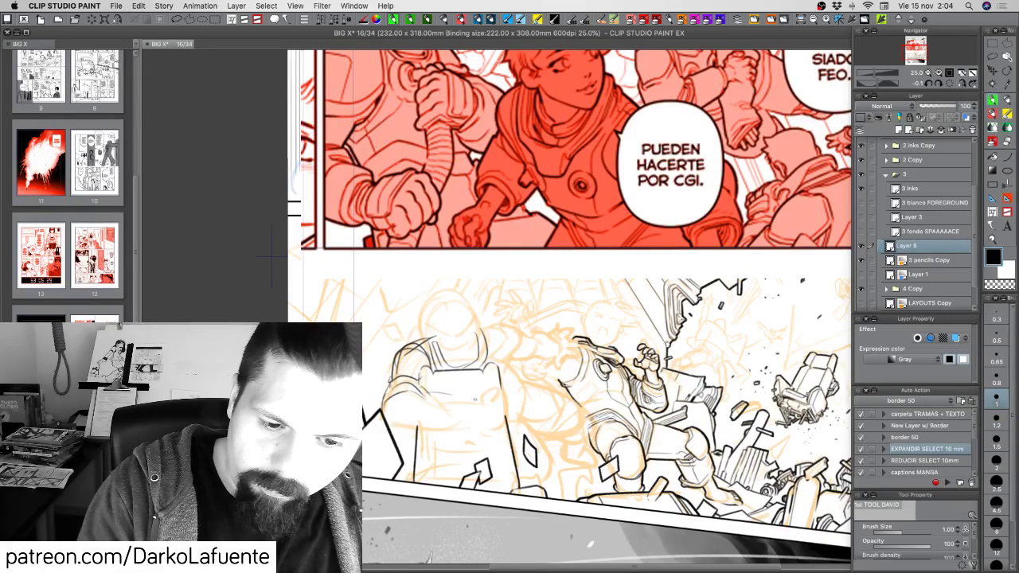
mouse_move(391, 424)
mouse_down()
mouse_move(422, 424)
mouse_move(408, 425)
mouse_up()
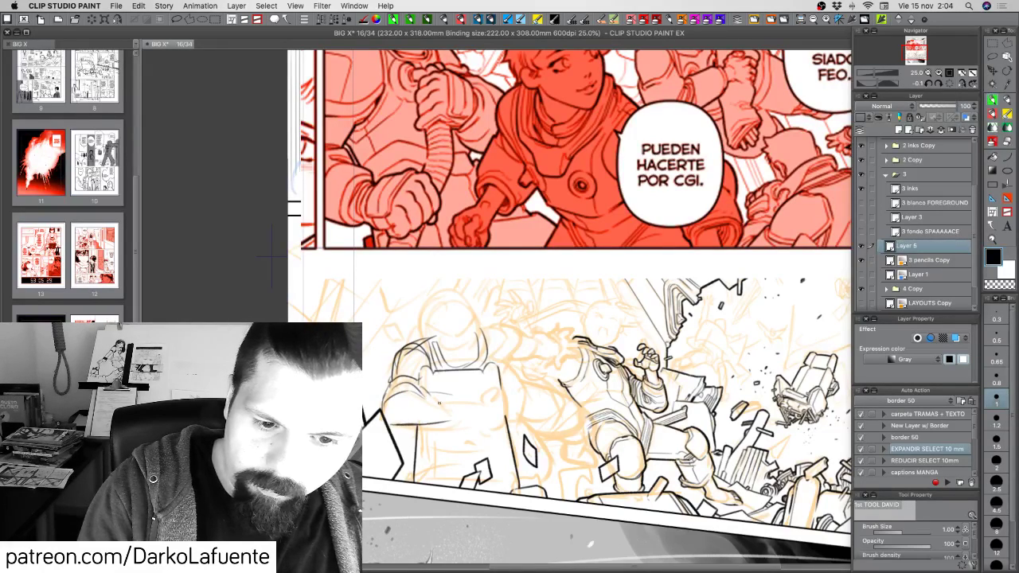
mouse_move(458, 390)
mouse_down()
mouse_move(425, 398)
mouse_move(455, 417)
mouse_up()
mouse_move(451, 390)
mouse_down()
mouse_move(435, 401)
mouse_move(415, 389)
mouse_up()
mouse_move(436, 387)
mouse_down()
mouse_move(418, 390)
mouse_move(455, 408)
mouse_up()
drag(430, 387, 426, 389)
mouse_move(460, 387)
mouse_down()
mouse_move(452, 417)
mouse_move(425, 404)
mouse_move(425, 423)
mouse_move(463, 394)
mouse_move(452, 415)
mouse_up()
Sketch the left figure's clenched fist beyond the wrist cuff, with the knuckles and lower edge of the hand.
mouse_move(476, 391)
mouse_down()
mouse_move(464, 412)
mouse_move(468, 388)
mouse_move(497, 389)
mouse_move(479, 390)
mouse_move(493, 404)
mouse_move(470, 402)
mouse_move(468, 425)
mouse_move(487, 406)
mouse_move(492, 418)
mouse_up()
mouse_move(495, 415)
mouse_down()
mouse_move(486, 428)
mouse_move(471, 414)
mouse_move(447, 423)
mouse_move(468, 425)
mouse_up()
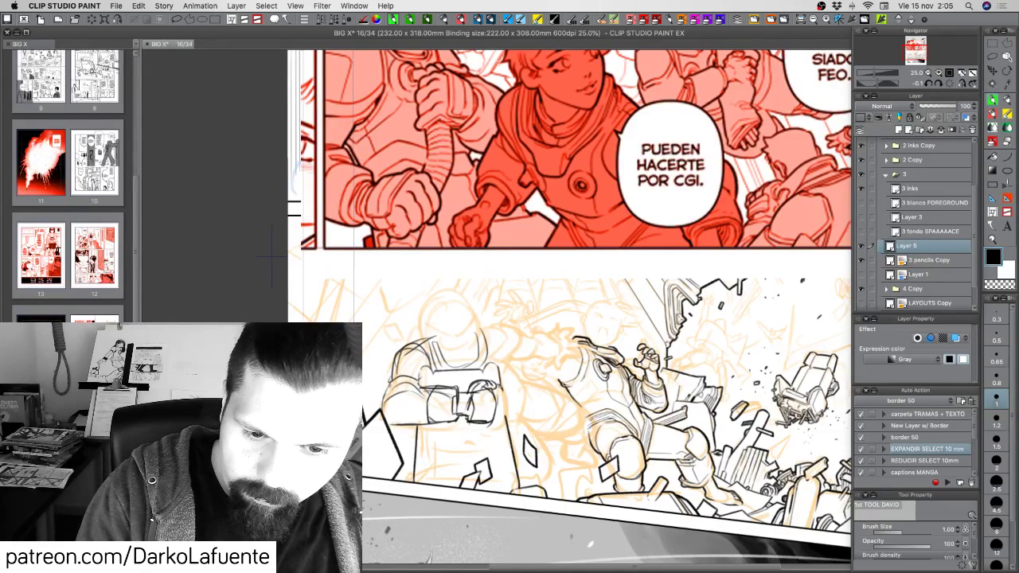
drag(503, 385, 494, 401)
mouse_move(503, 390)
mouse_down()
mouse_move(493, 412)
mouse_move(503, 420)
mouse_up()
mouse_move(504, 418)
mouse_down()
mouse_move(486, 424)
mouse_move(502, 425)
mouse_up()
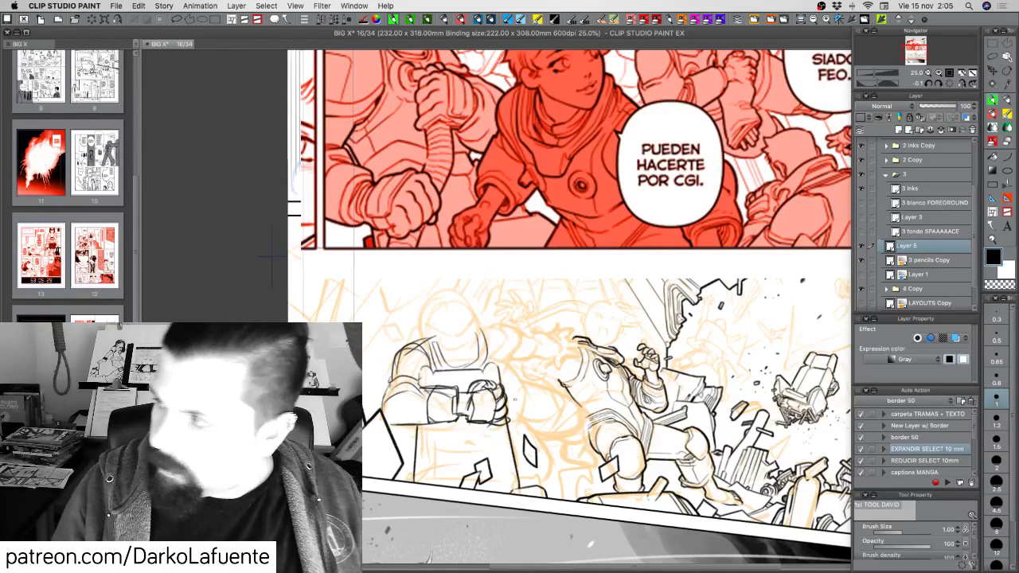
Sketch the left figure's other shoulder and the arm reaching toward the central figure, with bands around the forearm.
mouse_move(422, 342)
mouse_down()
mouse_move(494, 321)
mouse_move(489, 357)
mouse_move(516, 323)
mouse_move(506, 394)
mouse_up()
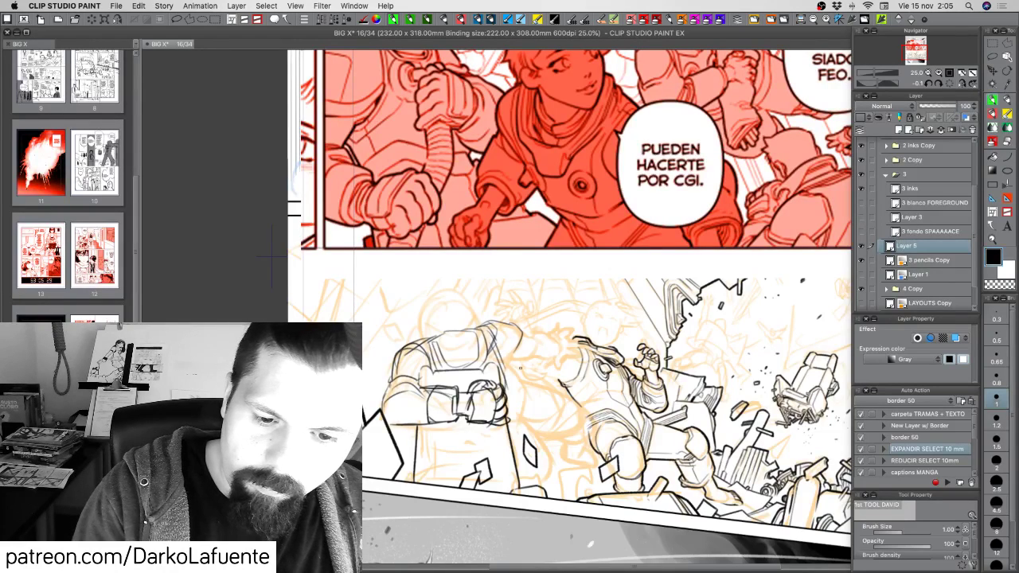
mouse_move(500, 357)
mouse_down()
mouse_move(508, 391)
mouse_move(514, 320)
mouse_move(519, 354)
mouse_move(496, 361)
mouse_move(549, 362)
mouse_move(543, 344)
mouse_up()
drag(541, 341, 546, 360)
mouse_move(548, 336)
mouse_down()
mouse_move(546, 365)
mouse_move(546, 332)
mouse_move(552, 345)
mouse_up()
drag(552, 340, 546, 361)
mouse_move(548, 337)
mouse_down()
mouse_move(544, 363)
mouse_move(557, 340)
mouse_move(543, 363)
mouse_move(560, 352)
mouse_up()
mouse_move(561, 344)
mouse_down()
mouse_move(555, 361)
mouse_move(563, 354)
mouse_up()
mouse_move(563, 352)
mouse_down()
mouse_move(553, 361)
mouse_move(564, 331)
mouse_move(571, 349)
mouse_up()
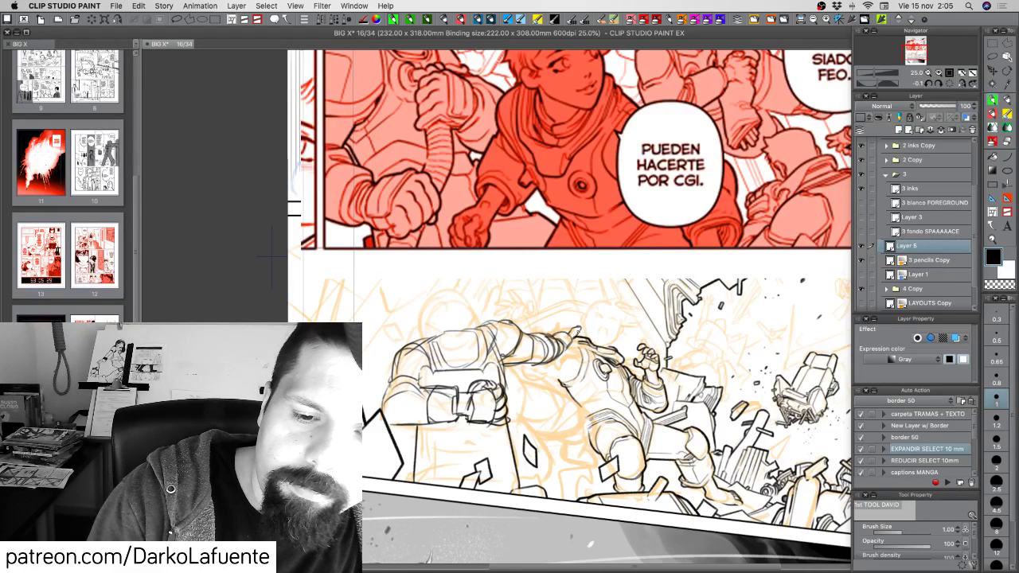
Sketch the reaching hand gripping the central figure's neck area, undo the last stroke, and redraw the line at the wrist.
mouse_move(578, 329)
mouse_down()
mouse_move(572, 355)
mouse_move(555, 360)
mouse_move(574, 354)
mouse_up()
mouse_move(584, 351)
mouse_down()
mouse_move(576, 360)
mouse_move(559, 332)
mouse_up()
mouse_move(571, 323)
mouse_down()
mouse_move(555, 337)
mouse_move(570, 352)
mouse_move(544, 335)
mouse_up()
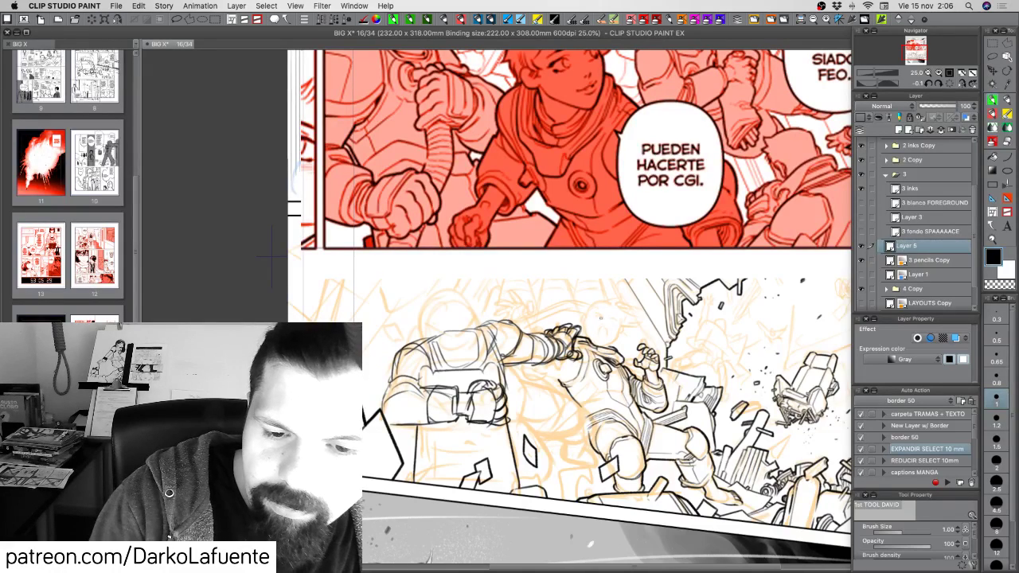
key(super+z)
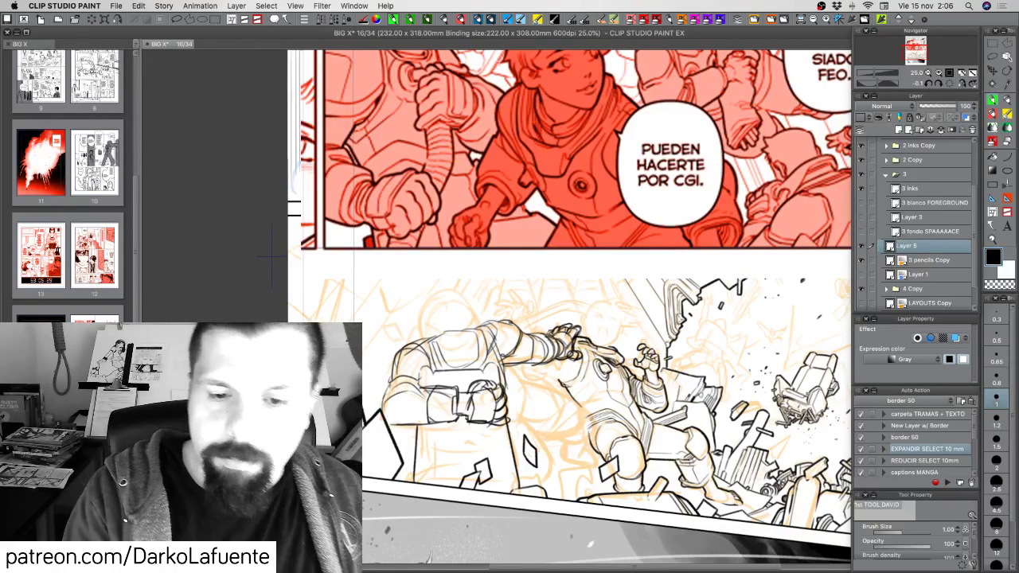
drag(554, 328, 546, 334)
Refine the reaching arm's contour with black and transparent strokes and reinforce the curve of its shoulder.
key(c)
key(c)
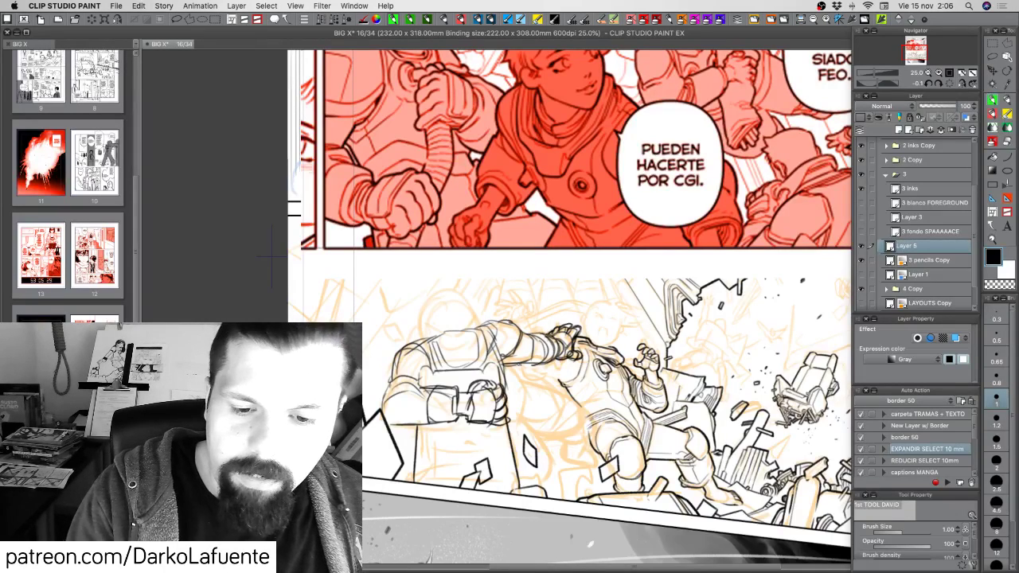
mouse_move(500, 369)
mouse_down()
mouse_move(568, 357)
mouse_move(543, 337)
mouse_up()
drag(532, 334, 552, 340)
key(c)
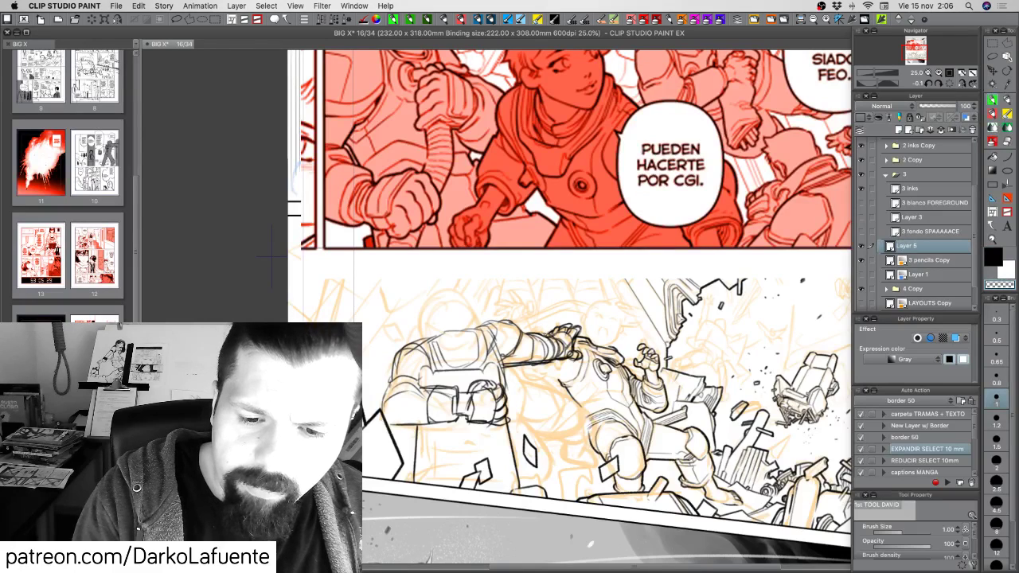
key(c)
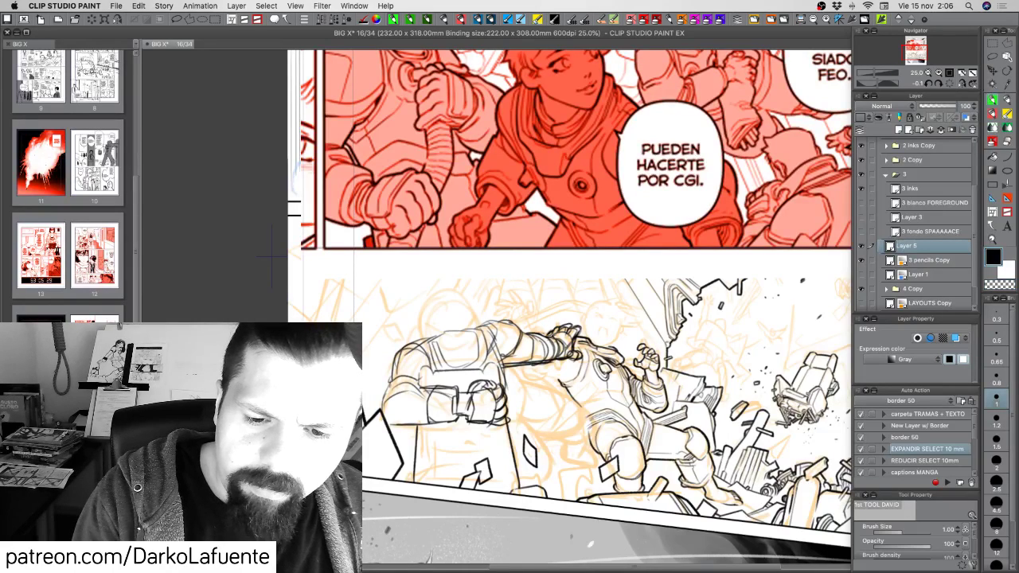
key(c)
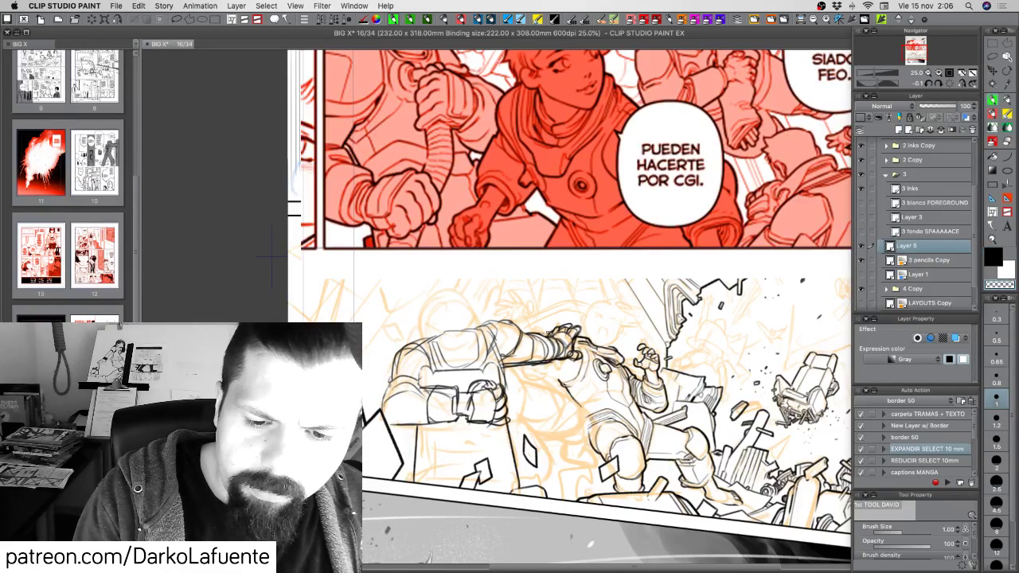
key(c)
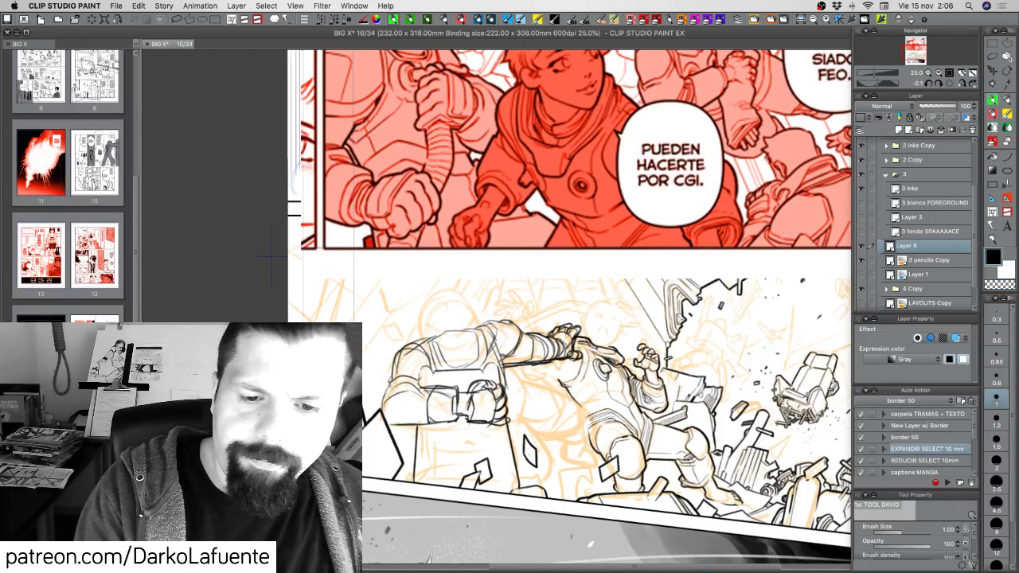
mouse_move(478, 324)
mouse_down()
mouse_move(514, 319)
mouse_move(514, 352)
mouse_move(487, 352)
mouse_move(511, 350)
mouse_up()
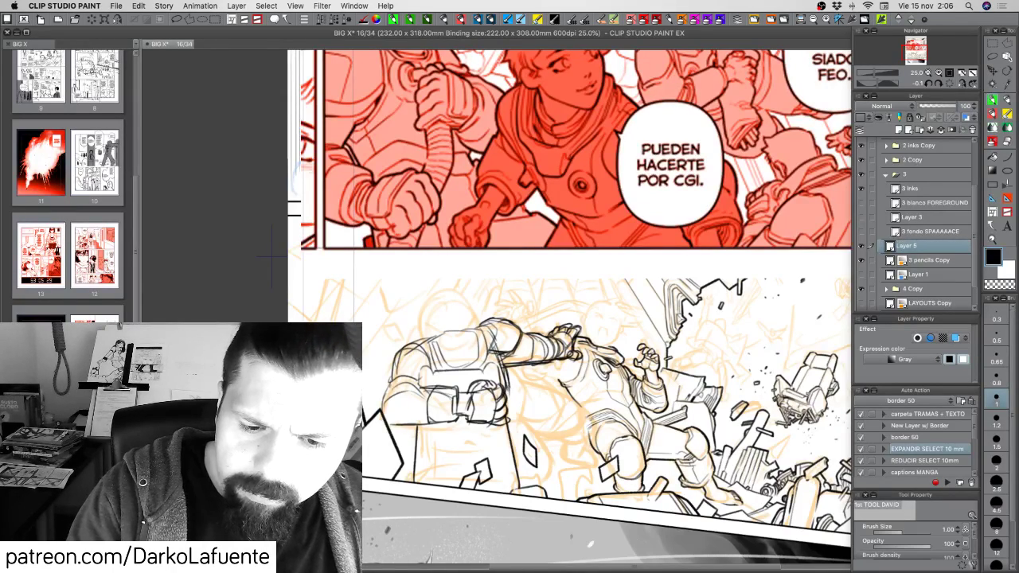
Rotate the canvas and sketch the left figure's torso side running from the reaching arm's shoulder to the waist.
key(shift+space)
mouse_move(510, 383)
mouse_down()
mouse_move(508, 403)
mouse_move(471, 357)
mouse_move(492, 335)
mouse_move(463, 366)
mouse_up()
drag(485, 321, 486, 347)
drag(492, 326, 472, 385)
drag(482, 371, 471, 390)
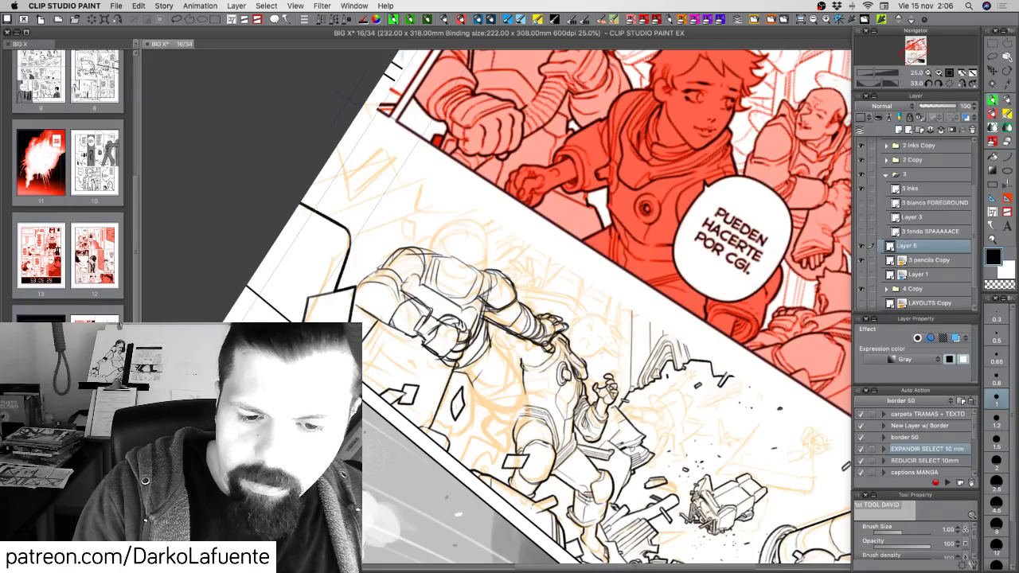
drag(492, 344, 468, 389)
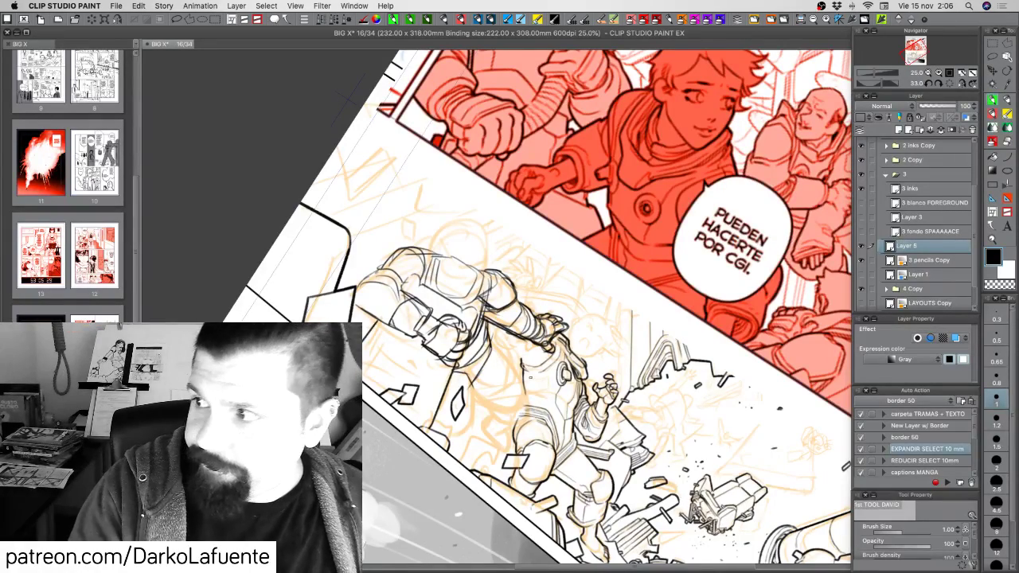
Rotate the canvas further and sketch the left figure's waist, upper thigh, and bent knee beside the central figure.
key(shift+space)
drag(546, 437, 514, 428)
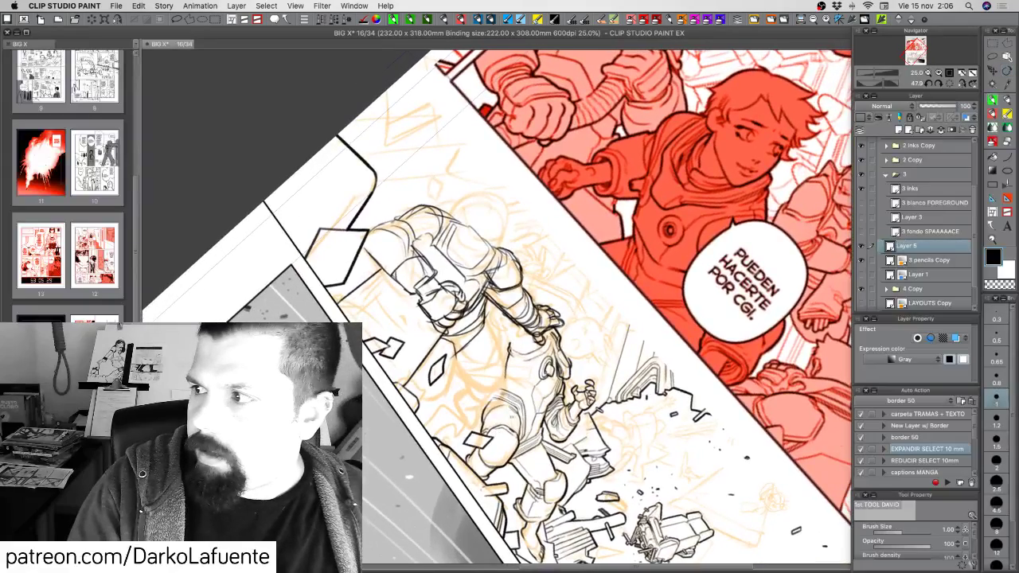
mouse_move(441, 340)
mouse_down()
mouse_move(454, 371)
mouse_move(460, 358)
mouse_move(451, 355)
mouse_move(487, 323)
mouse_move(463, 377)
mouse_move(449, 371)
mouse_move(465, 380)
mouse_move(457, 361)
mouse_move(467, 390)
mouse_up()
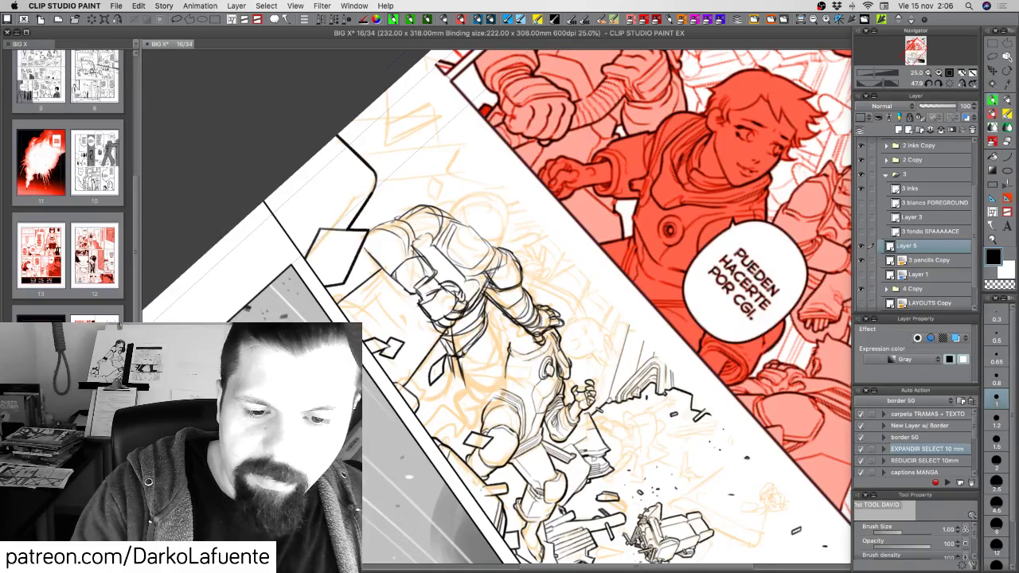
mouse_move(484, 317)
mouse_down()
mouse_move(502, 374)
mouse_move(475, 393)
mouse_move(498, 378)
mouse_move(504, 403)
mouse_move(483, 411)
mouse_up()
drag(485, 412, 504, 402)
drag(496, 401, 505, 411)
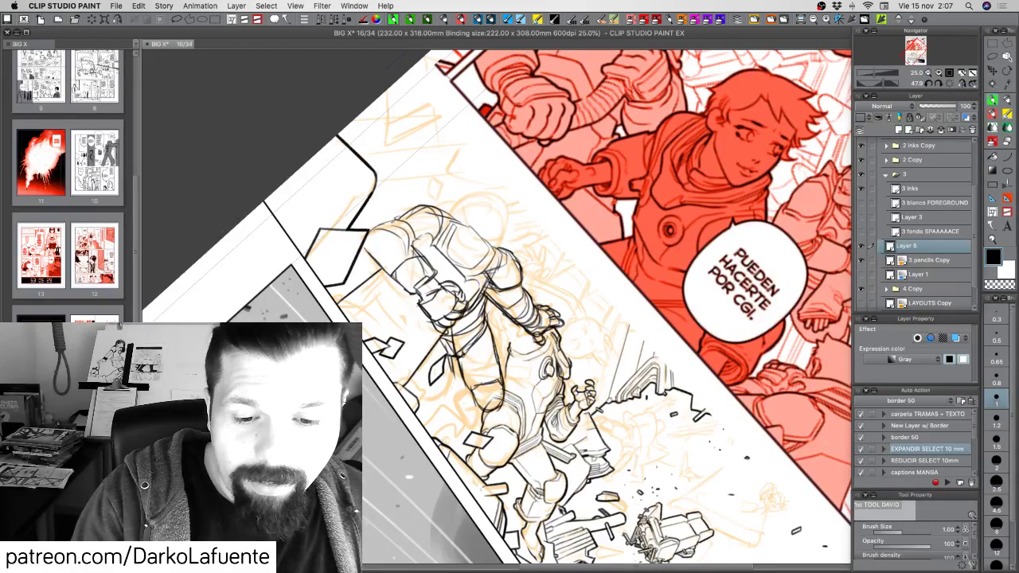
drag(499, 353, 497, 370)
Adjust the canvas rotation and sketch the left figure's second thigh and knee next to the panel's lower border.
key(r)
mouse_move(571, 398)
mouse_down()
mouse_move(649, 367)
mouse_move(619, 391)
mouse_move(576, 402)
mouse_up()
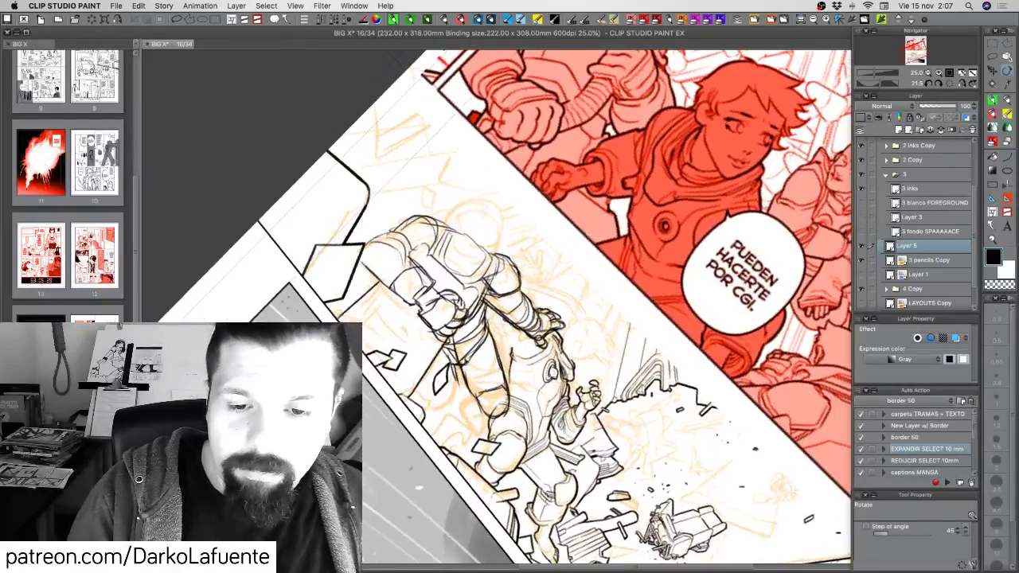
mouse_move(425, 386)
mouse_down()
mouse_move(415, 407)
mouse_move(460, 393)
mouse_up()
drag(460, 387, 447, 409)
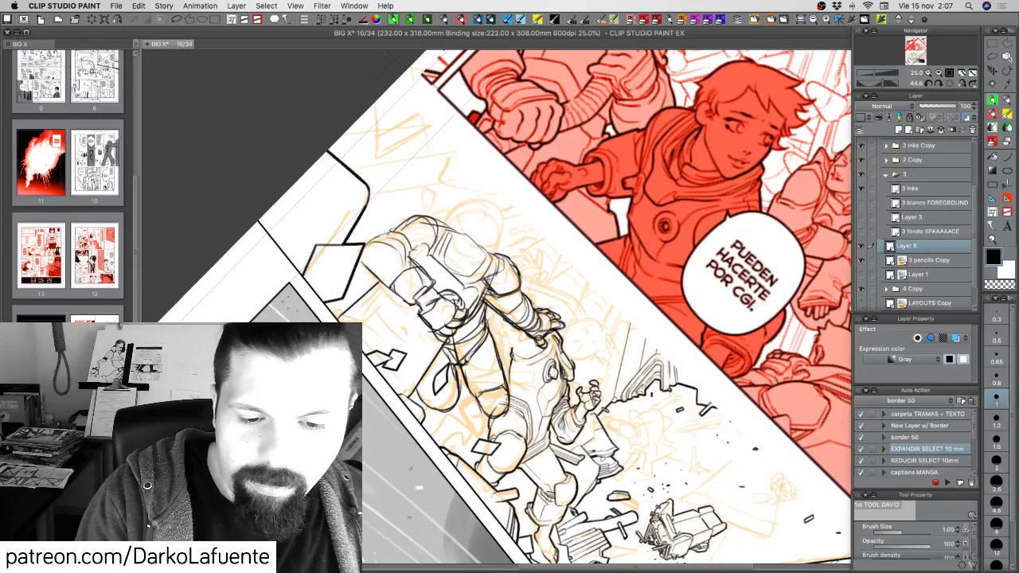
drag(454, 368, 459, 389)
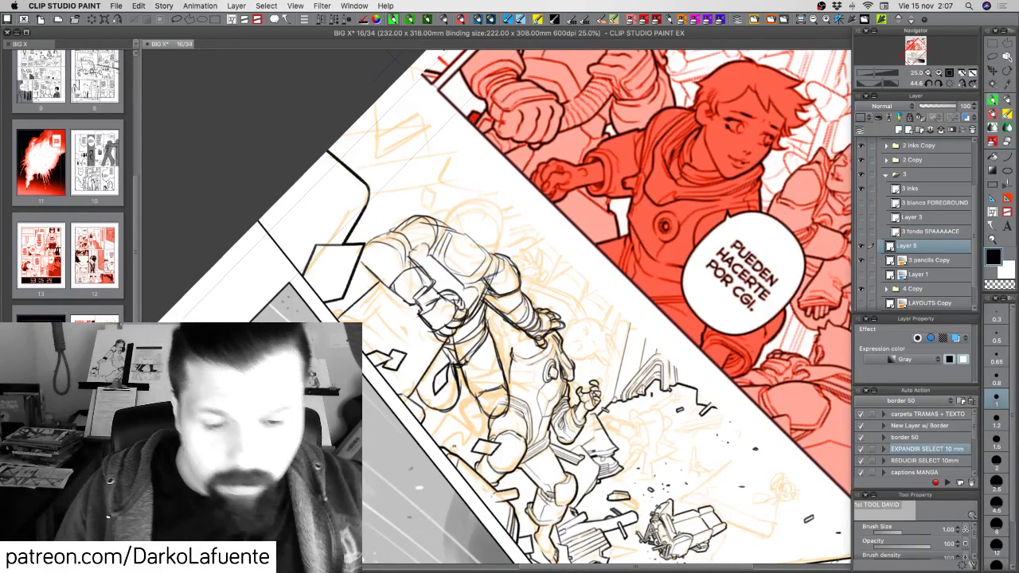
Sketch the rounded contours of the left figure's lower leg below the second knee.
mouse_move(429, 386)
mouse_down()
mouse_move(421, 404)
mouse_move(462, 398)
mouse_move(453, 423)
mouse_move(470, 425)
mouse_up()
mouse_move(457, 371)
mouse_down()
mouse_move(476, 417)
mouse_move(459, 429)
mouse_move(475, 421)
mouse_up()
drag(468, 389, 476, 423)
mouse_move(450, 419)
mouse_down()
mouse_move(476, 409)
mouse_move(475, 426)
mouse_up()
drag(451, 420, 465, 429)
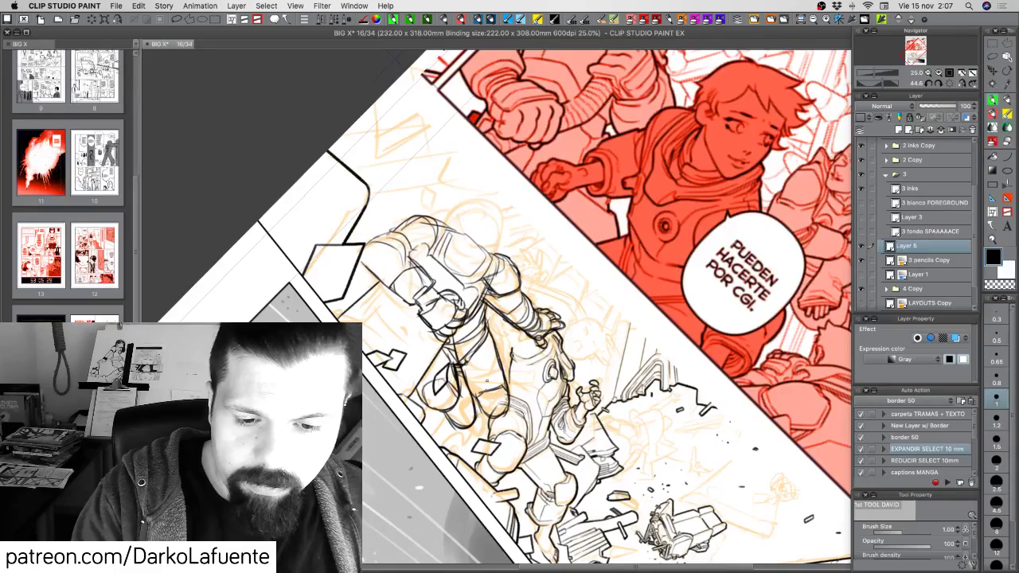
Rotate the canvas and build up the left figure's knees and lower legs with long curved strokes.
drag(569, 425, 523, 442)
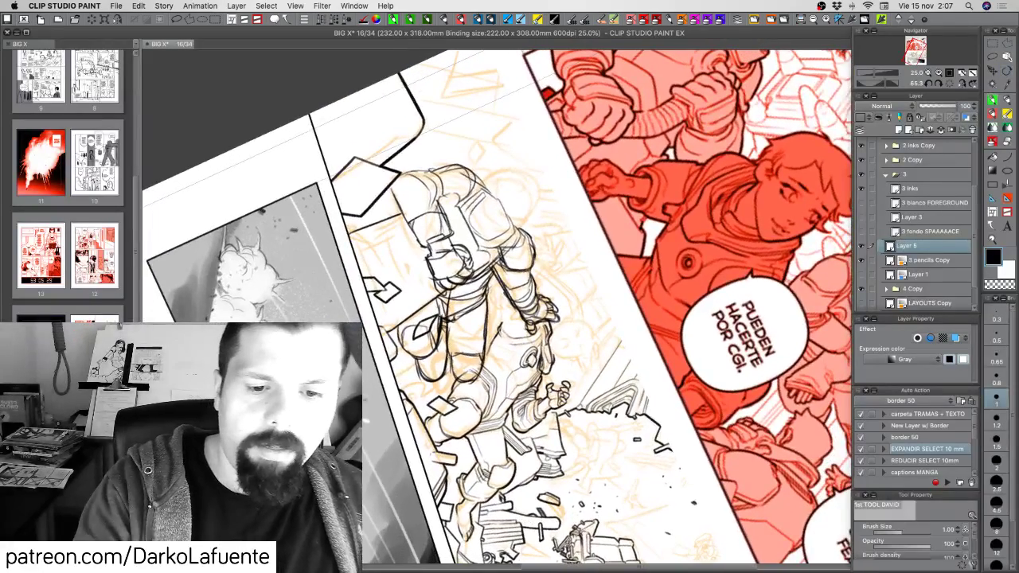
drag(449, 351, 448, 366)
drag(448, 358, 463, 387)
drag(454, 379, 485, 388)
mouse_move(495, 337)
mouse_down()
mouse_move(471, 388)
mouse_move(479, 385)
mouse_up()
mouse_move(496, 366)
mouse_down()
mouse_move(461, 385)
mouse_move(493, 406)
mouse_move(502, 392)
mouse_move(487, 407)
mouse_move(502, 403)
mouse_up()
mouse_move(500, 358)
mouse_down()
mouse_move(507, 408)
mouse_move(477, 405)
mouse_up()
mouse_move(501, 391)
mouse_down()
mouse_move(480, 403)
mouse_move(600, 426)
mouse_move(626, 418)
mouse_move(664, 338)
mouse_up()
Turn the canvas to follow the legs, add strokes around the knees and thighs, and return the page to upright.
key(r)
mouse_move(619, 390)
mouse_down()
mouse_move(646, 371)
mouse_move(678, 370)
mouse_move(658, 402)
mouse_up()
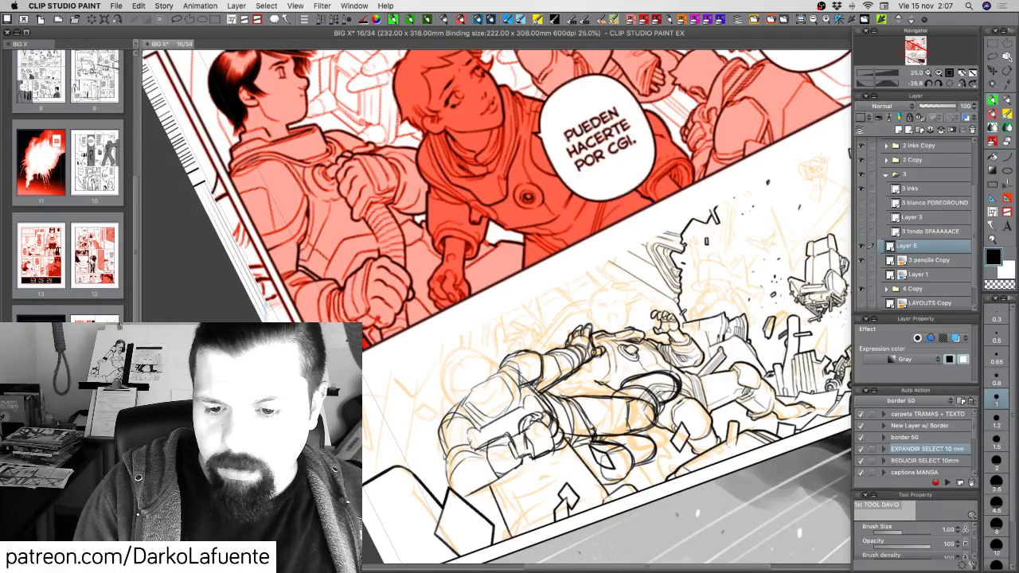
mouse_move(677, 370)
mouse_down()
mouse_move(619, 382)
mouse_move(606, 399)
mouse_move(627, 399)
mouse_up()
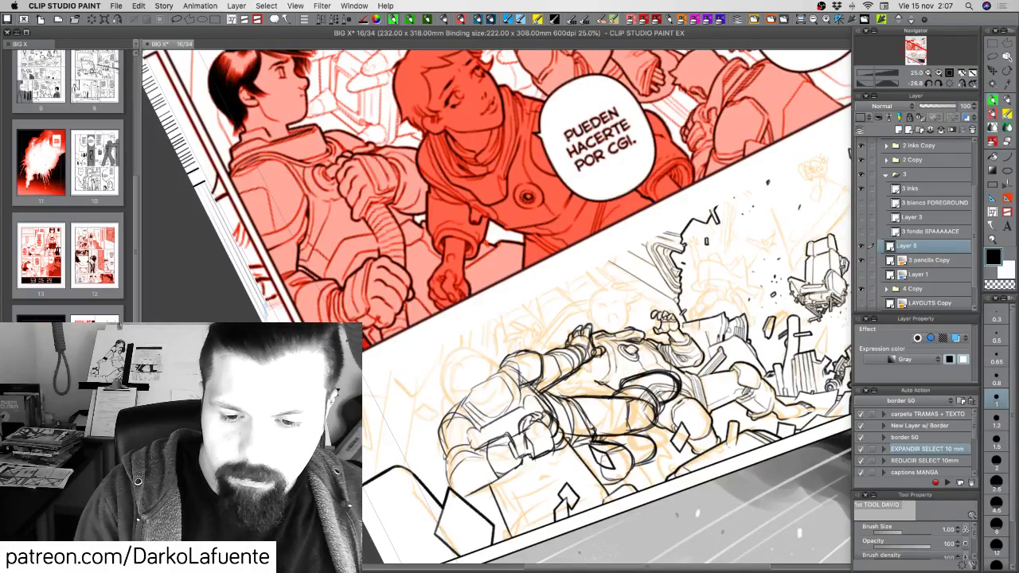
mouse_move(591, 435)
mouse_down()
mouse_move(635, 433)
mouse_move(656, 421)
mouse_move(634, 426)
mouse_move(637, 439)
mouse_move(587, 475)
mouse_move(552, 474)
mouse_move(635, 441)
mouse_up()
key(r)
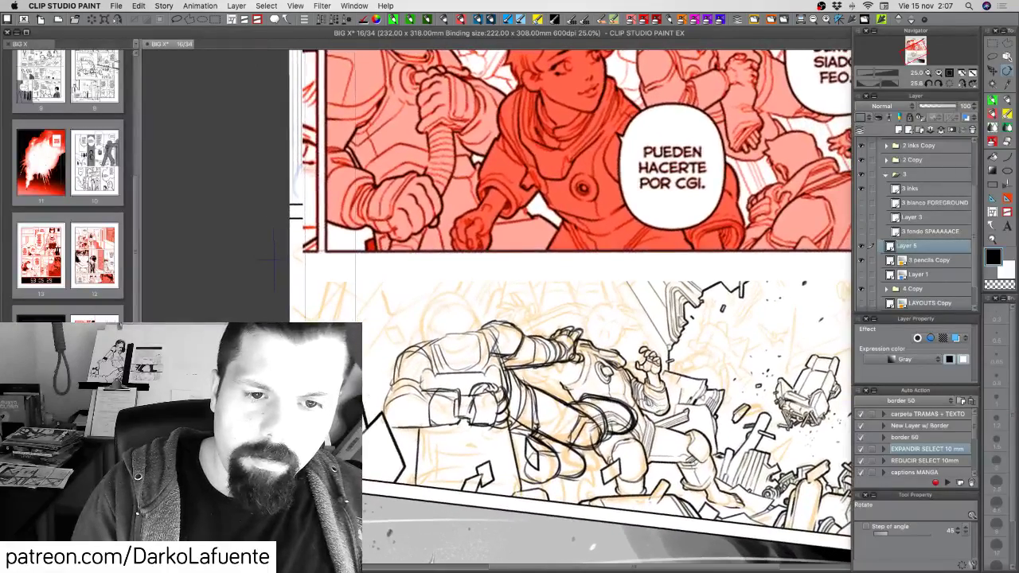
key(p)
mouse_move(505, 407)
mouse_down()
mouse_move(547, 396)
mouse_move(559, 378)
mouse_move(540, 397)
mouse_move(568, 386)
mouse_up()
drag(579, 376, 554, 402)
key(super+z)
key(super+z)
key(super+z)
key(super+z)
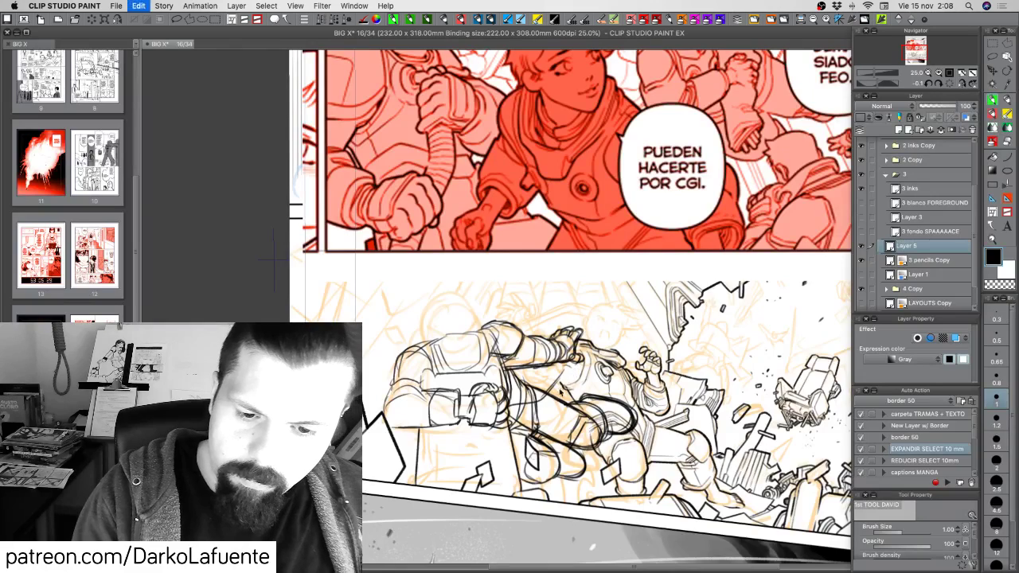
Sketch the left figure's waist and hip lines between the fist and the reaching arm with short strokes.
mouse_move(542, 367)
mouse_down()
mouse_move(506, 411)
mouse_move(548, 404)
mouse_move(510, 427)
mouse_up()
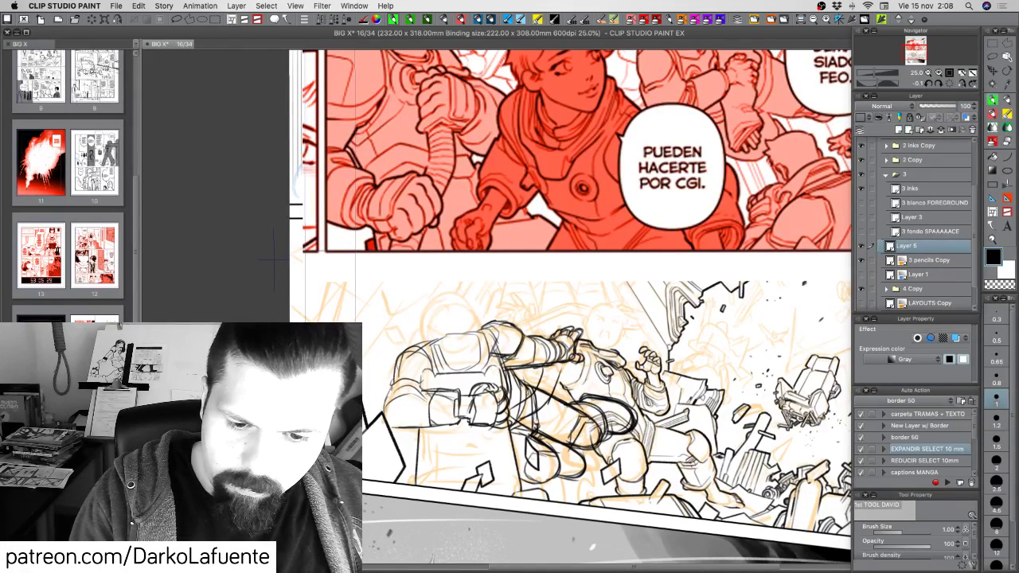
drag(531, 393, 510, 404)
drag(529, 395, 509, 405)
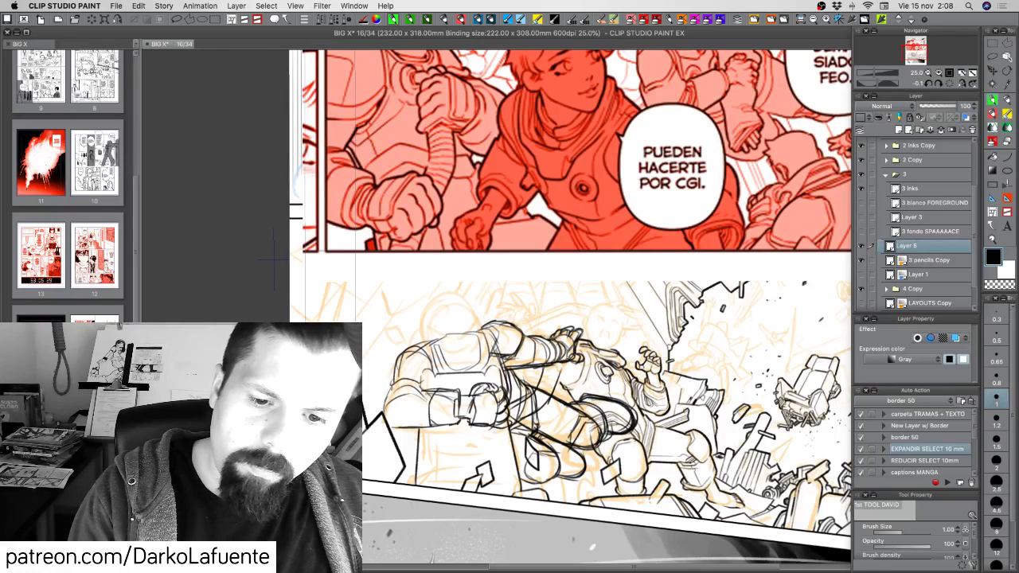
drag(564, 365, 555, 376)
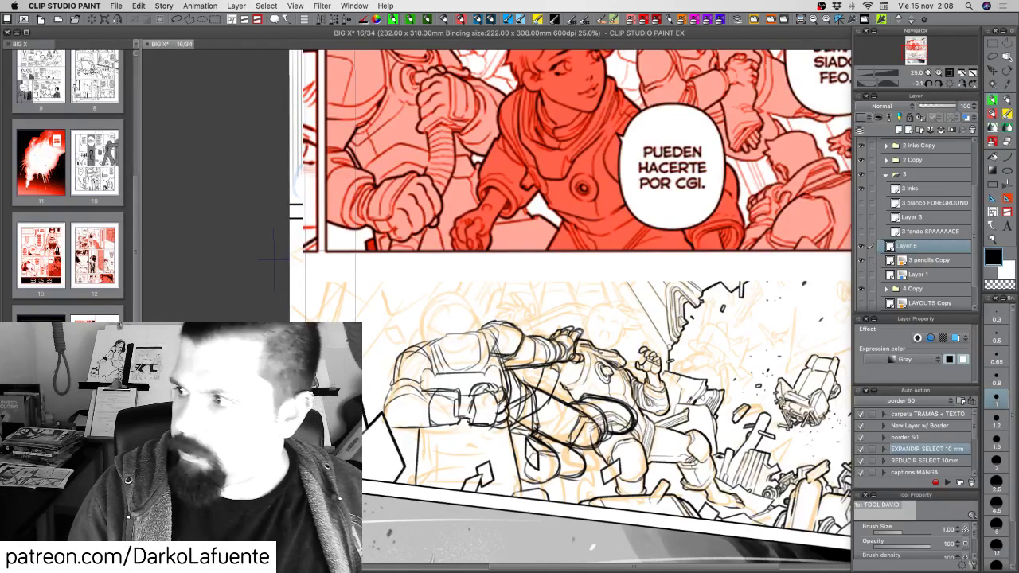
Sketch the left figure's head above the collar, with the jaw, face contour, and hair swept to one side.
mouse_move(576, 360)
mouse_down()
mouse_move(597, 377)
mouse_move(598, 433)
mouse_move(610, 454)
mouse_up()
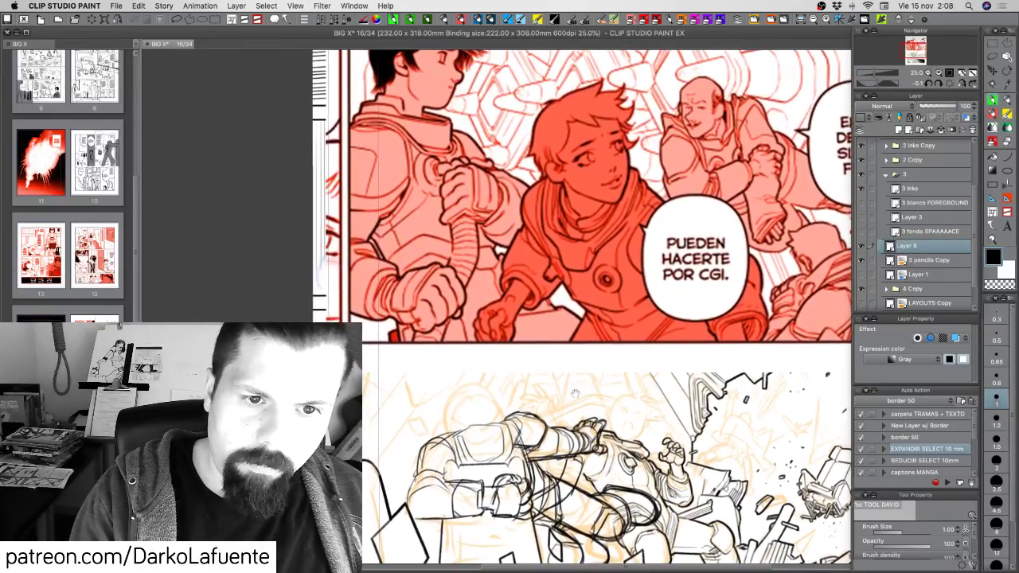
mouse_move(467, 433)
mouse_down()
mouse_move(474, 453)
mouse_move(495, 426)
mouse_up()
drag(463, 444, 487, 423)
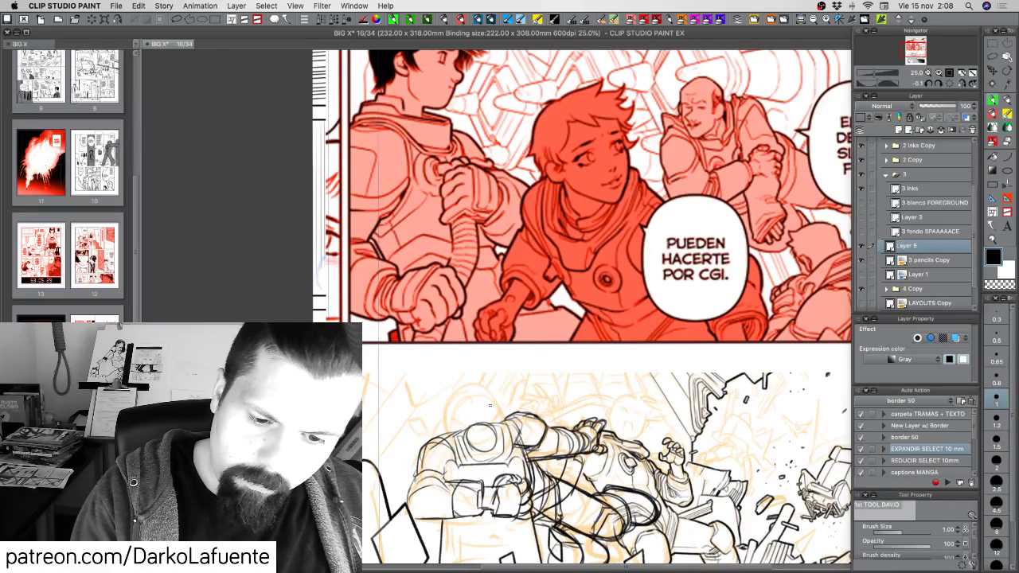
mouse_move(469, 384)
mouse_down()
mouse_move(457, 433)
mouse_move(488, 382)
mouse_move(457, 429)
mouse_move(540, 389)
mouse_move(528, 383)
mouse_move(549, 385)
mouse_move(453, 420)
mouse_move(470, 413)
mouse_move(504, 430)
mouse_up()
mouse_move(503, 399)
mouse_down()
mouse_move(475, 446)
mouse_move(484, 448)
mouse_up()
drag(472, 439, 503, 446)
drag(506, 400, 509, 423)
mouse_move(505, 405)
mouse_down()
mouse_move(509, 437)
mouse_move(487, 448)
mouse_move(493, 439)
mouse_up()
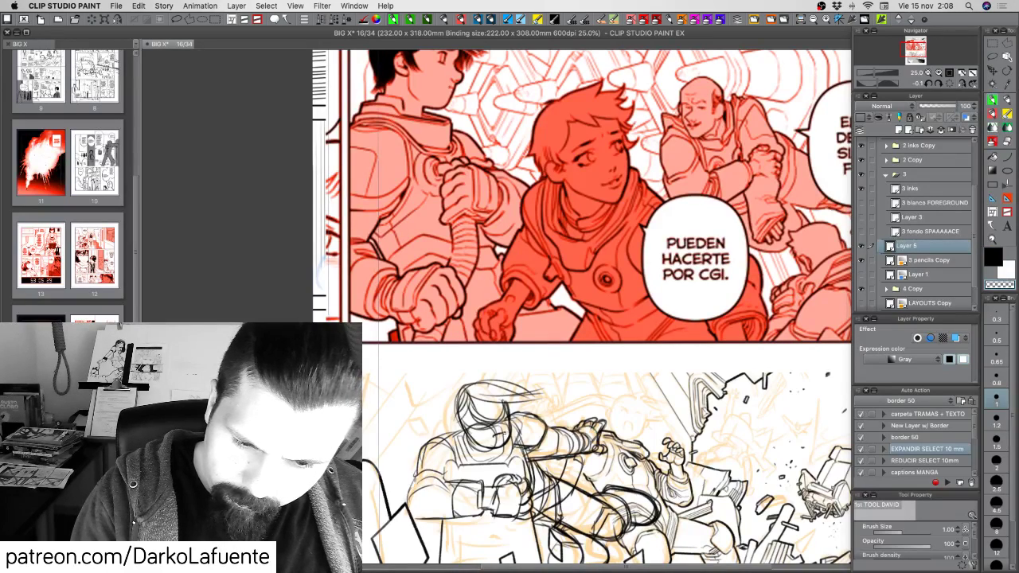
Sketch the left figure's windswept hair, with loose strands flying off the head and strokes around the back of the skull.
drag(470, 420, 455, 438)
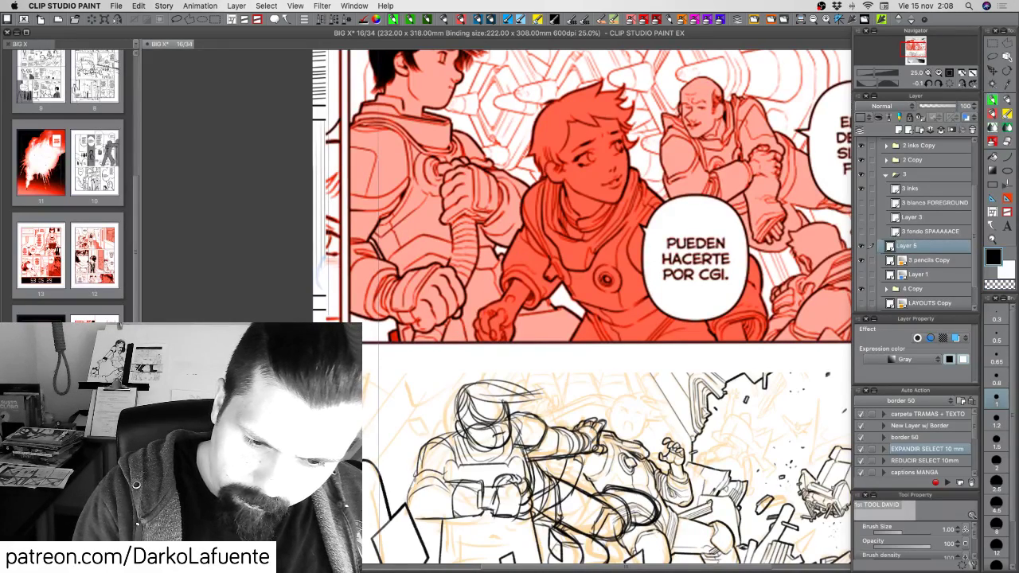
mouse_move(514, 406)
mouse_down()
mouse_move(504, 424)
mouse_move(531, 412)
mouse_move(534, 378)
mouse_up()
mouse_move(535, 378)
mouse_down()
mouse_move(538, 409)
mouse_move(539, 374)
mouse_move(558, 384)
mouse_up()
drag(539, 388, 559, 376)
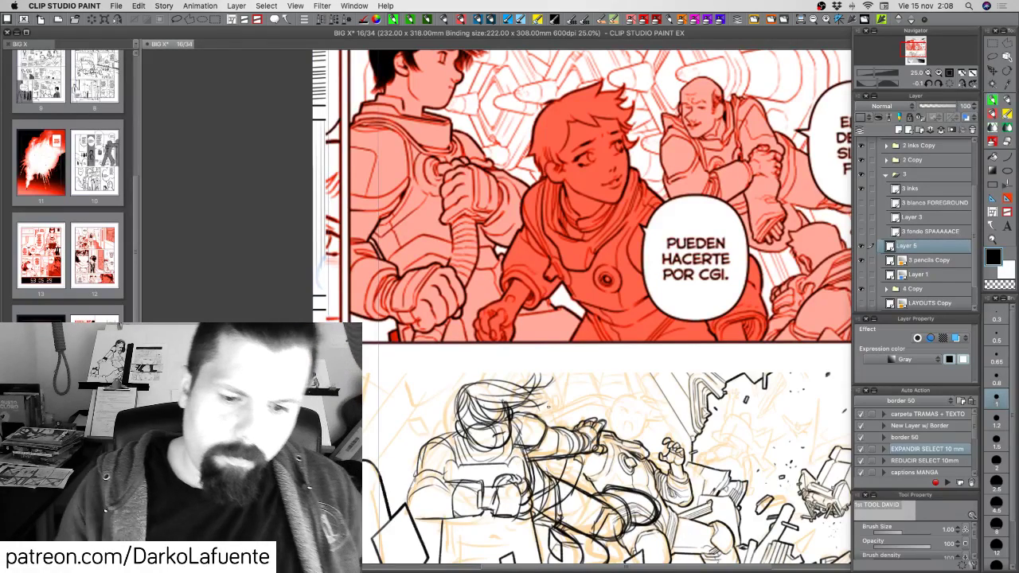
mouse_move(476, 383)
mouse_down()
mouse_move(486, 378)
mouse_move(456, 403)
mouse_up()
mouse_move(457, 393)
mouse_down()
mouse_move(500, 374)
mouse_move(522, 379)
mouse_move(452, 421)
mouse_up()
drag(465, 387, 452, 406)
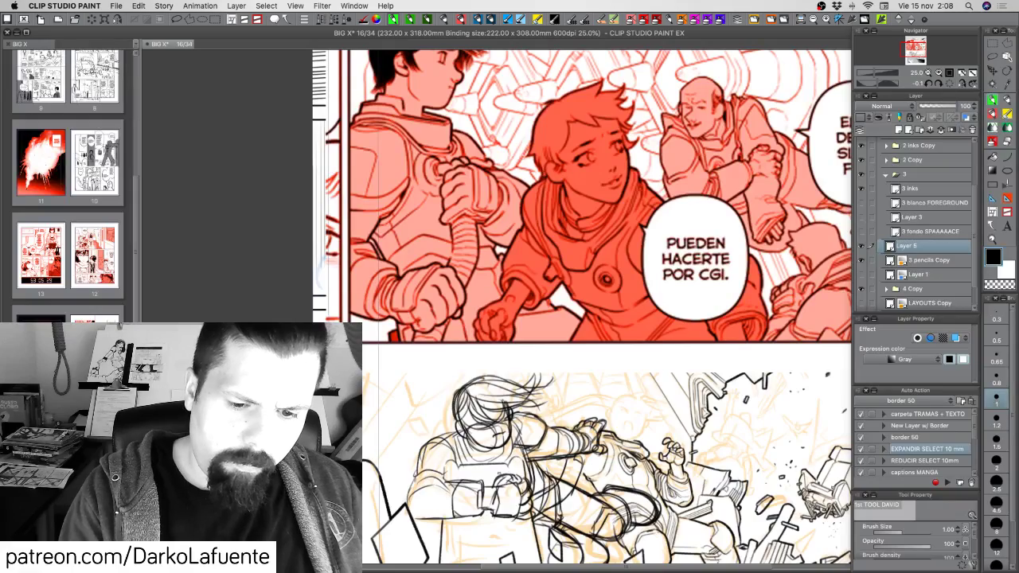
Turn the canvas to follow the left figure's bent near arm and redraw the long edges of its forearm.
drag(761, 561, 674, 442)
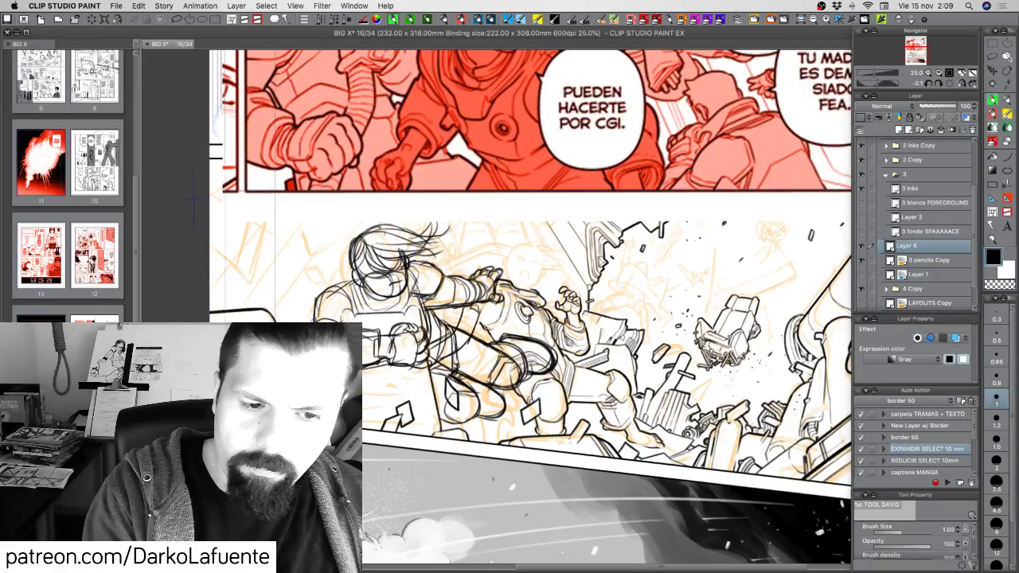
drag(420, 462, 537, 425)
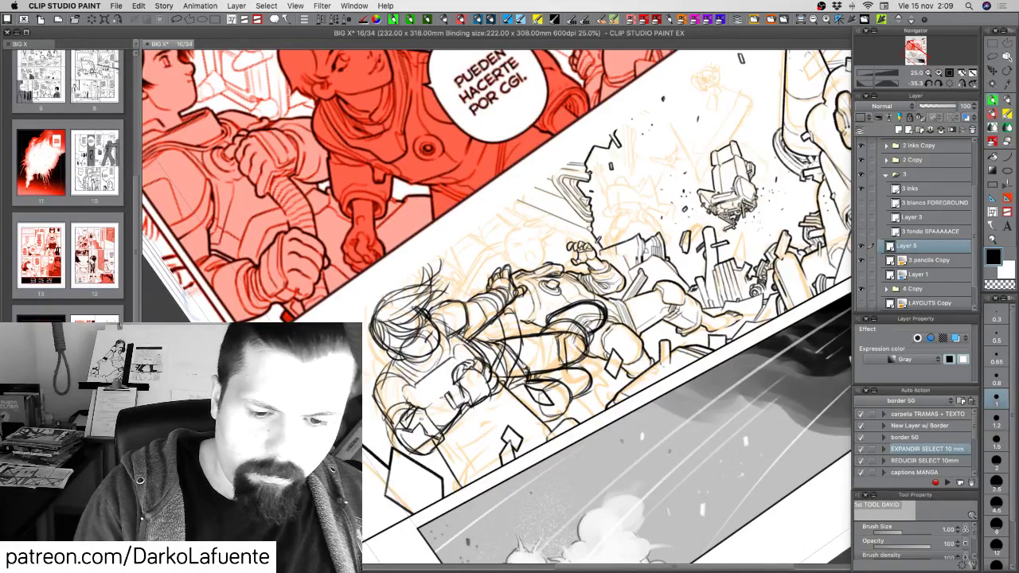
key(r)
double_click(482, 471)
mouse_move(393, 359)
mouse_down()
mouse_move(439, 406)
mouse_move(561, 452)
mouse_move(556, 487)
mouse_up()
key(p)
drag(554, 445, 554, 489)
drag(556, 487, 544, 496)
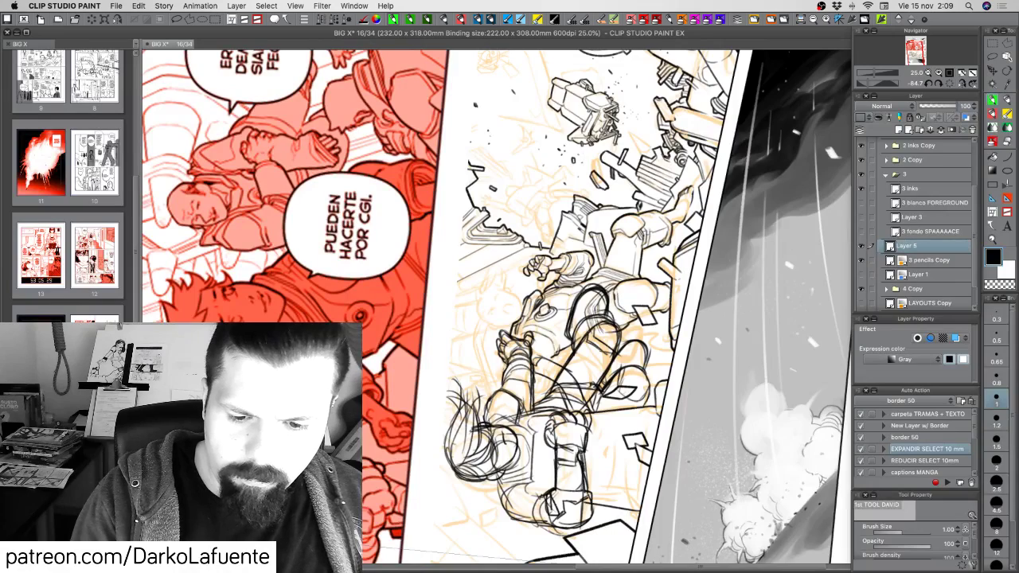
key(c)
drag(587, 457, 583, 483)
mouse_move(571, 449)
mouse_down()
mouse_move(559, 449)
mouse_move(585, 449)
mouse_move(557, 462)
mouse_move(556, 478)
mouse_up()
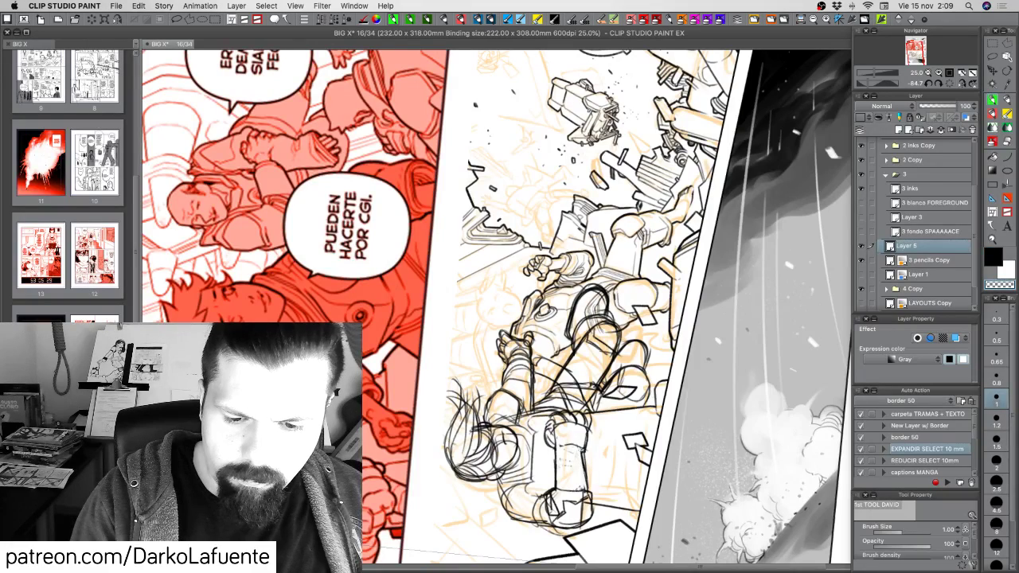
Refine the near forearm between fist and elbow, alternating between drawing and erasing to clean up its contours.
drag(584, 433, 589, 495)
key(c)
key(c)
key(c)
mouse_move(585, 468)
mouse_down()
mouse_move(590, 495)
mouse_move(613, 427)
mouse_up()
key(c)
key(c)
key(c)
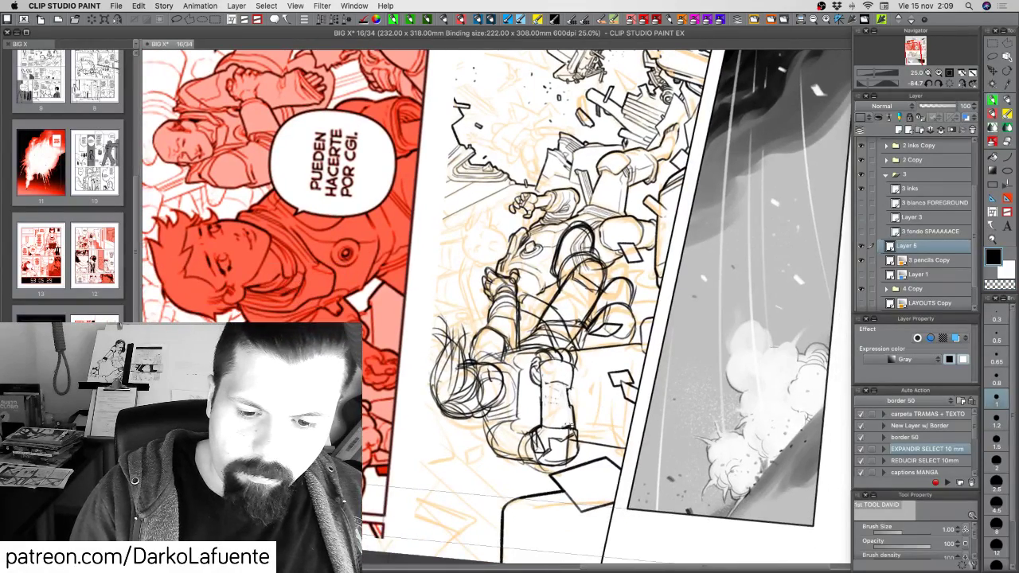
key(c)
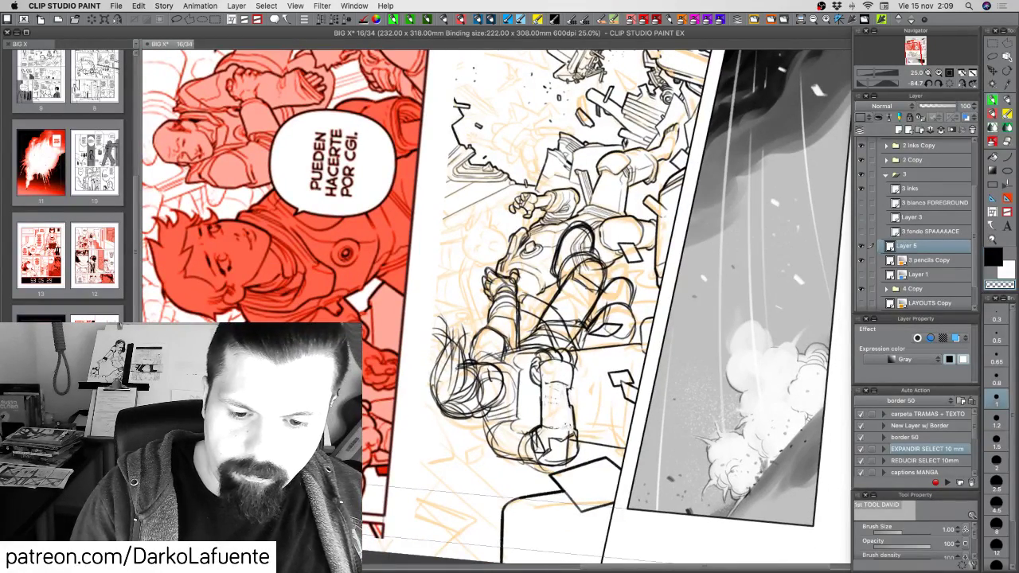
Return the page to nearly upright, then erase and redraw the left figure's near shoulder and upper arm with rounded strokes.
mouse_move(546, 430)
mouse_down()
mouse_move(557, 427)
mouse_move(527, 435)
mouse_move(466, 372)
mouse_move(418, 360)
mouse_up()
key(r)
key(space)
drag(557, 410, 567, 455)
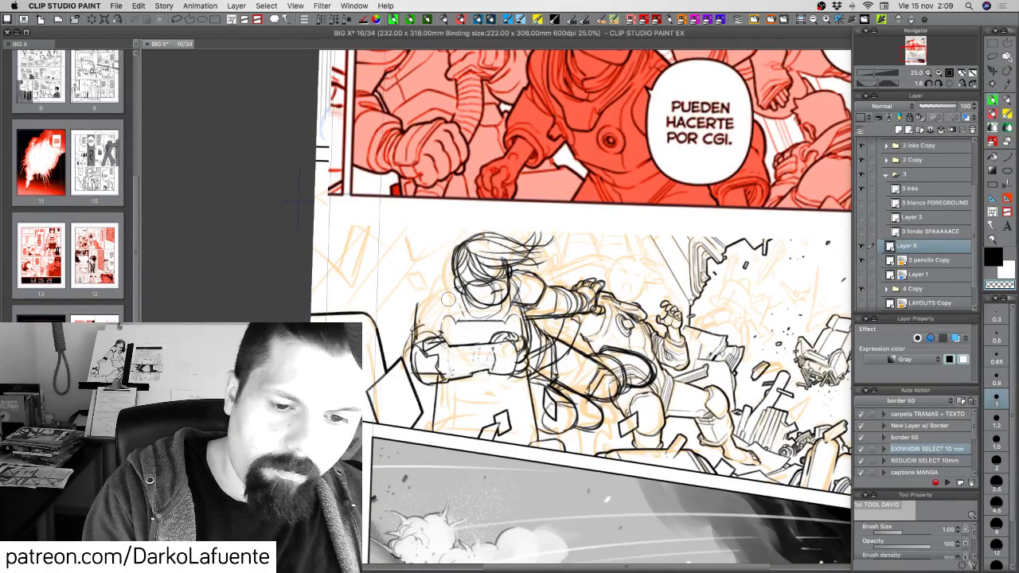
key(c)
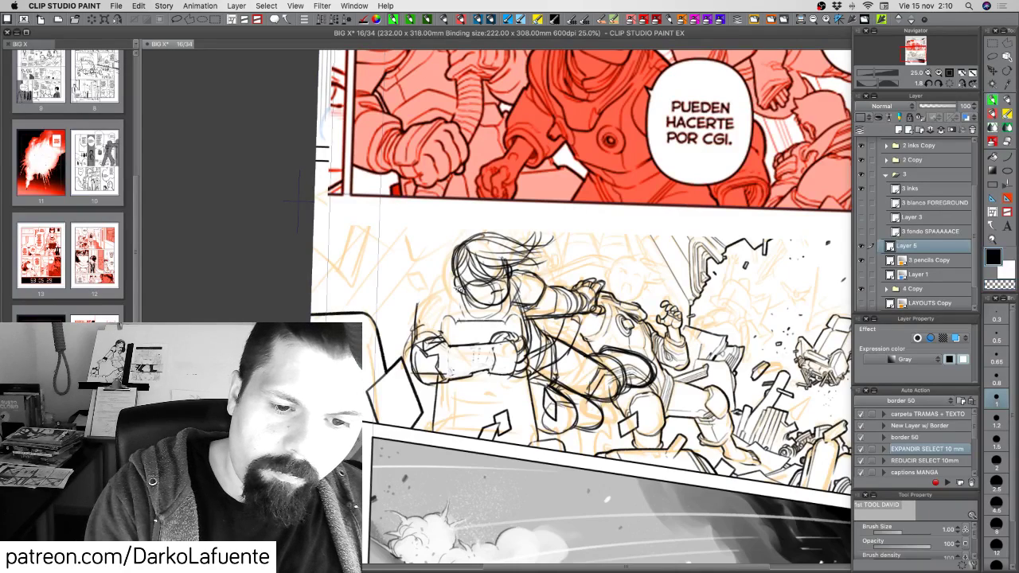
drag(462, 284, 417, 325)
mouse_move(450, 286)
mouse_down()
mouse_move(465, 303)
mouse_move(457, 324)
mouse_up()
drag(429, 308, 409, 342)
drag(428, 327, 449, 318)
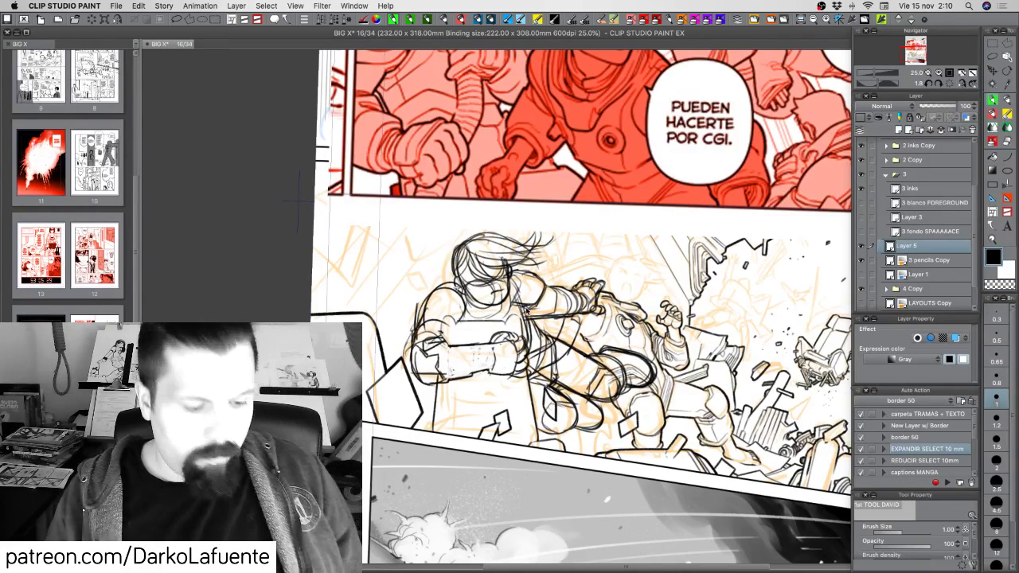
Save the page and return to the drawing workspace.
key(super+s)
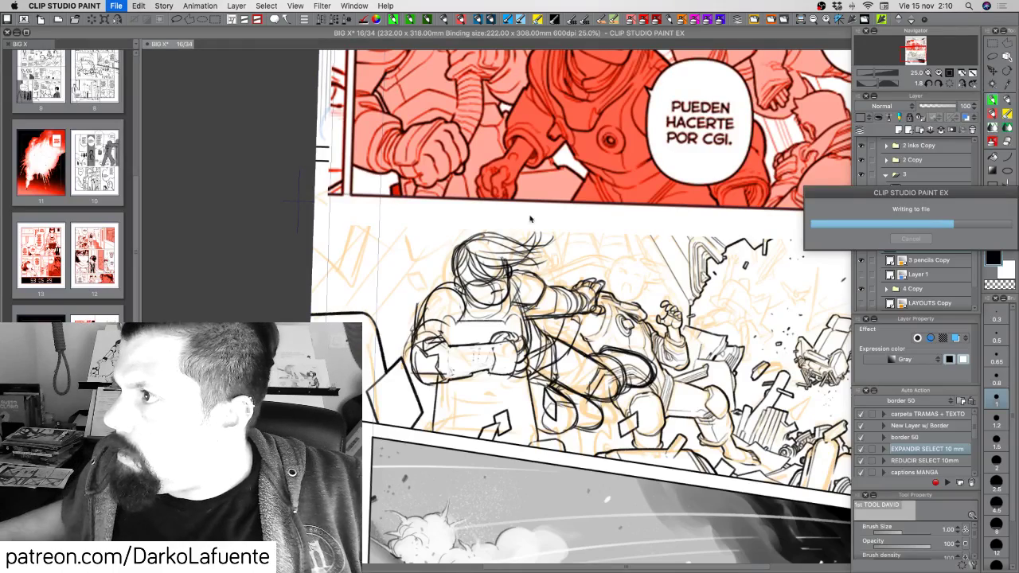
key(super+Tab)
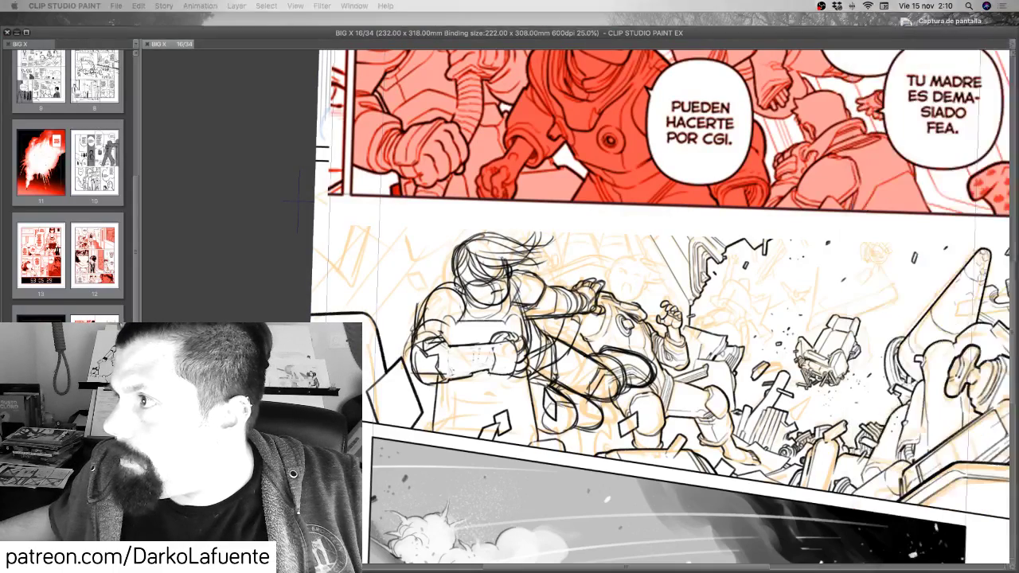
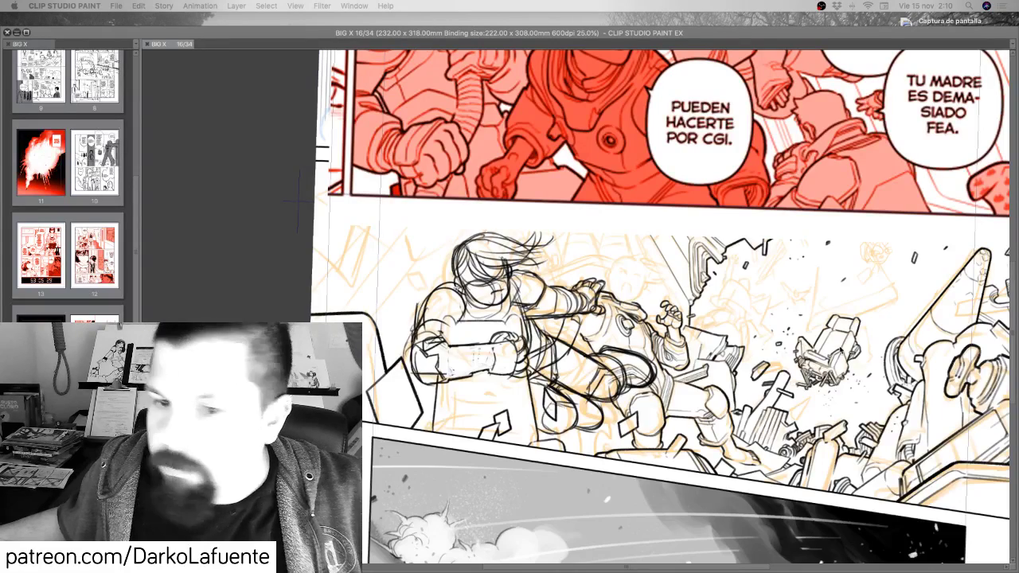
key(Tab)
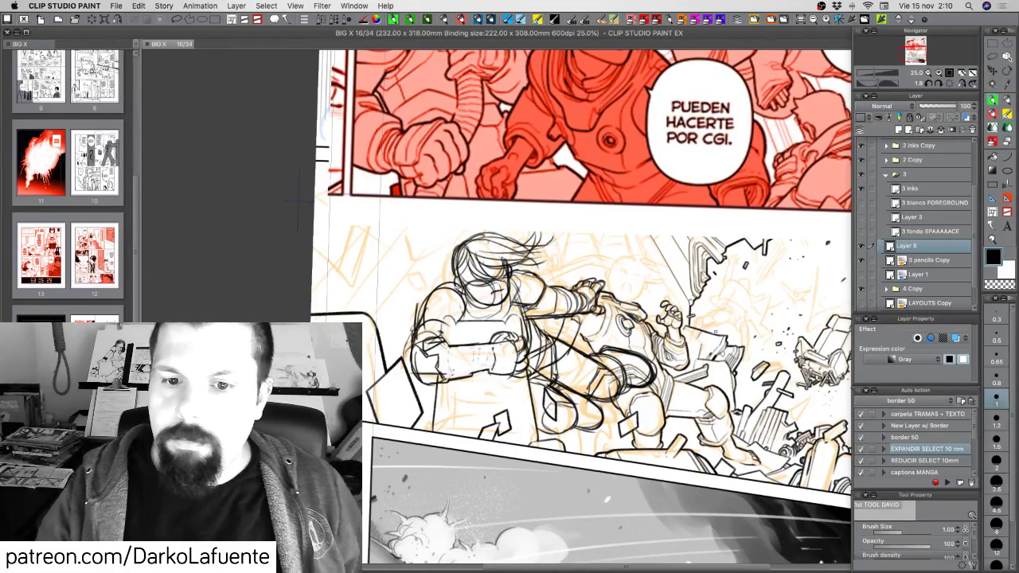
Tilt the canvas slightly and sketch a raised clenched fist just beyond the left figure's flying hair.
scroll(604, 358, right, 5)
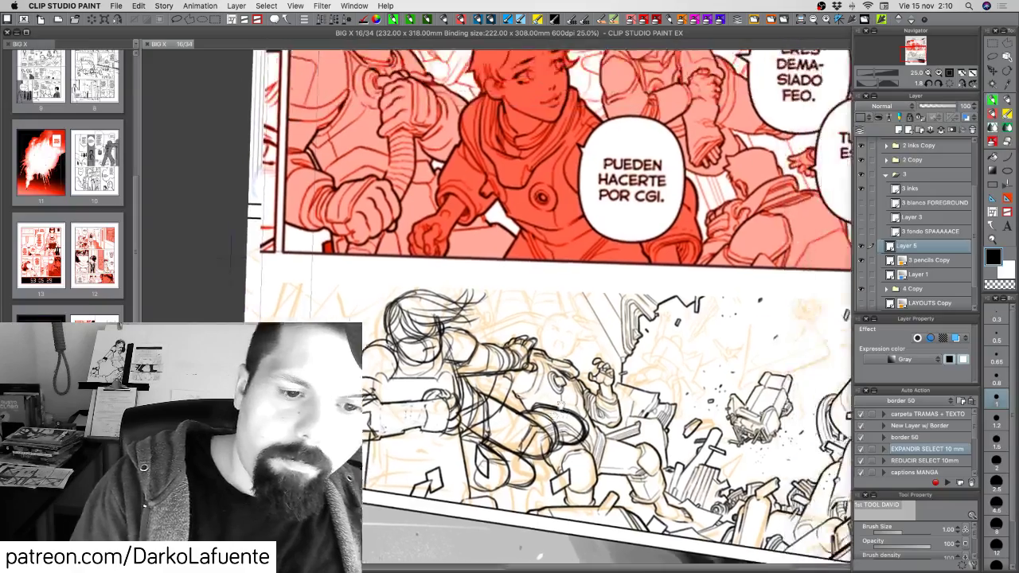
scroll(642, 416, right, 2)
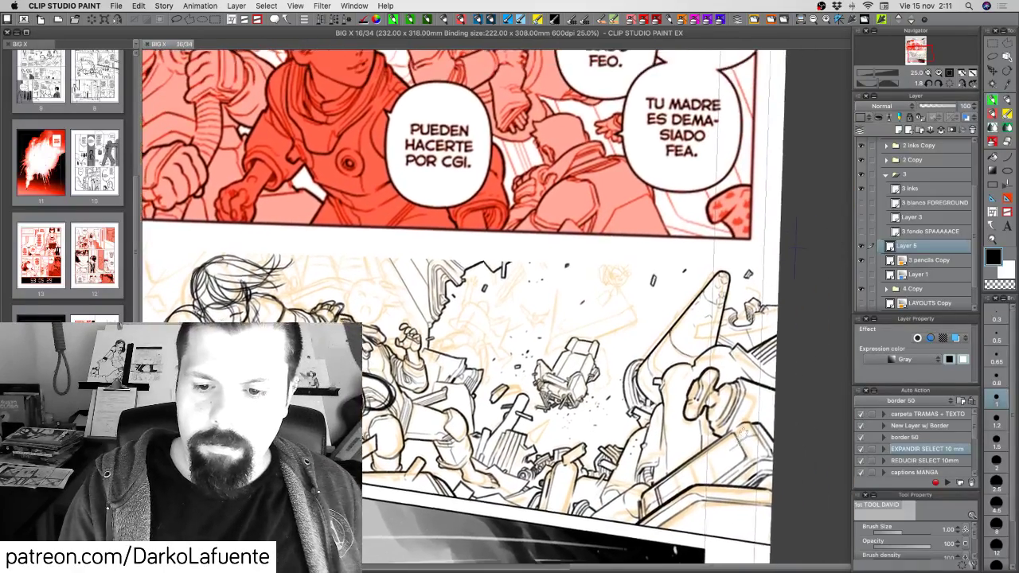
scroll(683, 417, up, 2)
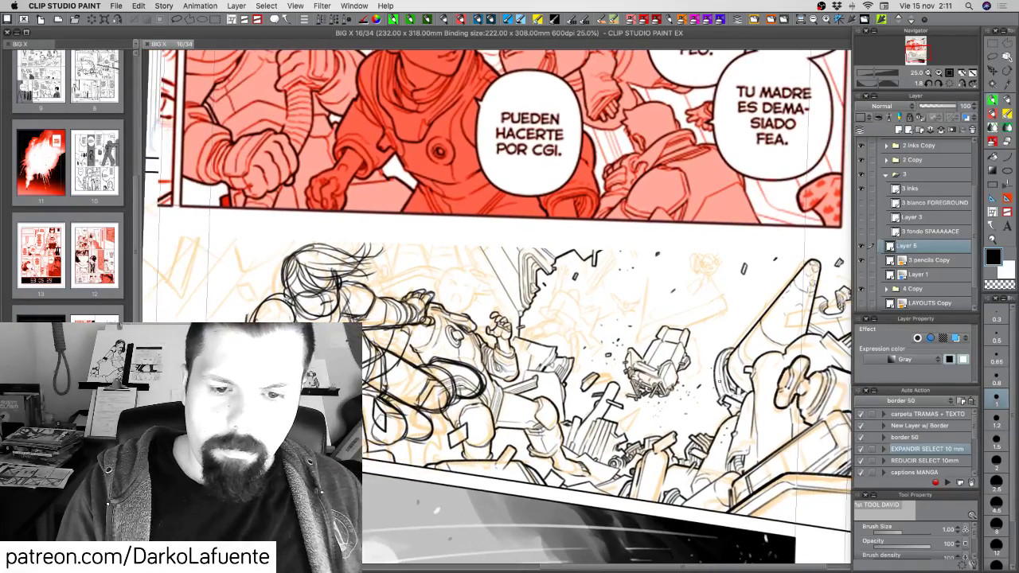
key(r)
drag(713, 434, 727, 410)
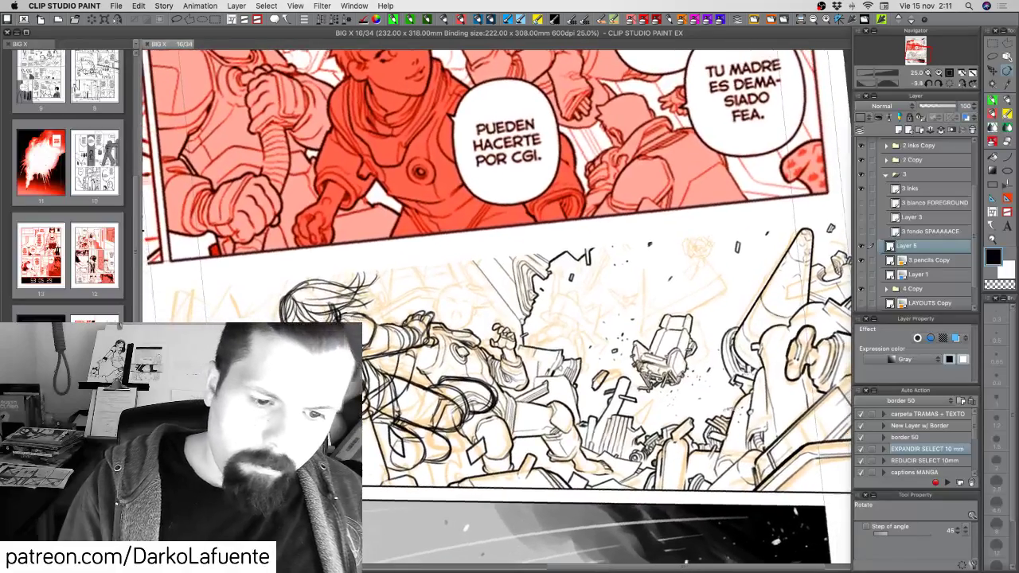
mouse_move(375, 322)
mouse_down()
mouse_move(385, 304)
mouse_move(410, 299)
mouse_move(391, 300)
mouse_move(415, 272)
mouse_move(402, 290)
mouse_move(413, 291)
mouse_move(415, 270)
mouse_move(423, 288)
mouse_move(393, 296)
mouse_move(415, 294)
mouse_move(389, 309)
mouse_up()
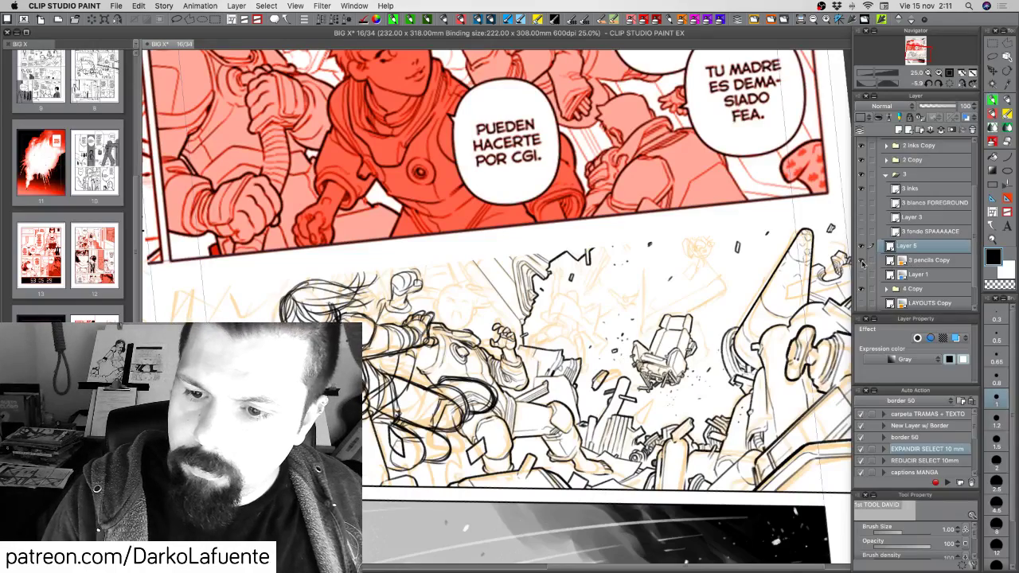
Check the linework without the pencils, display the Layer 5 sketch in blue, and make the 3 inks layer active.
click(862, 263)
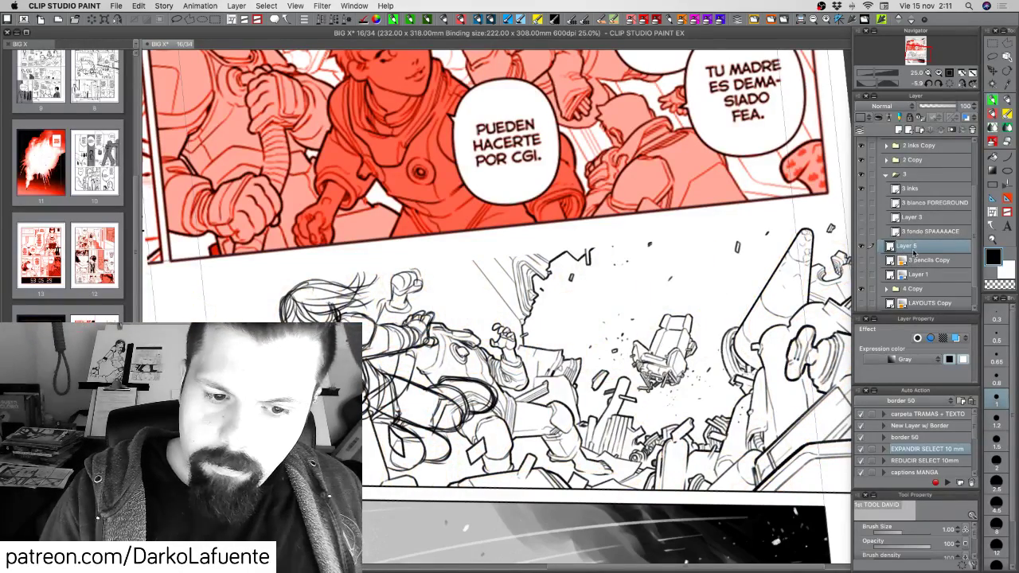
click(861, 262)
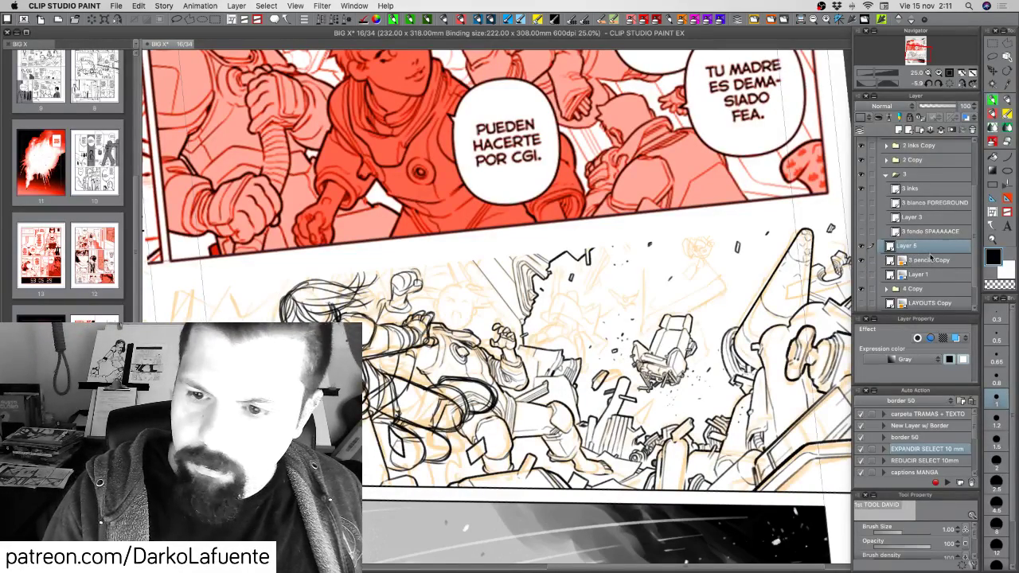
click(928, 191)
click(931, 249)
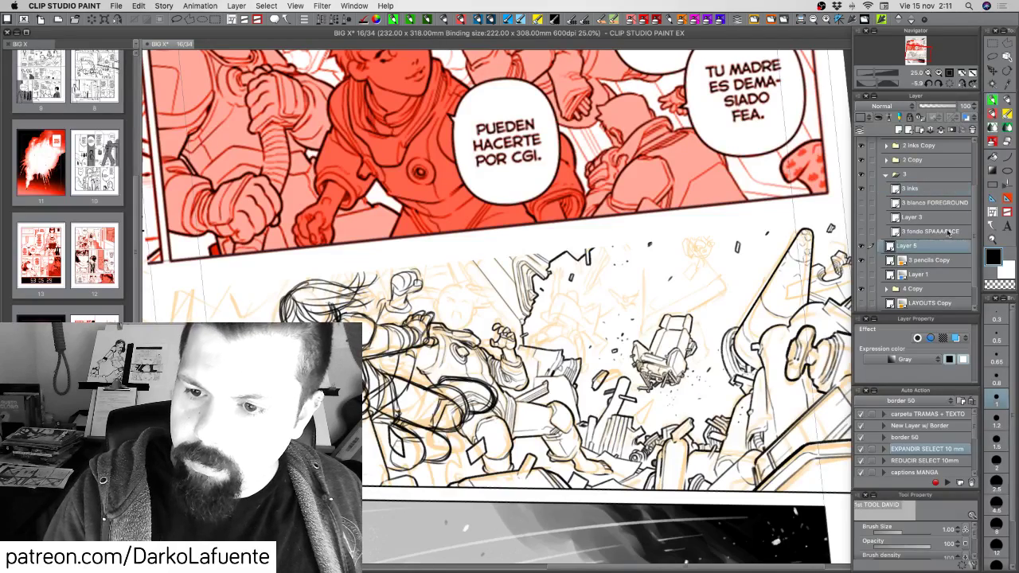
click(965, 117)
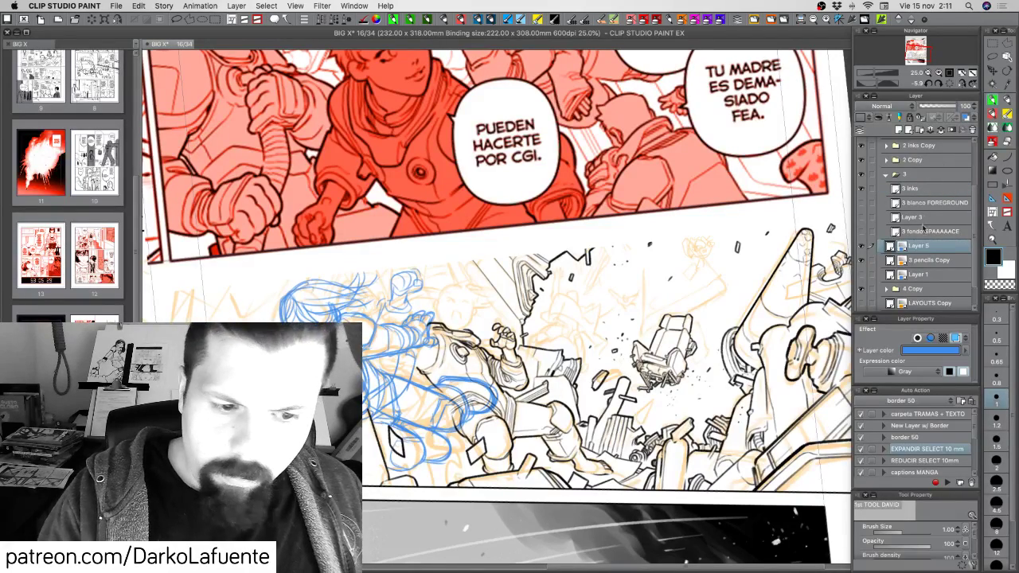
click(927, 189)
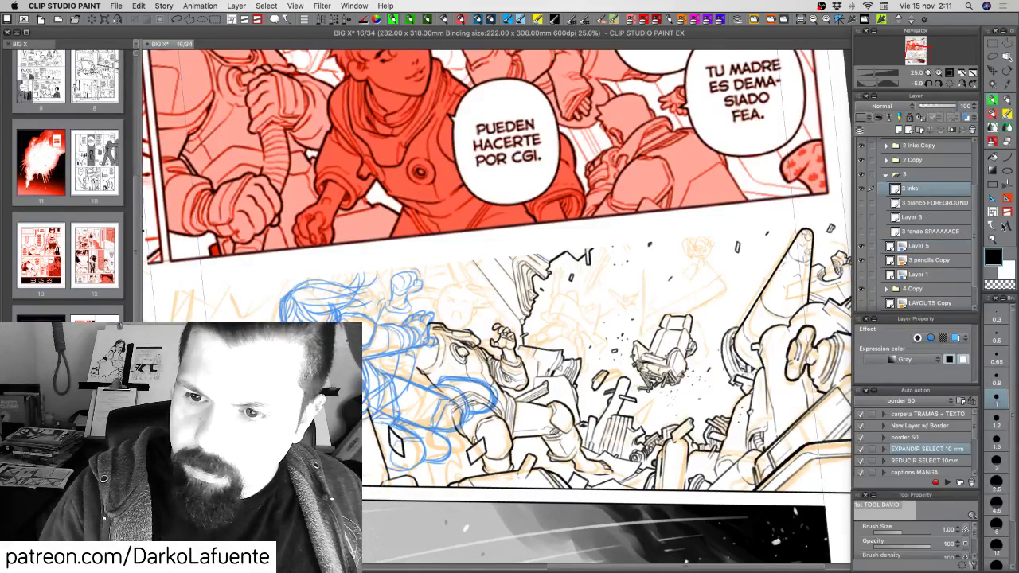
Ink the small pointed hair tuft on top of the attacked figure's head, alternating between drawing and erasing to shape it.
click(945, 74)
drag(507, 306, 599, 344)
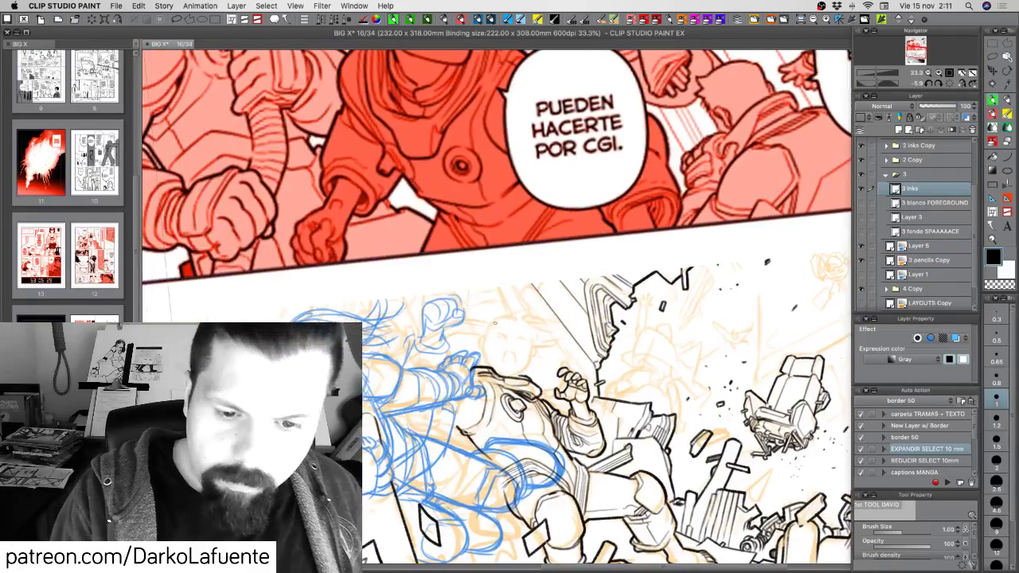
drag(509, 252, 513, 303)
scroll(513, 303, up, 4)
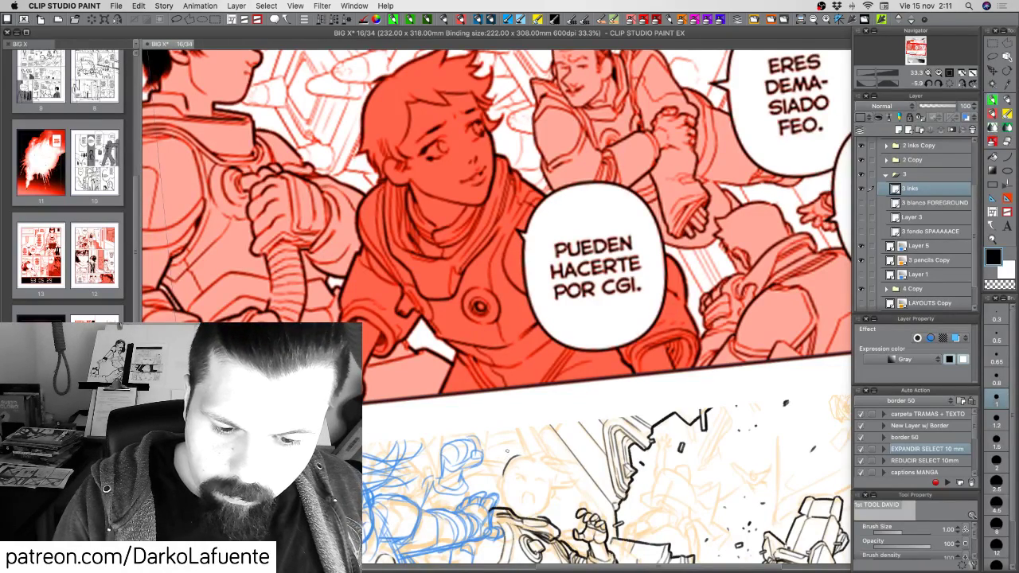
key(c)
key(c)
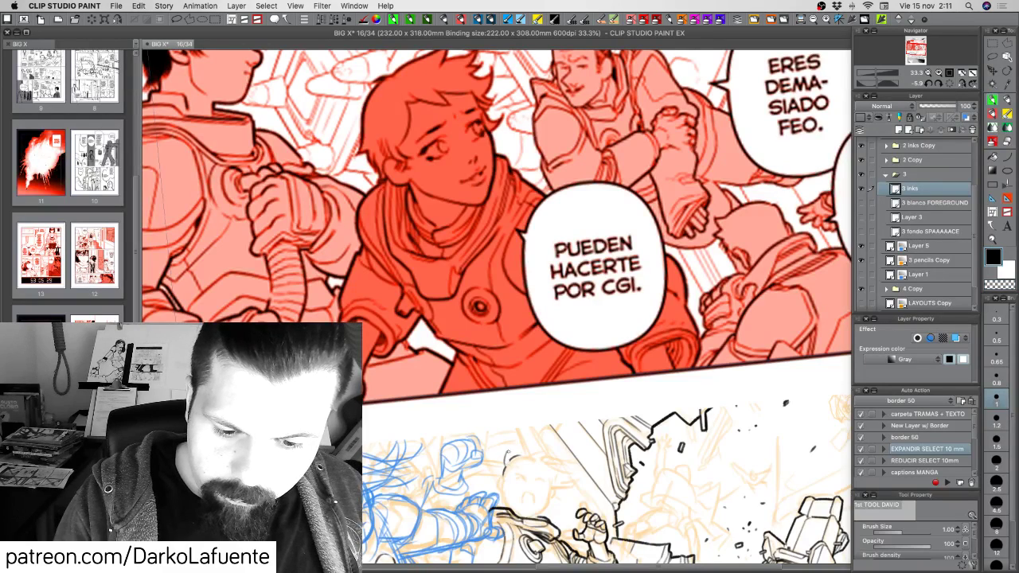
key(c)
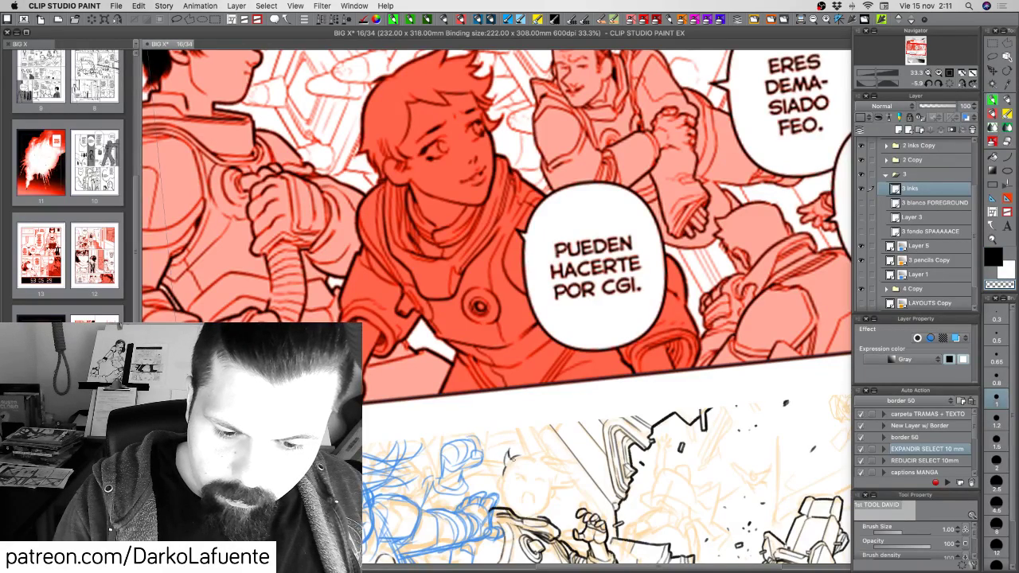
key(c)
key(c)
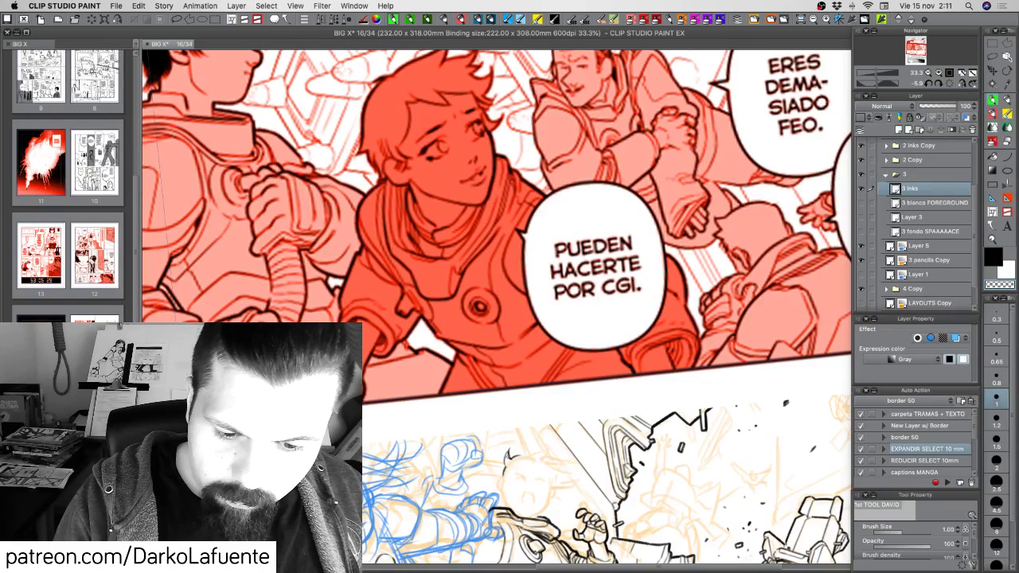
key(c)
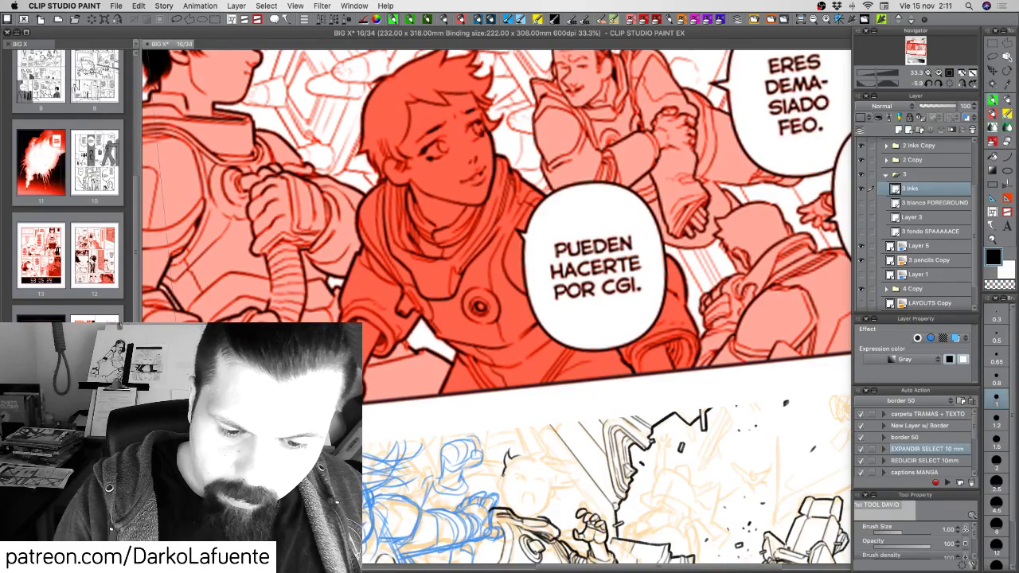
Ink the hairline and temple just below the attacked figure's hair tuft, alternating between drawing and erasing.
drag(606, 436, 617, 368)
key(c)
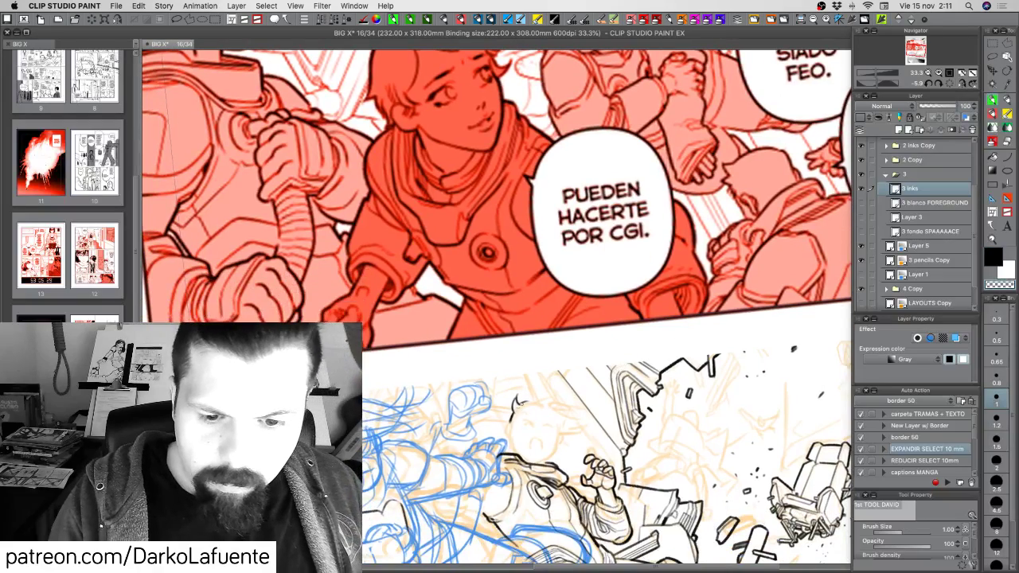
key(c)
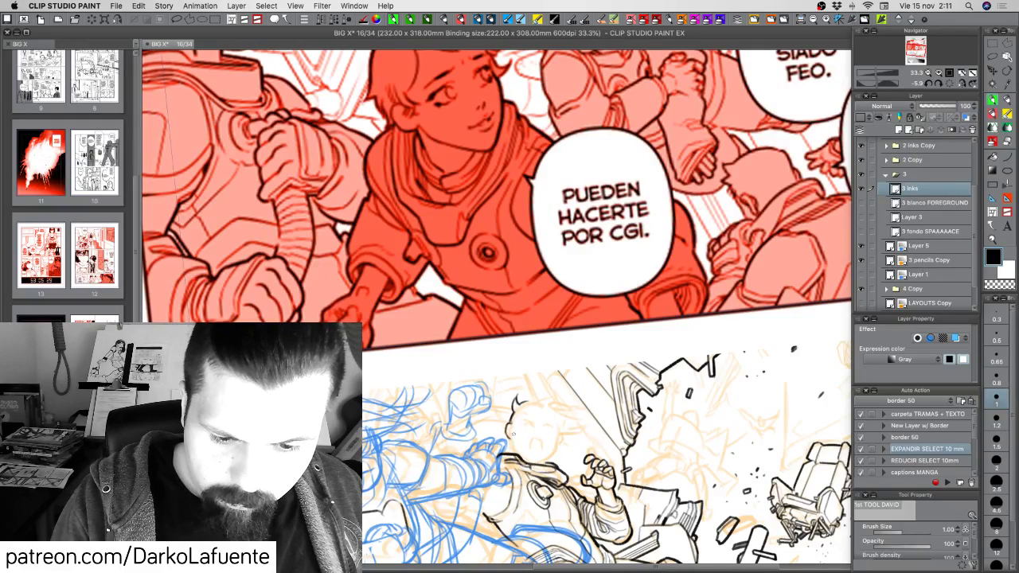
key(c)
drag(512, 421, 512, 430)
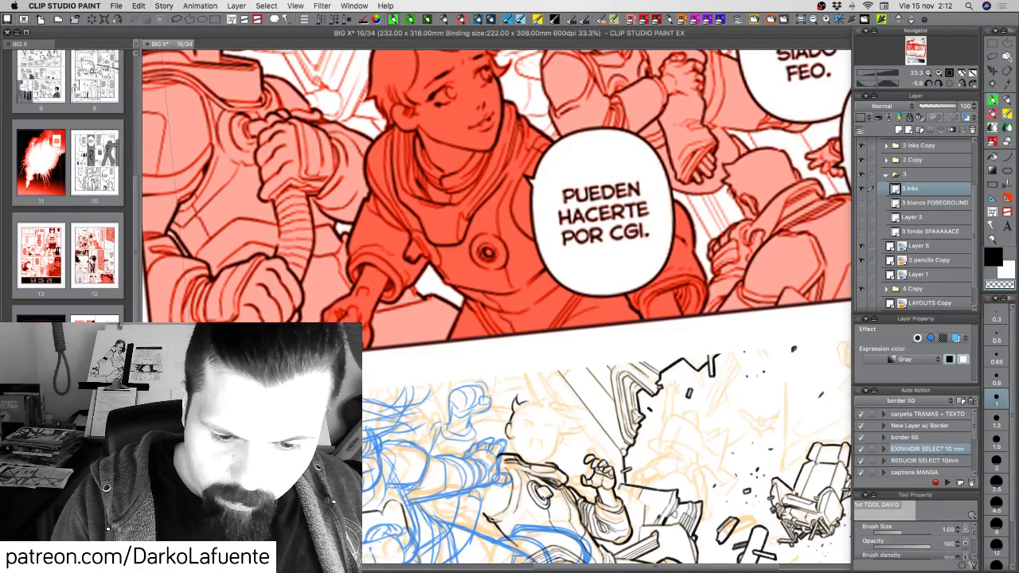
key(c)
key(c)
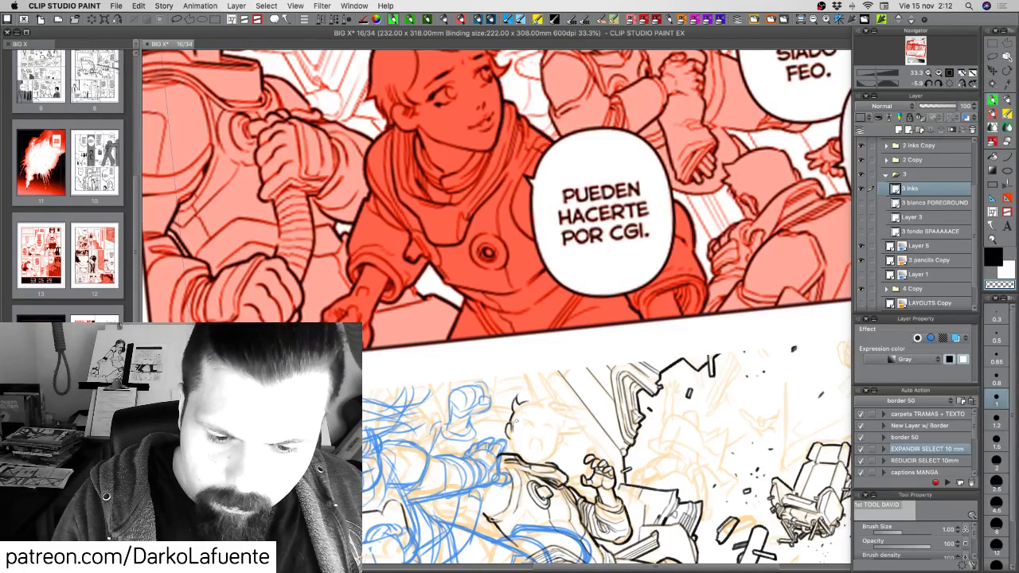
key(c)
Ink the spiky locks across the top and far side of the attacked figure's head, undoing one misplaced stroke.
mouse_move(522, 406)
mouse_down()
mouse_move(516, 426)
mouse_move(550, 381)
mouse_move(538, 397)
mouse_up()
drag(621, 351, 613, 406)
drag(667, 422, 684, 354)
mouse_move(550, 432)
mouse_down()
mouse_move(580, 443)
mouse_move(583, 410)
mouse_move(573, 425)
mouse_move(591, 424)
mouse_up()
key(super+z)
mouse_move(590, 424)
mouse_down()
mouse_move(585, 440)
mouse_move(597, 440)
mouse_up()
mouse_move(597, 432)
mouse_down()
mouse_move(585, 450)
mouse_move(595, 458)
mouse_move(569, 468)
mouse_up()
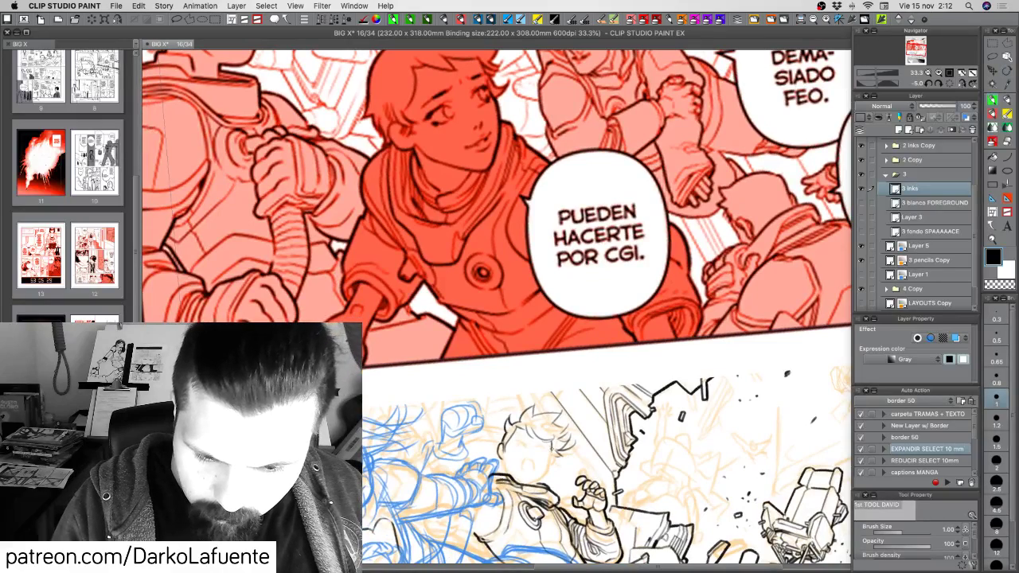
Refine the fringe strands over the attacked figure's forehead by alternating between erasing and drawing.
key(c)
drag(521, 428, 516, 426)
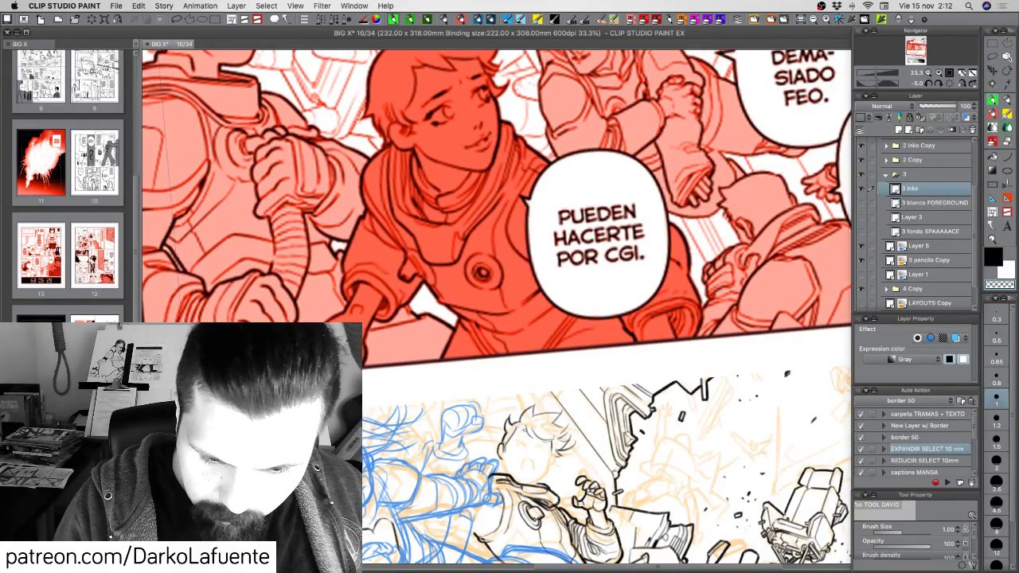
key(c)
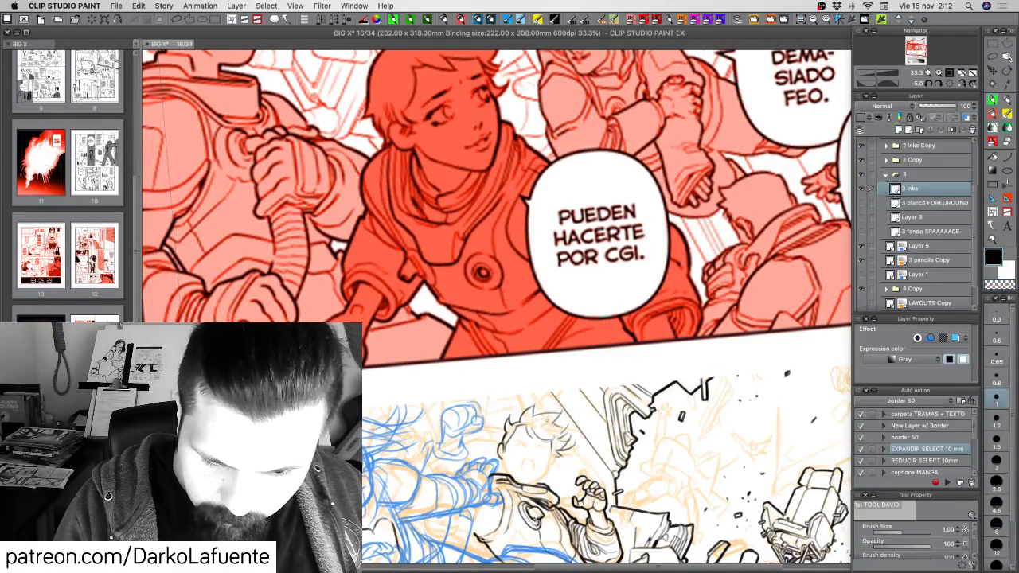
key(c)
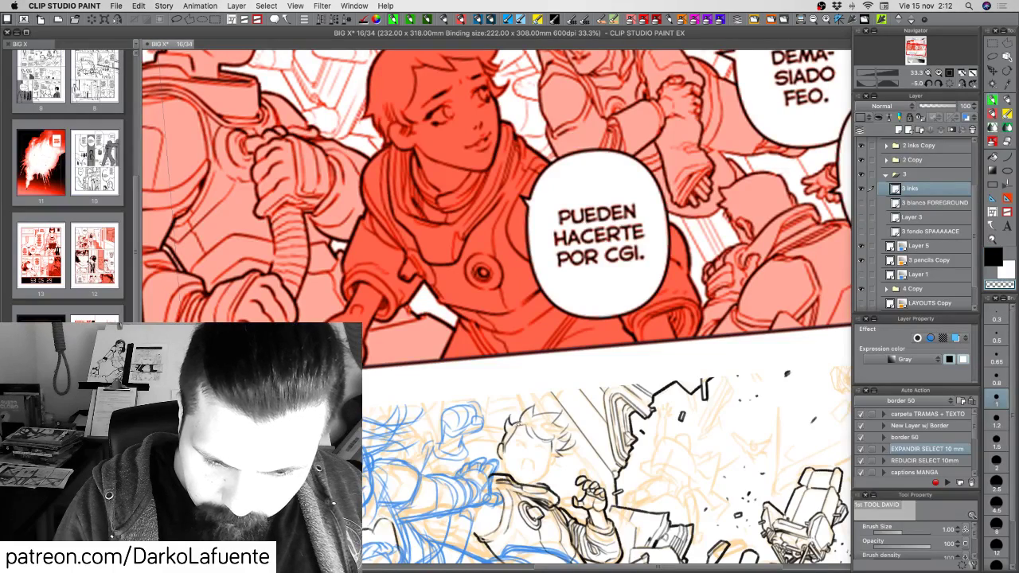
drag(584, 447, 587, 418)
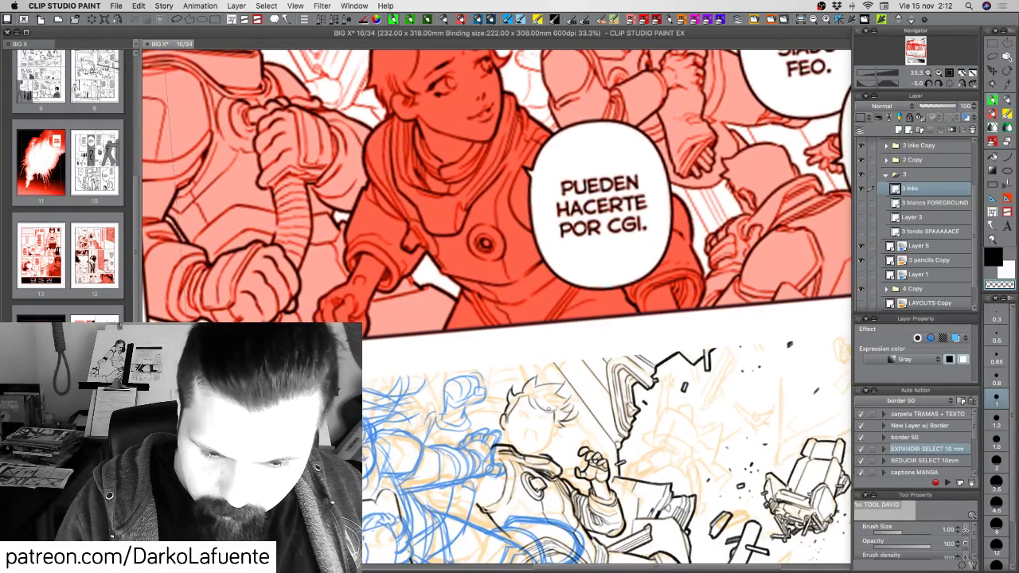
Ink the attacked figure's squinting eyes, frowning brows, nose and open shouting mouth.
key(c)
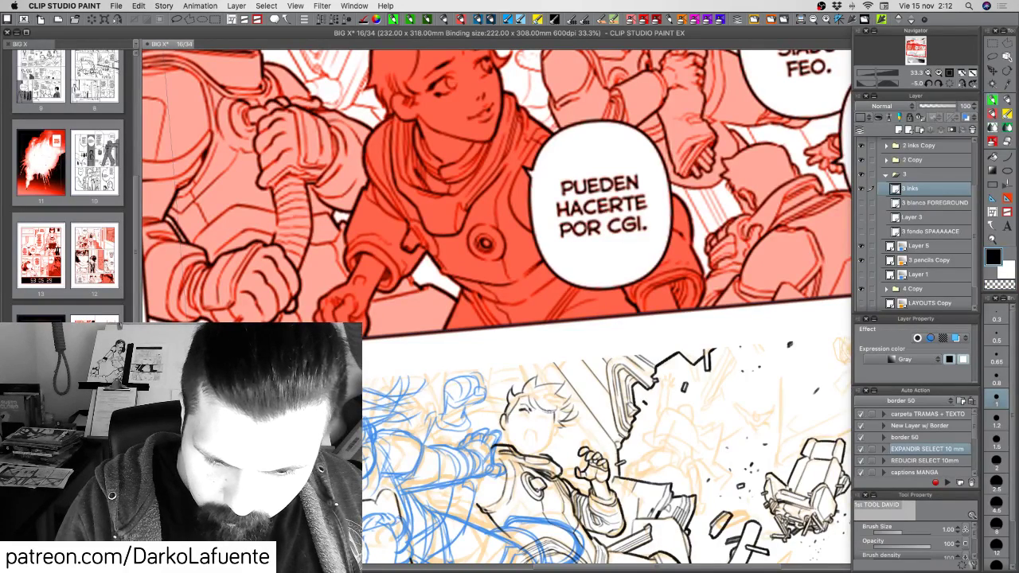
drag(538, 409, 549, 411)
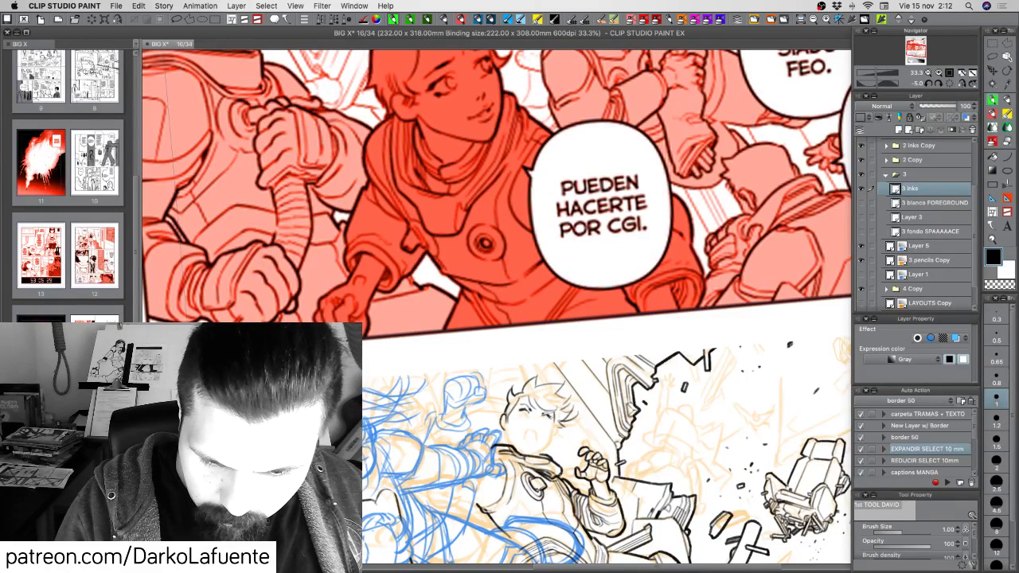
drag(548, 416, 556, 415)
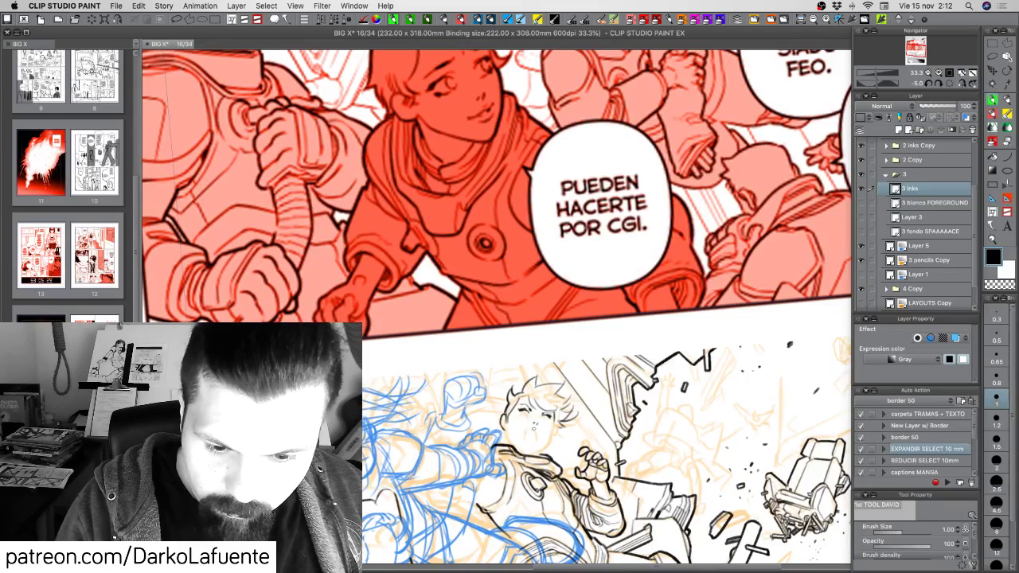
mouse_move(528, 431)
mouse_down()
mouse_move(538, 432)
mouse_move(530, 438)
mouse_up()
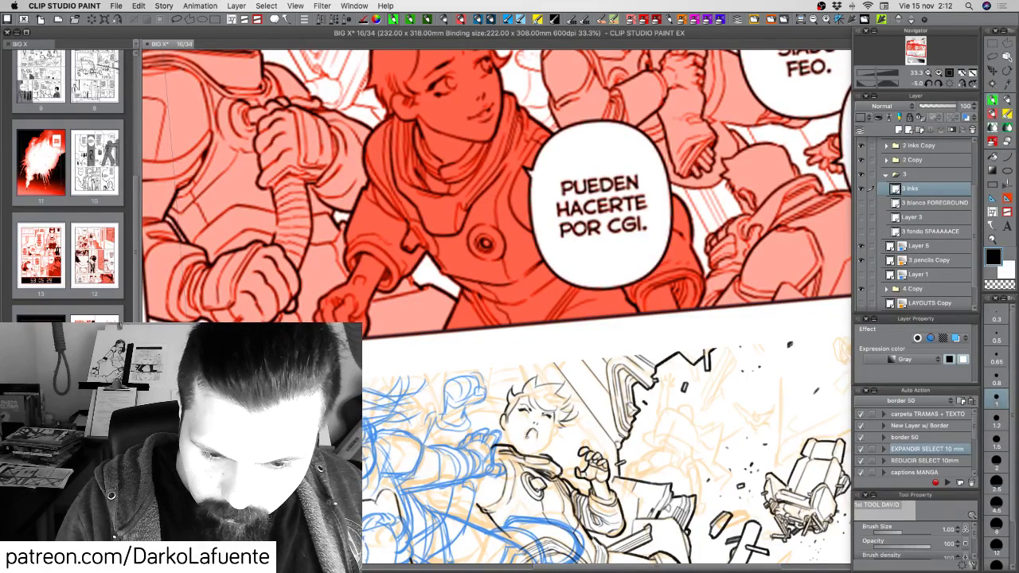
key(c)
key(c)
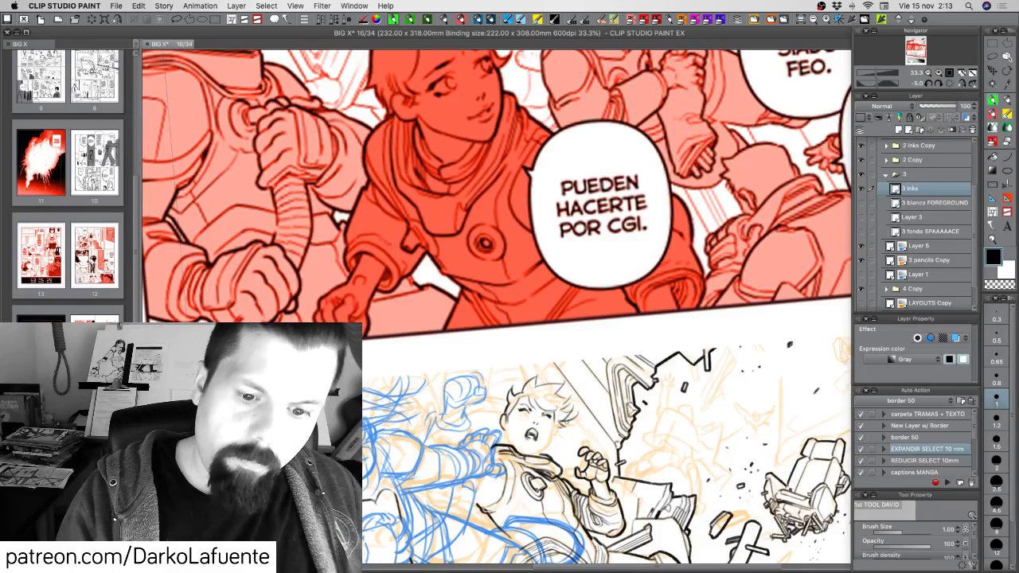
drag(596, 405, 606, 371)
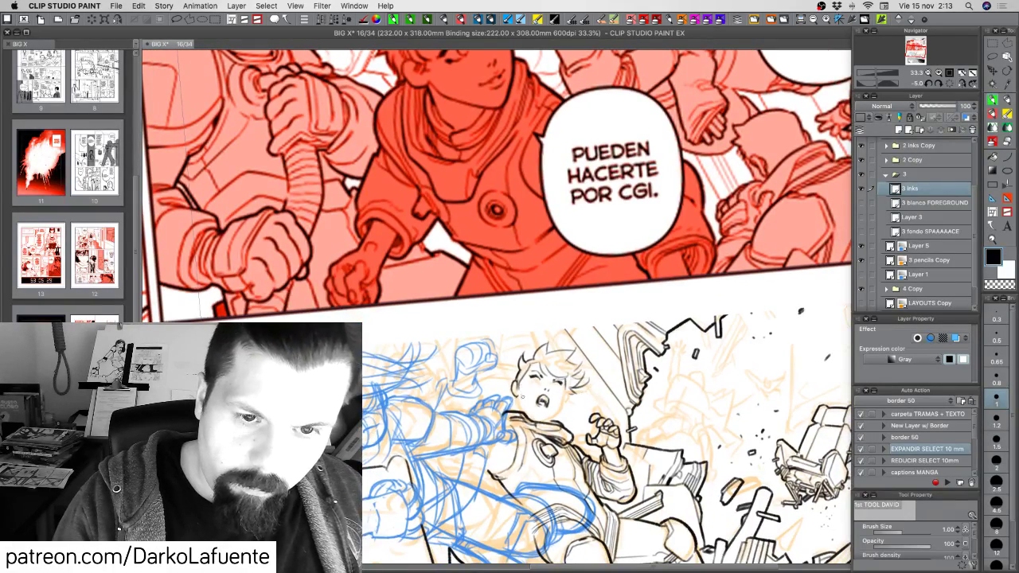
mouse_move(521, 389)
mouse_down()
mouse_move(518, 437)
mouse_move(521, 397)
mouse_move(520, 414)
mouse_up()
key(super+z)
Hide the red screenshot reference layer to examine the close-up face in the panel above, and display the reference again.
scroll(494, 307, up, 2)
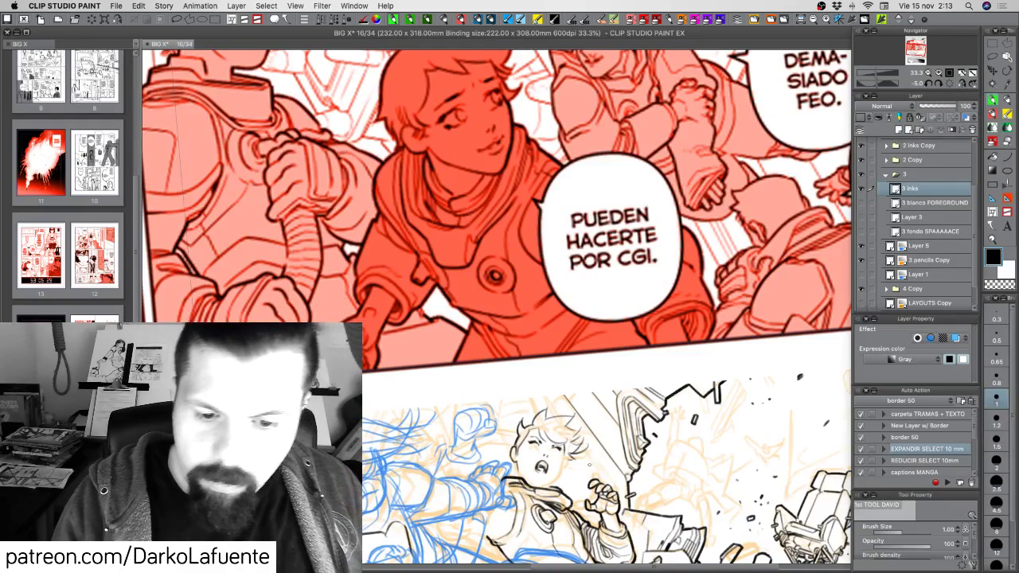
scroll(887, 147, up, 3)
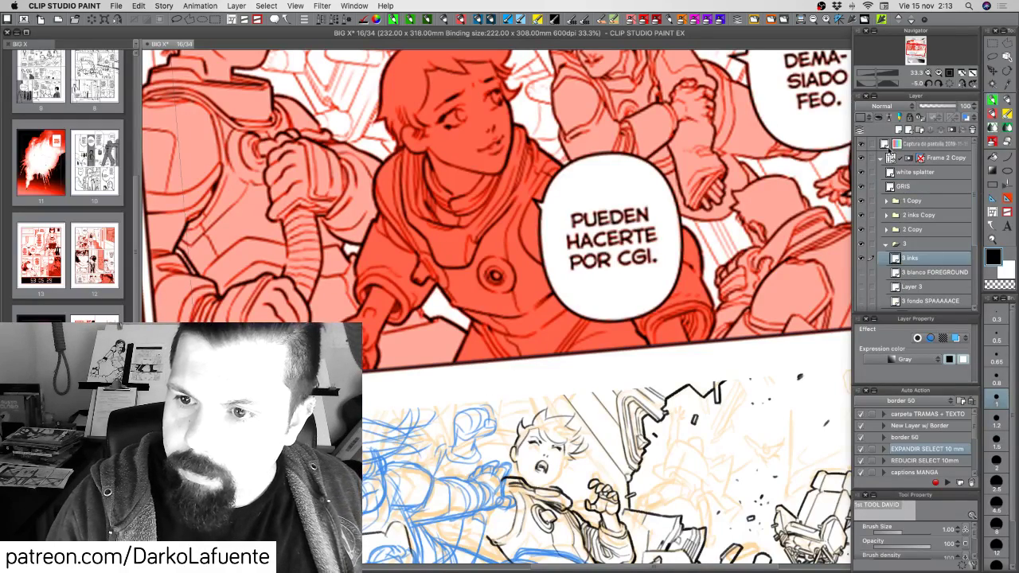
click(861, 145)
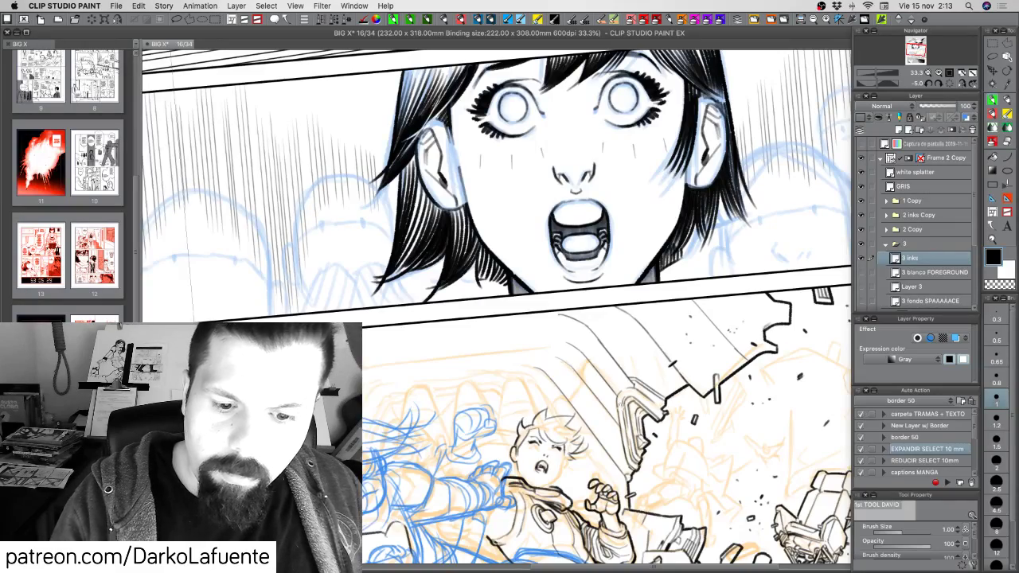
drag(622, 404, 640, 293)
click(861, 145)
drag(606, 366, 598, 329)
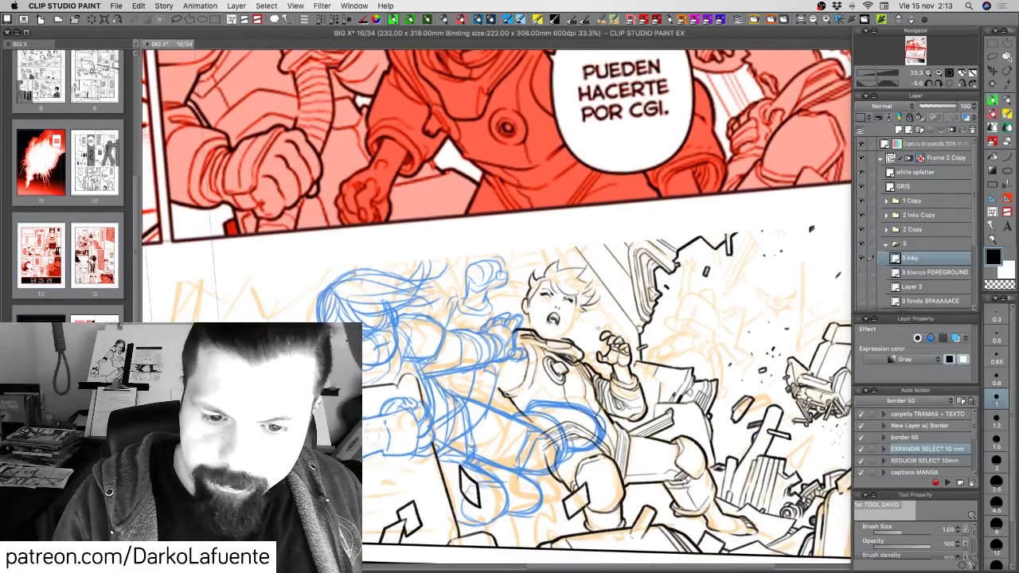
Set the brush size to 1.2 and strengthen the attacked figure's cheek, jaw and side hair contours, rotating the canvas for the strokes.
drag(531, 323, 533, 311)
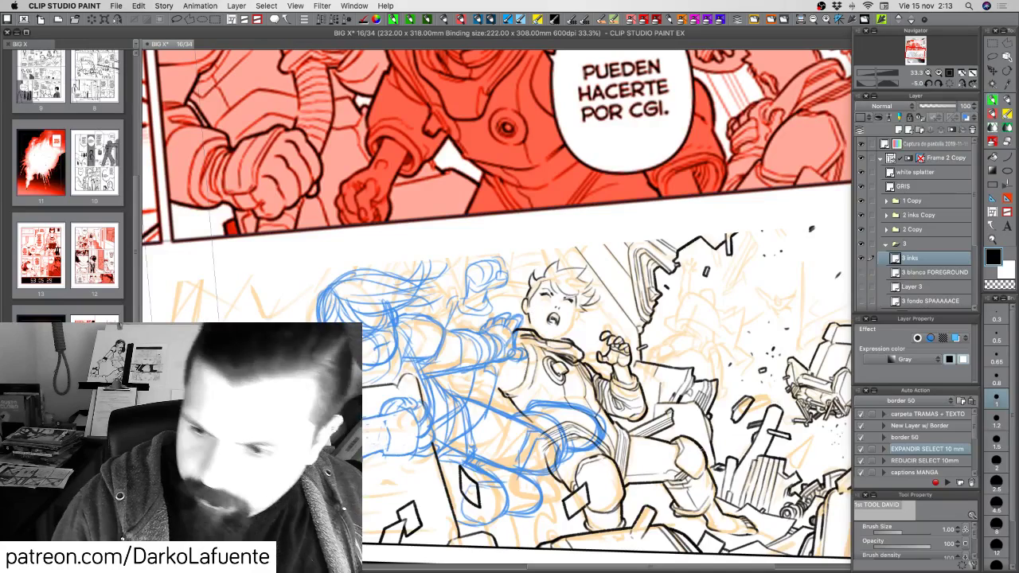
click(996, 417)
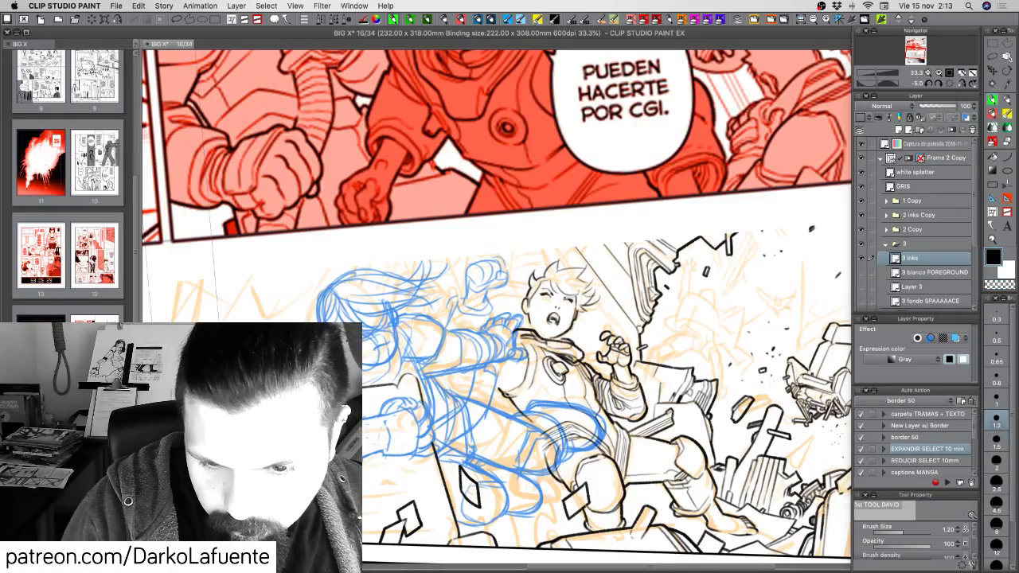
drag(564, 340, 557, 263)
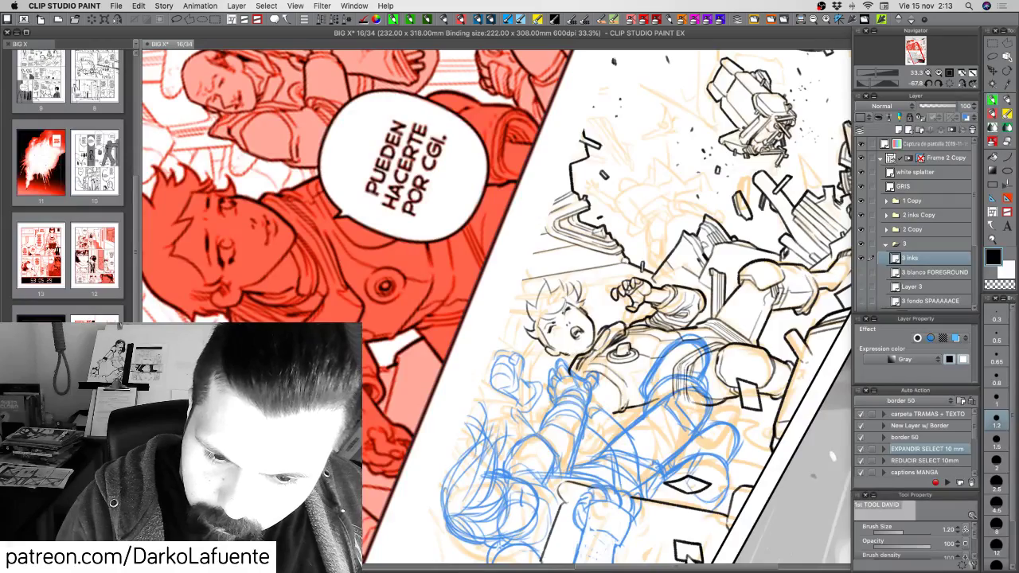
mouse_move(566, 356)
mouse_down()
mouse_move(589, 345)
mouse_move(557, 343)
mouse_move(542, 328)
mouse_move(558, 335)
mouse_up()
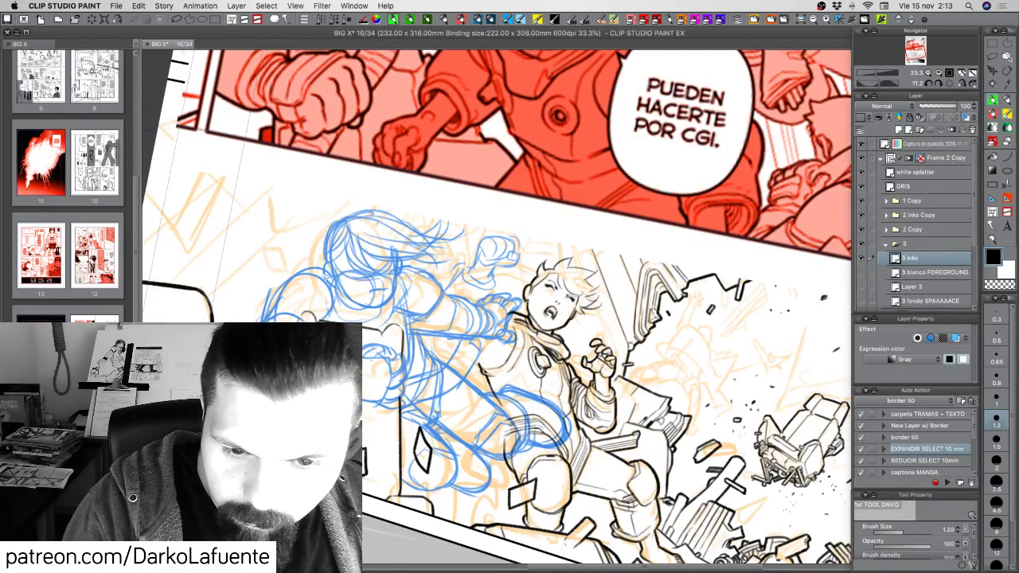
drag(580, 309, 586, 311)
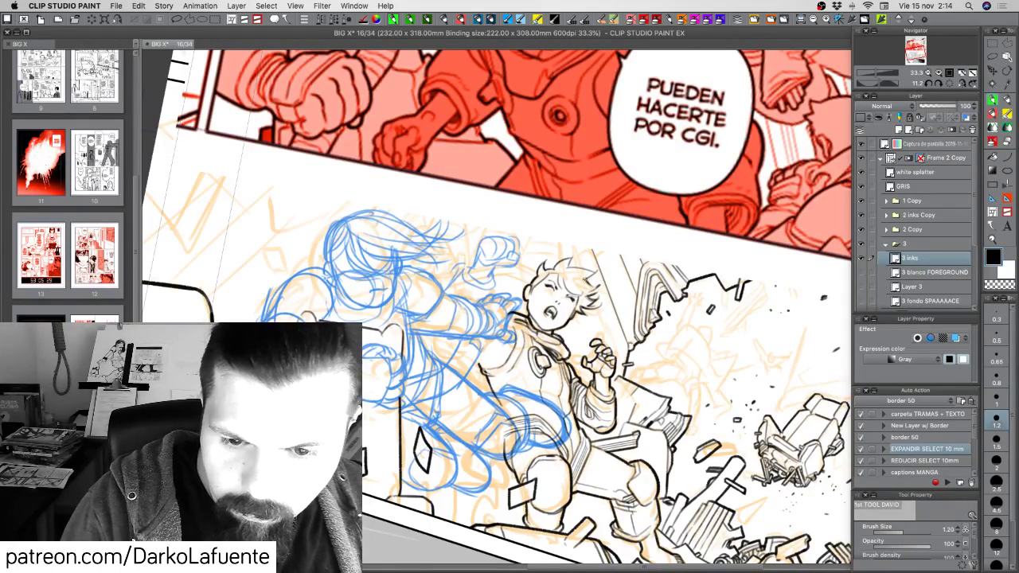
key(c)
key(c)
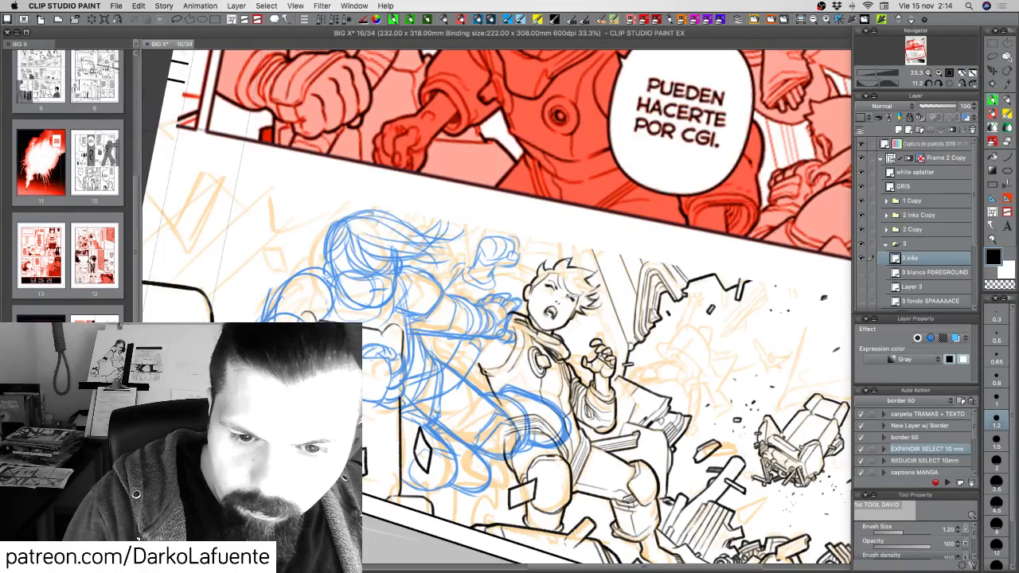
Refine the hair edge beside the attacked figure's temple by alternating between drawing and erasing, and save the page.
key(r)
mouse_move(561, 262)
mouse_down()
mouse_move(782, 282)
mouse_move(761, 205)
mouse_up()
key(c)
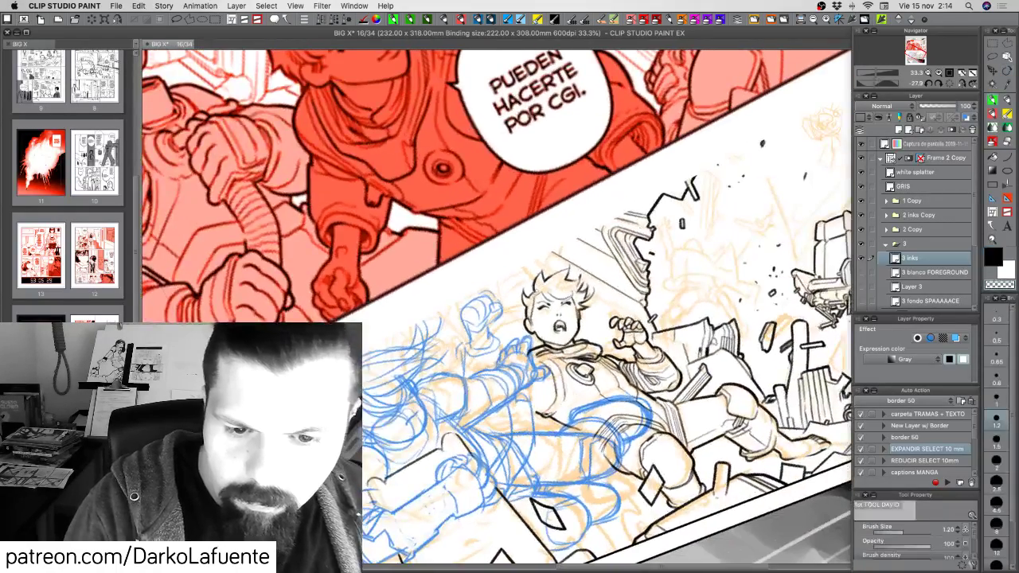
drag(535, 292, 534, 297)
key(c)
key(c)
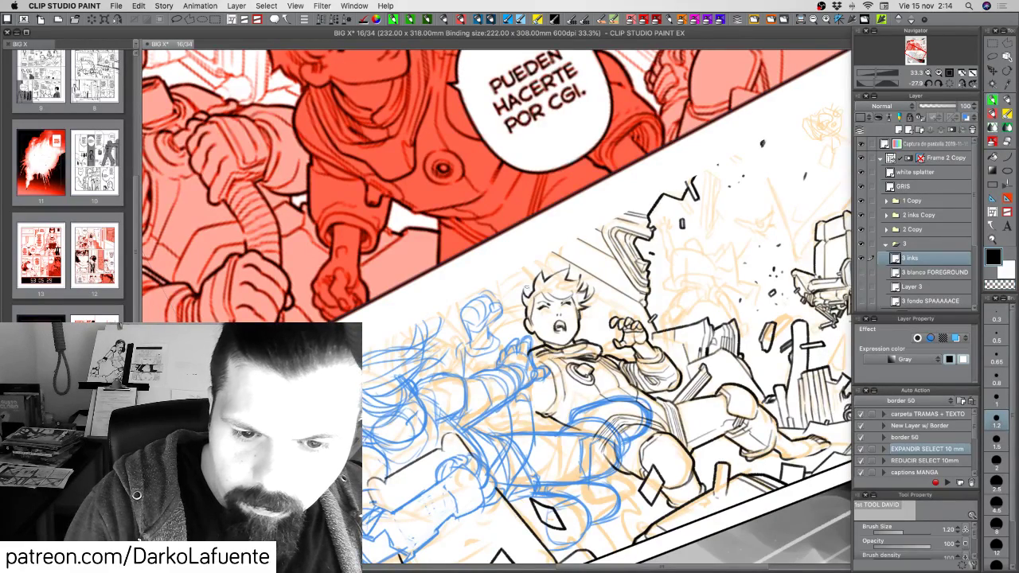
key(c)
key(c)
key(c)
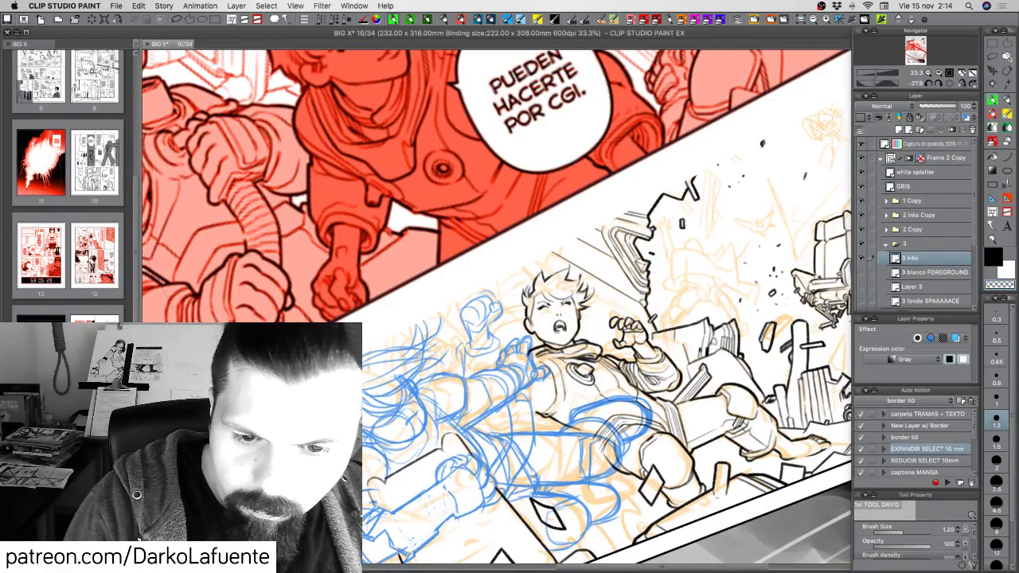
key(c)
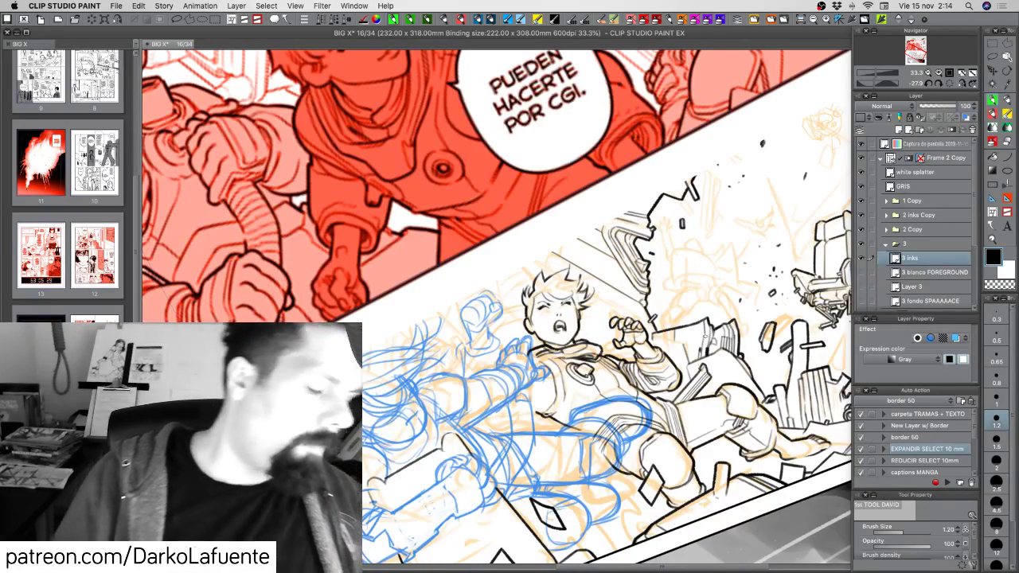
key(super+s)
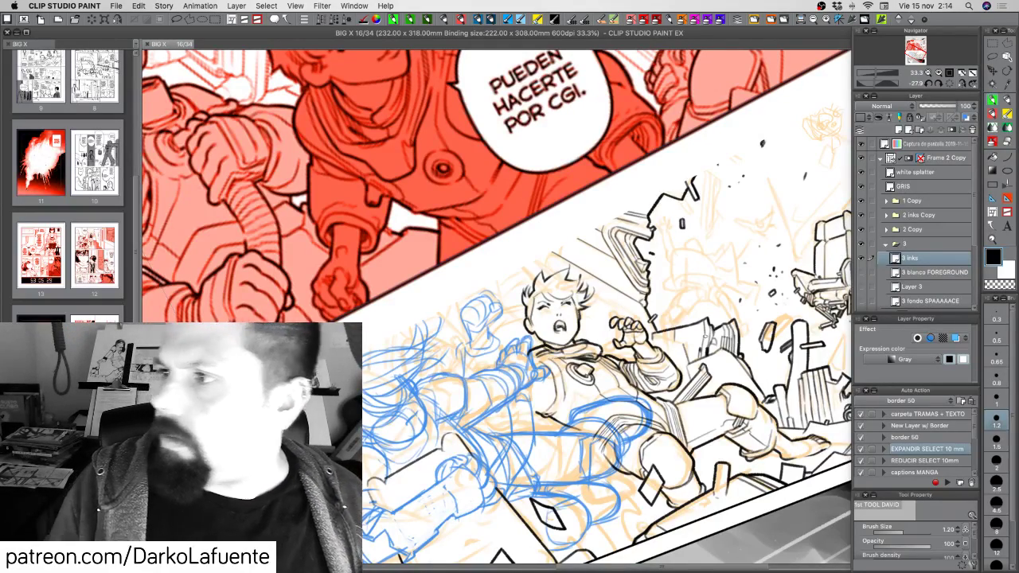
drag(549, 279, 561, 272)
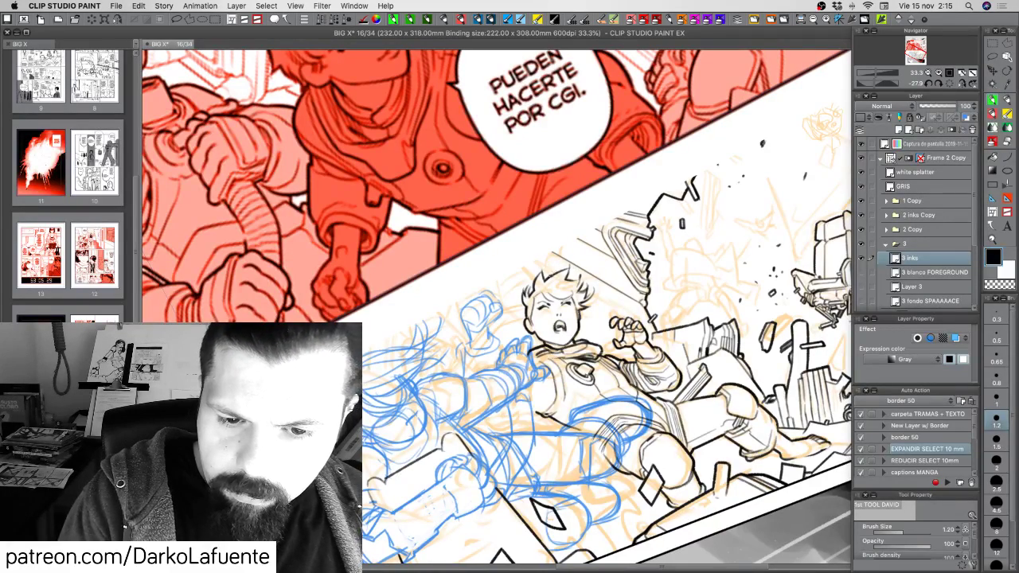
key(c)
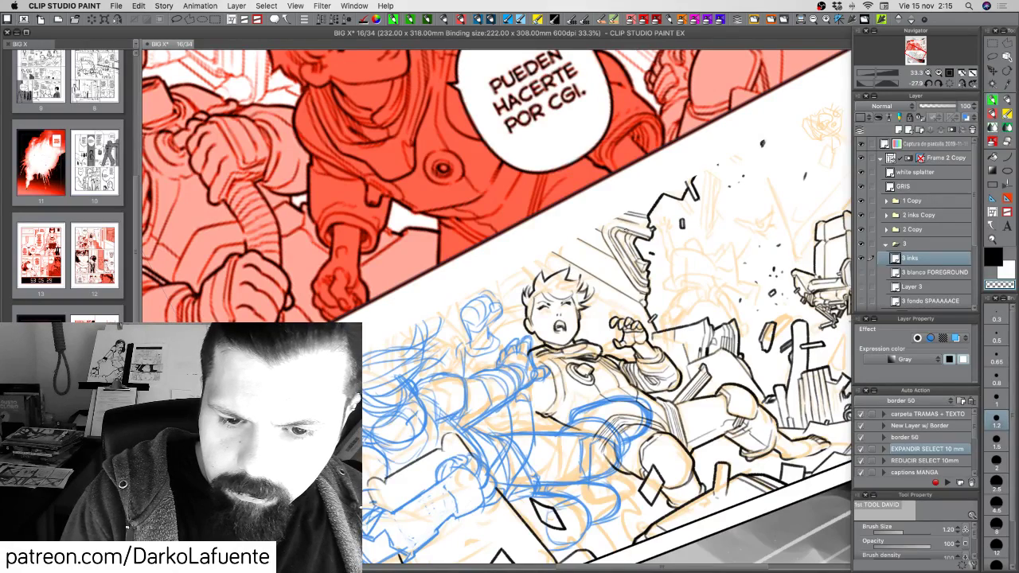
key(super+z)
key(c)
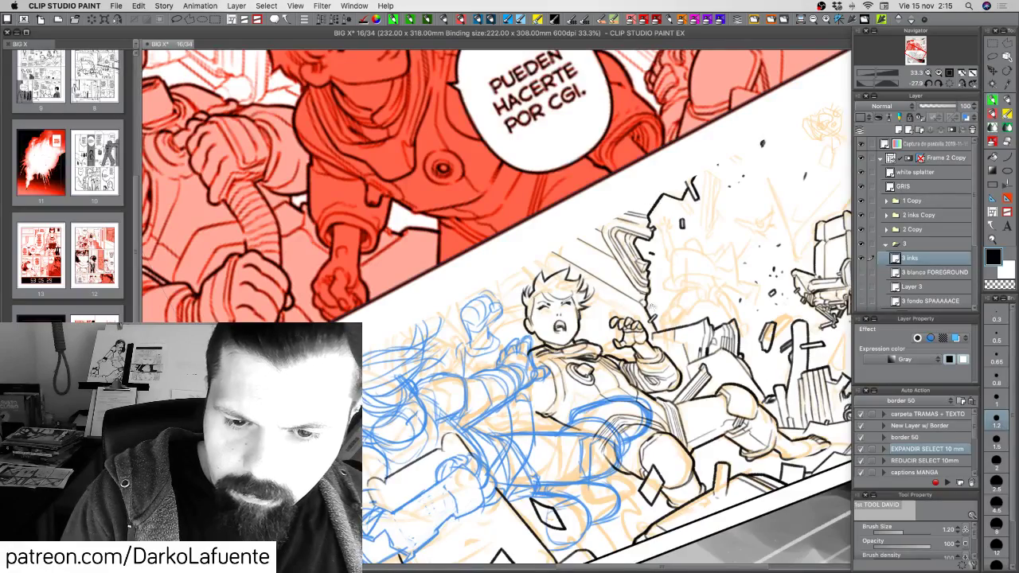
Touch up the attacked figure's raised sleeve and torso edge by alternating transparent and black ink, and save the page.
drag(640, 379, 624, 328)
key(shift+space)
drag(683, 360, 636, 442)
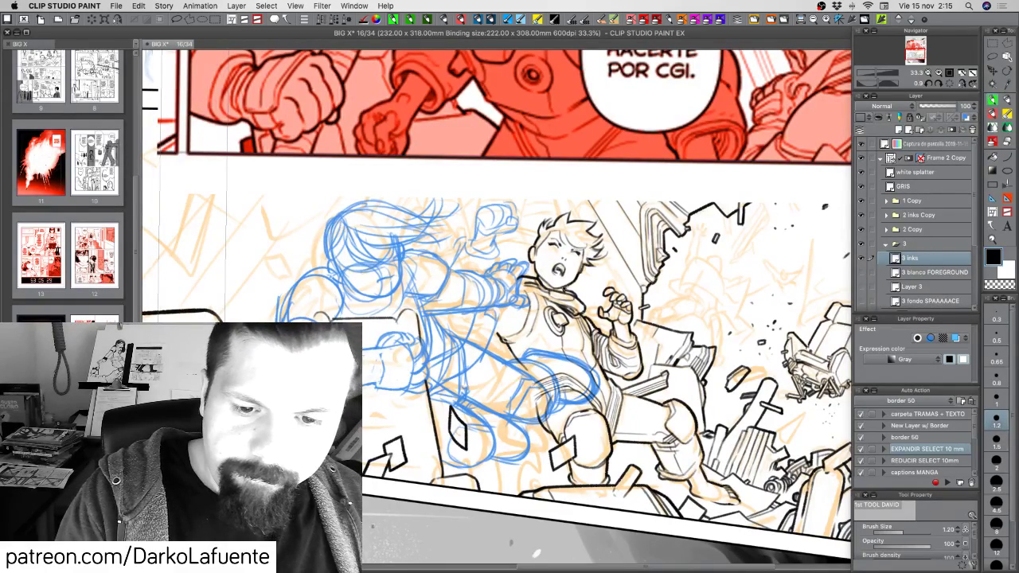
key(c)
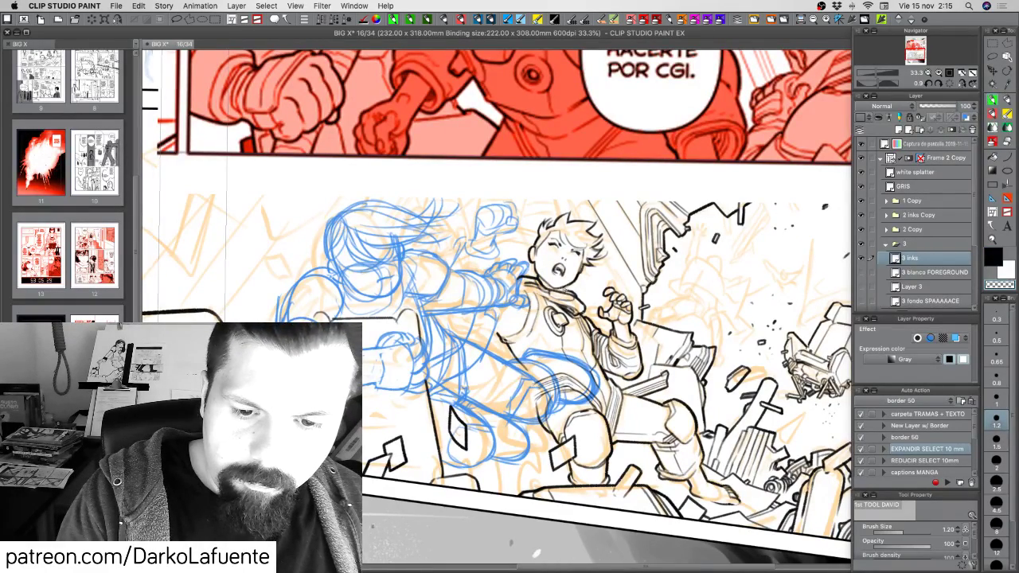
key(c)
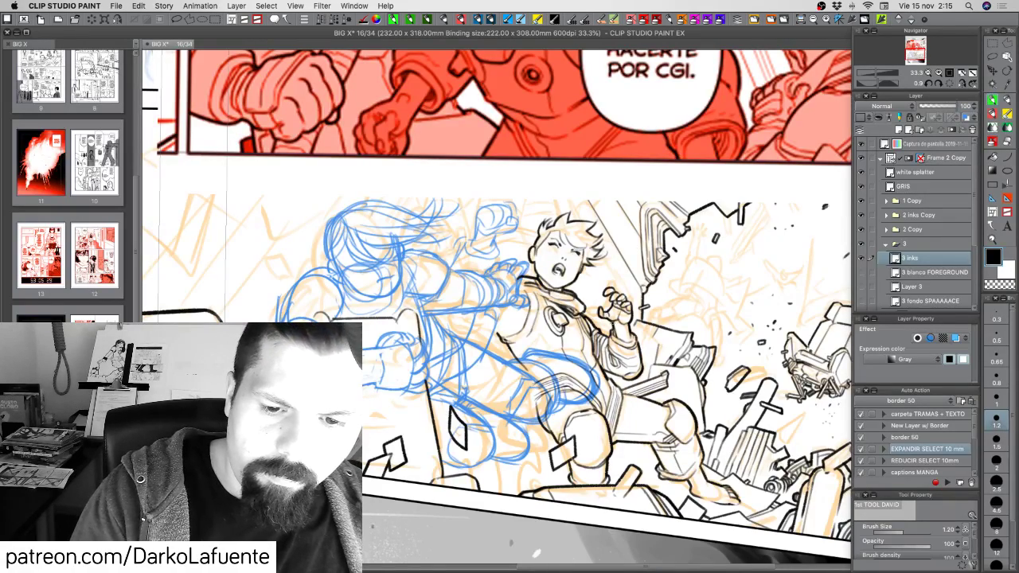
drag(614, 338, 622, 345)
drag(610, 380, 617, 362)
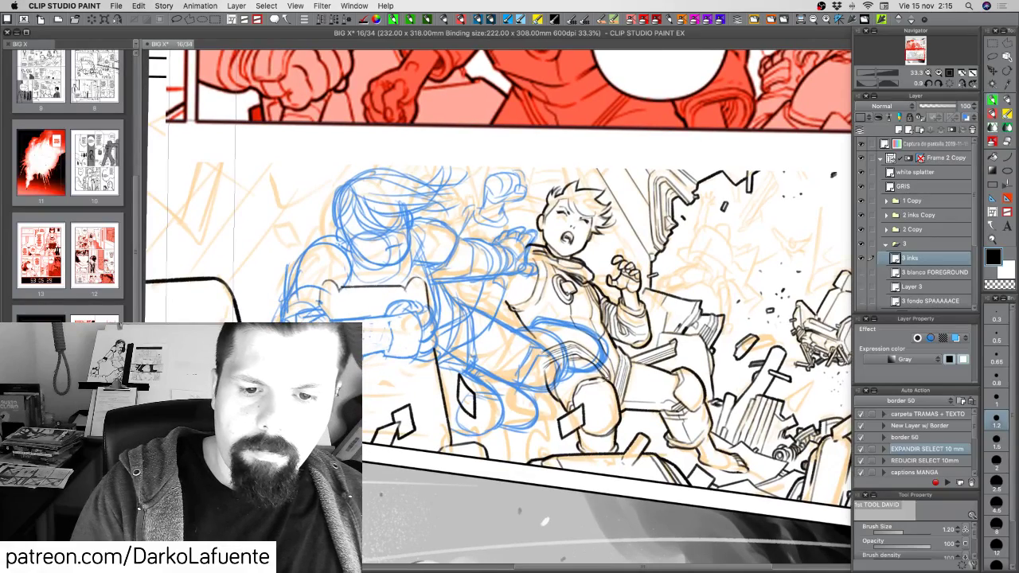
key(super+s)
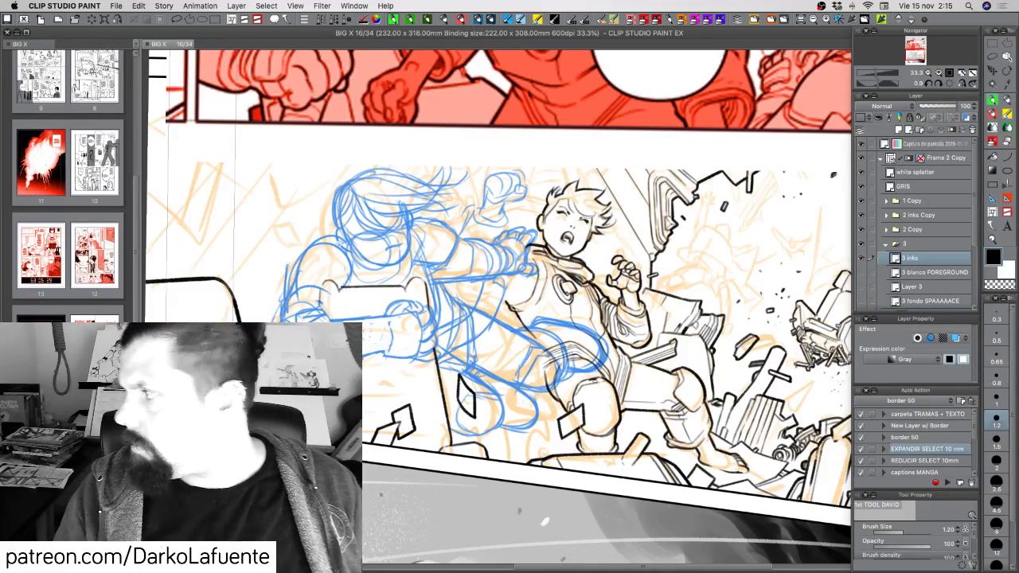
Ink the attacker's bent legs and the first curved contour across the waist over the blue sketch, rotating the canvas for the strokes.
key(r)
mouse_move(524, 317)
mouse_down()
mouse_move(516, 334)
mouse_move(527, 382)
mouse_move(578, 405)
mouse_up()
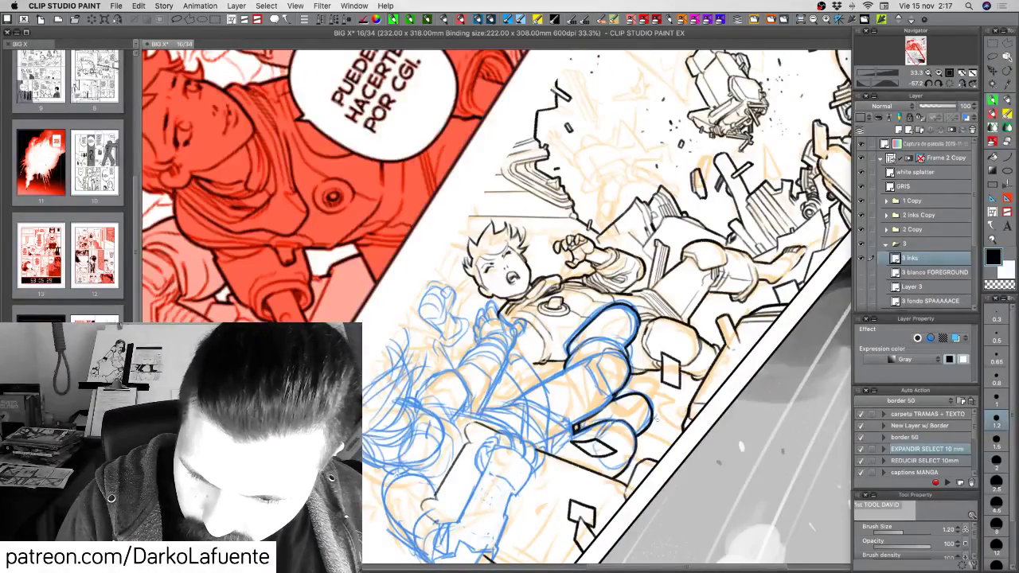
key(r)
mouse_move(748, 318)
mouse_down()
mouse_move(684, 441)
mouse_move(585, 485)
mouse_move(541, 438)
mouse_move(518, 389)
mouse_up()
key(space)
drag(473, 332, 487, 513)
key(r)
drag(618, 493, 707, 227)
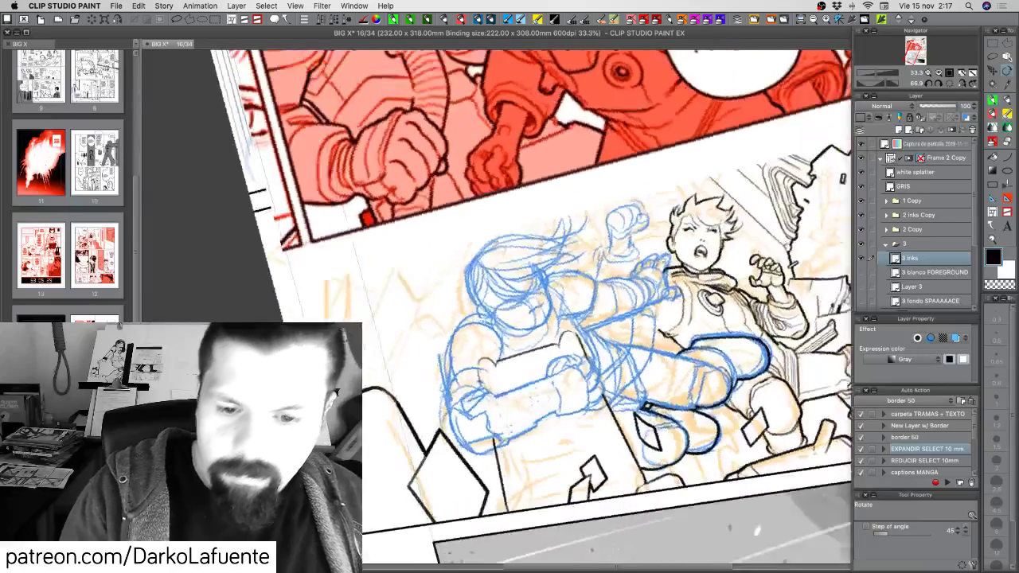
key(b)
drag(634, 312, 628, 343)
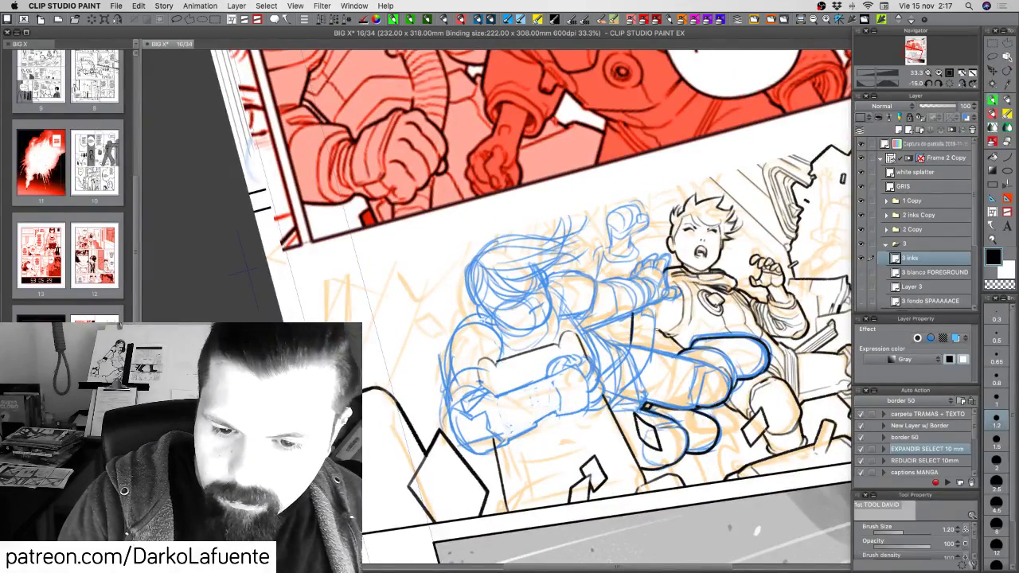
mouse_move(650, 305)
mouse_down()
mouse_move(641, 315)
mouse_move(656, 312)
mouse_move(652, 356)
mouse_move(641, 371)
mouse_move(630, 353)
mouse_move(622, 363)
mouse_up()
Ink the second curved waist contour between the attacker's torso and forward thigh.
key(shift+space)
drag(717, 371, 722, 267)
drag(668, 323, 660, 349)
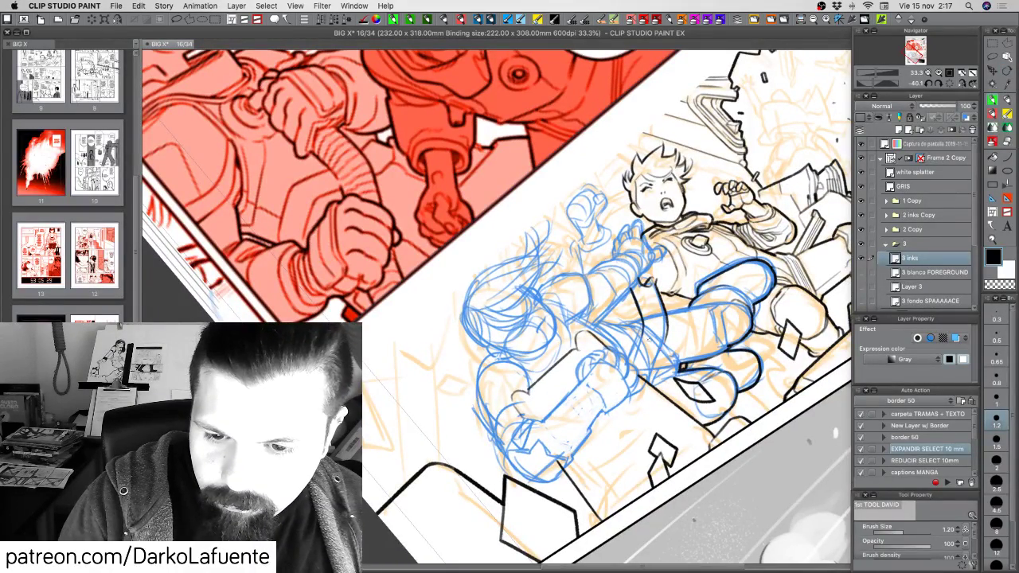
drag(644, 329, 631, 362)
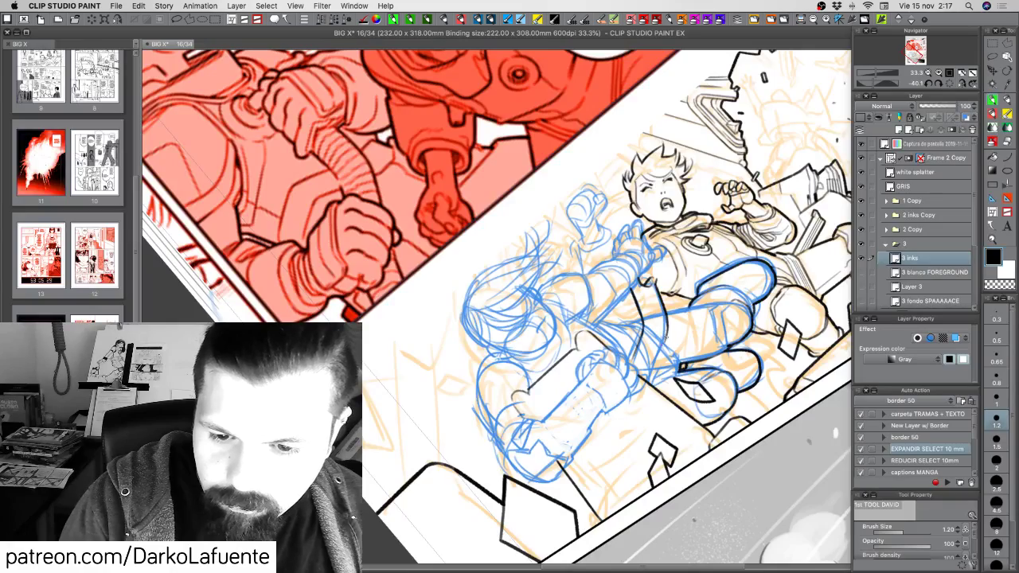
drag(667, 334, 651, 370)
Clean up the end of the attacker's waist line near the grabbing hand using transparent color, restore black ink, and save the page.
key(r)
drag(732, 328, 567, 355)
key(p)
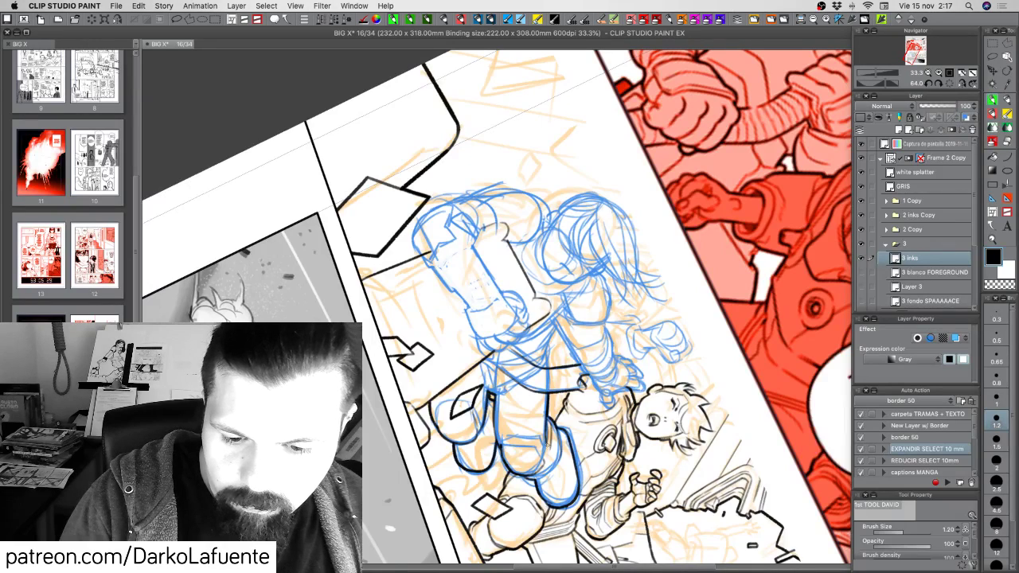
key(c)
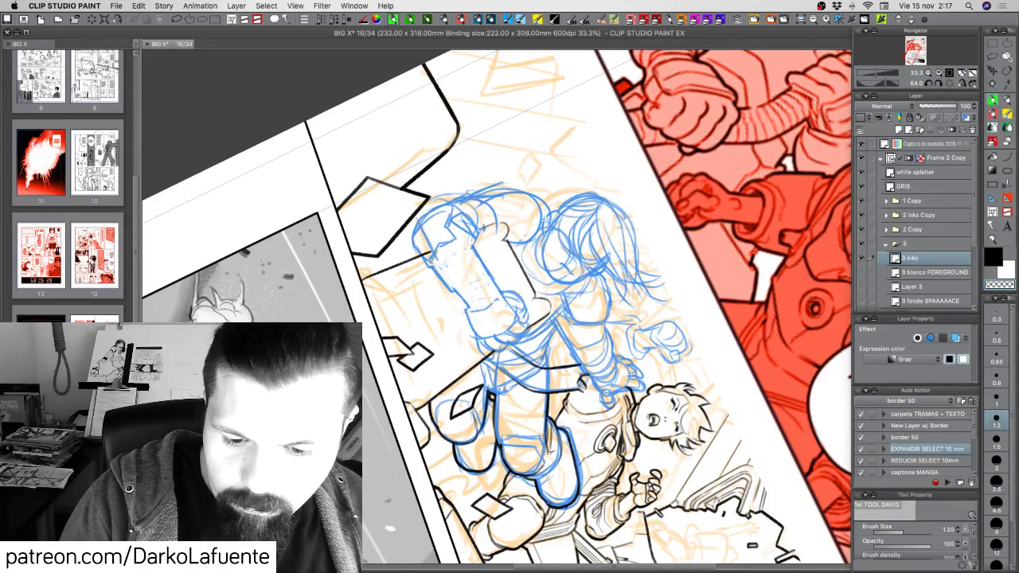
mouse_move(594, 377)
mouse_down()
mouse_move(602, 362)
mouse_move(599, 371)
mouse_up()
key(c)
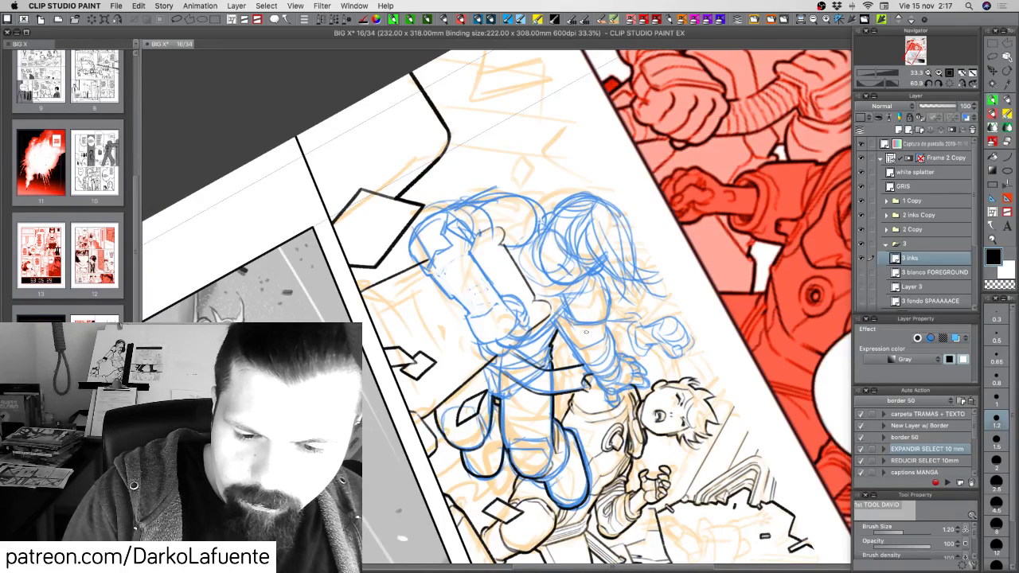
key(r)
drag(585, 332, 566, 245)
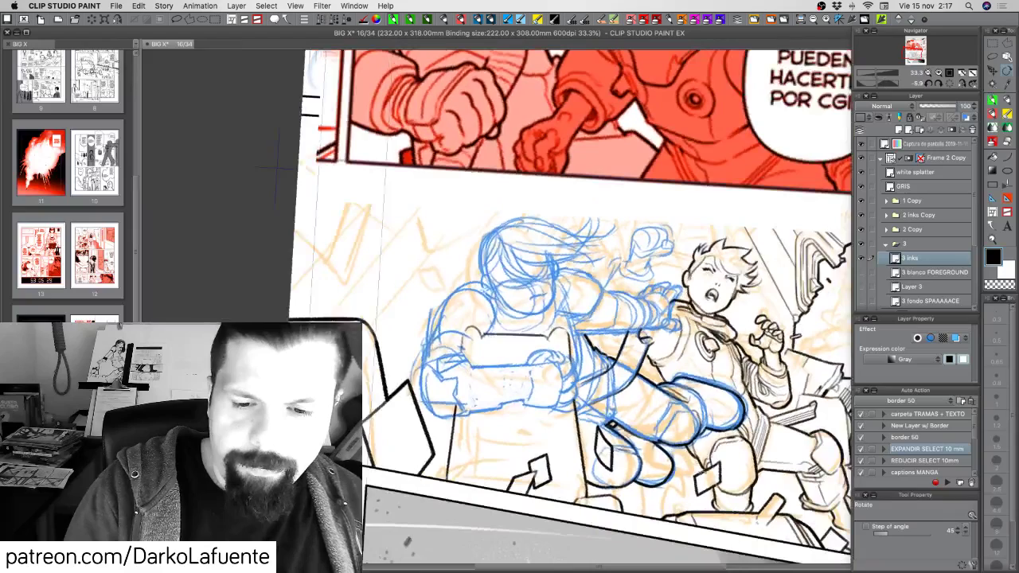
key(super+s)
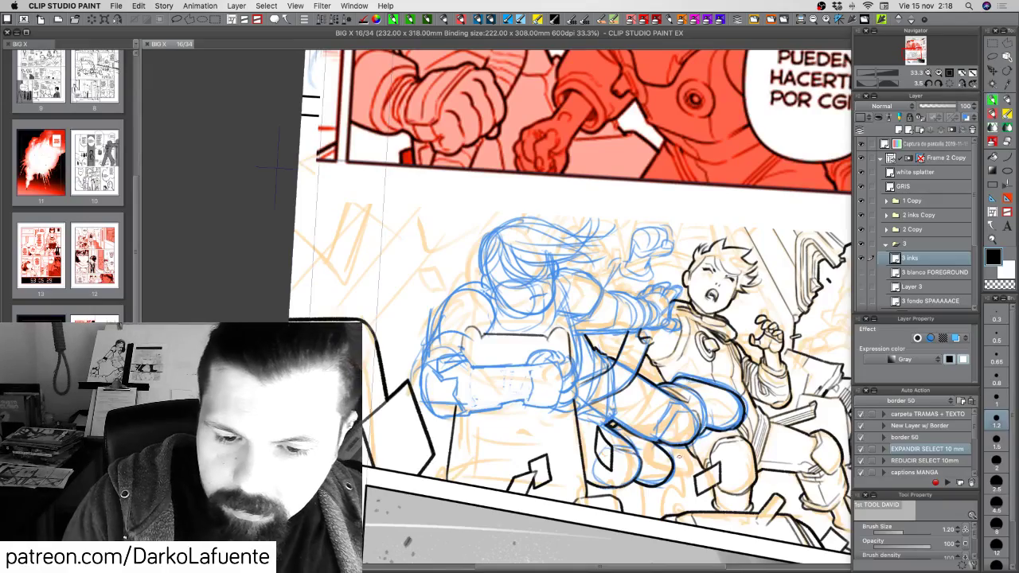
Ink the outer contour of the attacker's shoulder and upper arm down to the elbow, redoing the stroke below the shoulder.
key(r)
mouse_move(723, 415)
mouse_down()
mouse_move(744, 344)
mouse_move(725, 410)
mouse_up()
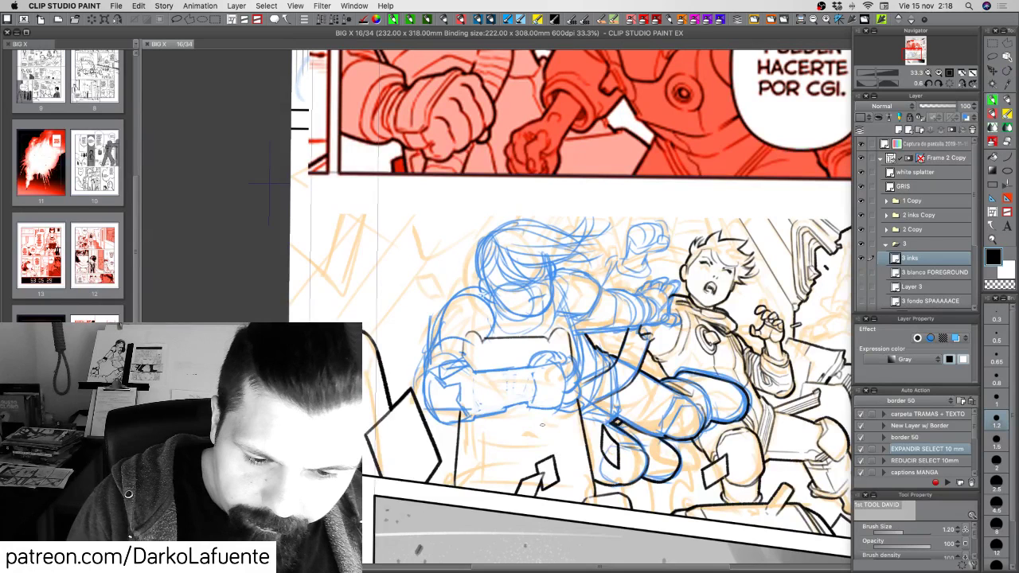
click(468, 217)
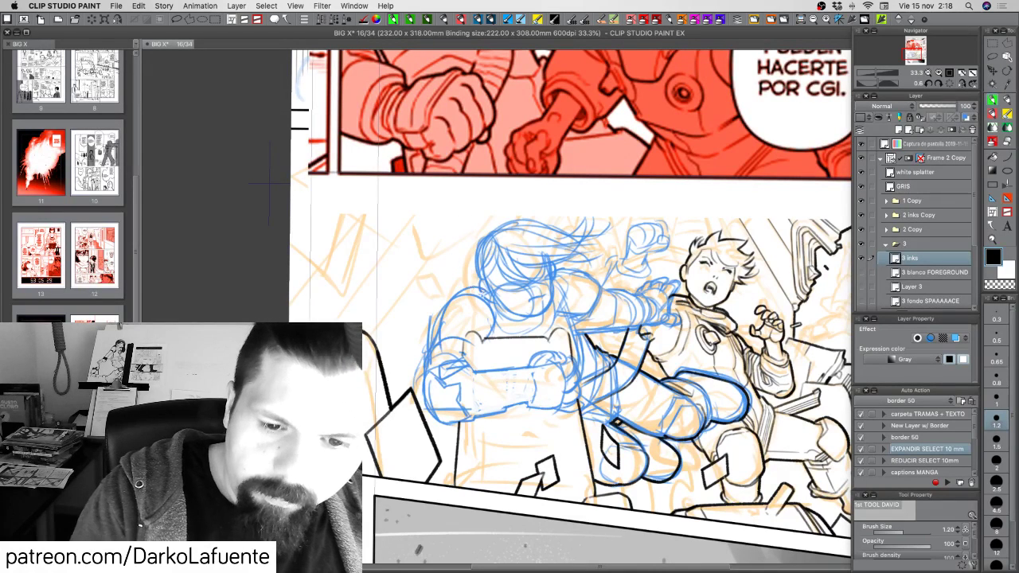
drag(477, 288, 437, 317)
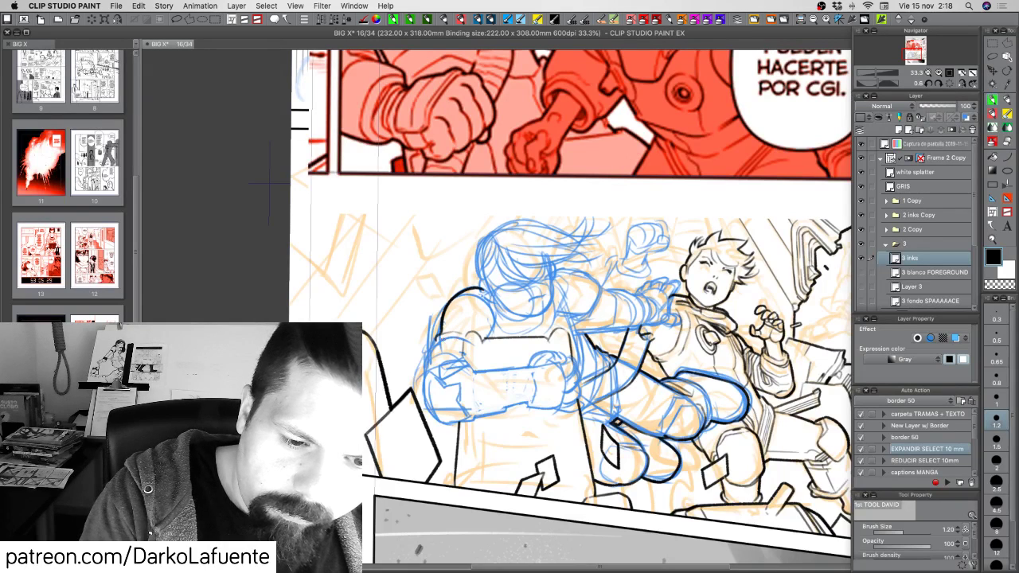
drag(437, 341, 457, 337)
key(super+z)
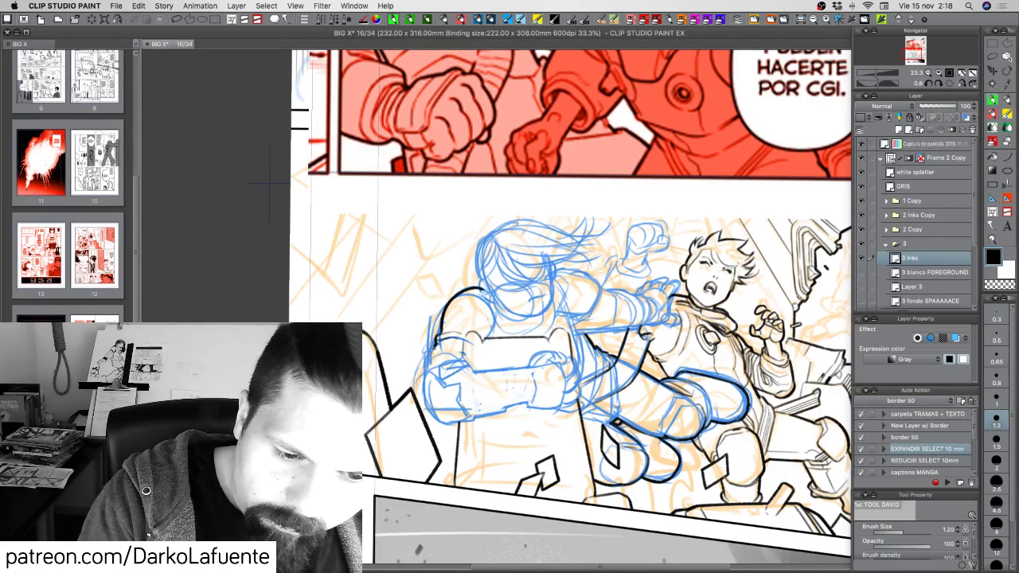
drag(436, 345, 424, 382)
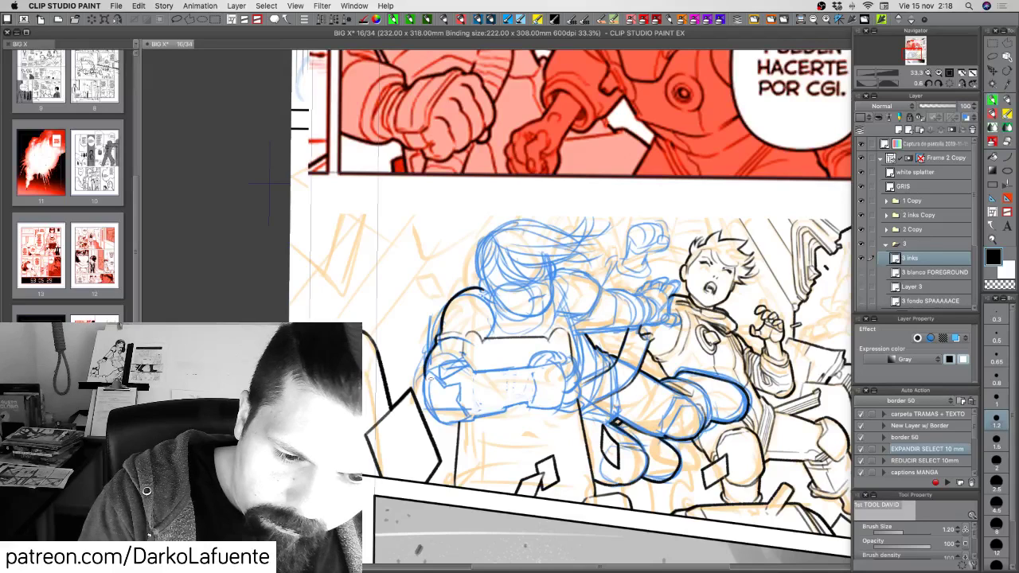
Ink the rounded elbow of the attacker's bent arm, redrawing the curve until it fits, and continue along the forearm's underside.
drag(425, 382, 455, 419)
key(super+z)
mouse_move(426, 380)
mouse_down()
mouse_move(423, 397)
mouse_move(455, 420)
mouse_up()
key(super+z)
mouse_move(426, 380)
mouse_down()
mouse_move(423, 400)
mouse_move(454, 424)
mouse_up()
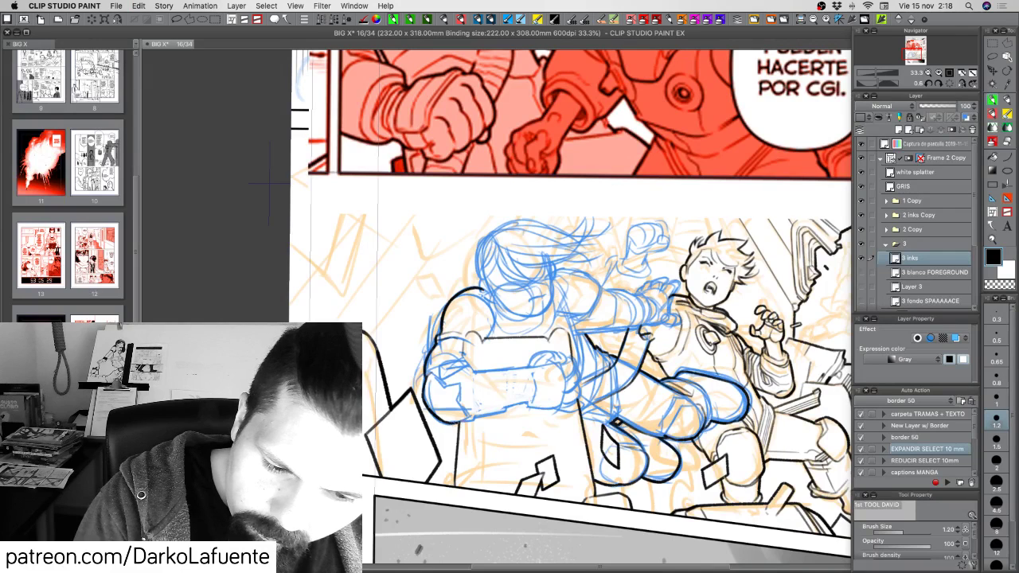
drag(454, 423, 465, 421)
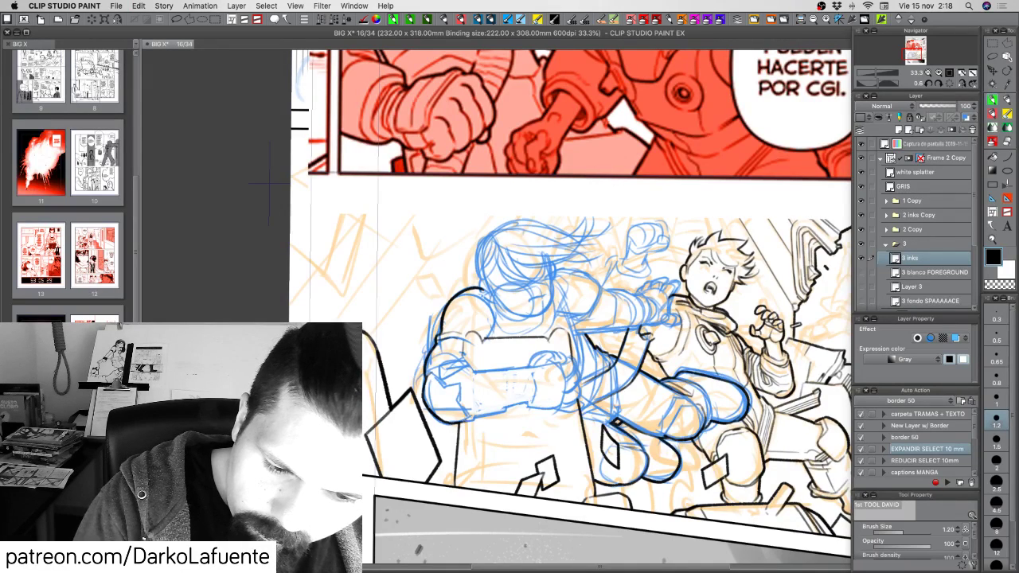
drag(468, 420, 476, 419)
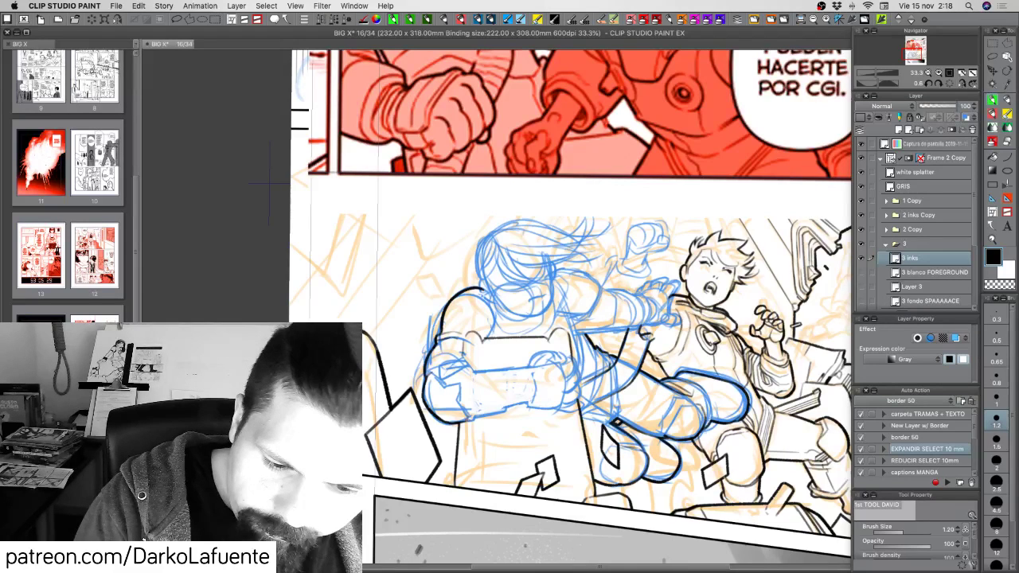
drag(466, 420, 565, 404)
Ink the upper edge of the attacker's bent forearm and the lower edge near the wrist.
key(shift+space)
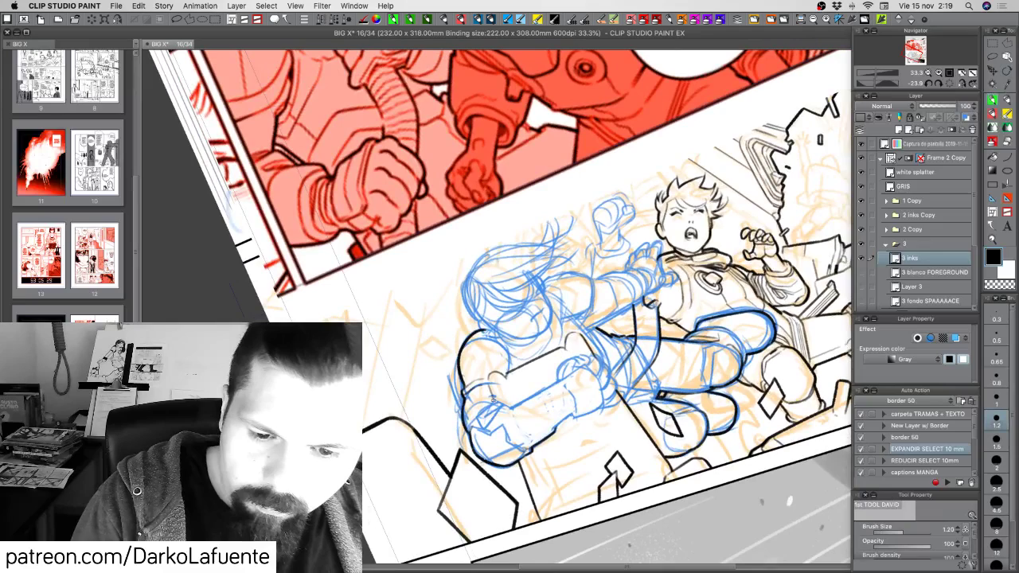
drag(503, 409, 567, 377)
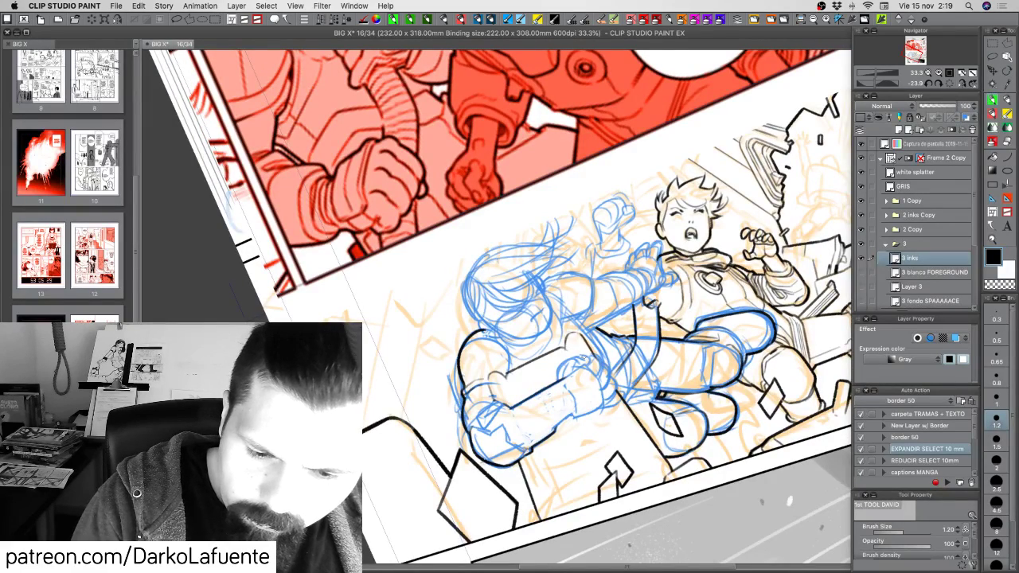
mouse_move(555, 426)
mouse_down()
mouse_move(602, 399)
mouse_move(603, 409)
mouse_up()
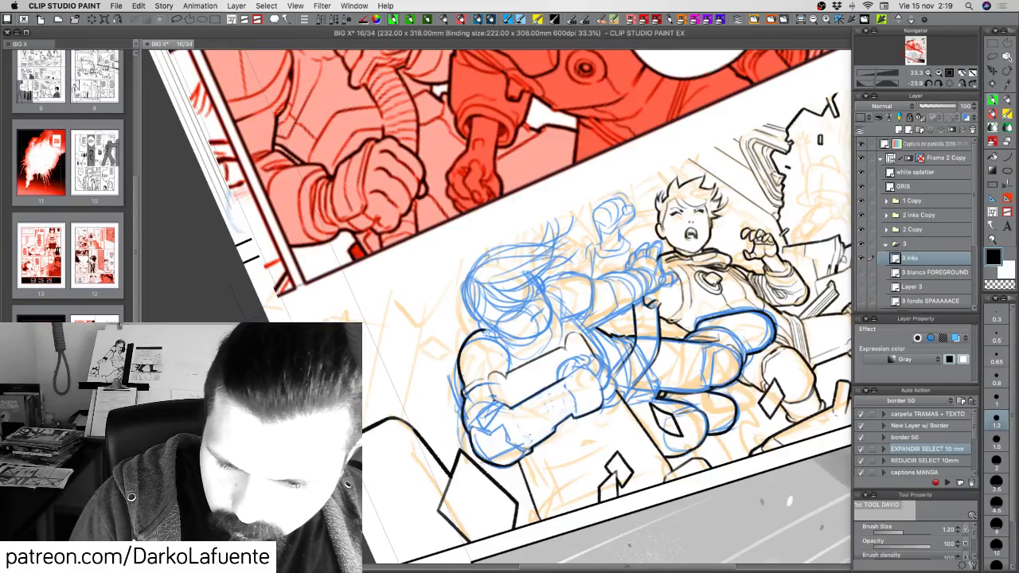
Try extra contour strokes around the attacker's forearm and wrist, undo them, and save the page.
mouse_move(553, 155)
mouse_down()
mouse_move(610, 163)
mouse_move(692, 237)
mouse_up()
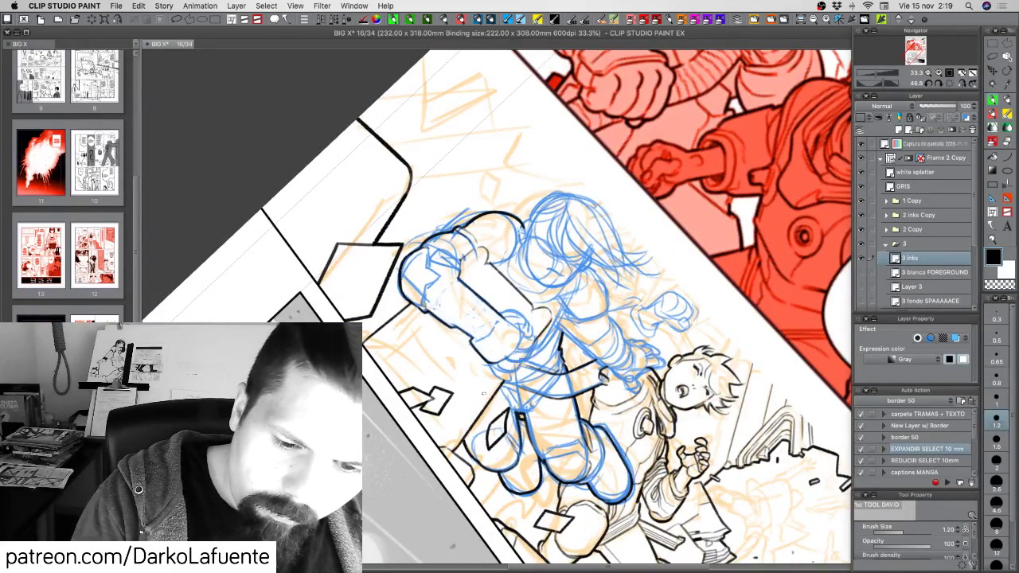
mouse_move(488, 466)
mouse_down()
mouse_move(464, 428)
mouse_move(446, 338)
mouse_up()
key(super+z)
key(shift+space)
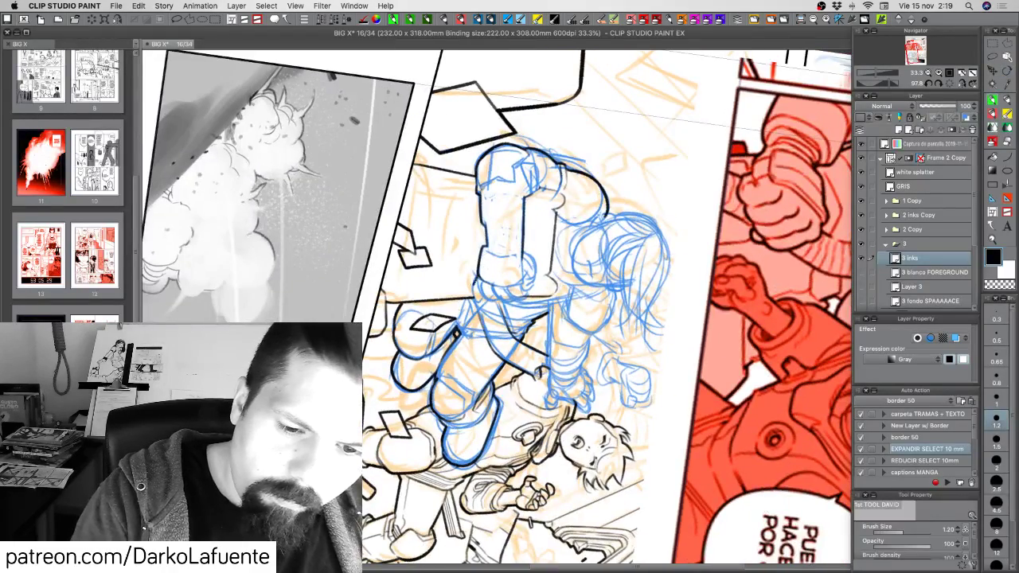
drag(477, 279, 476, 287)
key(super+z)
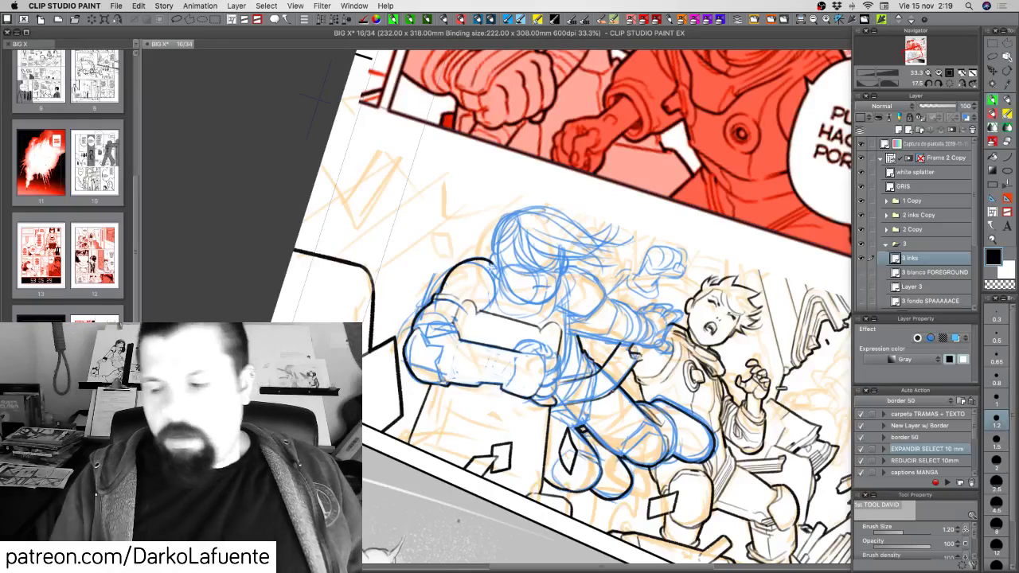
key(super+s)
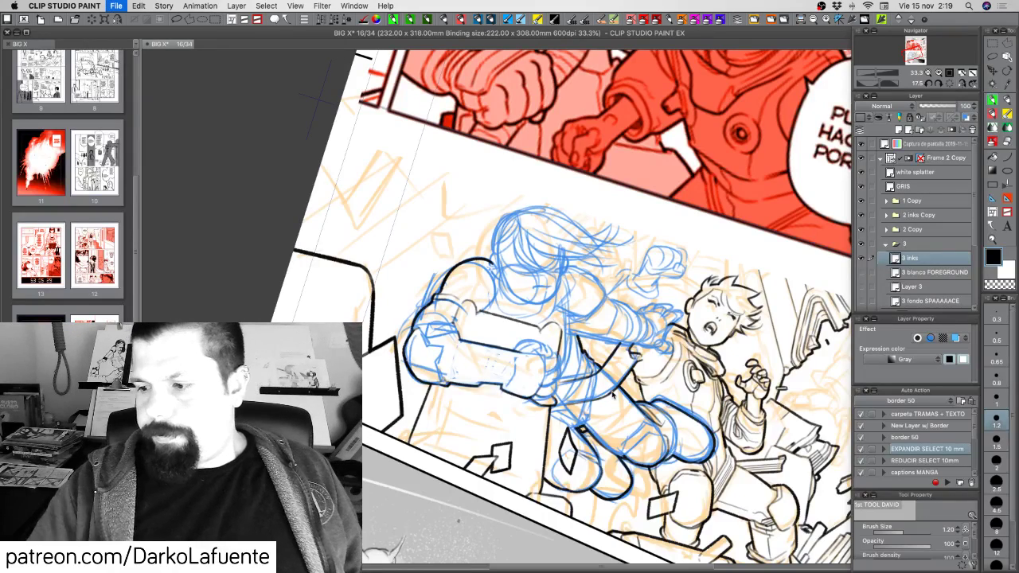